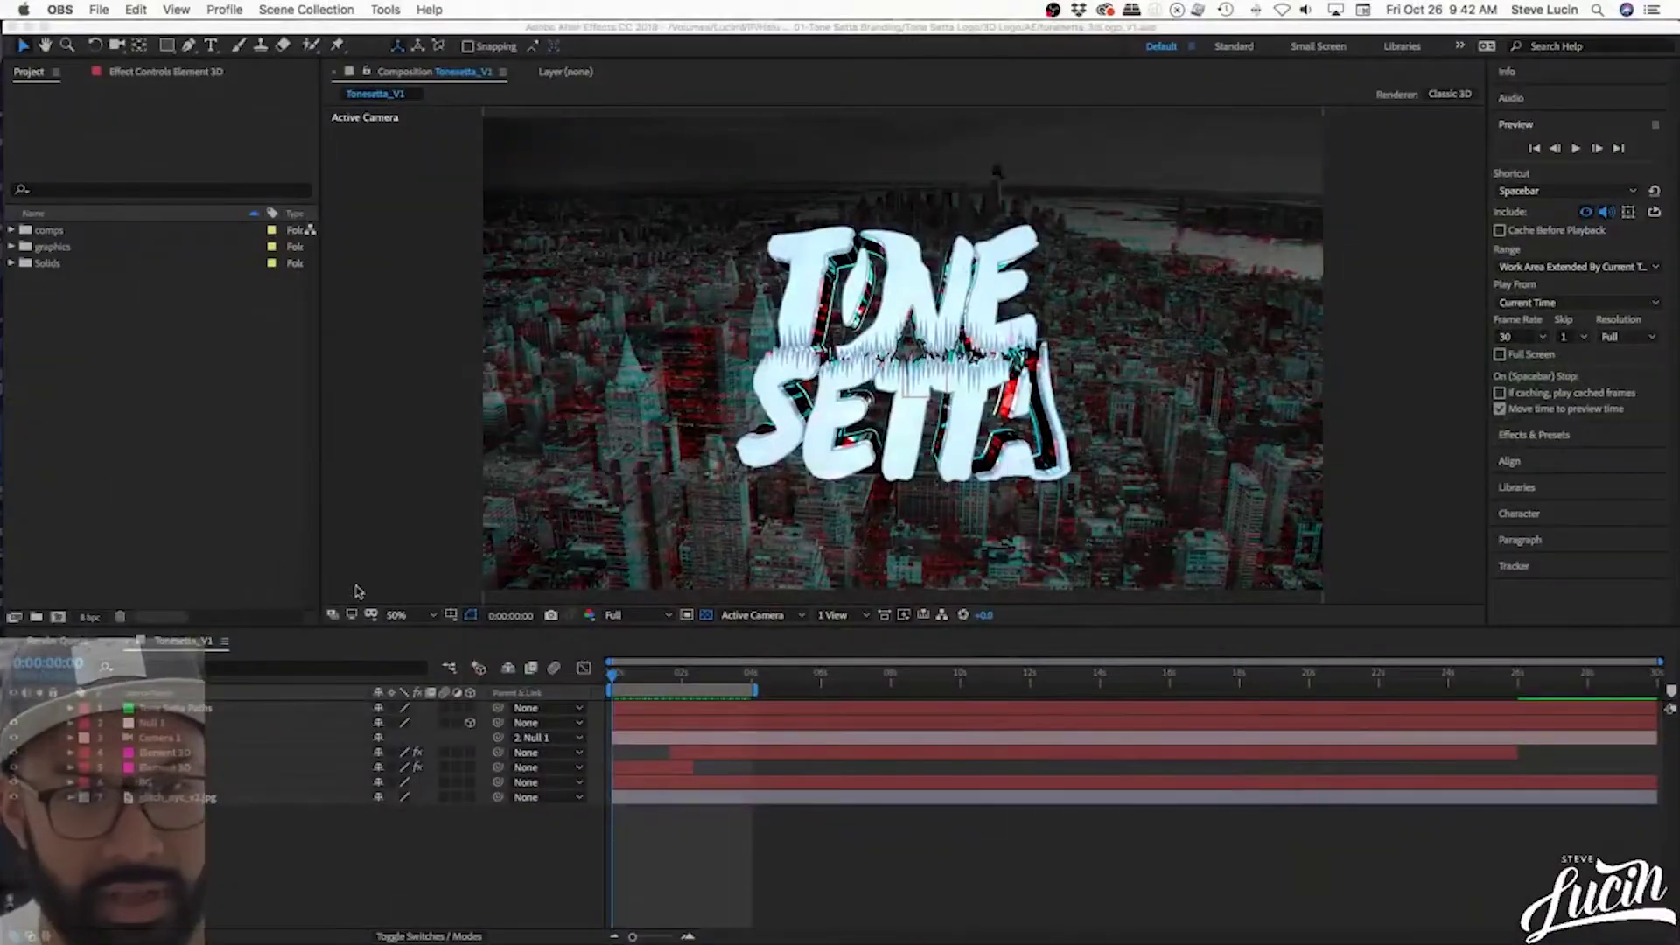
- Play a preview of the existing logo animation in the timeline
click(614, 683)
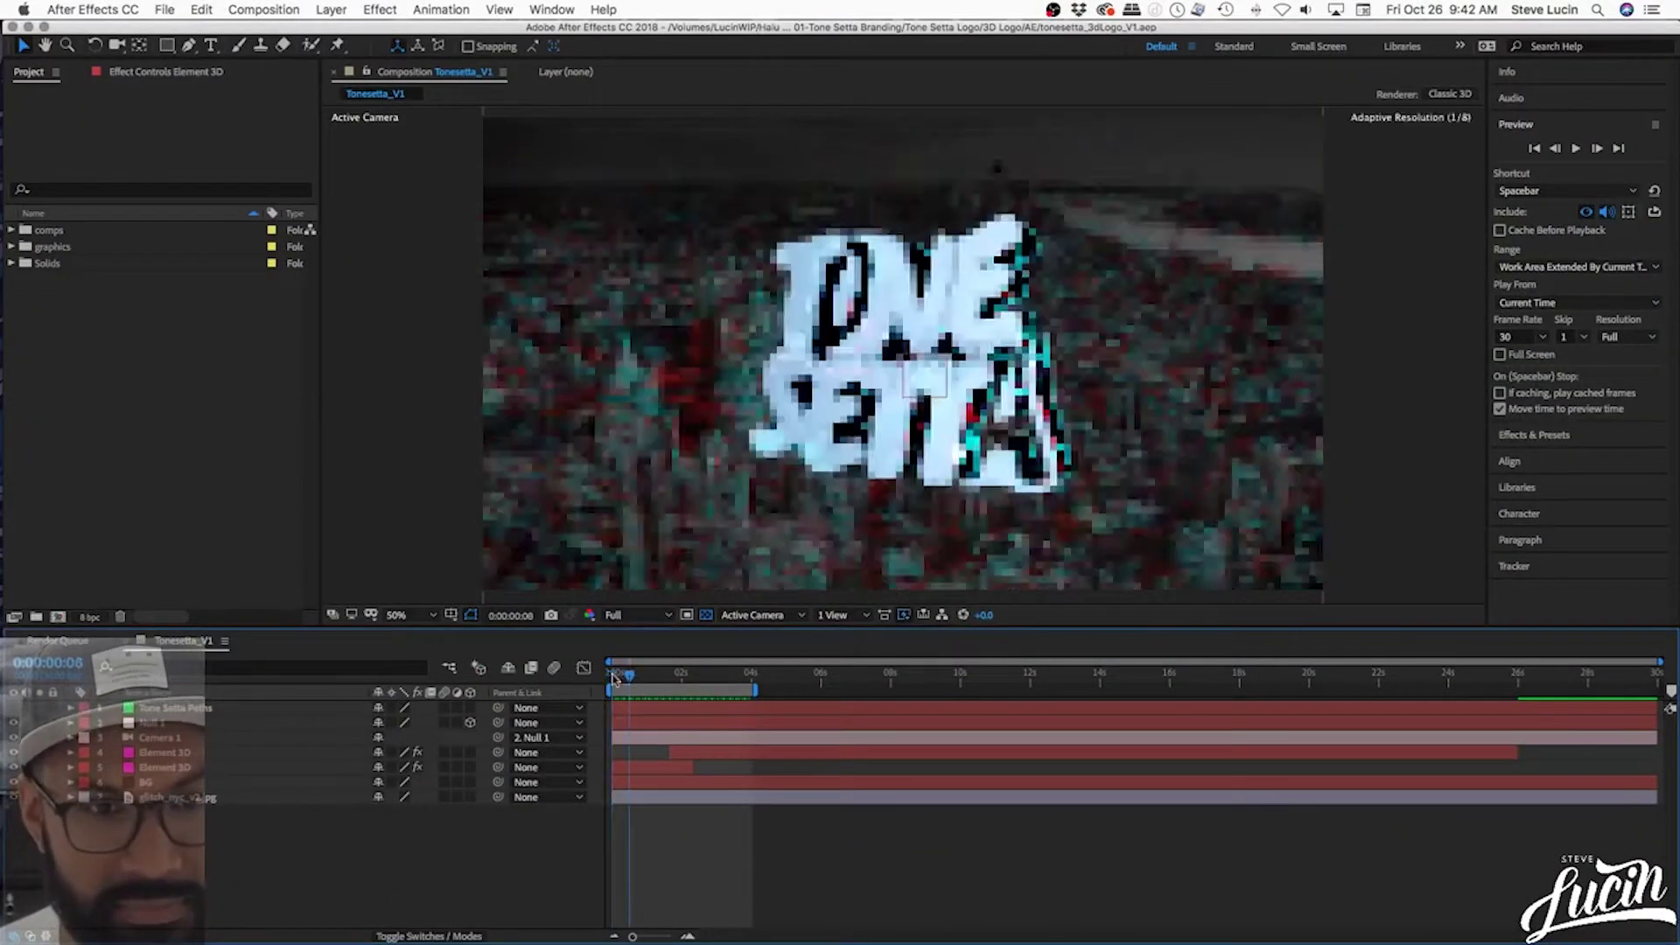
key(space)
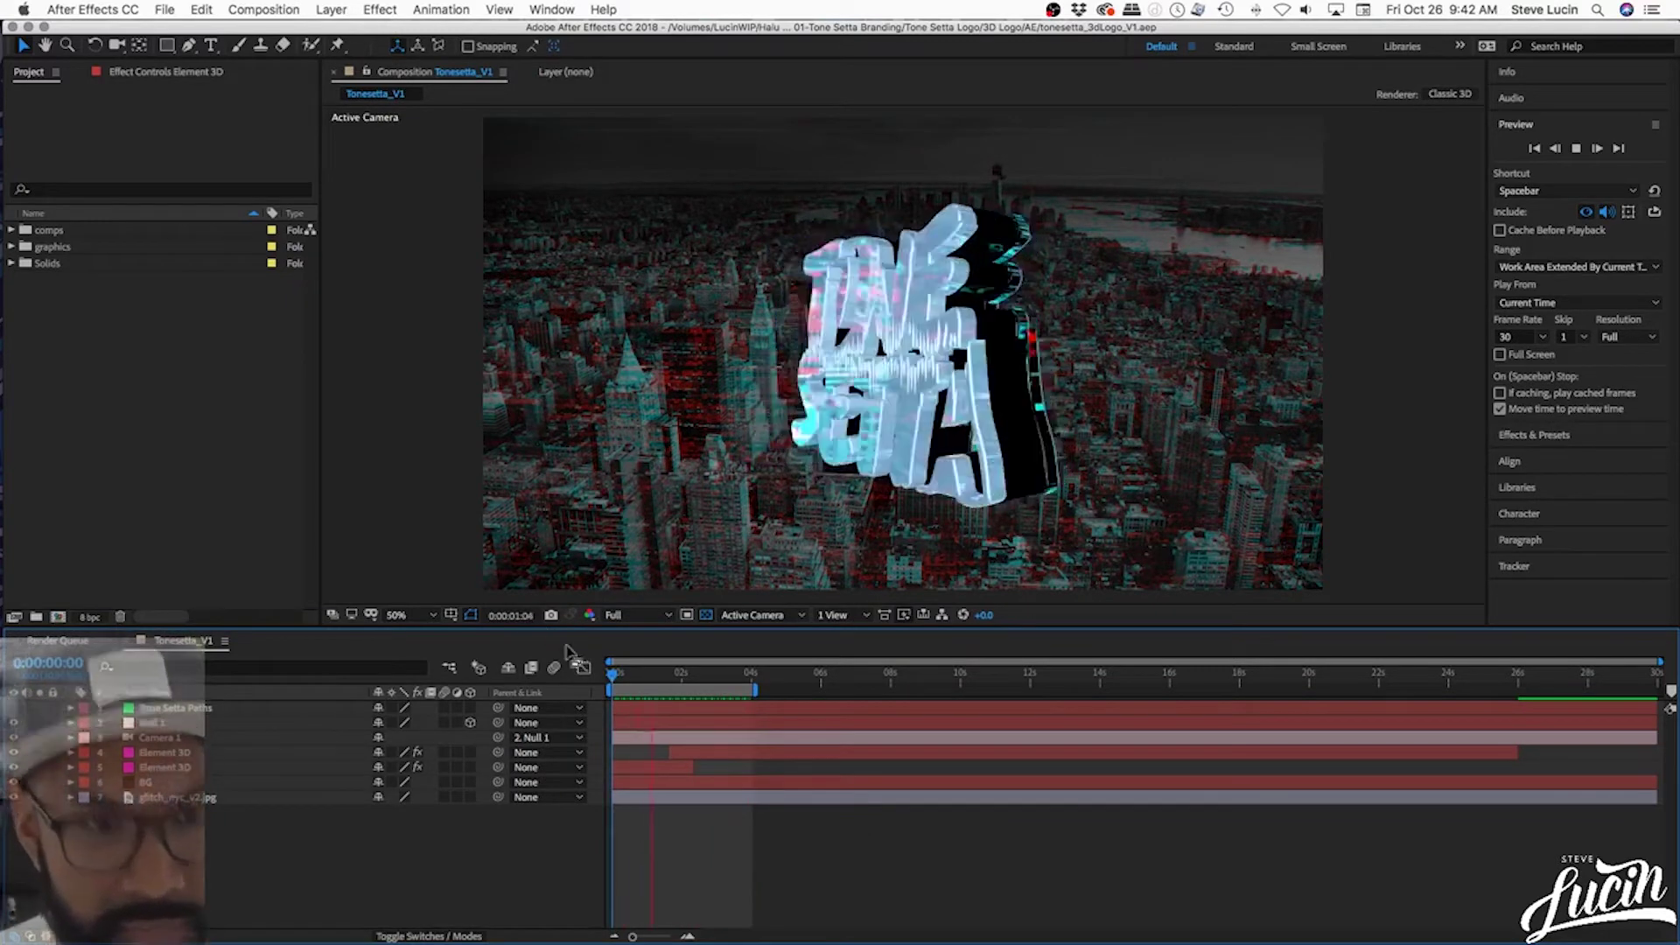
key(space)
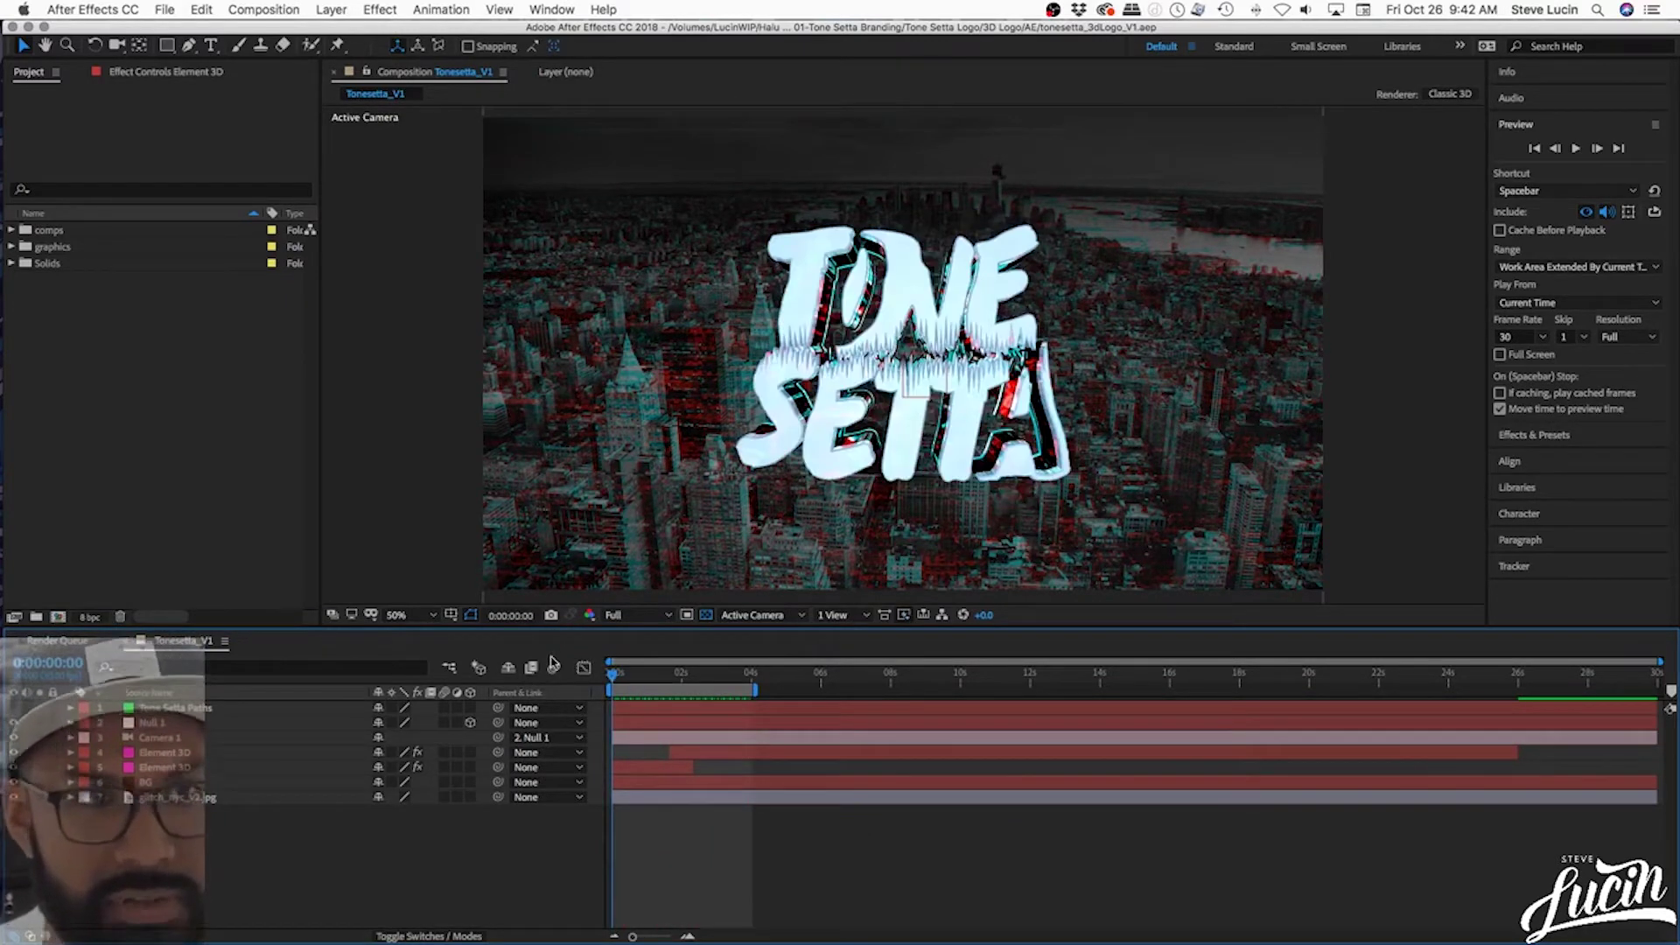
- Cancel the composition settings and start a fresh, empty project
click(261, 9)
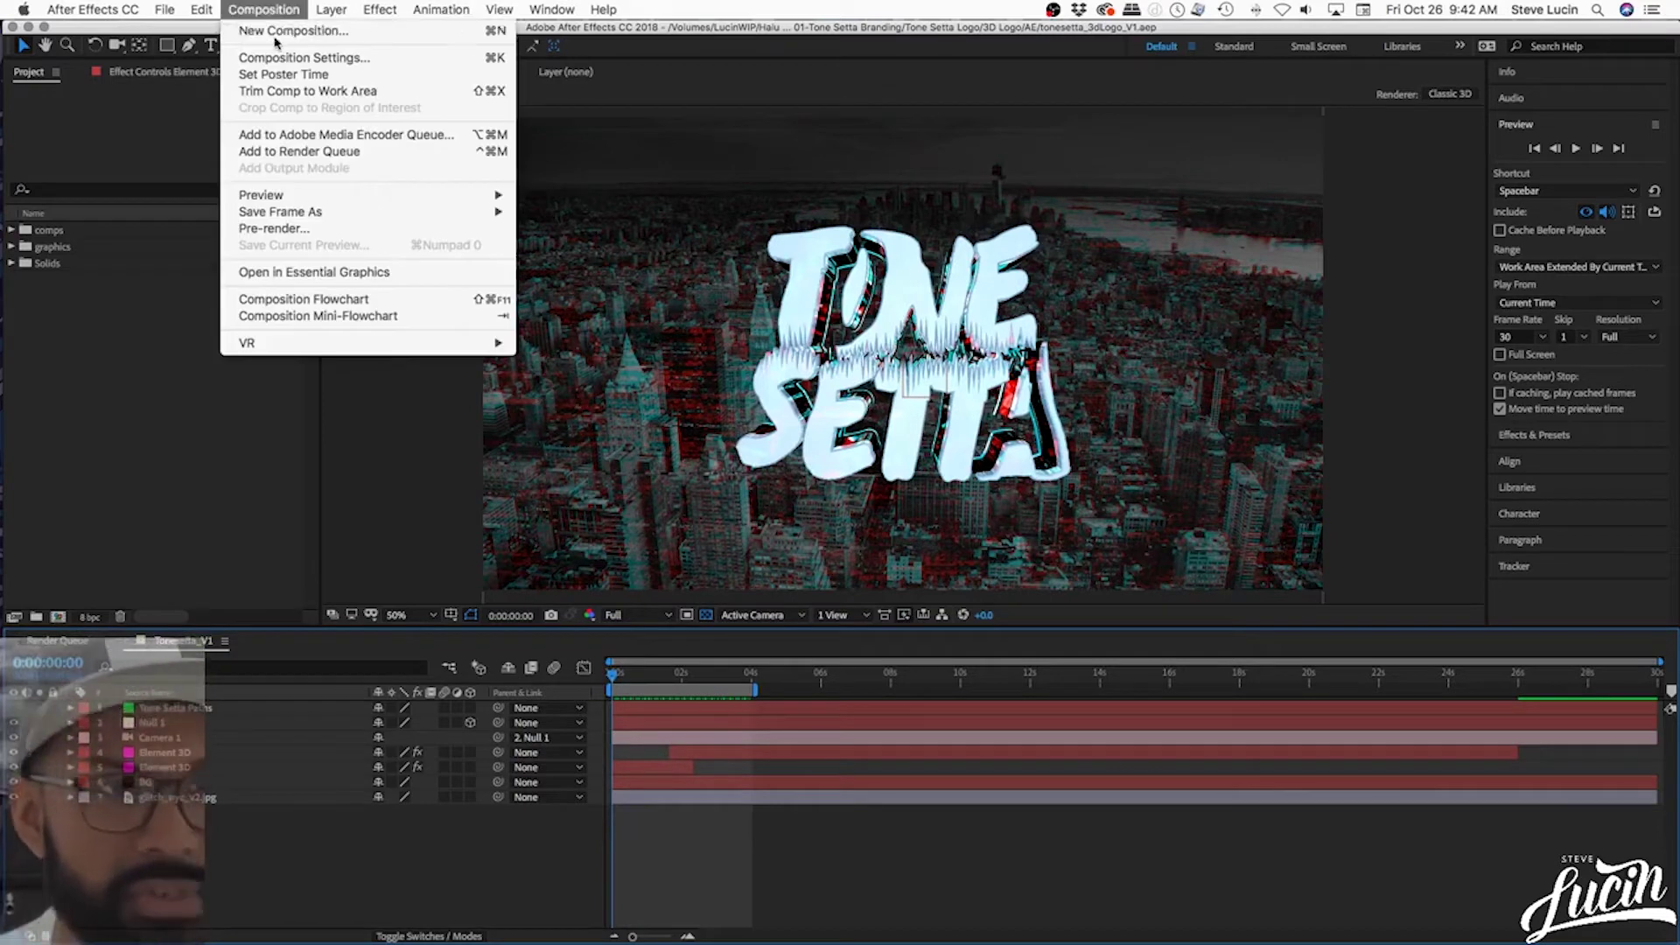
click(273, 31)
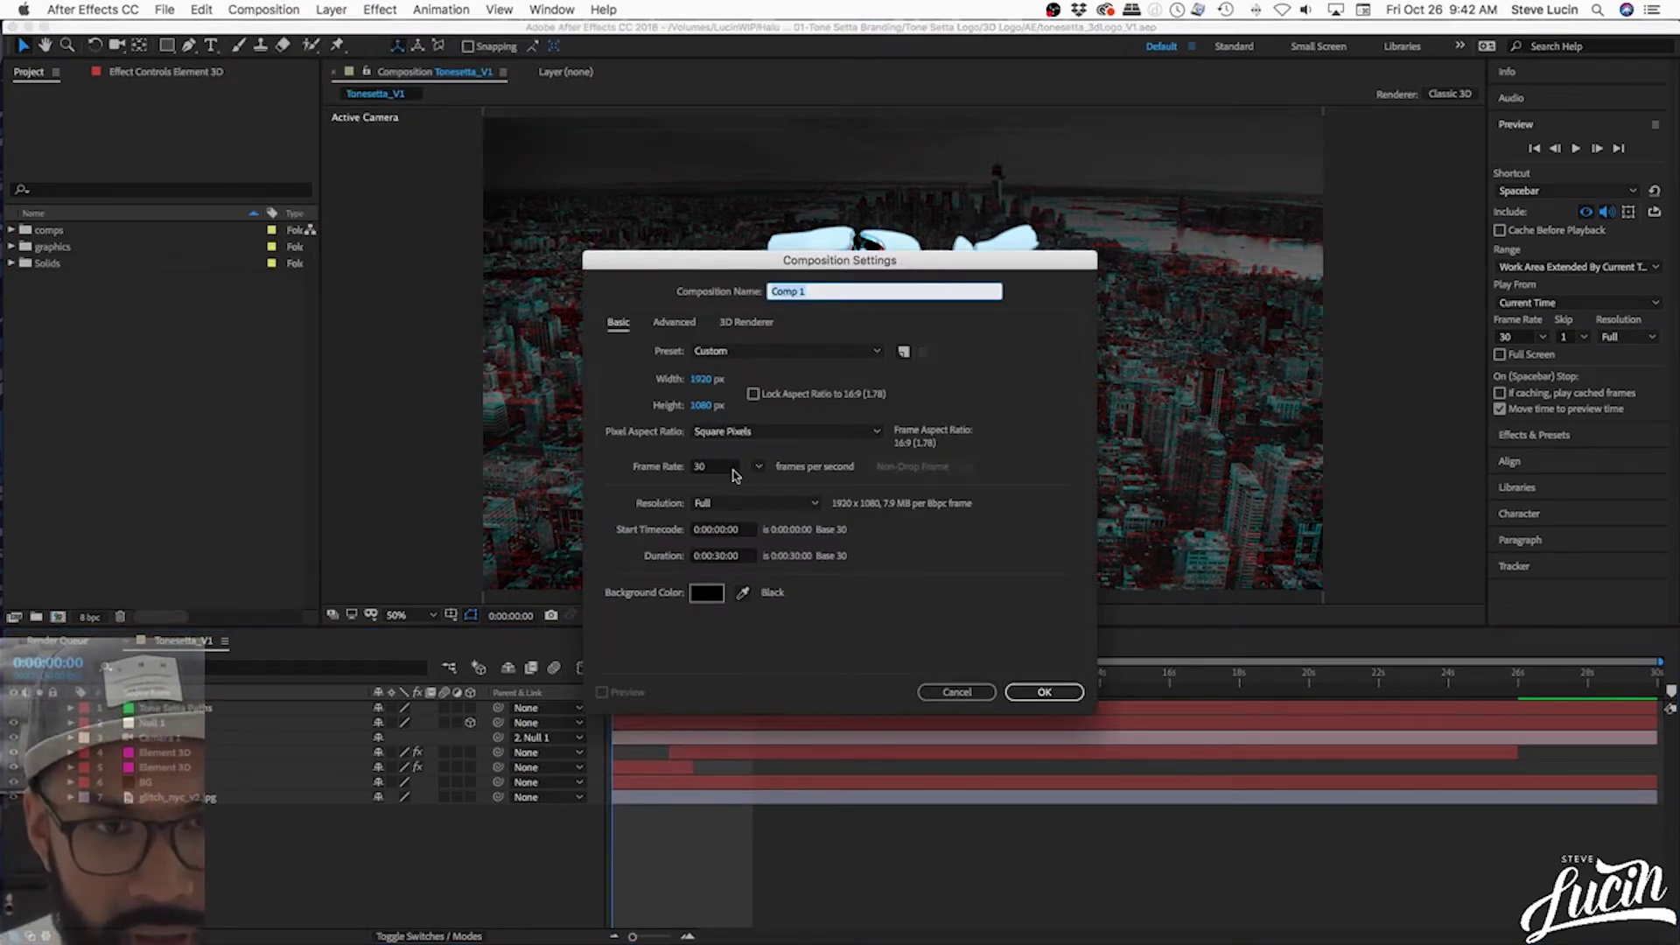
click(957, 692)
click(93, 9)
click(164, 8)
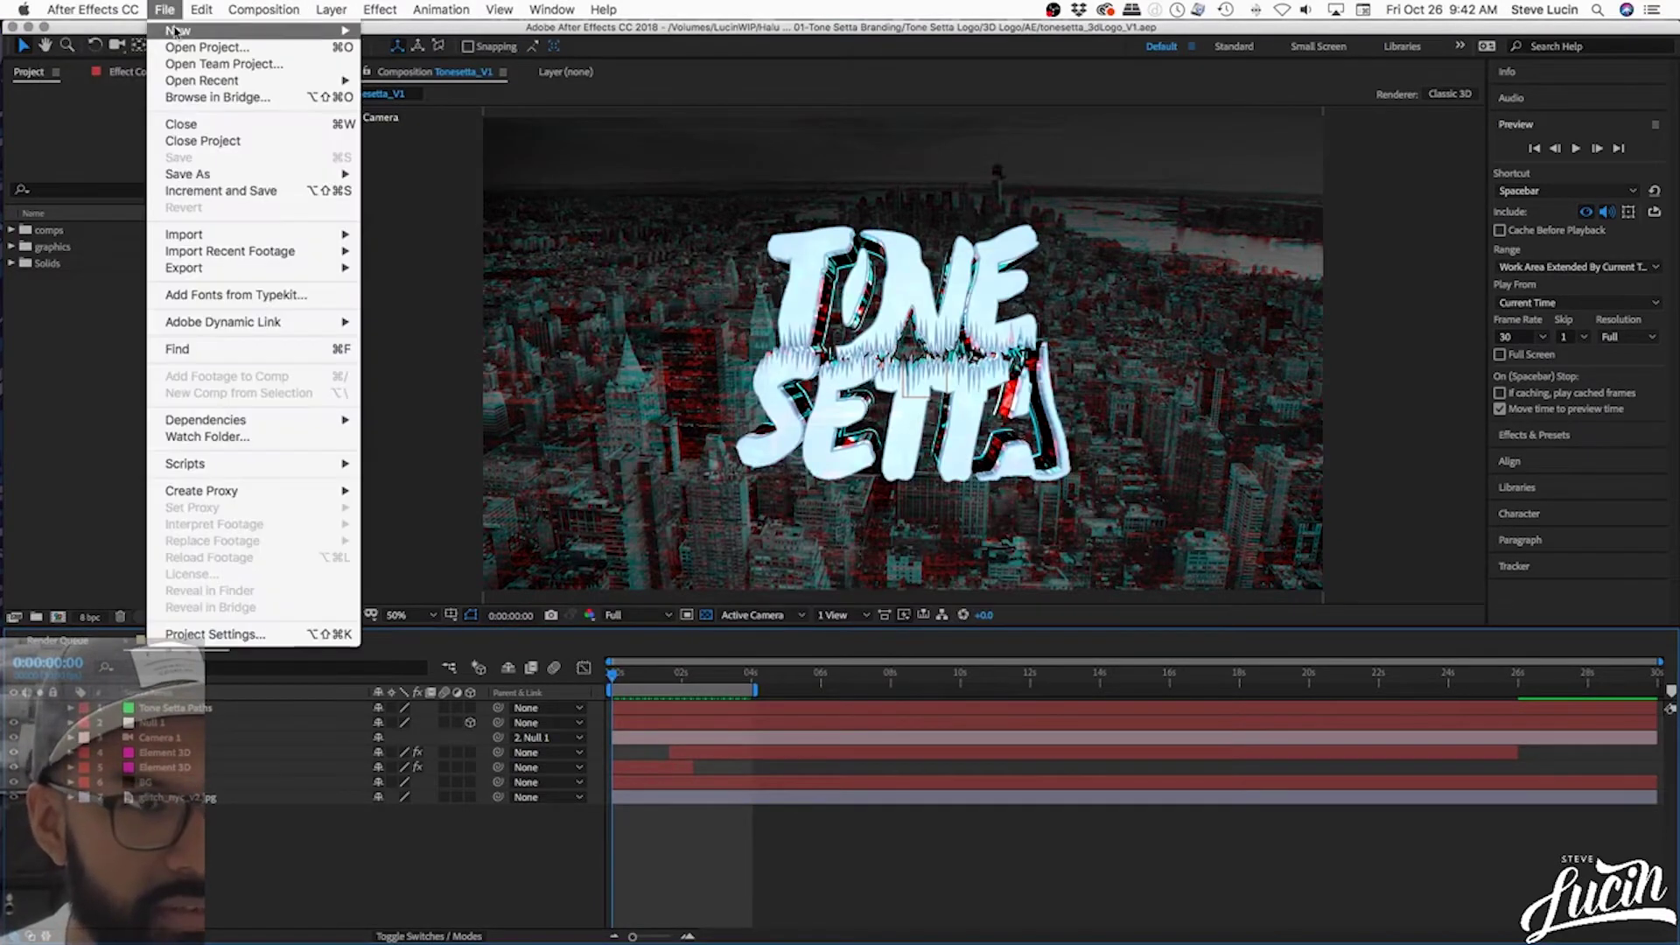
mouse_move(178, 33)
click(448, 34)
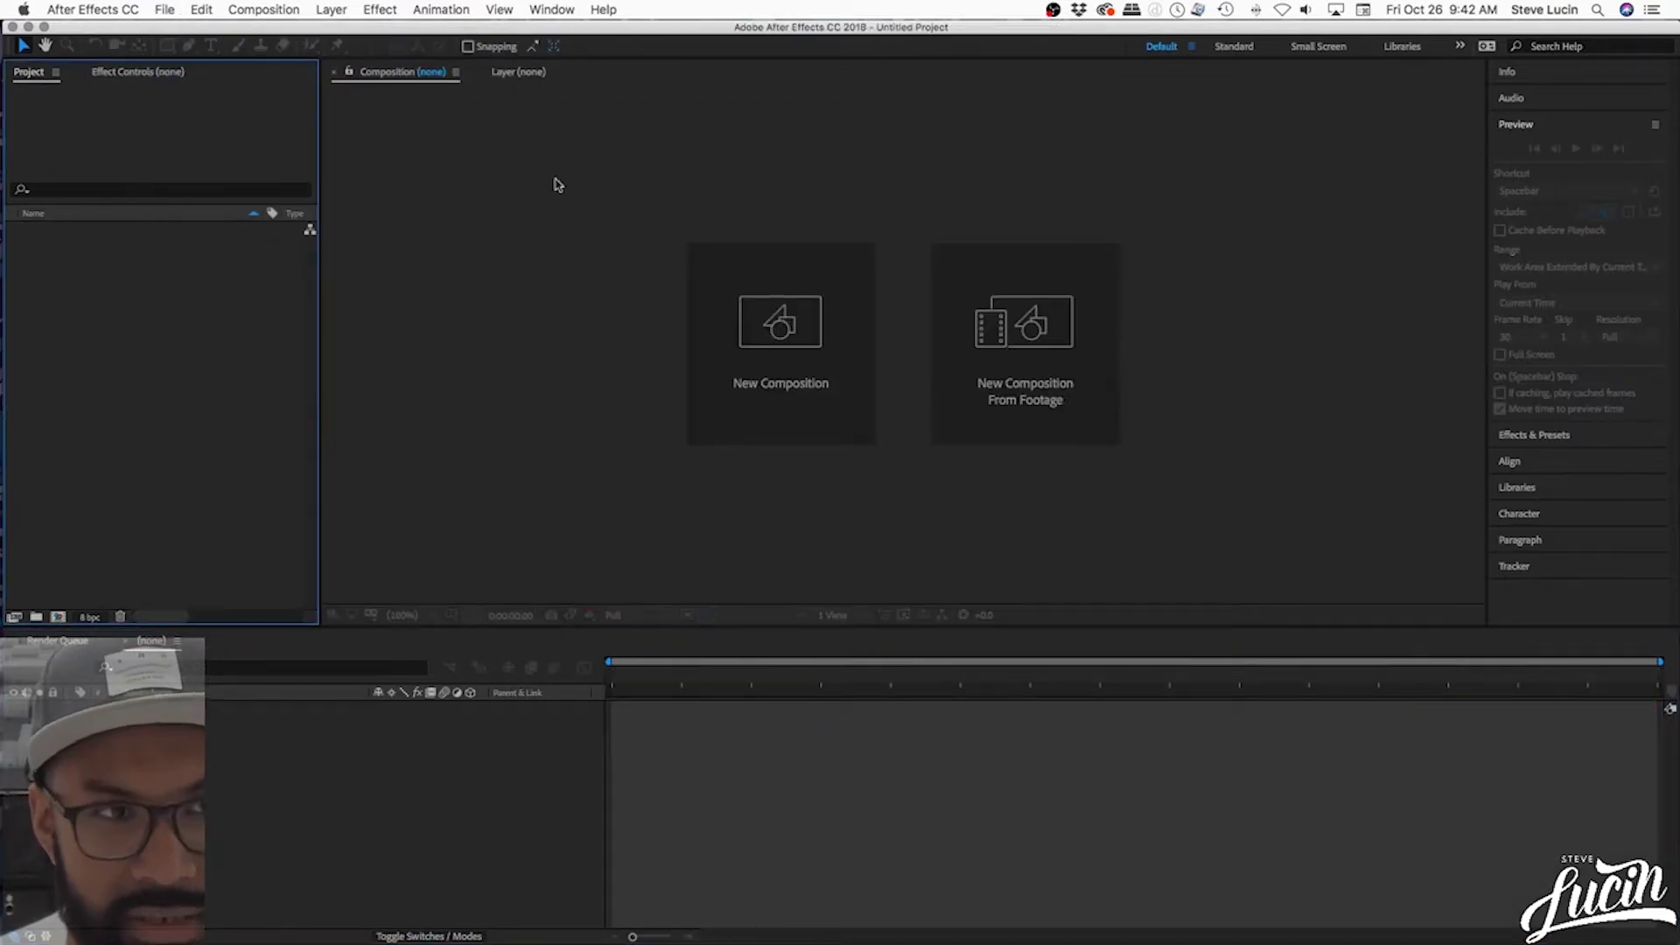
- Create Comp 1 at 1920×1080, 30 fps with a duration of 0:00:08:00
click(788, 325)
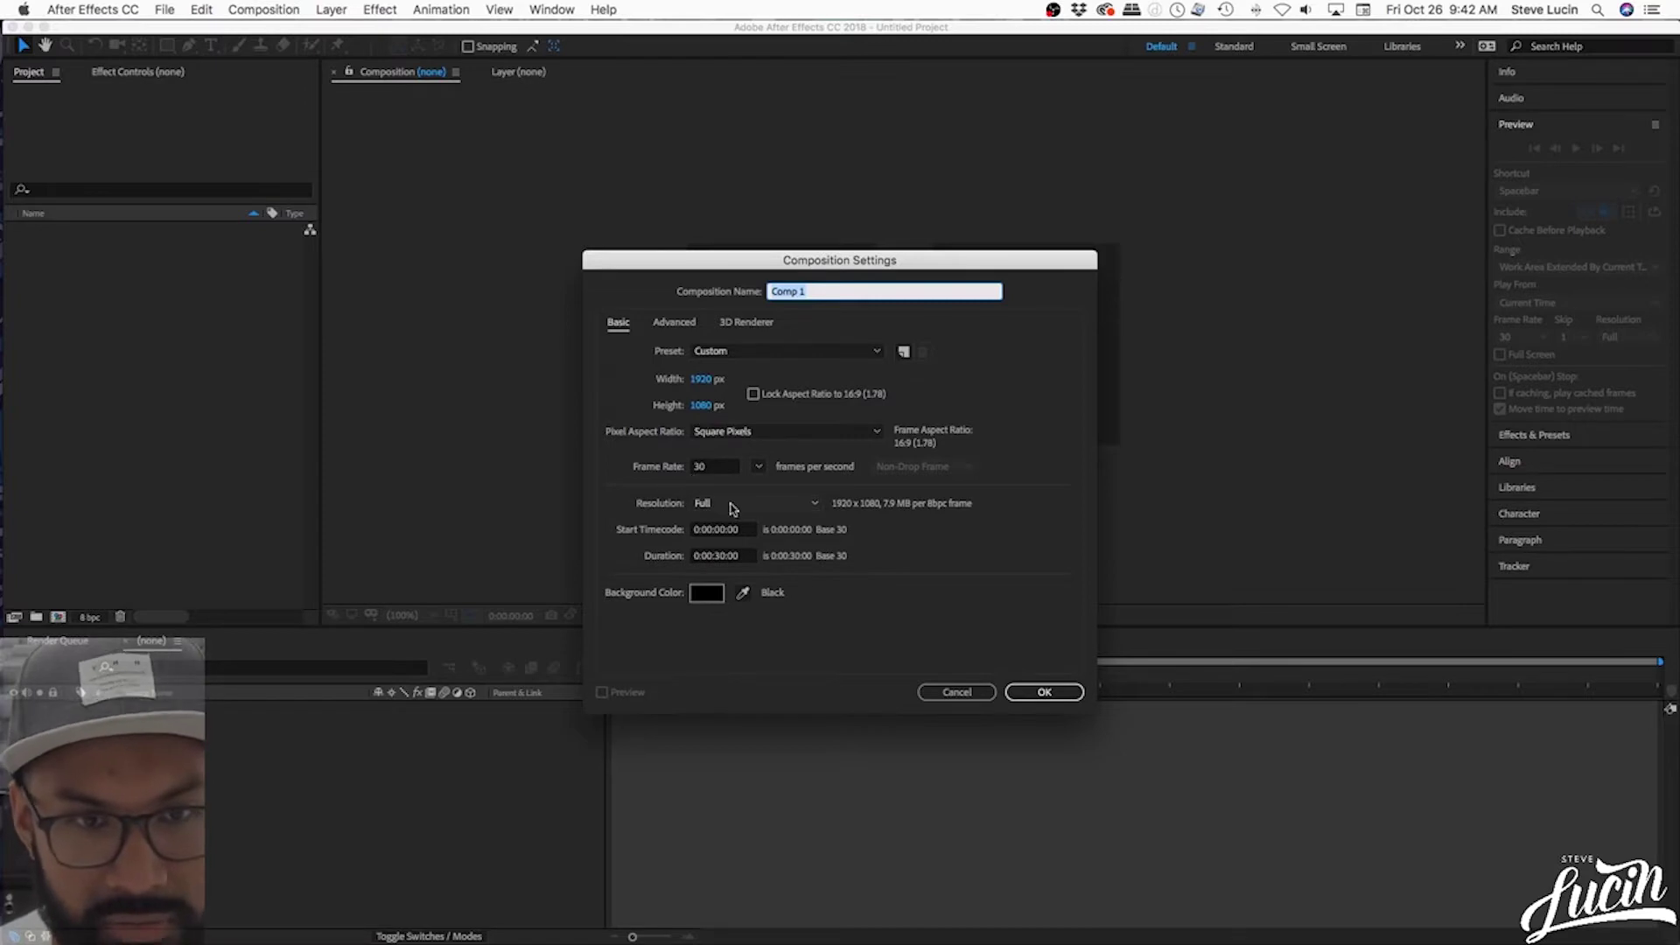
click(723, 558)
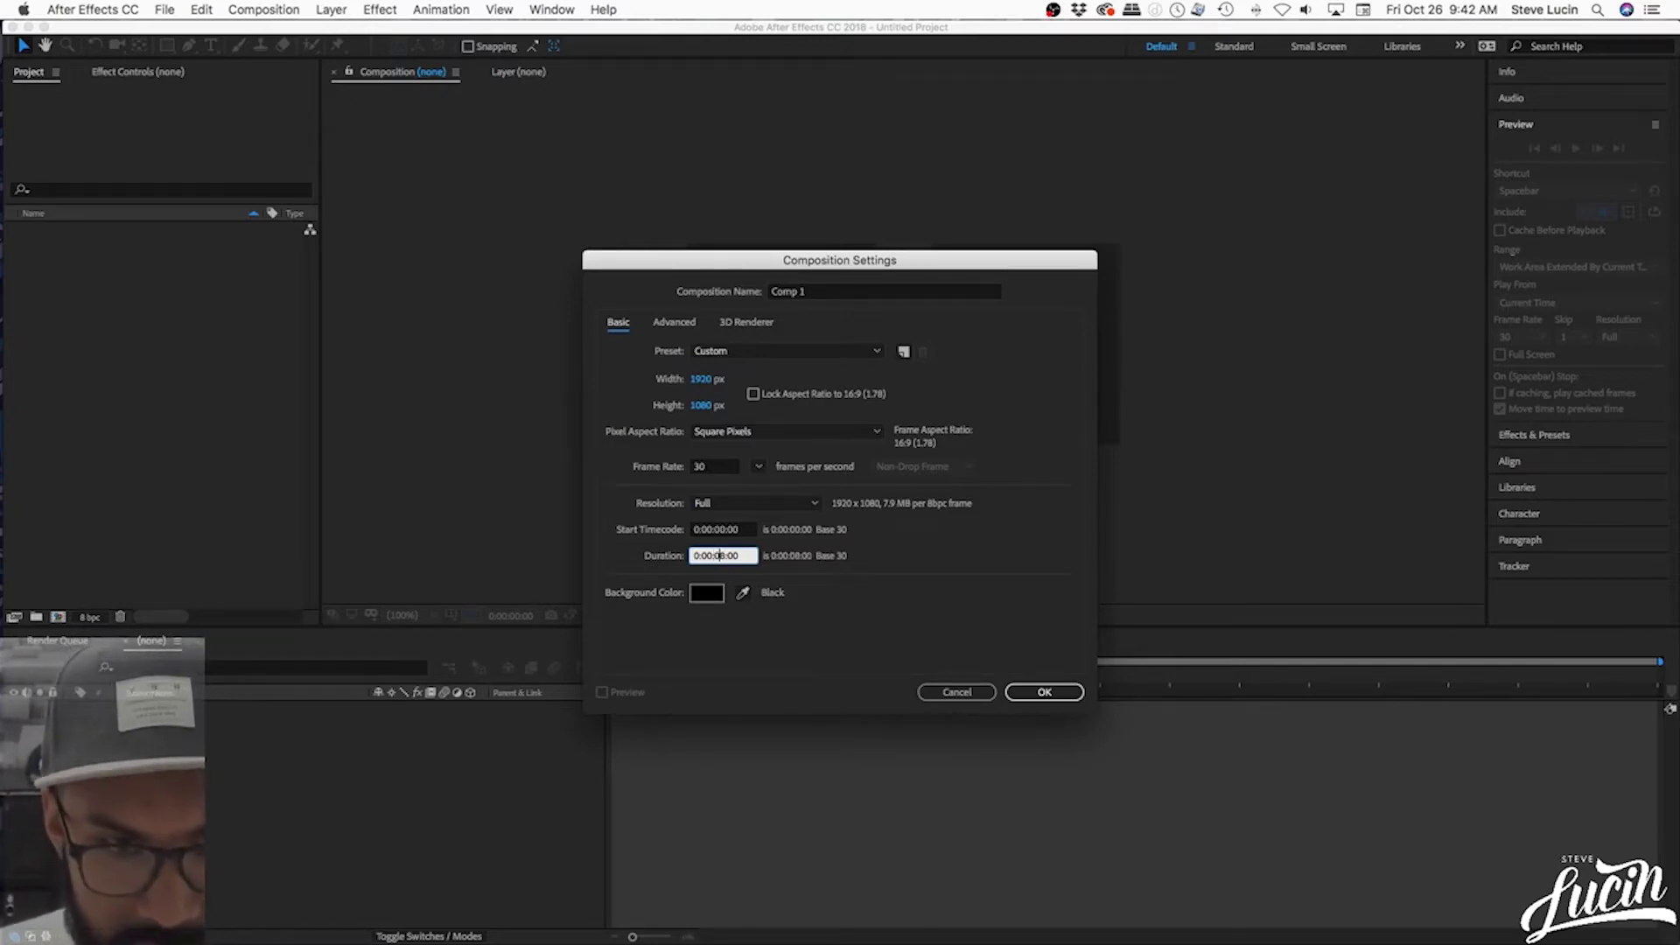
key(Return)
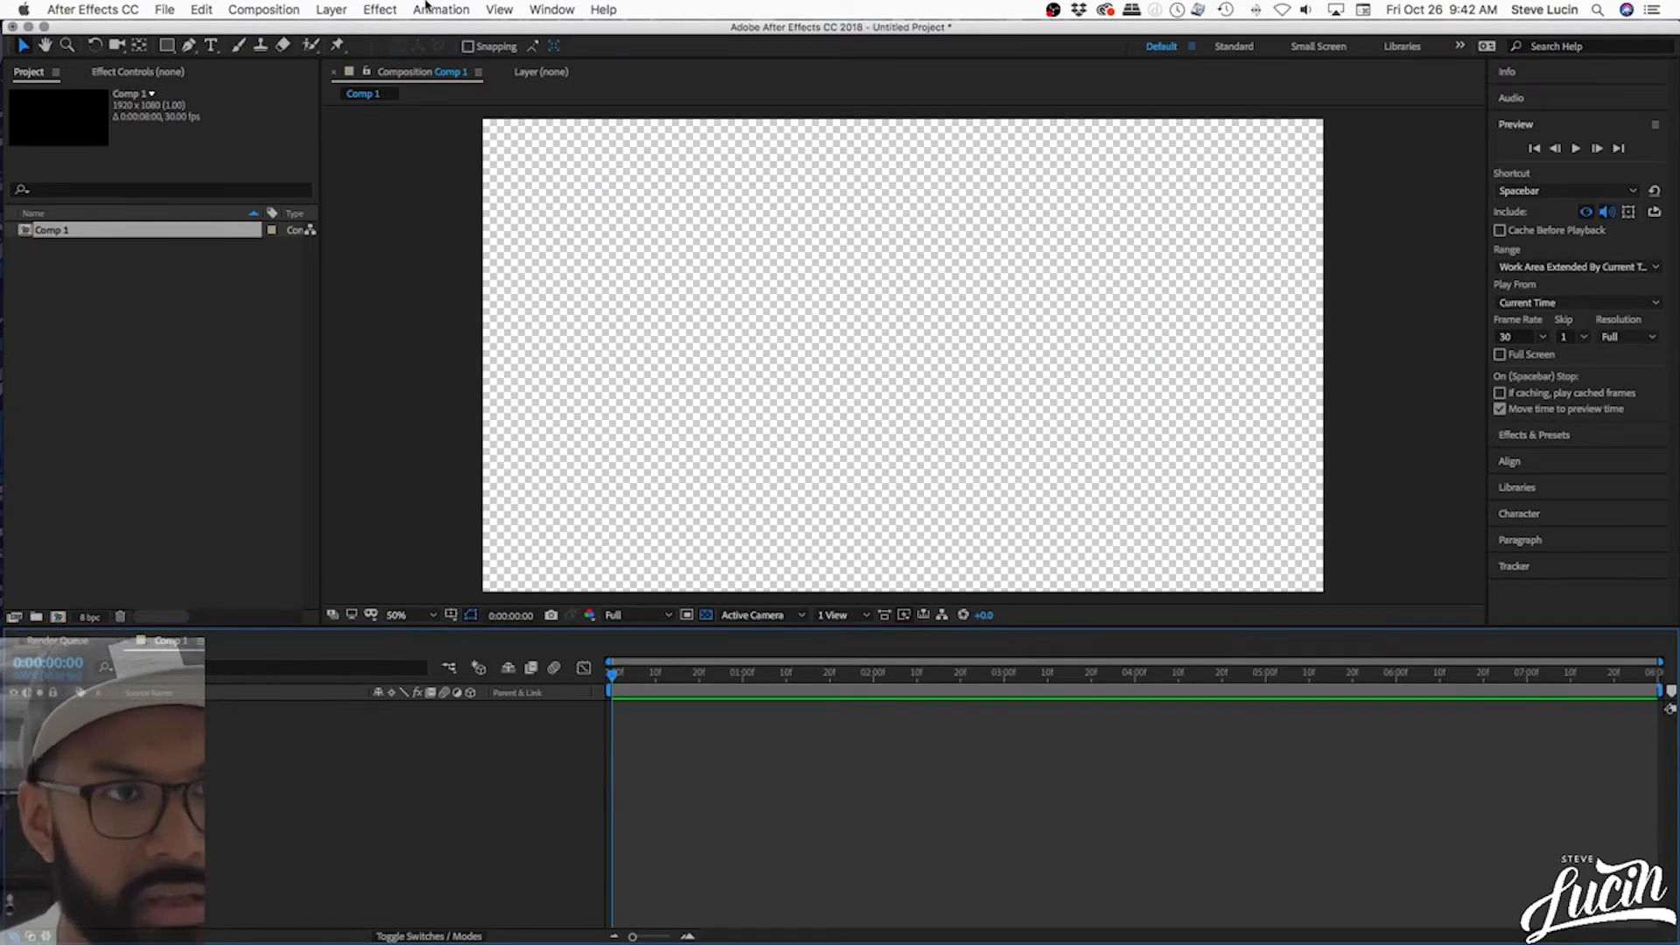
- Add a black solid layer named Black BG
click(332, 8)
mouse_move(343, 32)
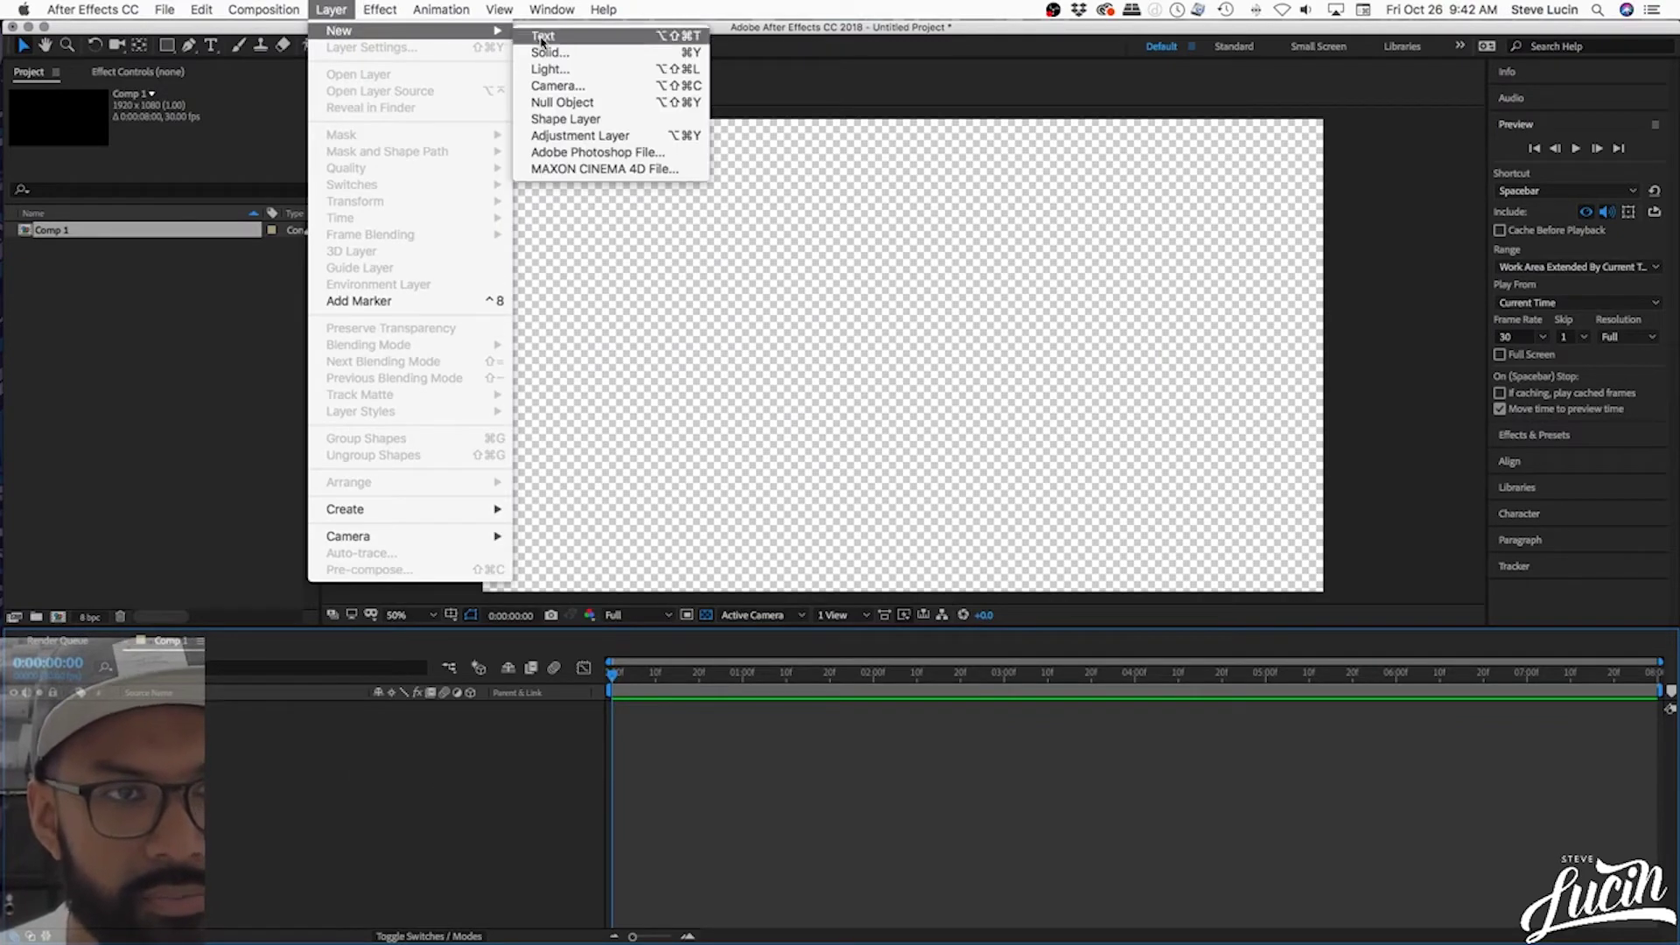
click(580, 56)
click(827, 593)
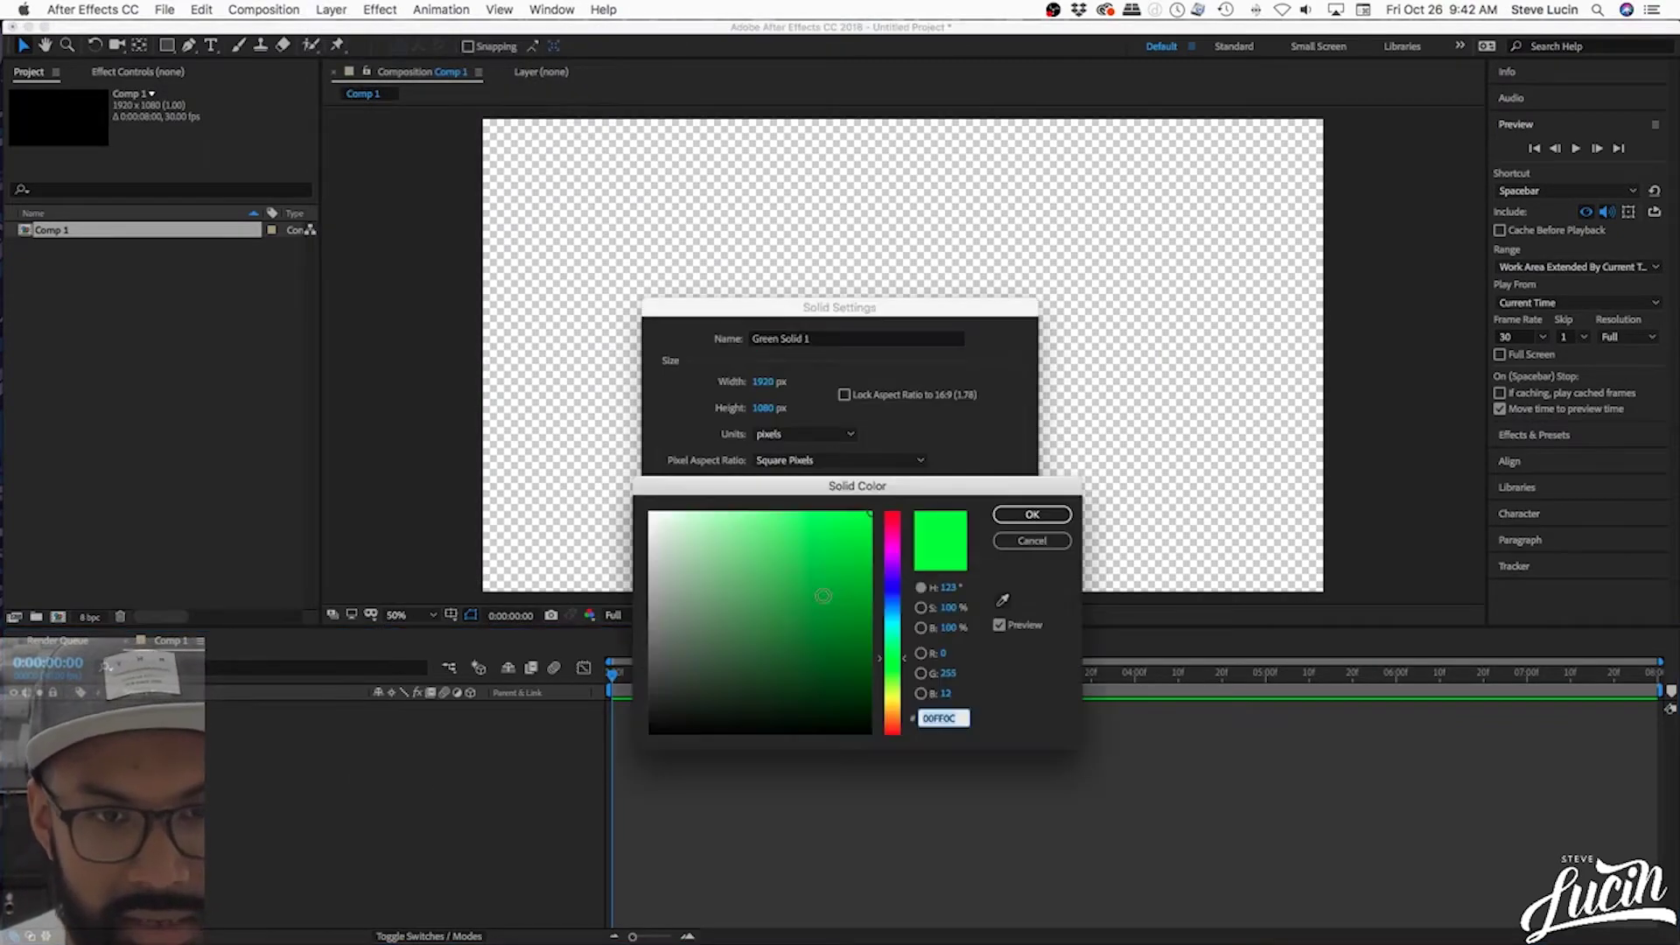
key(Return)
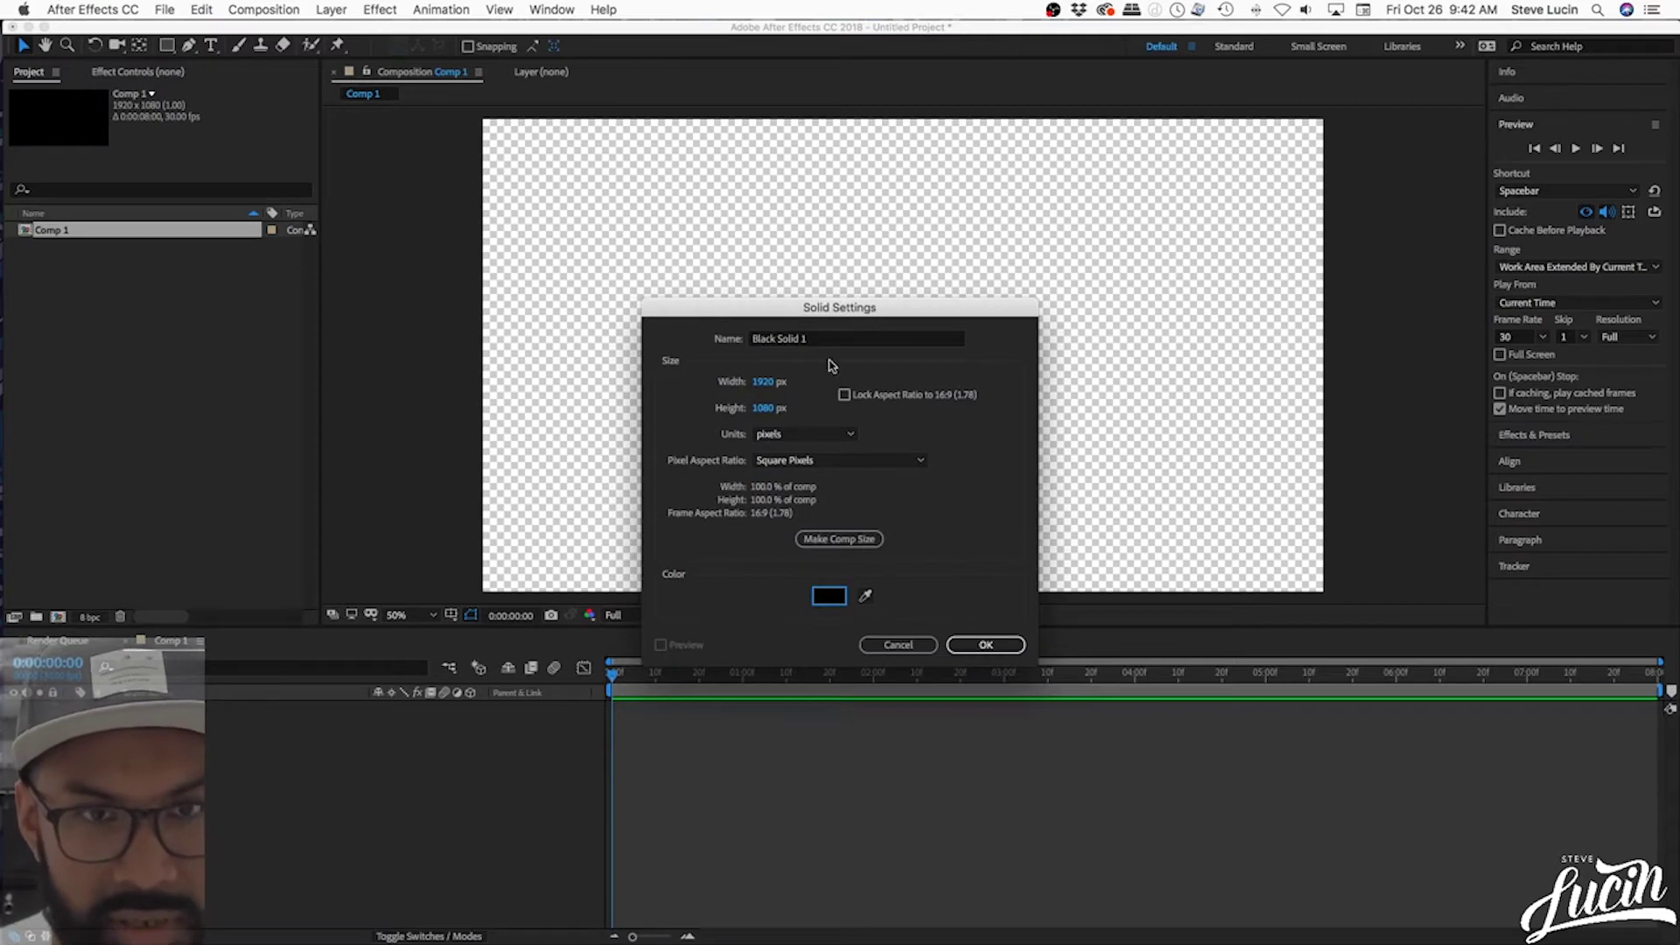
text(Black)
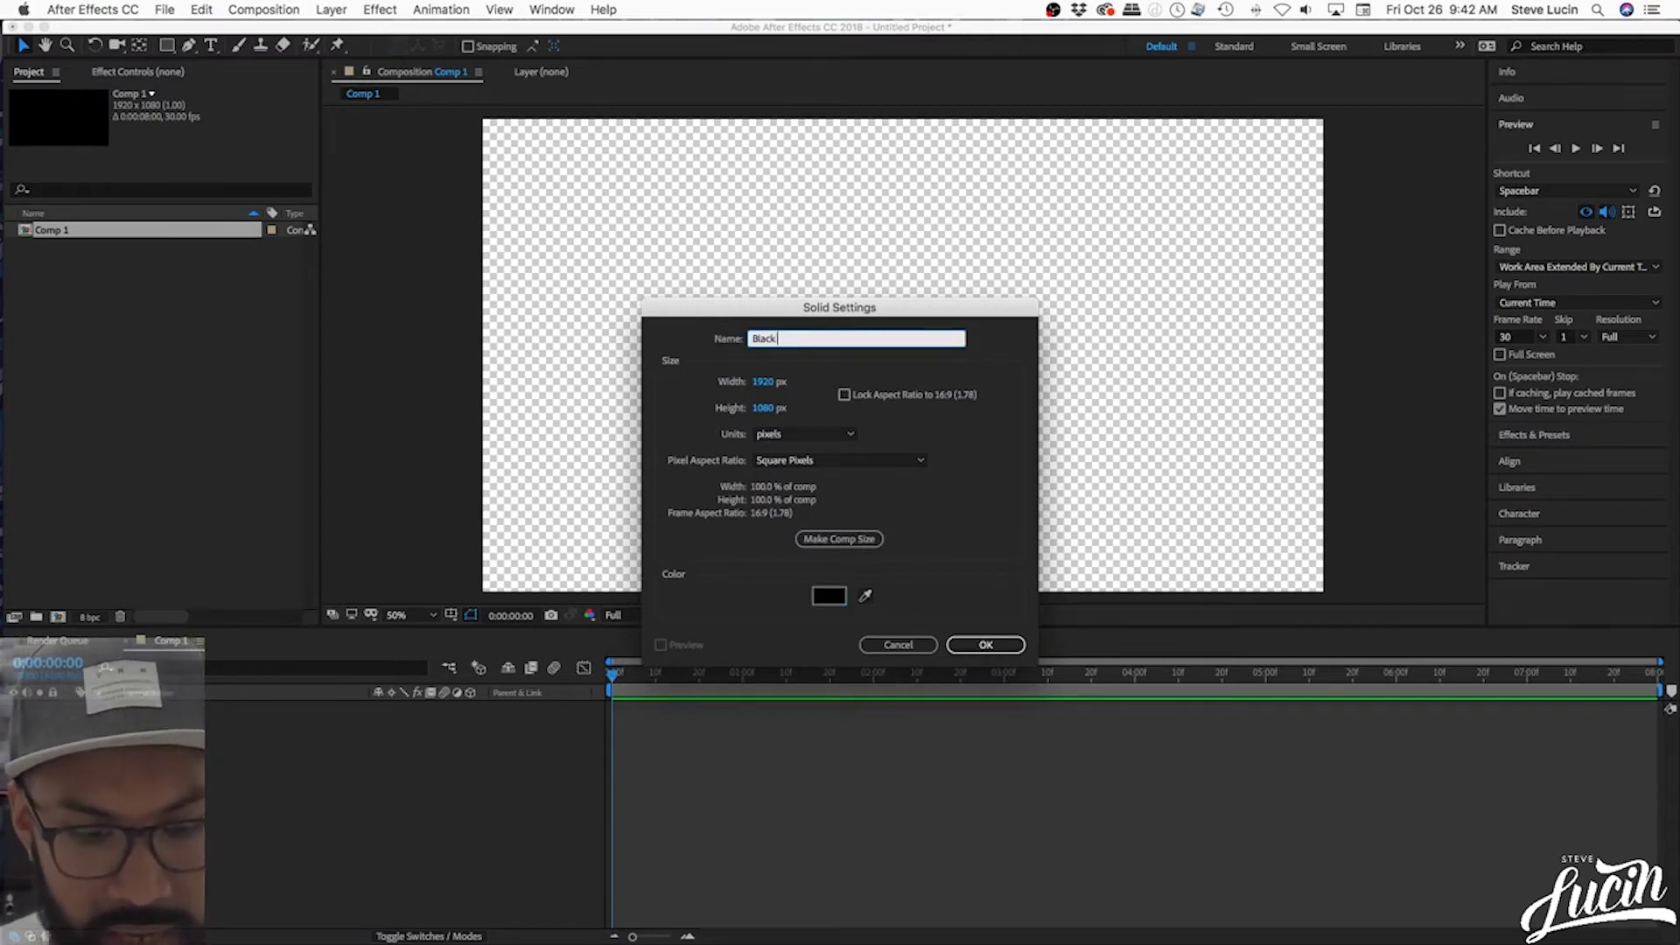
text( BG)
key(Return)
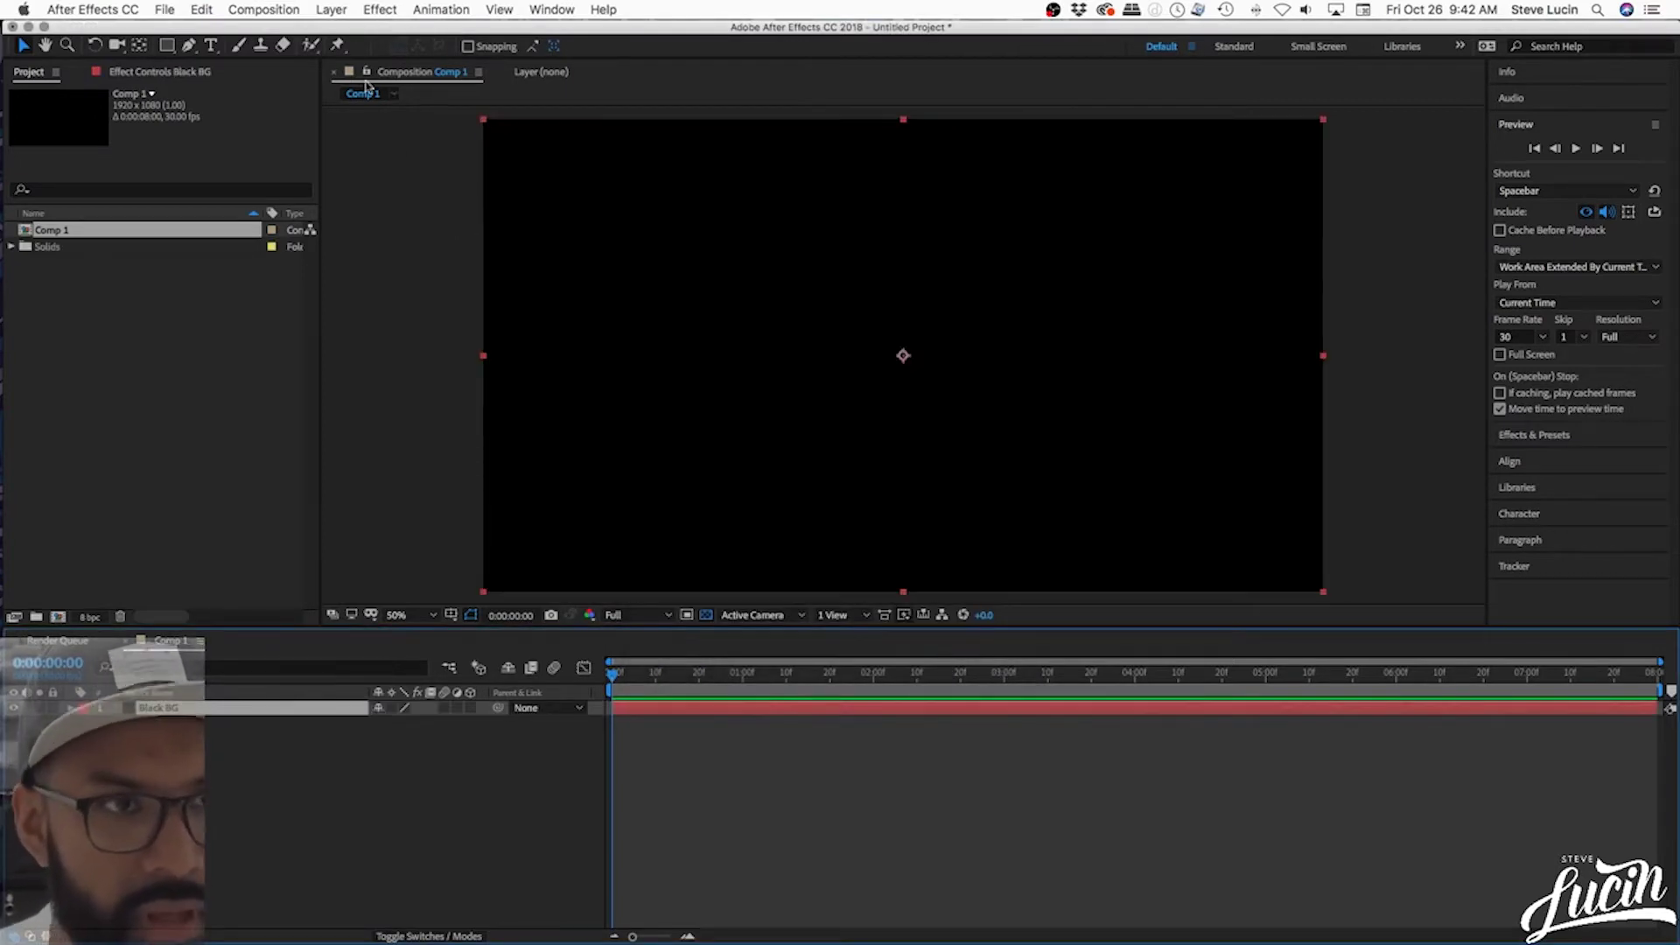
- Add a bright green full-frame solid named Logo Paths above Black BG
click(336, 9)
mouse_move(368, 7)
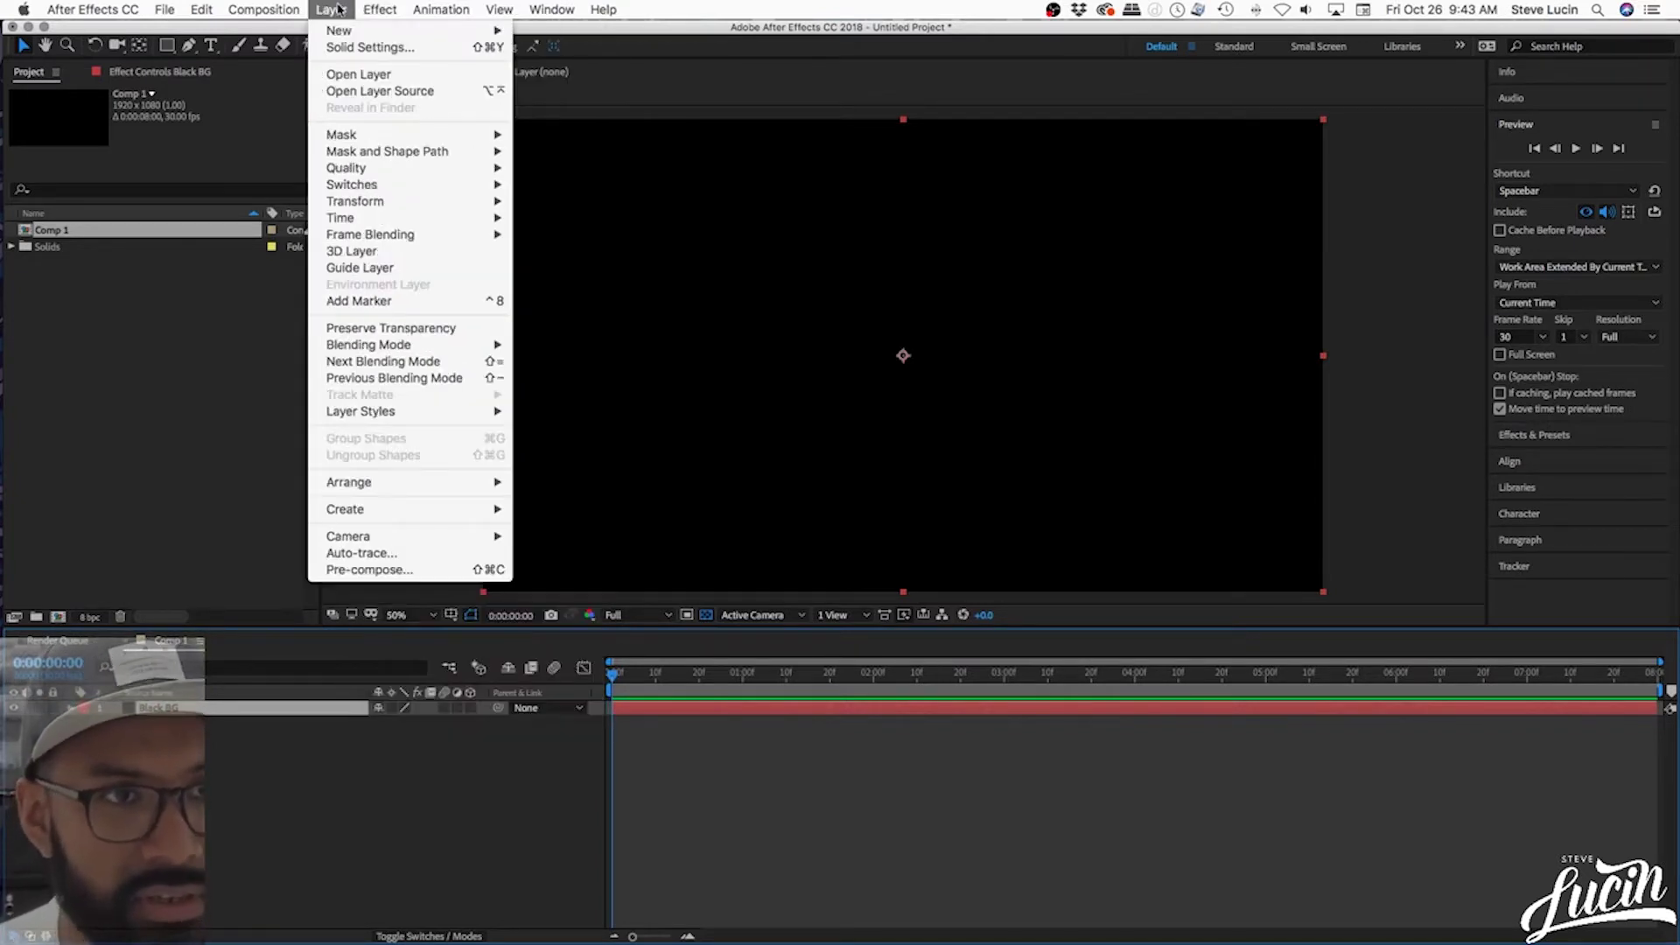
click(578, 51)
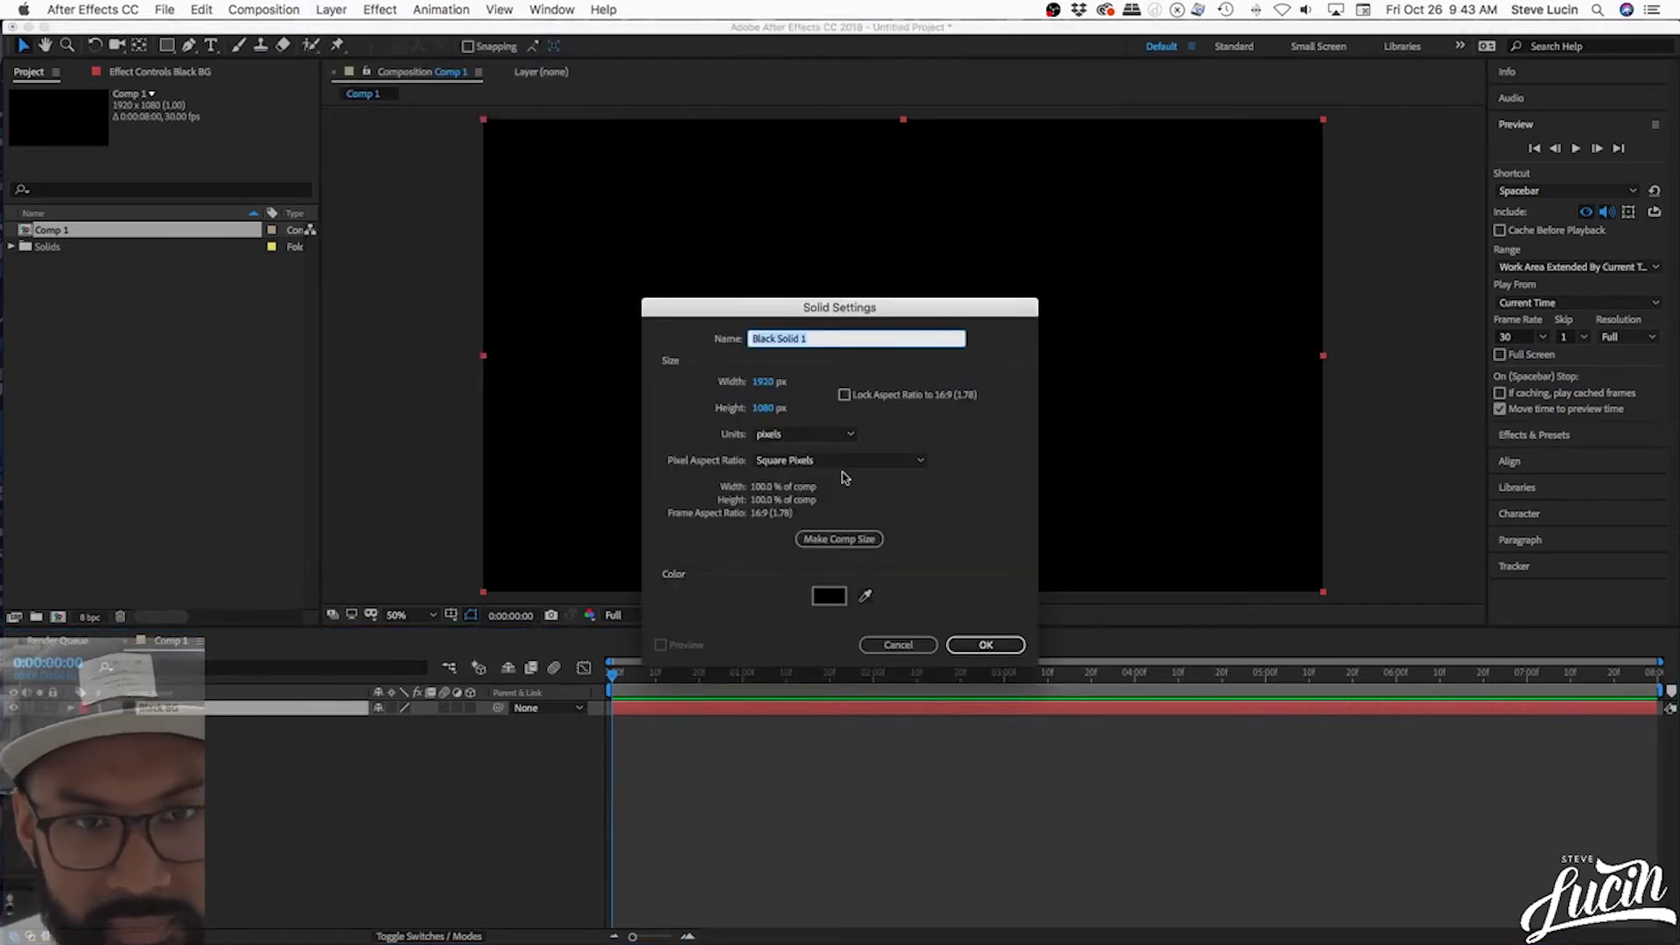
click(829, 596)
drag(830, 593, 911, 489)
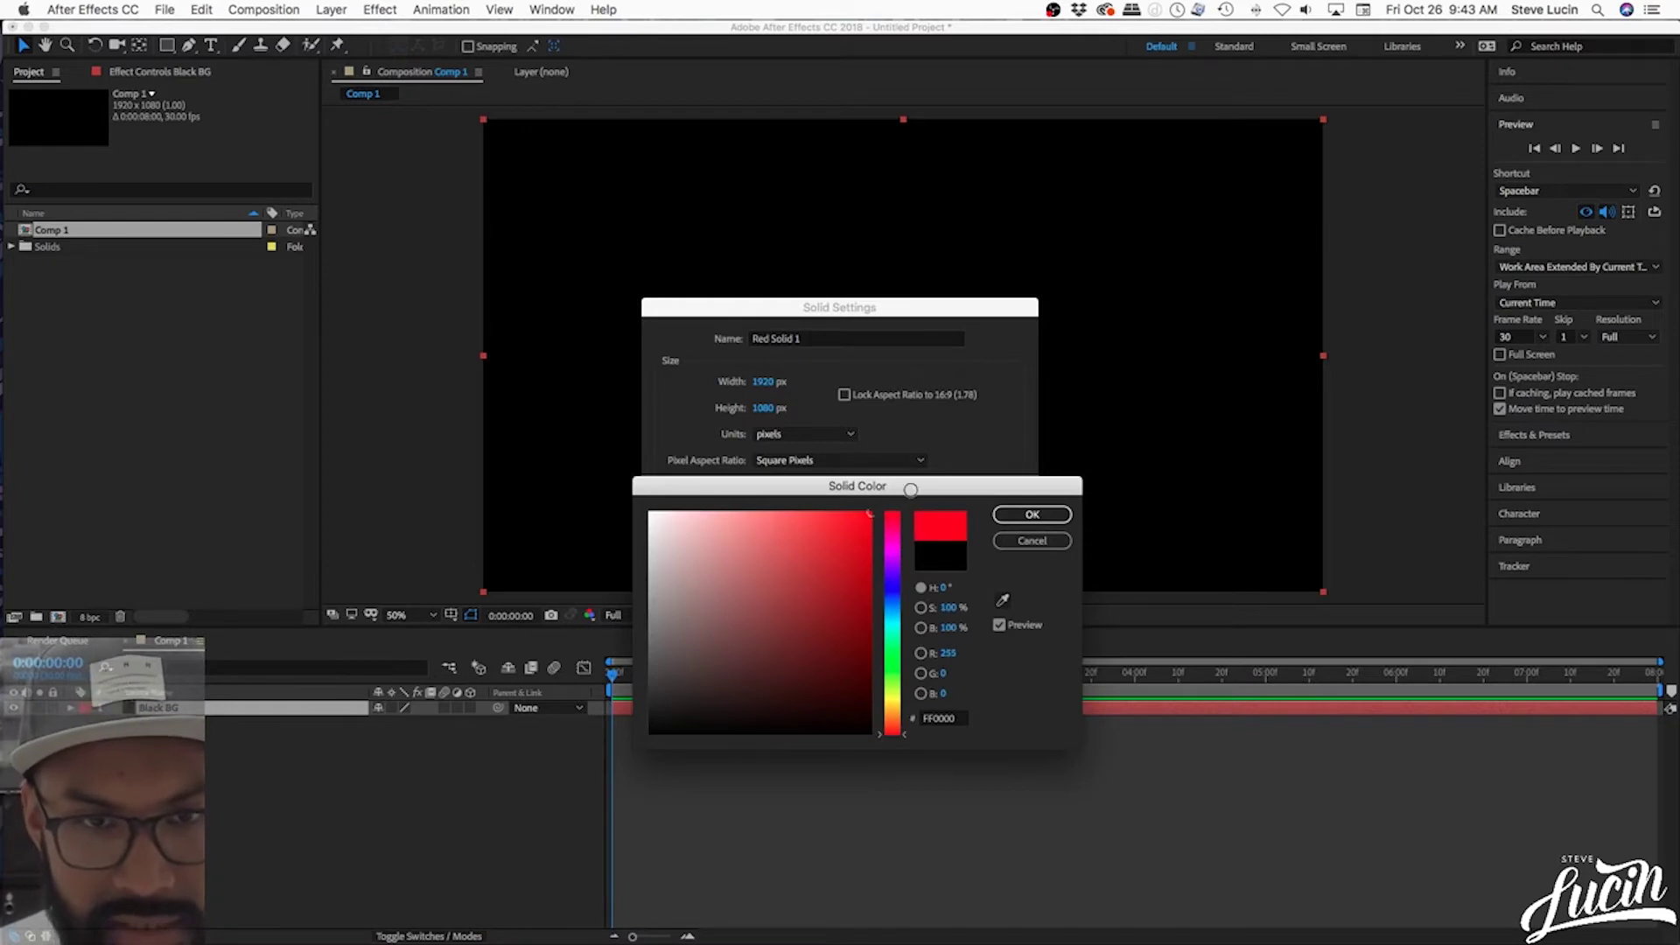
click(893, 549)
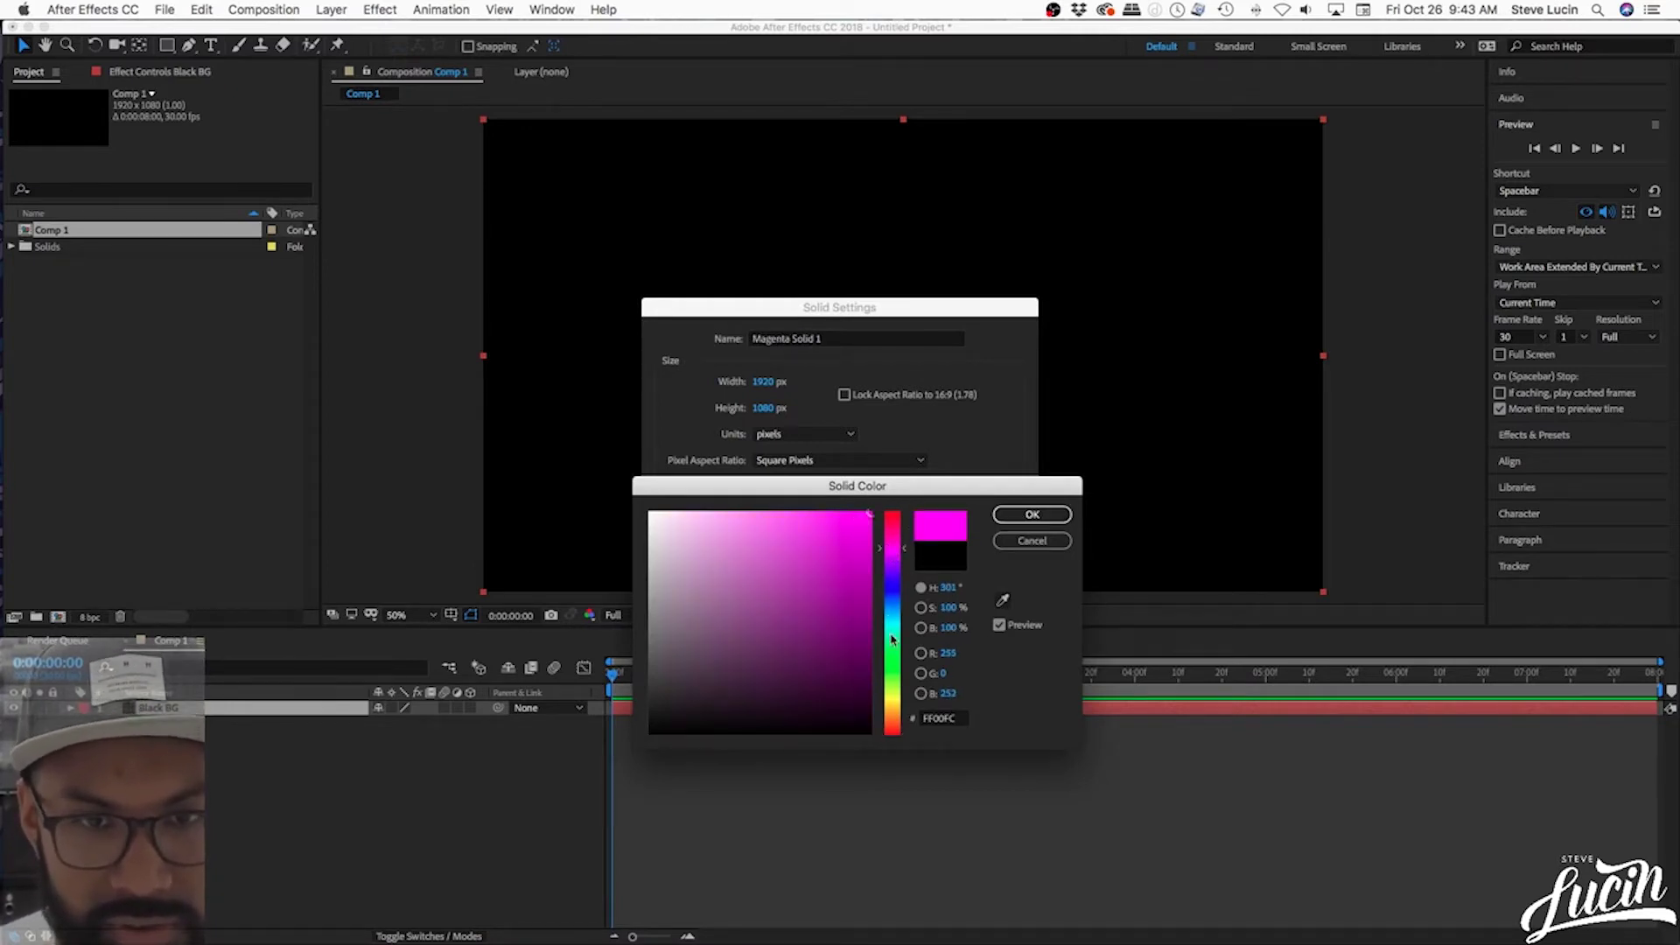
click(892, 659)
click(1032, 516)
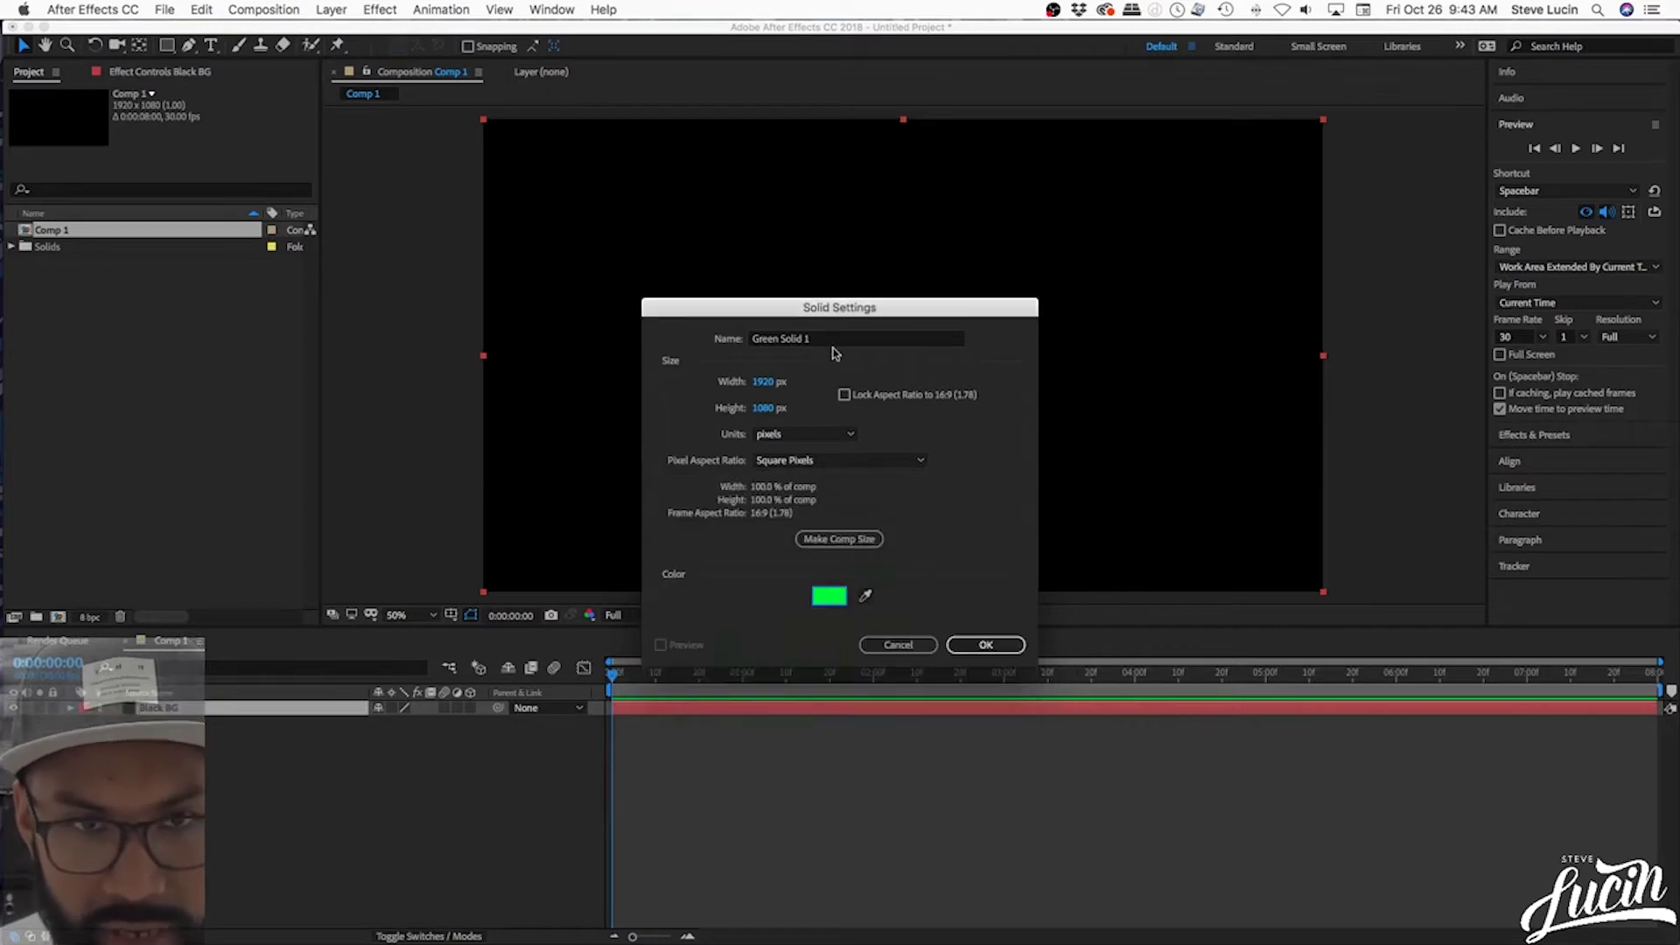
text(Logo Paths)
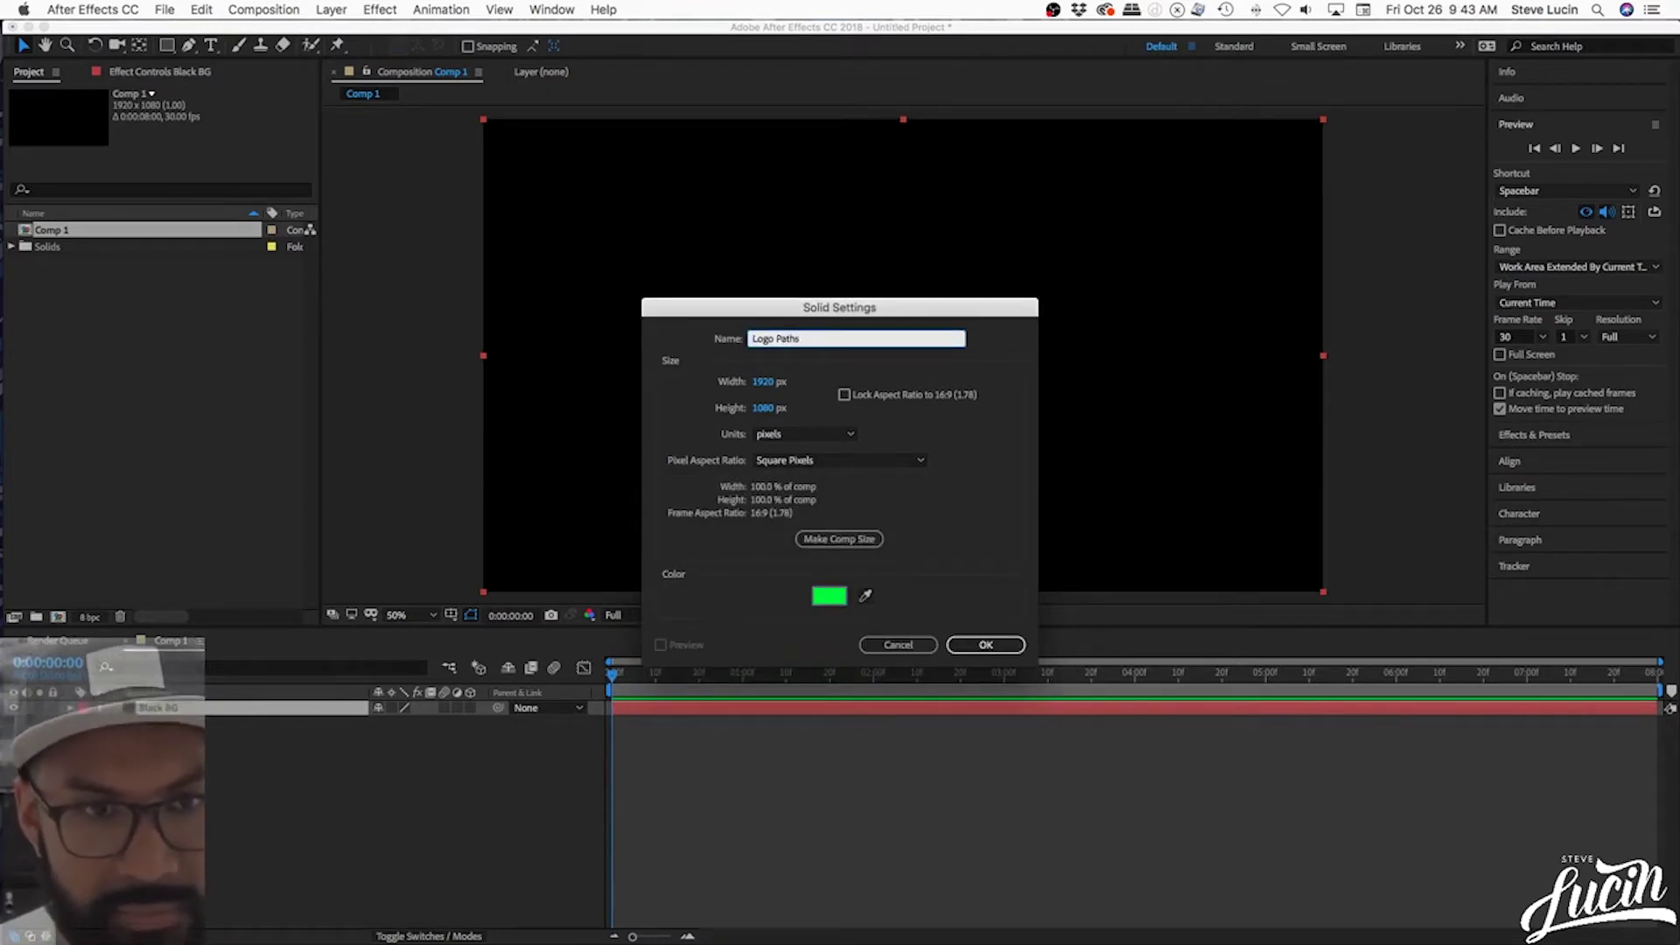
key(Return)
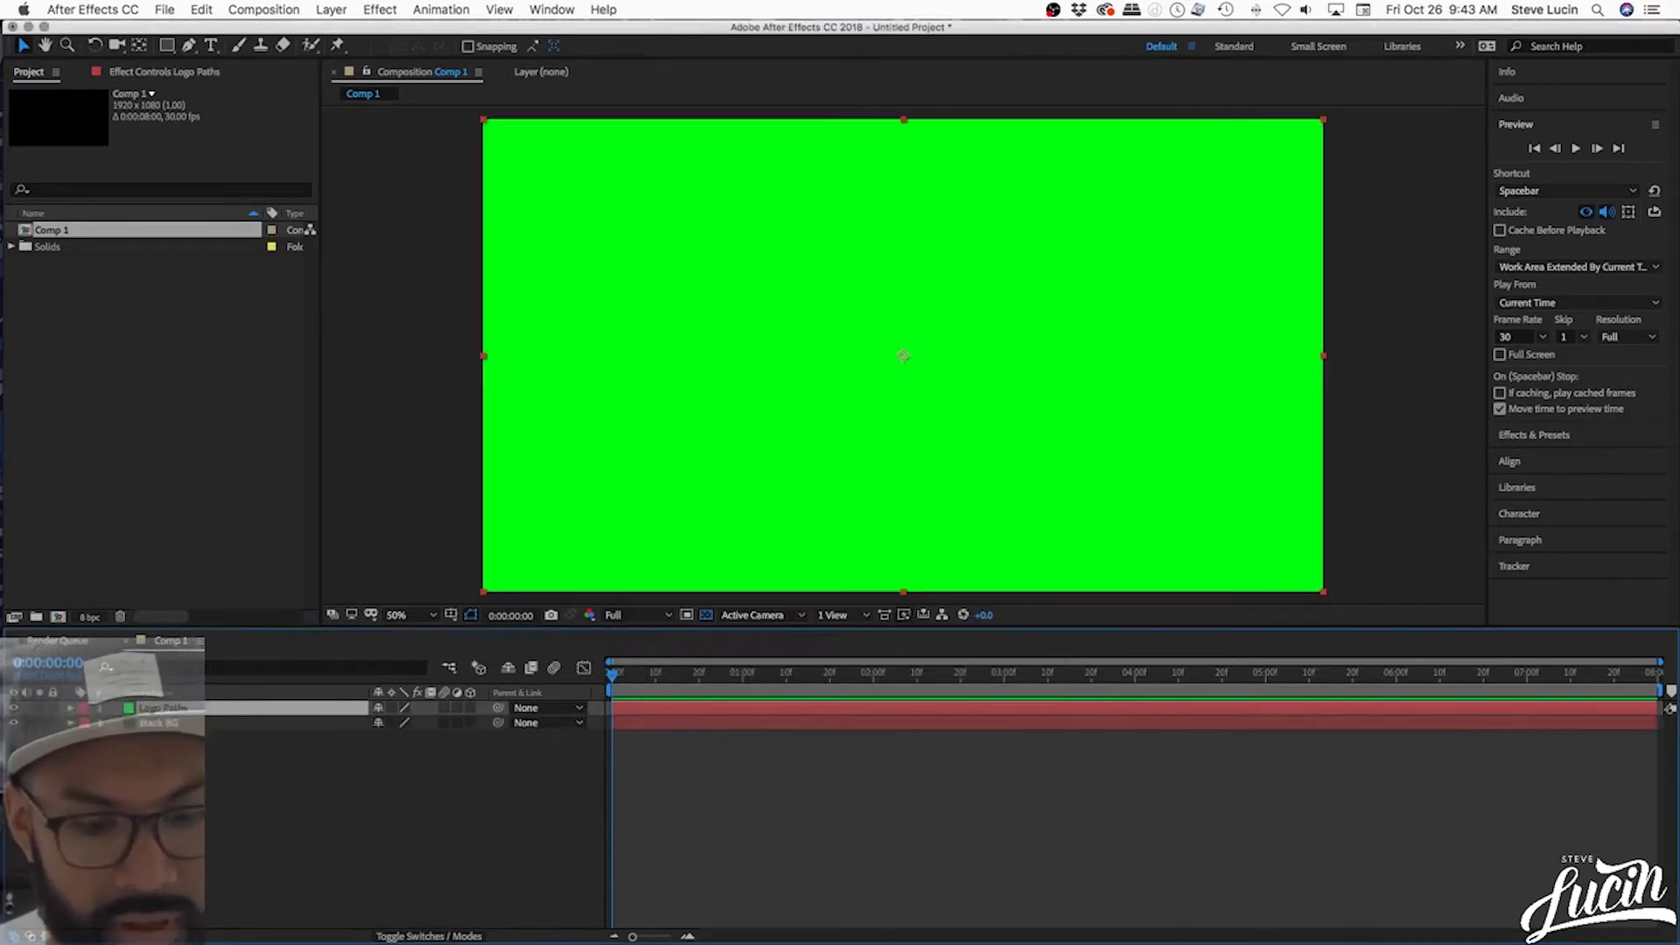
key(ctrl+Up)
- Copy all the TONE SETTA lettering paths in Illustrator and return to After Effects
click(679, 555)
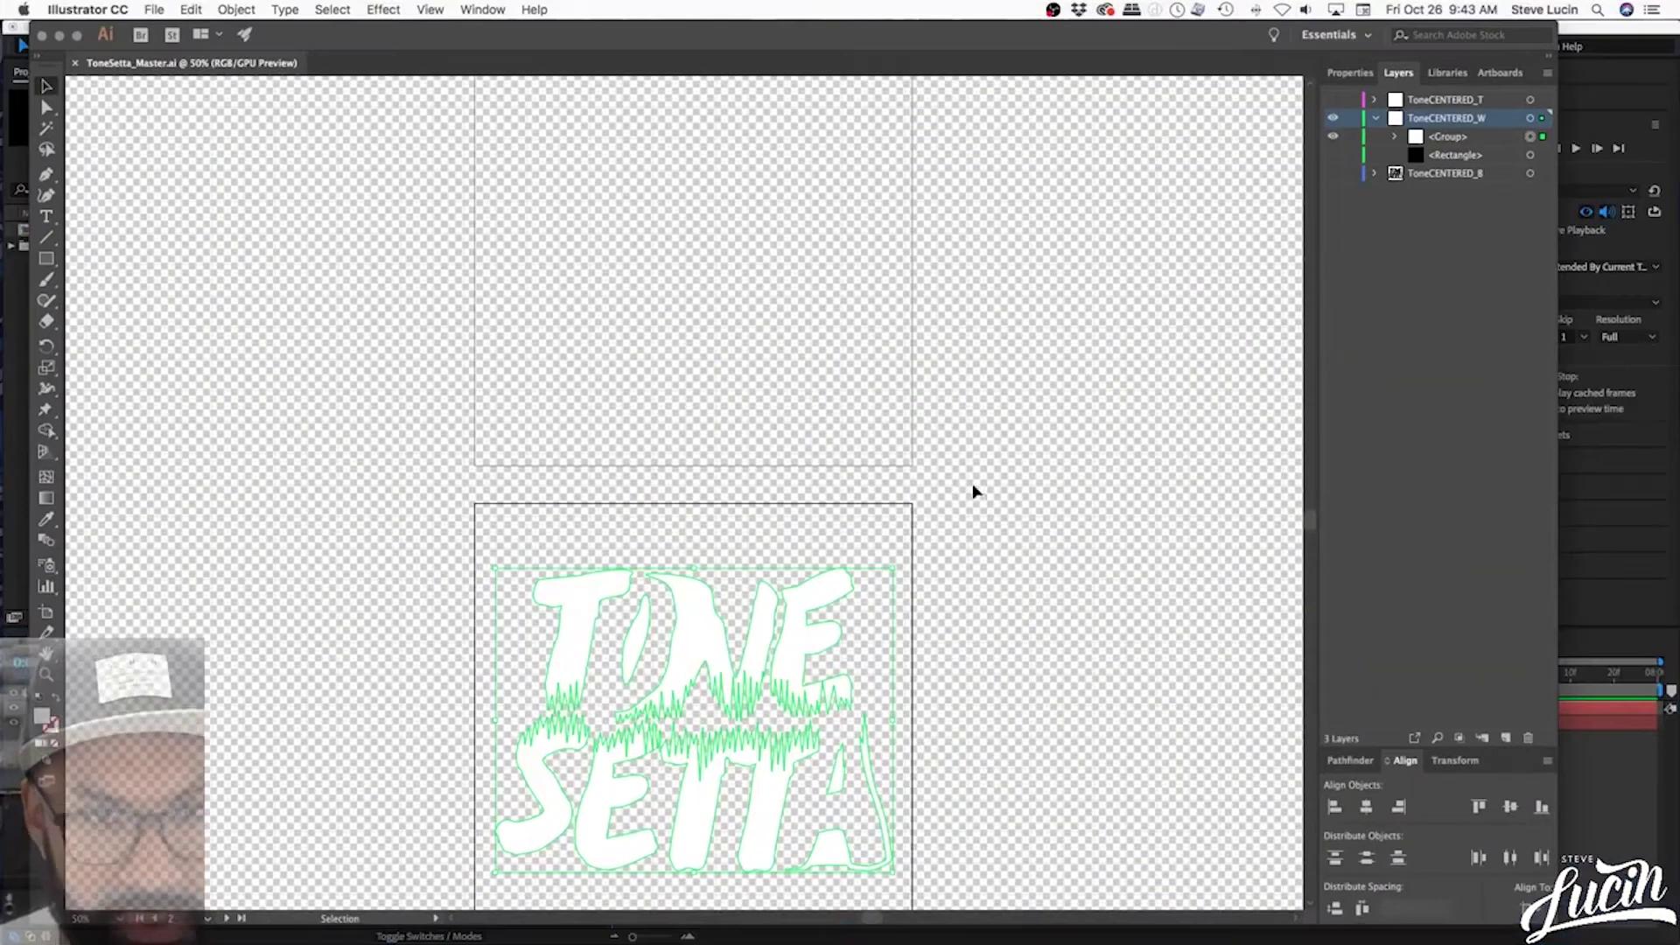
click(976, 492)
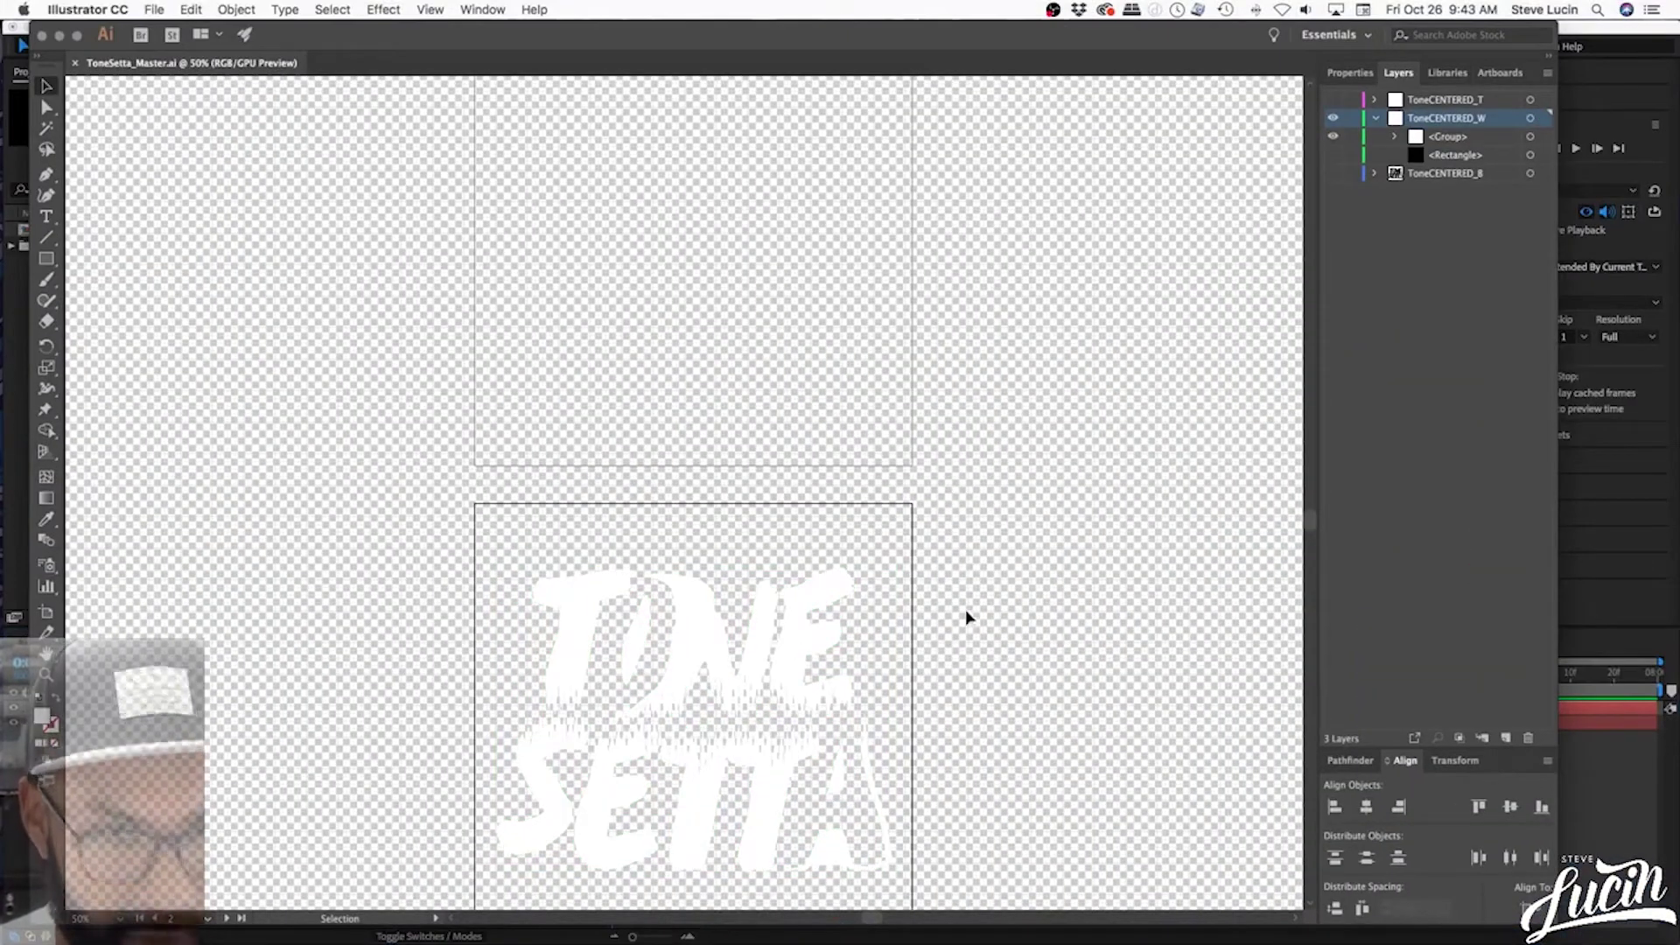
key(a)
key(super+a)
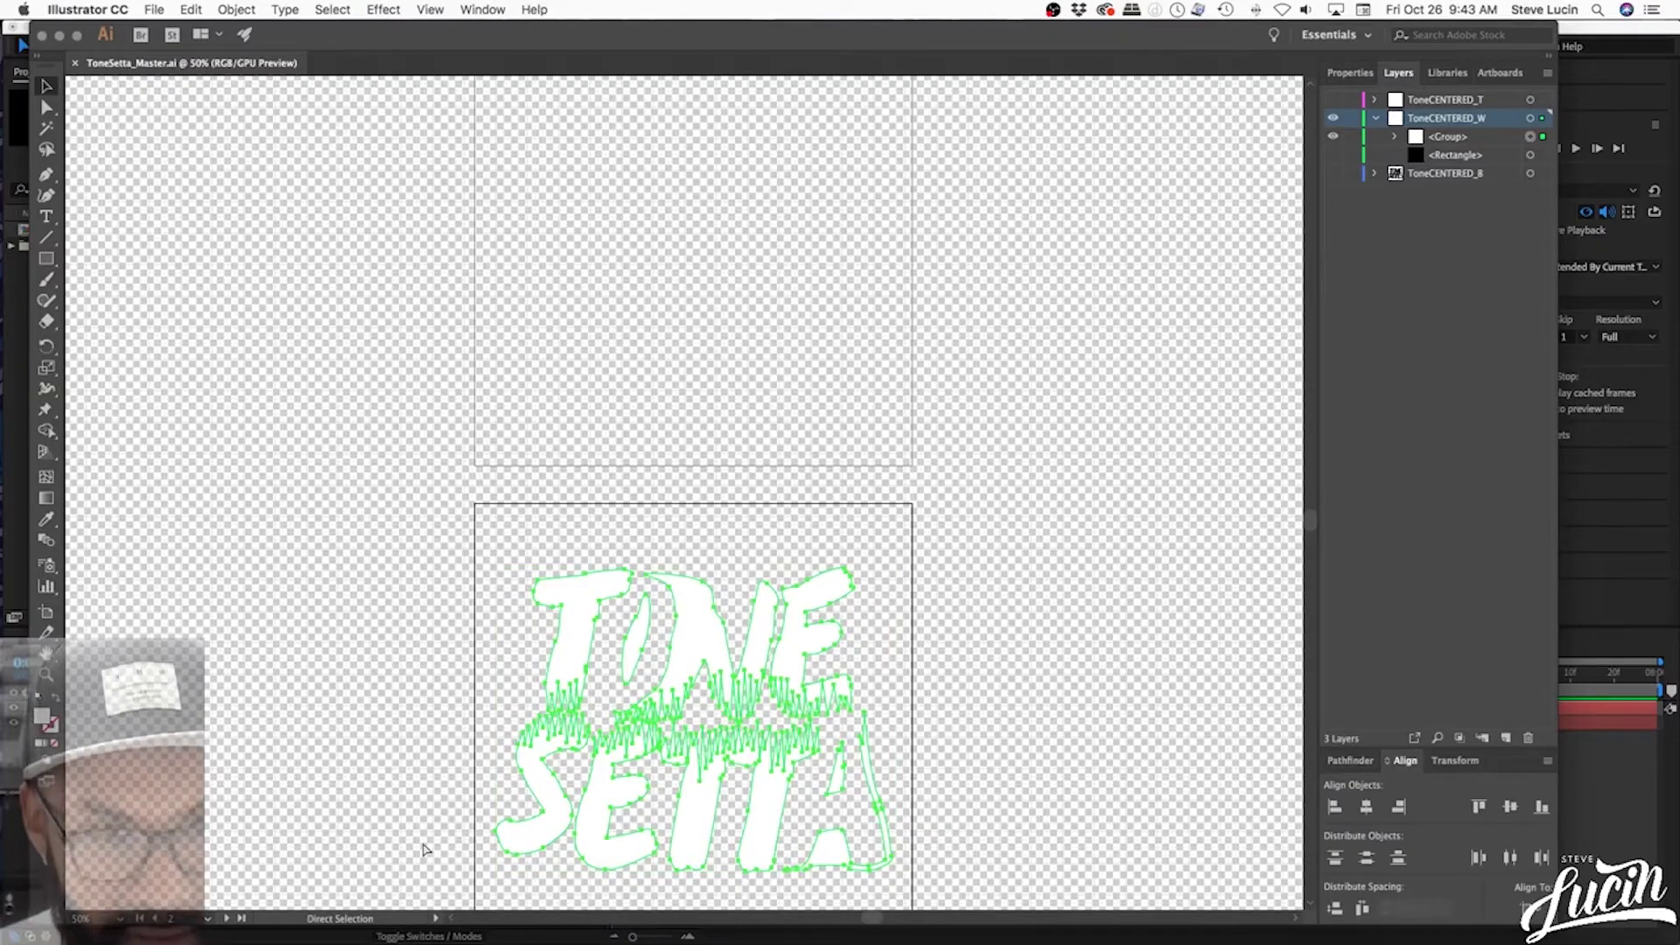
key(v)
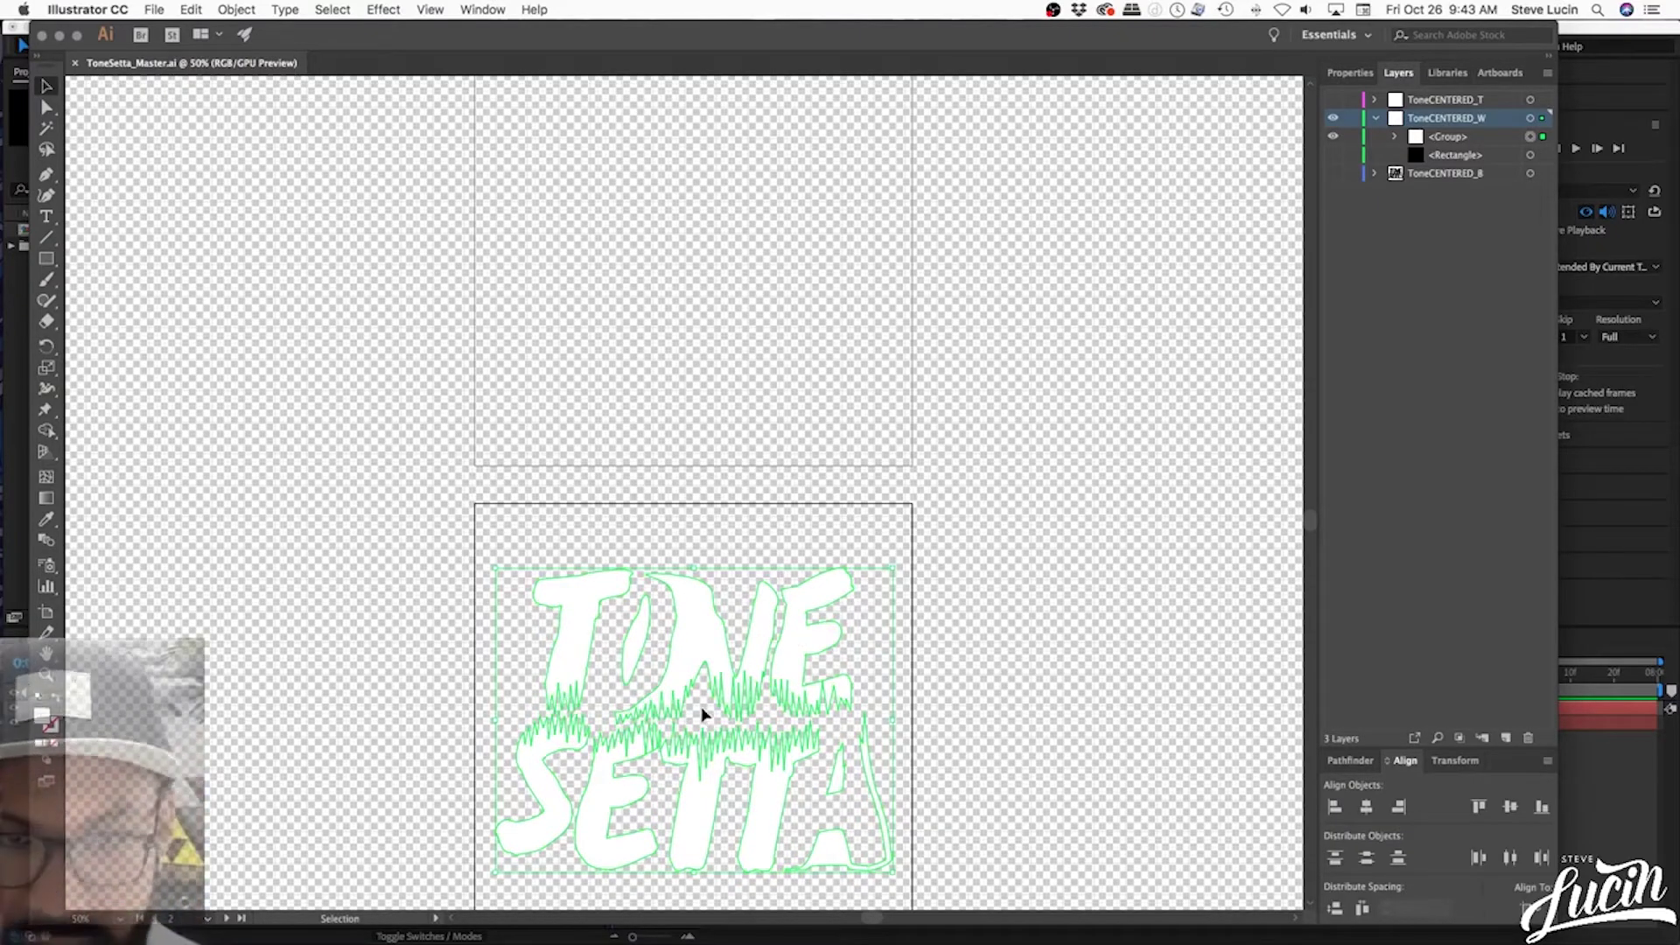
key(ctrl+Up)
click(1199, 281)
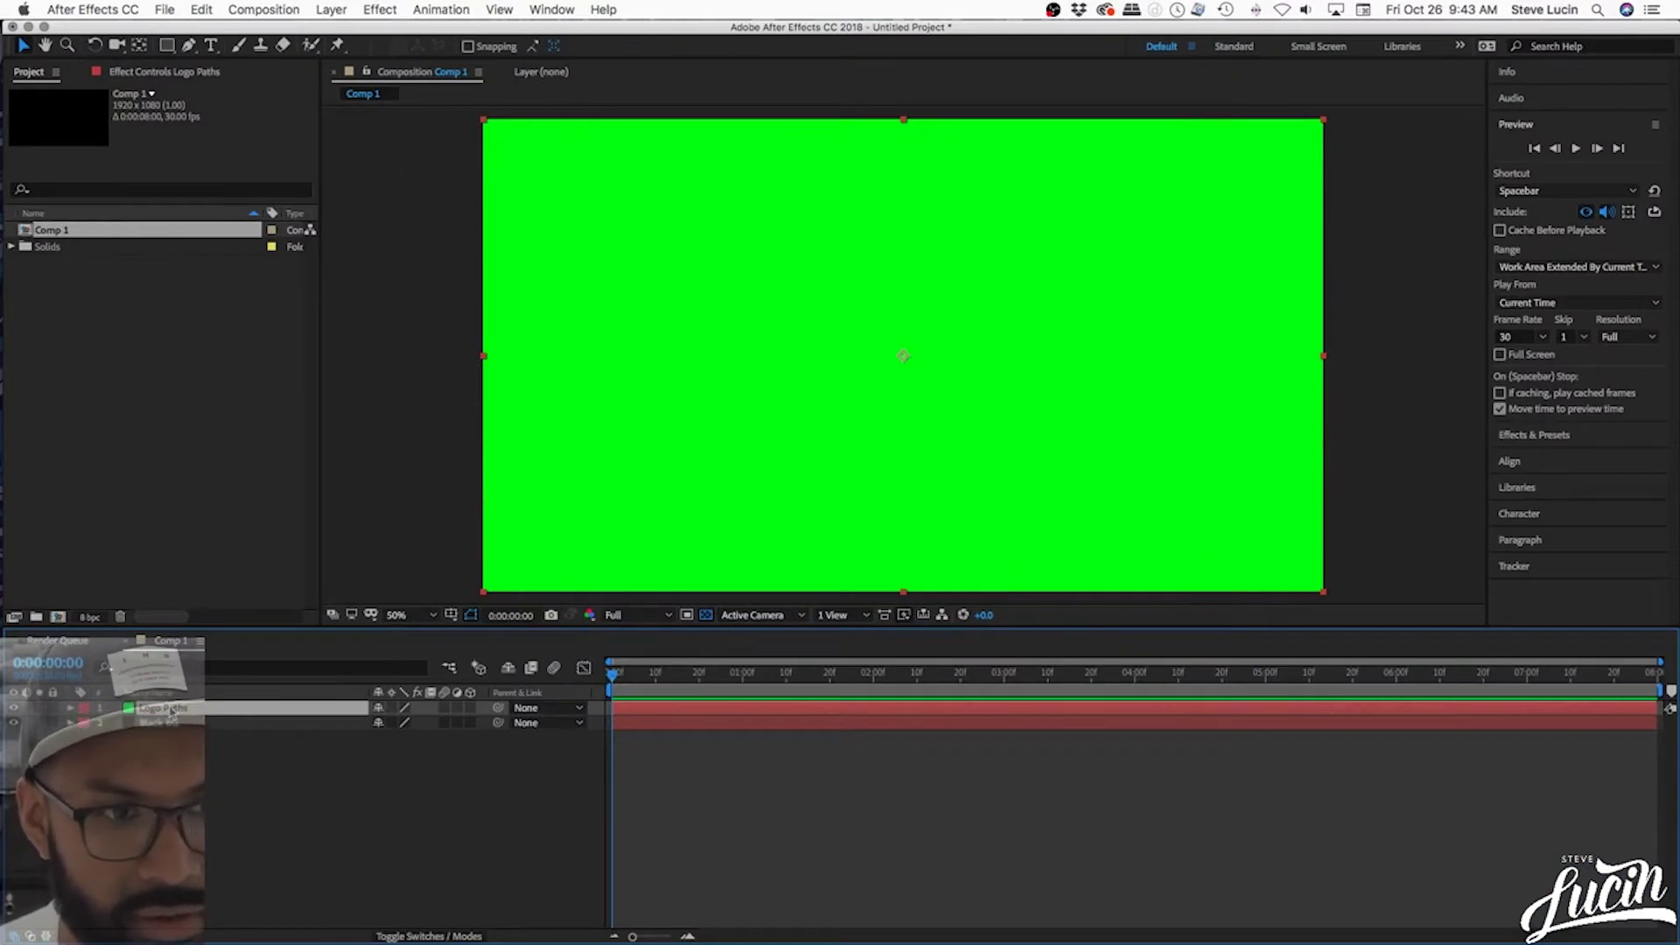
- Paste the Illustrator TONE SETTA paths as masks onto the Logo Paths solid
key(super+v)
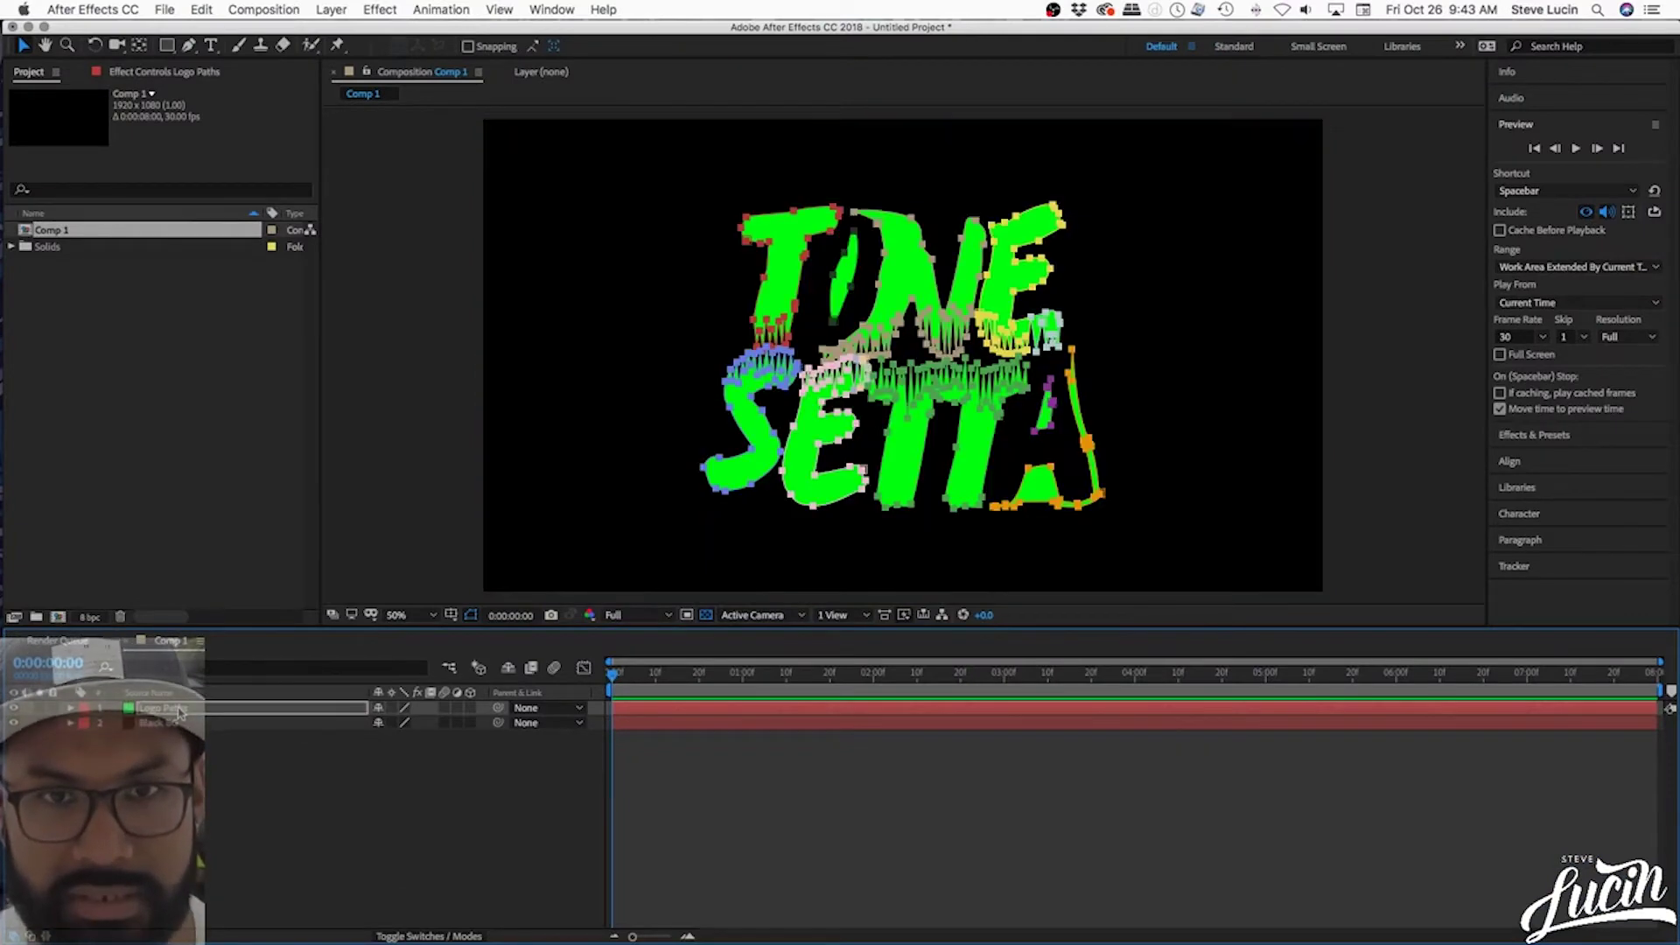
click(384, 816)
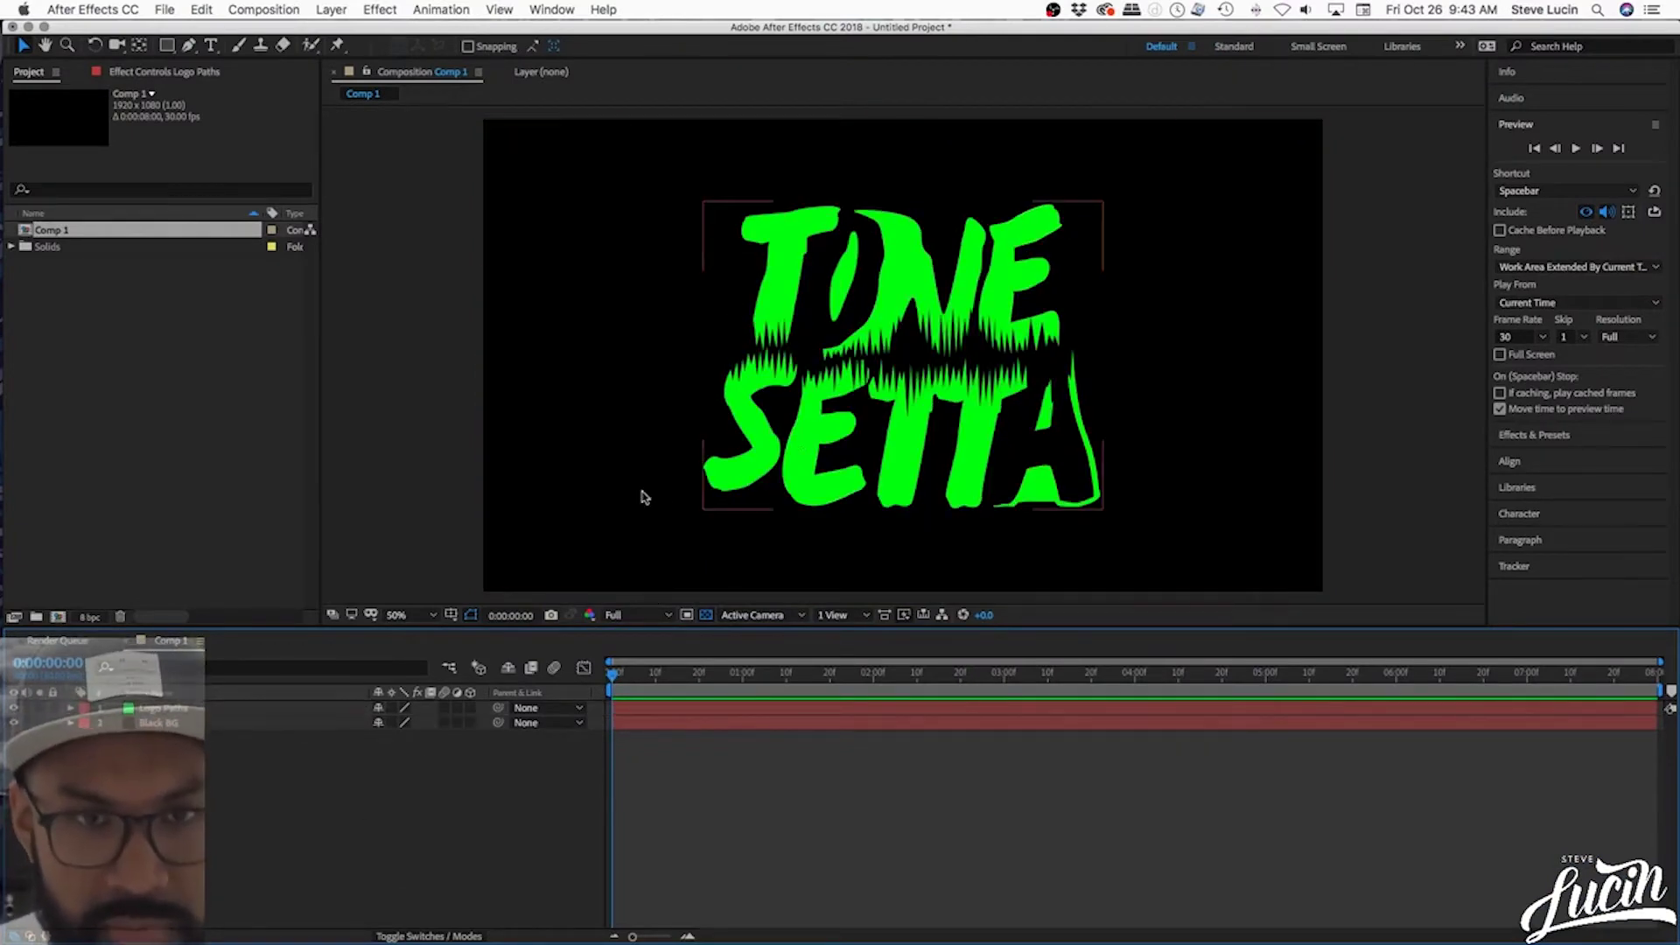
click(196, 707)
click(203, 707)
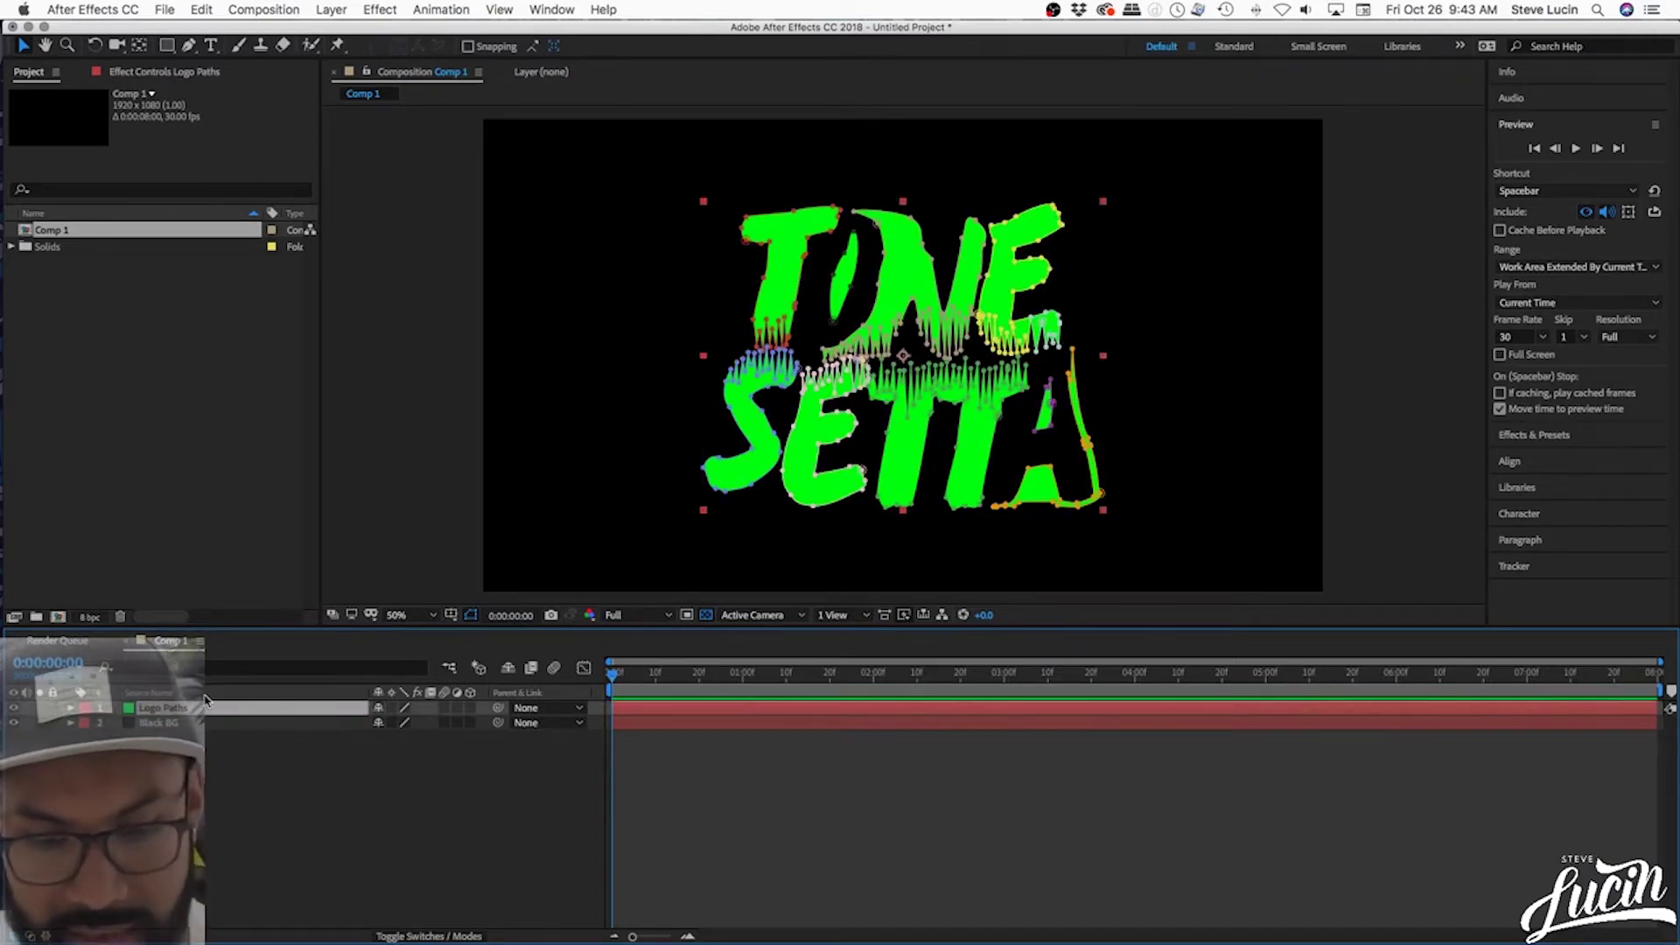
- Review the Logo Paths mask list with M, then deselect the layer
key(m)
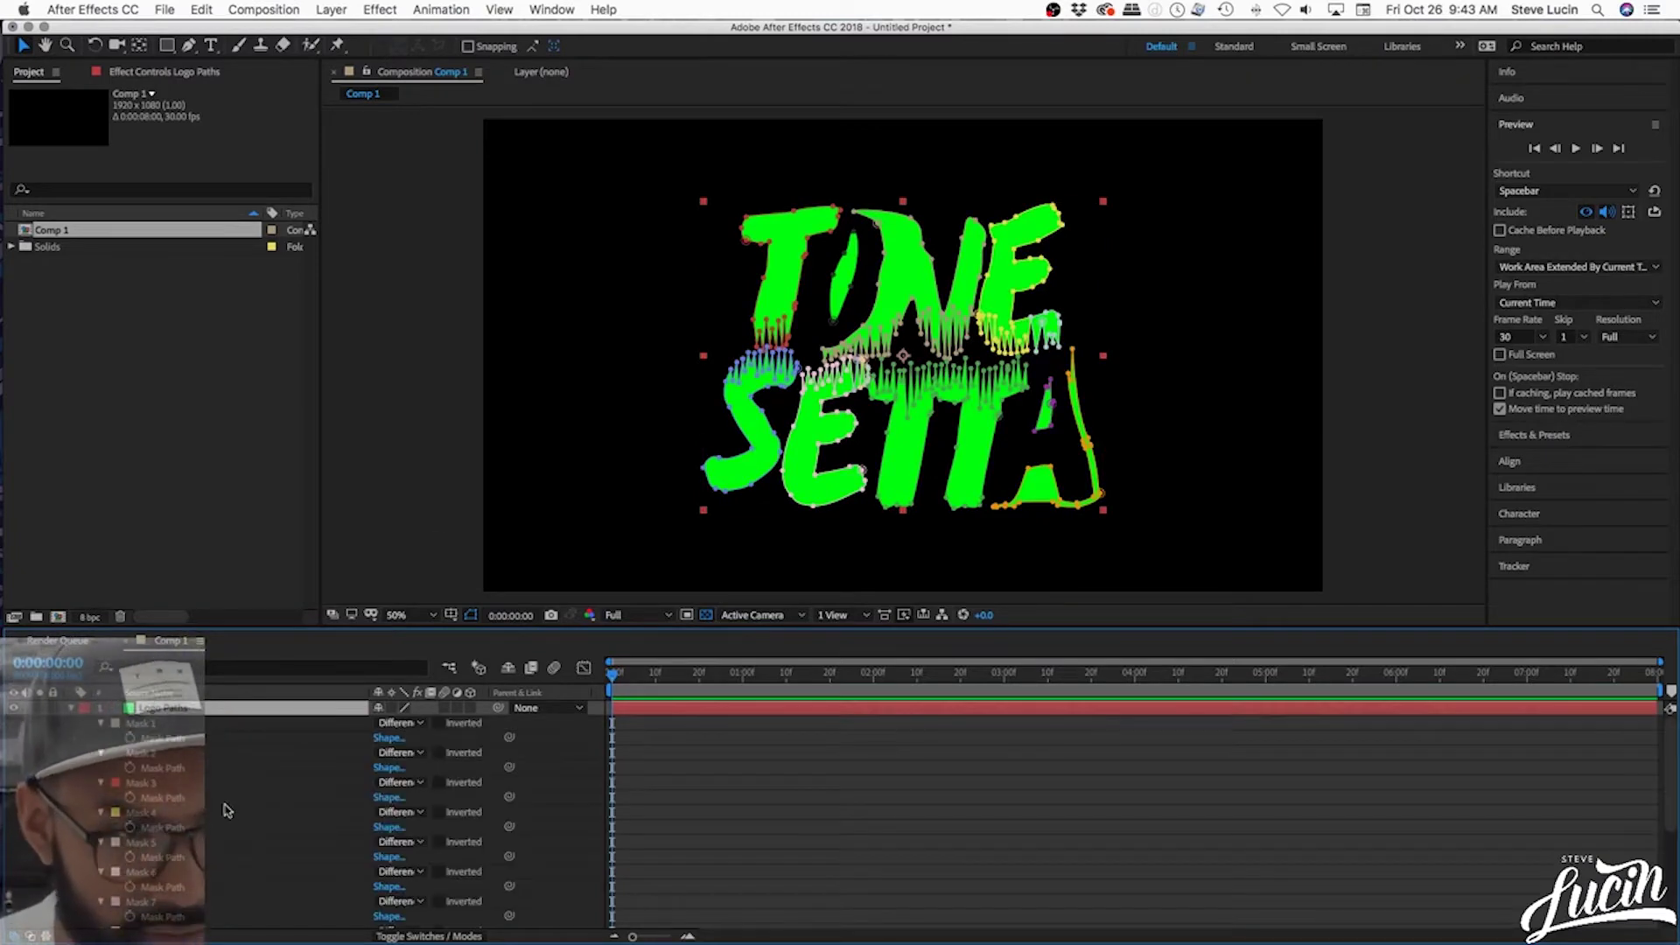
scroll(218, 810, down, 5)
scroll(219, 816, up, 5)
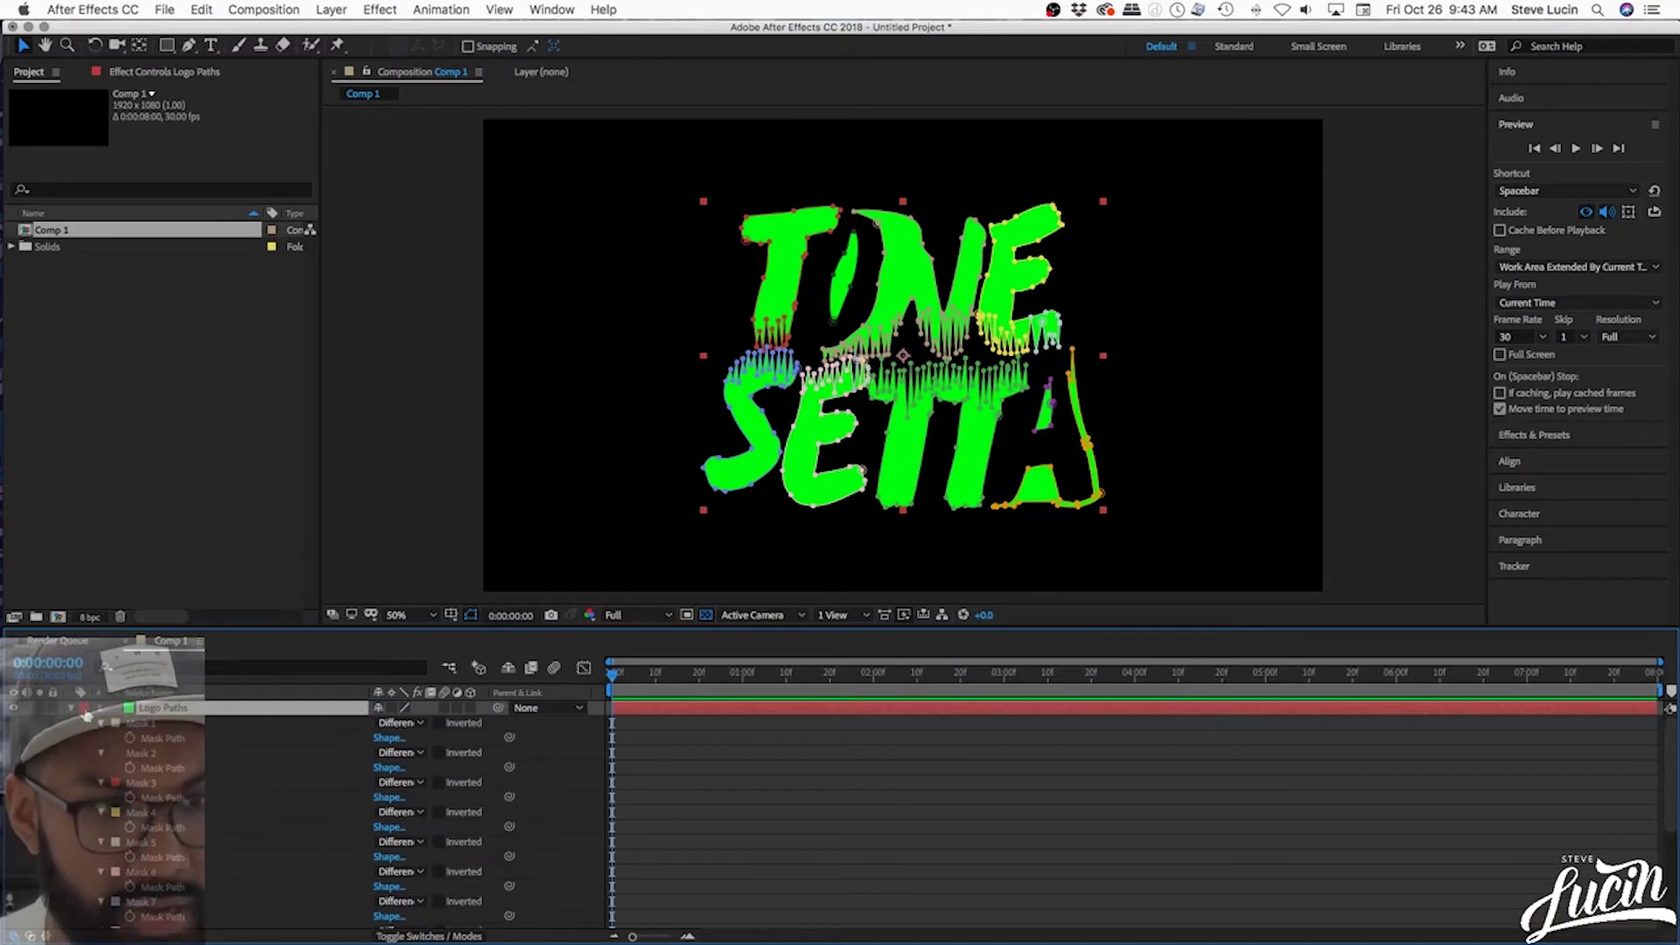
click(70, 707)
click(255, 799)
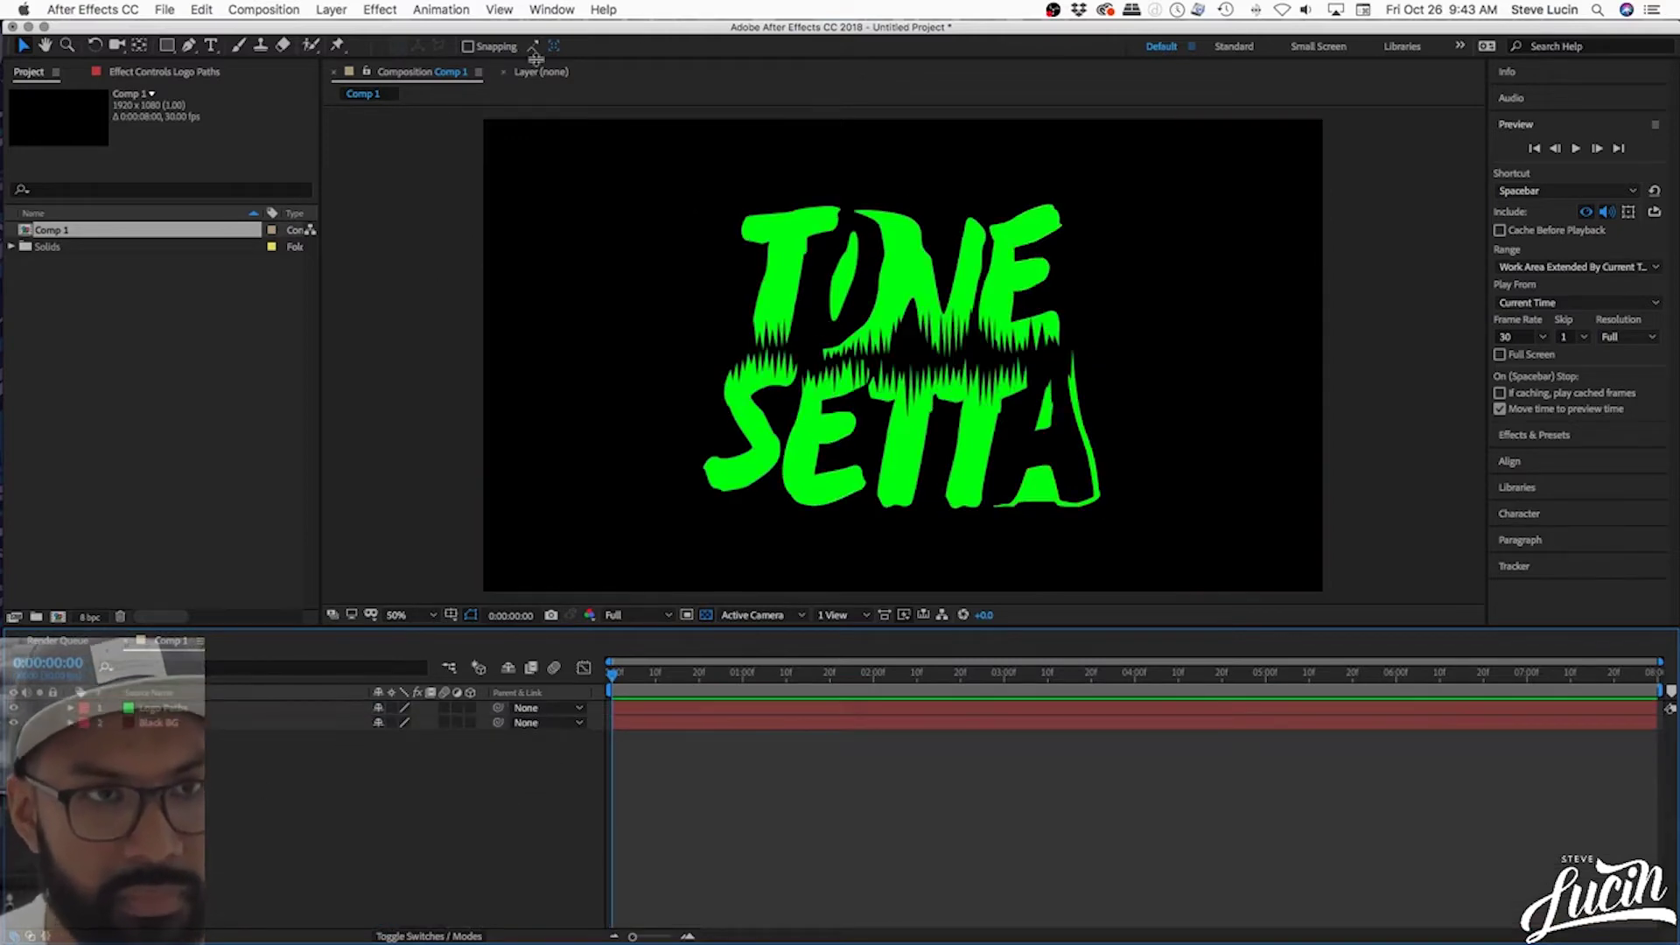
click(331, 10)
mouse_move(344, 32)
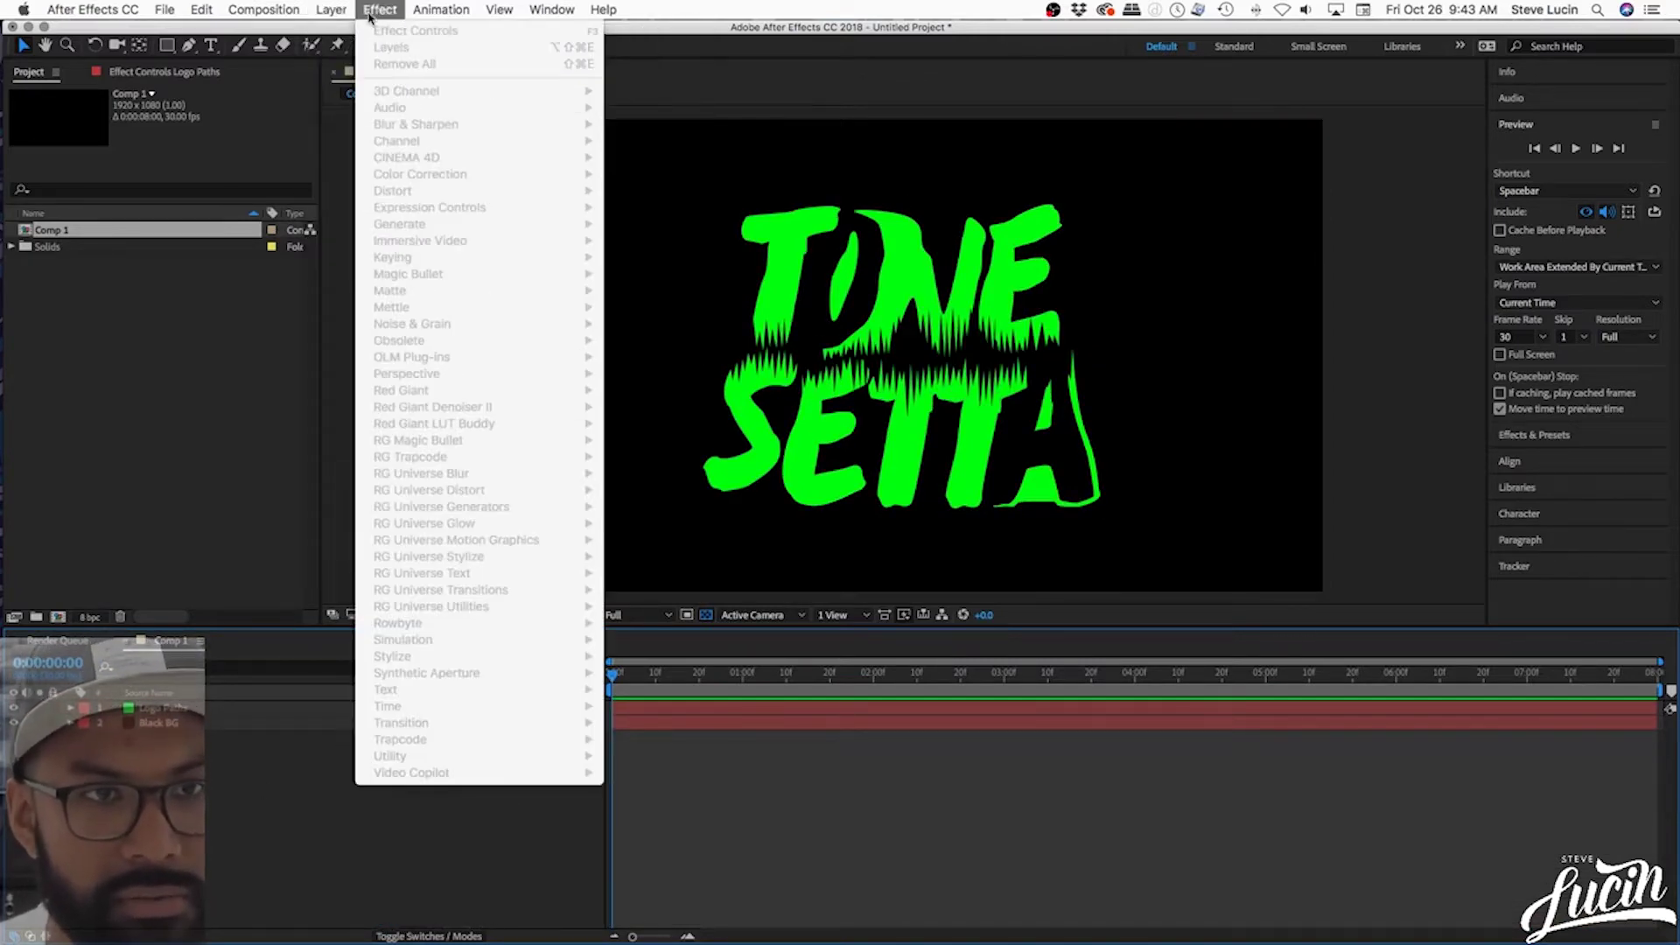
- Create a magenta solid layer named Element 3D
click(586, 54)
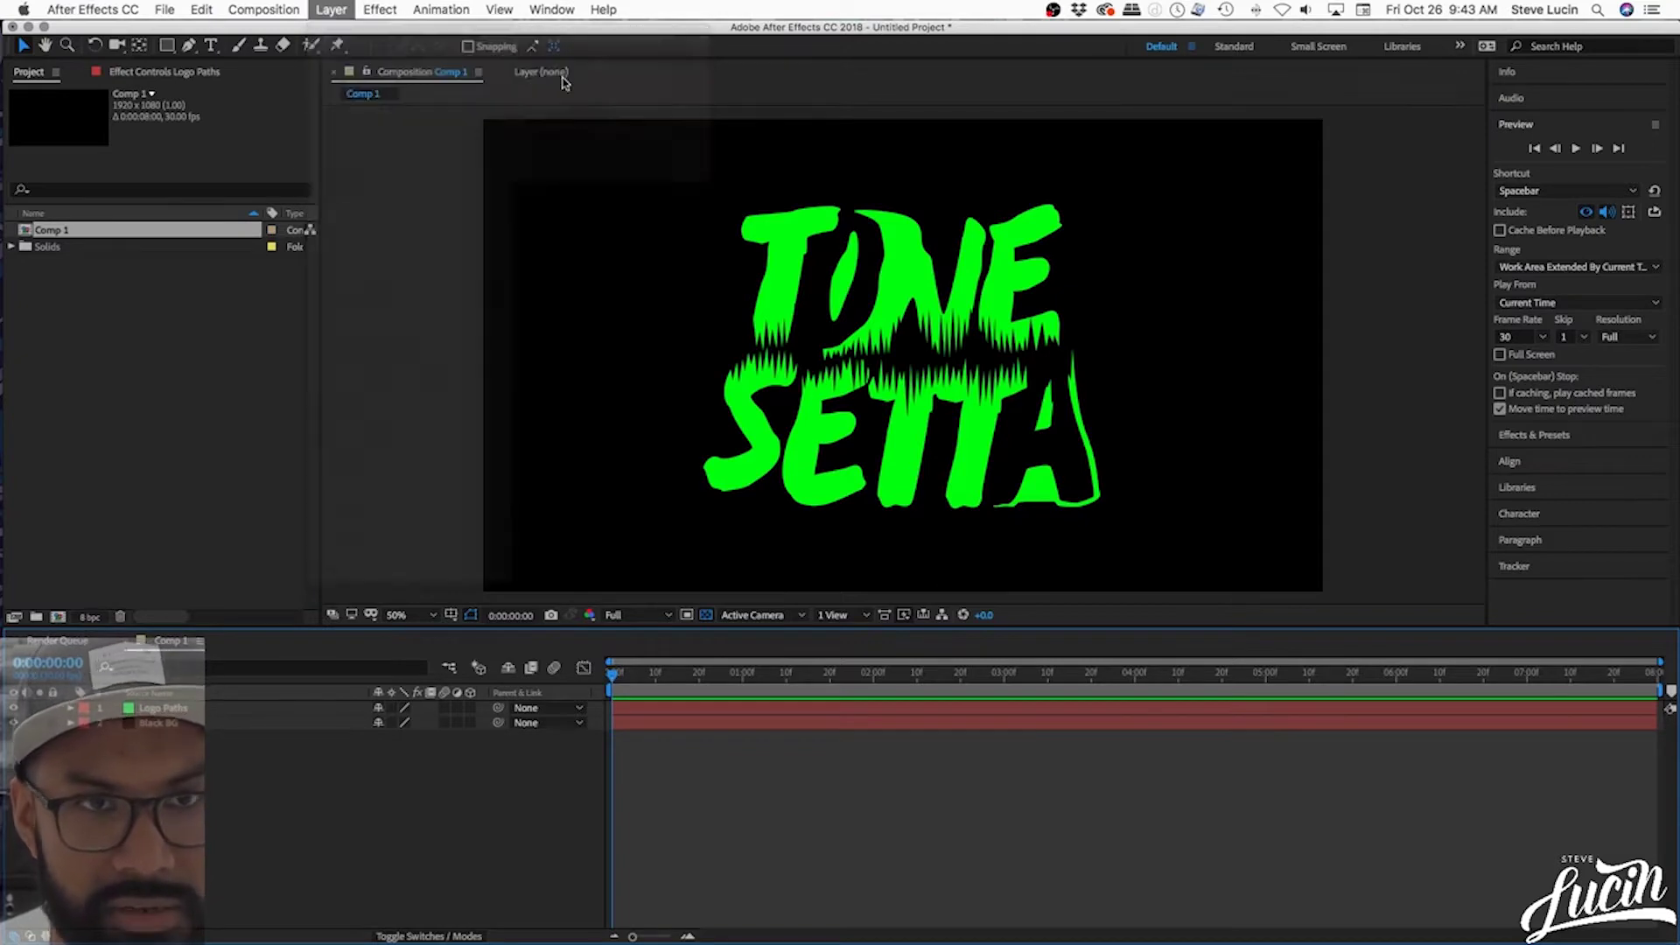
click(829, 598)
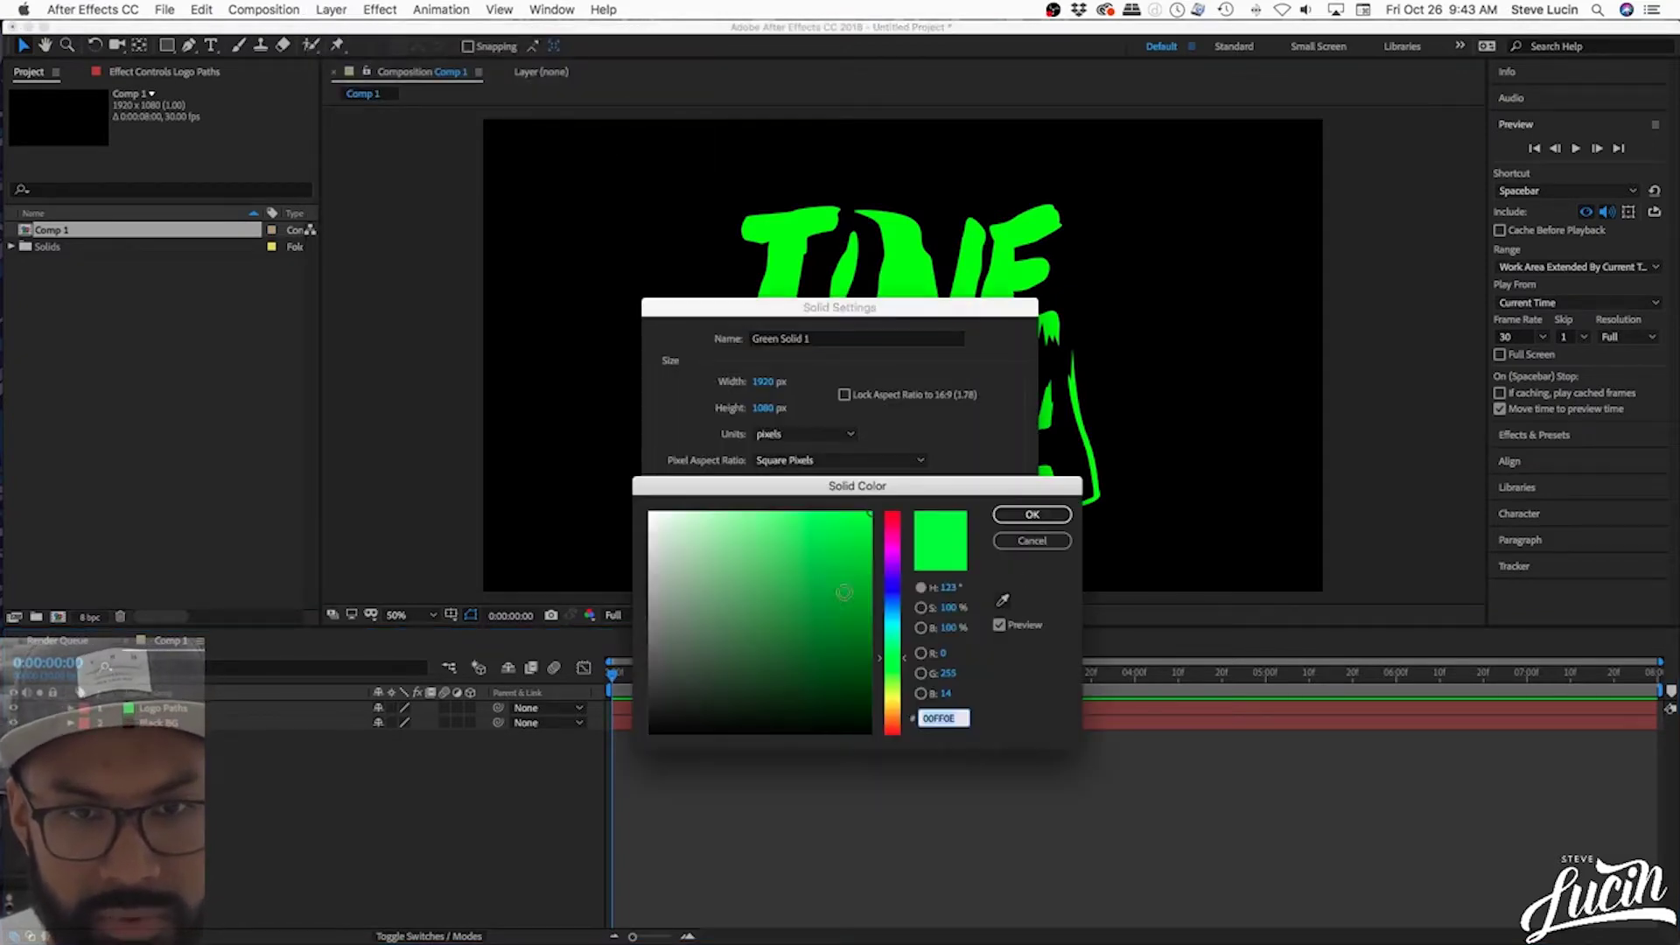
click(893, 551)
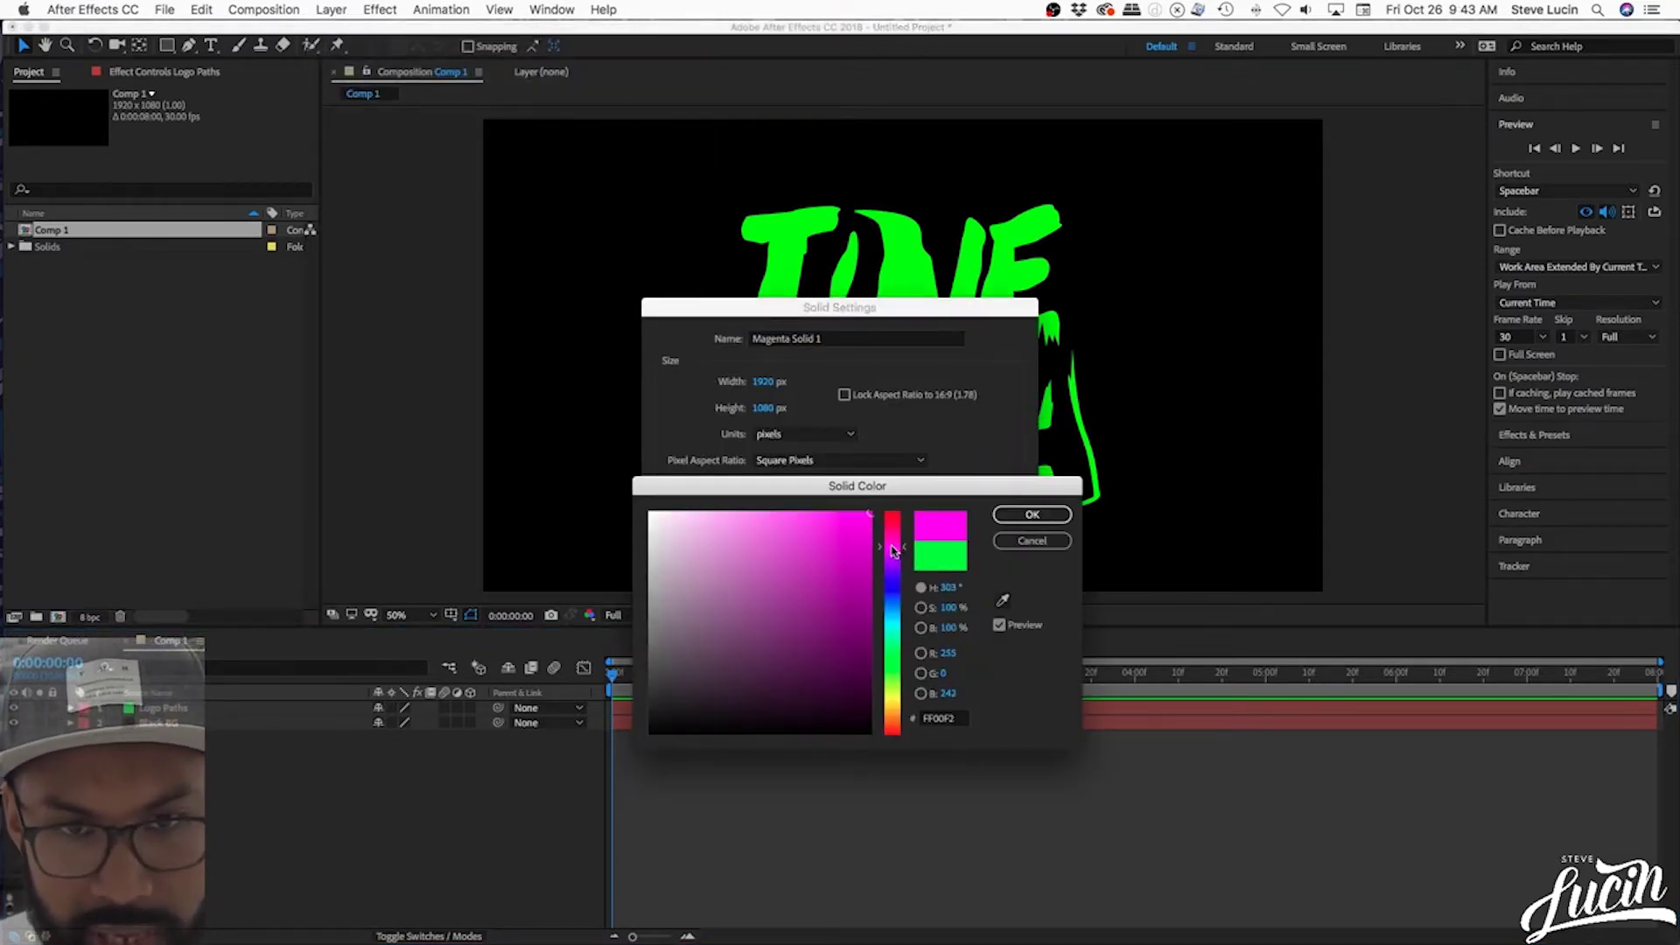
click(1032, 514)
click(838, 341)
text(Element 3D)
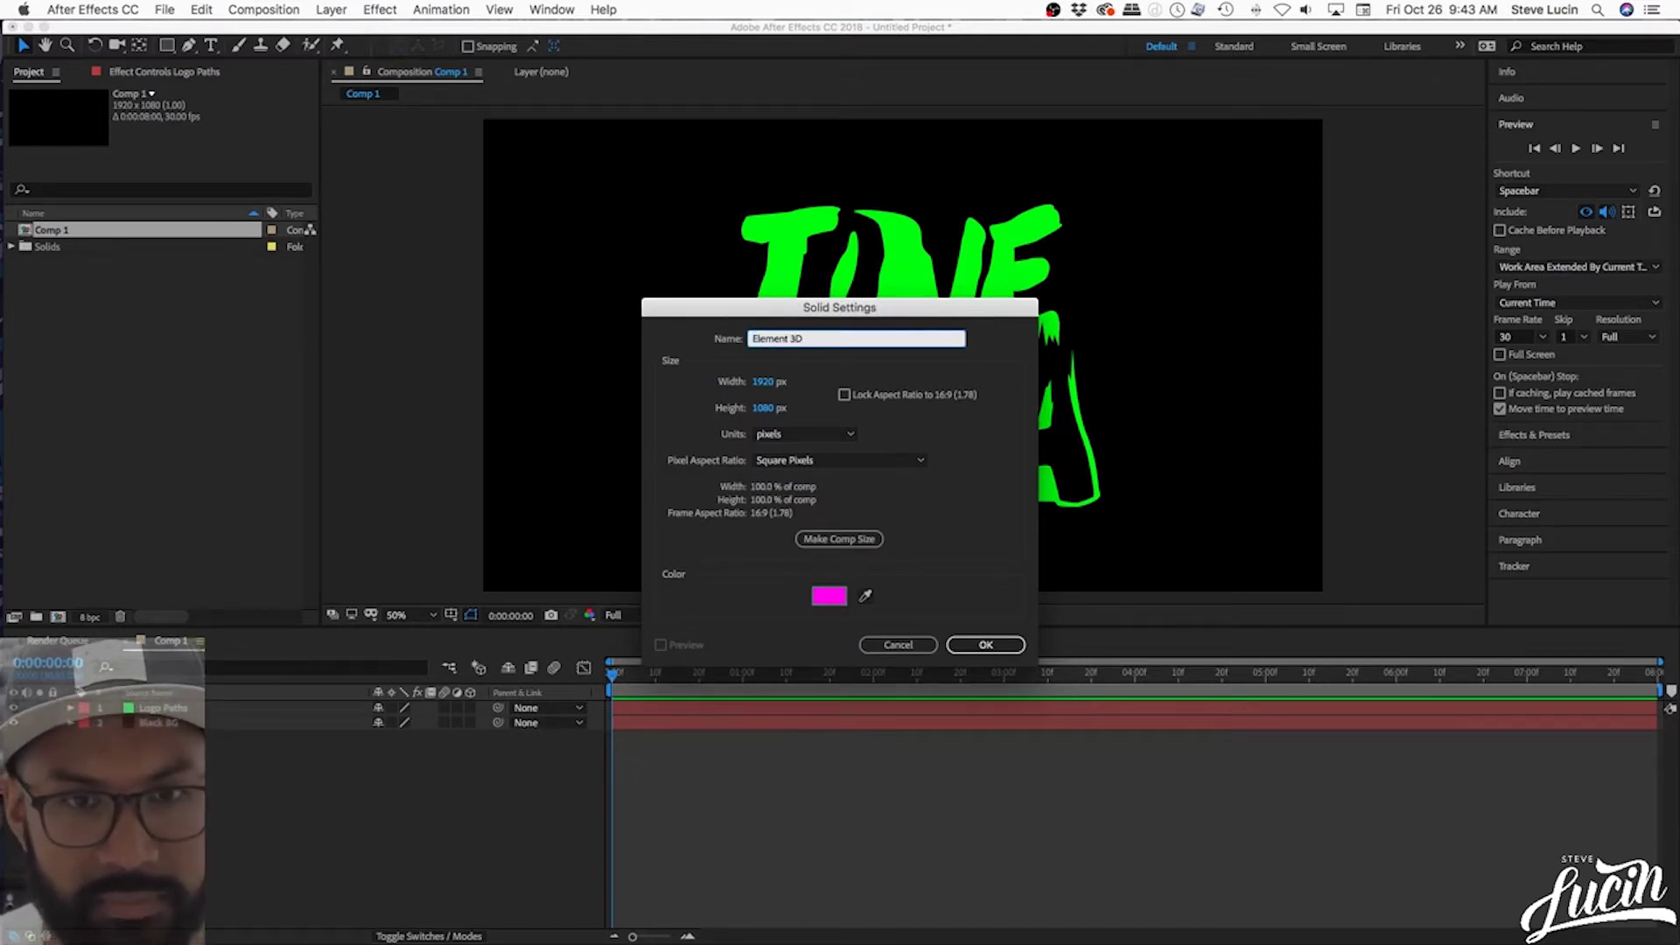
key(Return)
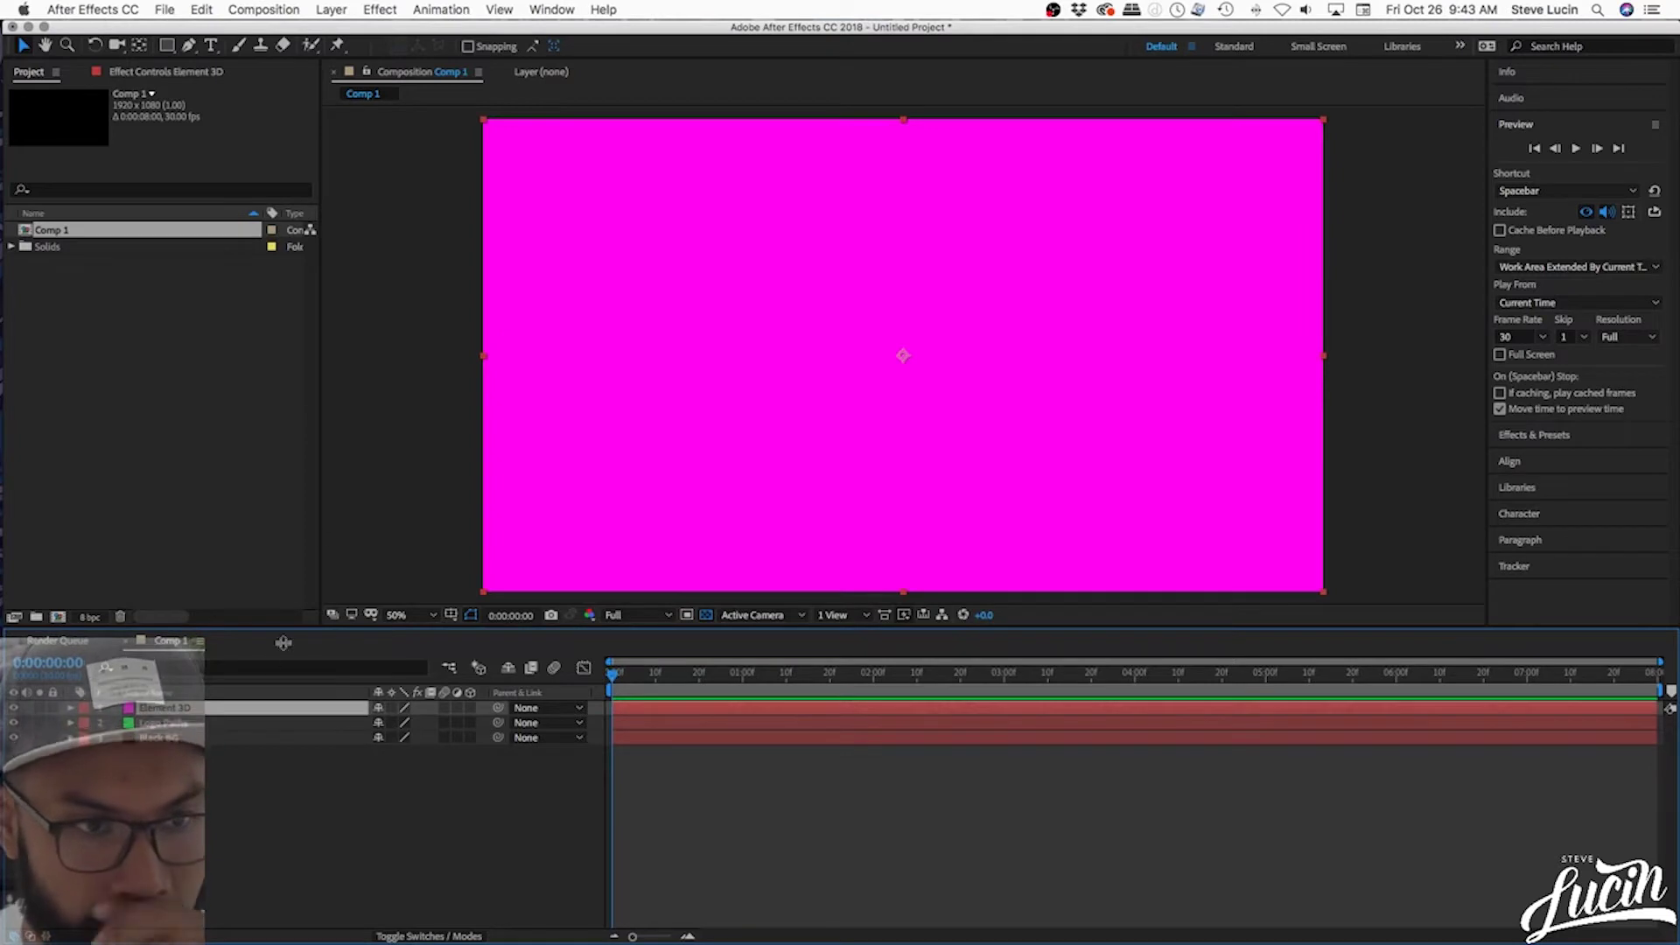
- Apply Video Copilot's Element effect to the Element 3D solid and hide Logo Paths
click(391, 8)
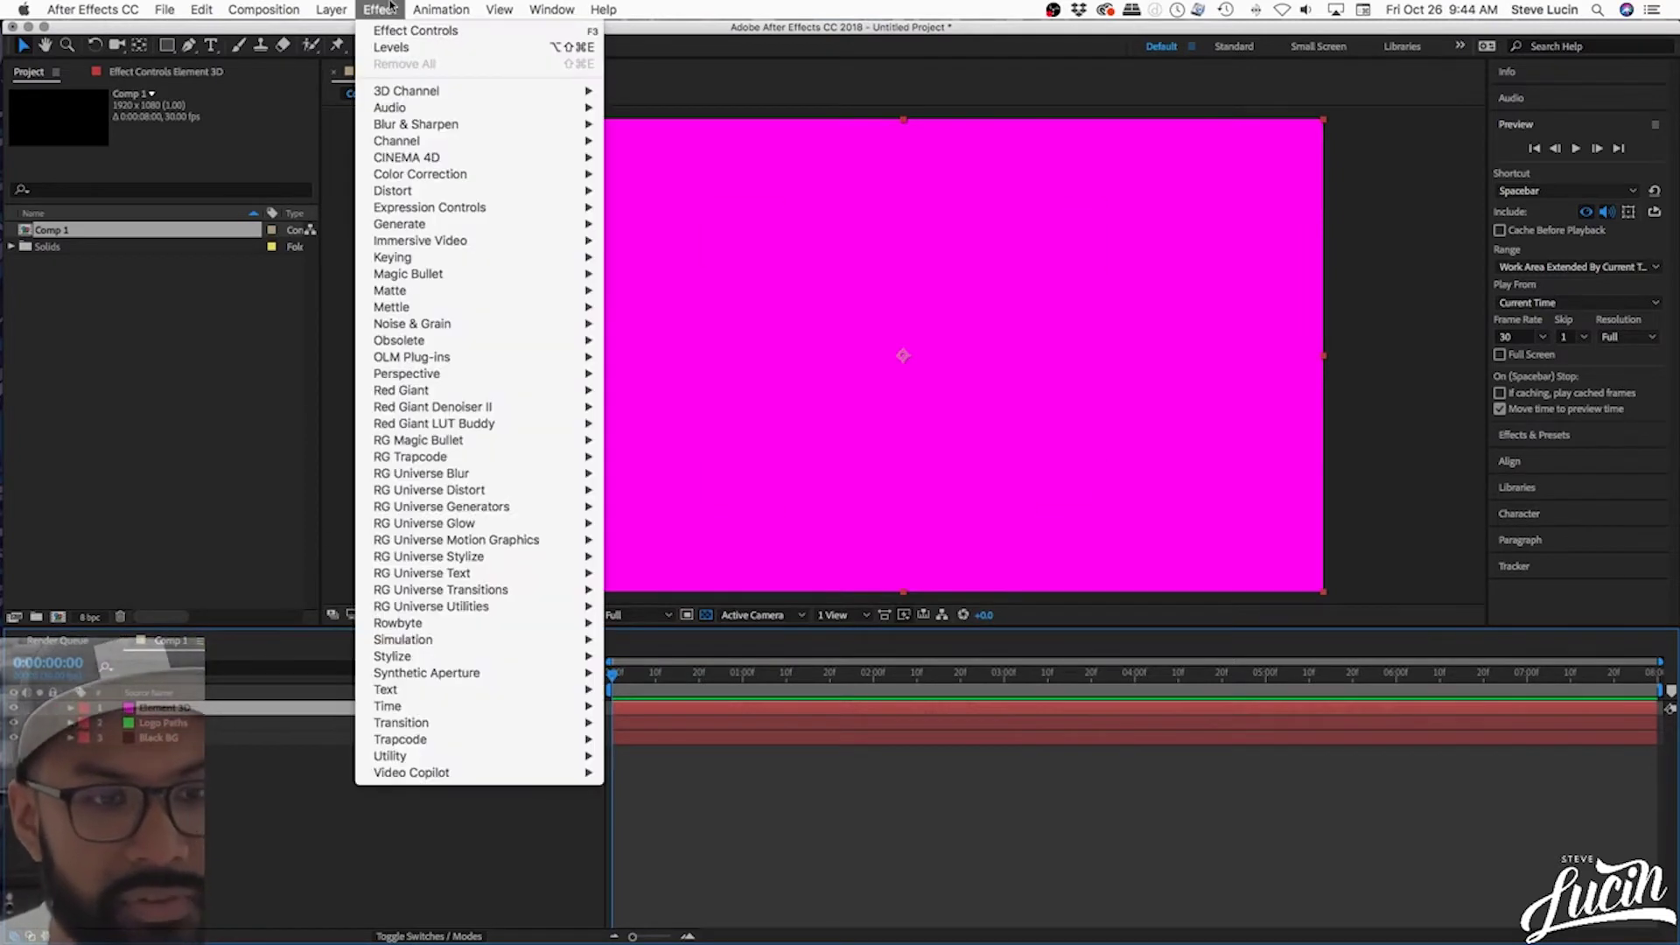
mouse_move(551, 772)
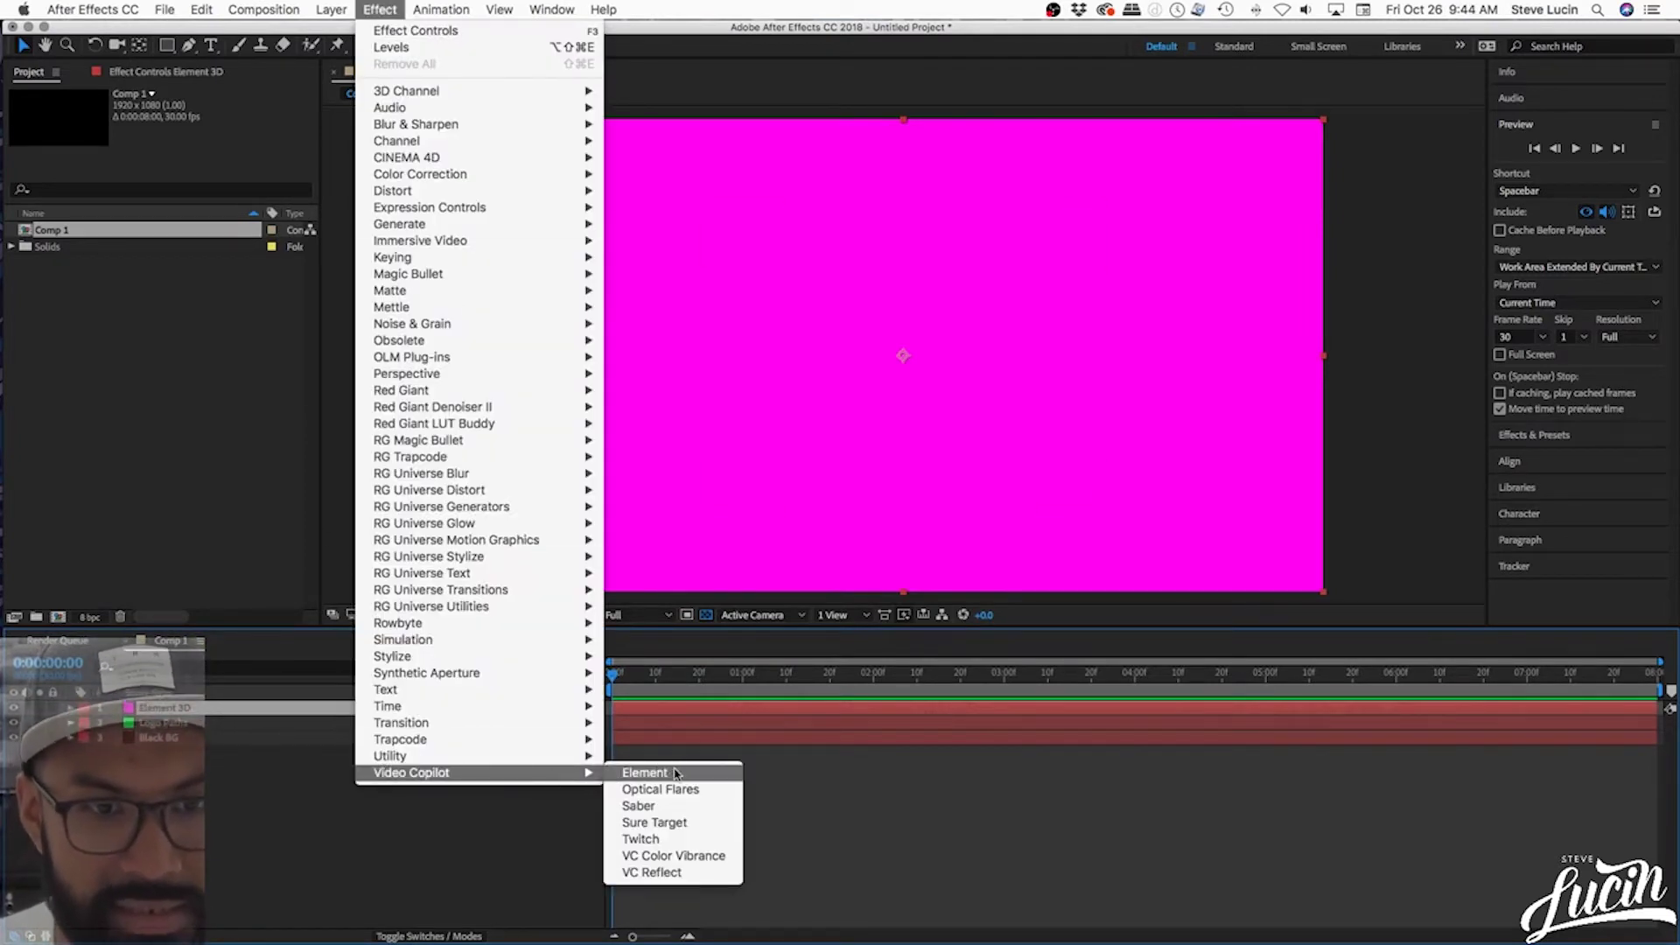
click(705, 776)
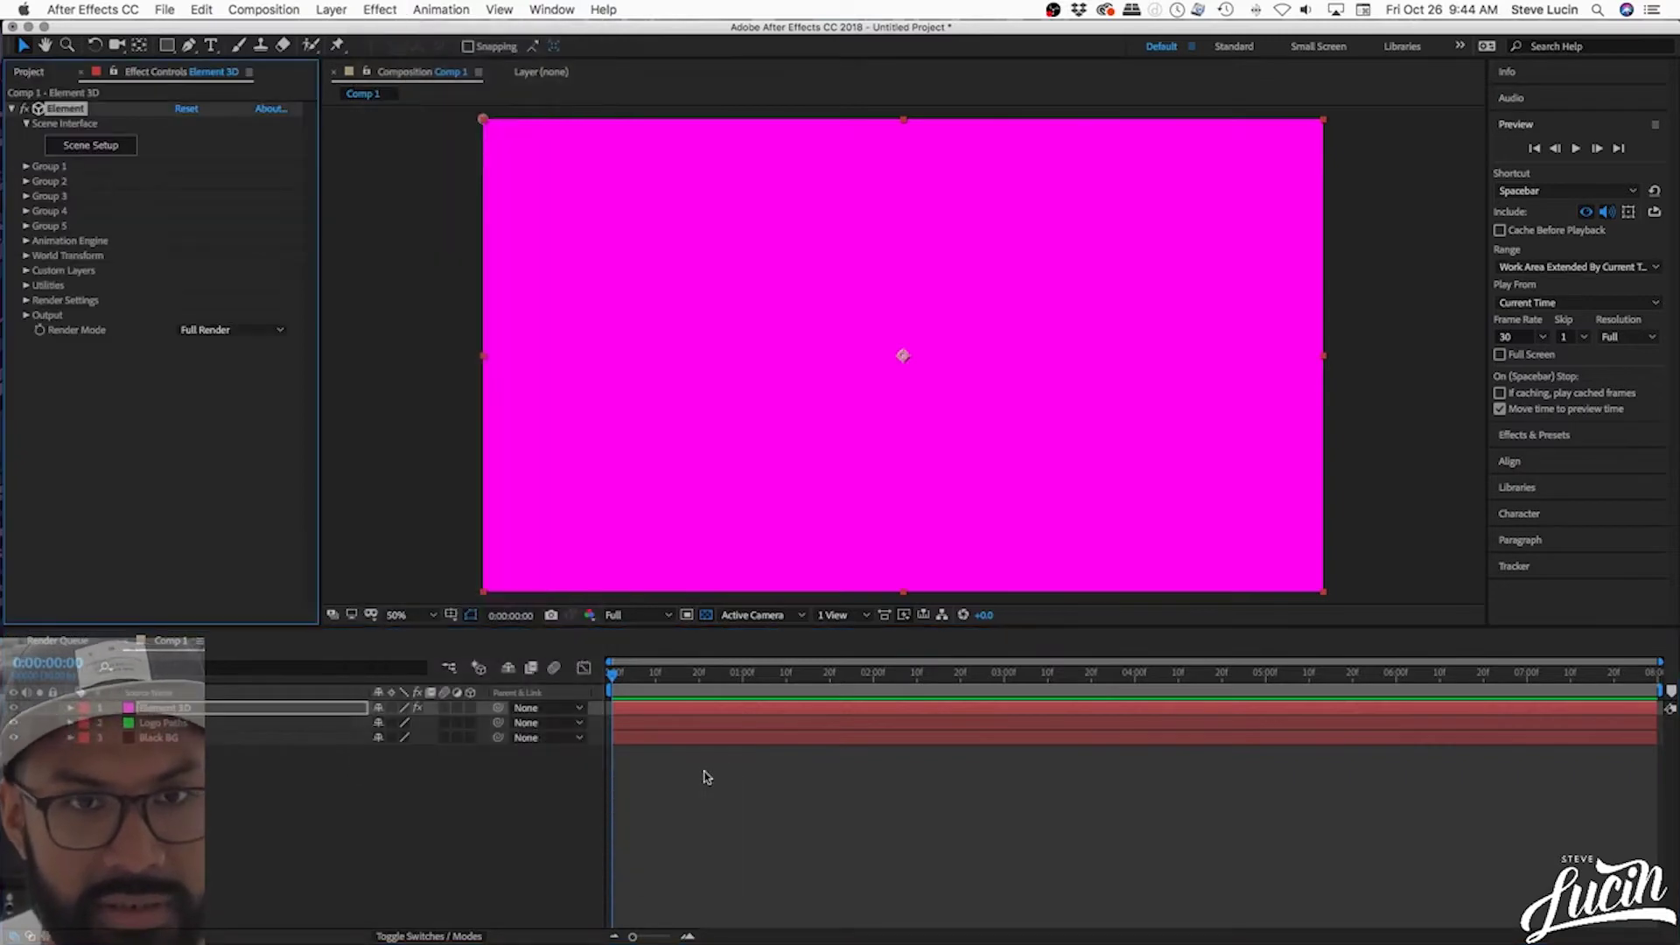
click(157, 725)
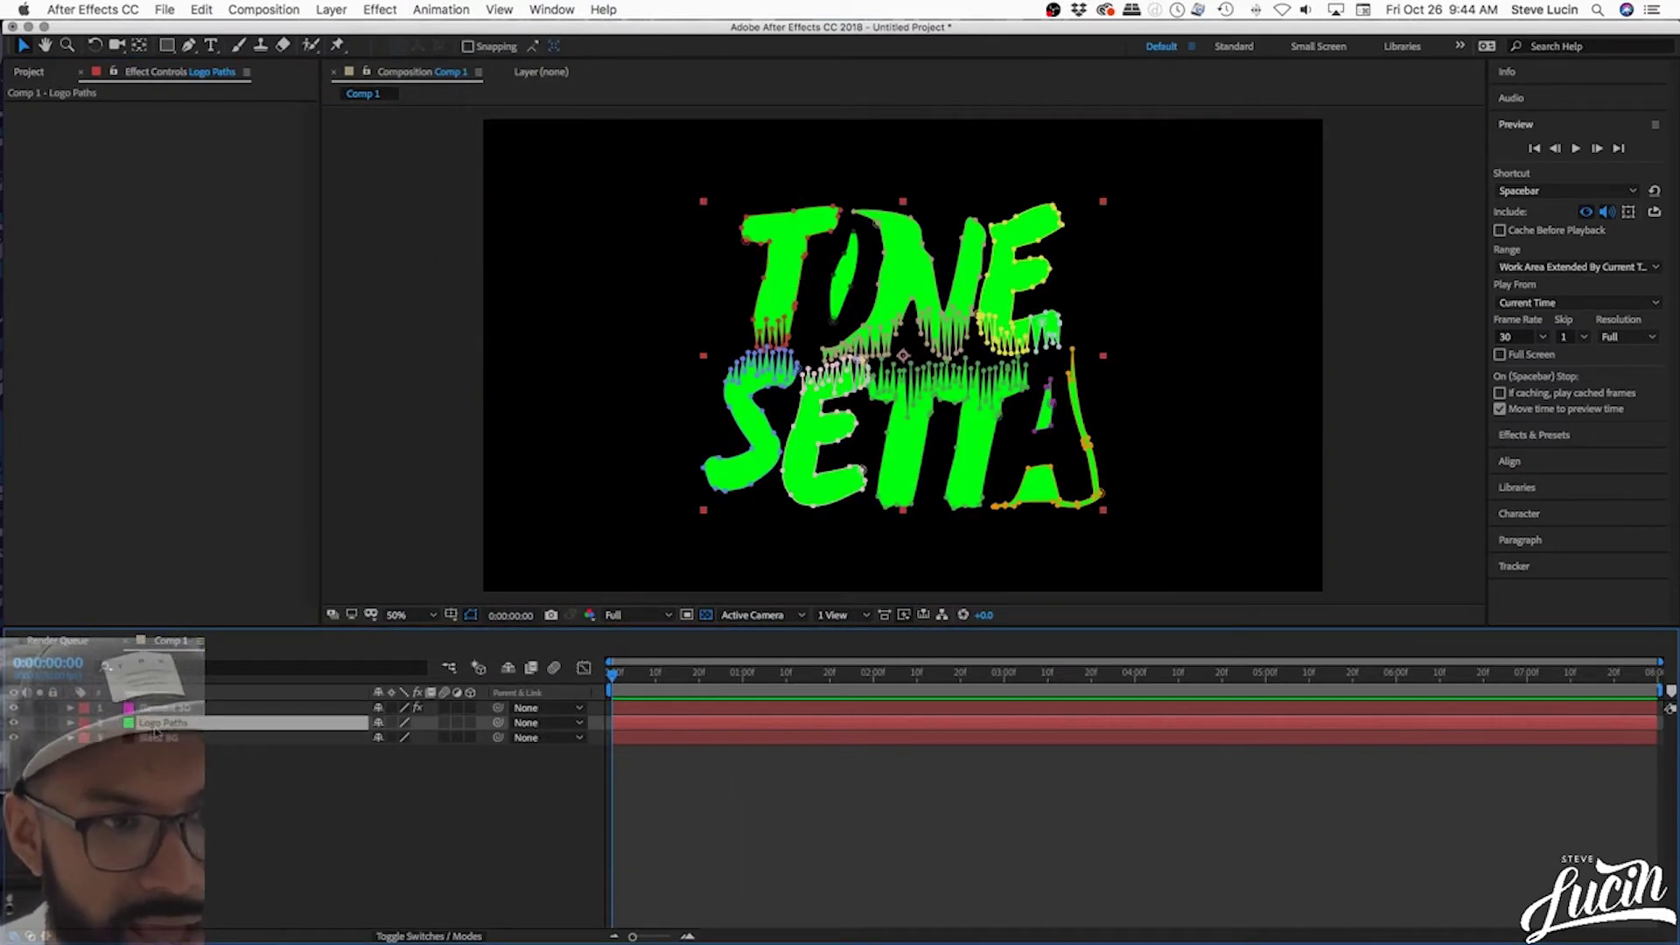
click(12, 723)
- Set Element's Custom Text and Masks Path Layer 1 to Logo Paths, then enter Scene Setup
click(254, 708)
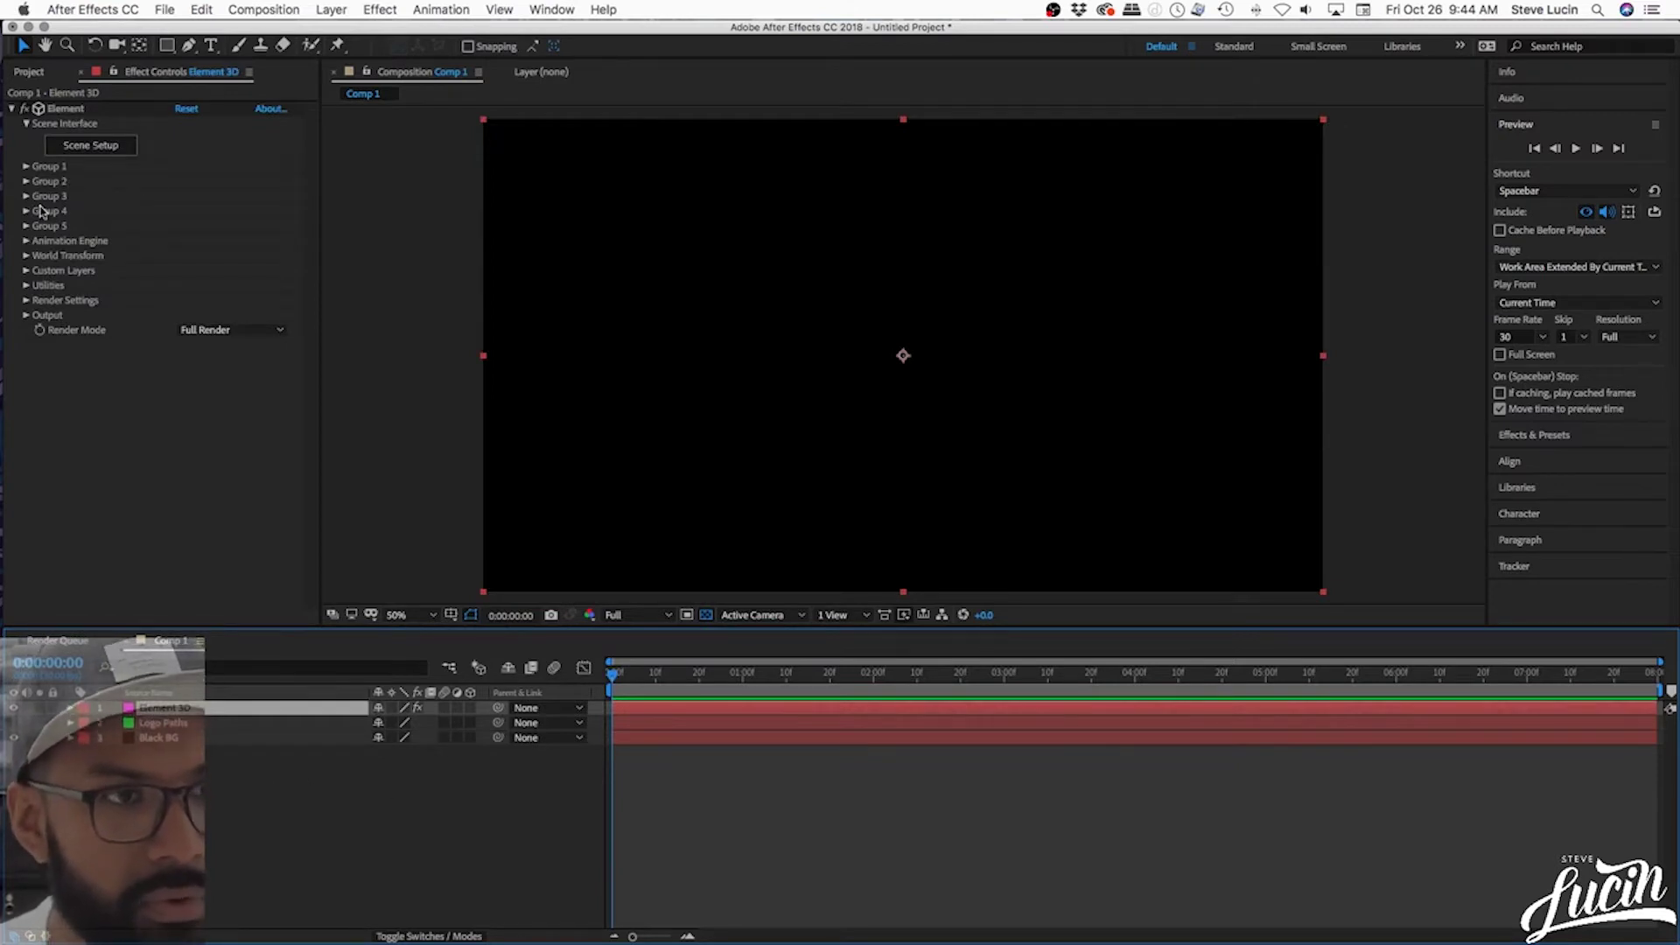
click(26, 270)
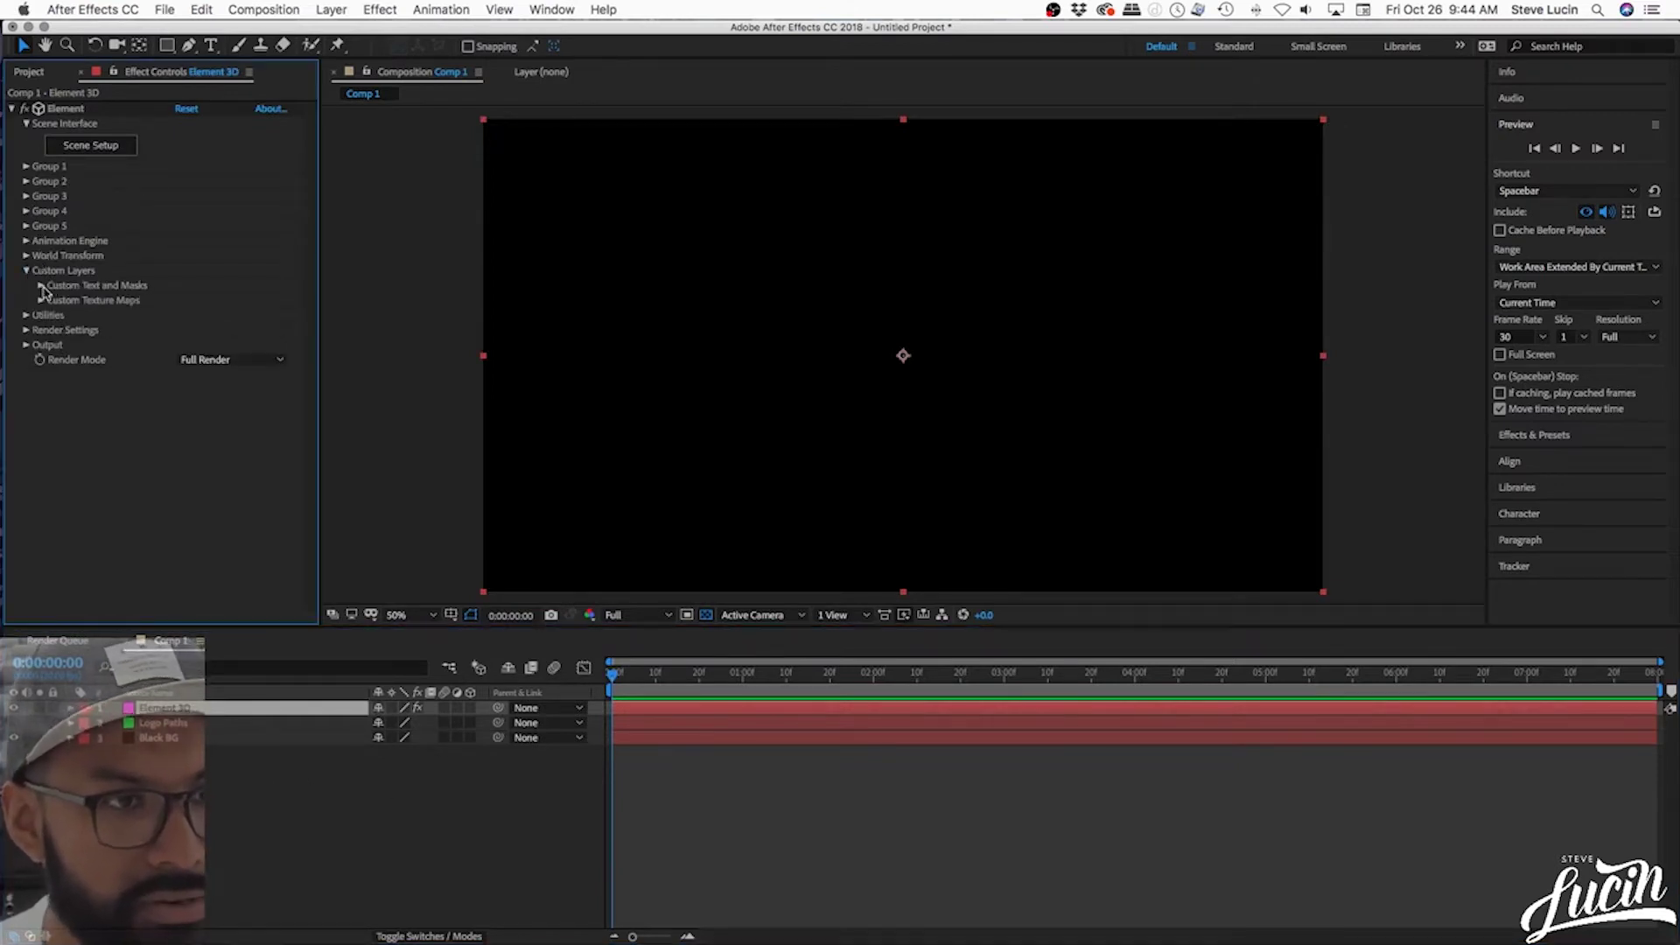
click(40, 286)
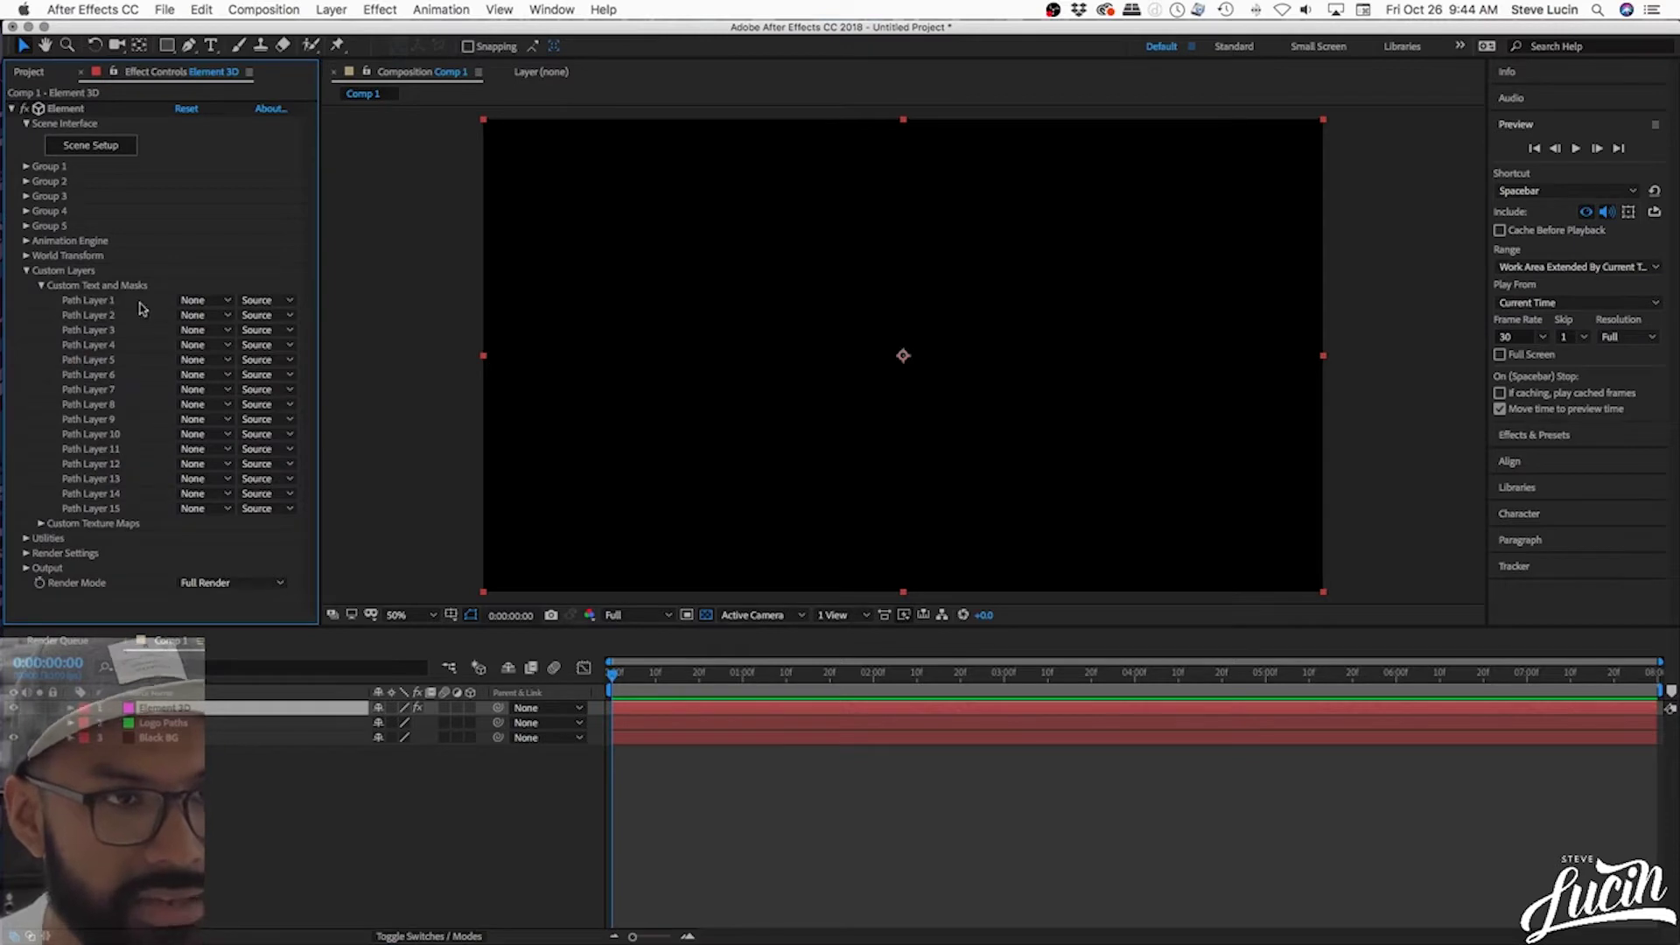
click(214, 302)
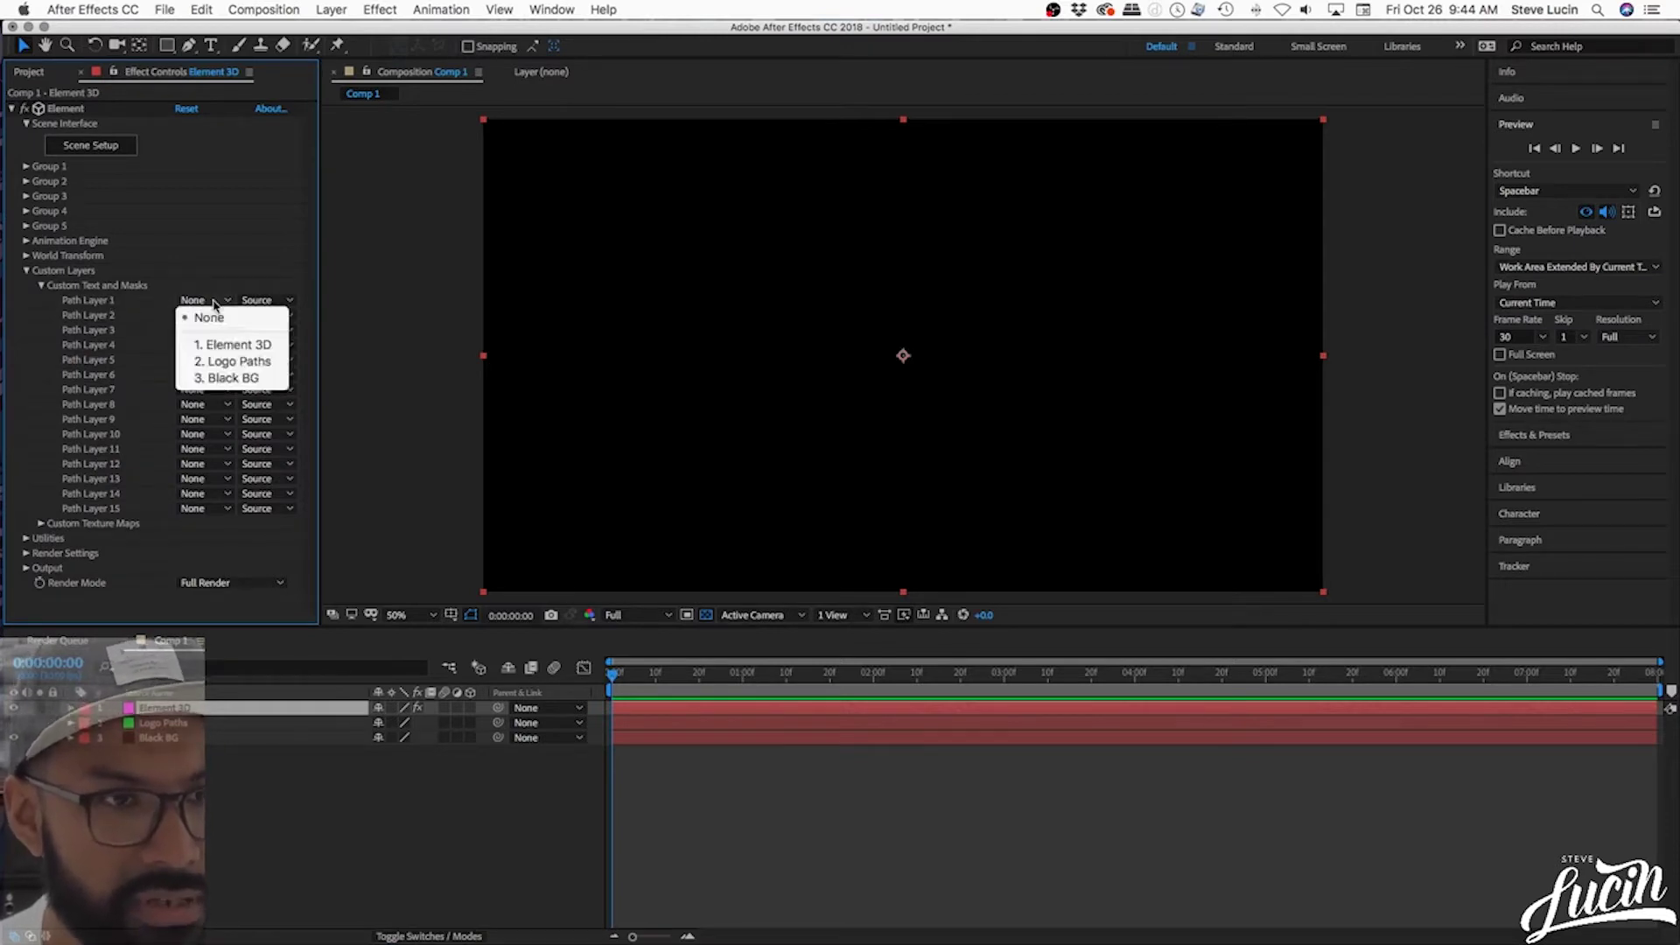
click(254, 362)
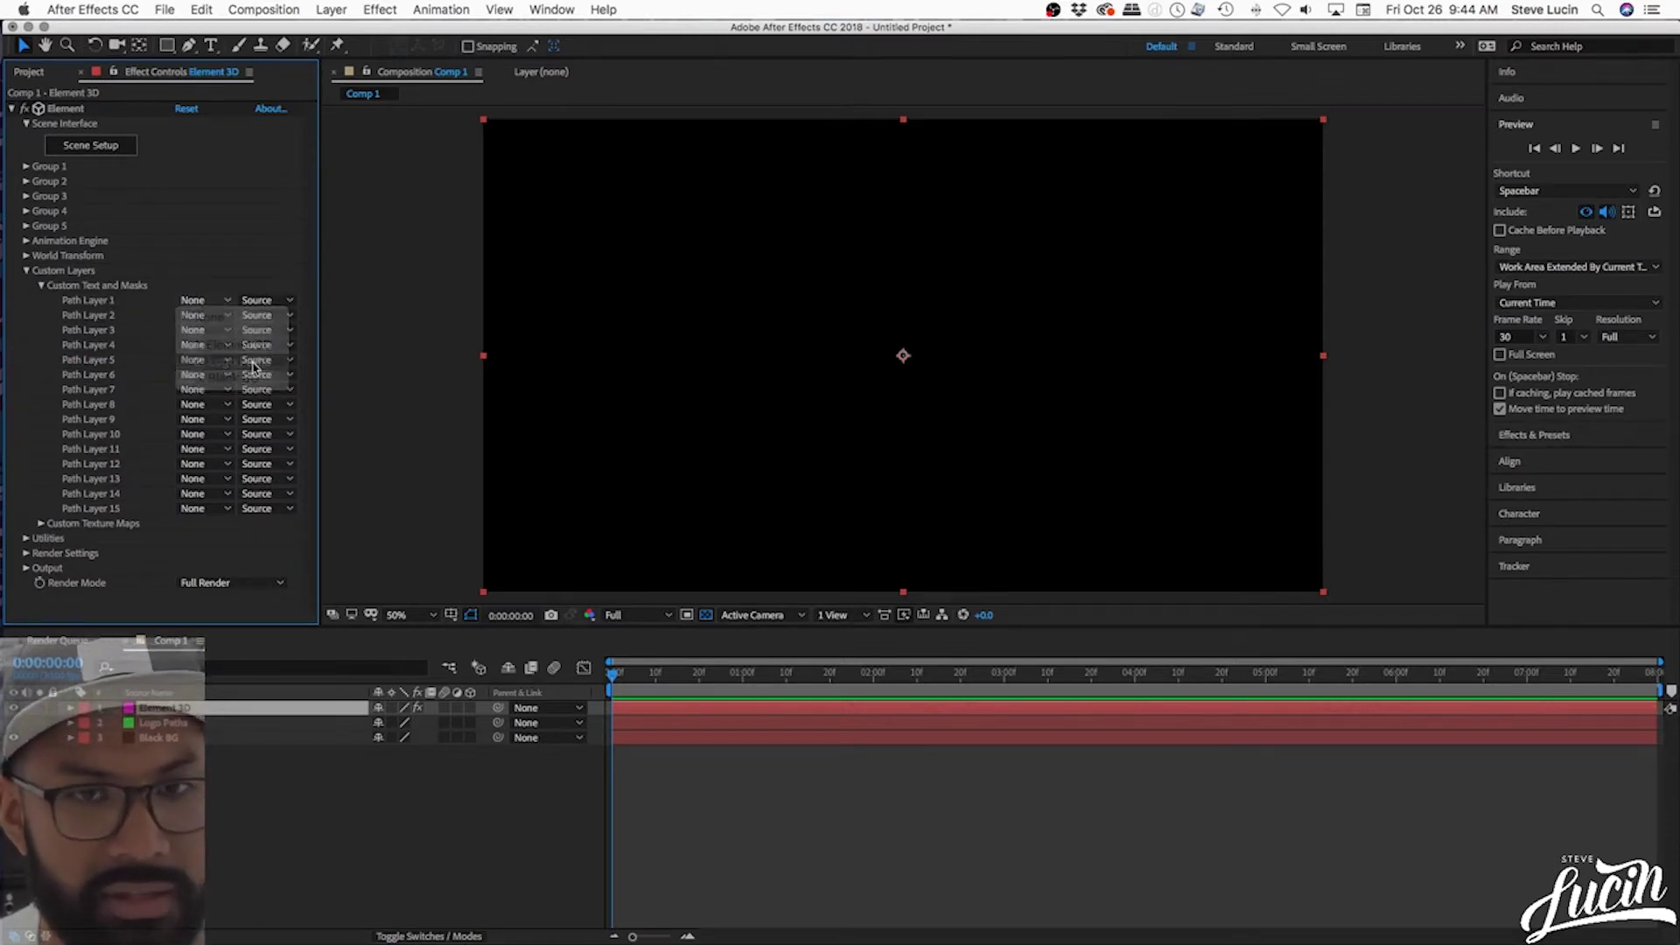
click(87, 150)
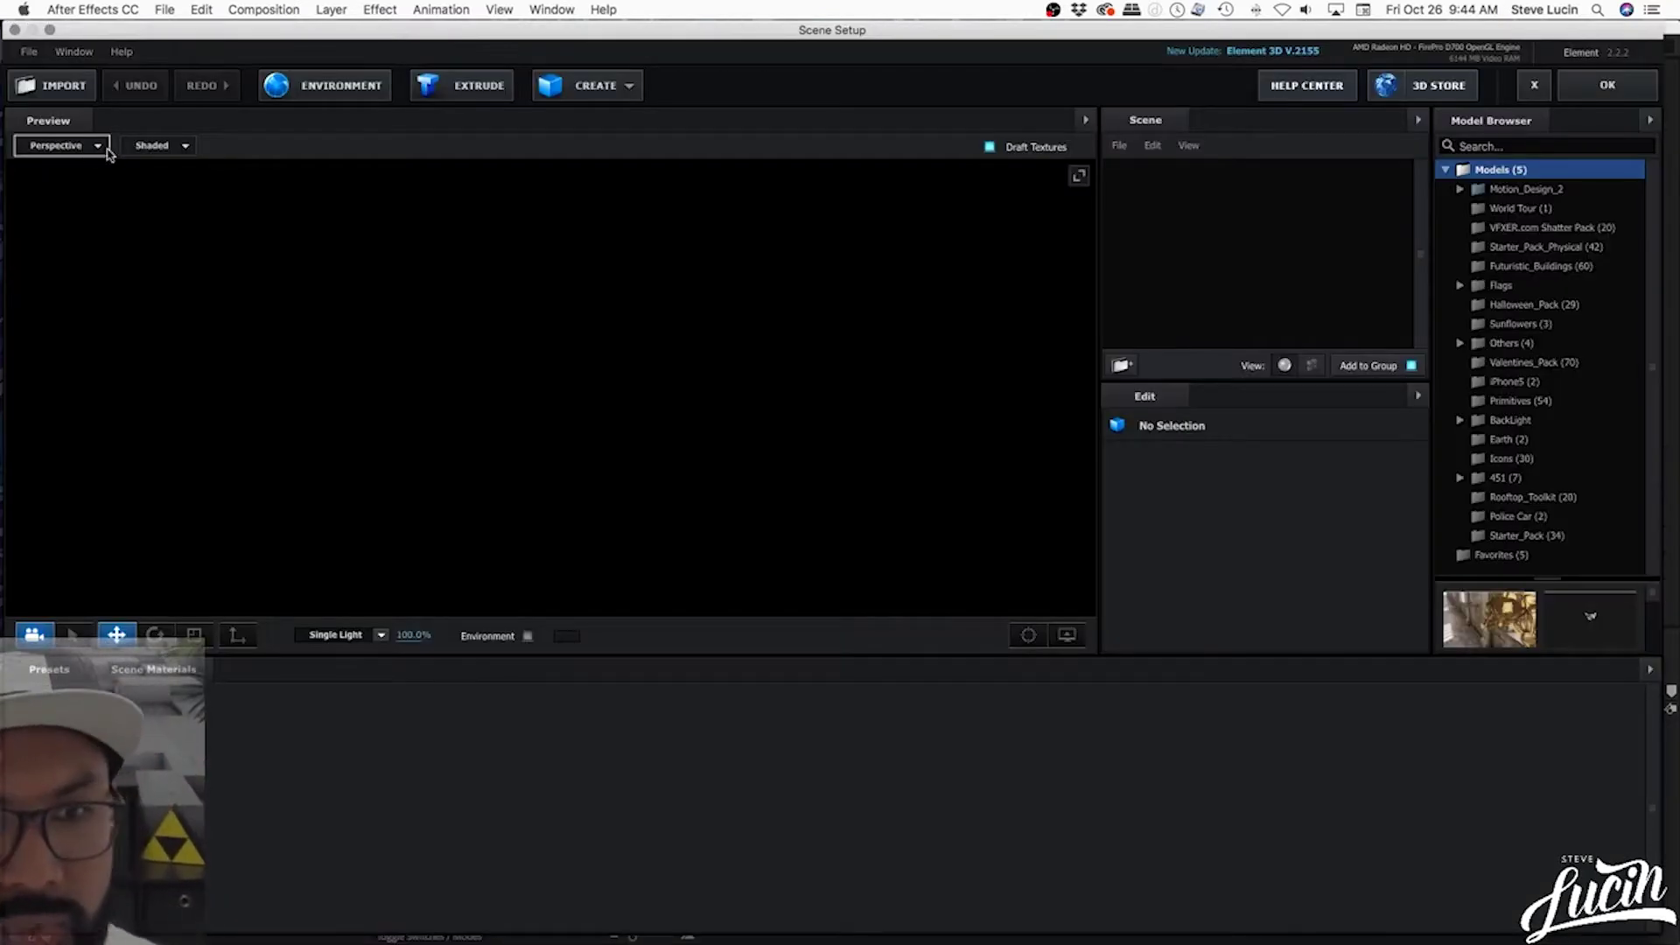
- Extrude the logo path into 3D TONE SETTA text and orbit the preview to inspect it
click(490, 95)
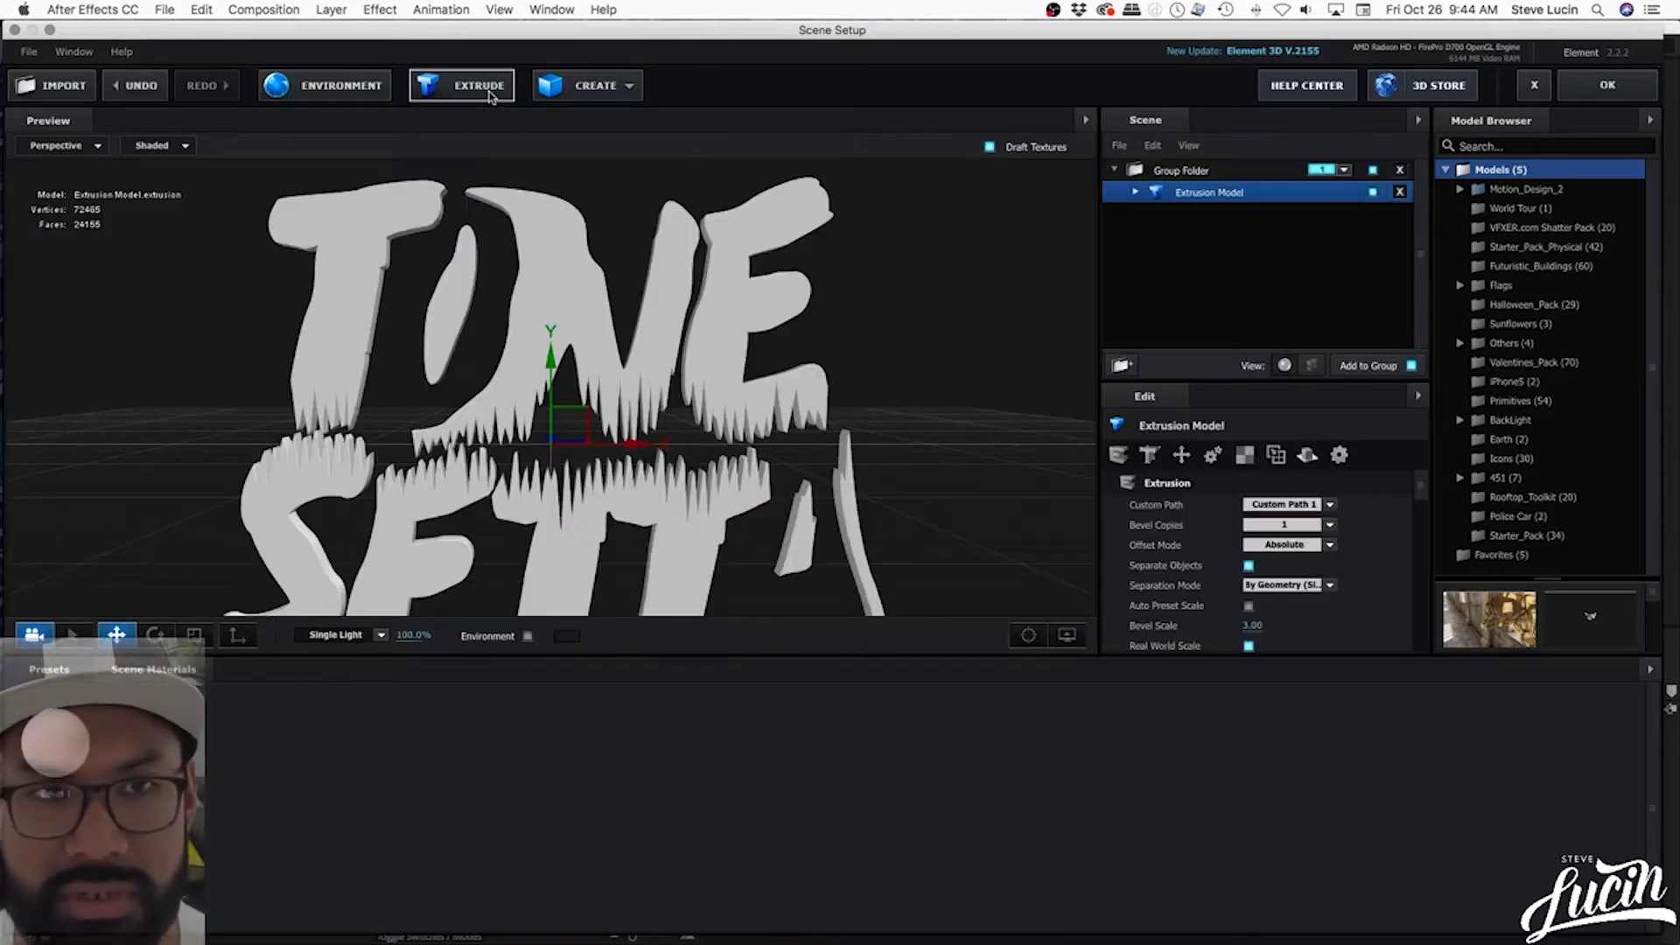
drag(959, 326, 795, 411)
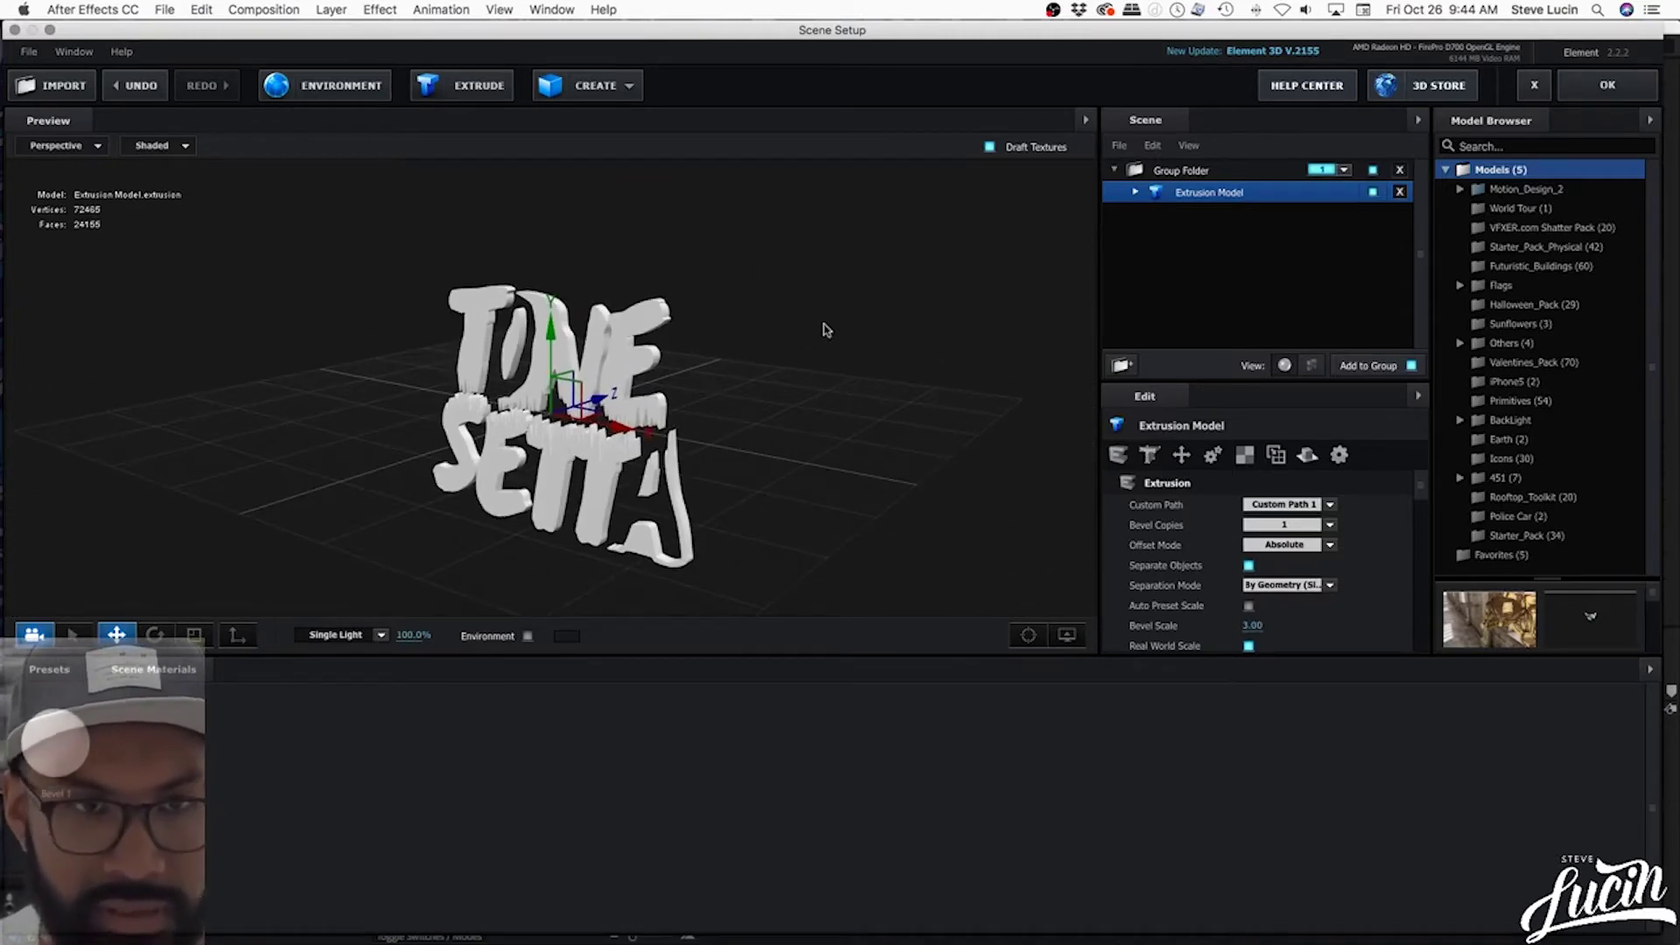
drag(824, 329, 690, 270)
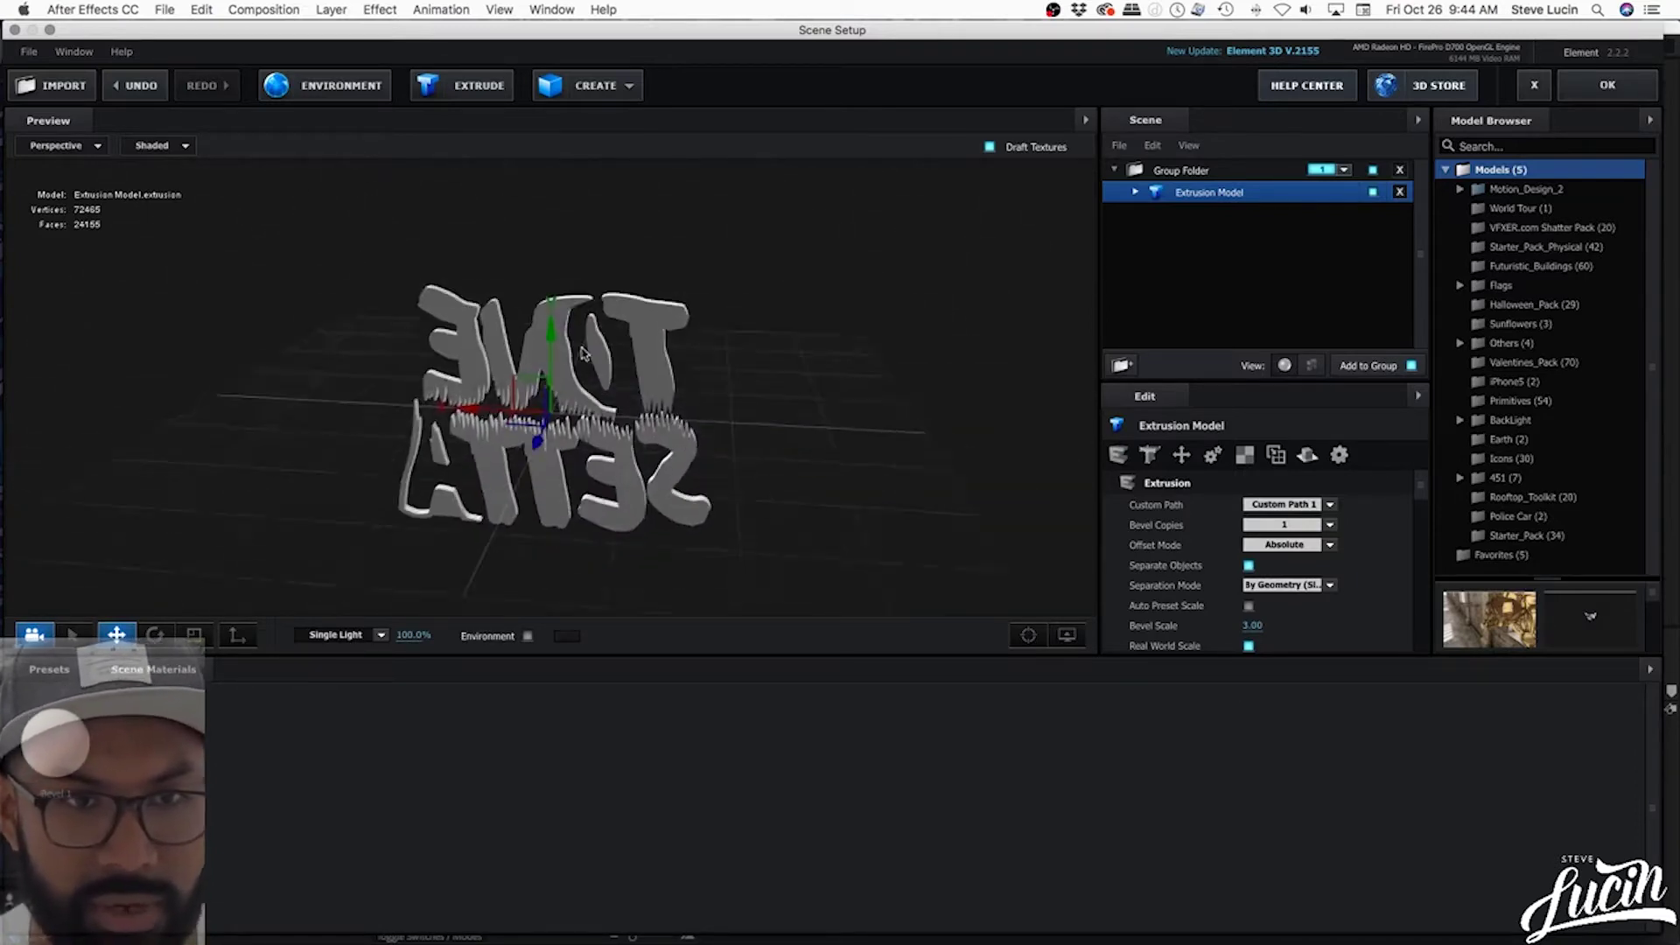
drag(585, 353, 822, 307)
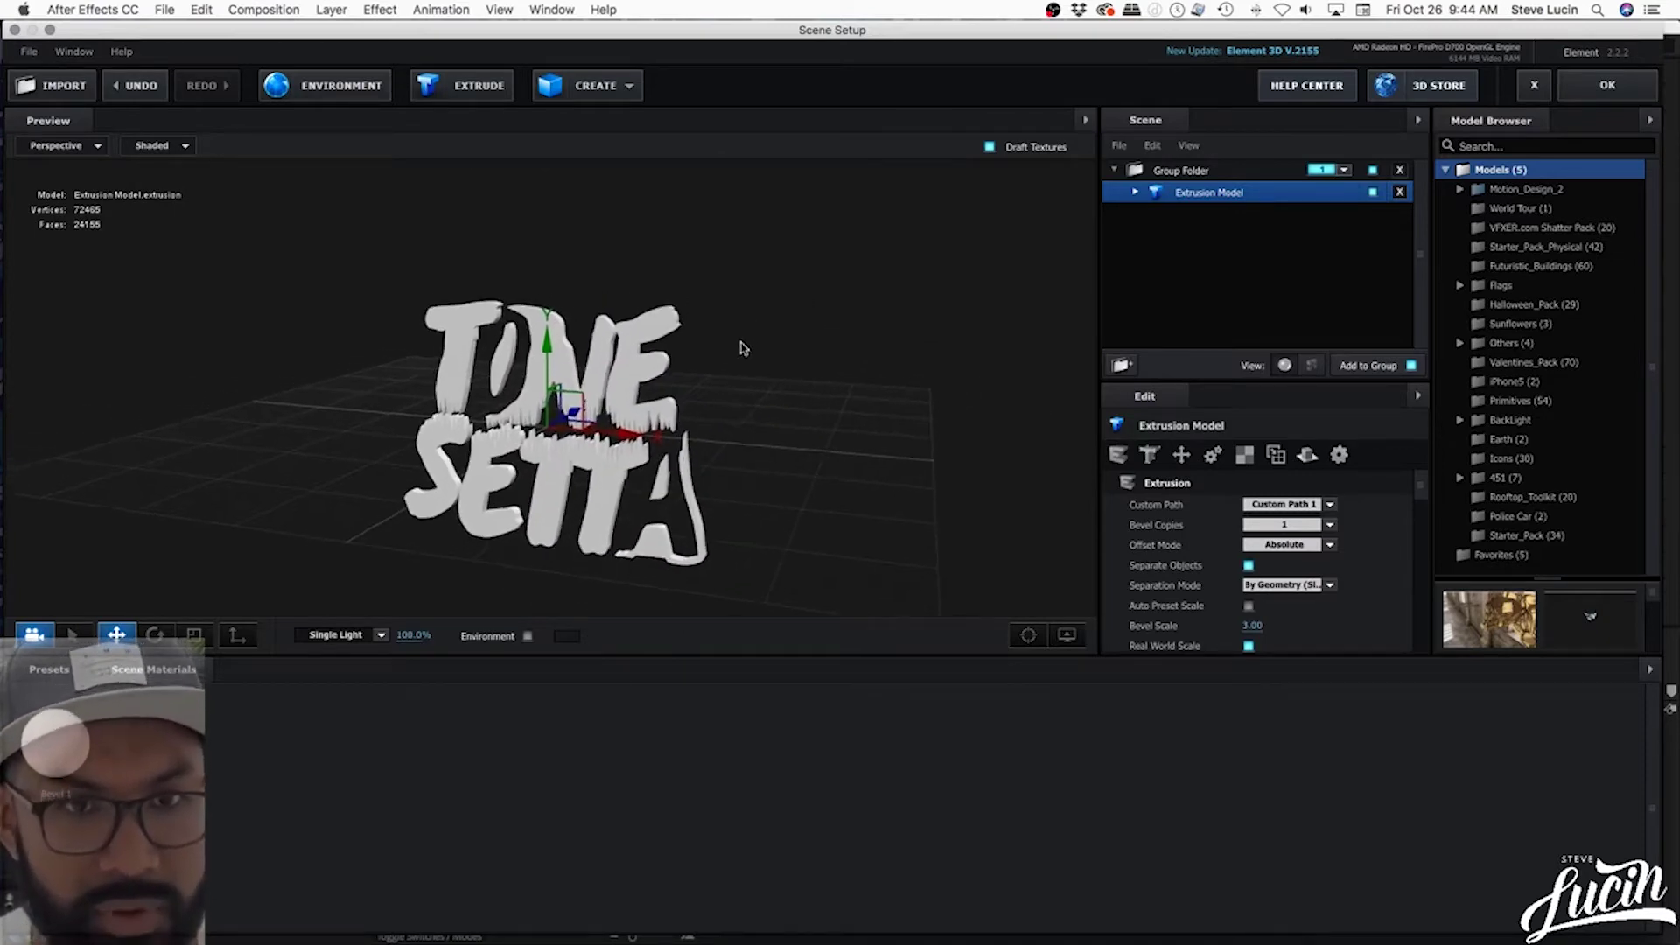
drag(822, 323, 809, 410)
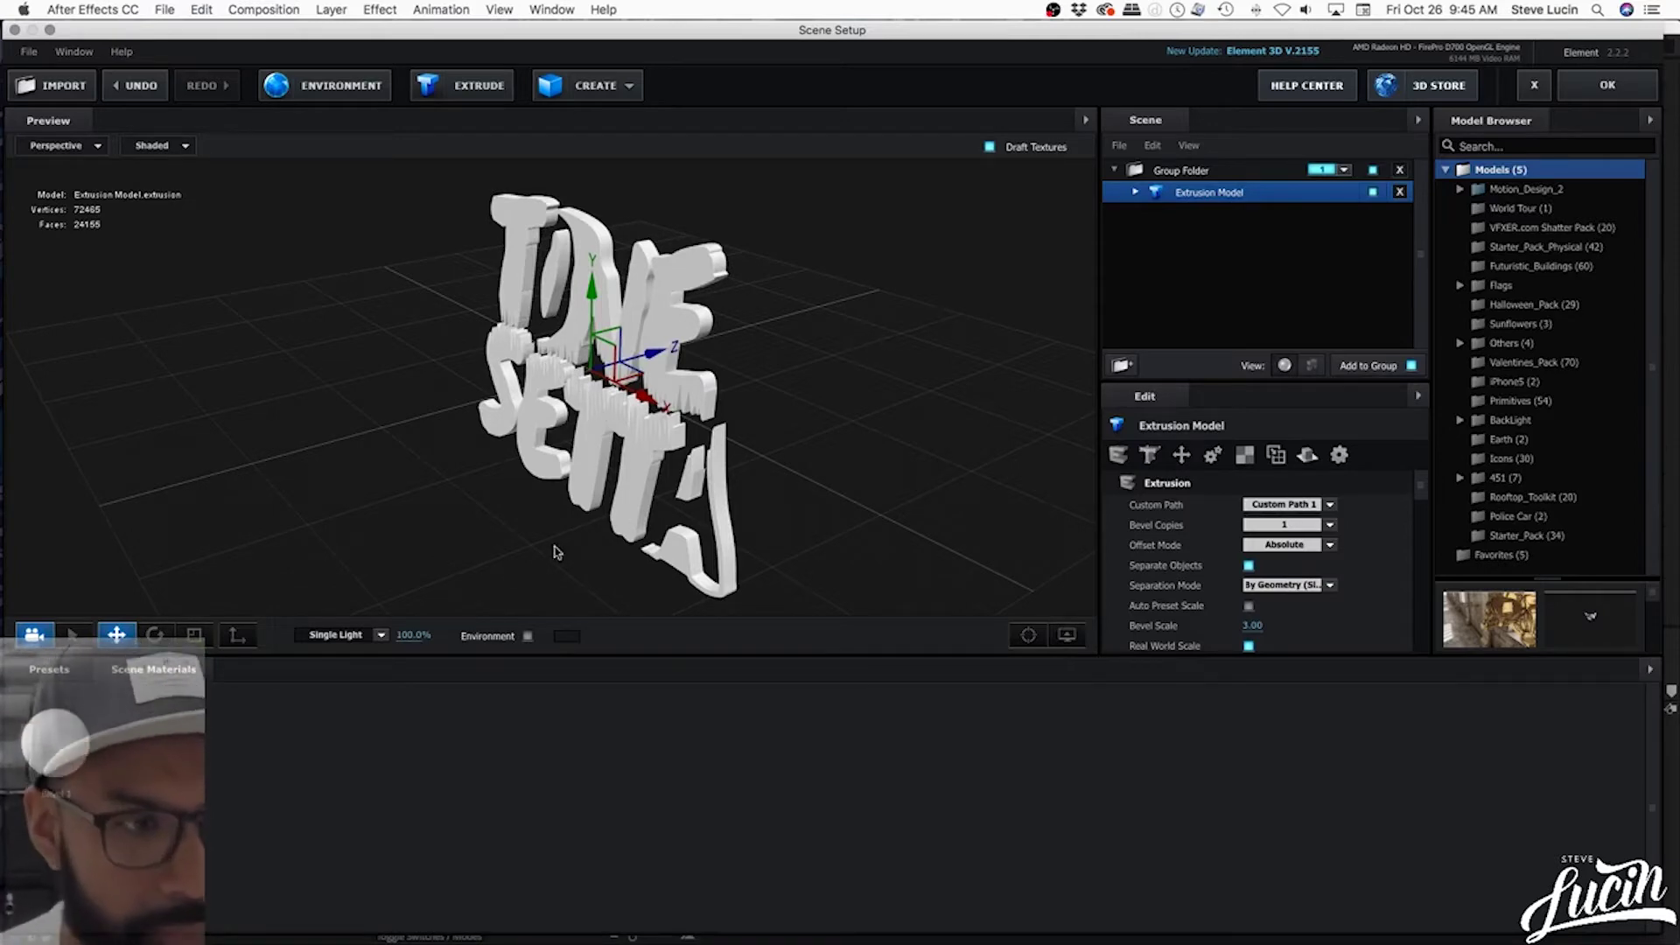
- Try the Physical bevel presets Professional and Oreo on the extruded text
click(51, 671)
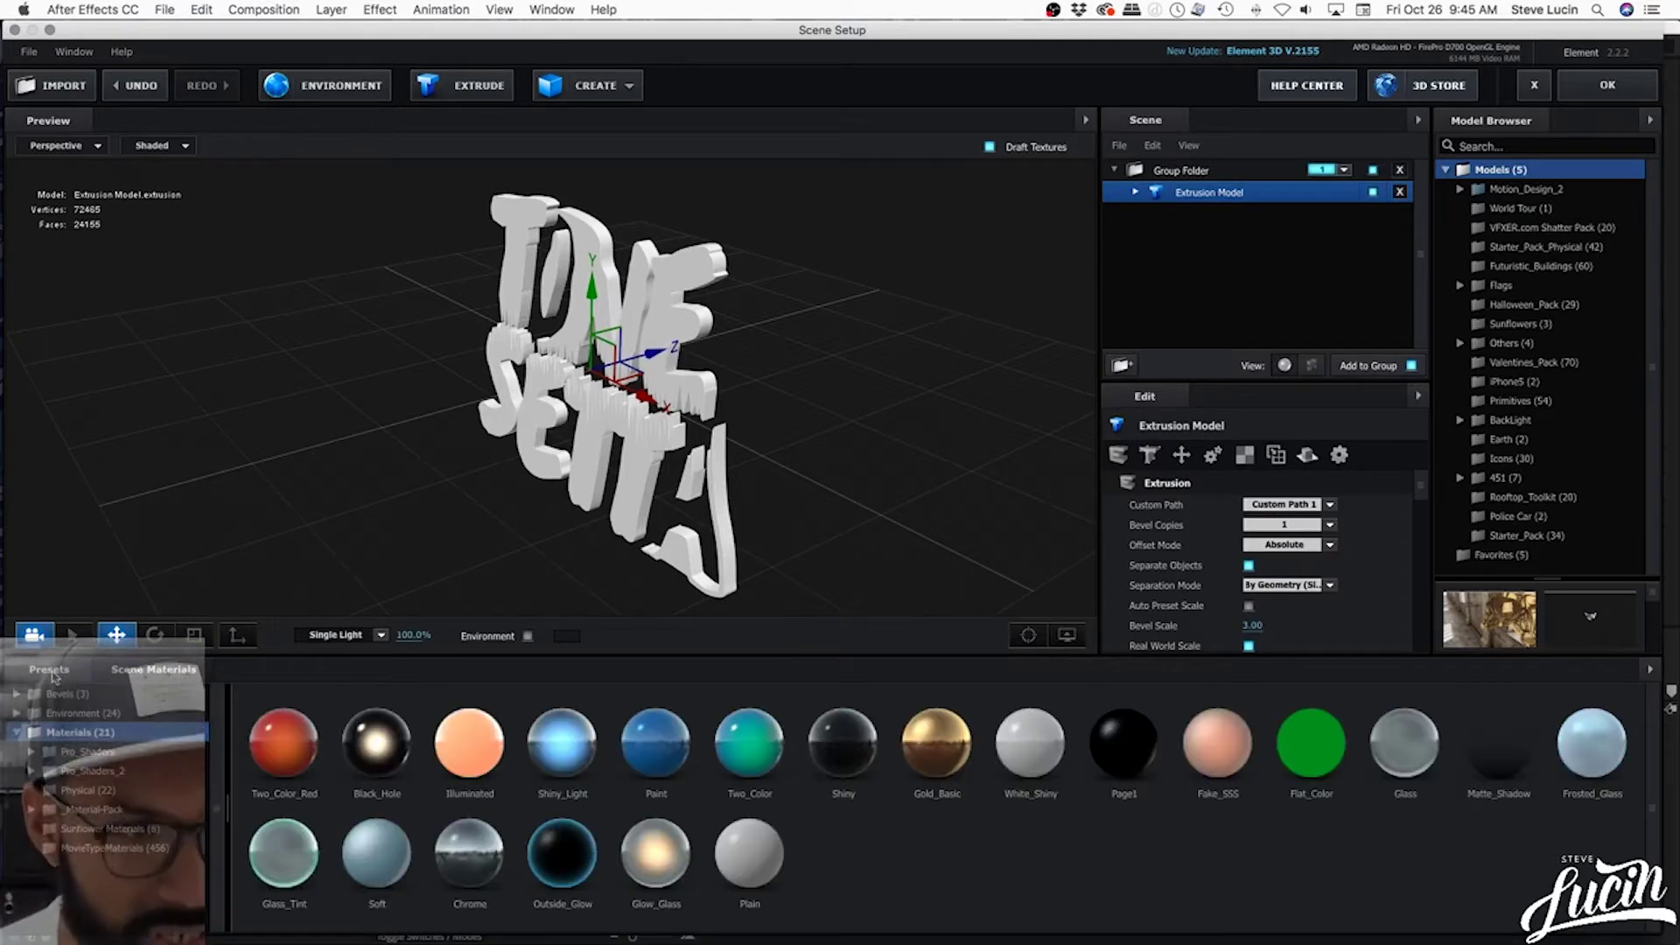
click(59, 696)
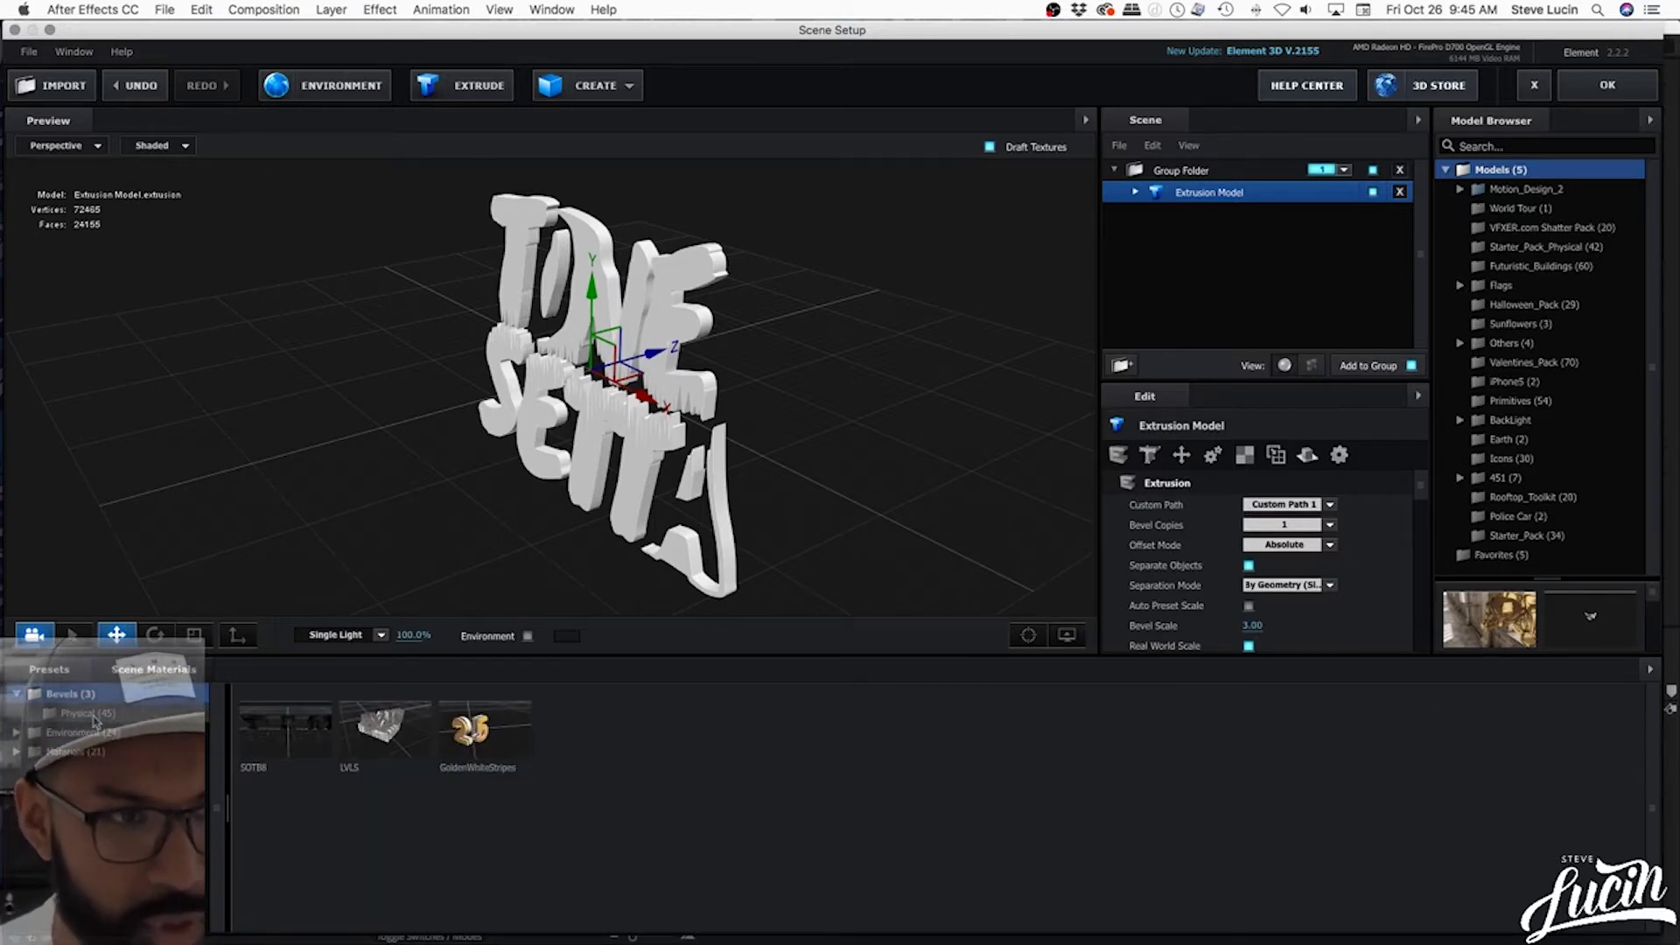
click(92, 714)
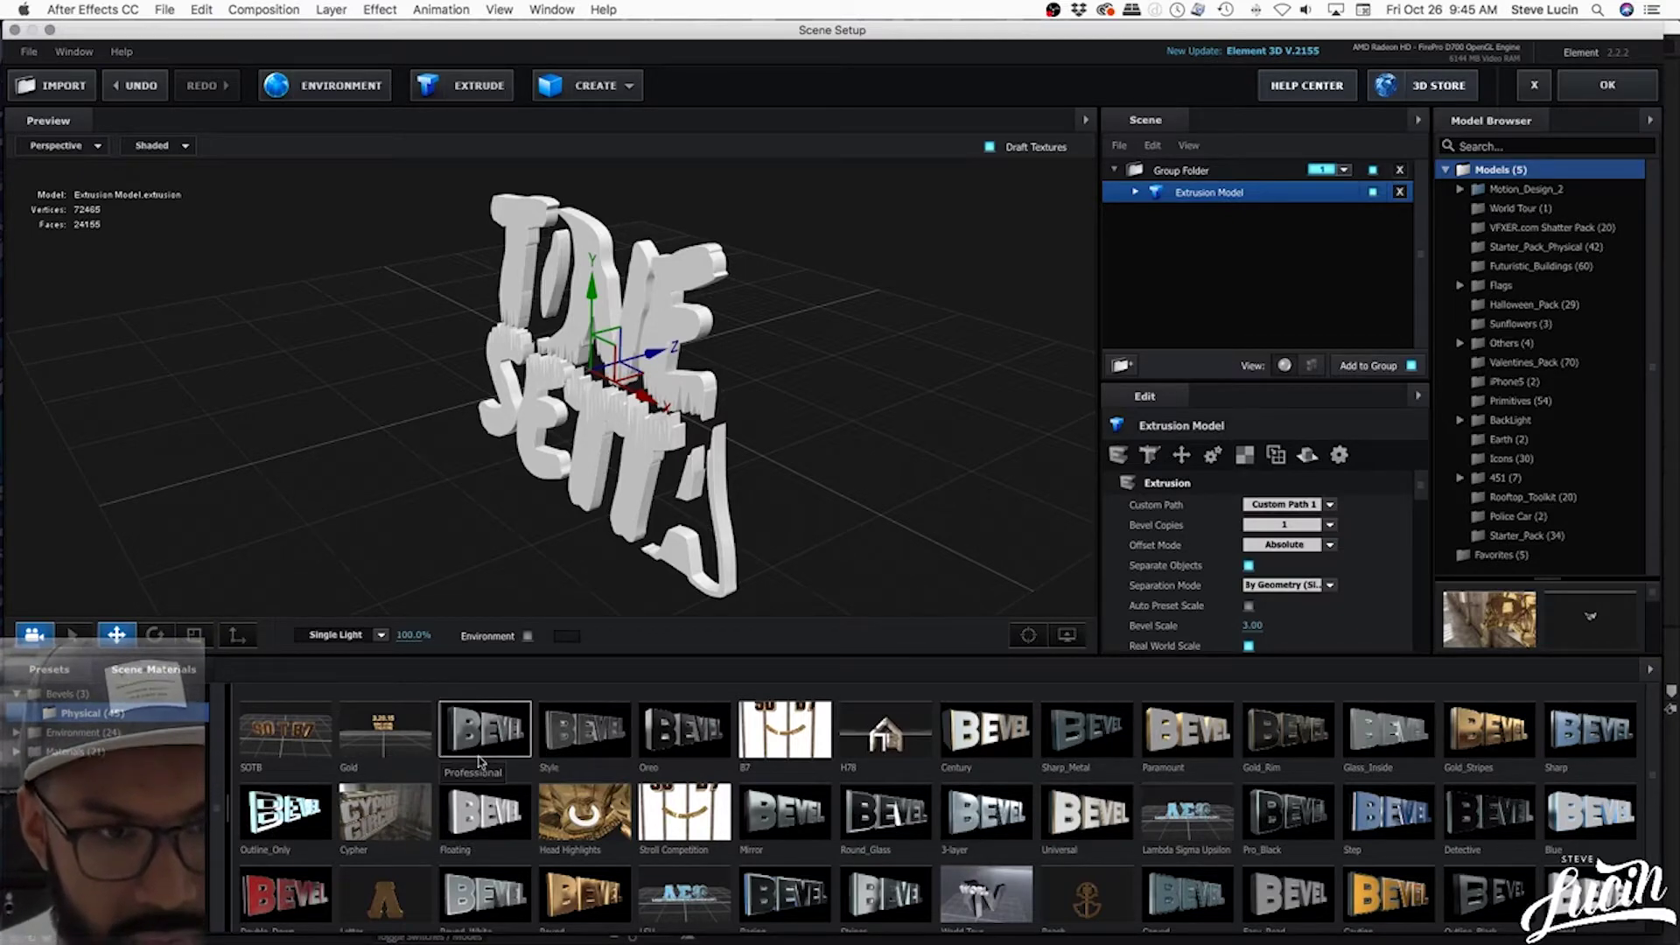
drag(473, 740, 1232, 200)
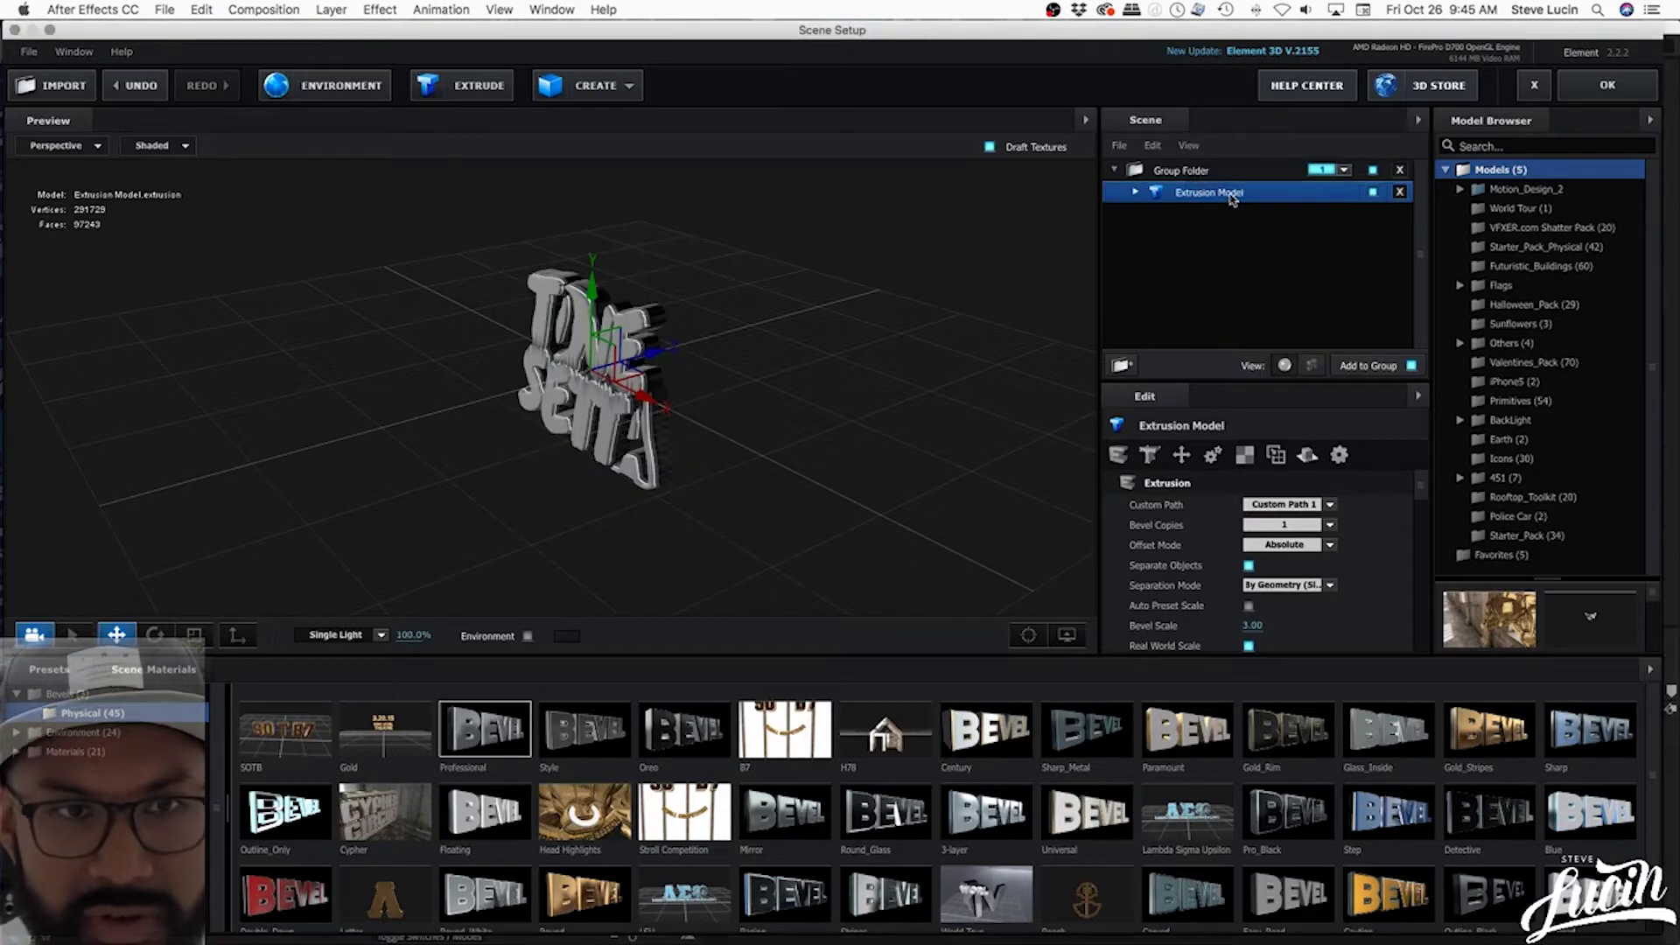
scroll(709, 437, up, 10)
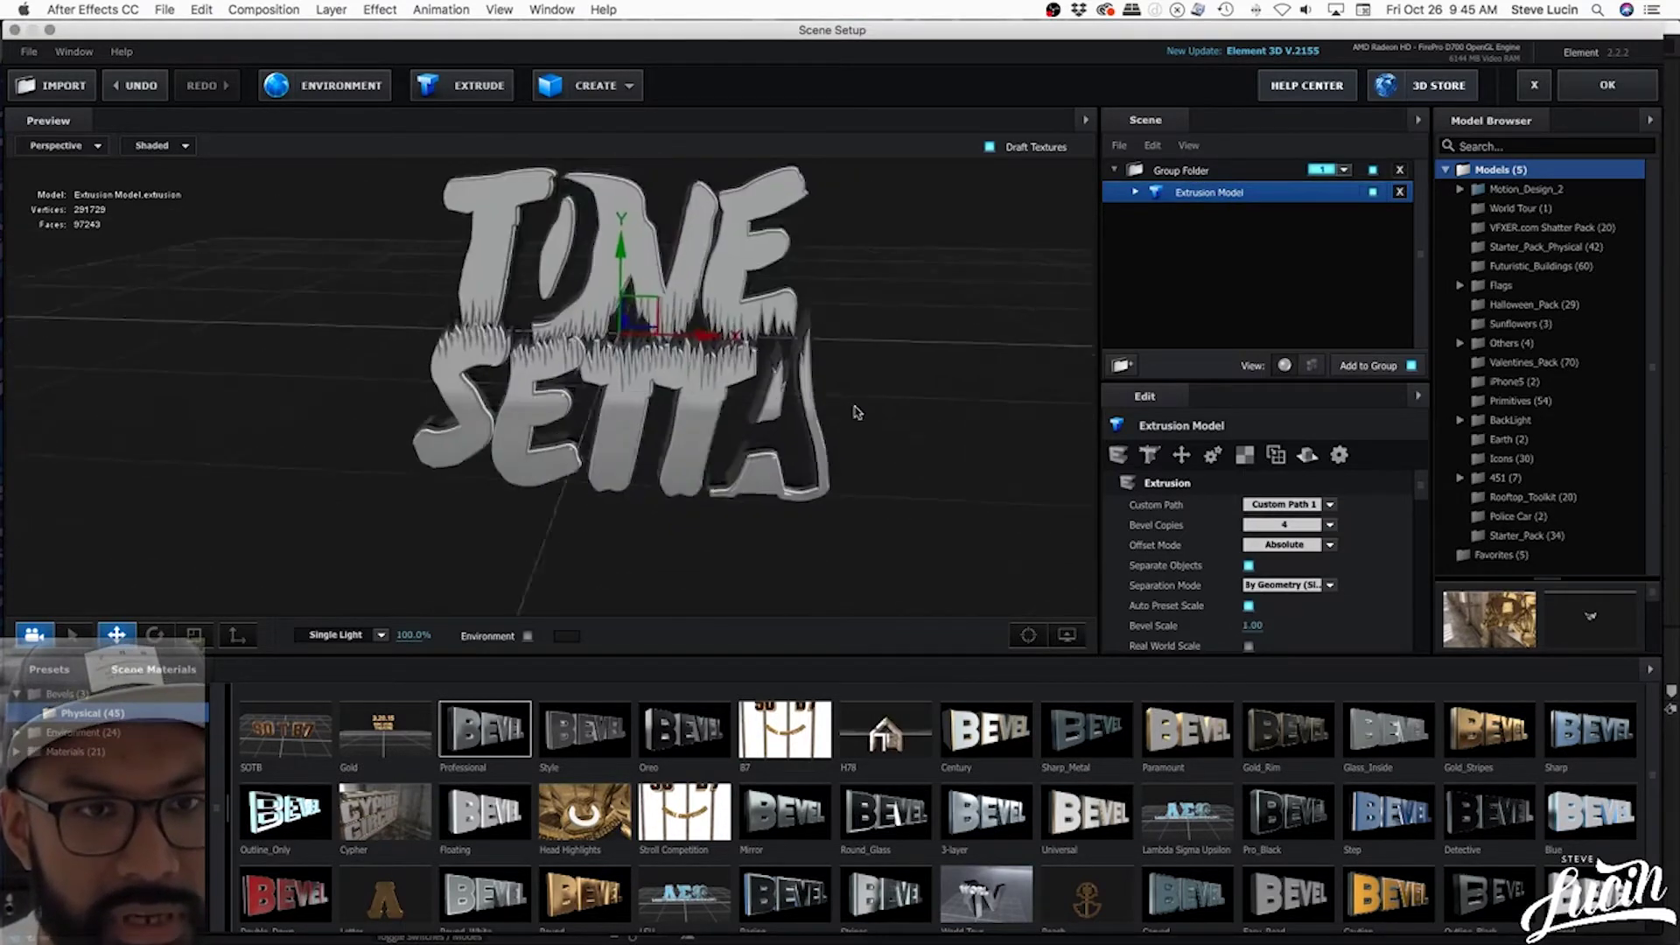
drag(857, 412, 792, 430)
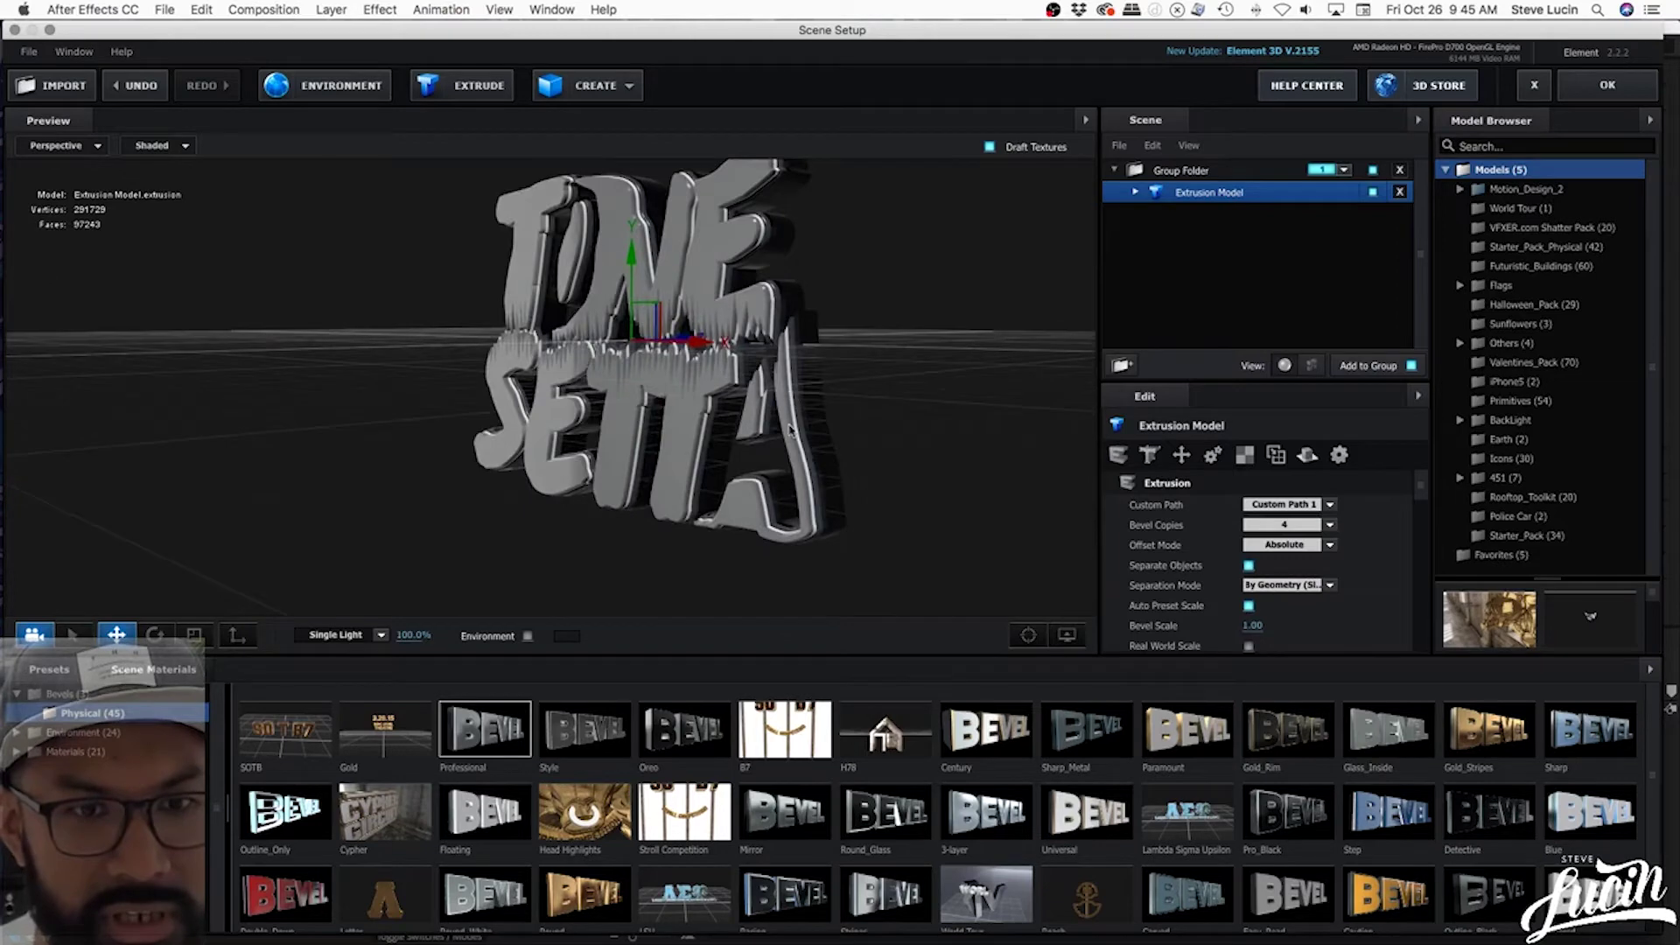
click(691, 741)
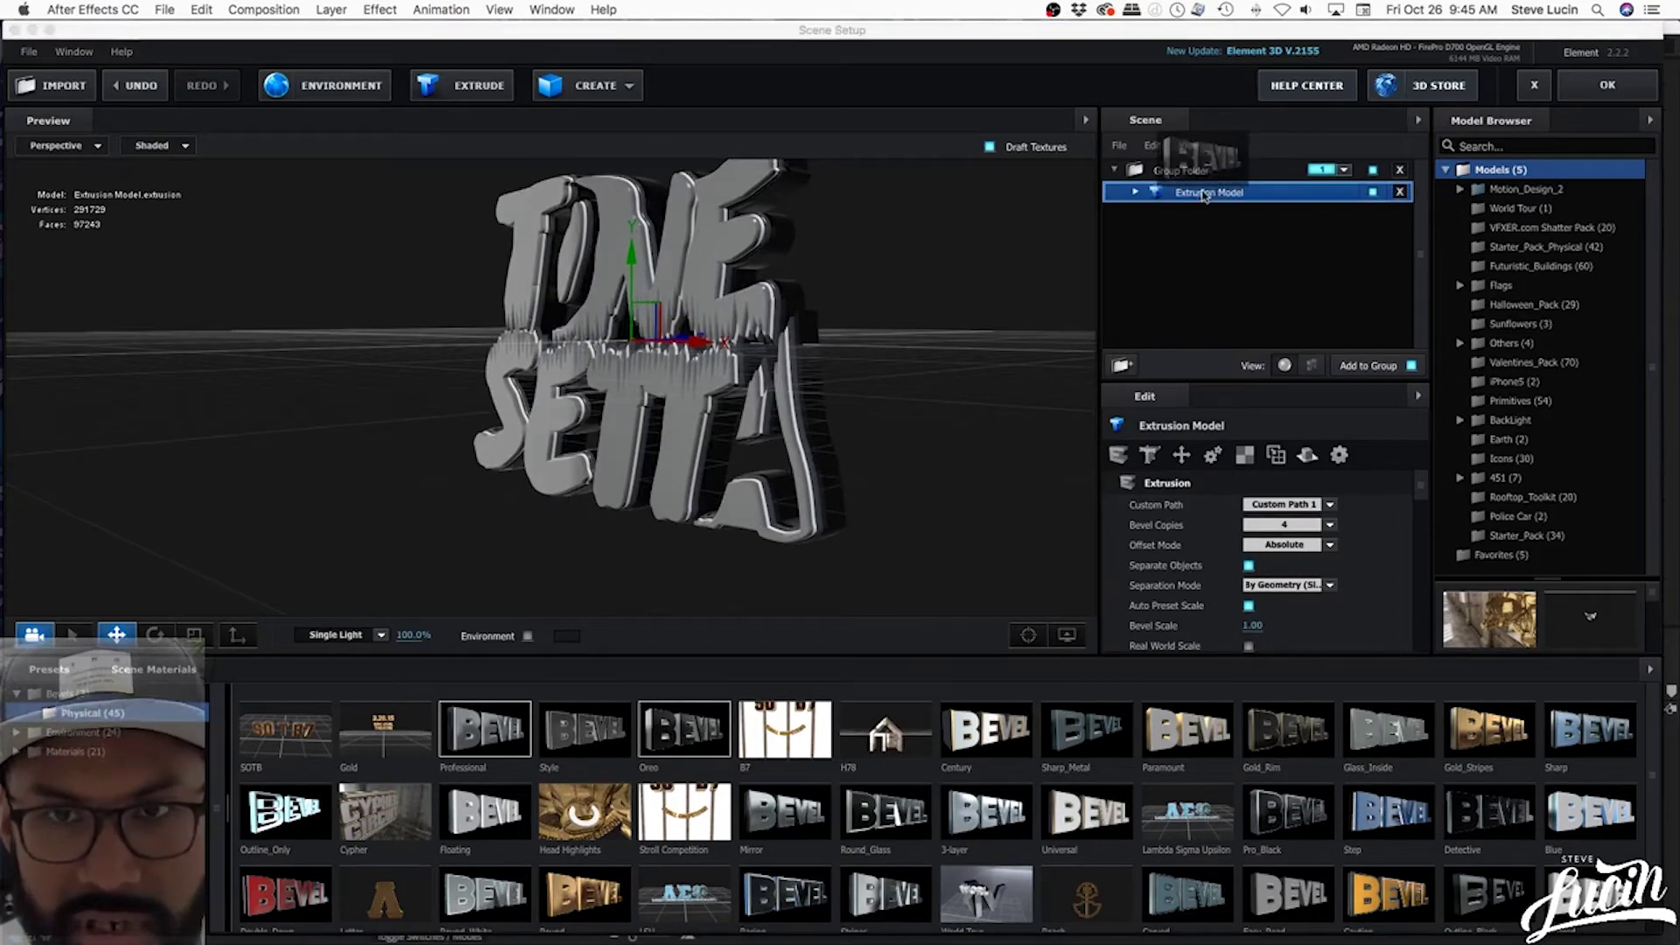
drag(943, 297, 971, 464)
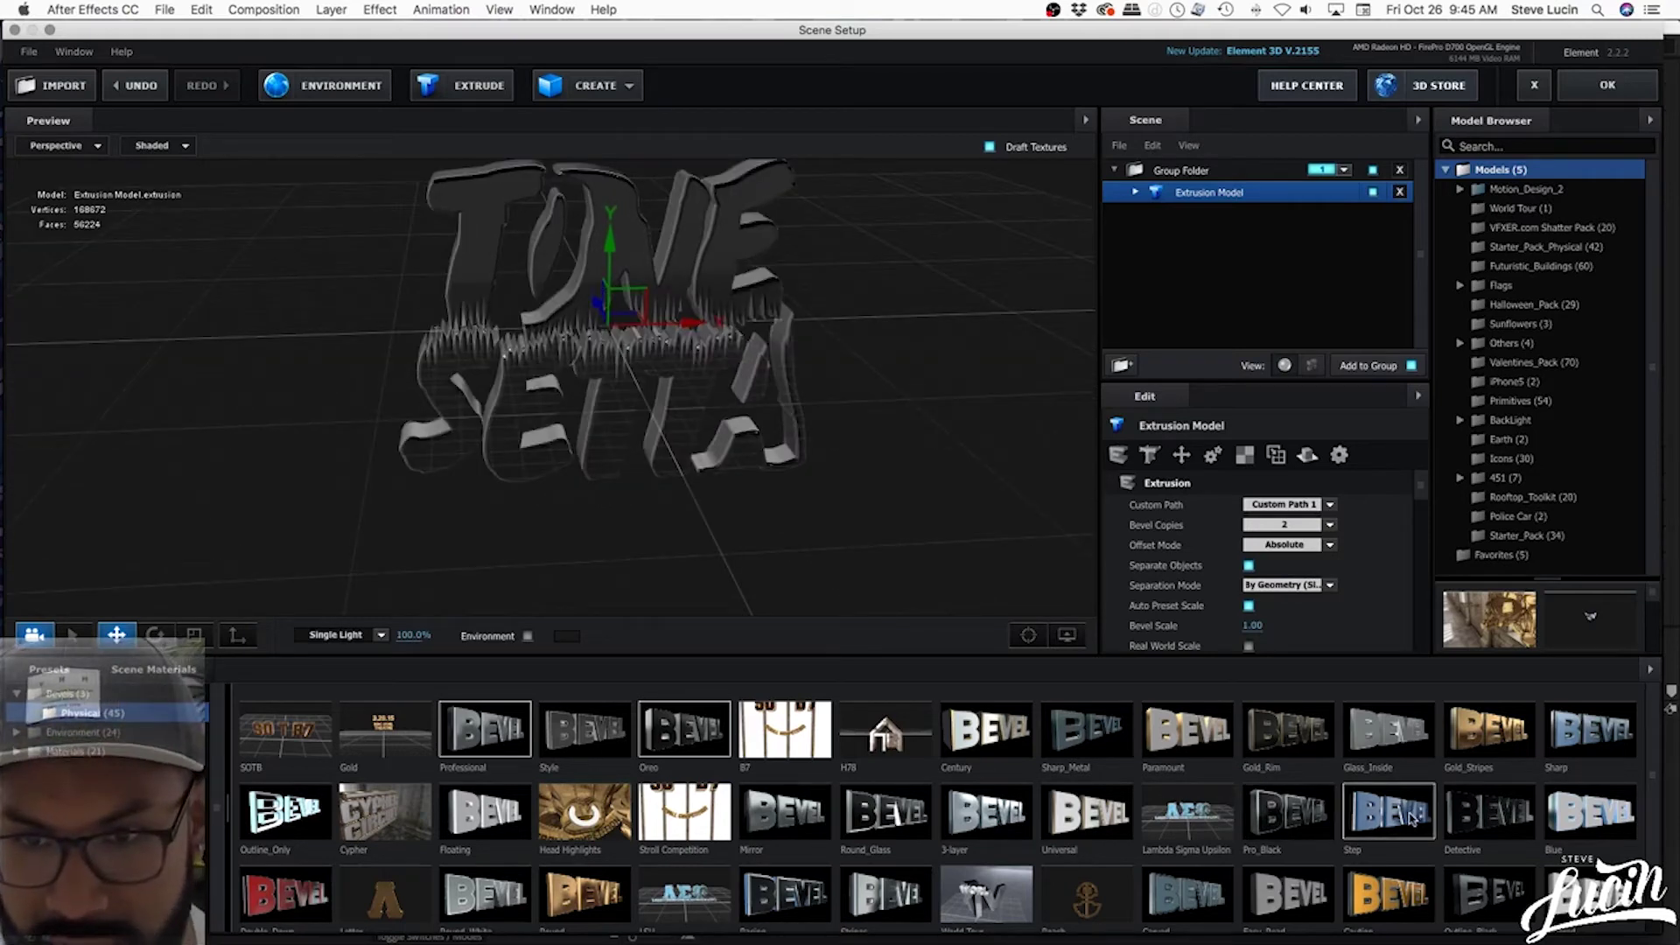
- Try Step and Round, settle on the white 3-layer preset, and list its material parts
drag(1398, 816, 1204, 191)
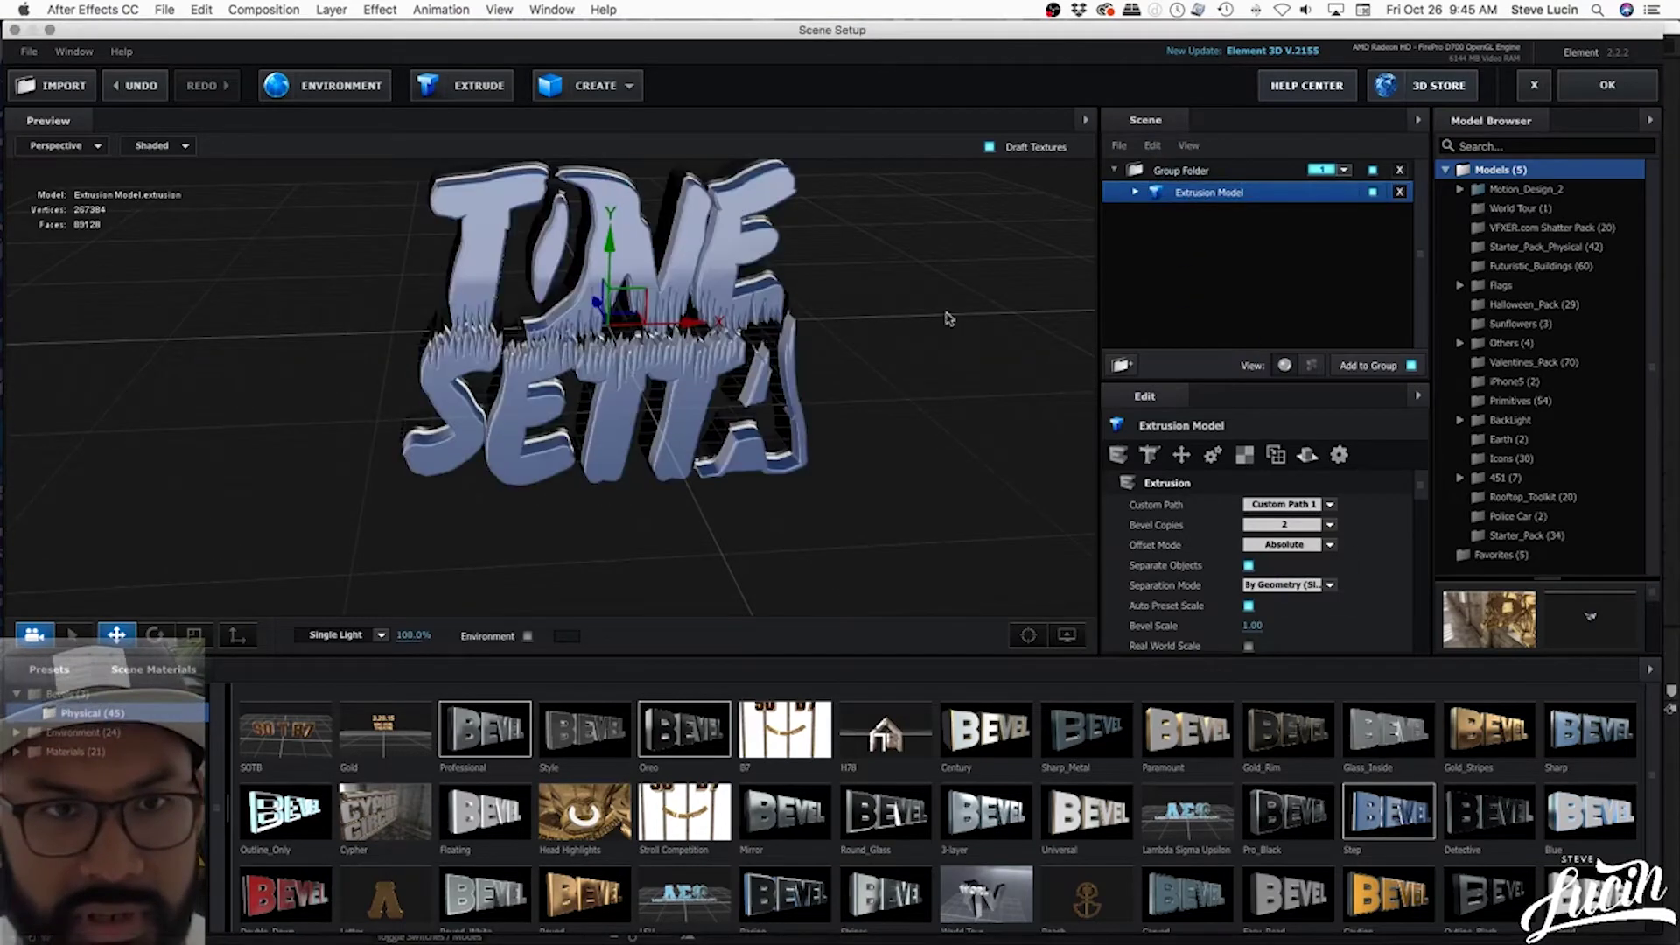
mouse_move(847, 364)
mouse_down()
mouse_move(750, 360)
mouse_move(747, 330)
mouse_move(780, 323)
mouse_move(699, 307)
mouse_move(743, 364)
mouse_move(840, 368)
mouse_up()
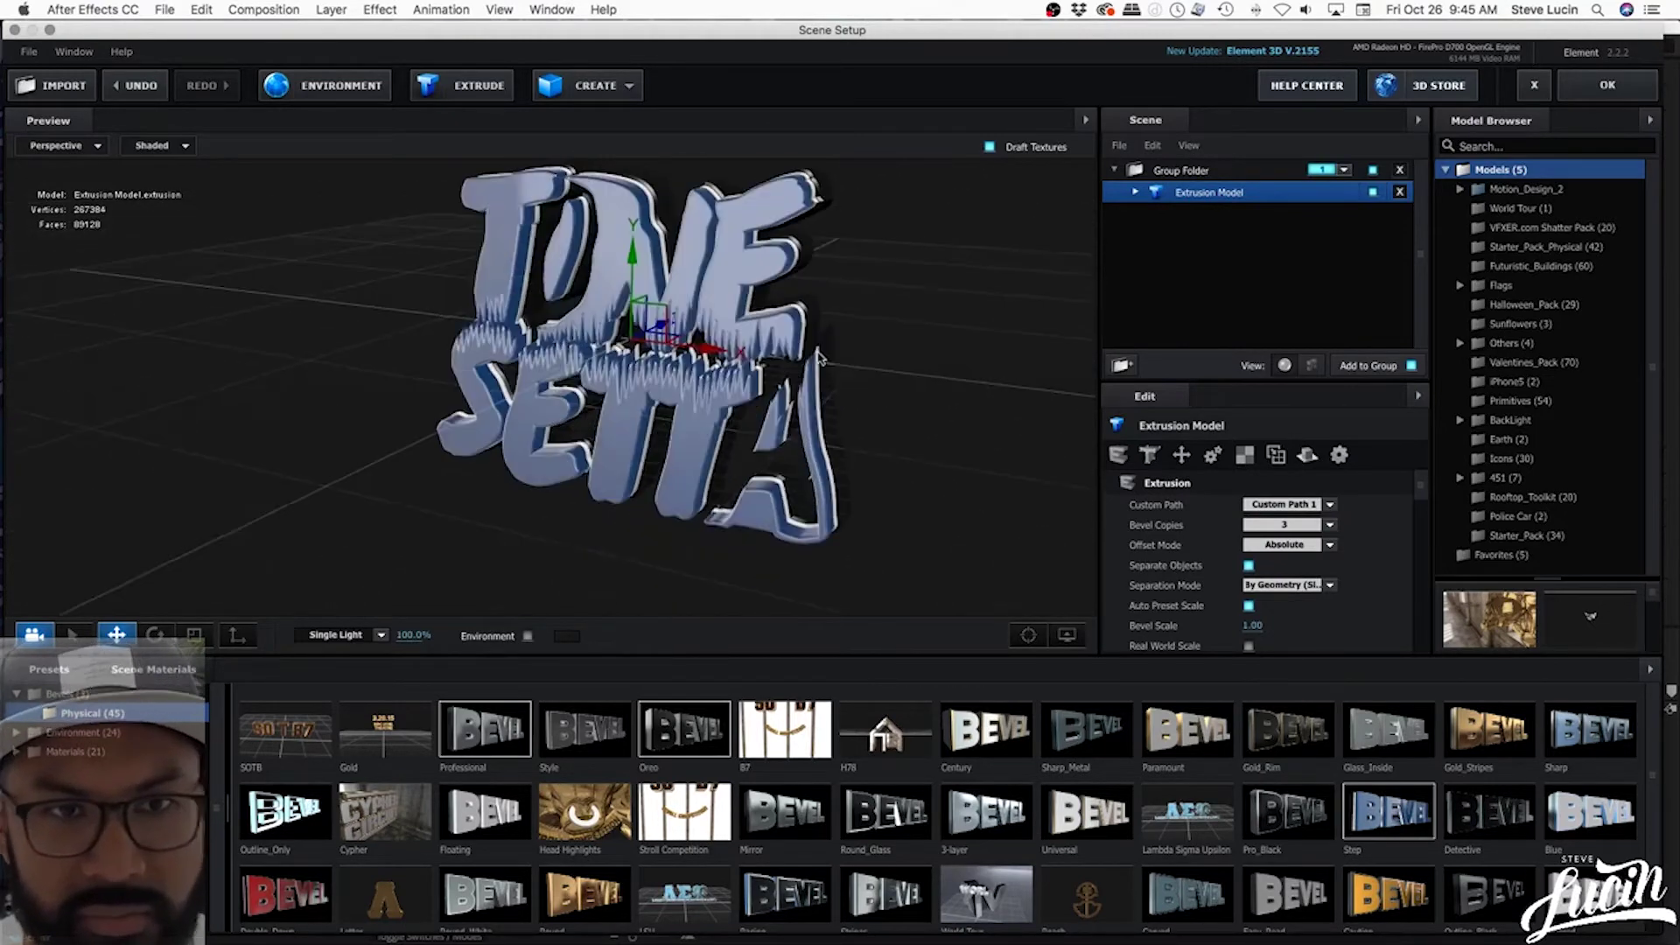
drag(1387, 905, 862, 343)
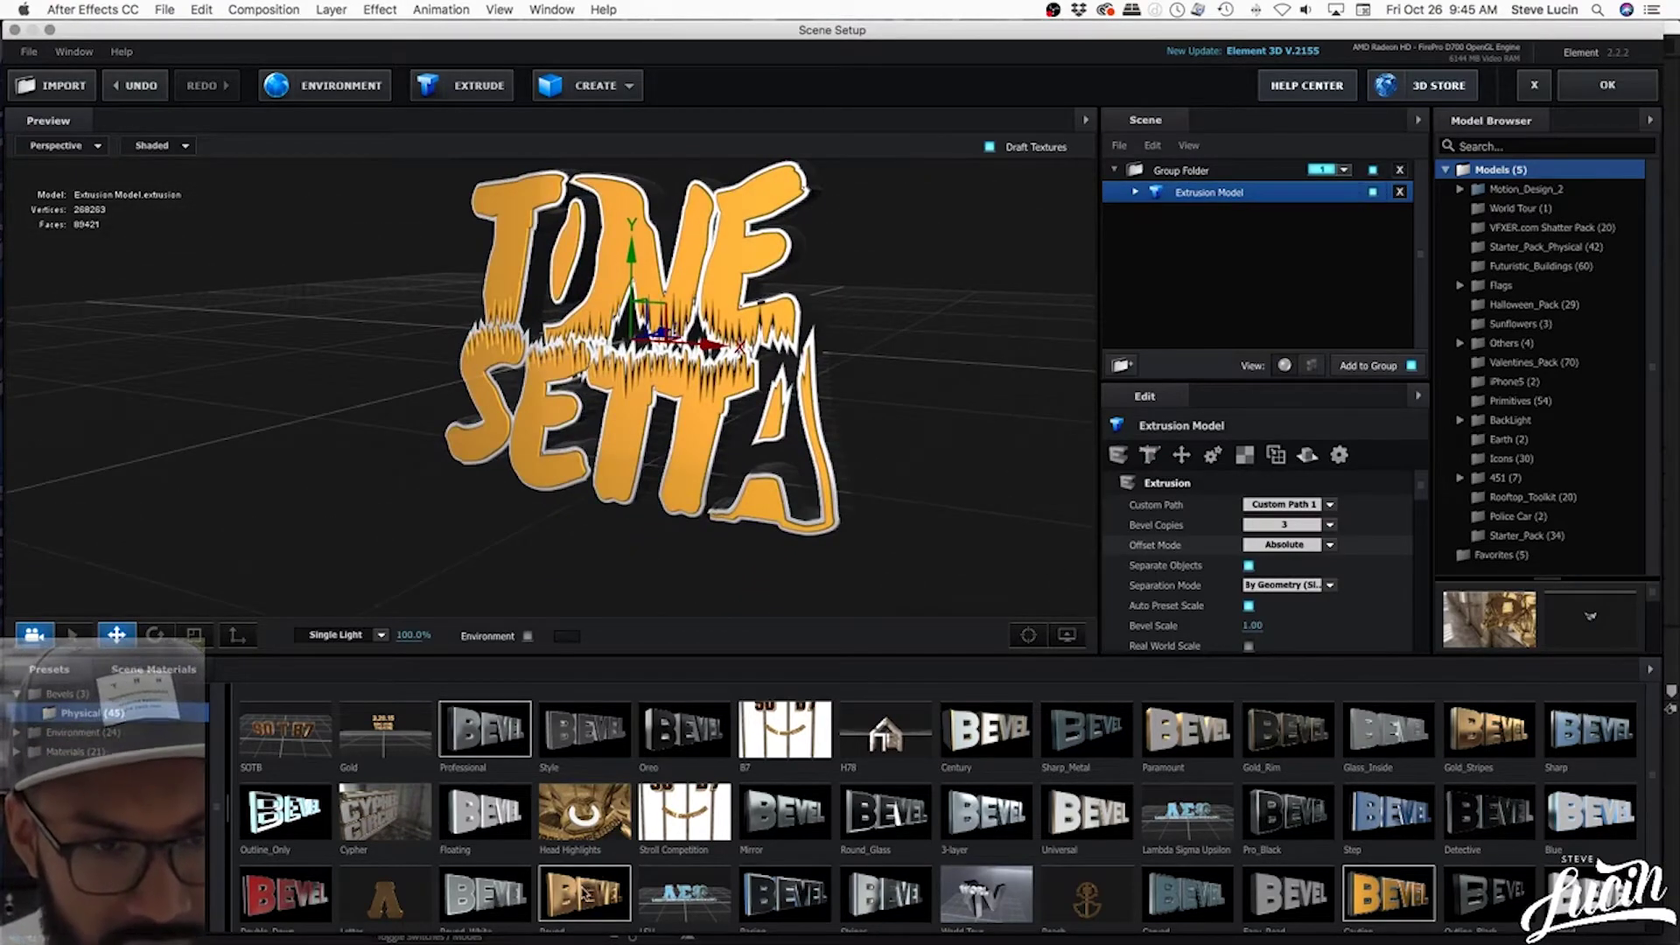
drag(584, 894, 1208, 194)
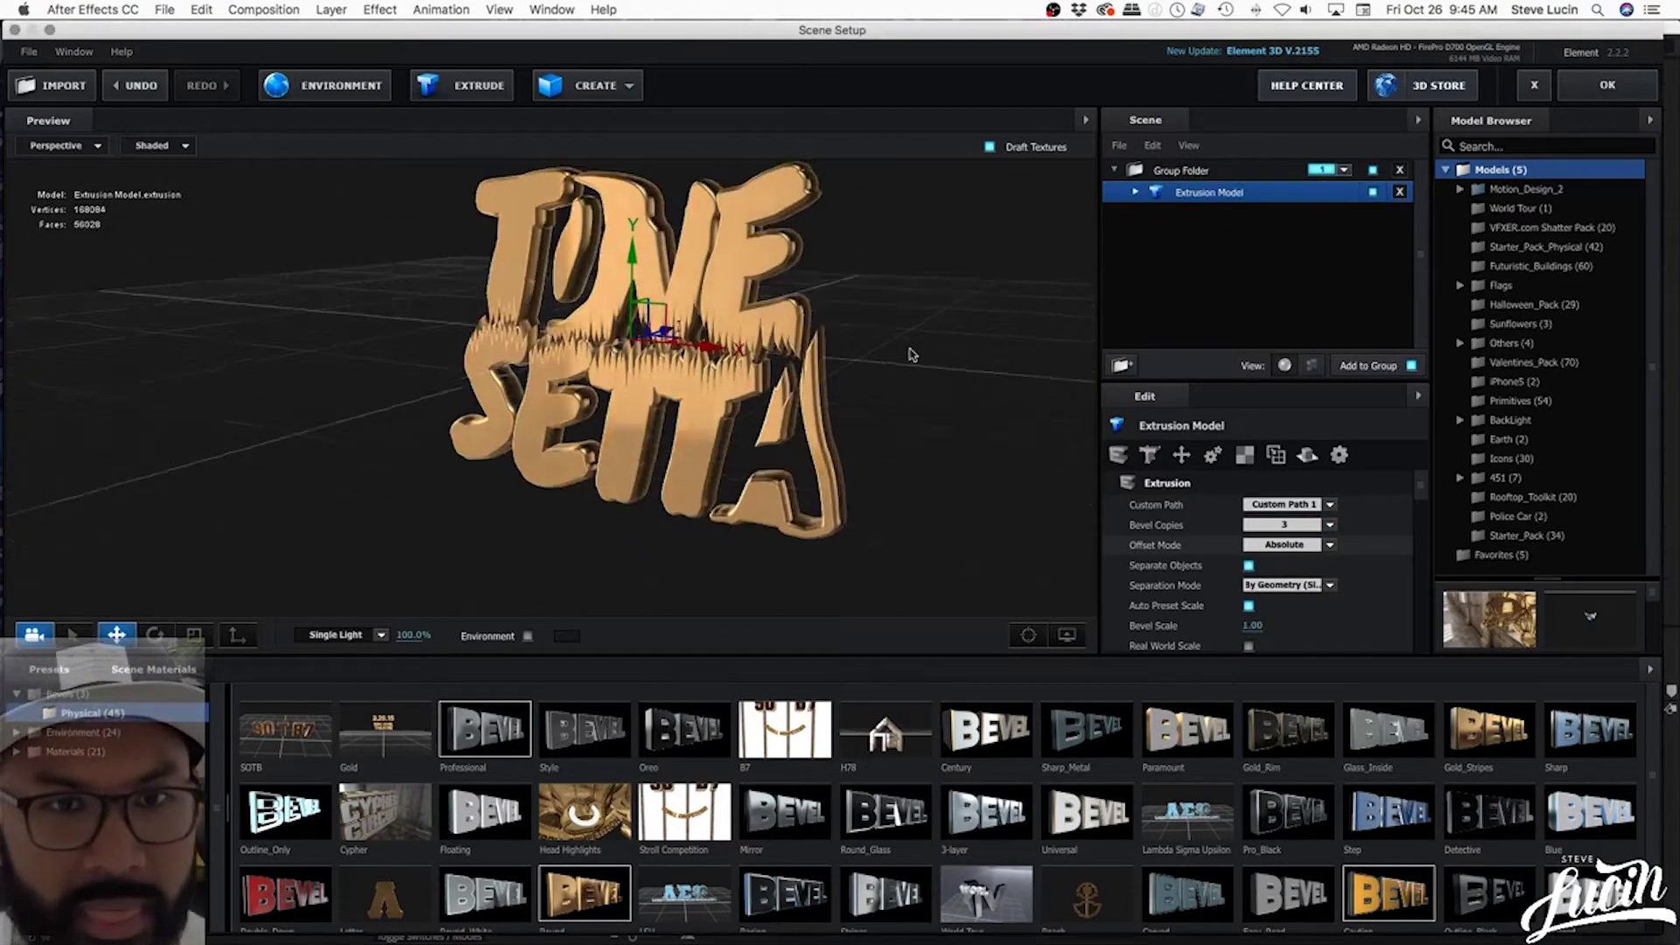
drag(910, 354, 949, 345)
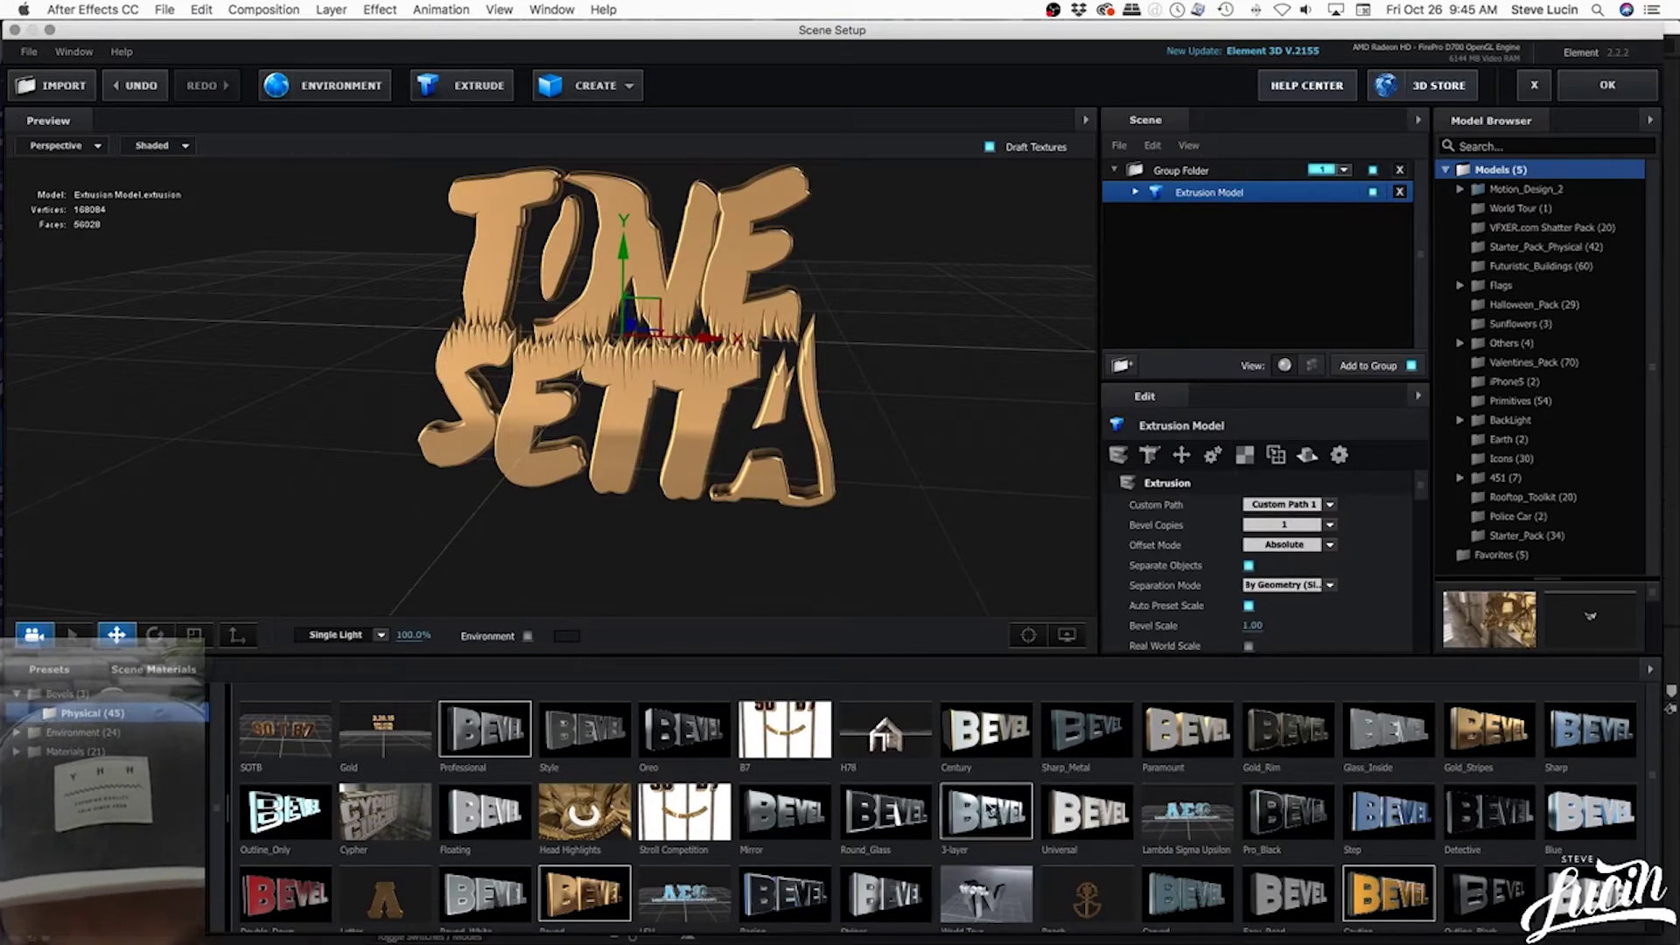
drag(981, 814, 1229, 203)
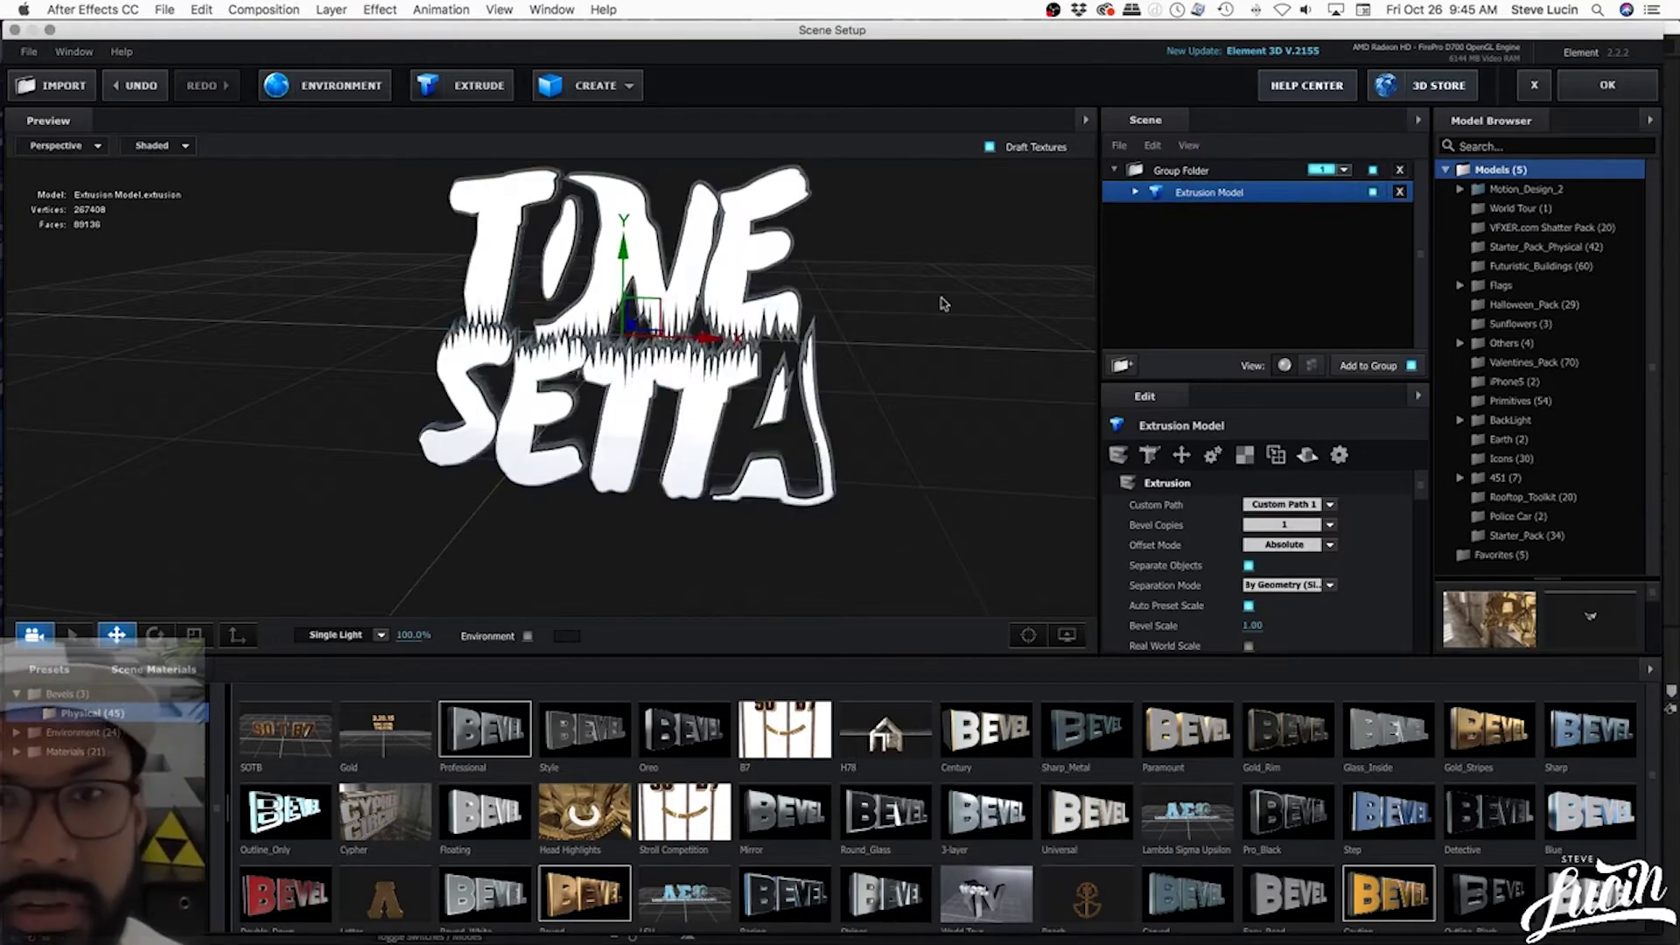
drag(937, 300, 836, 411)
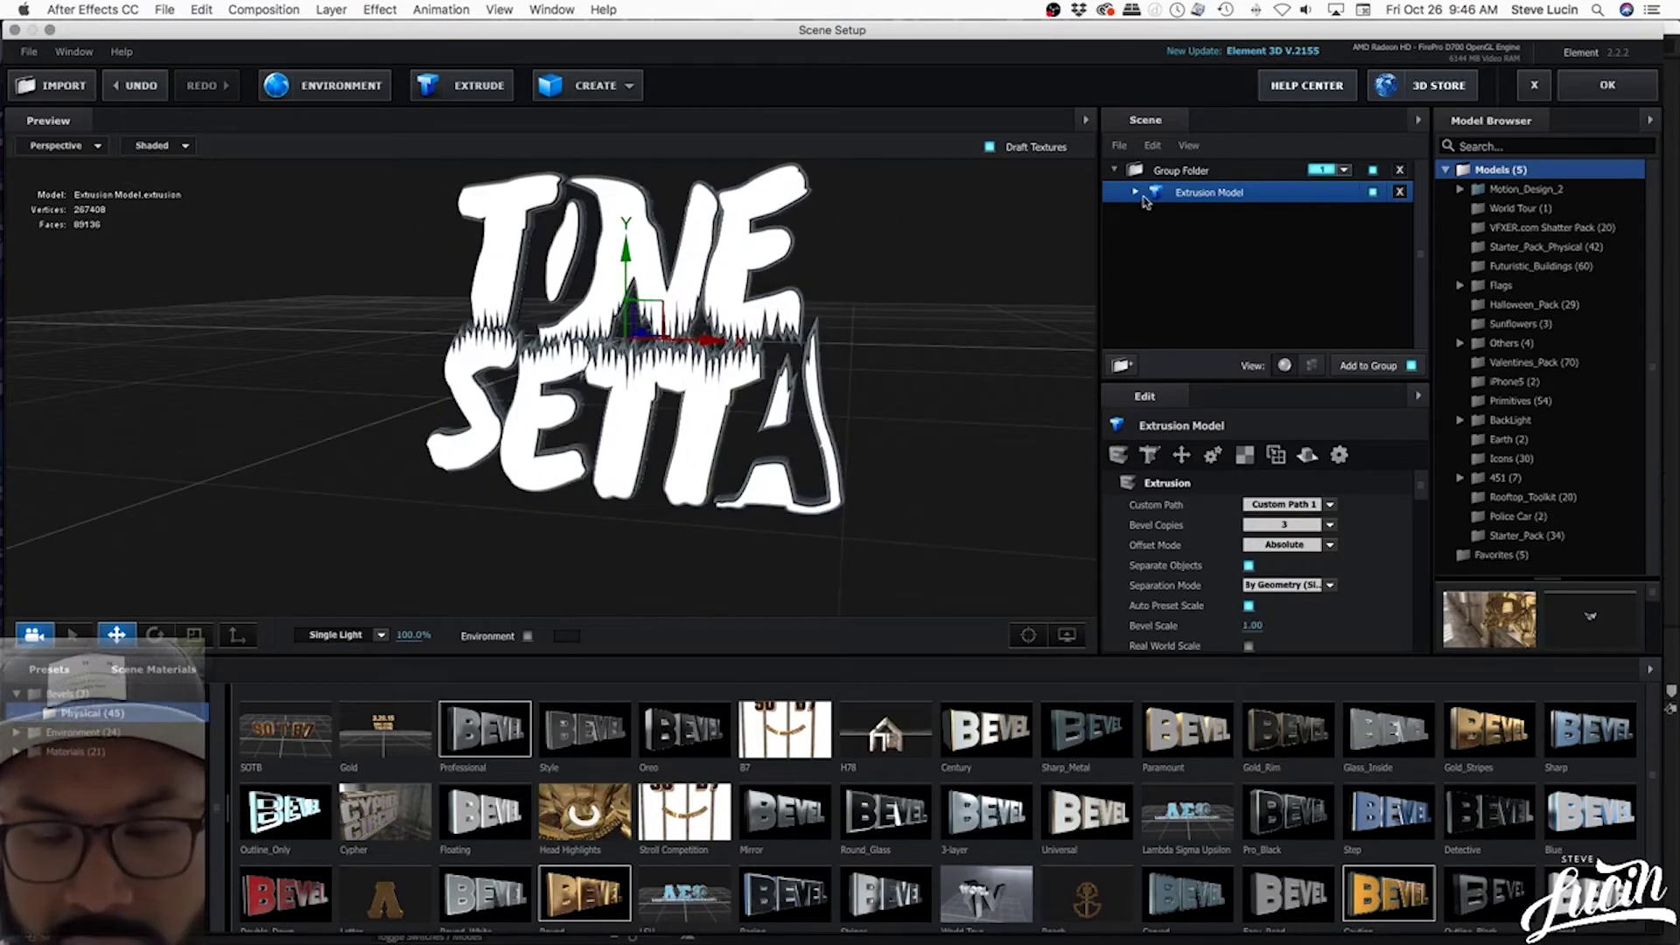
drag(986, 307, 916, 332)
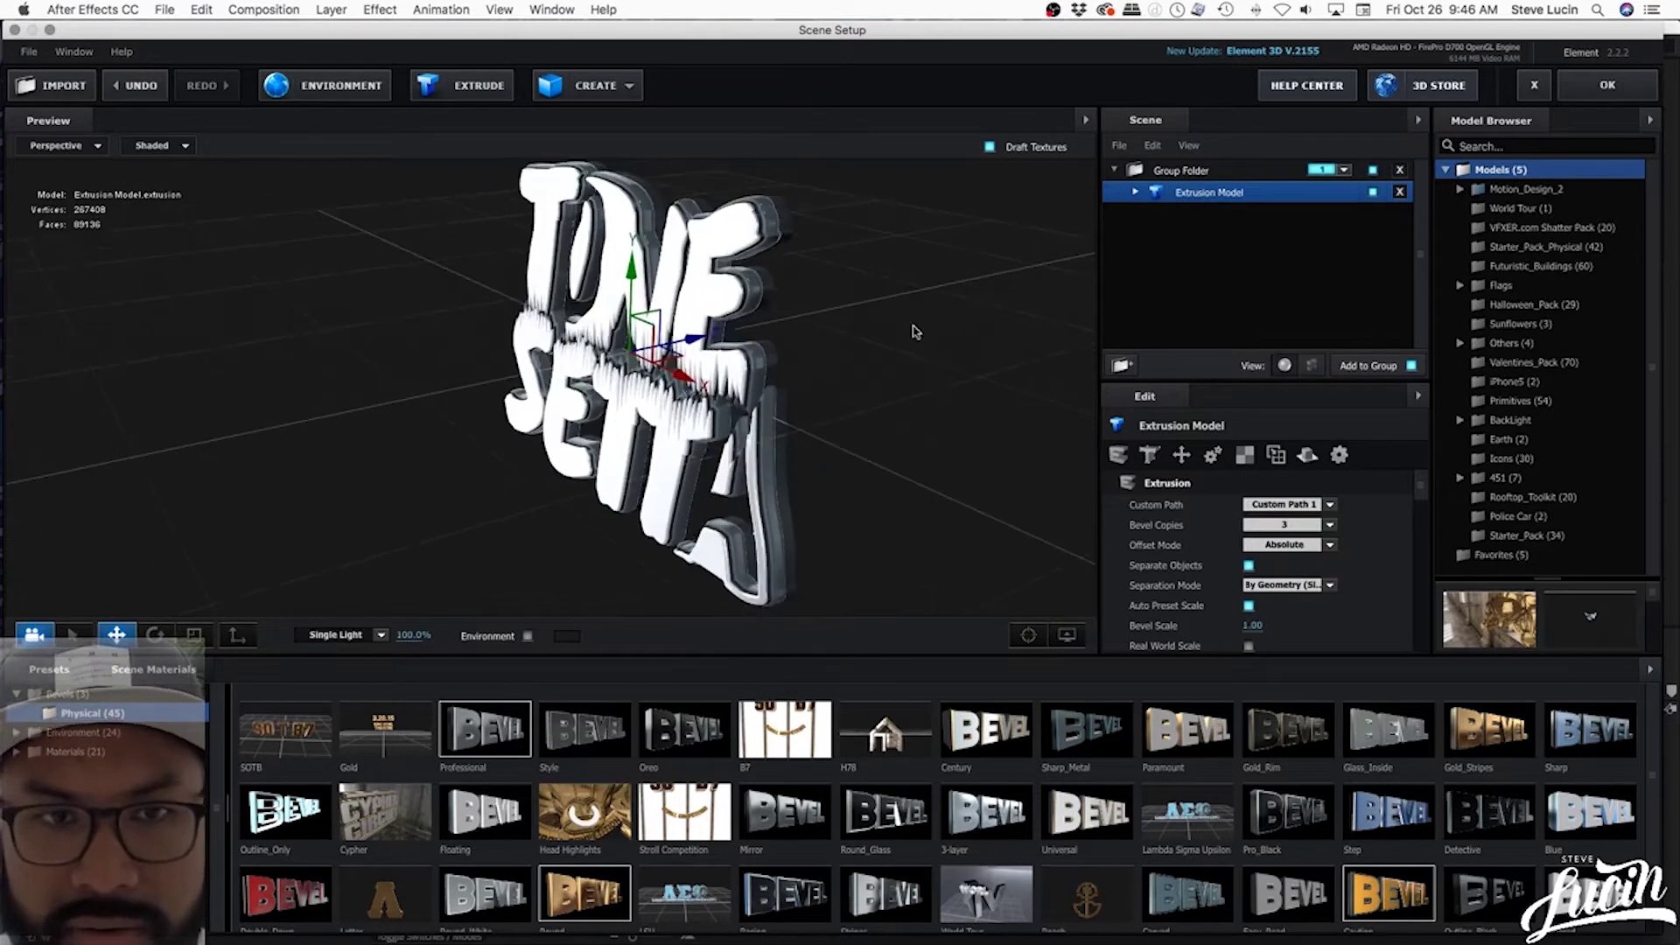
click(1133, 193)
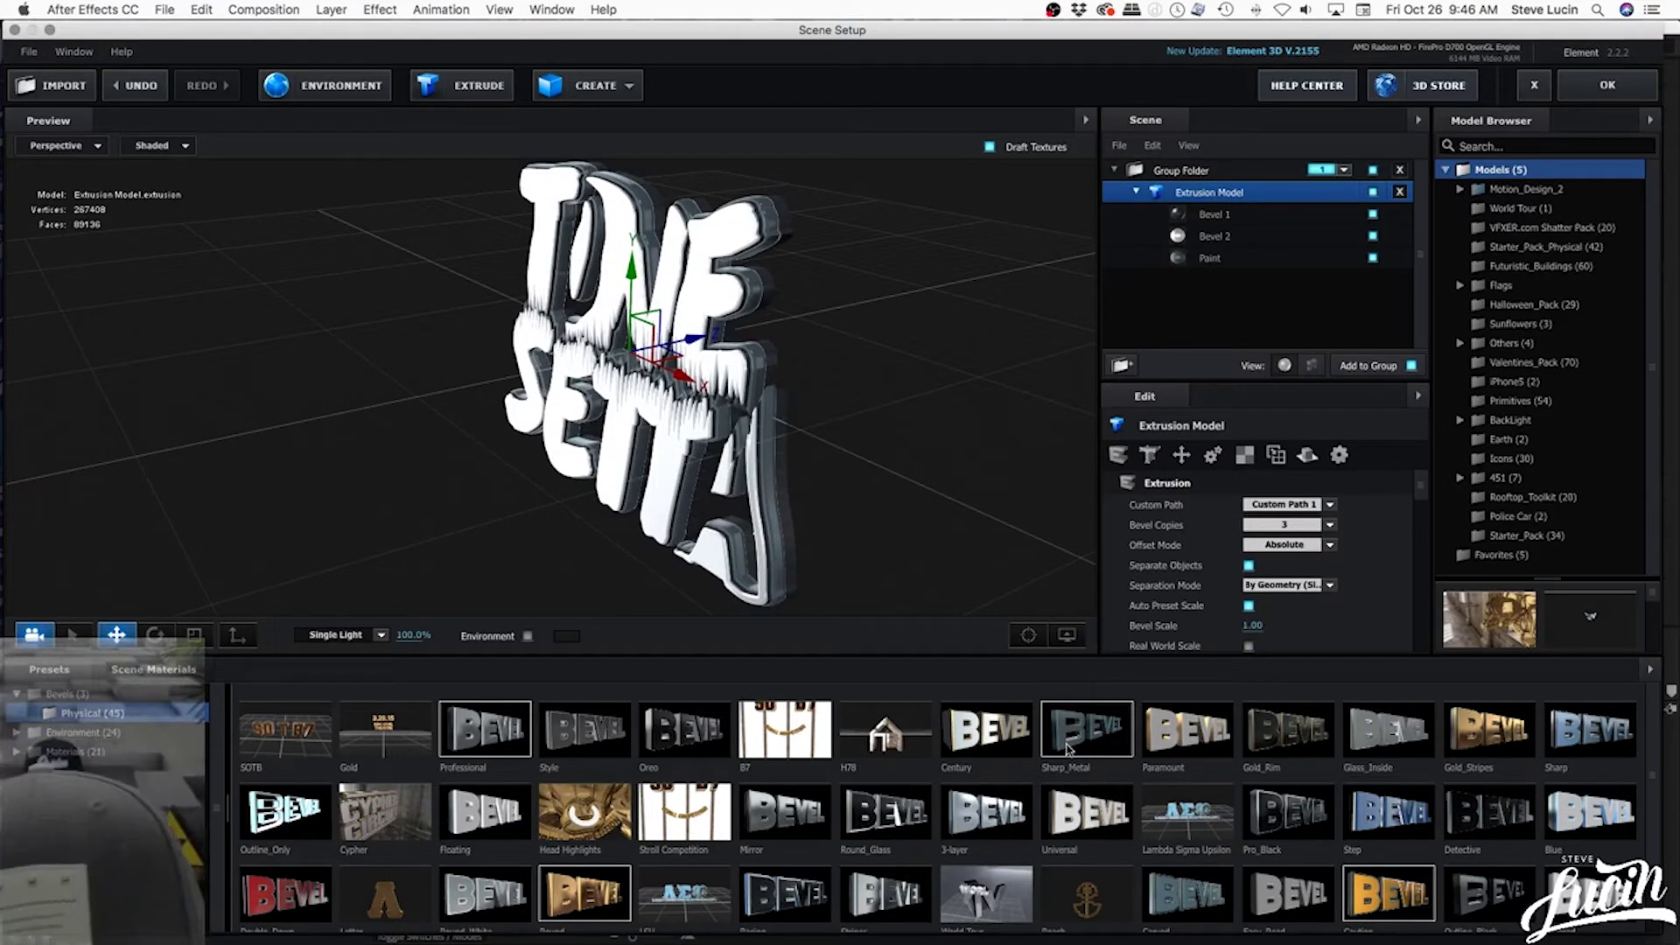
- Apply the silvery Teal preset from the last row of Bevels and view it side-on
scroll(855, 808, down, 1)
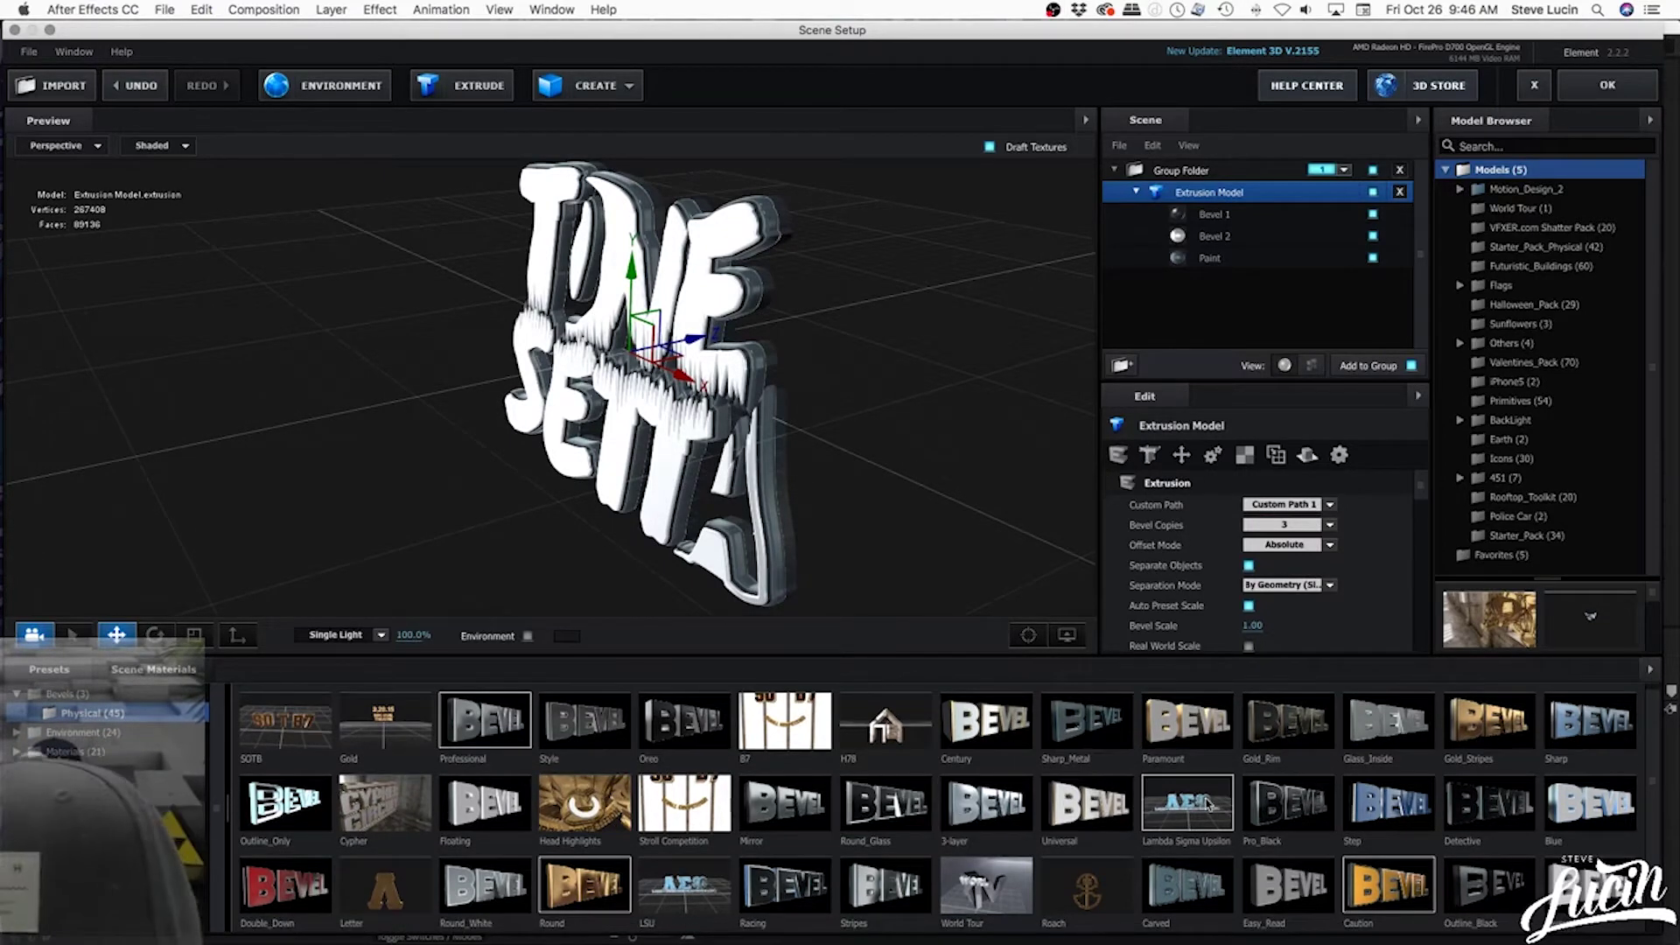
scroll(1207, 805, down, 2)
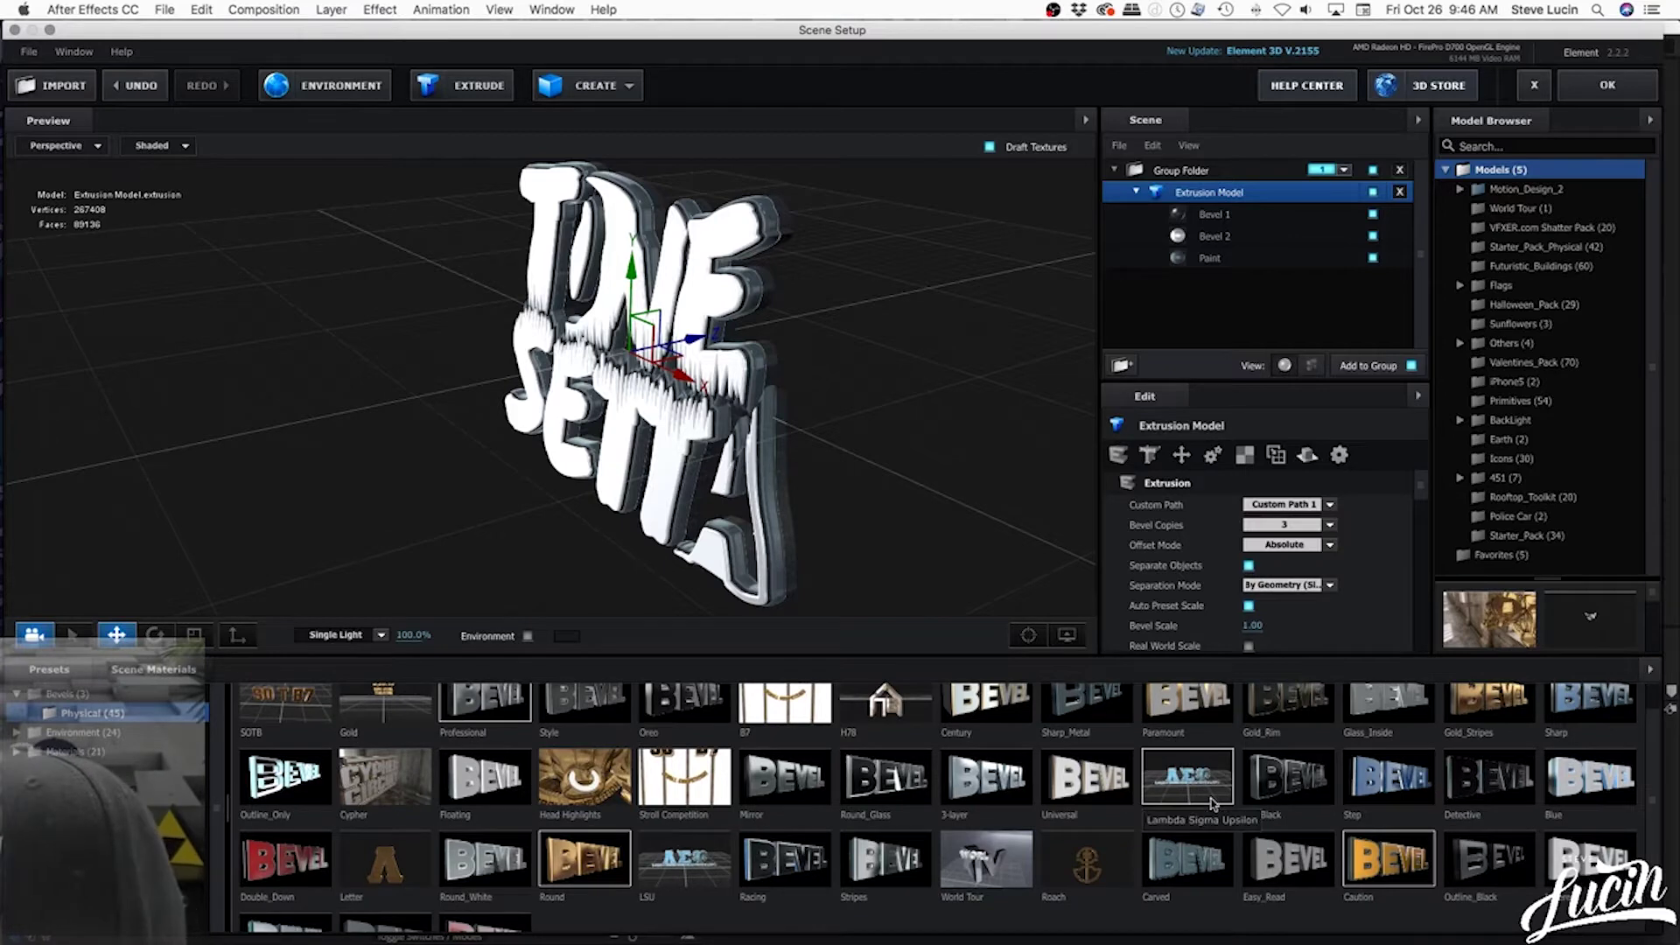
scroll(1212, 804, down, 1)
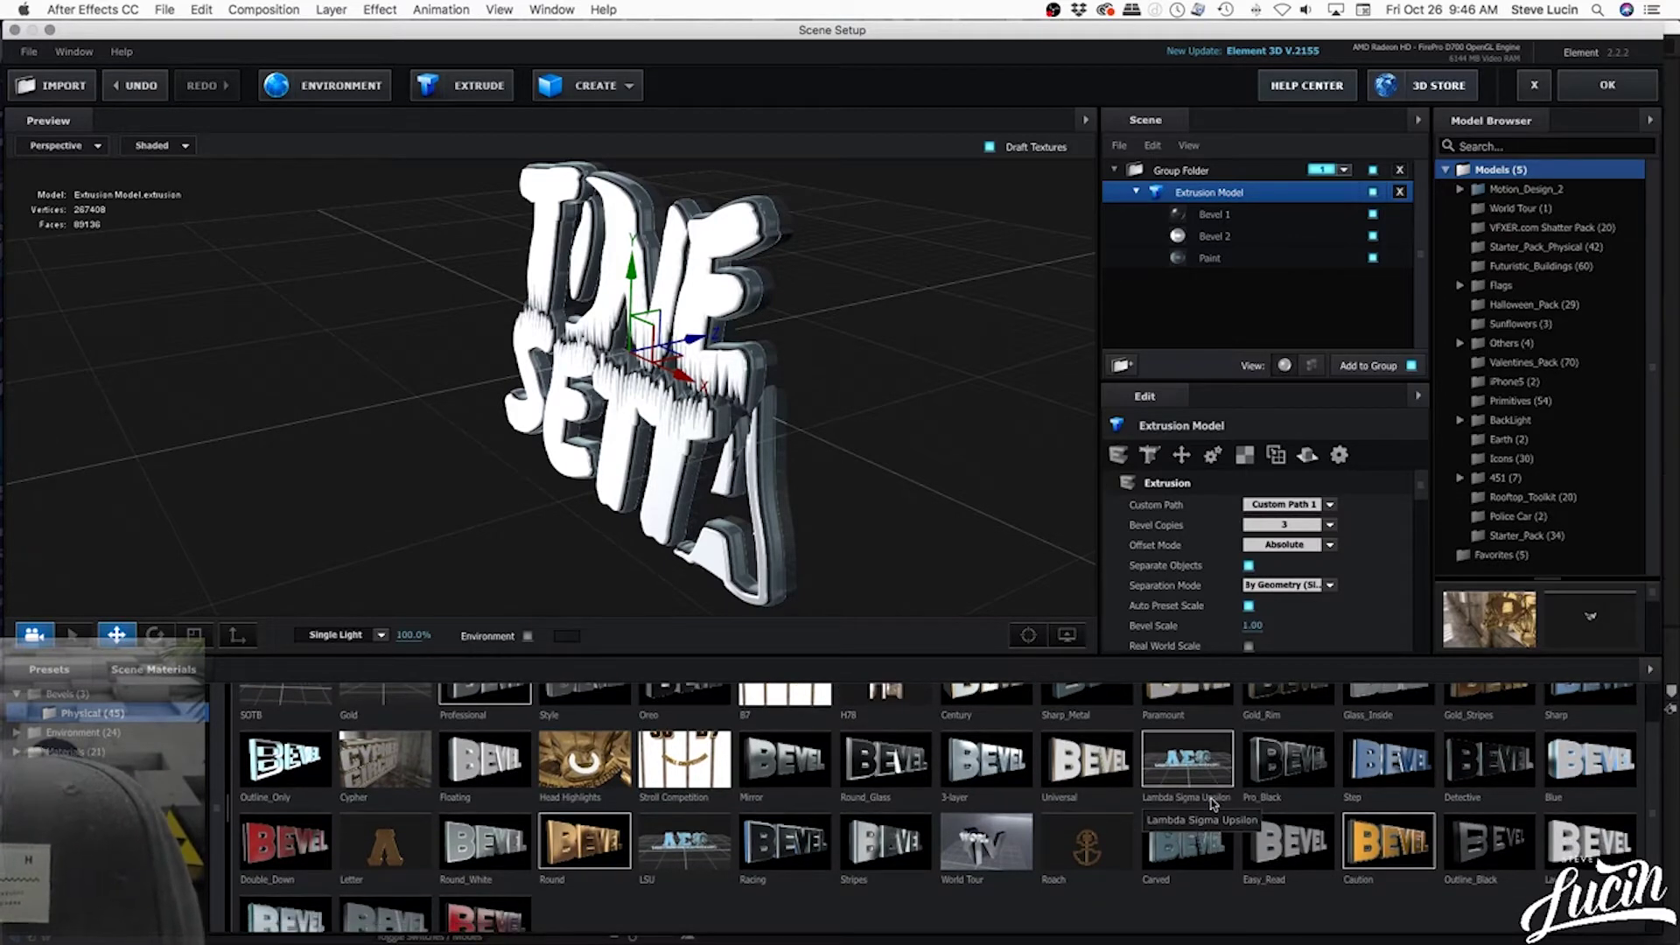
scroll(473, 840, down, 3)
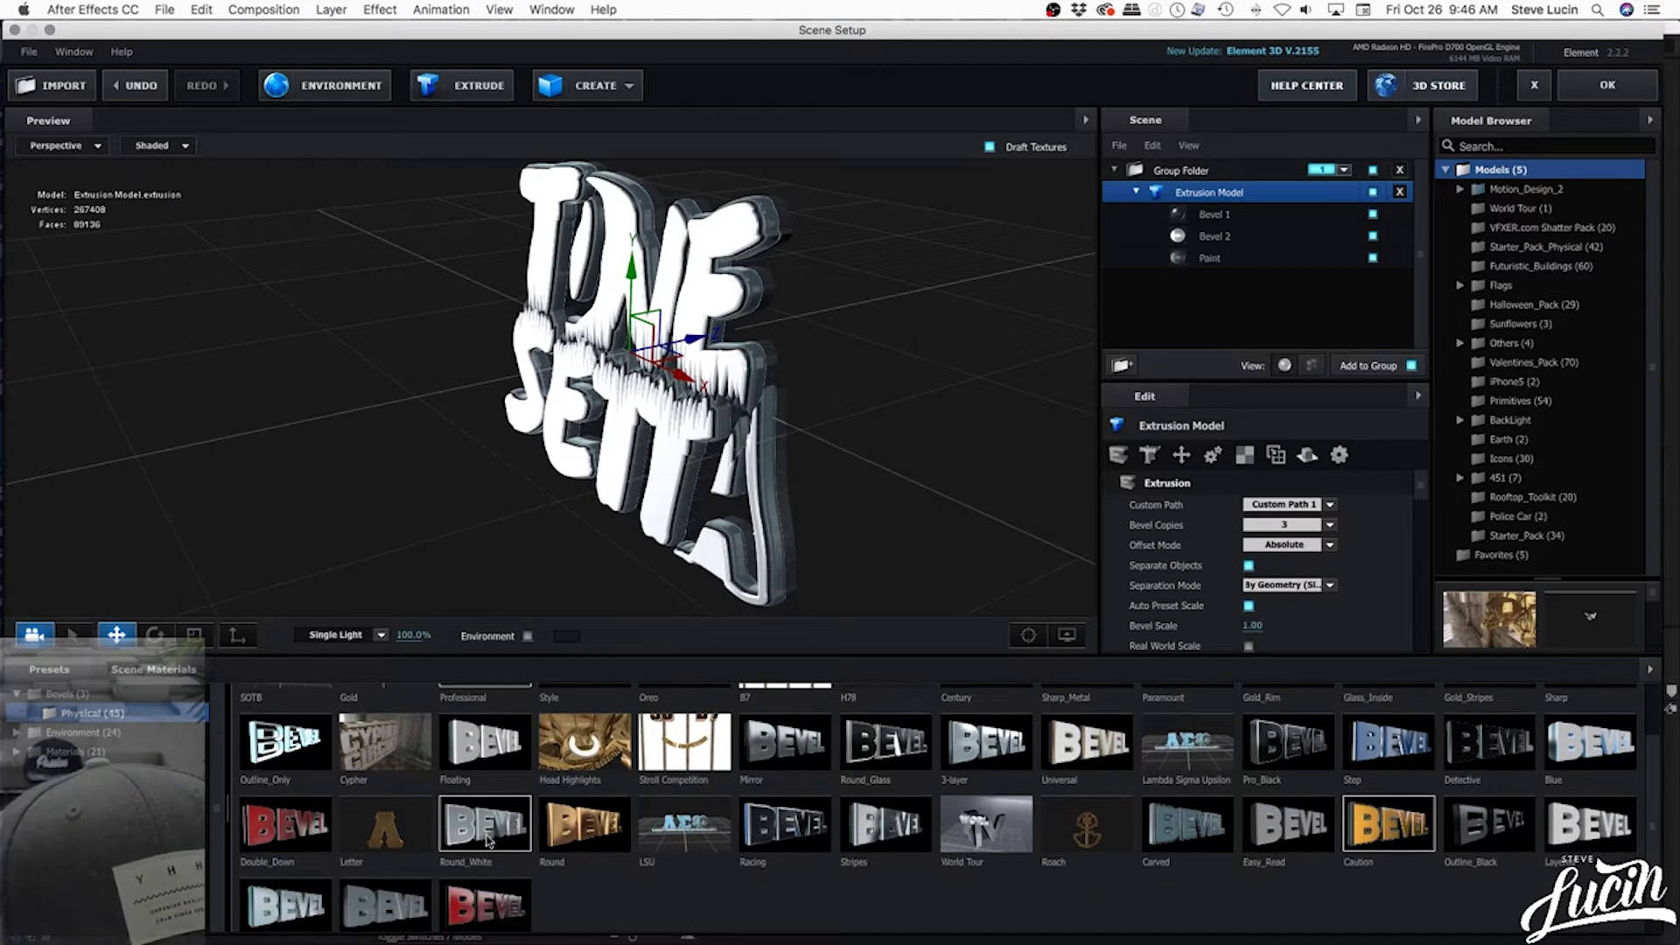
click(284, 885)
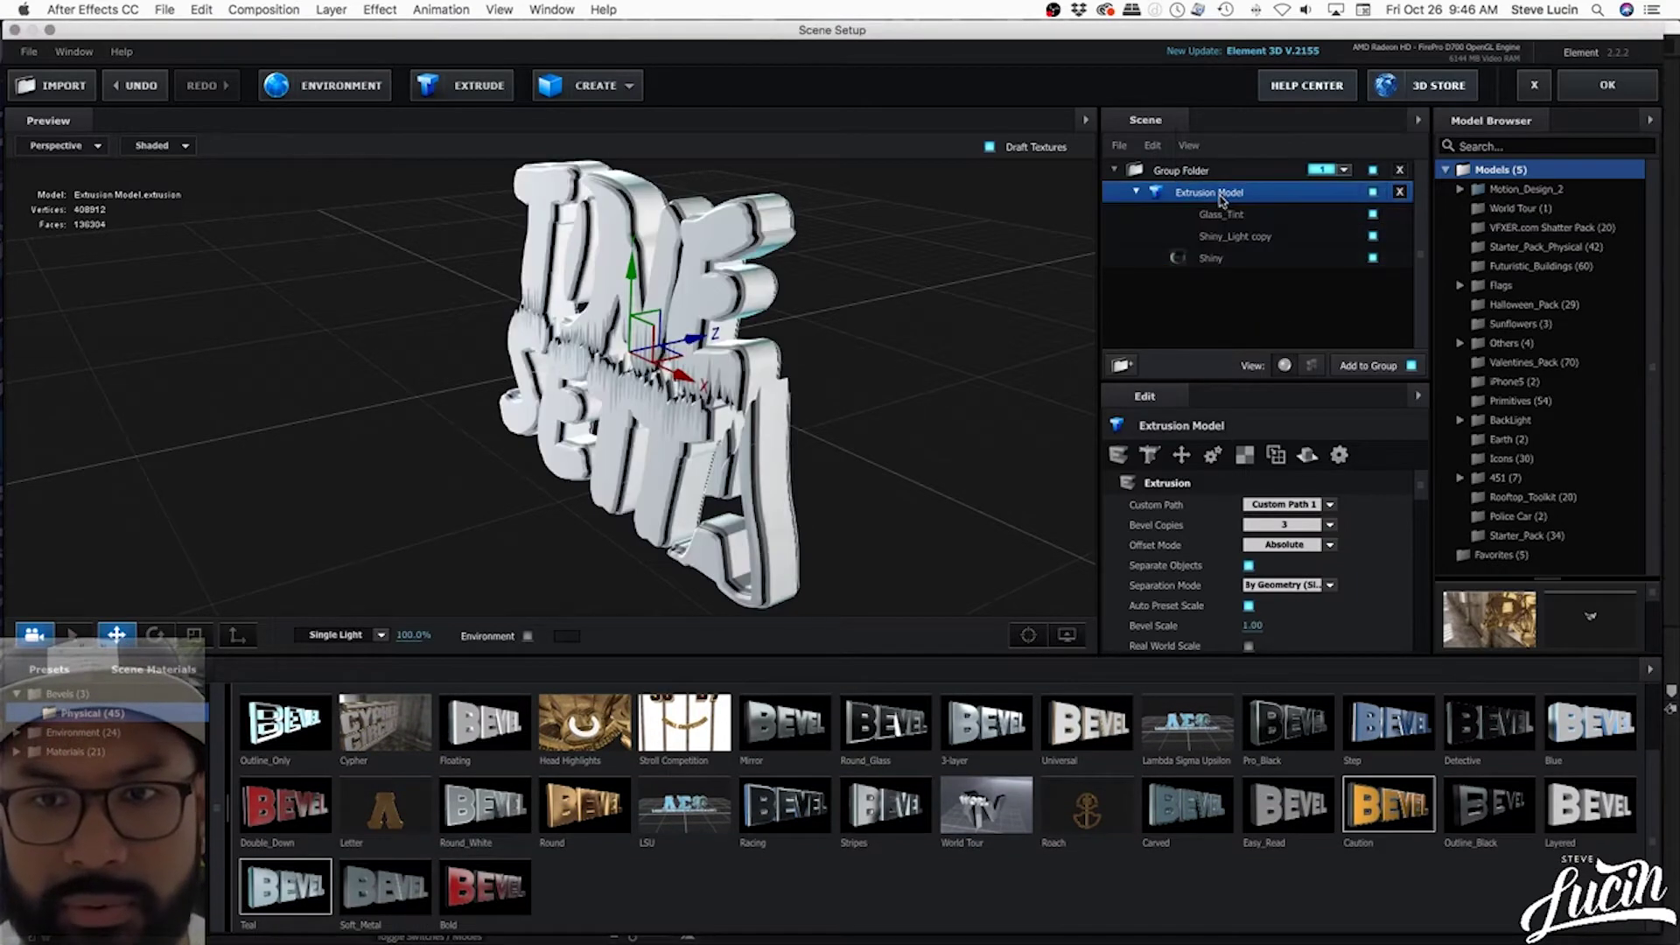
drag(919, 385, 884, 368)
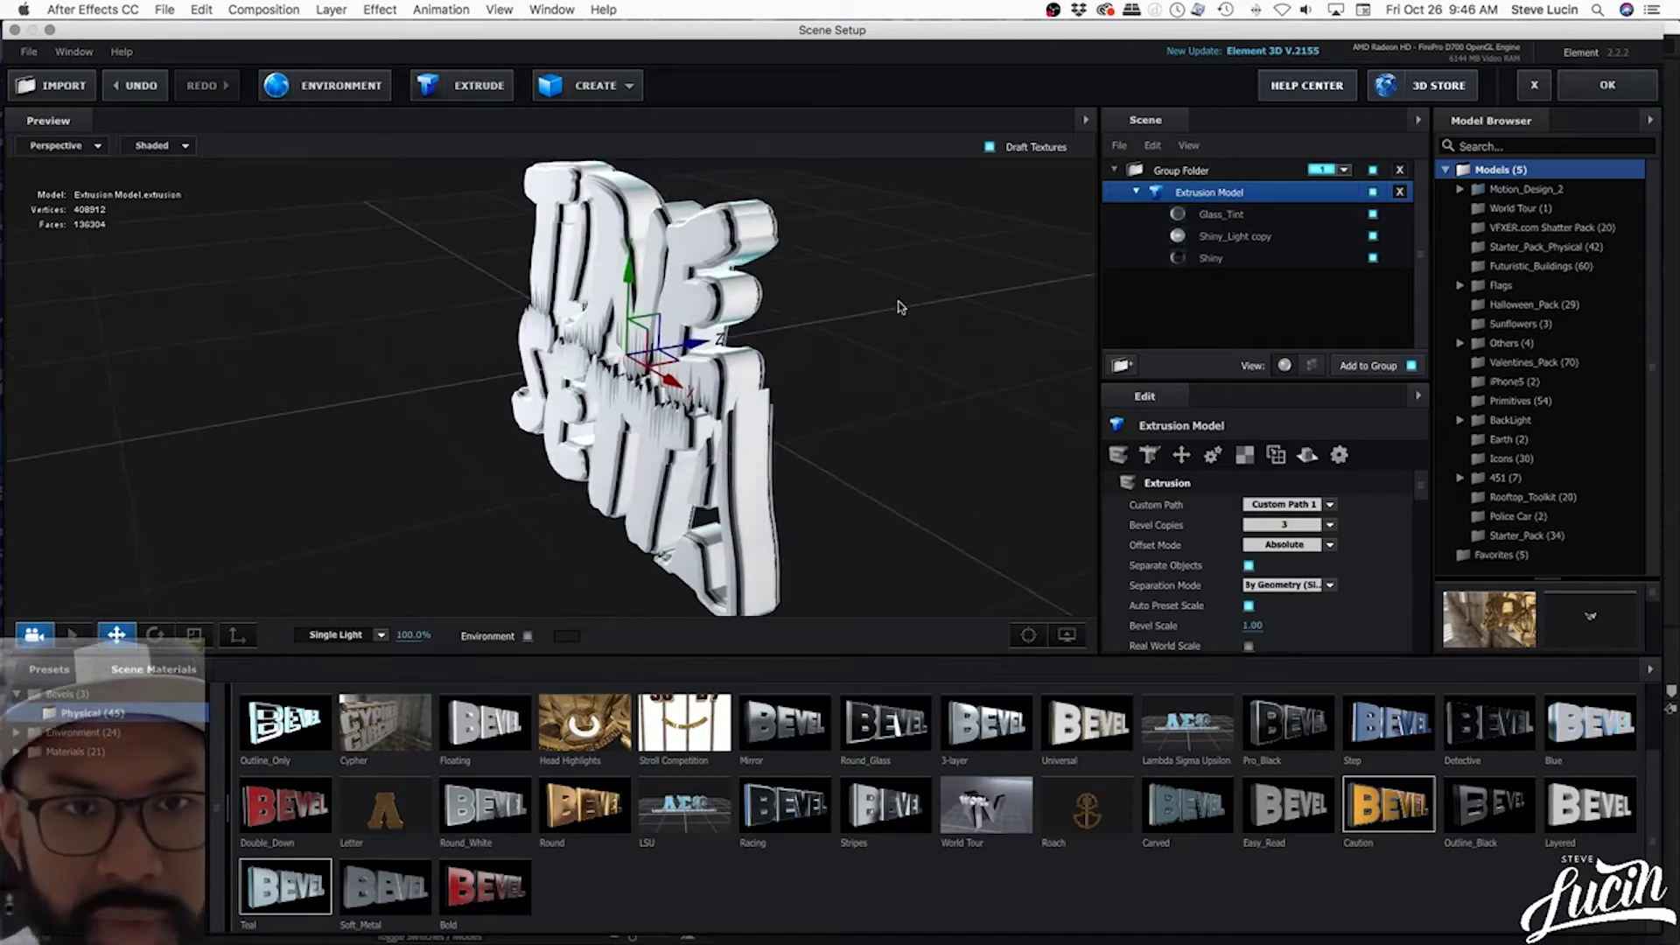
- Inspect the Glass_Tint, Shiny_Light copy and Shiny materials in turn
click(1227, 214)
click(1232, 237)
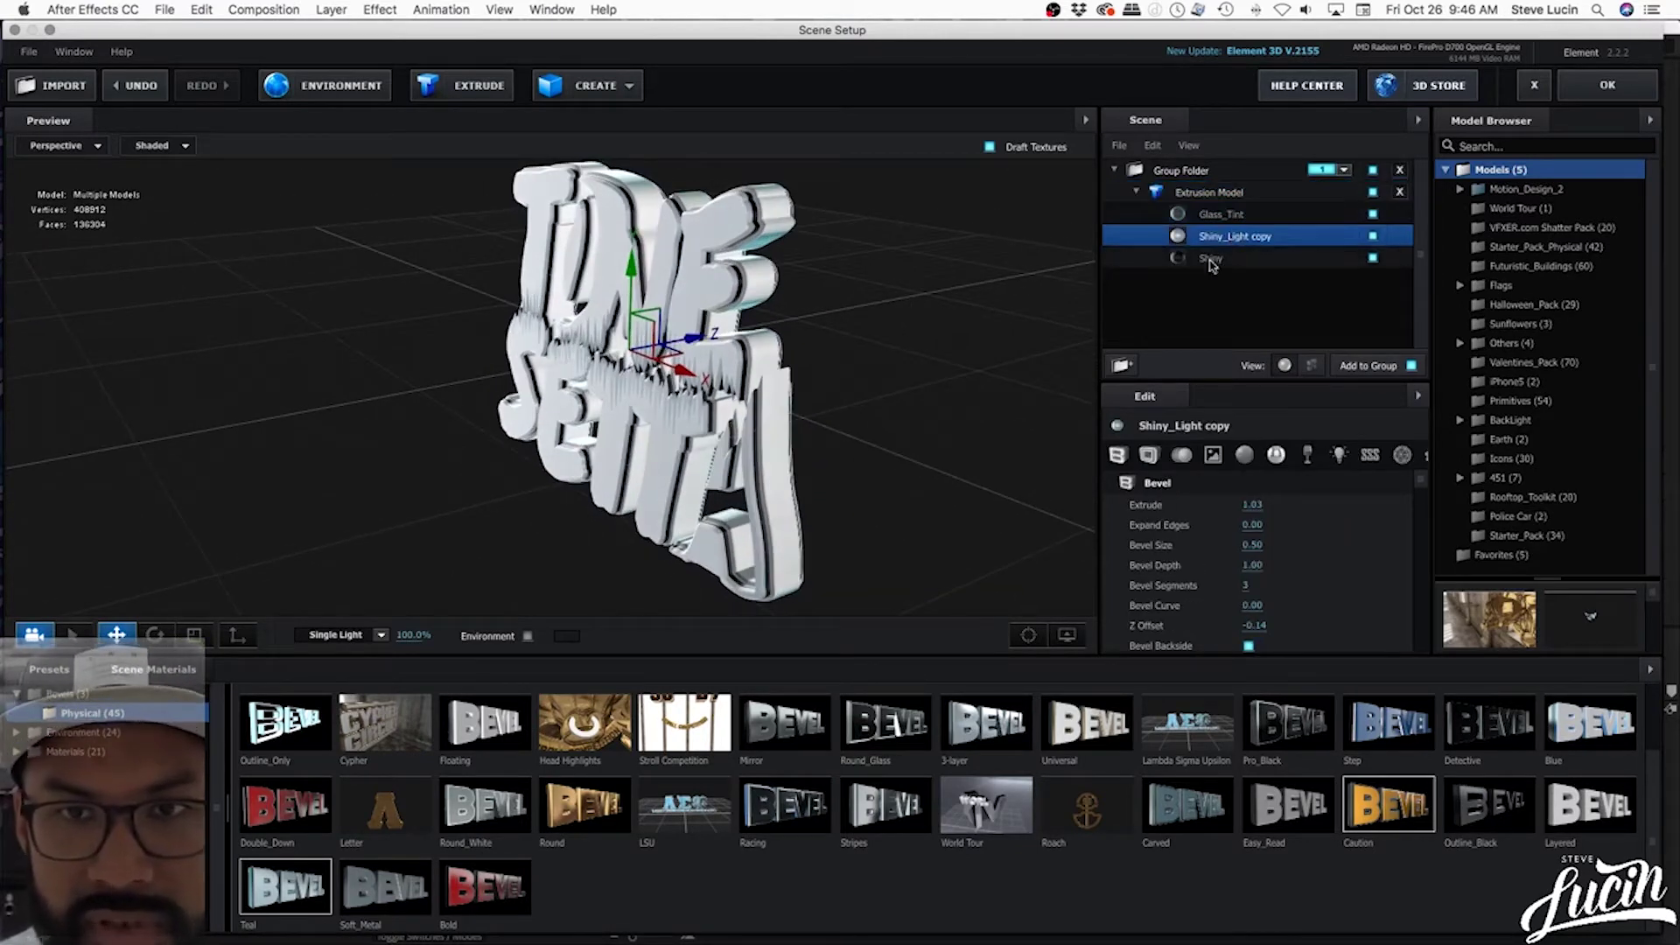
click(1215, 260)
click(1219, 215)
click(1237, 238)
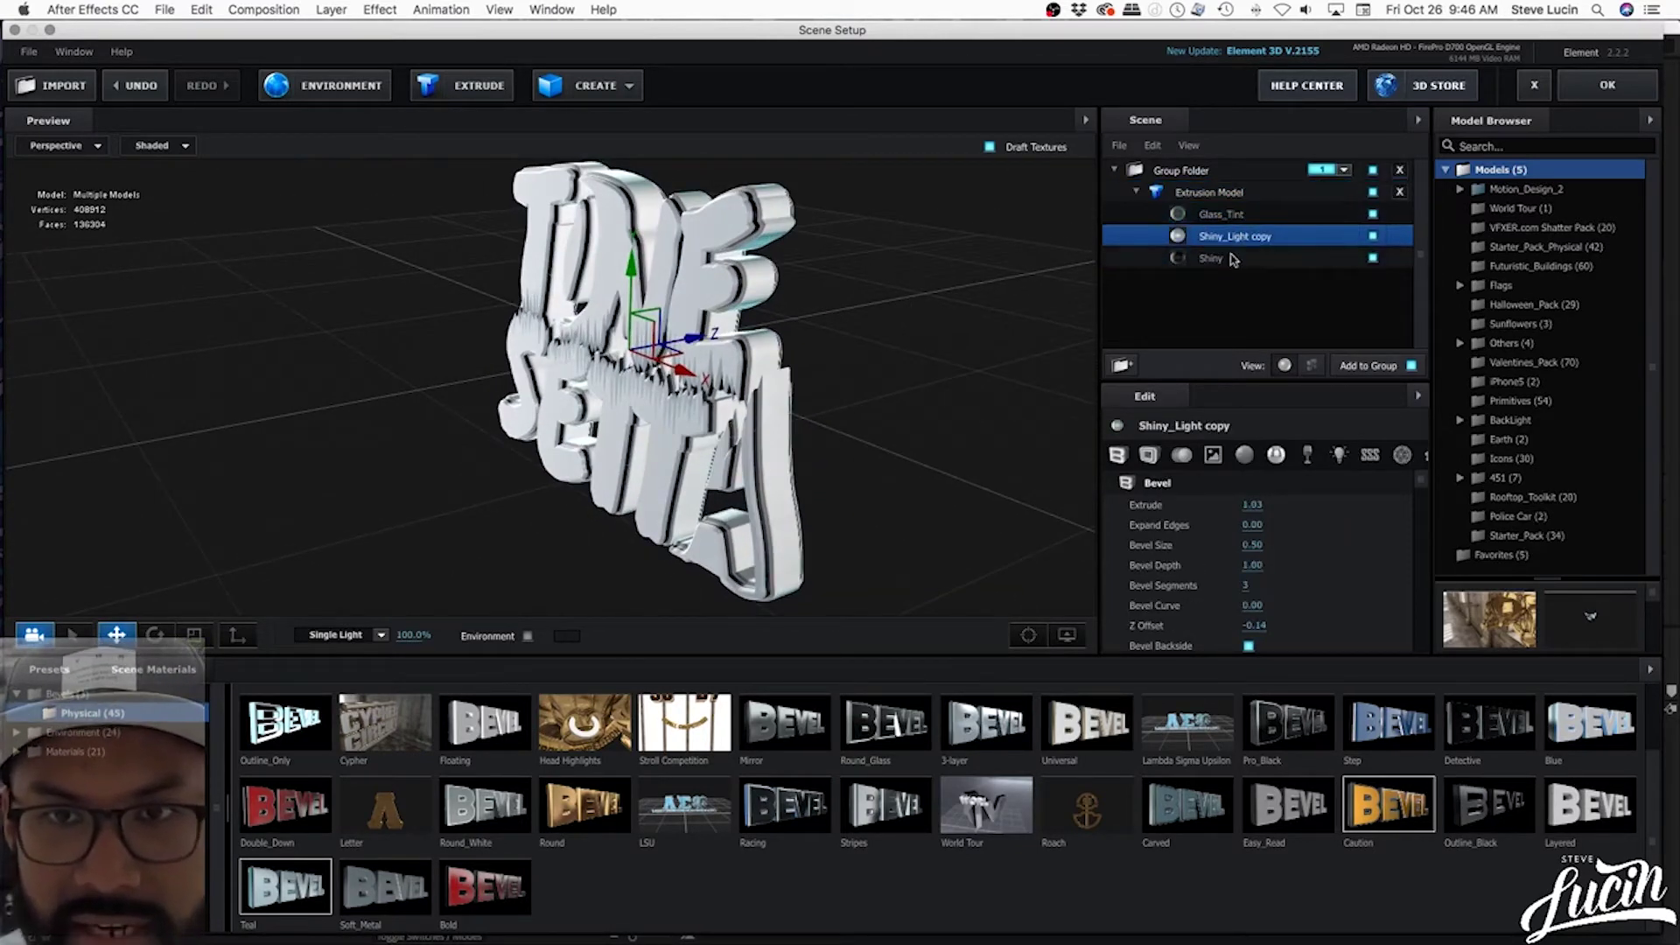
click(1218, 259)
click(1225, 215)
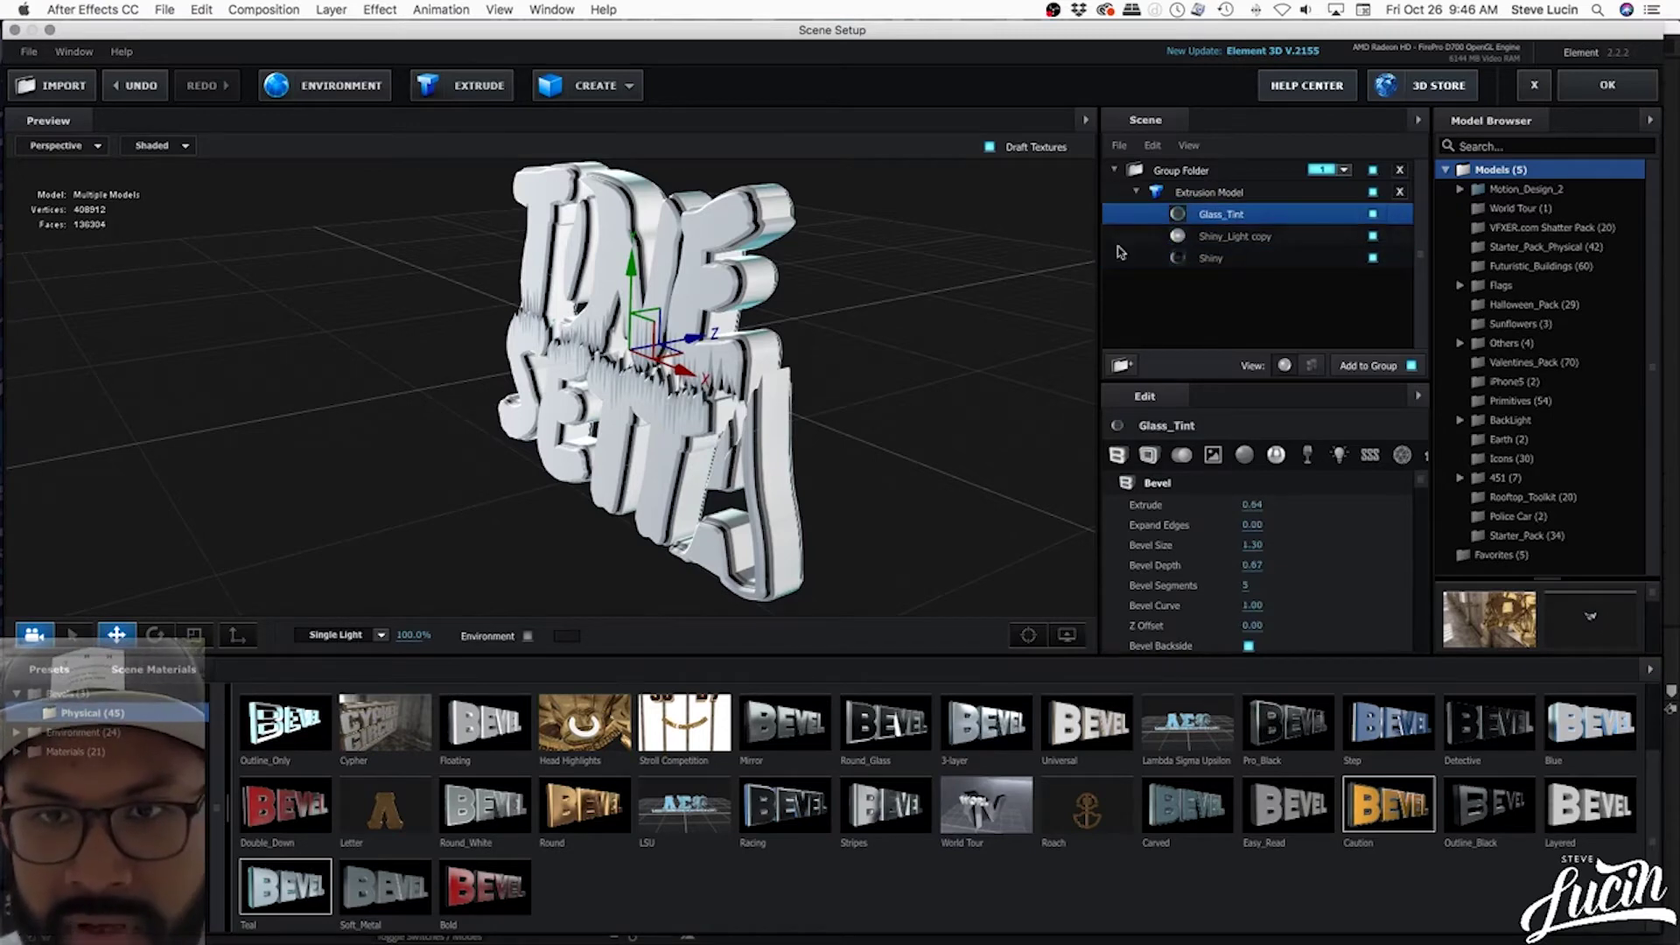
drag(930, 320, 908, 323)
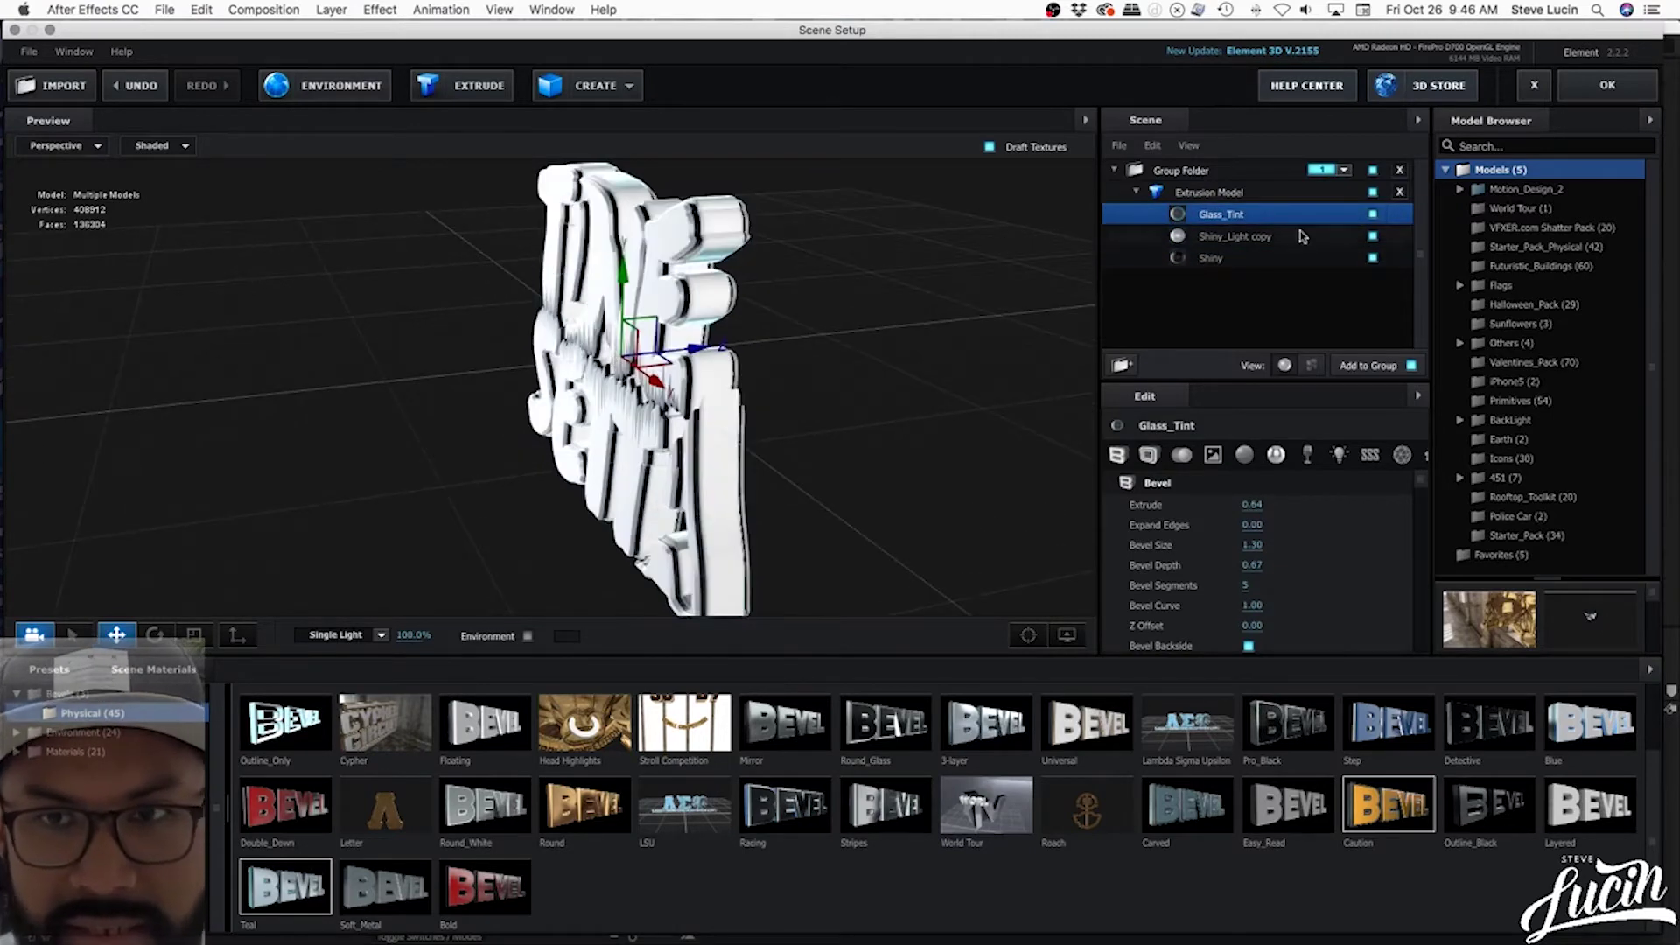
- Toggle each material's visibility to compare, ending on the Shiny material's bevel settings
click(1374, 215)
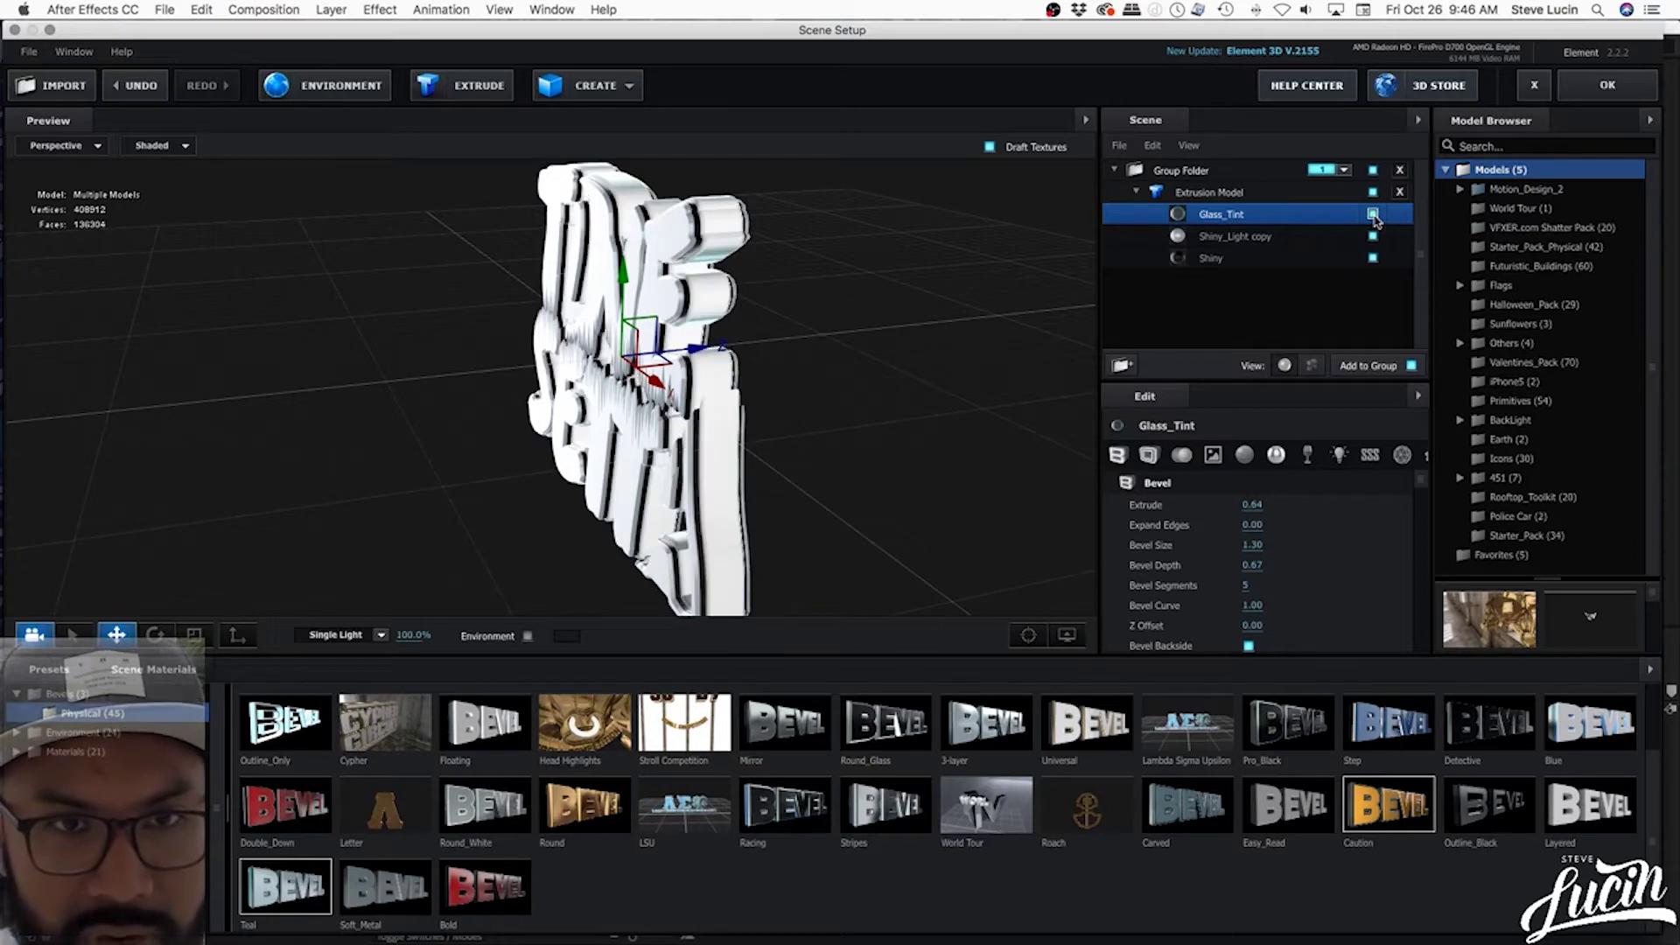
click(1254, 238)
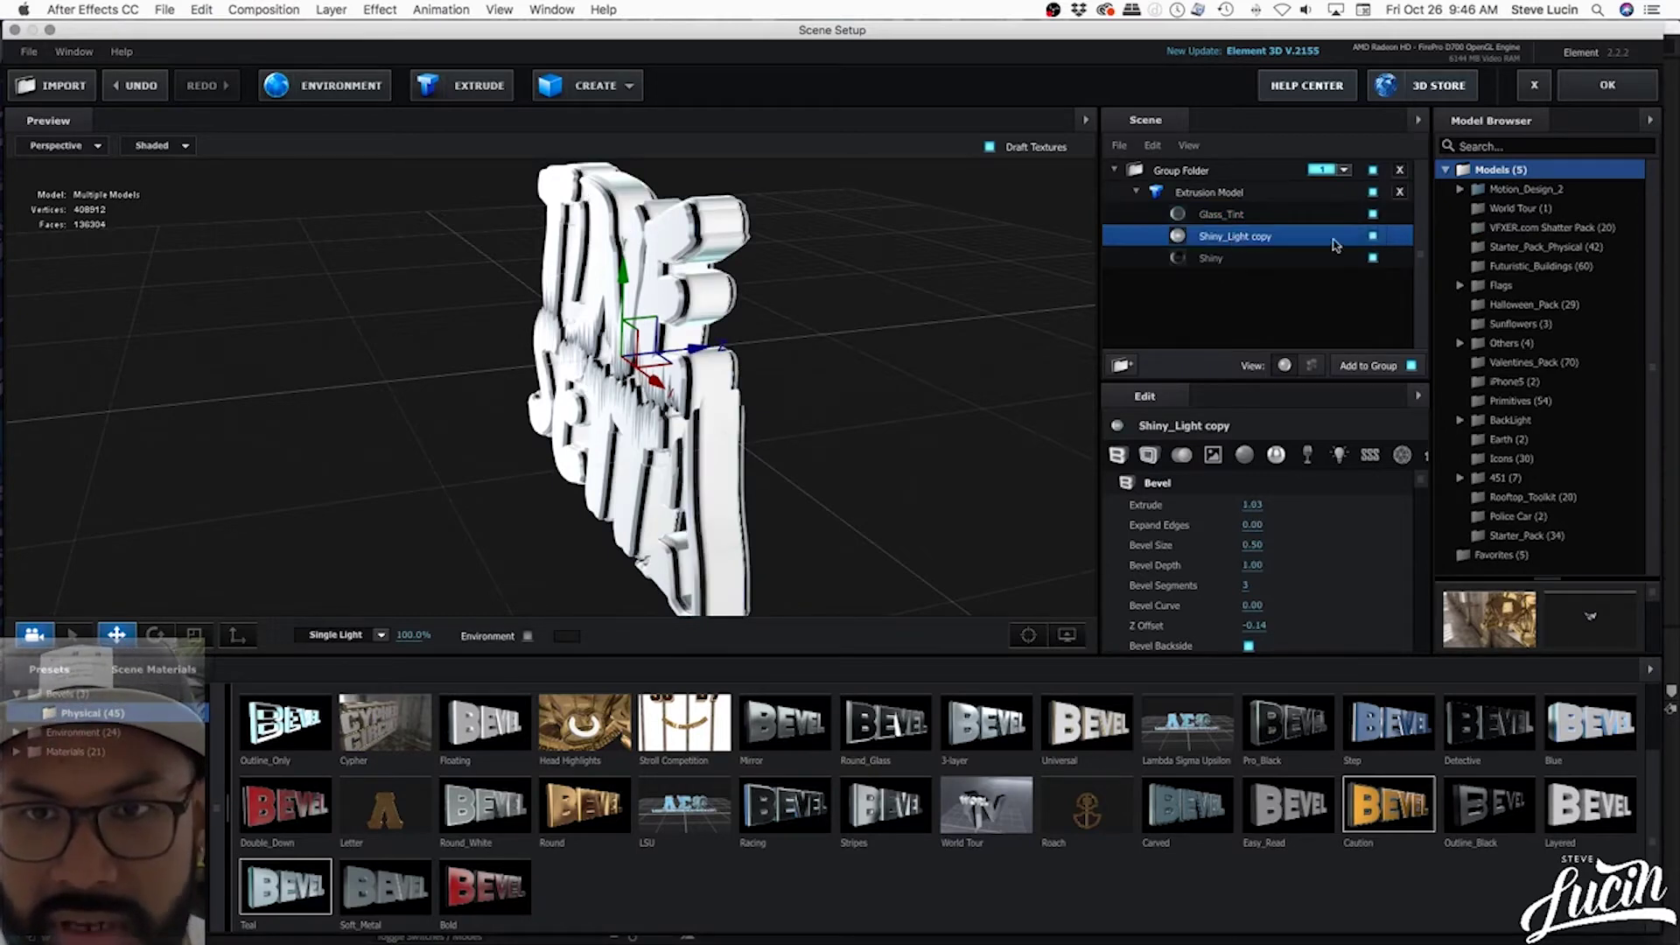
click(1374, 238)
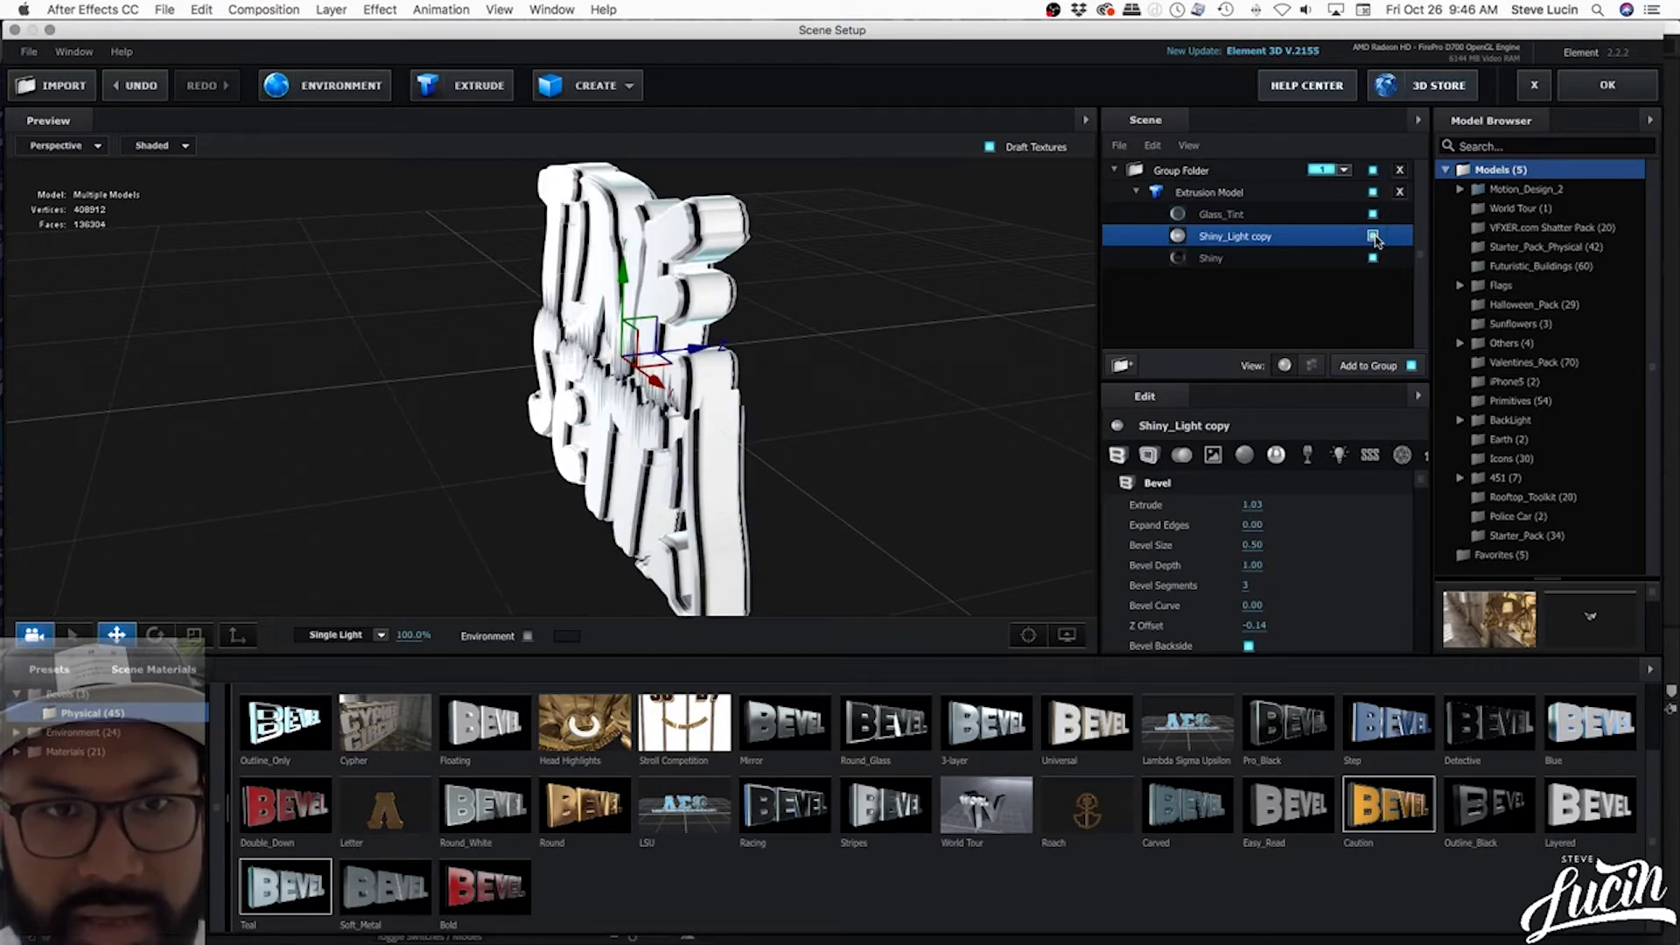
click(1210, 259)
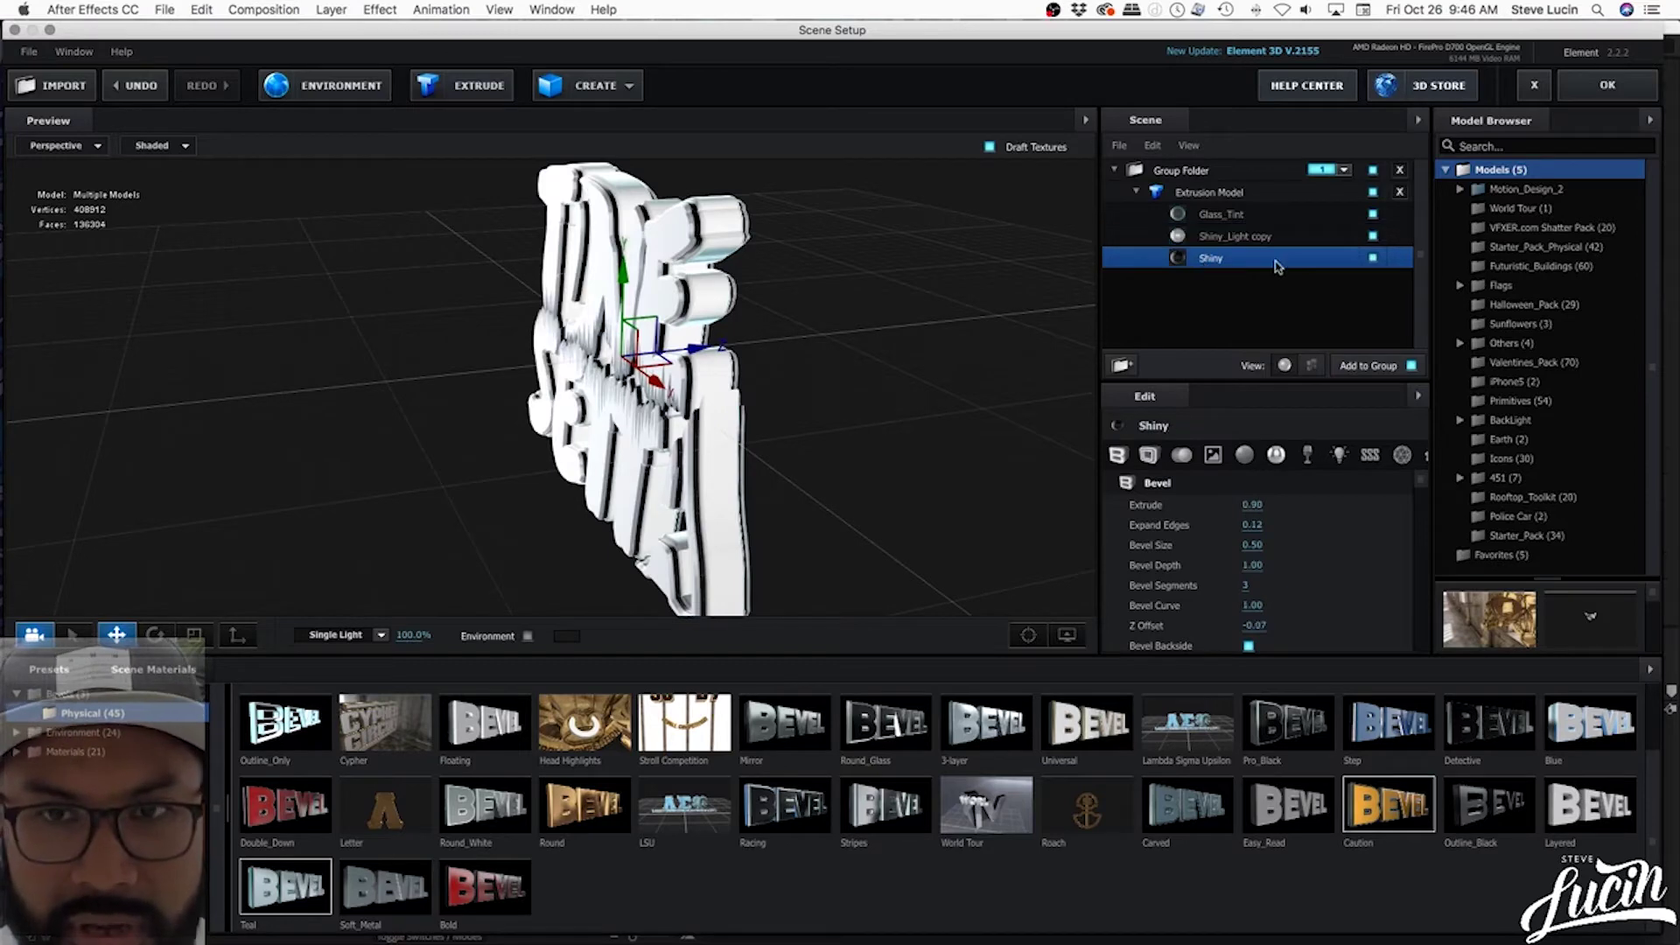
click(1373, 258)
click(1373, 258)
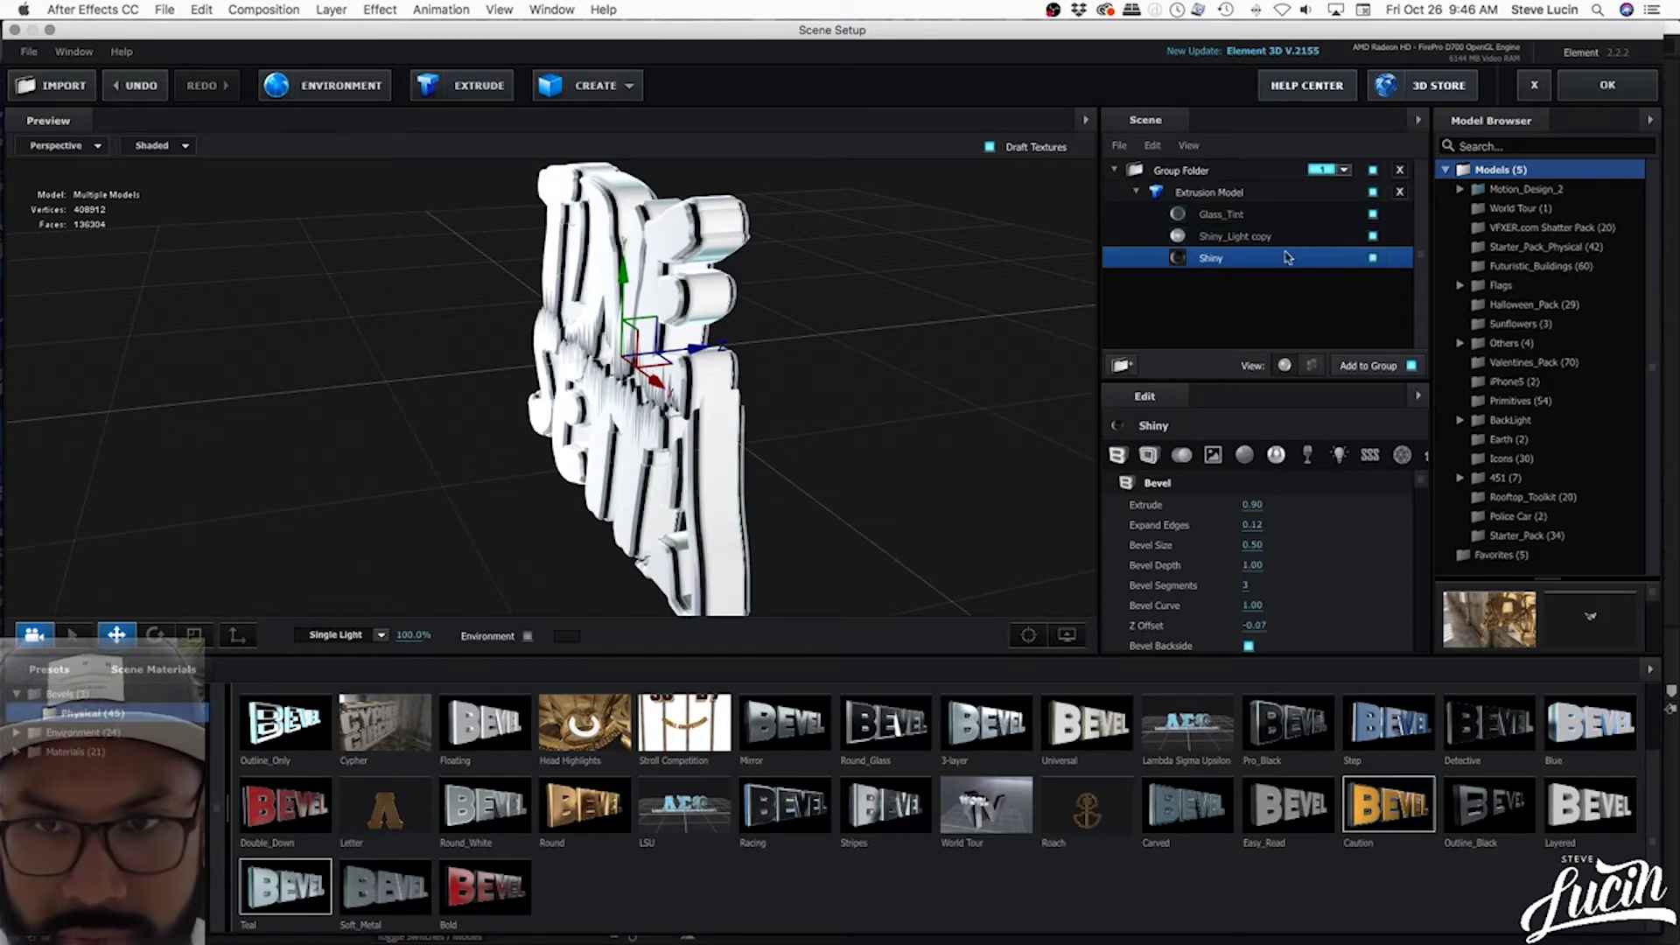
click(1222, 219)
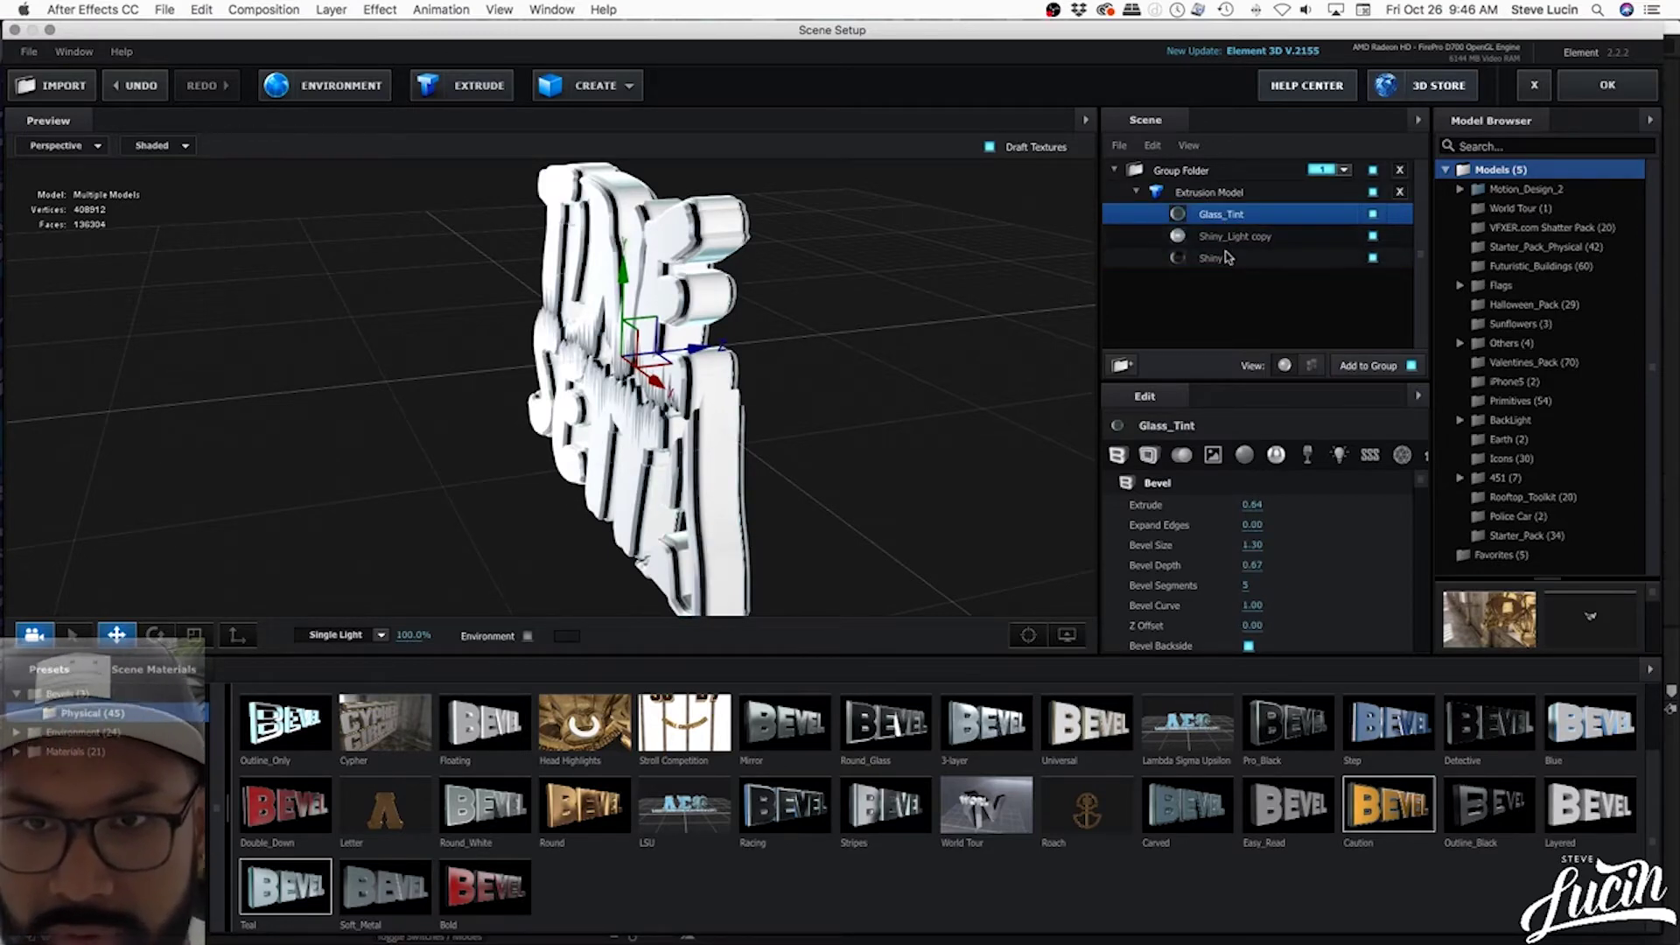
click(1225, 258)
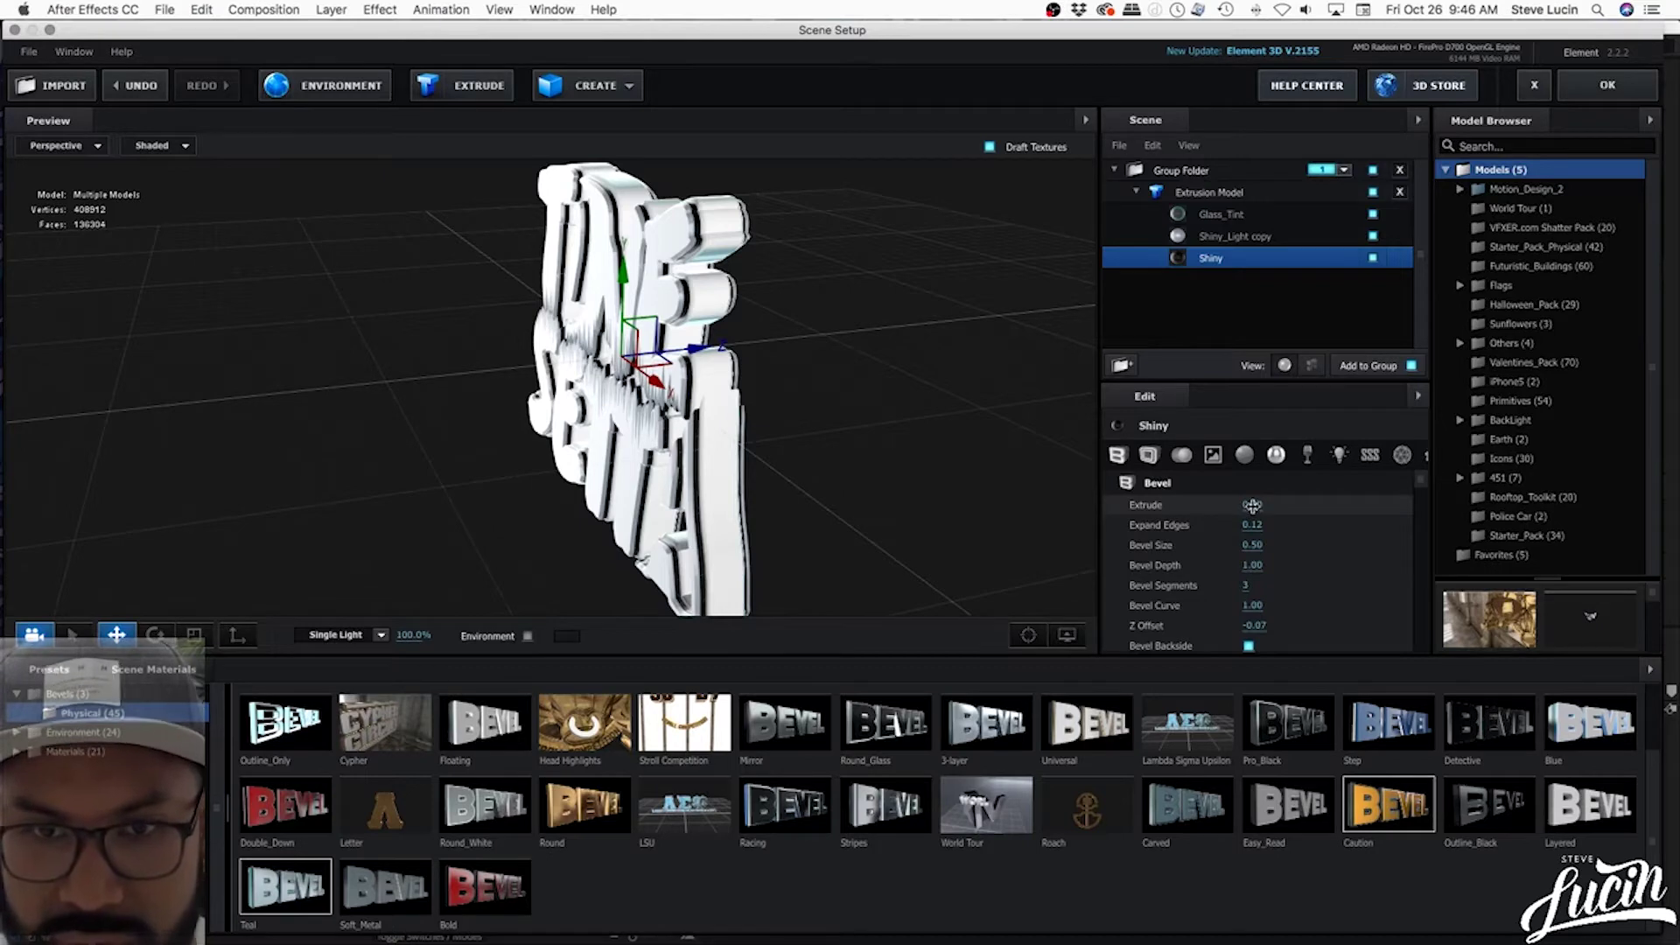
- Increase the Extrude of Shiny to 1.32 and Shiny_Light copy to 1.95, then view the logo front-on
drag(1252, 506, 1291, 497)
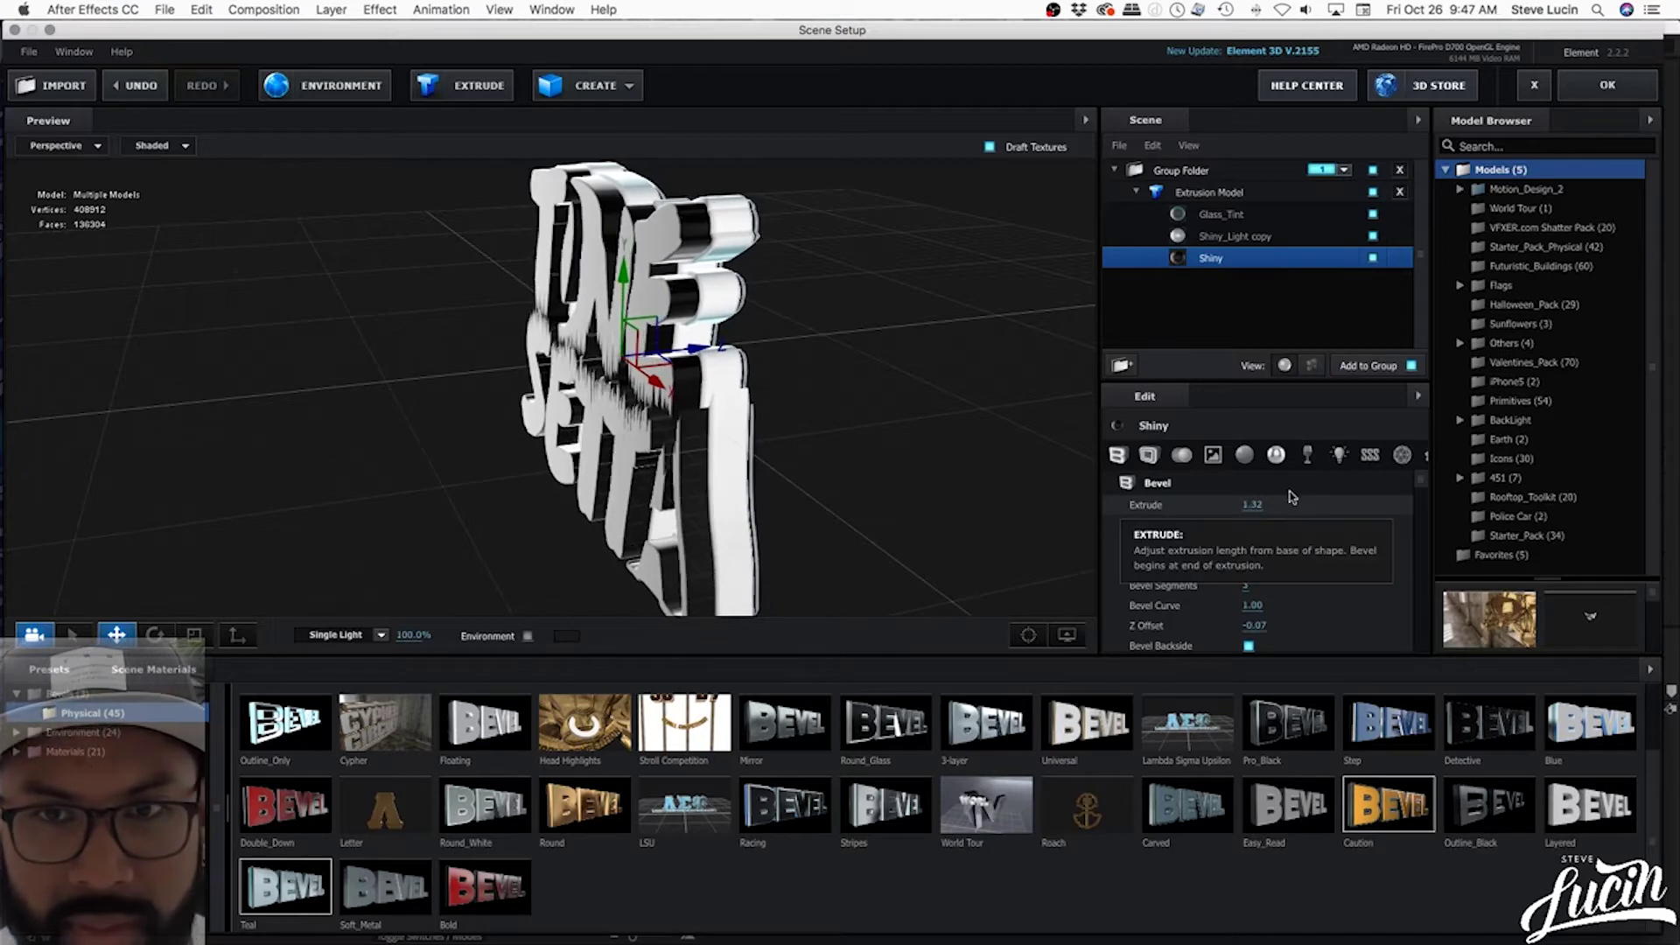
click(1239, 237)
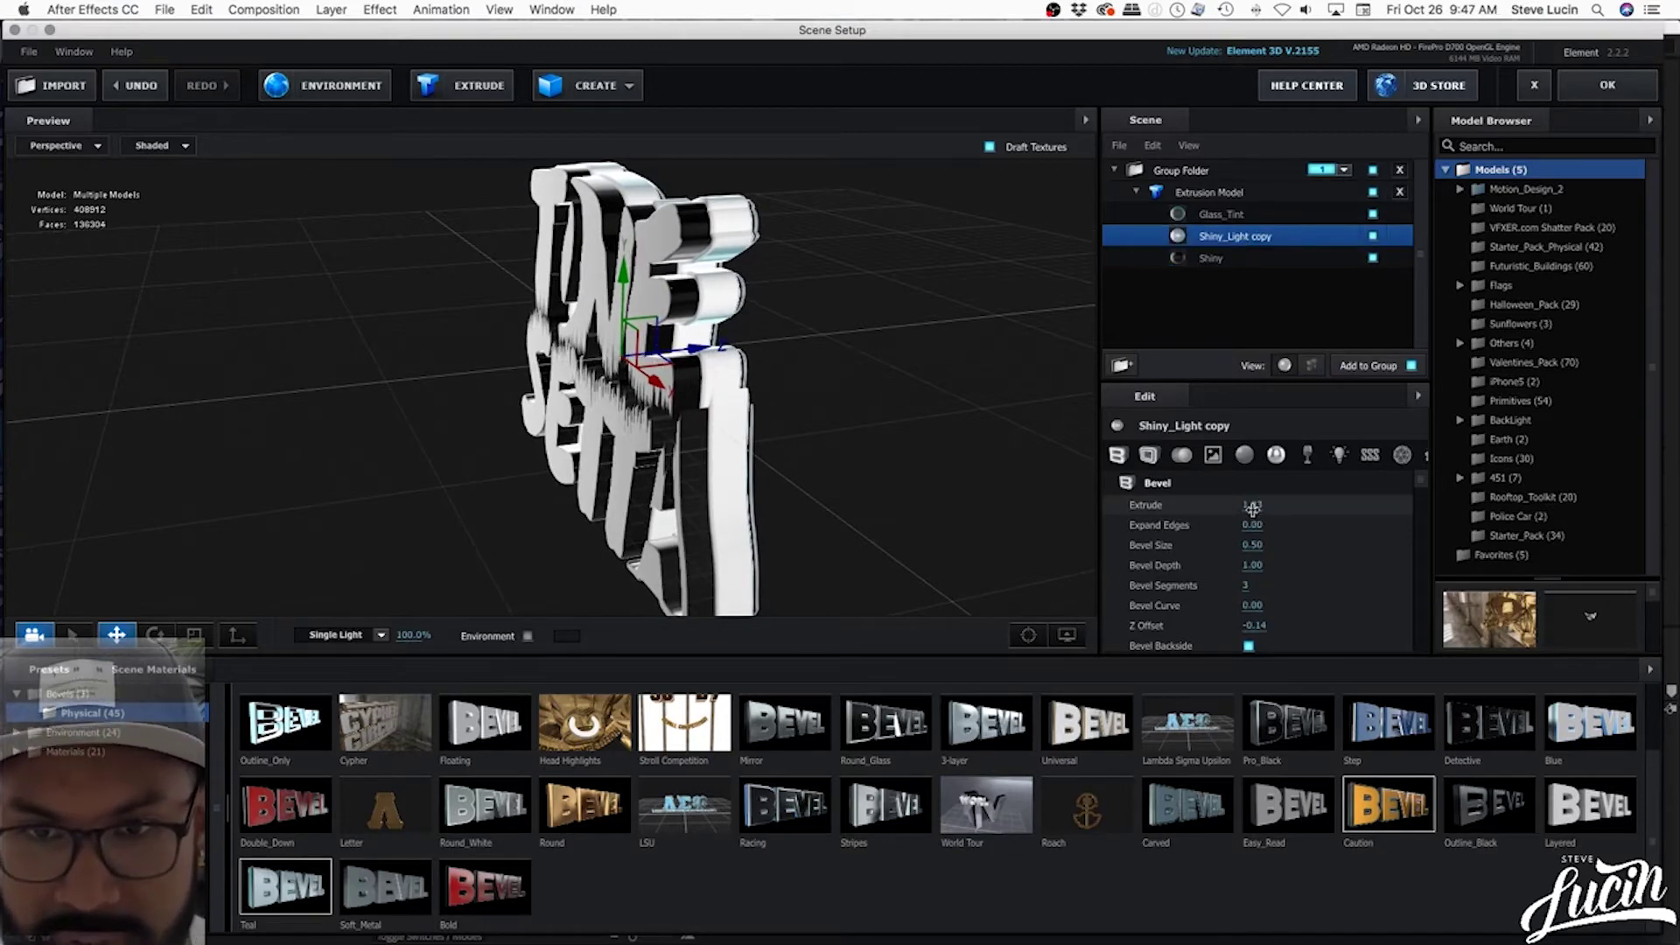
drag(1313, 506, 1326, 505)
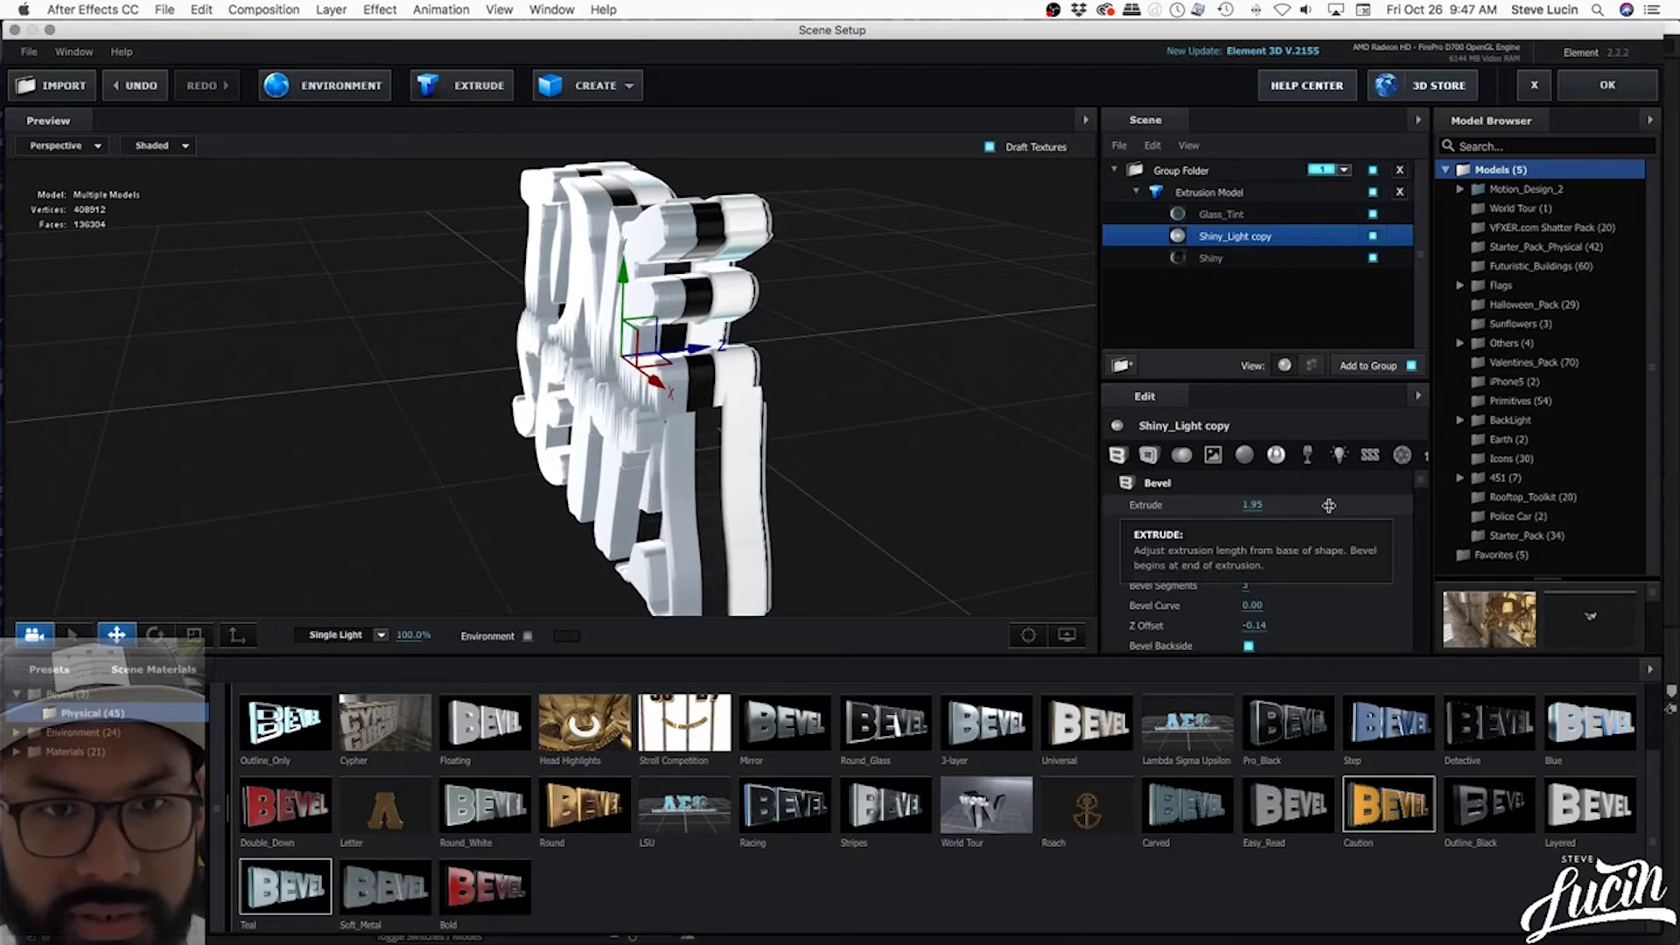
drag(838, 407, 953, 383)
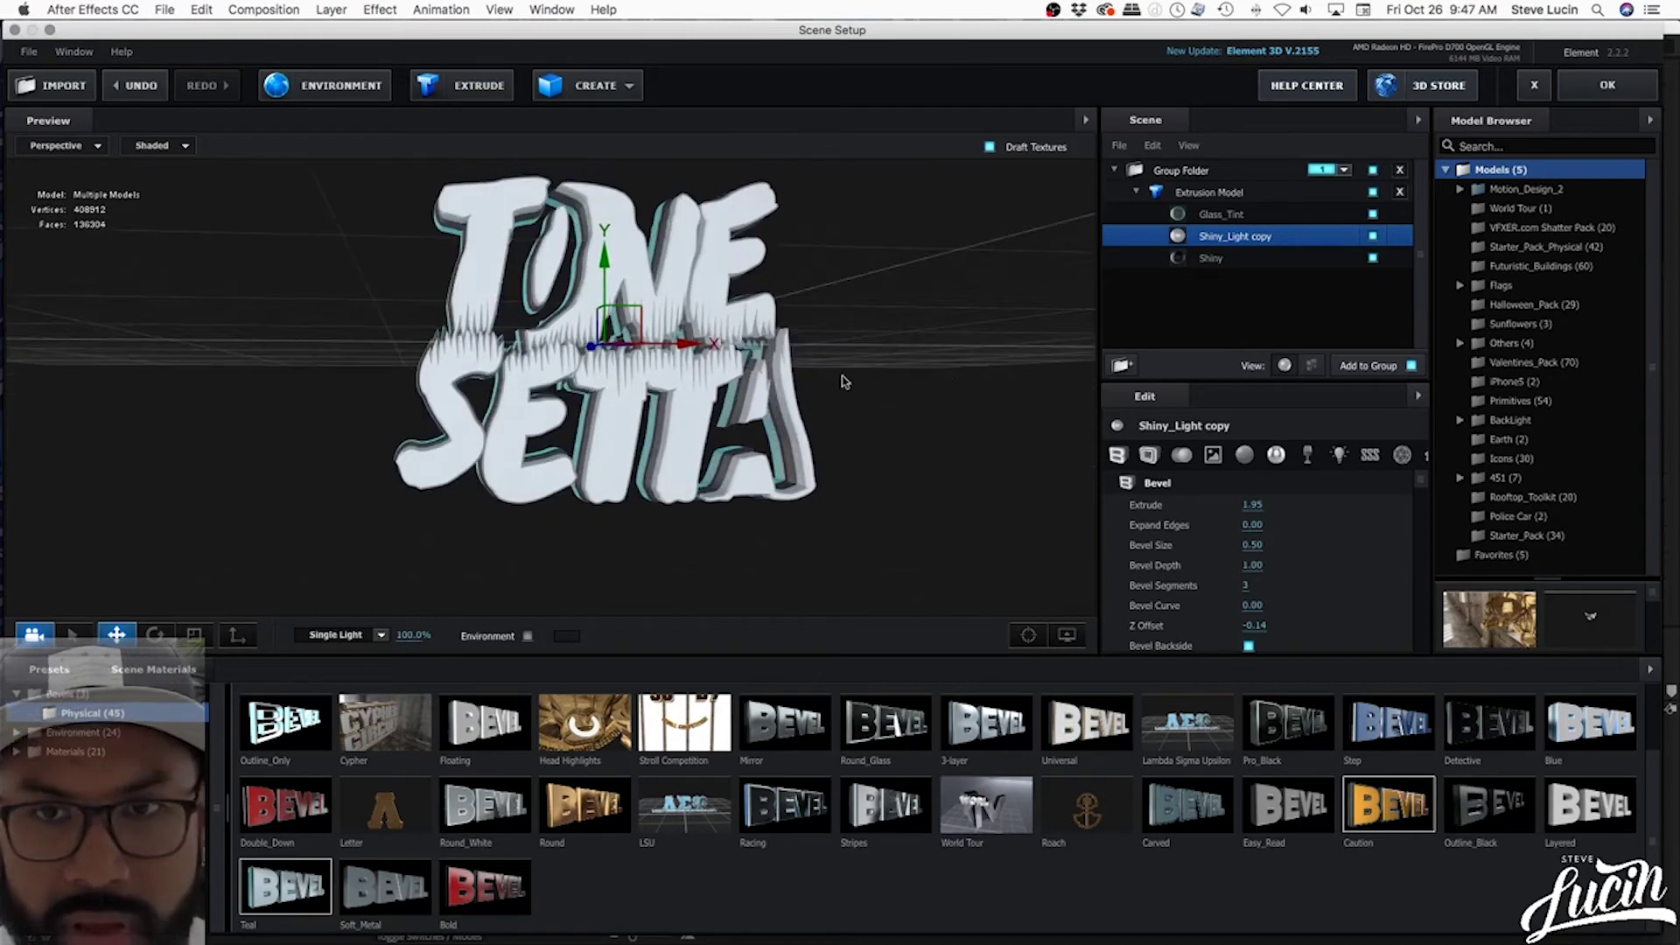
mouse_move(843, 379)
mouse_down()
mouse_move(881, 408)
mouse_move(832, 393)
mouse_up()
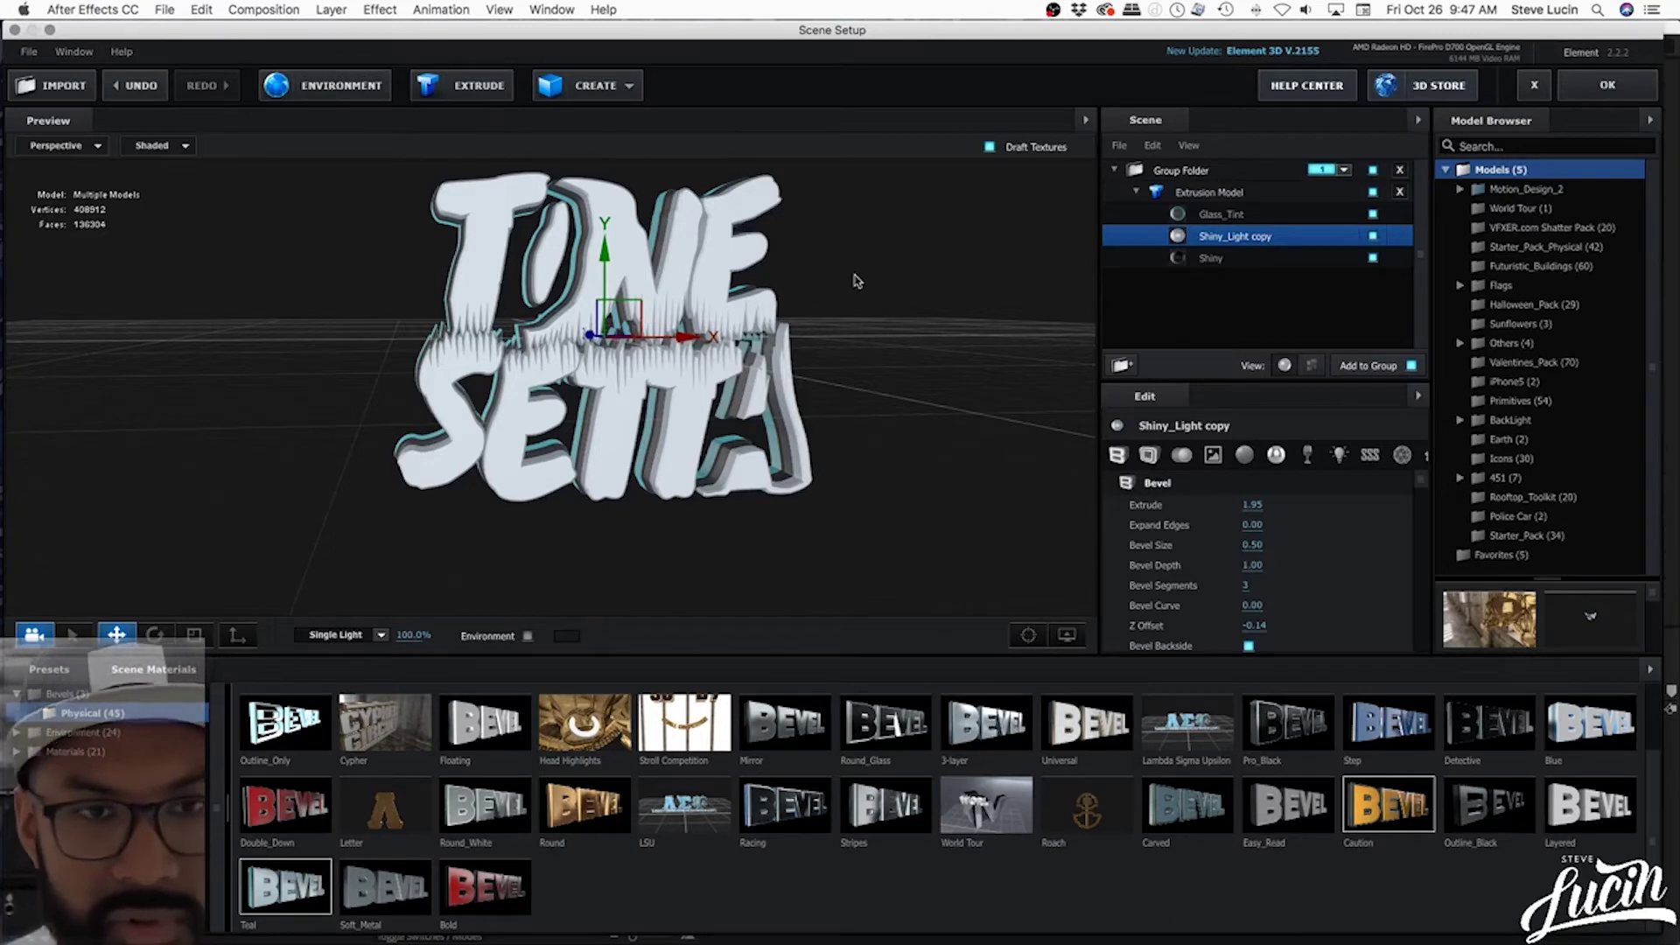
- Browse for a new environment texture in DJ Tone Setta > 01-Tone Setta Branding > Effects
click(337, 85)
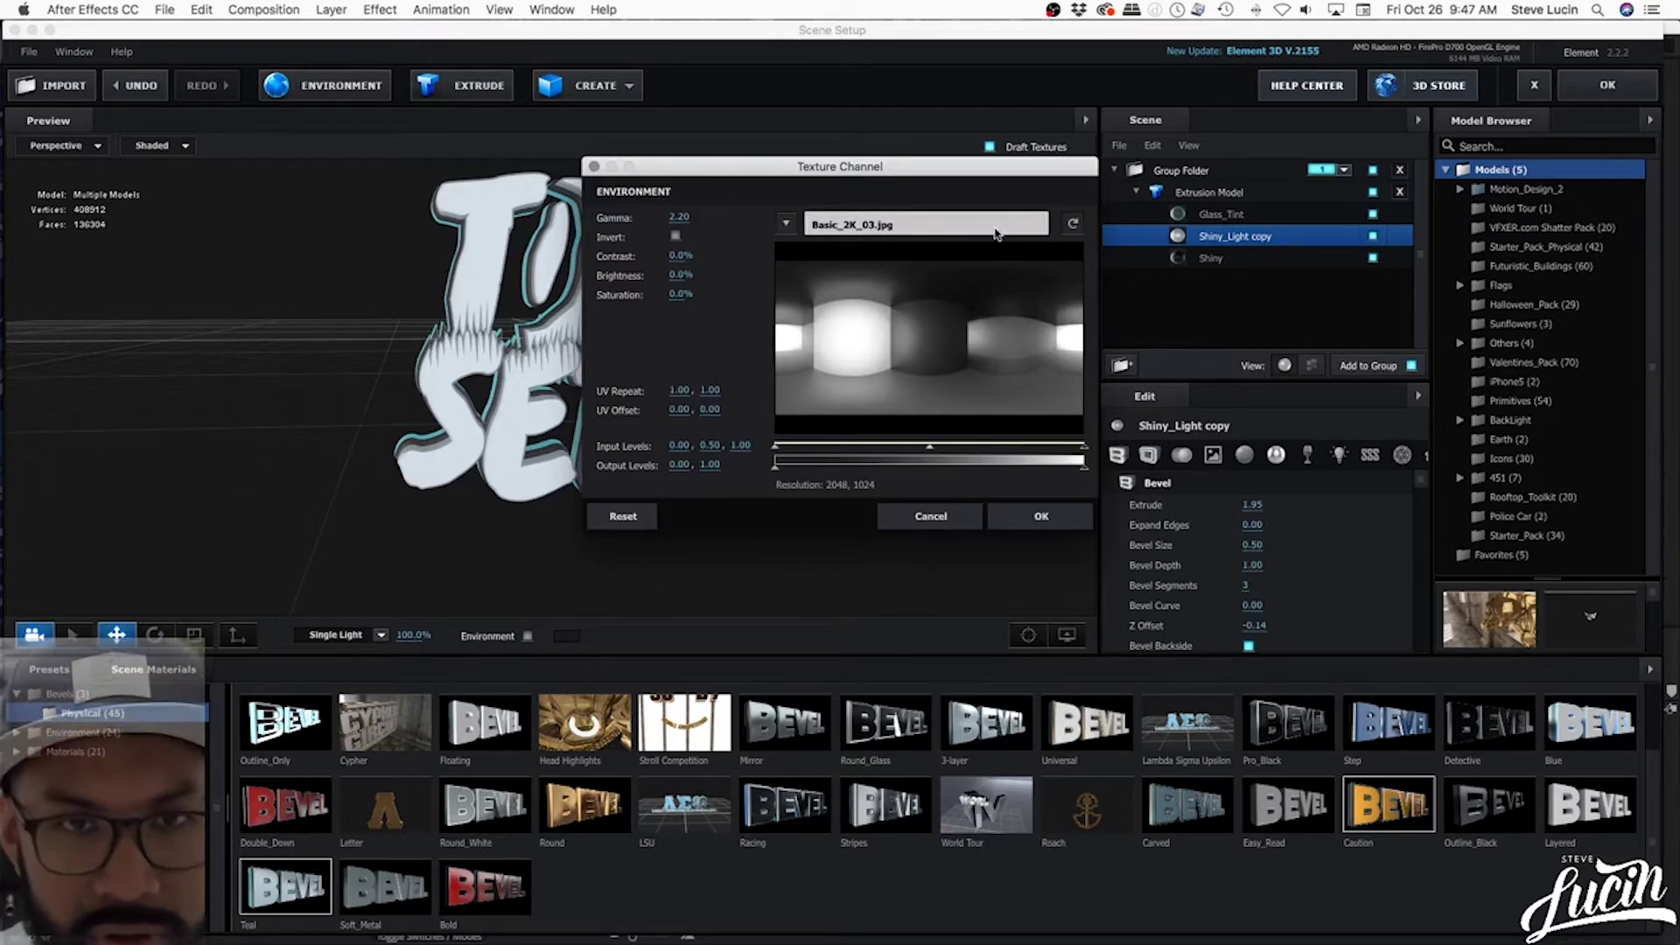
click(893, 226)
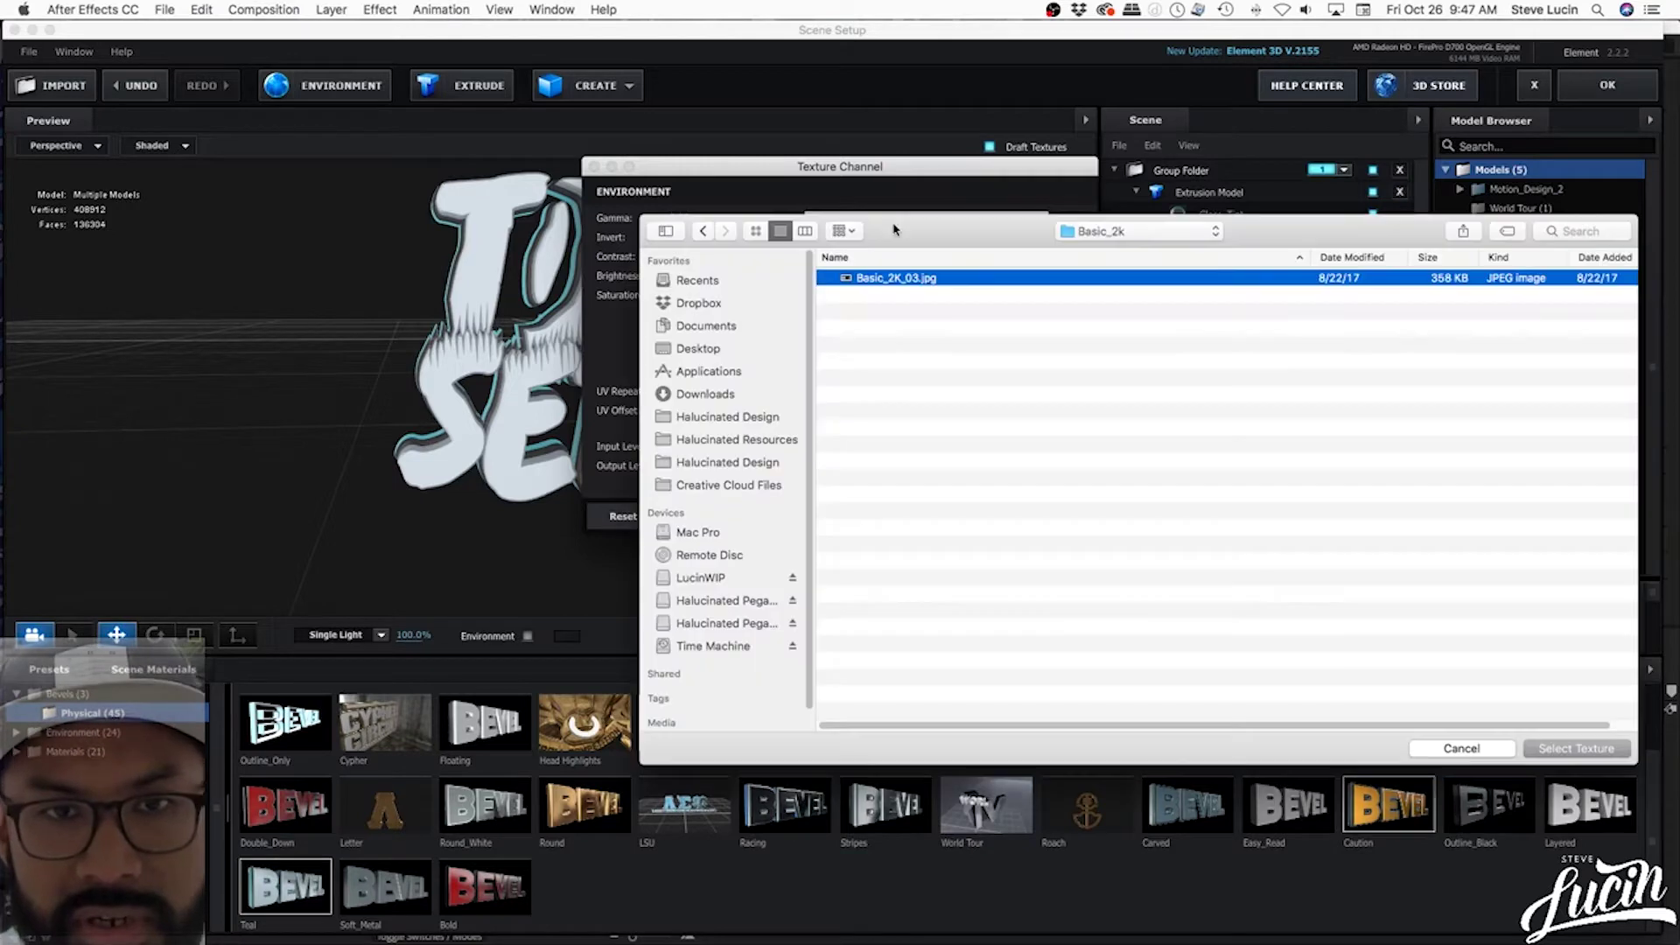
click(1119, 233)
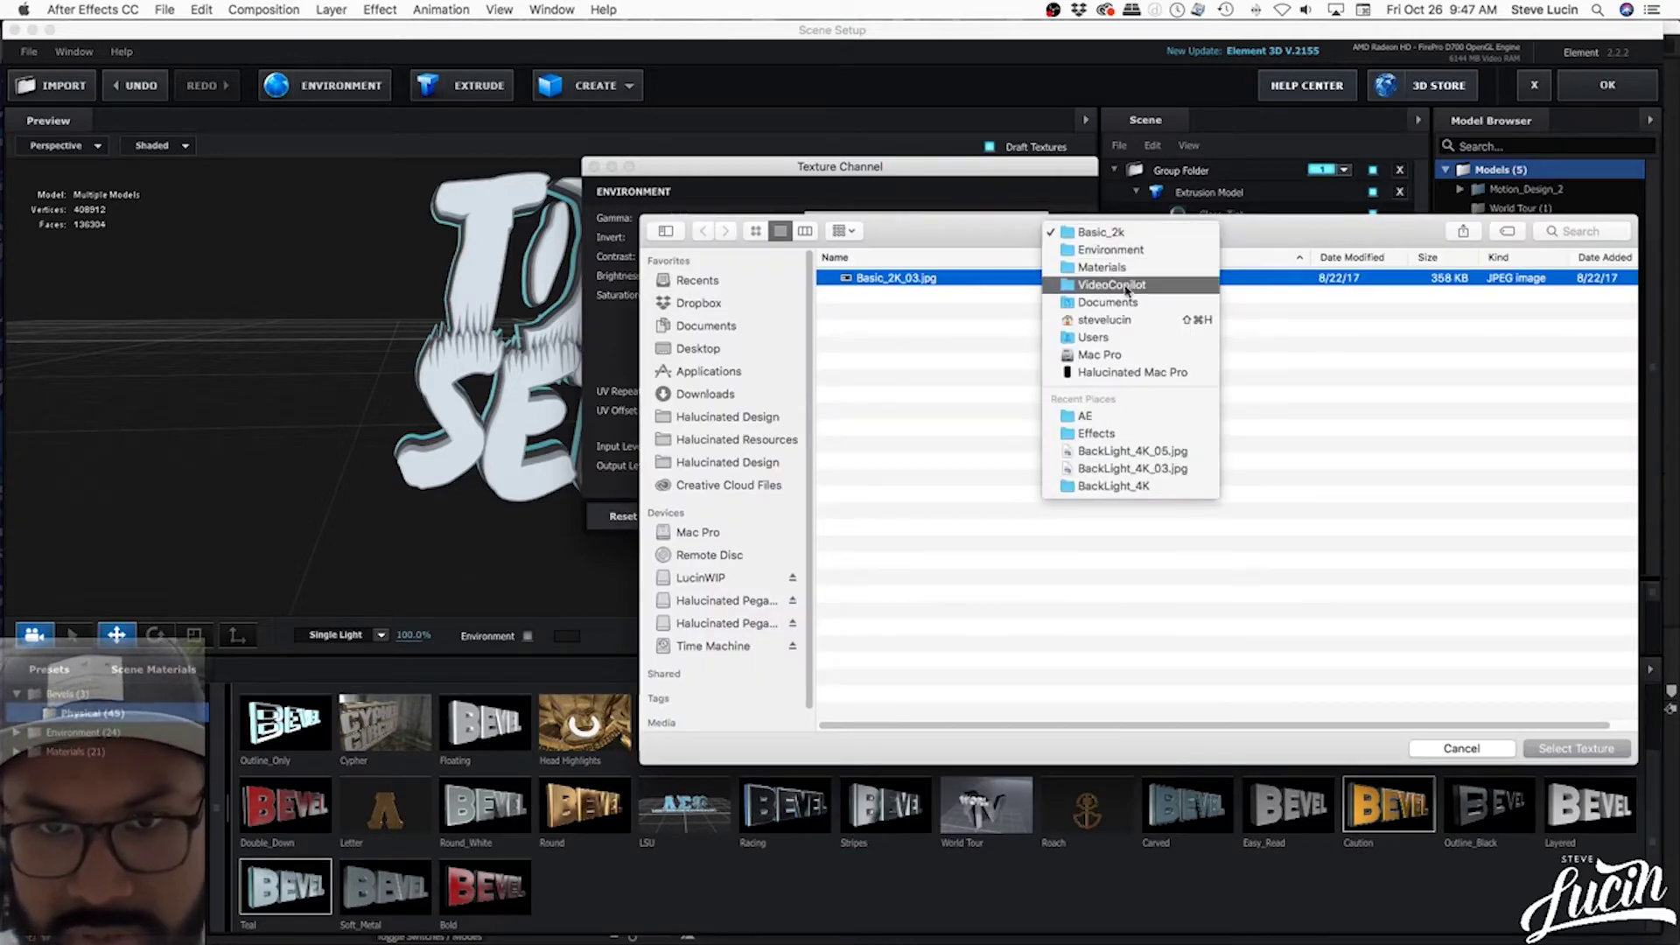
click(875, 465)
click(704, 578)
double_click(922, 278)
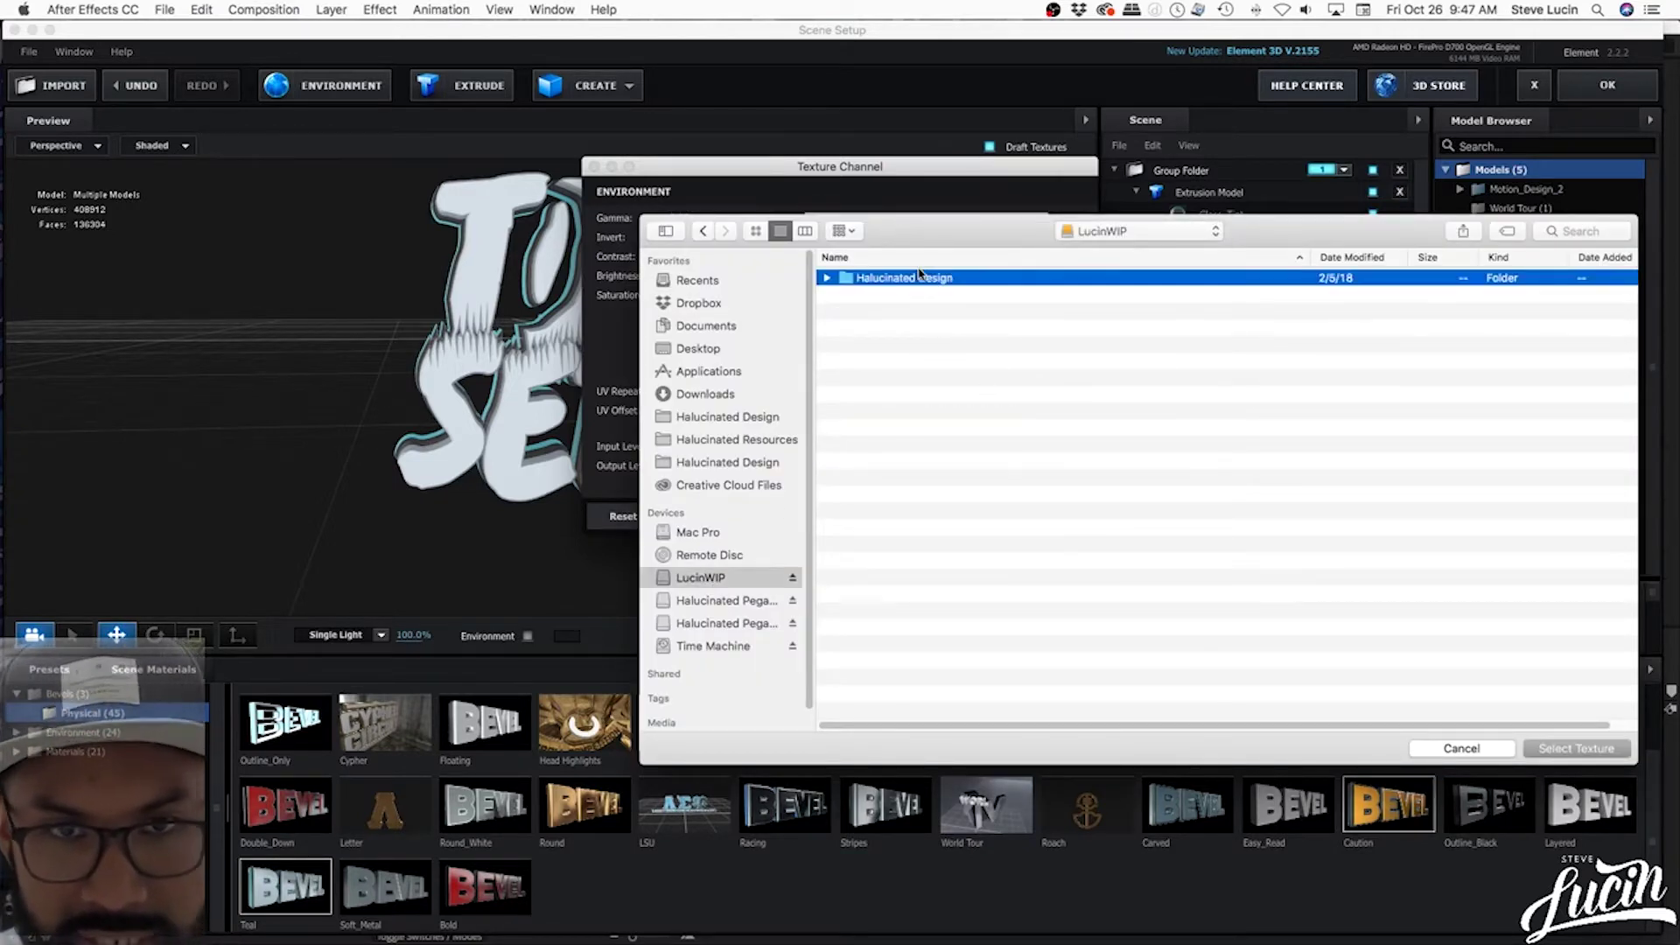
double_click(891, 378)
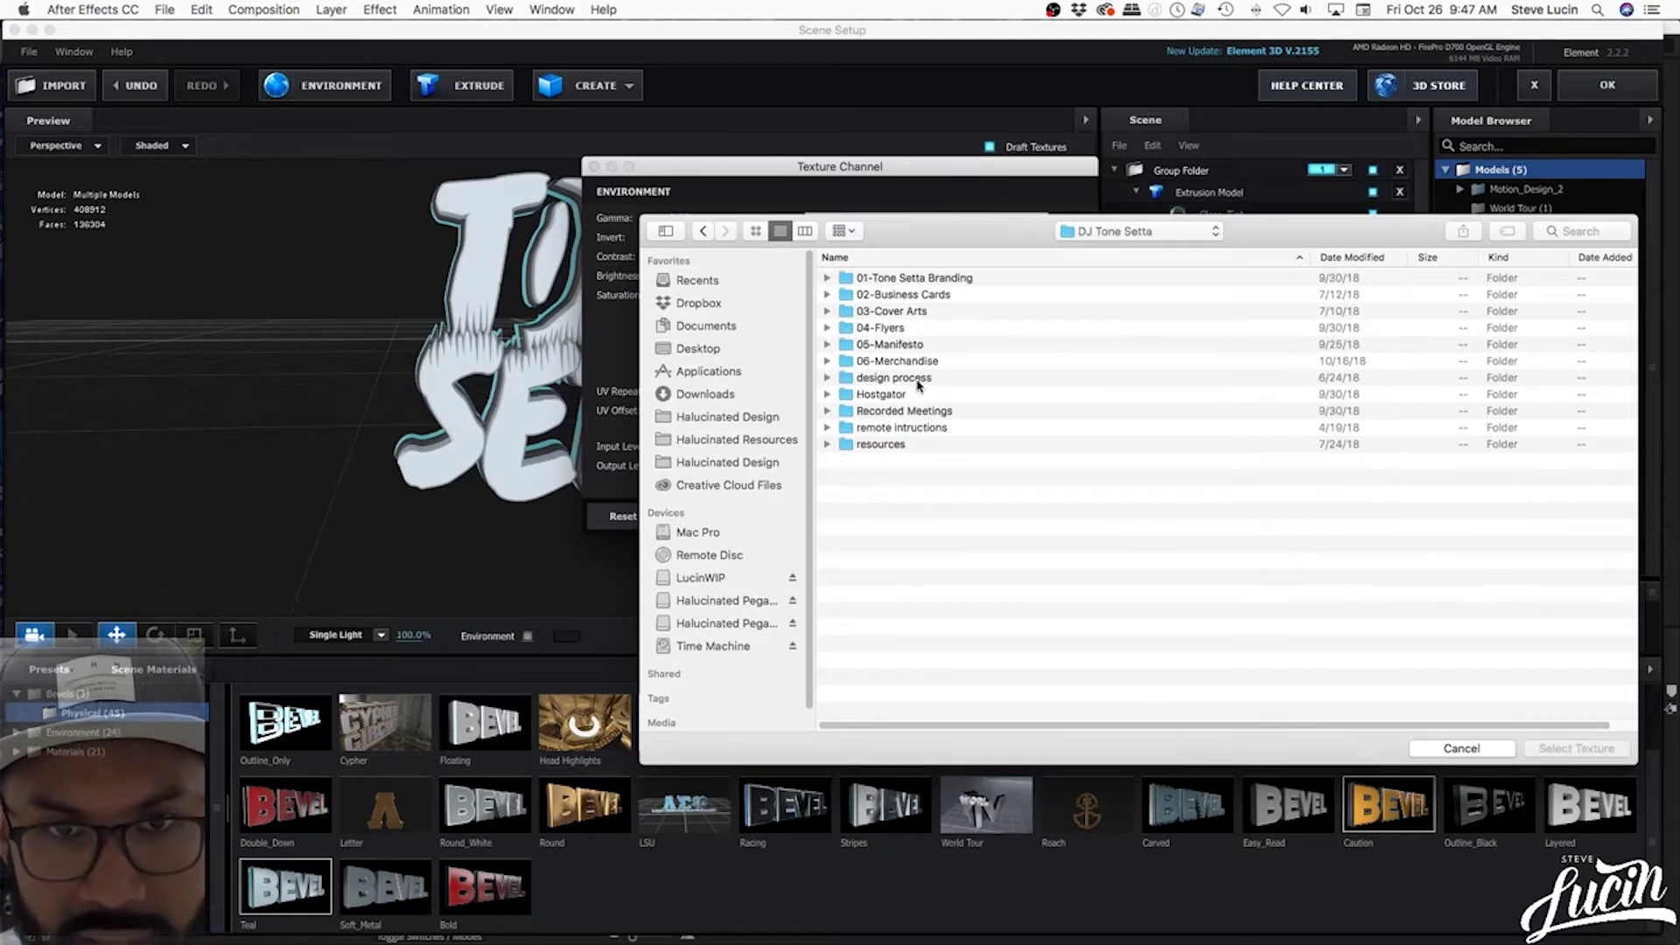
click(935, 283)
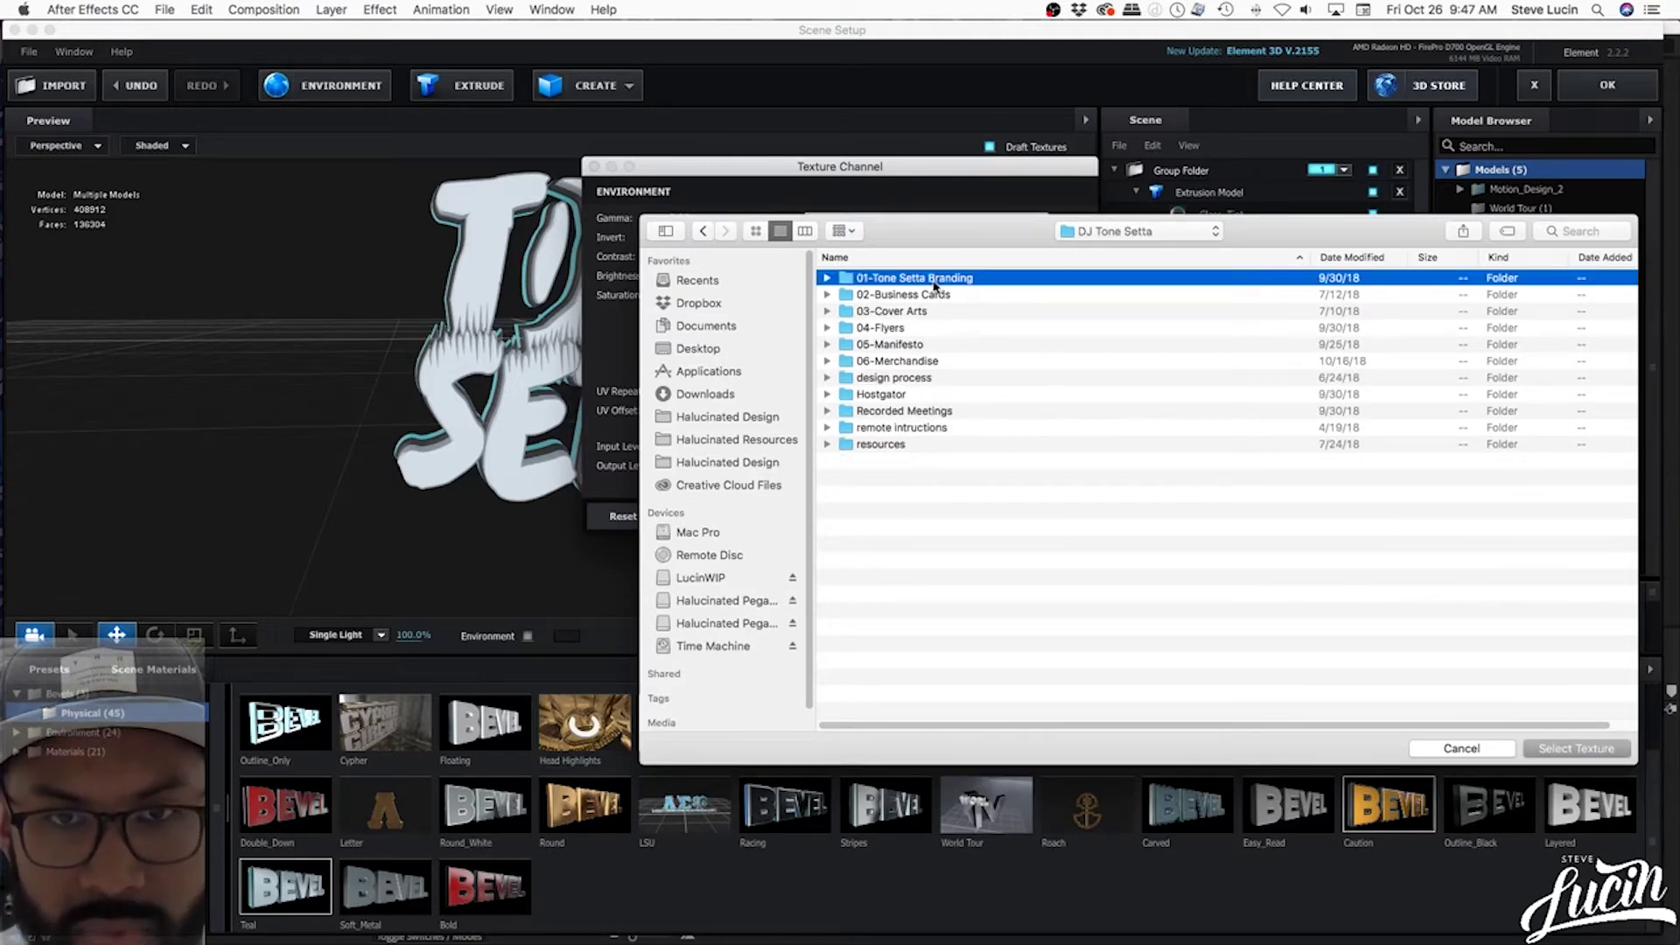
double_click(934, 280)
click(898, 281)
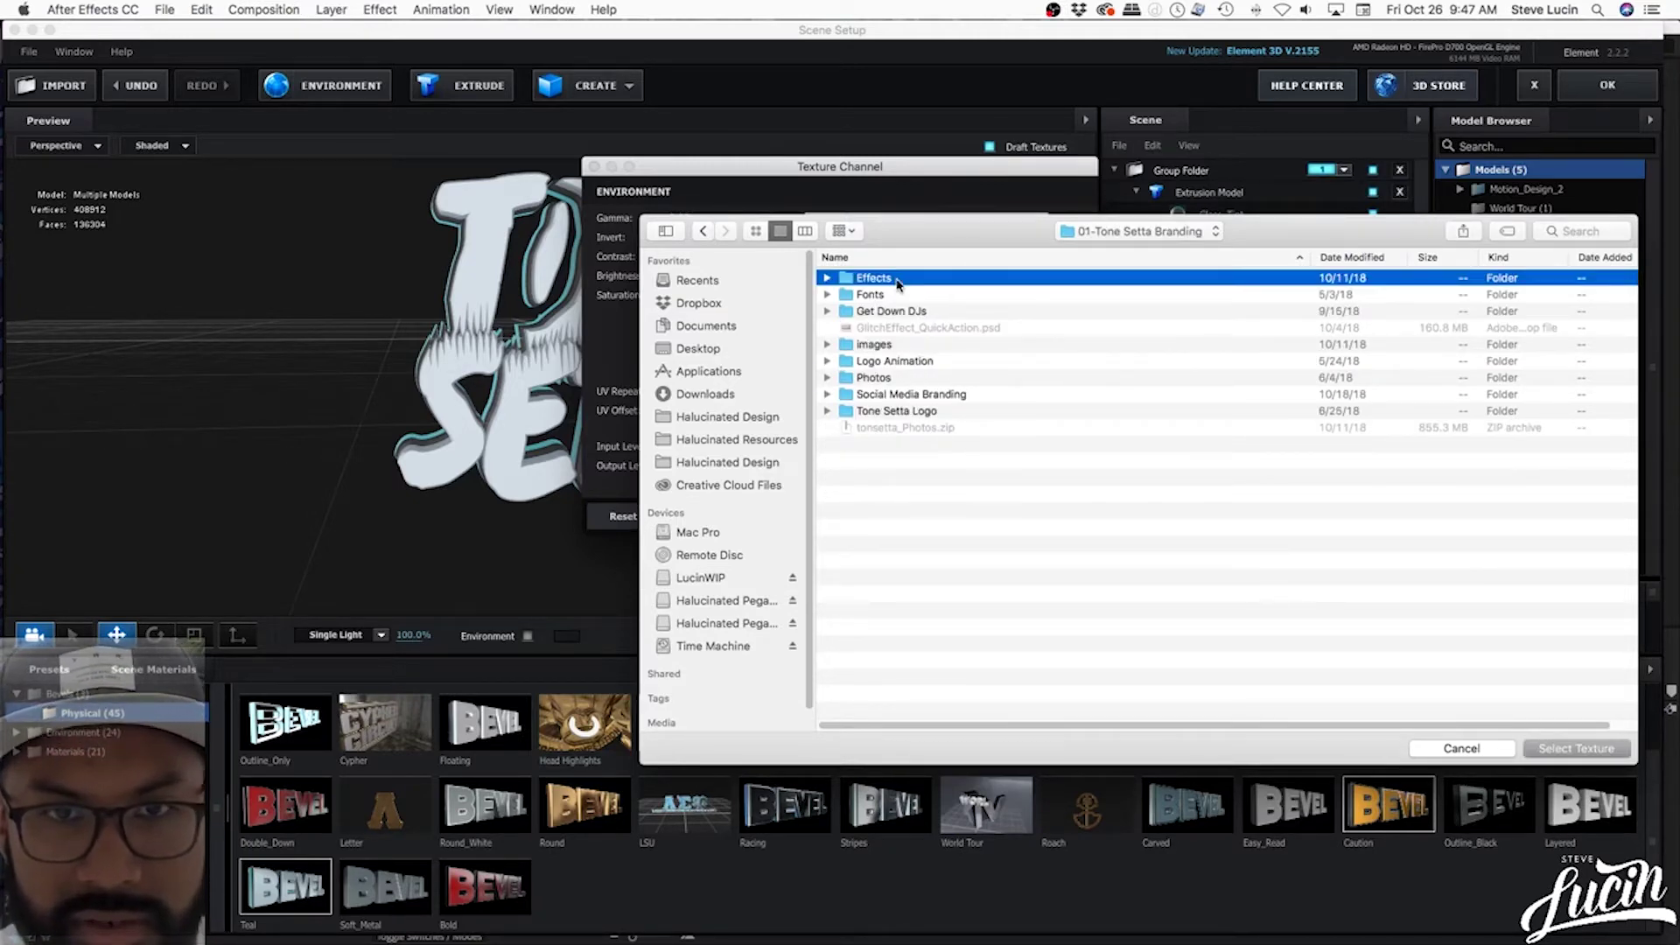
double_click(906, 280)
- Preview and load glitch_nyc_v2.jpg as the environment texture, then check the reflections
click(926, 282)
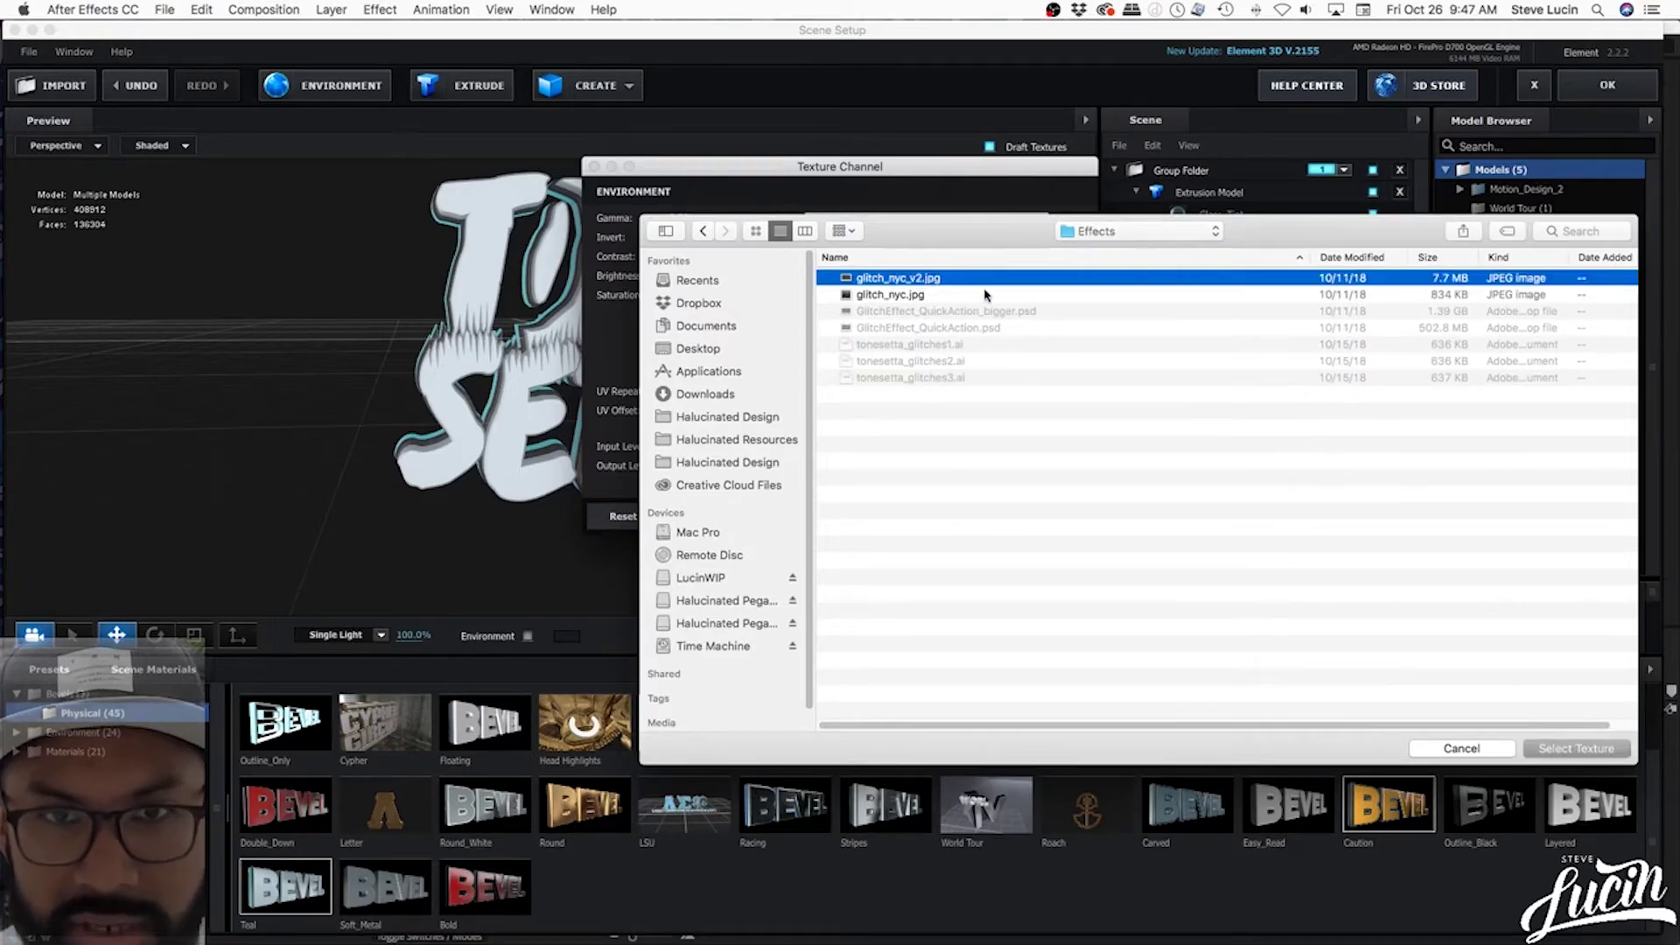
key(space)
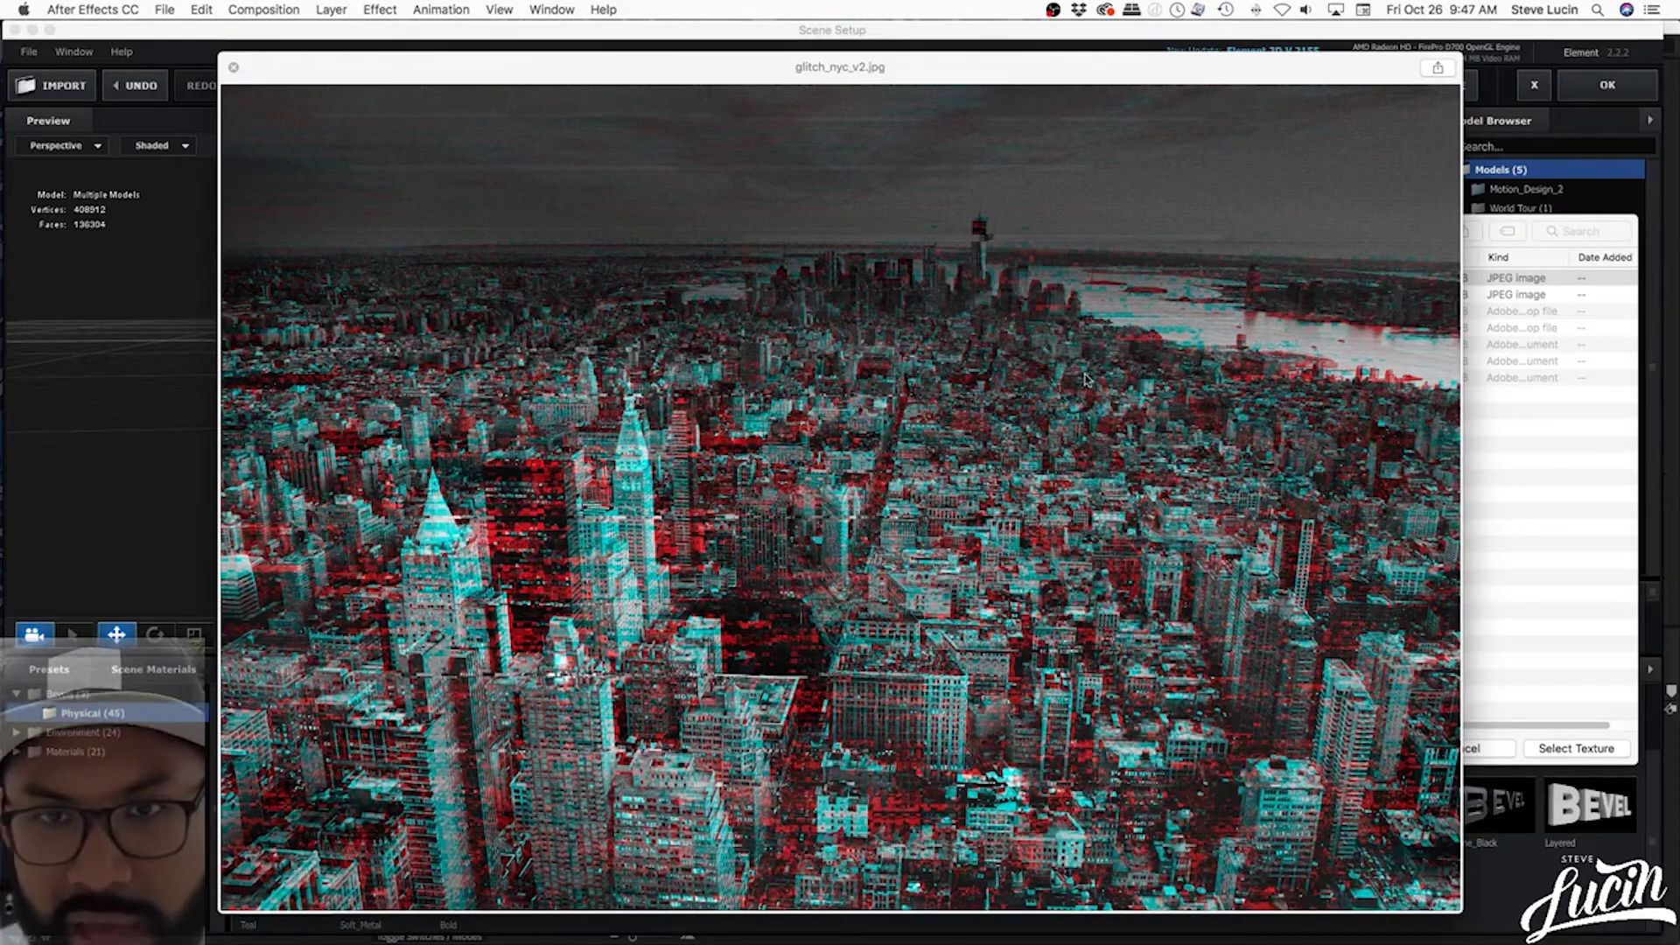
key(space)
click(1595, 750)
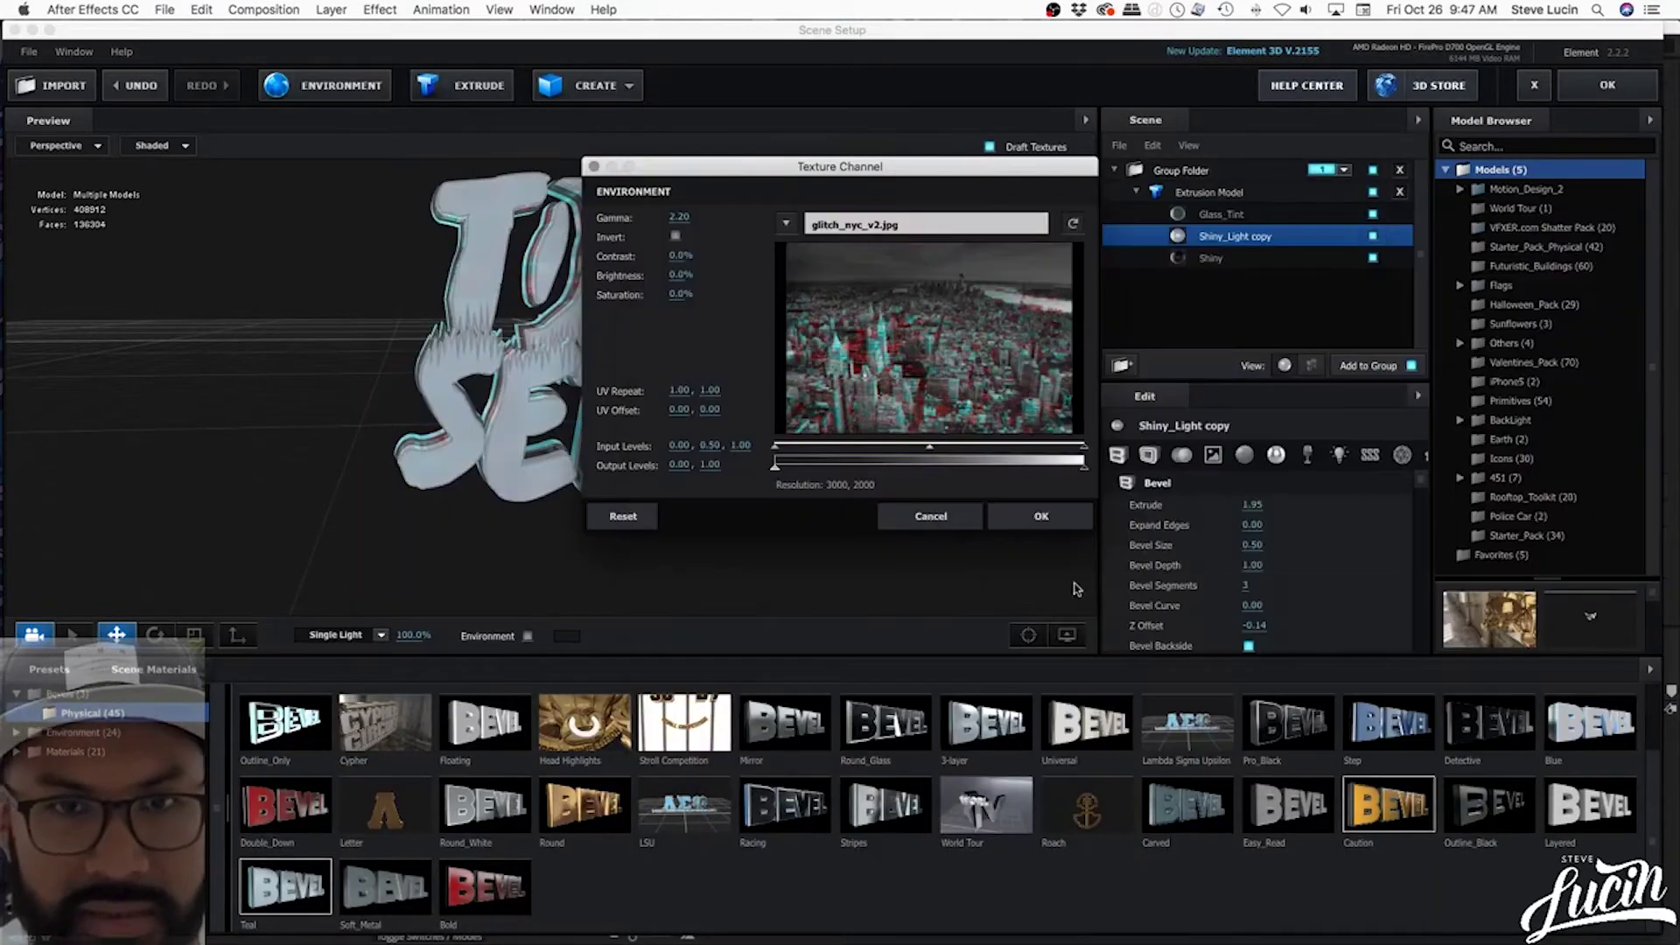
click(1025, 518)
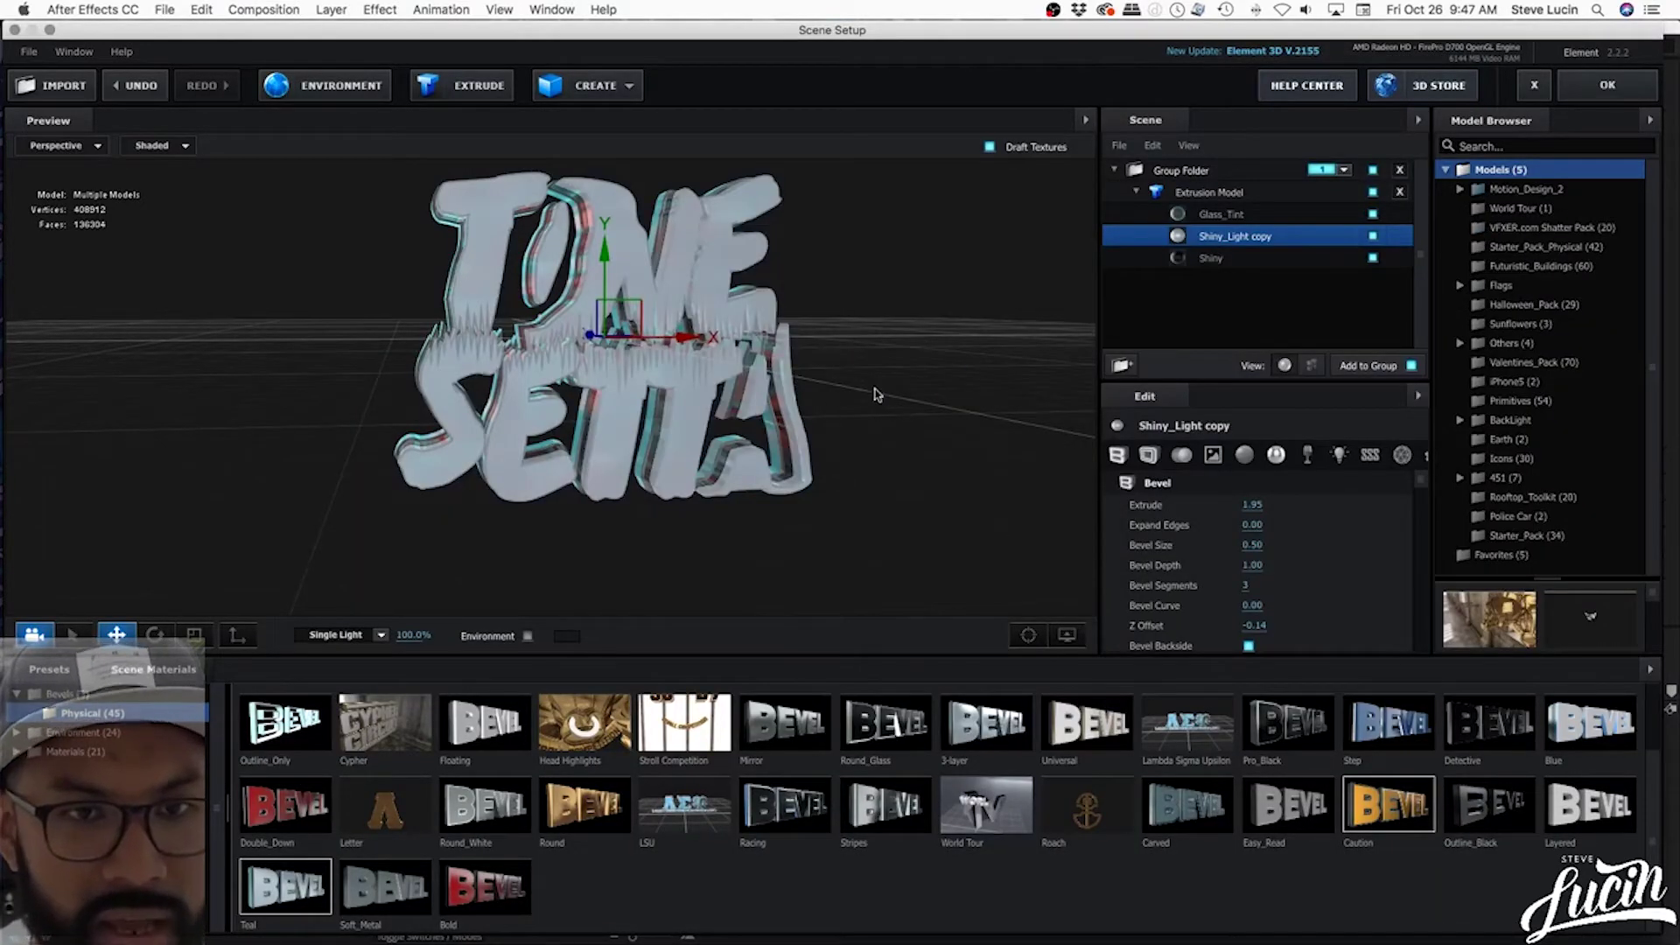
mouse_move(877, 394)
mouse_down()
mouse_move(844, 413)
mouse_move(707, 403)
mouse_move(937, 401)
mouse_move(1009, 379)
mouse_move(960, 406)
mouse_move(848, 397)
mouse_move(893, 386)
mouse_up()
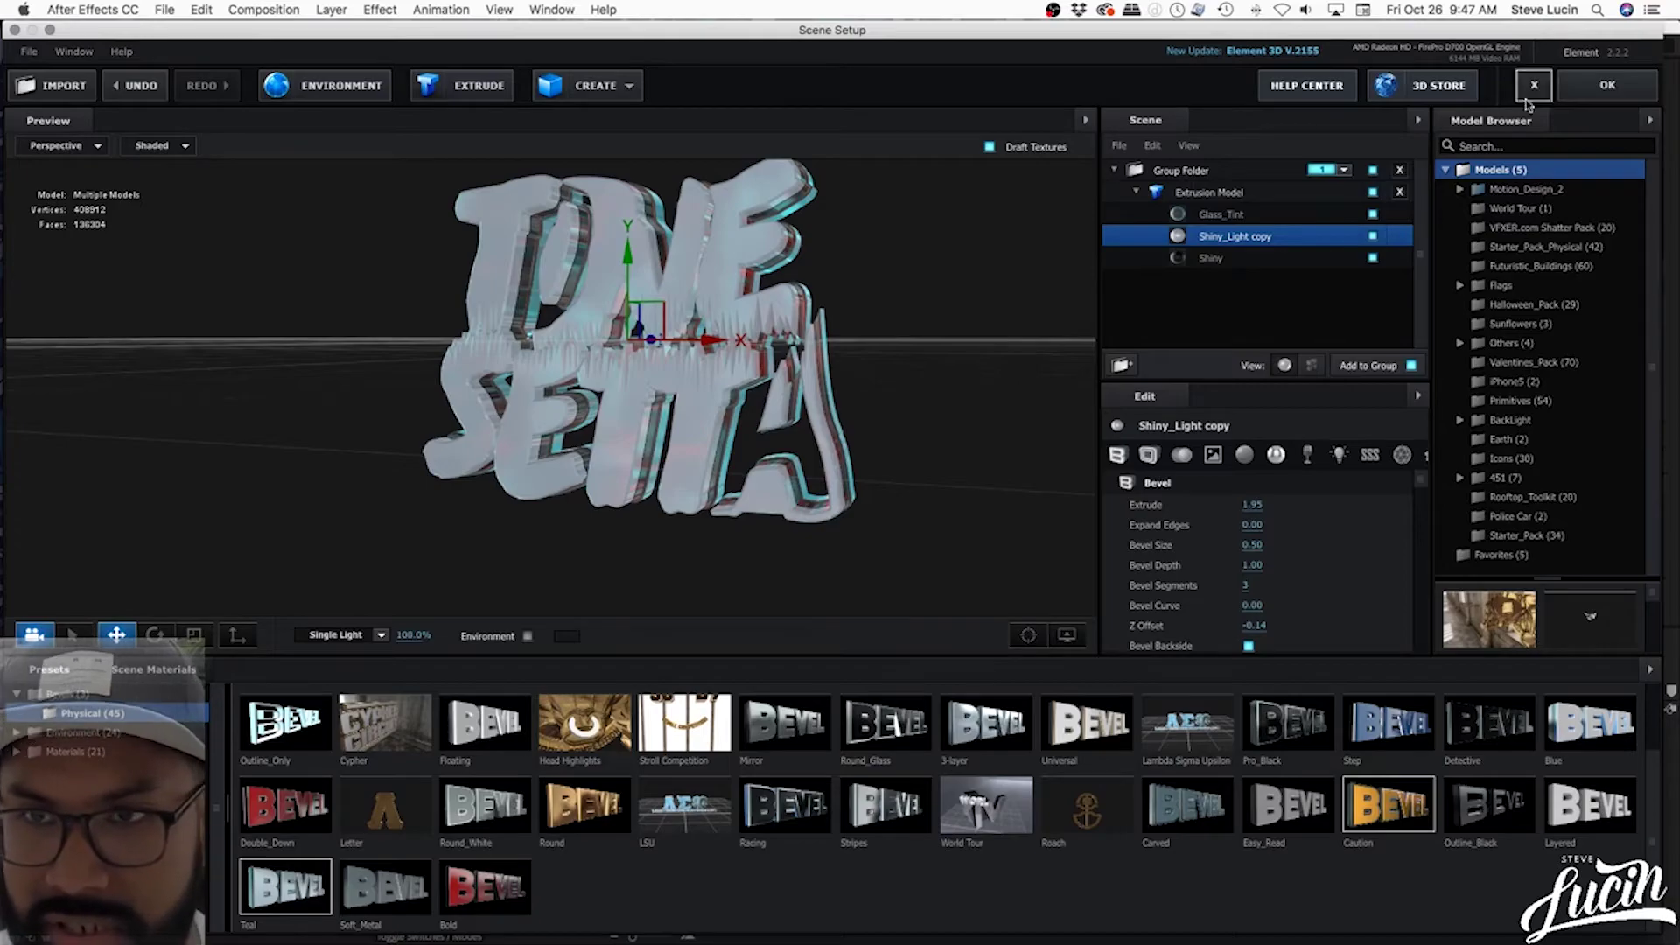
- Accept the Element 3D Scene Setup with OK to return to Comp 1
click(1629, 91)
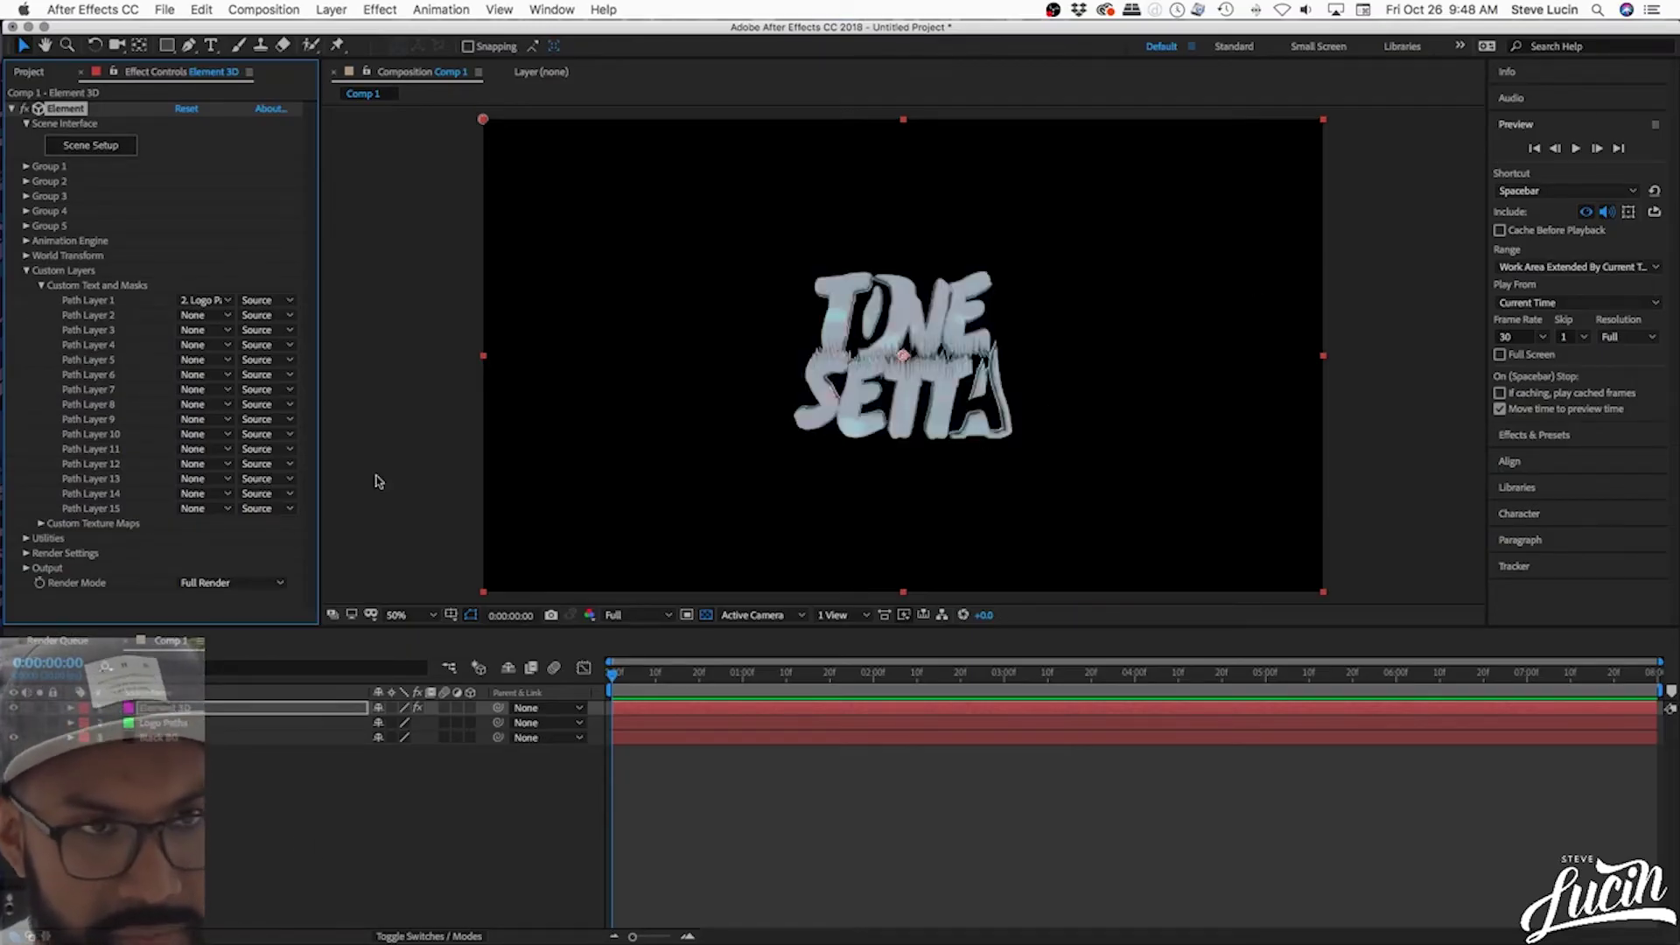
- Add a new camera layer using the 24mm lens preset
click(332, 10)
mouse_move(350, 31)
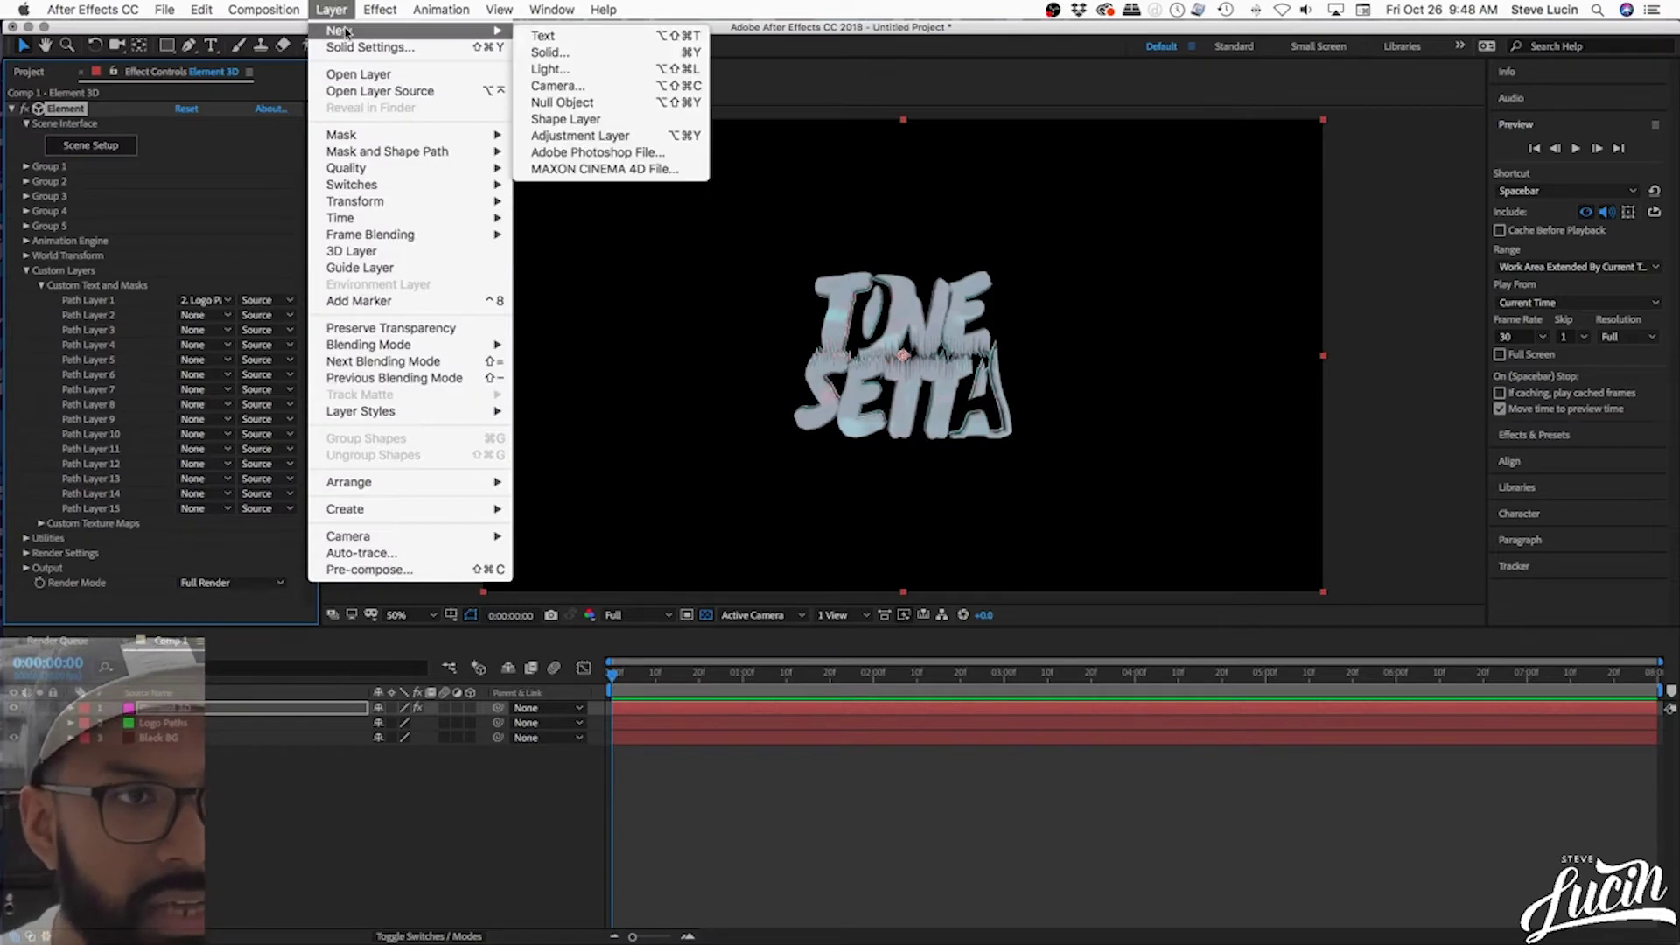
click(602, 88)
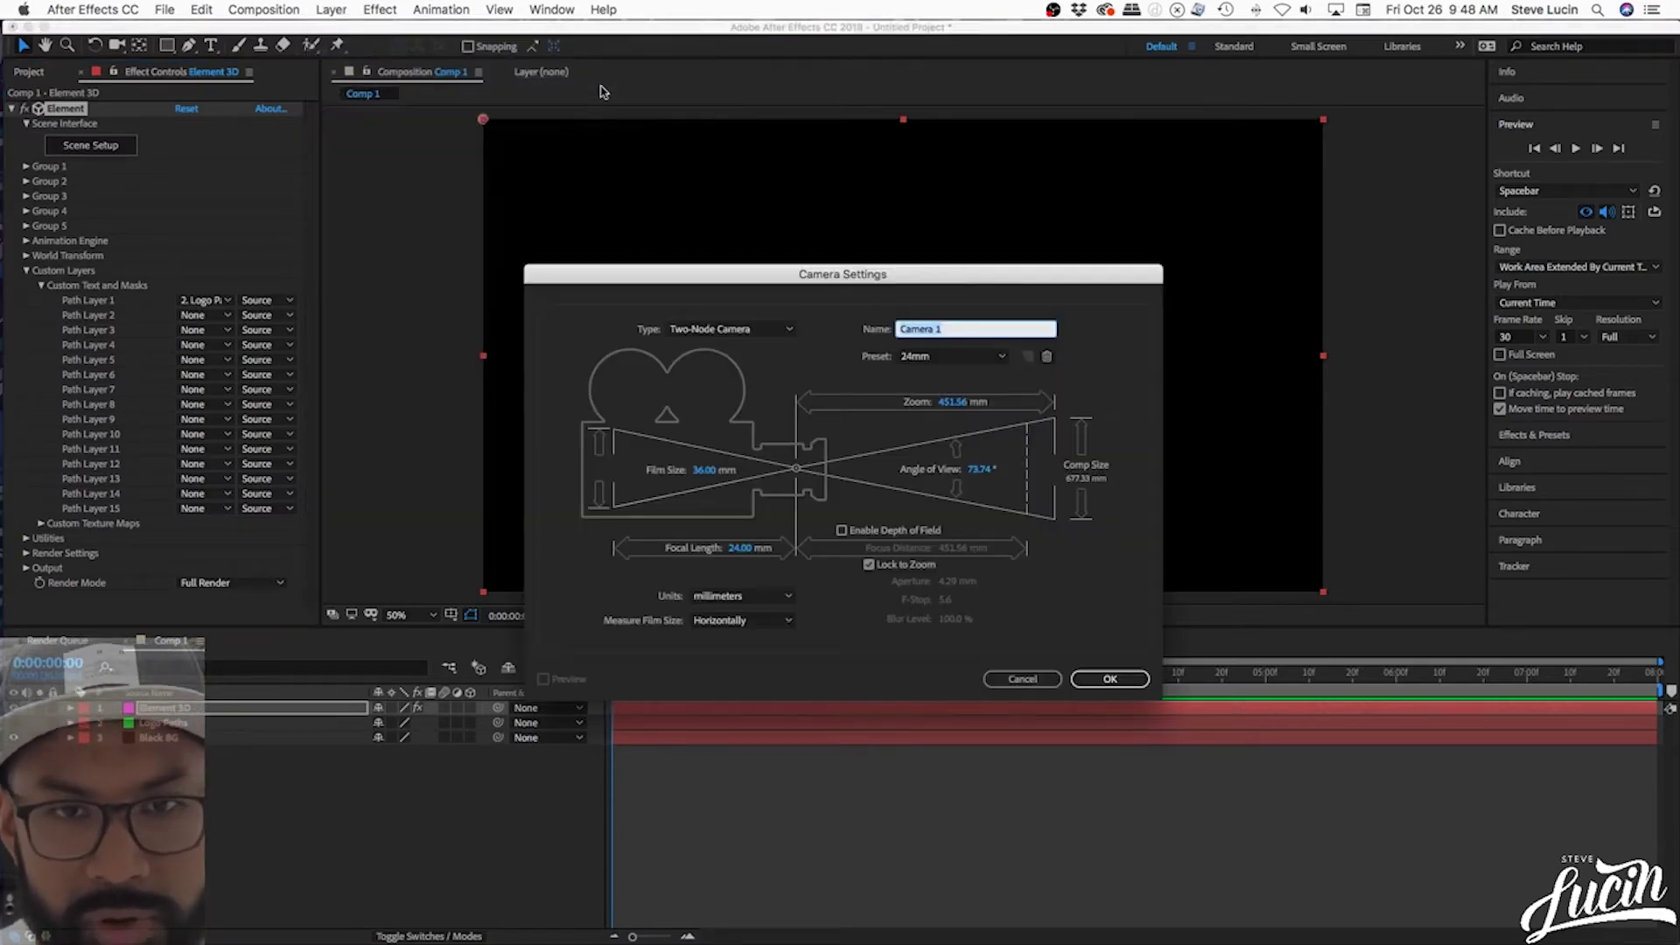
click(958, 359)
click(937, 442)
click(1129, 680)
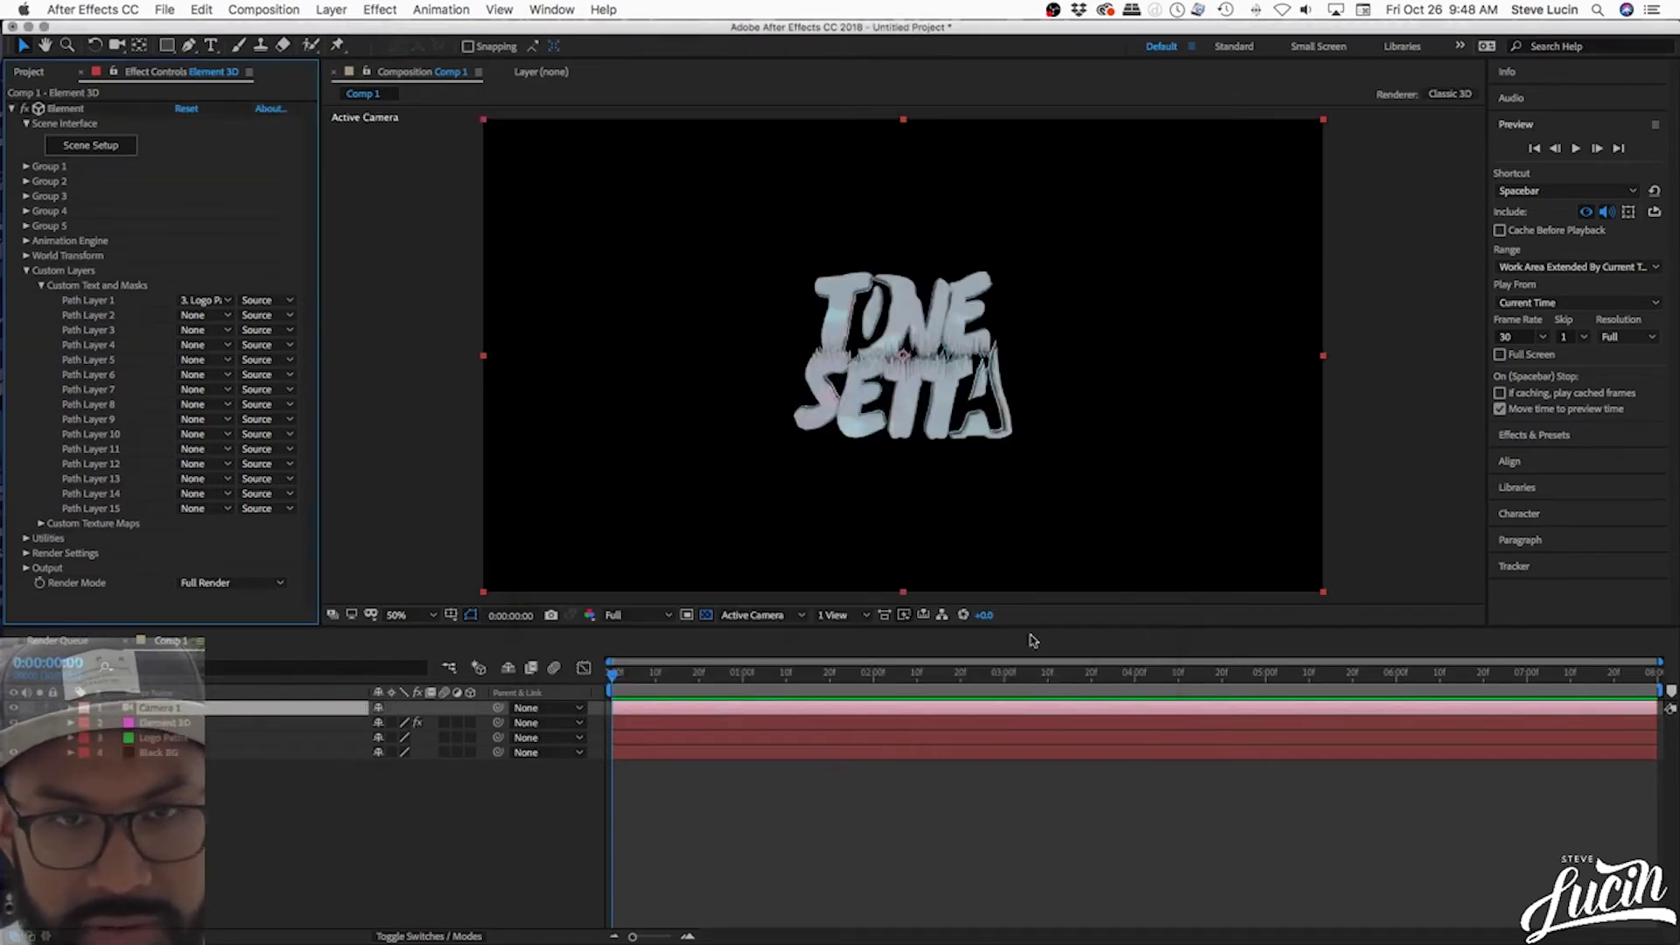
- Add a null object, parent Camera 1 to it, and rename the null 'Dolly'
click(330, 9)
mouse_move(341, 33)
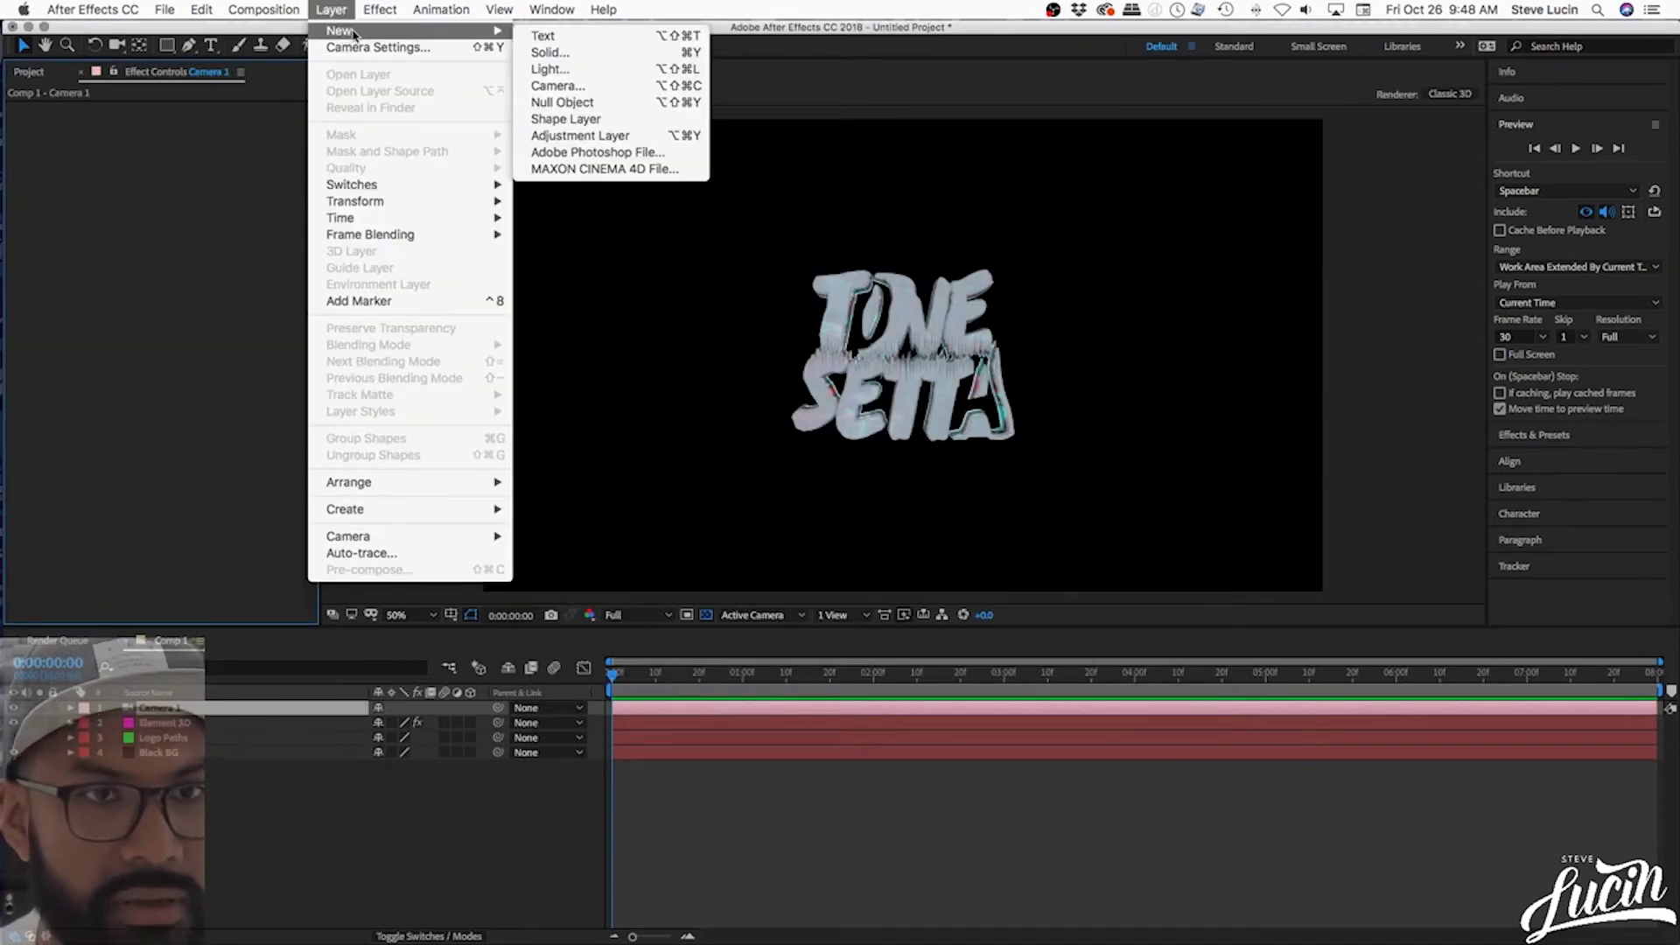
click(563, 102)
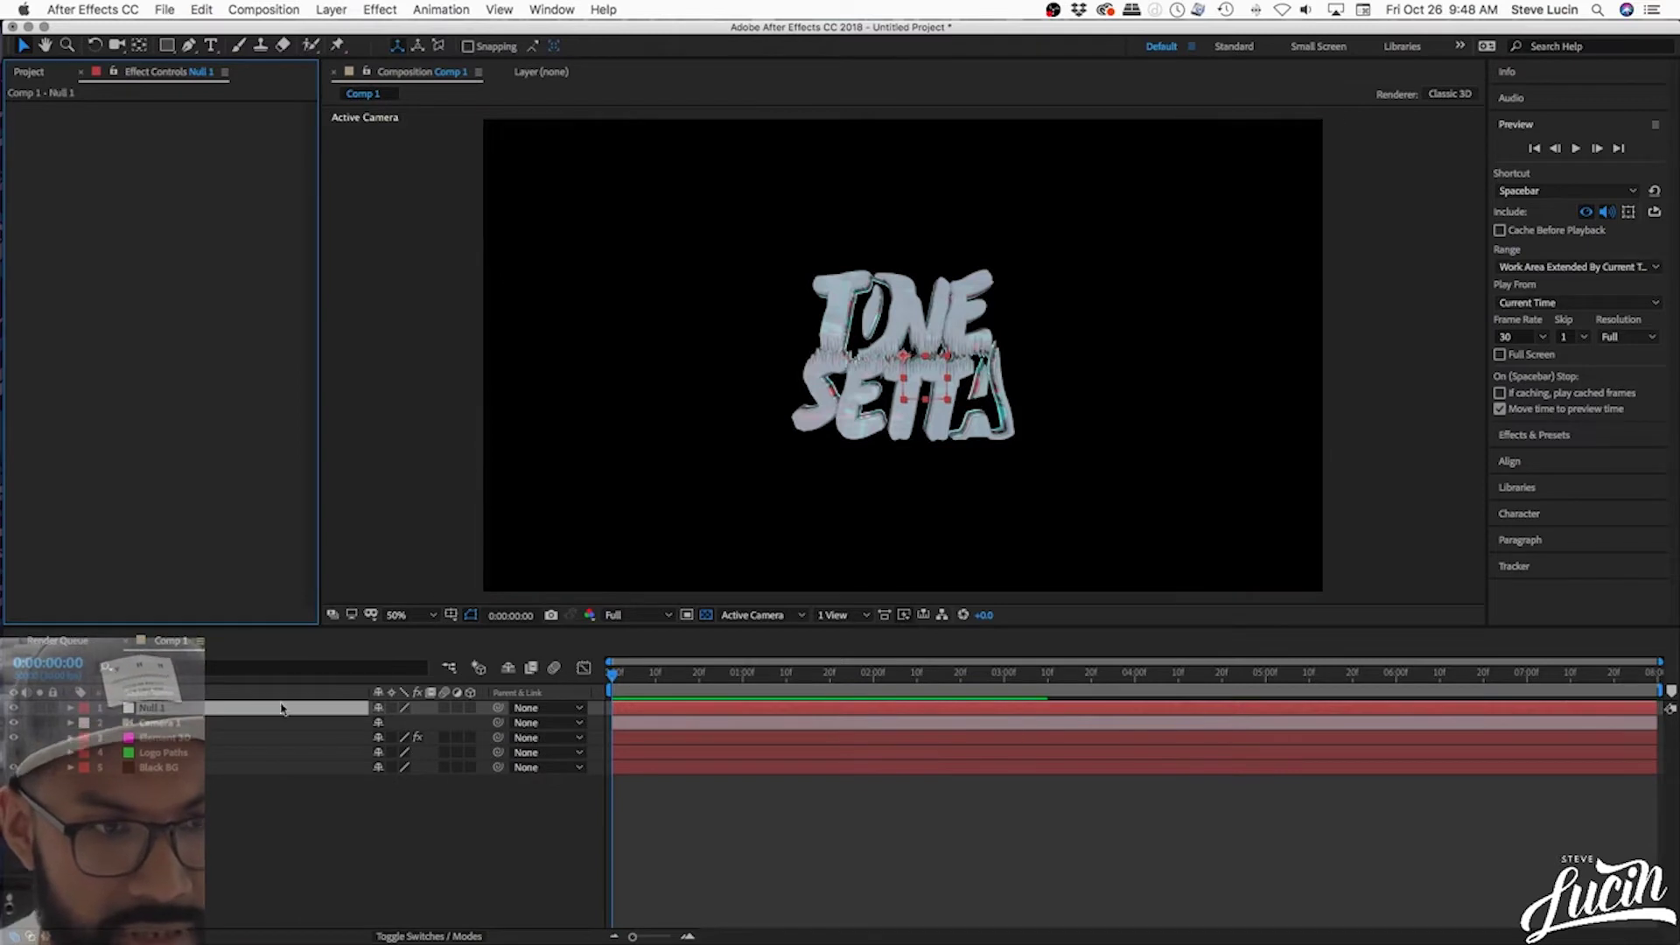
click(277, 725)
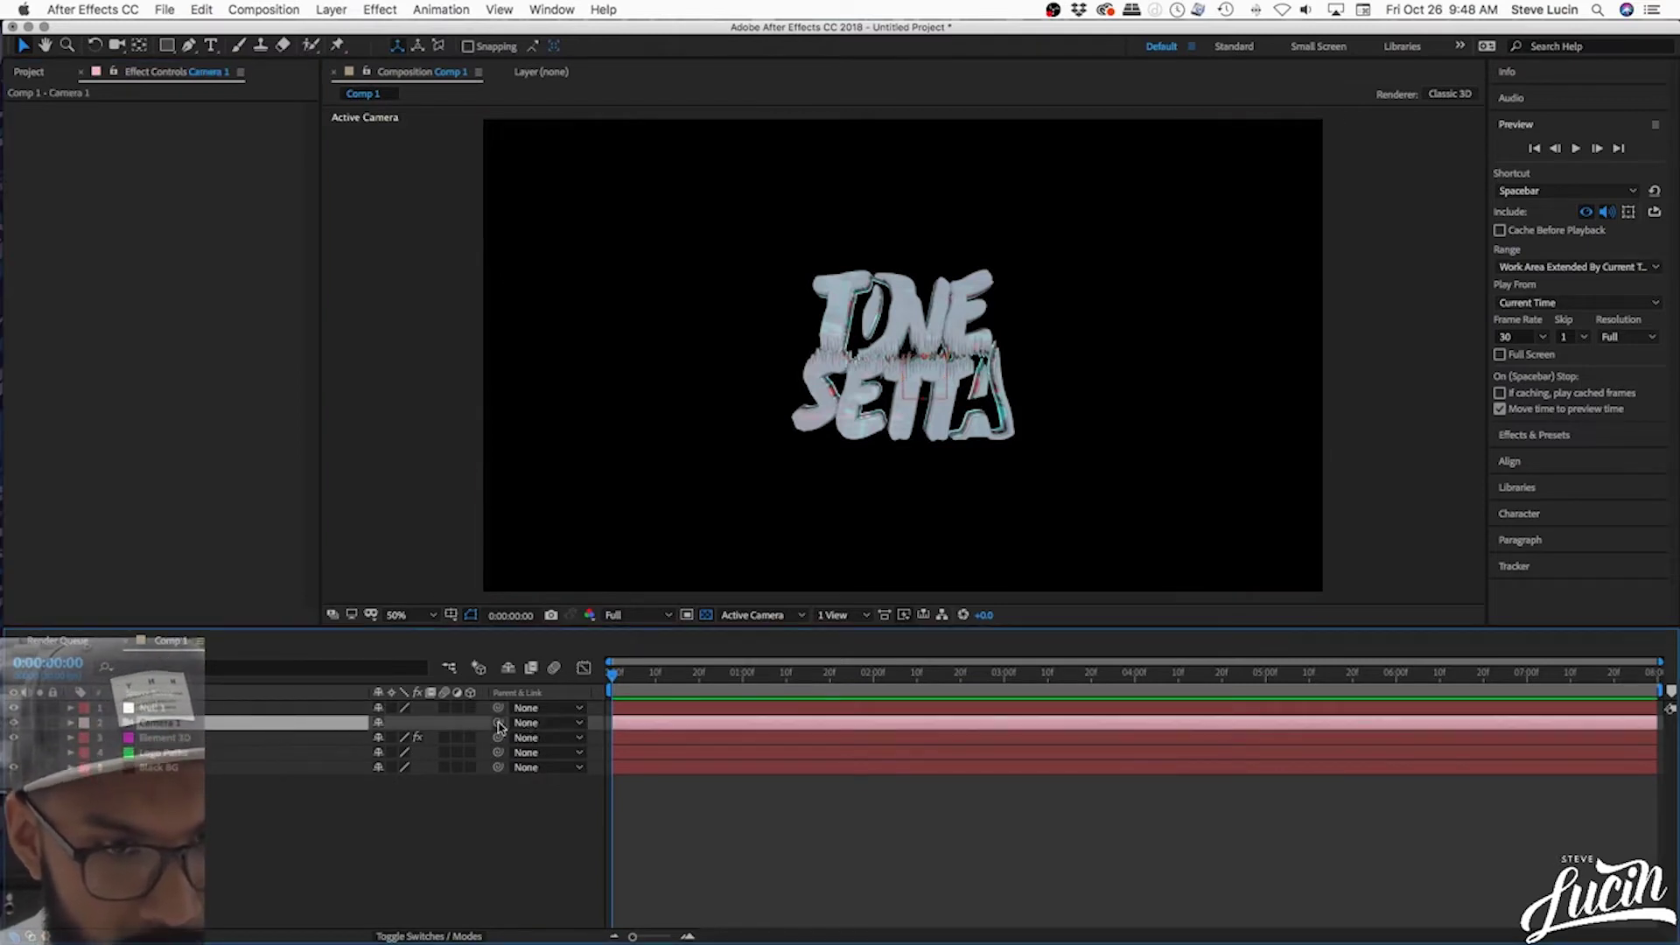
drag(498, 726, 173, 713)
click(172, 713)
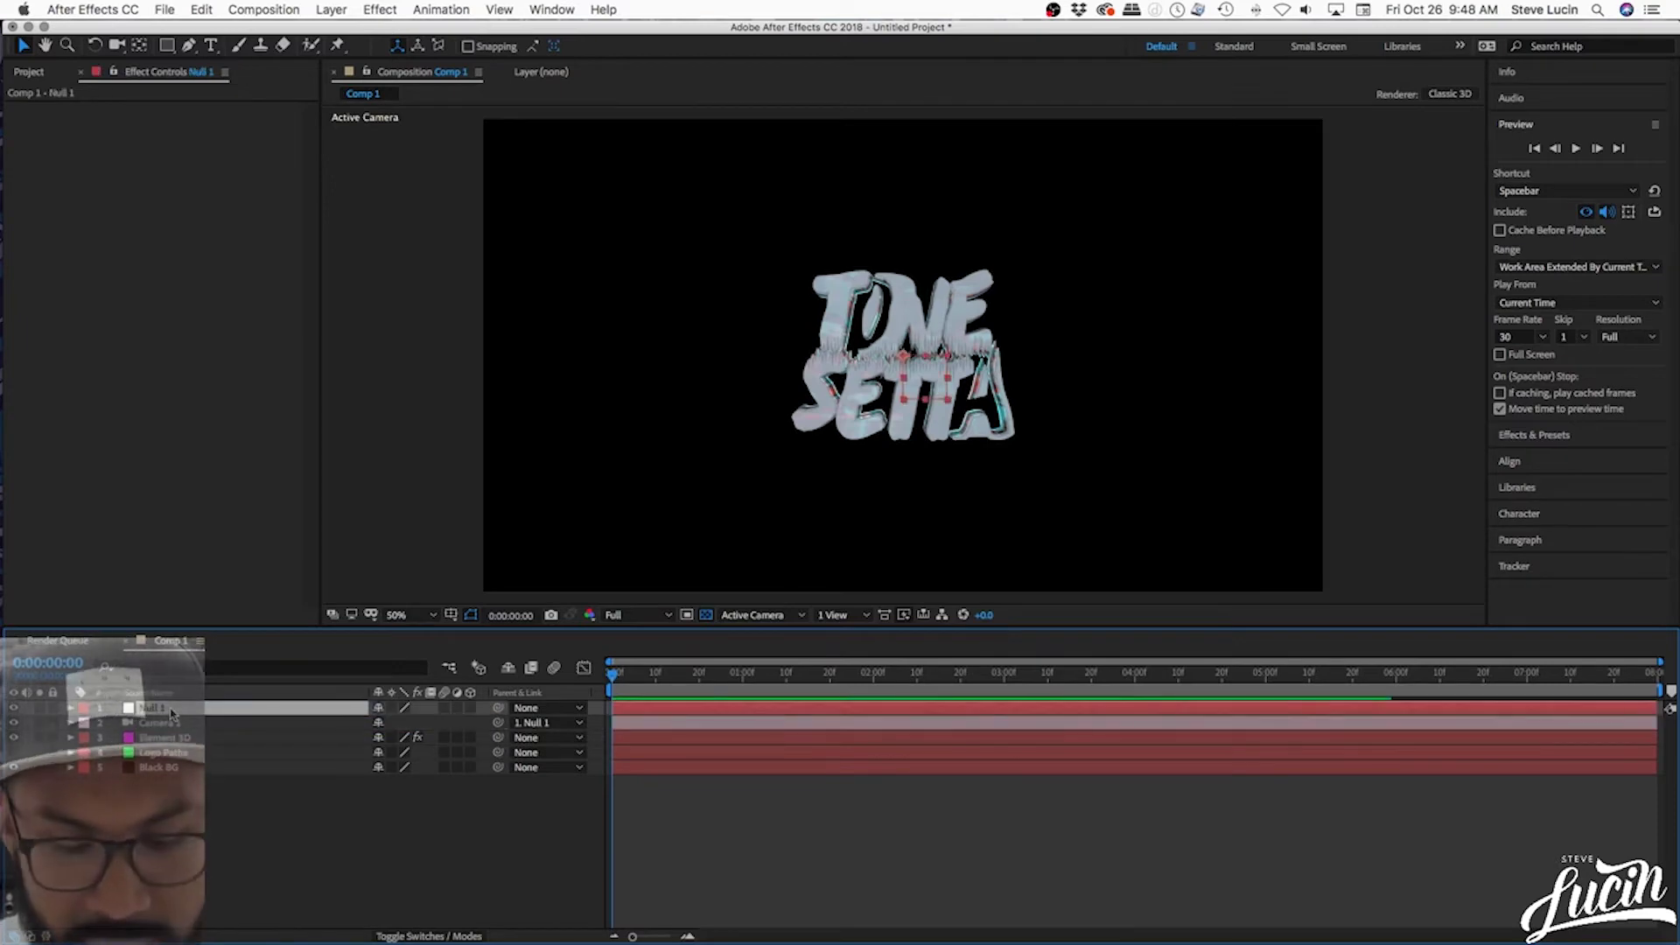
key(Return)
text(Dolly)
key(Return)
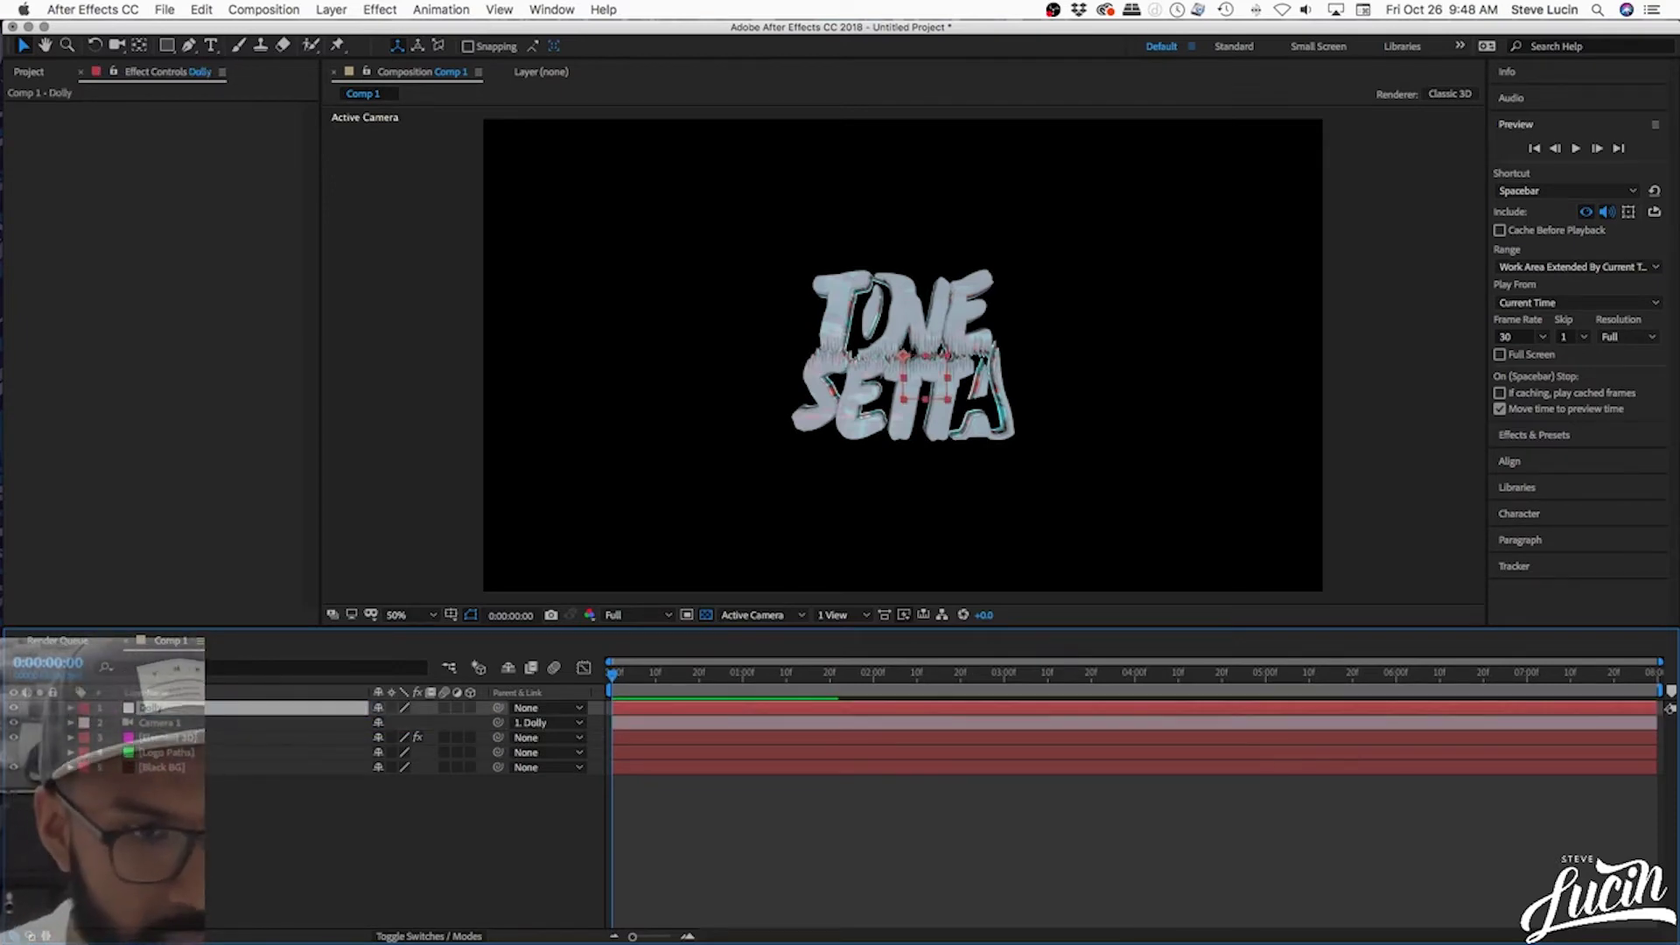
- Make Dolly a 3D layer and set its Z position to 454
click(473, 708)
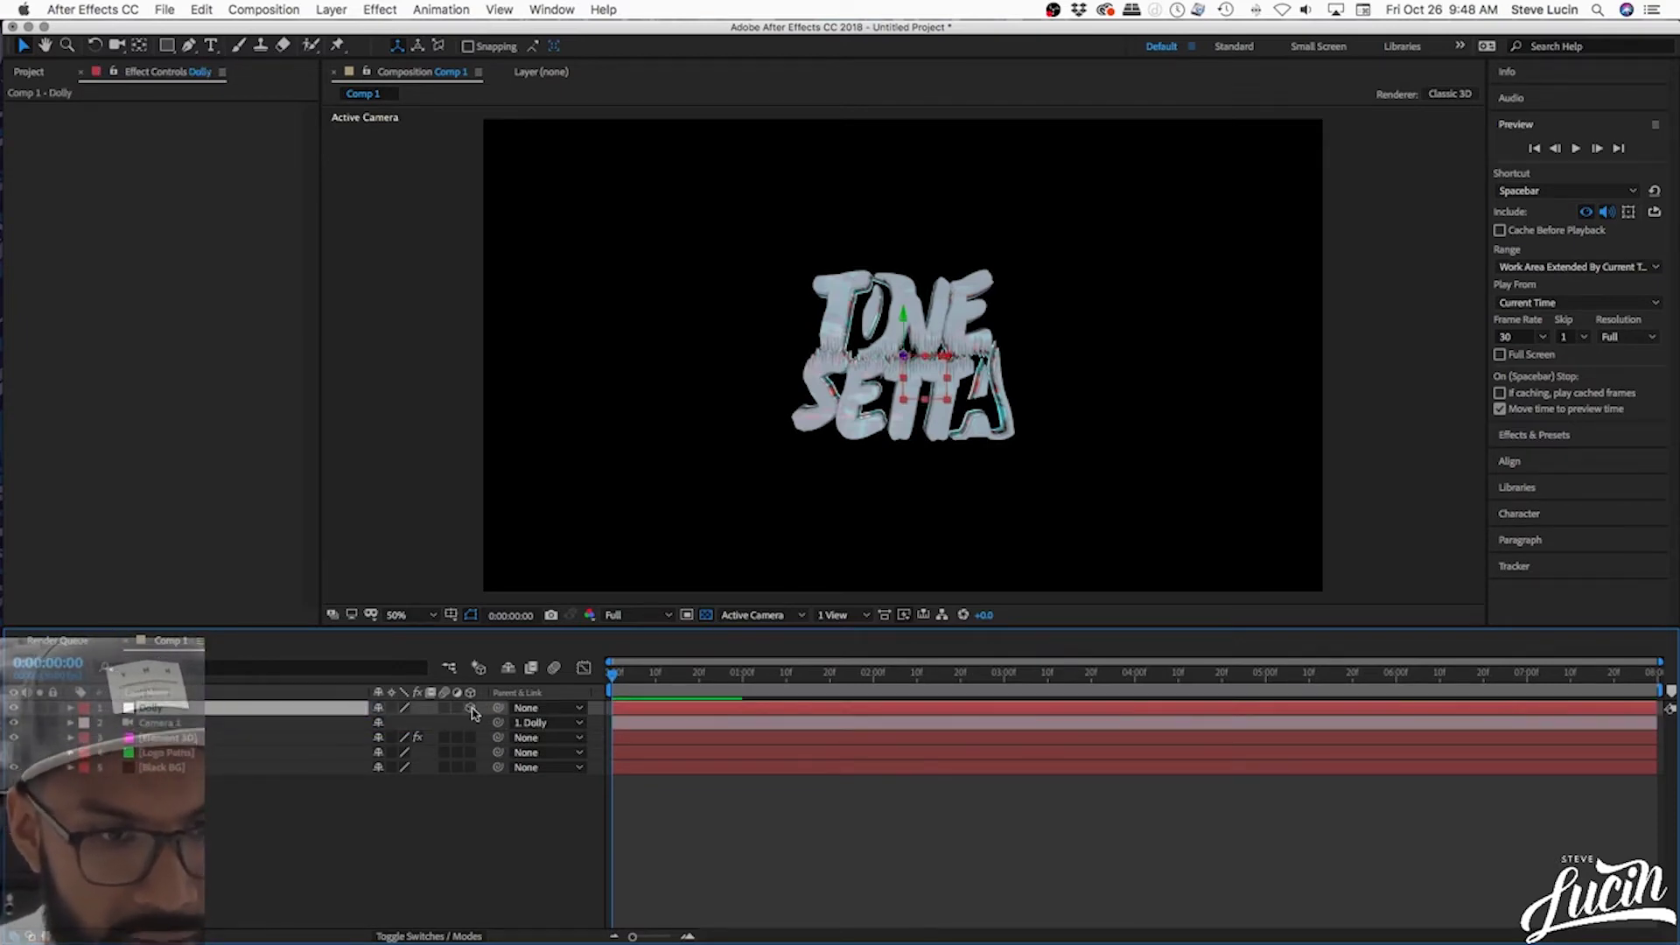
key(p)
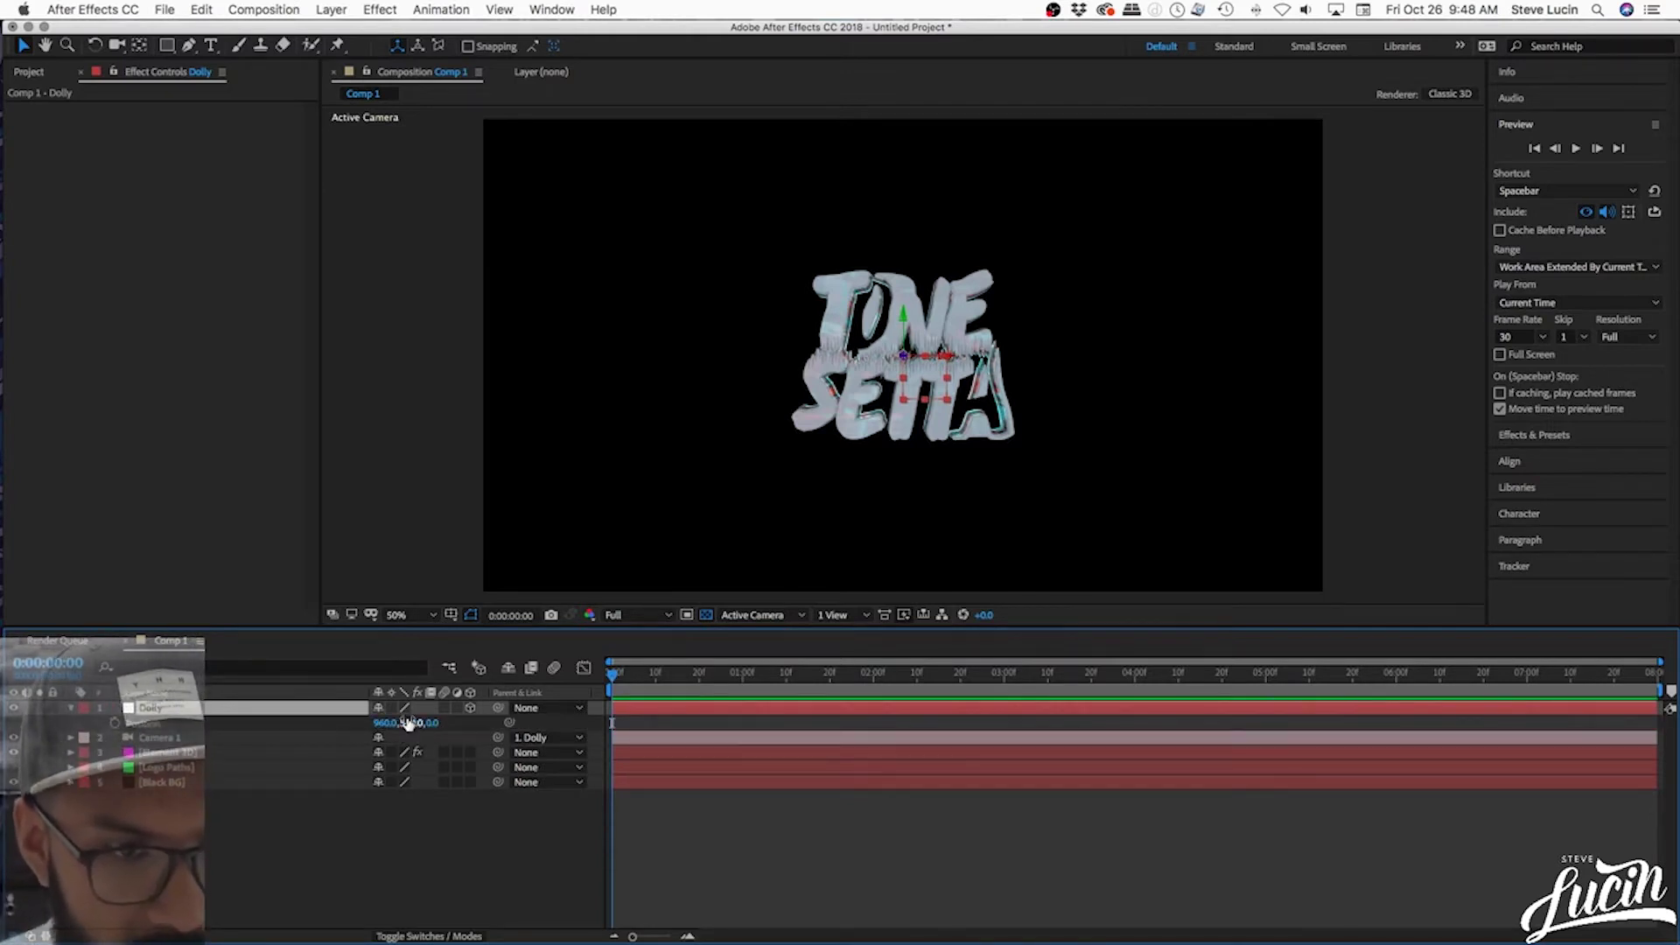
drag(434, 728, 904, 738)
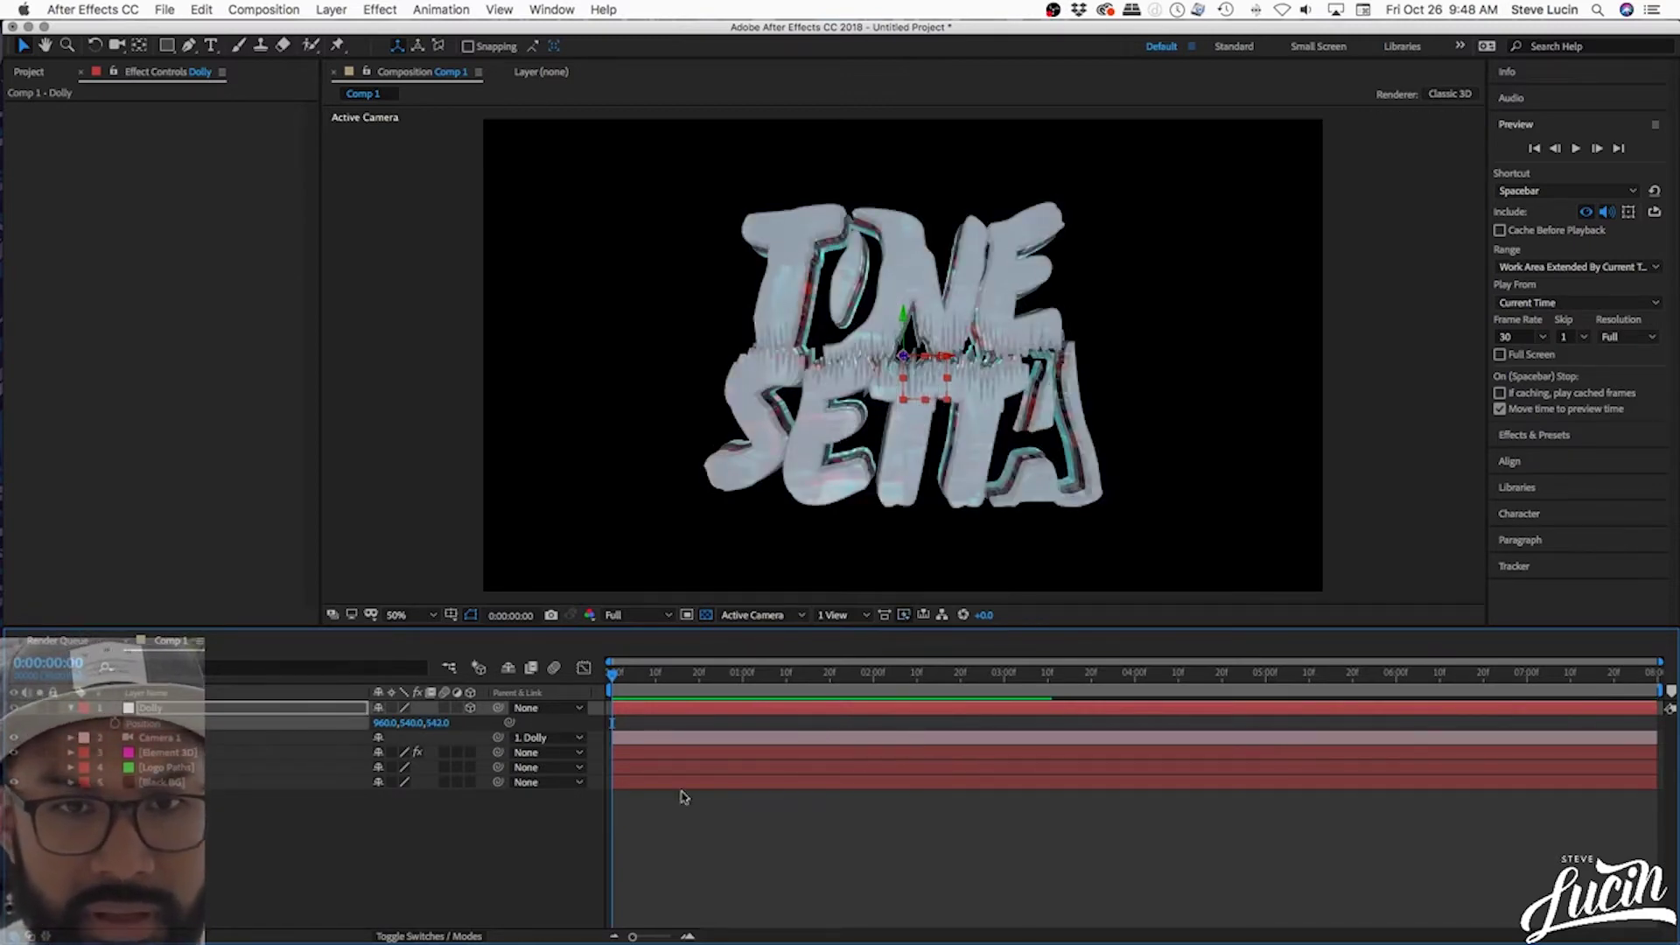
drag(435, 723, 382, 742)
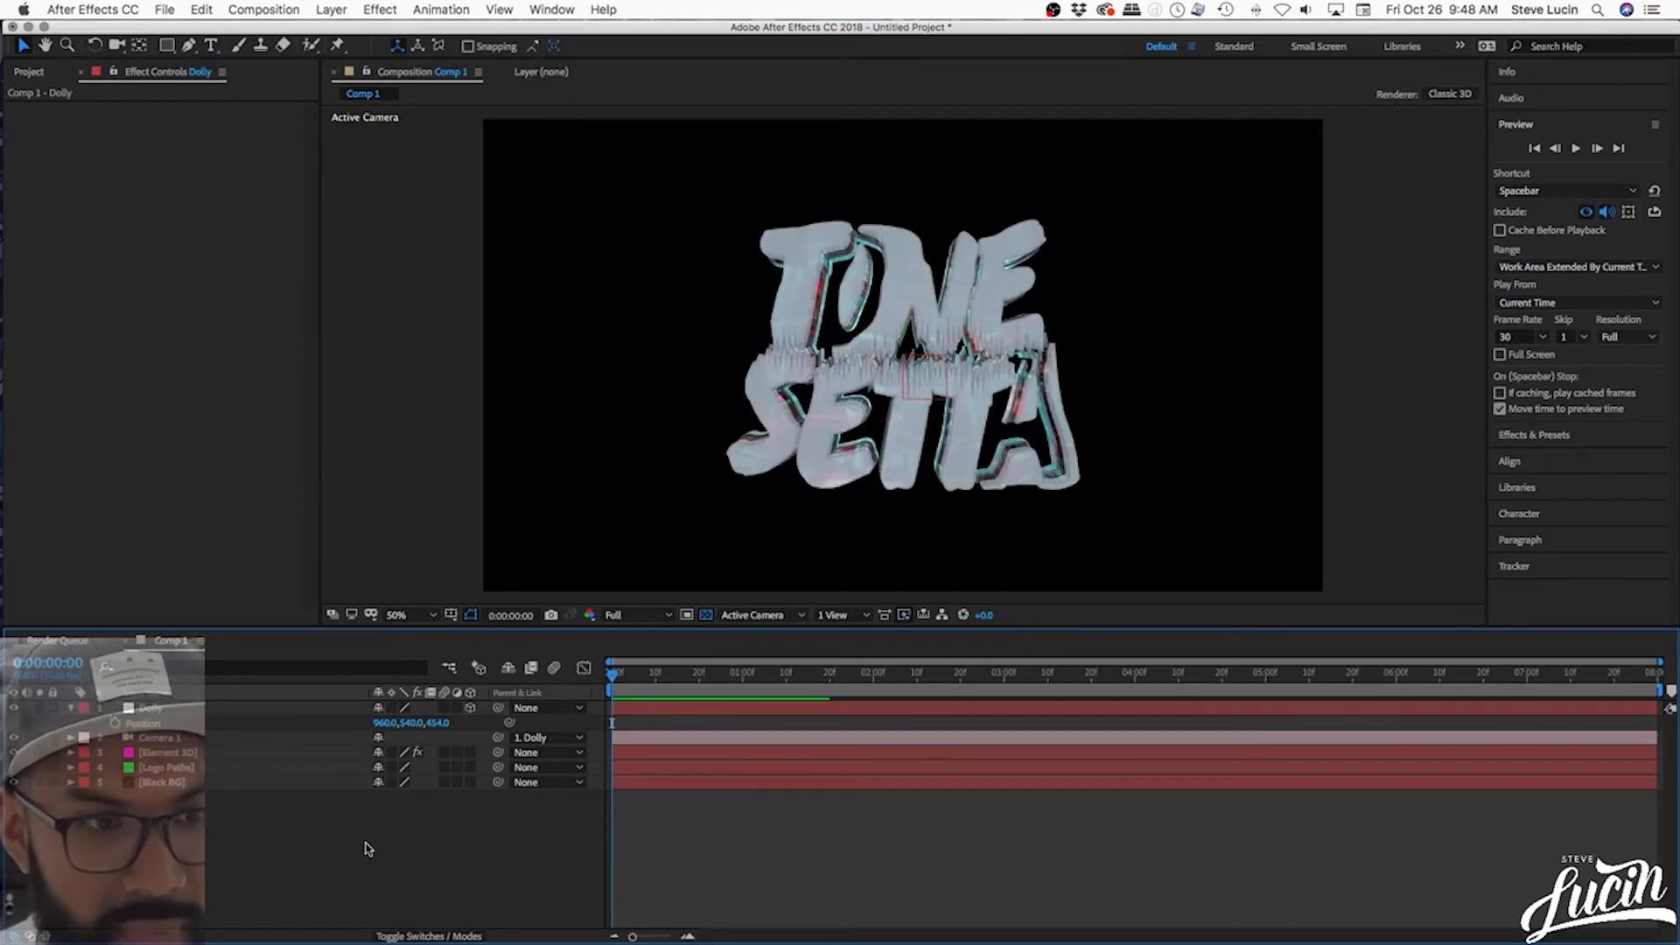
- Reveal Element 3D's Group 1 > Particle Replicator > Rotation properties
click(190, 754)
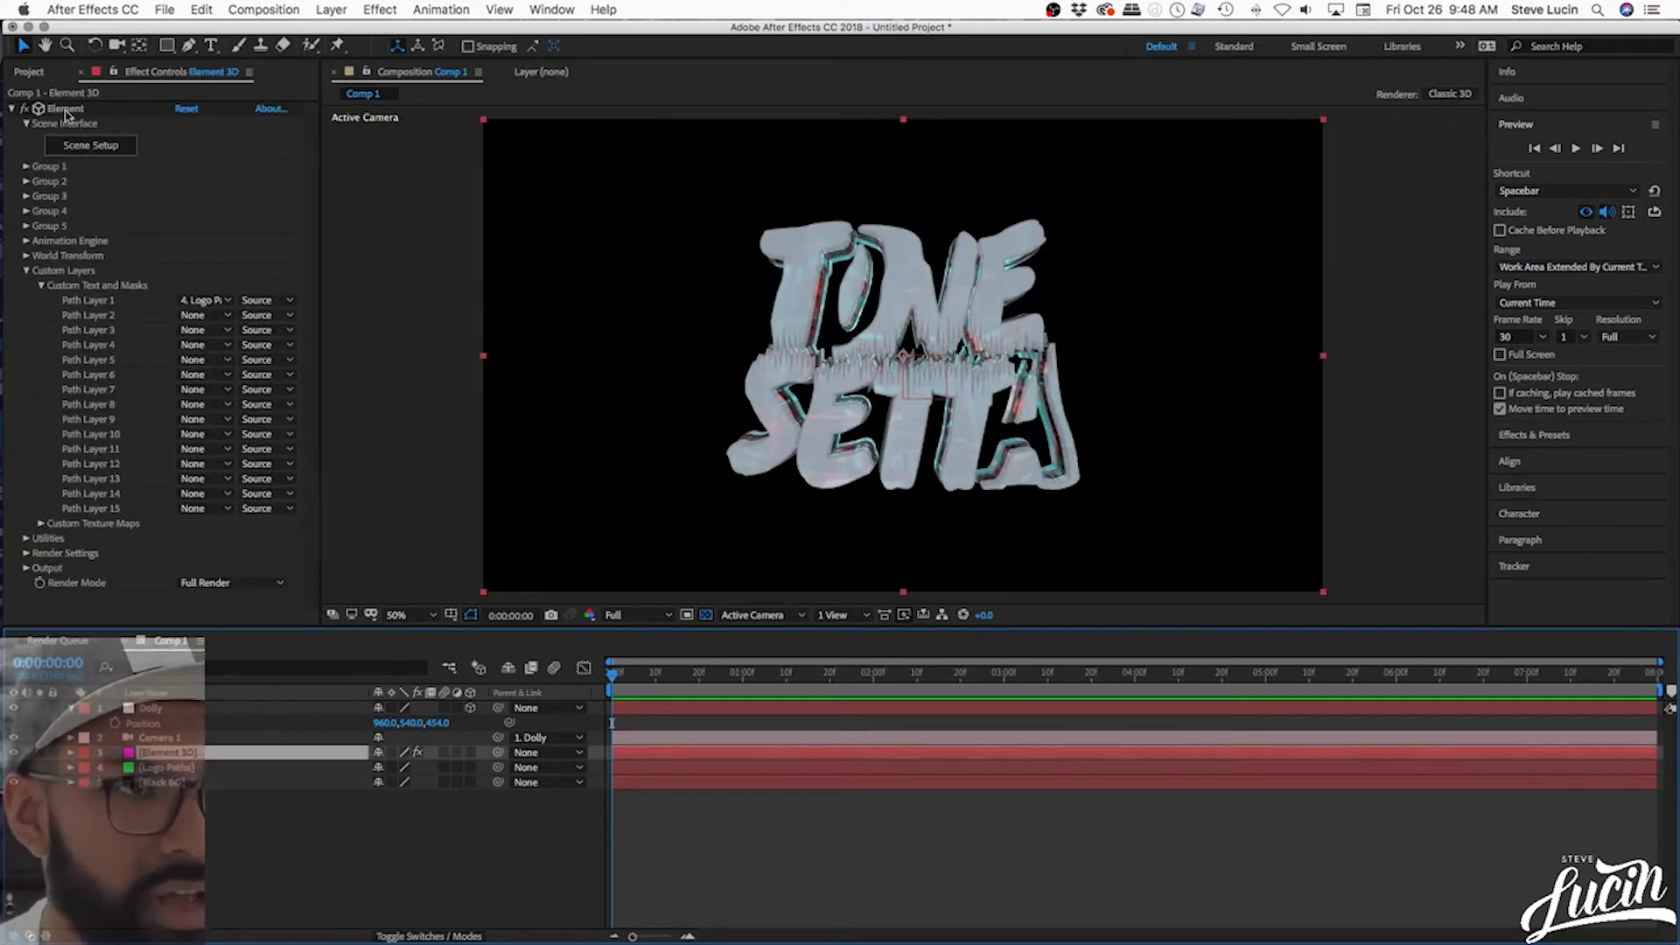
click(27, 167)
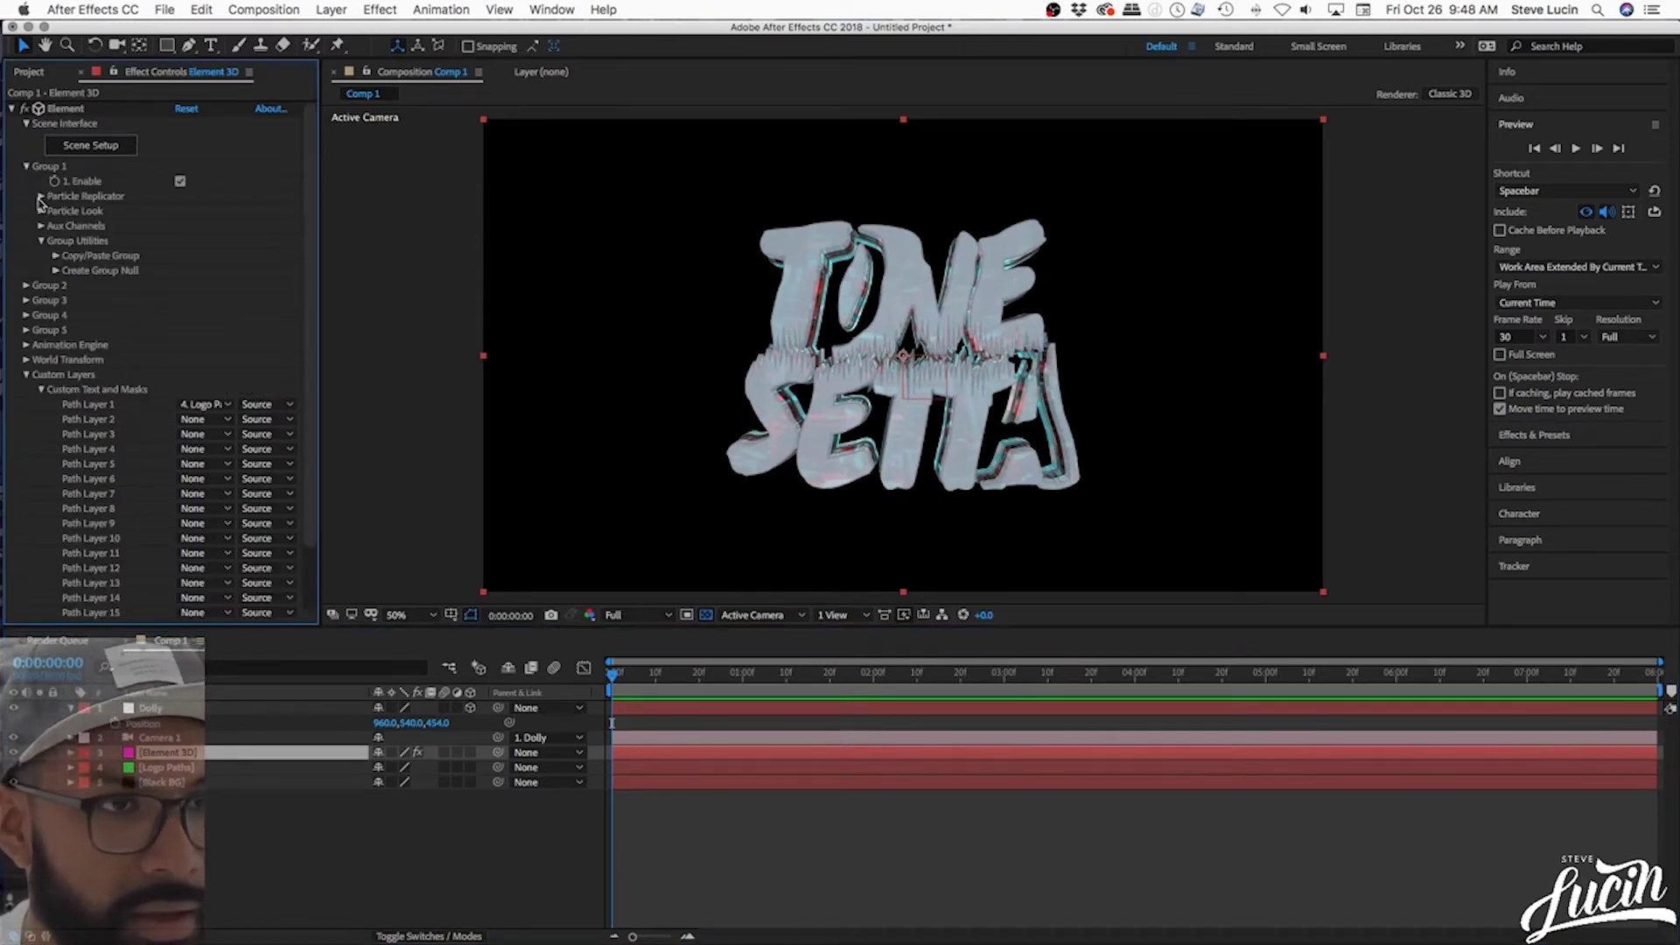
click(40, 197)
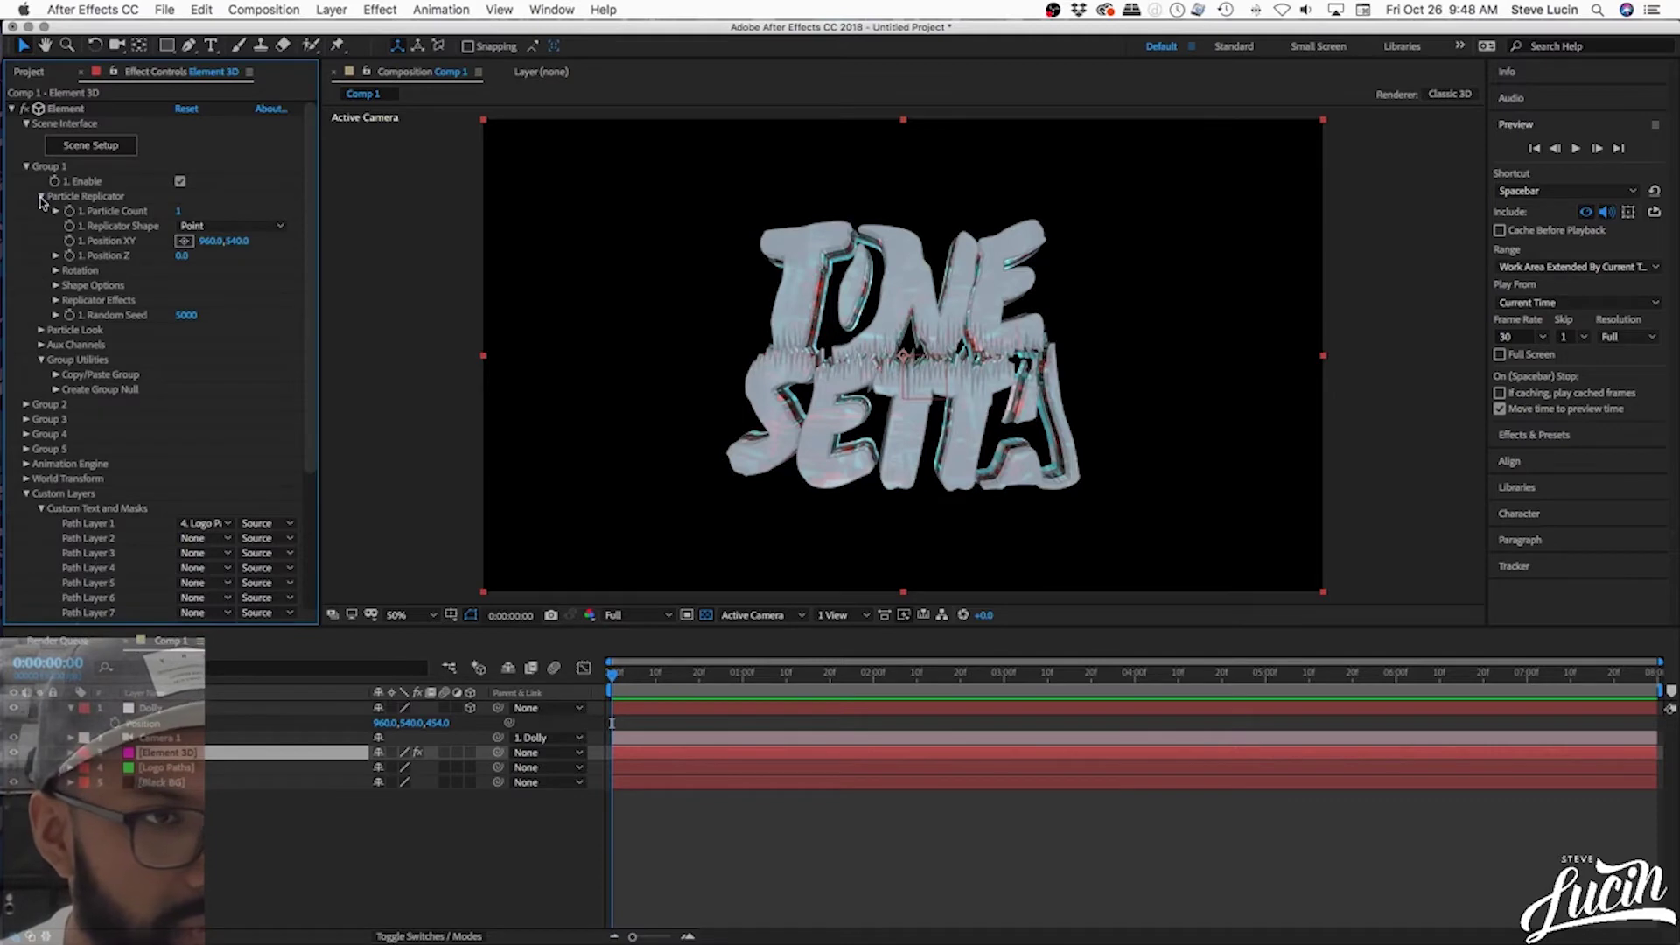
click(56, 271)
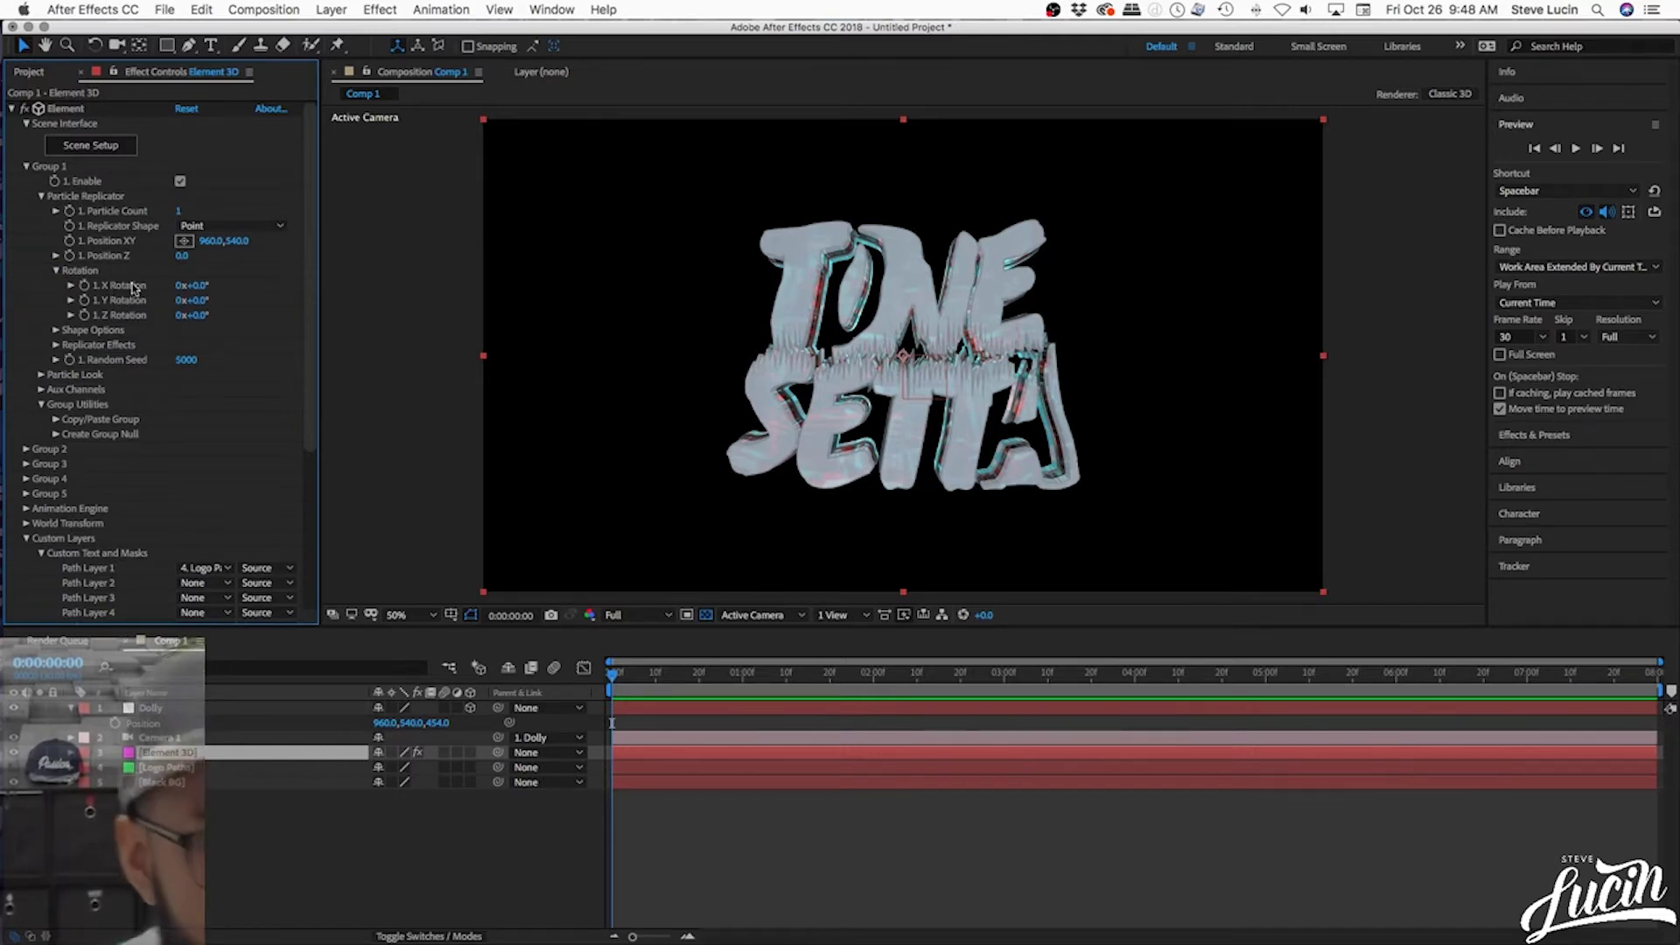
- Test X and Y Rotation on the logo, then undo so all rotations read 0°
drag(194, 292, 300, 288)
key(super+z)
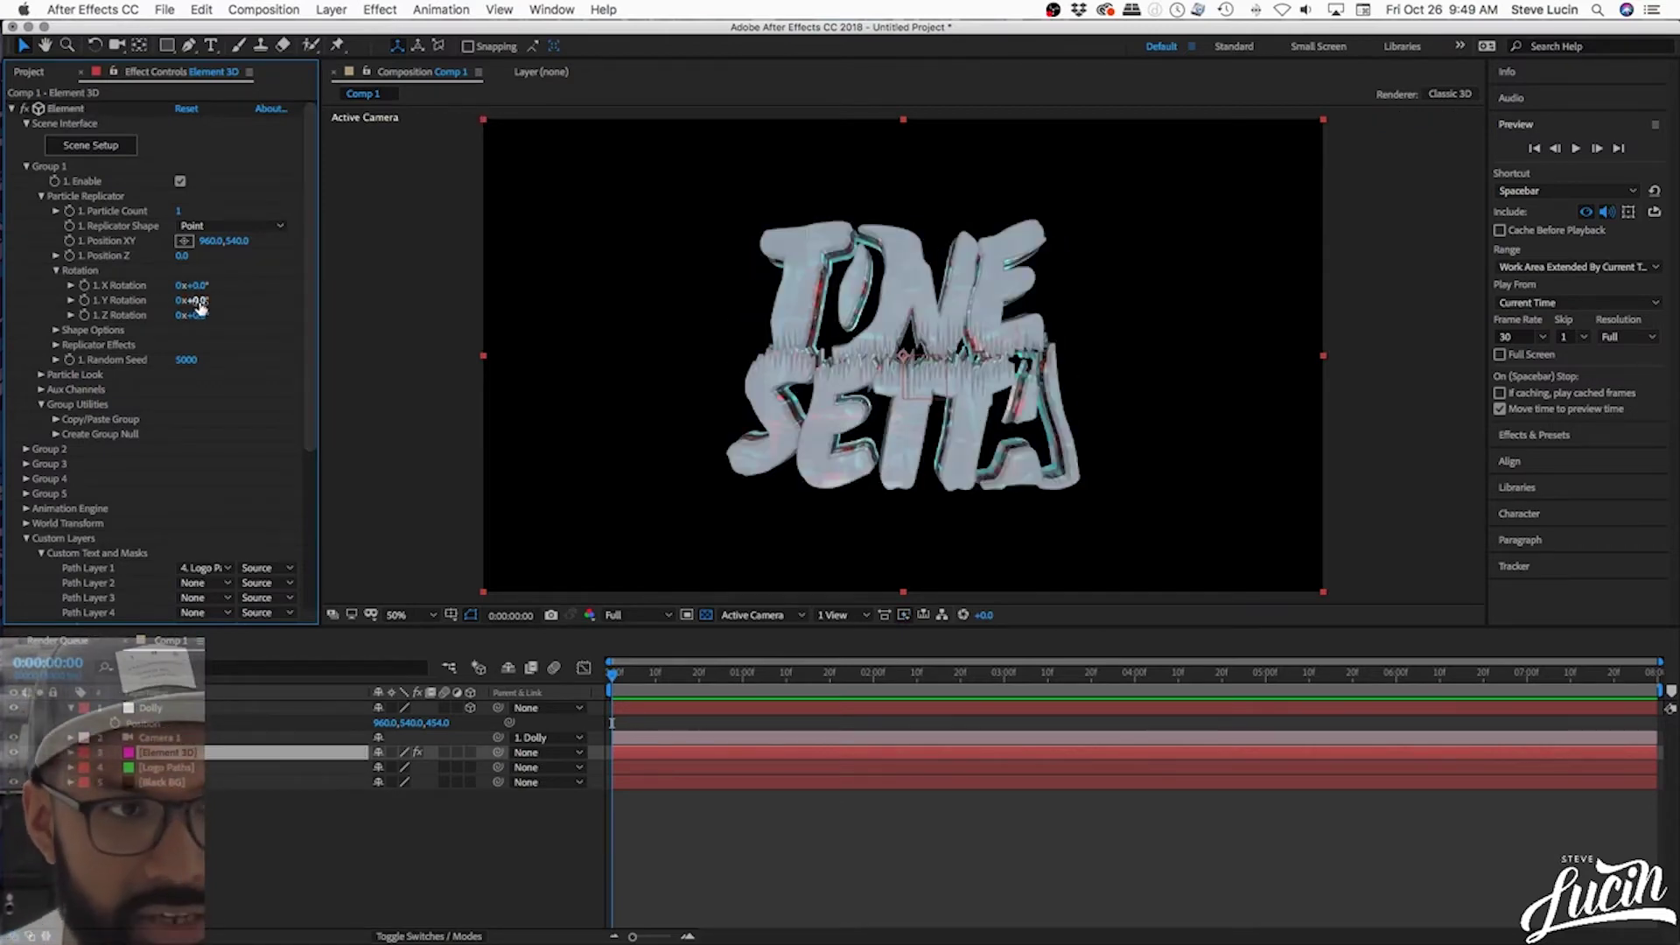
drag(199, 303, 250, 326)
key(super+z)
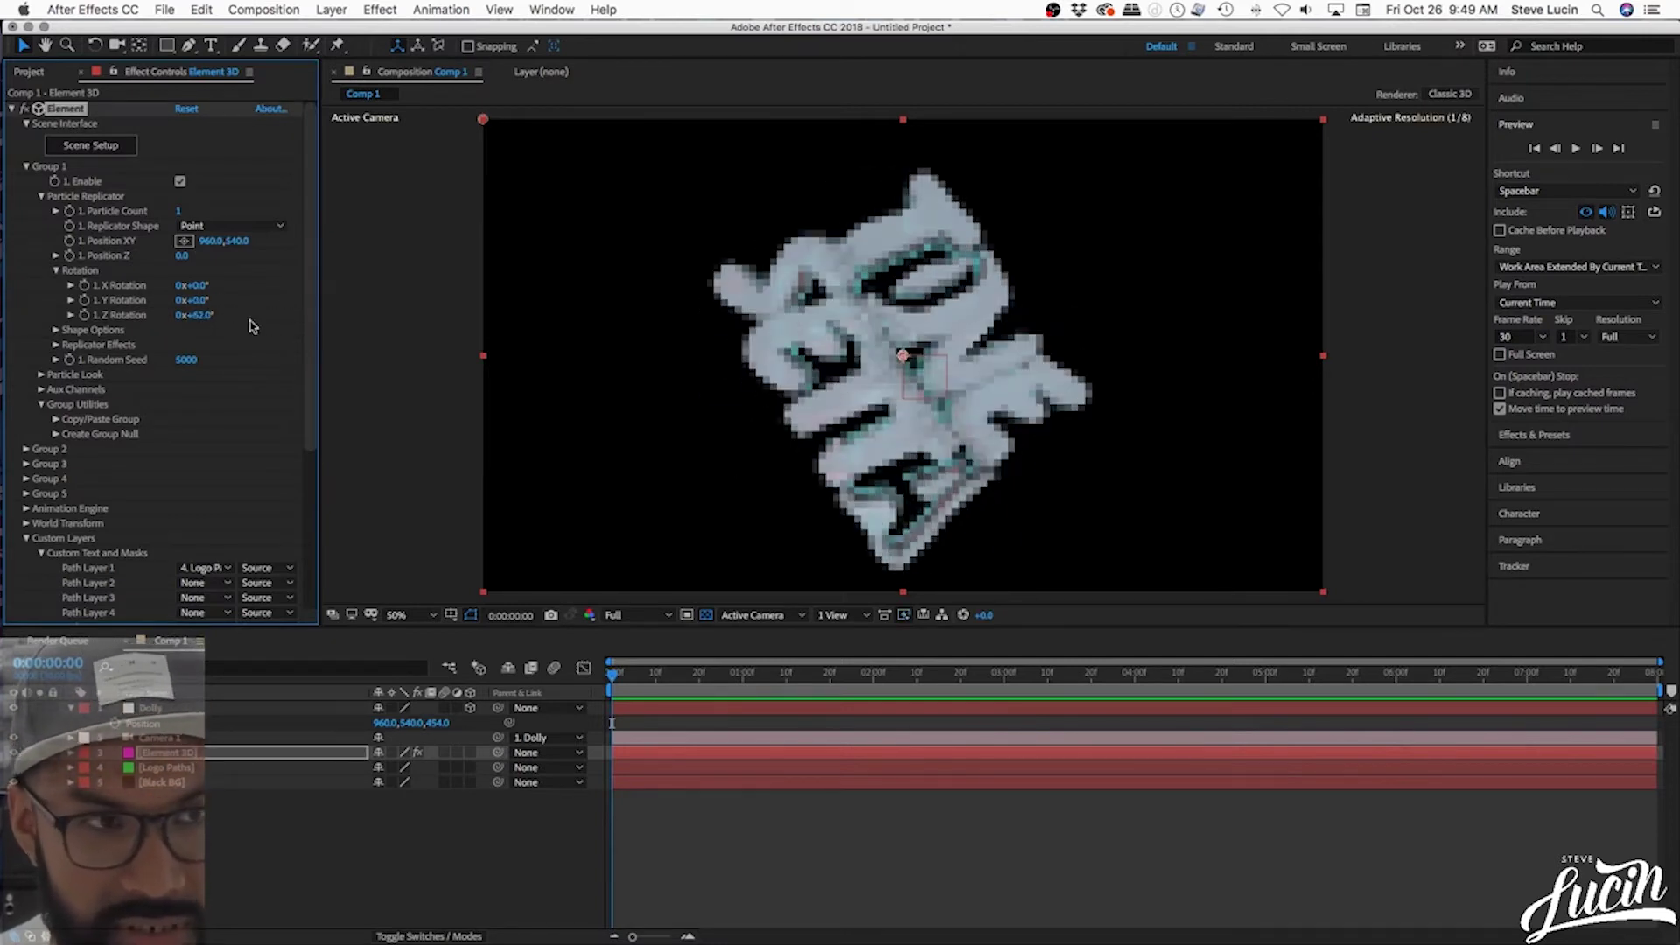
key(super+z)
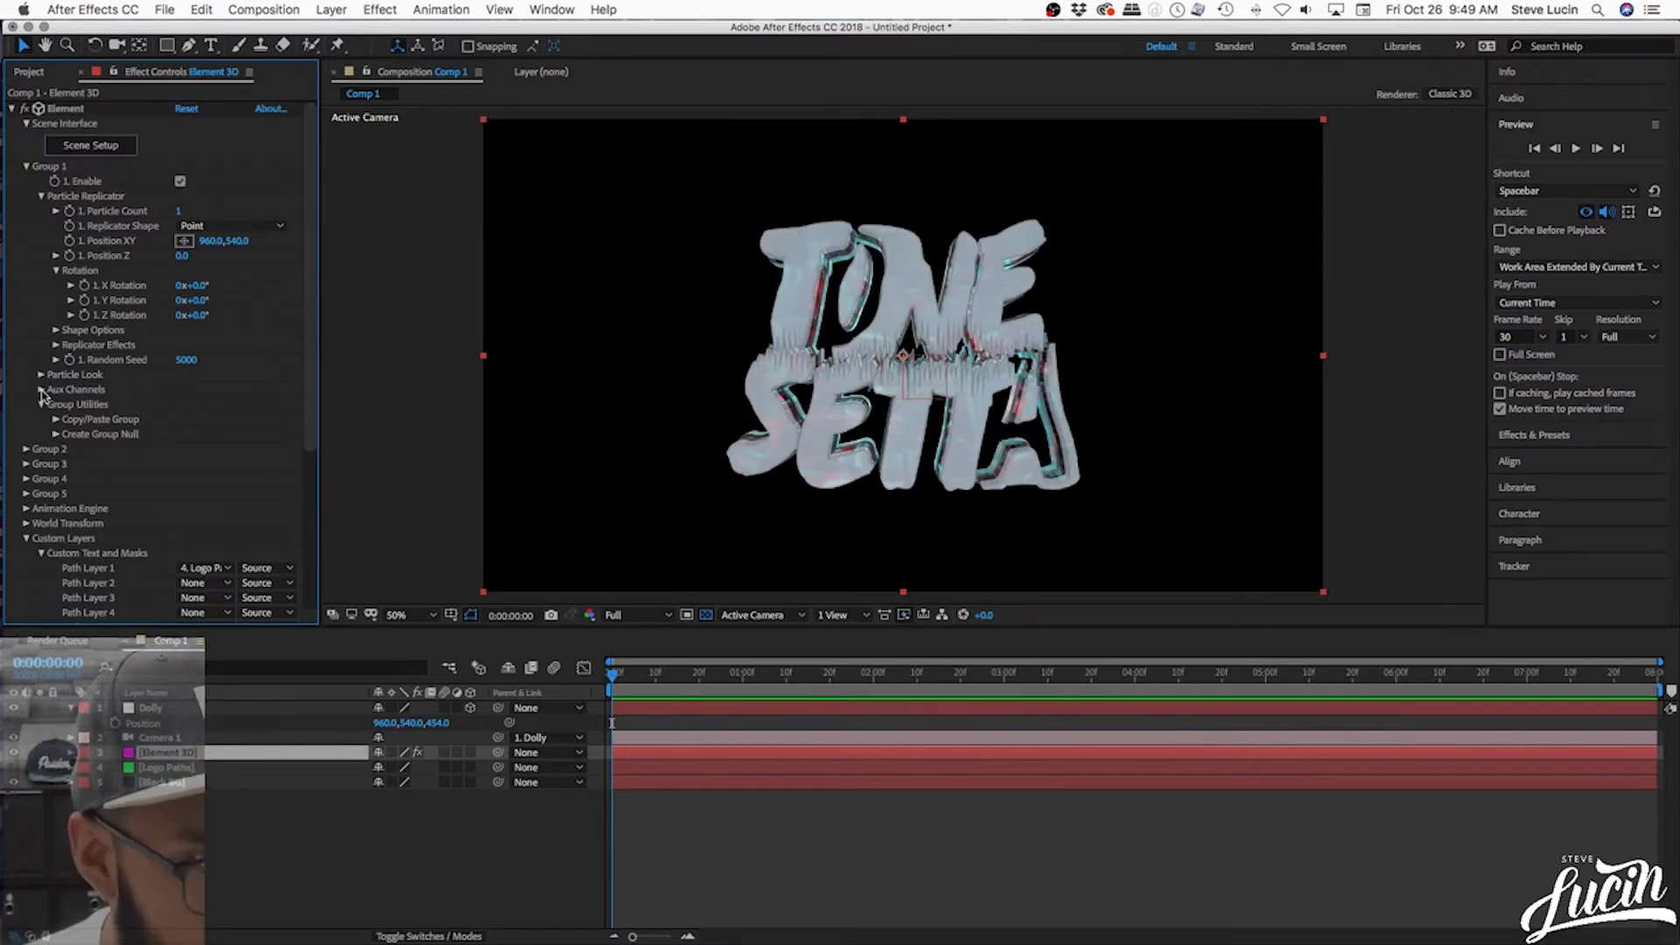
- Inspect the Aux Channels and Particle Look groups, collapse them, and deselect the layer
click(41, 391)
click(41, 390)
click(39, 376)
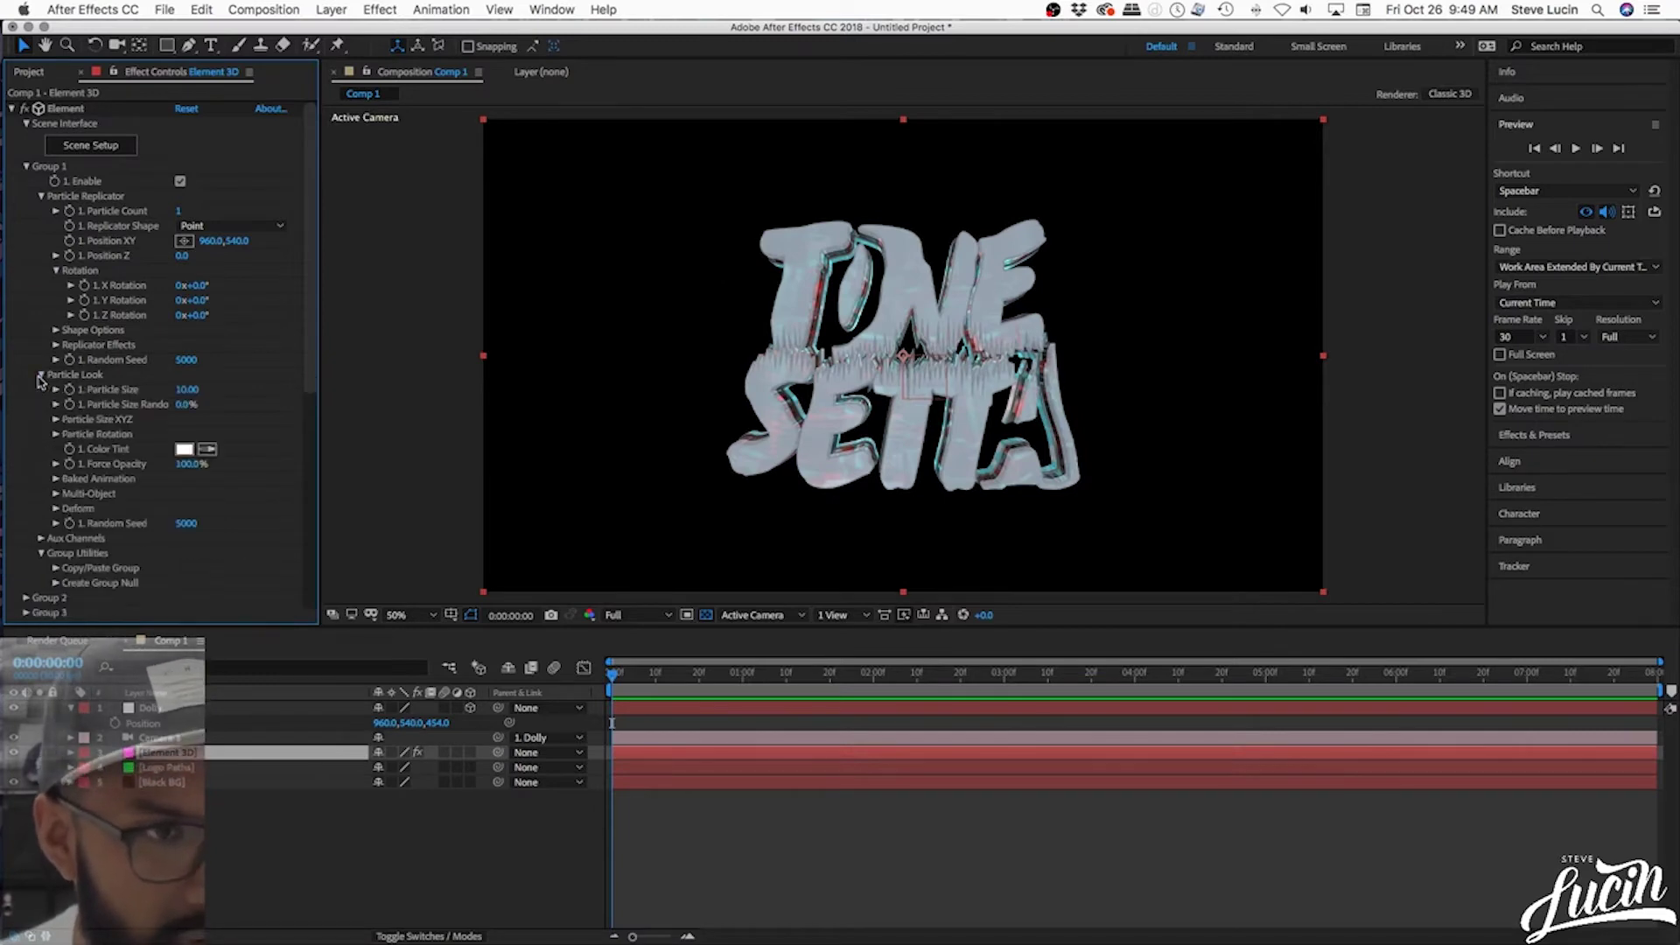
click(40, 375)
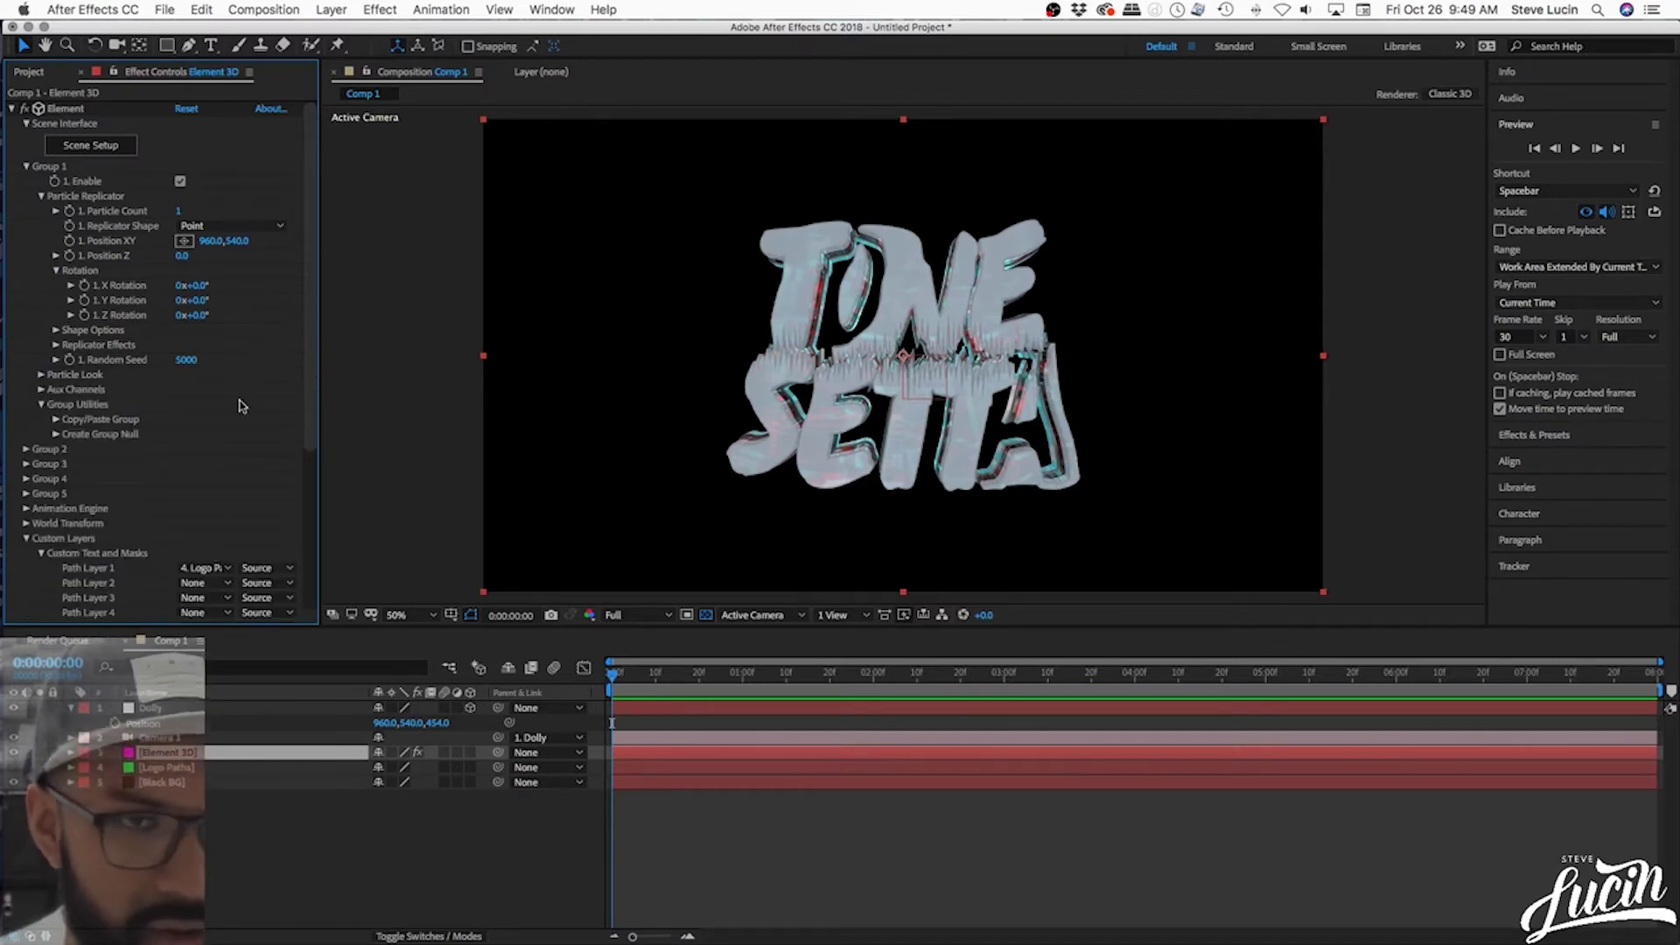
click(256, 814)
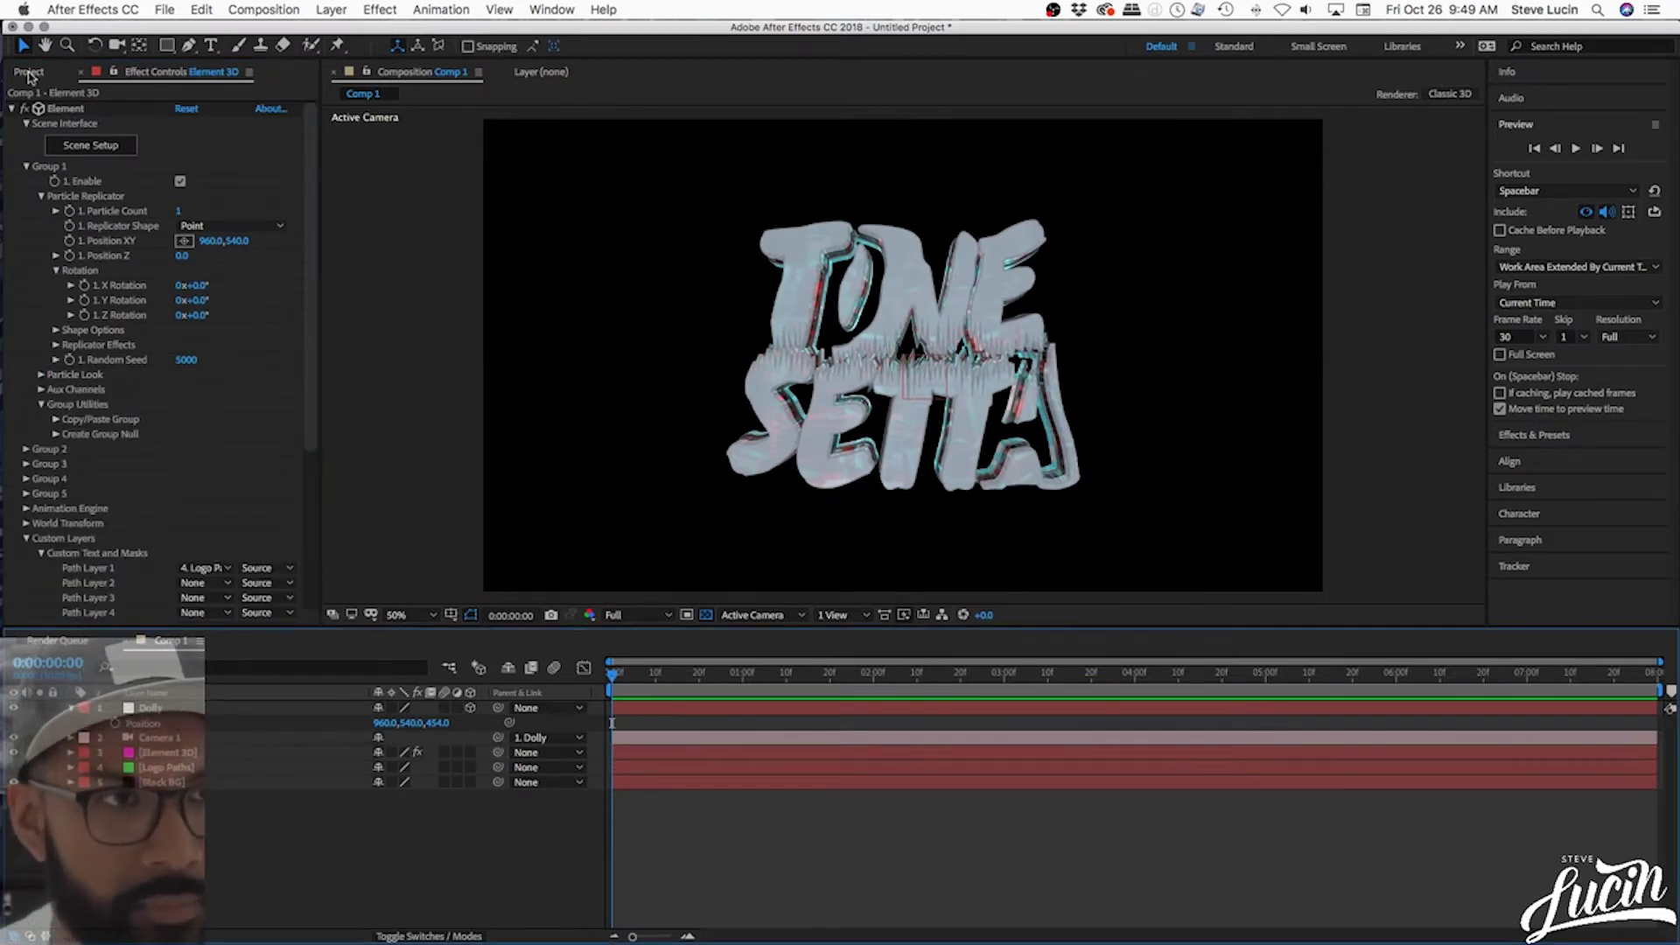
- Create a 'comps' project folder and move Comp 1 into it
click(29, 74)
click(36, 617)
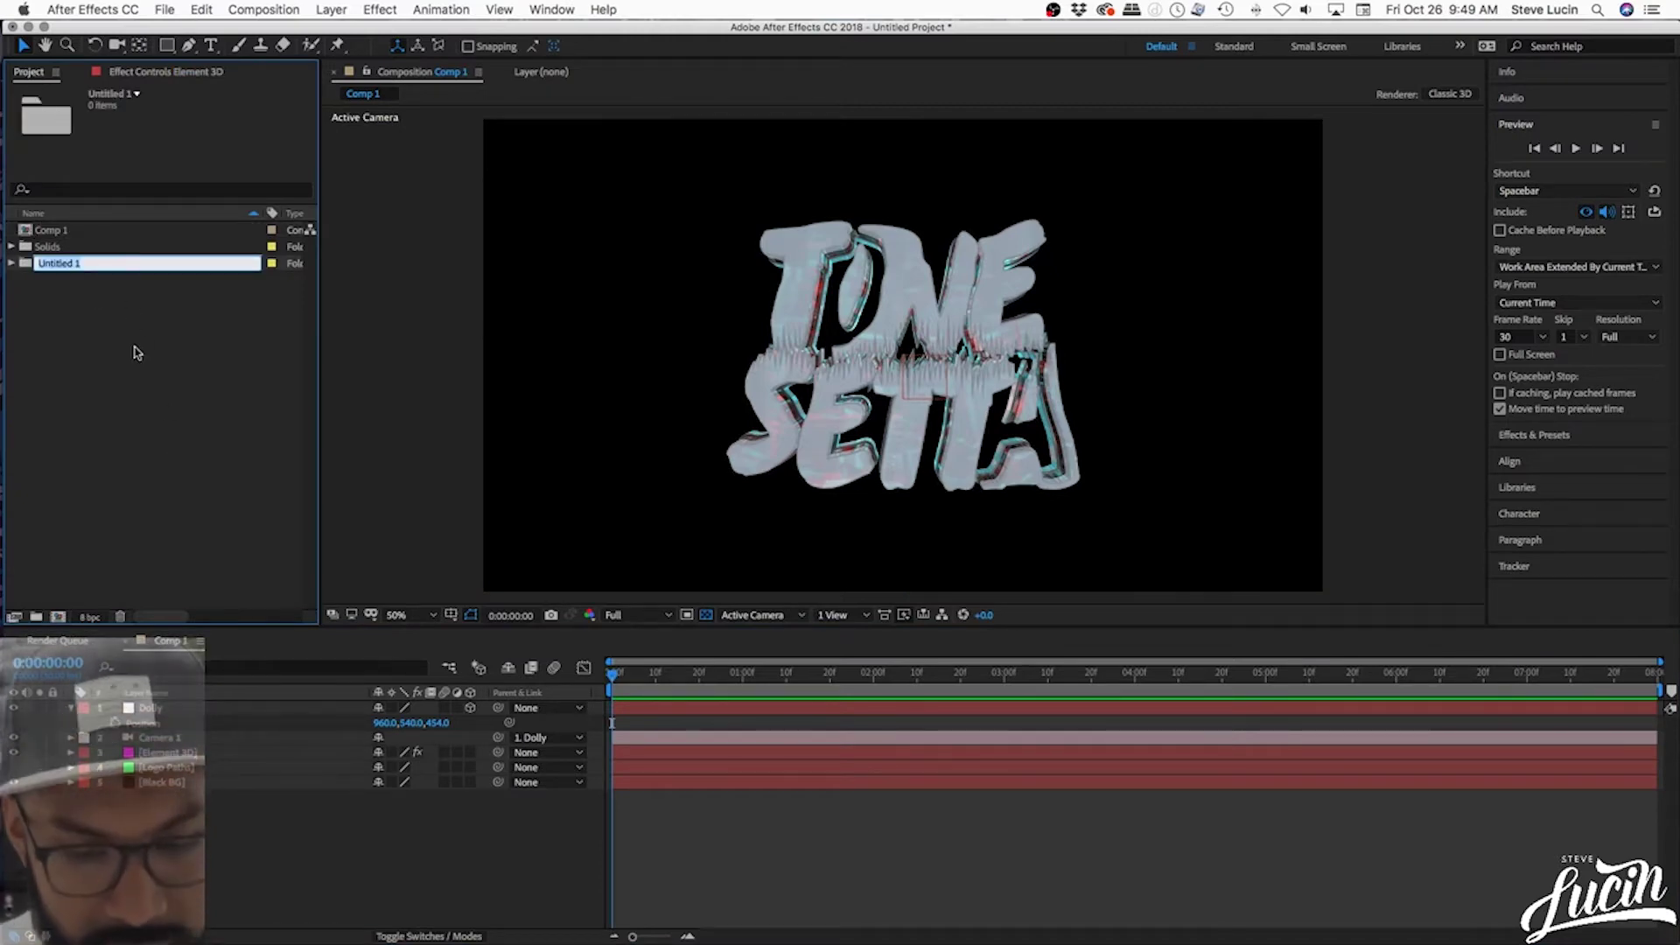
text(comps)
key(Return)
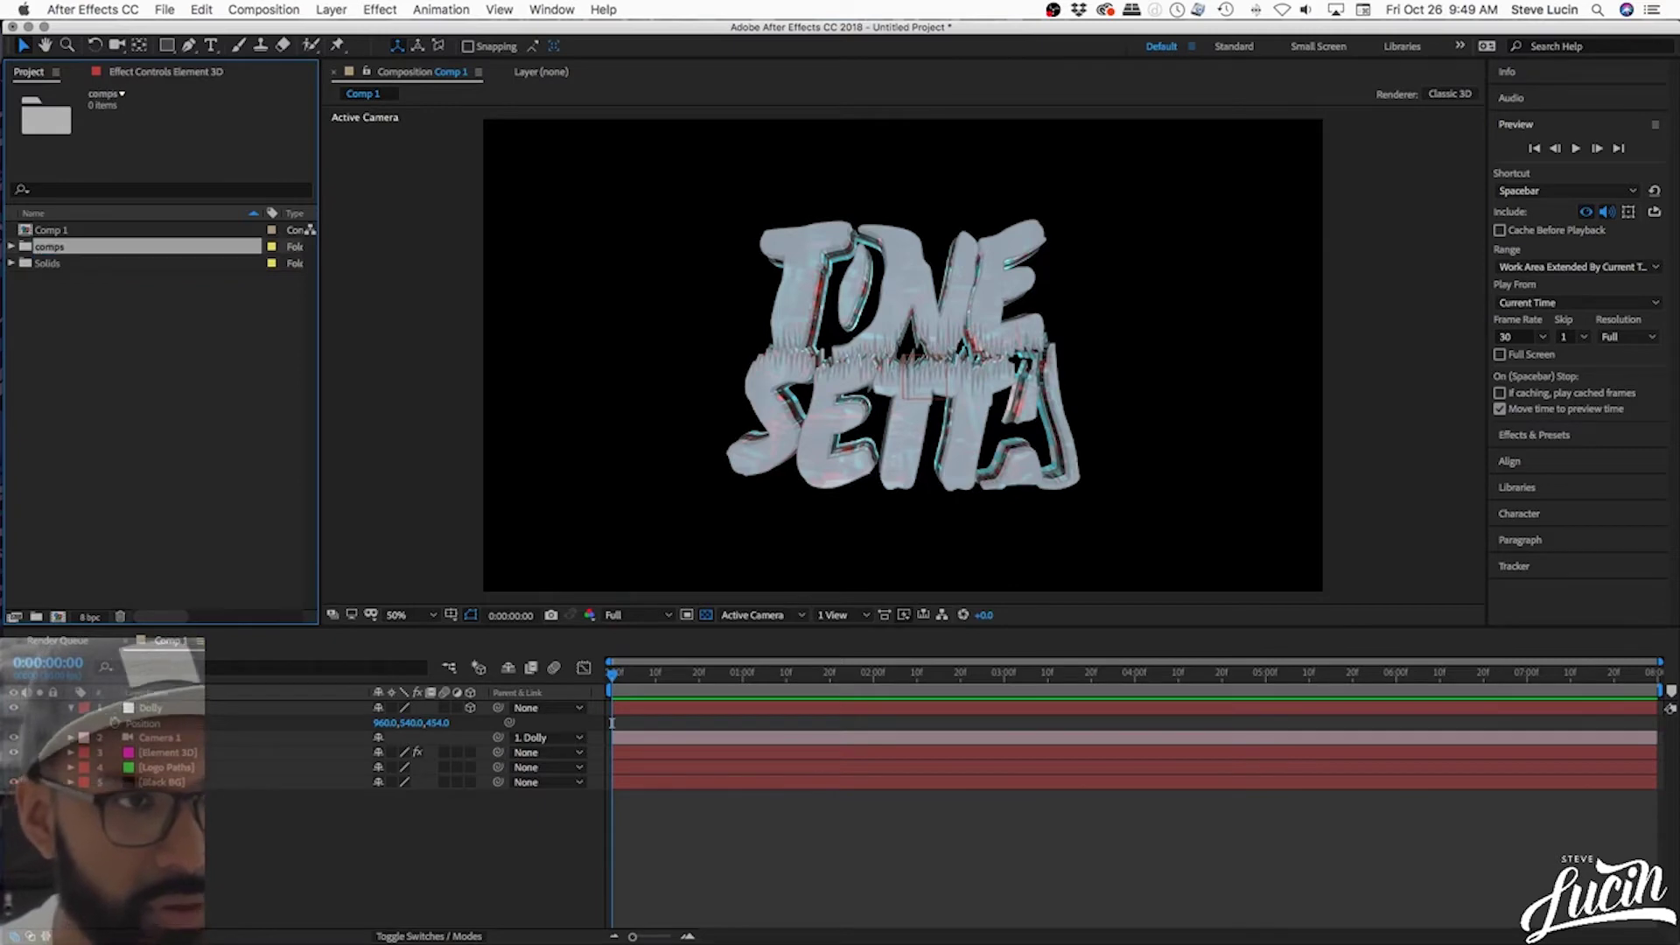
drag(48, 231, 53, 254)
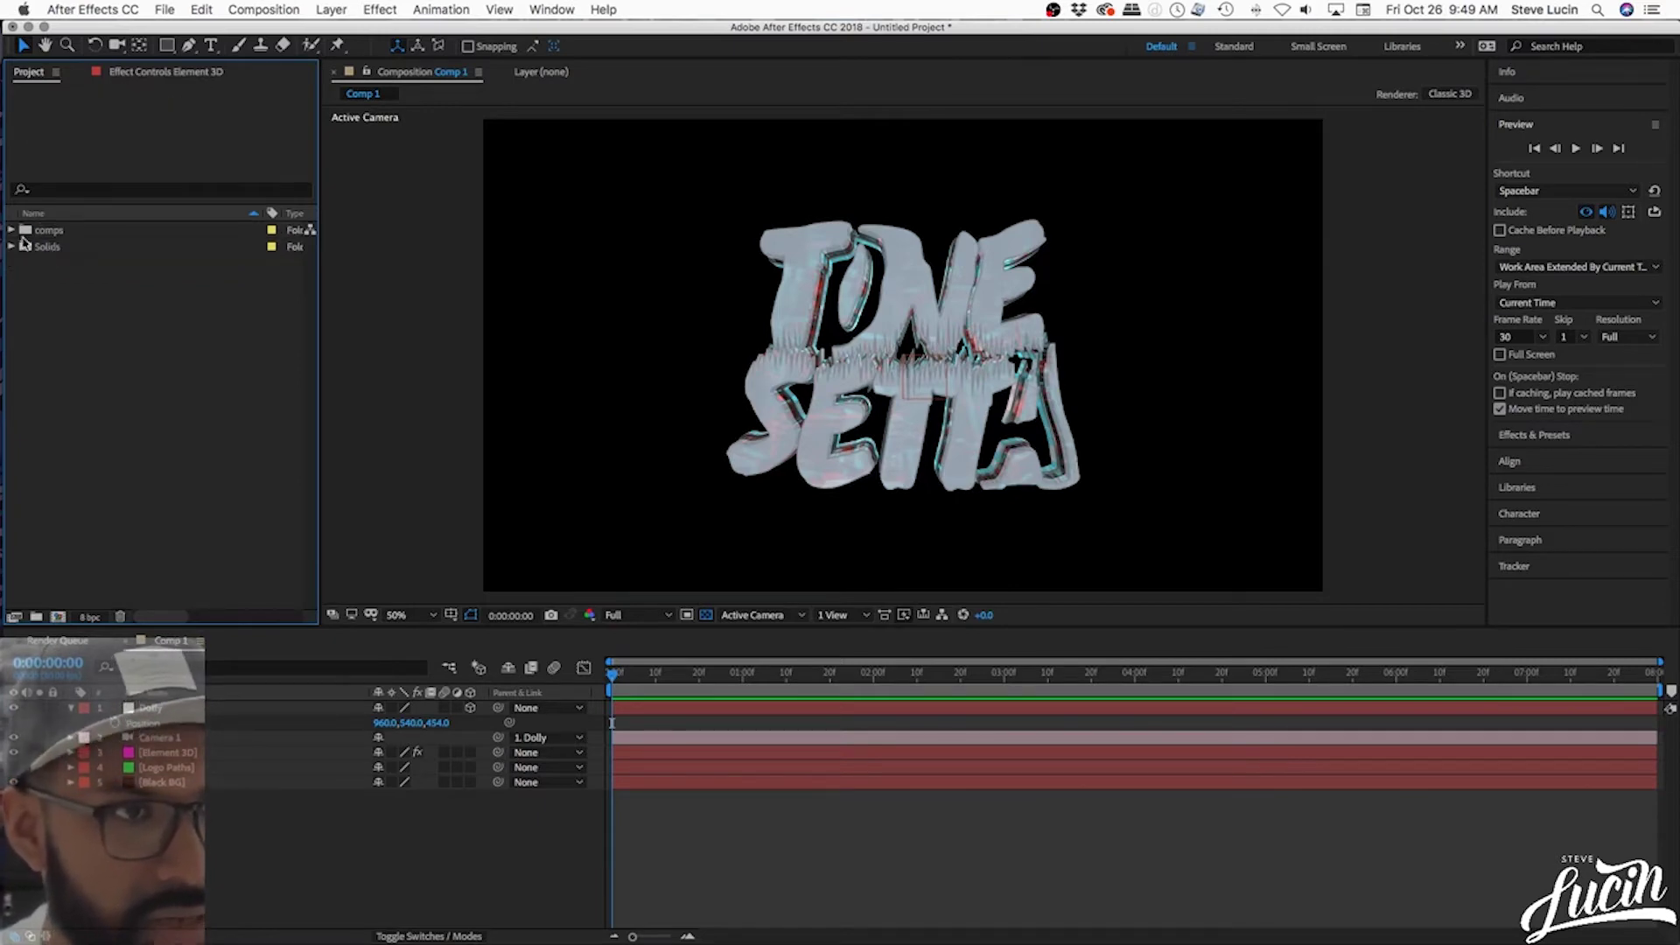
- Rename Comp 1 to 'tonesetta_logo'
click(11, 230)
click(56, 248)
key(Return)
text(tonesetta_logo)
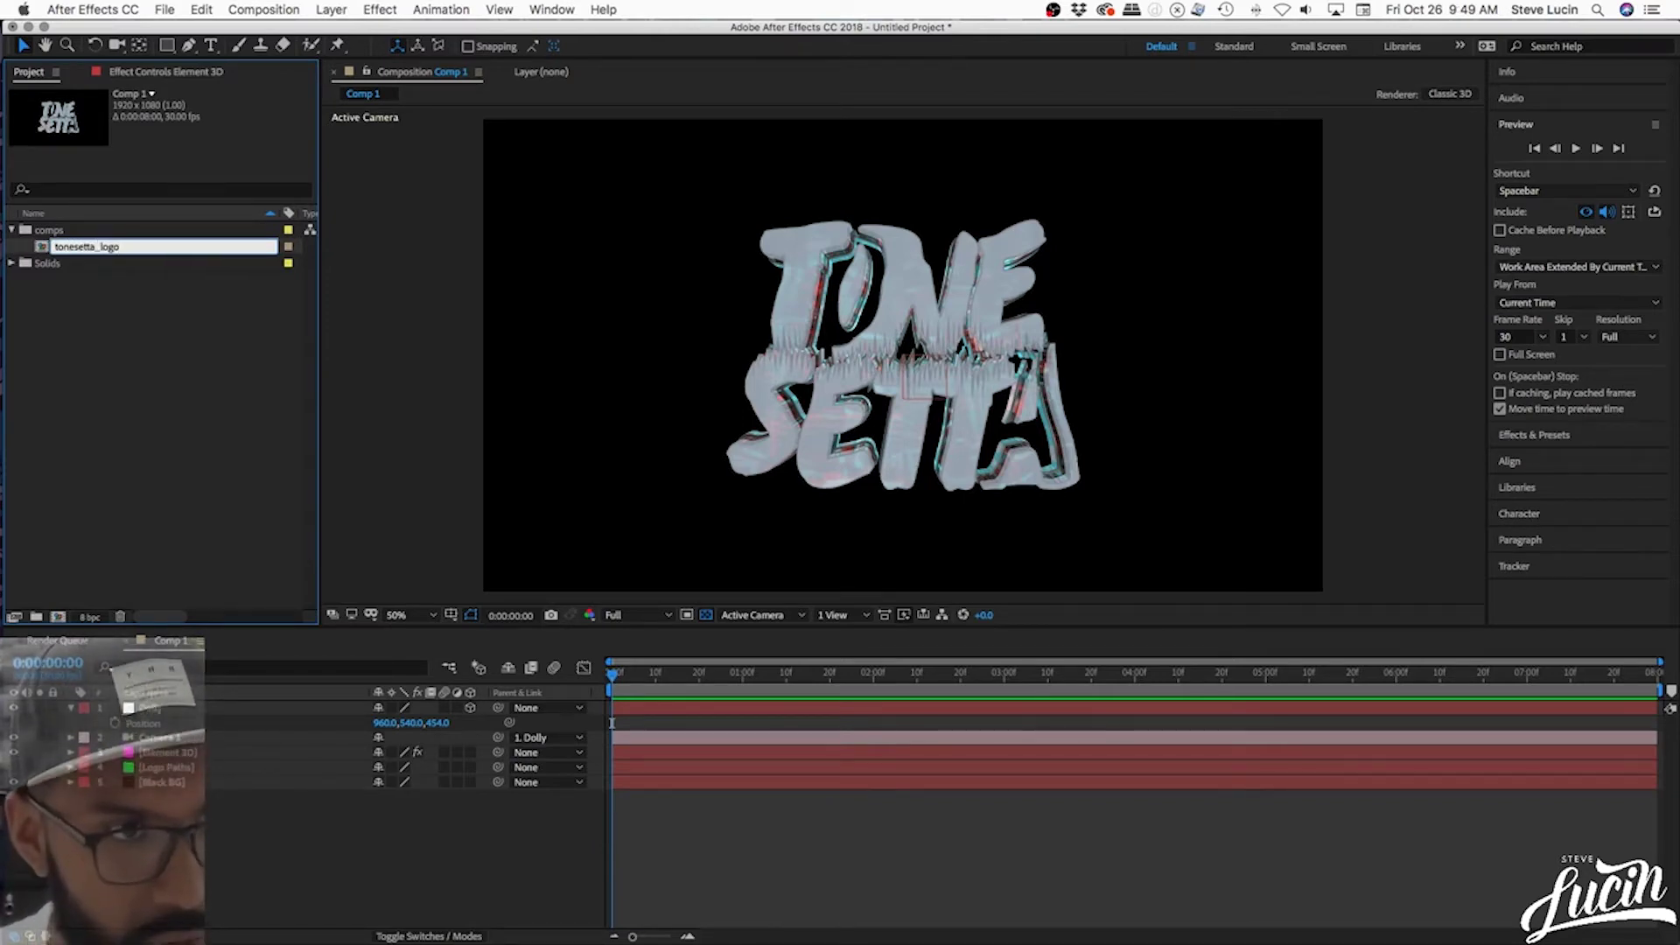
key(Return)
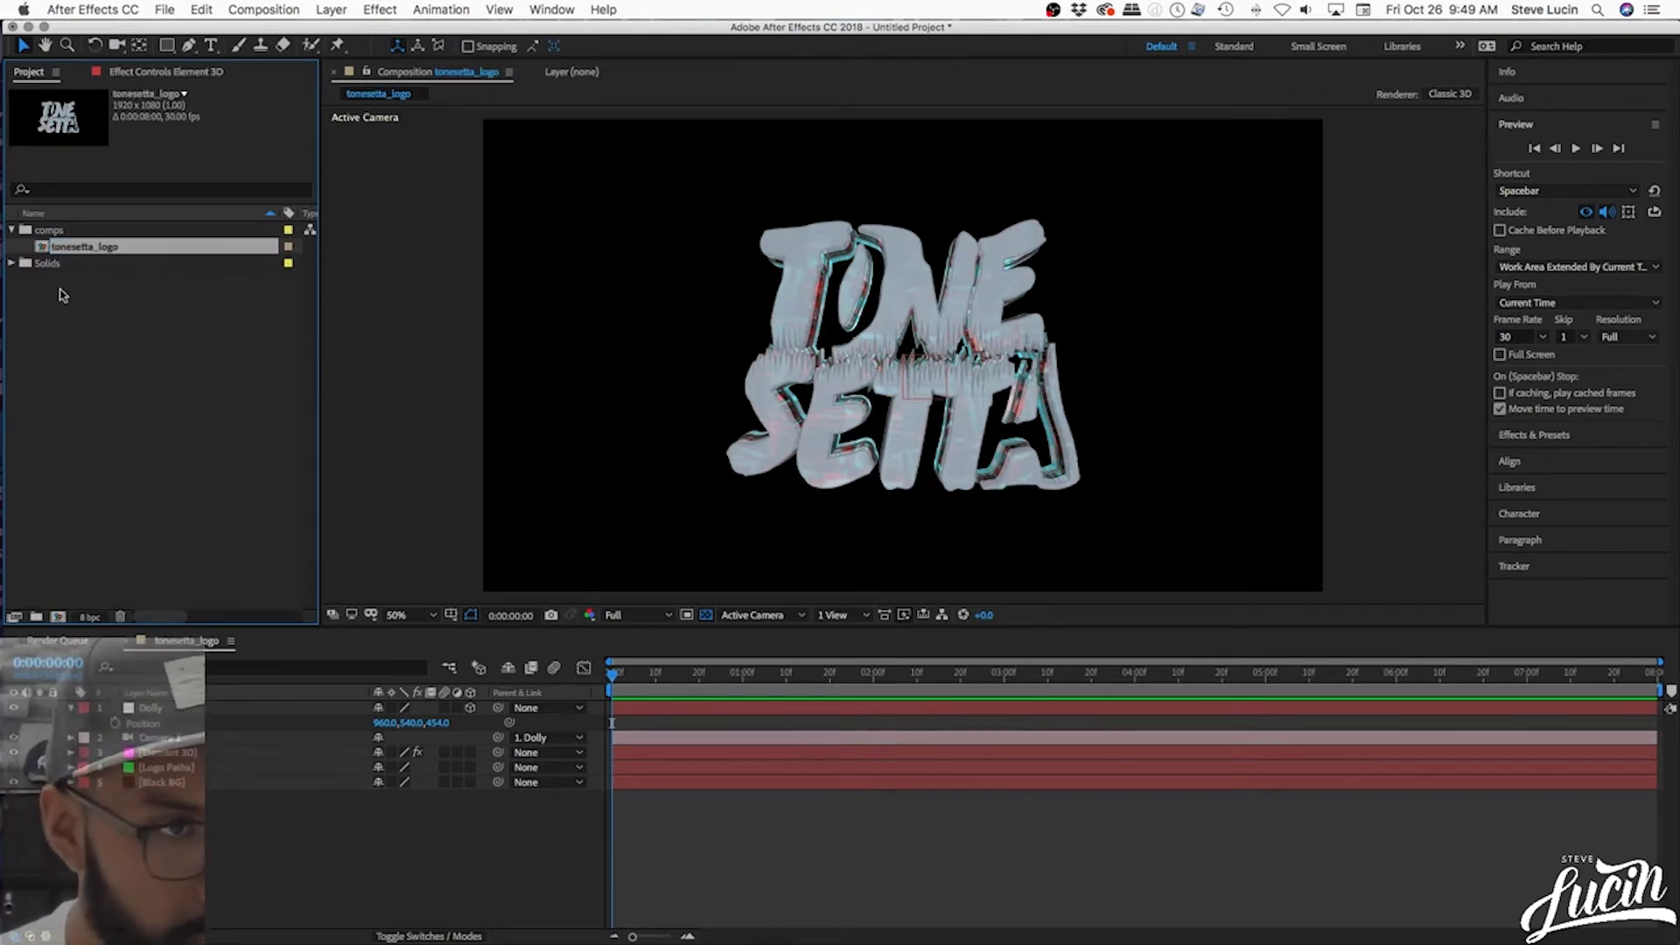
click(92, 368)
- Create a 'graphics' project folder and bring up the desktop windows via Mission Control
click(36, 615)
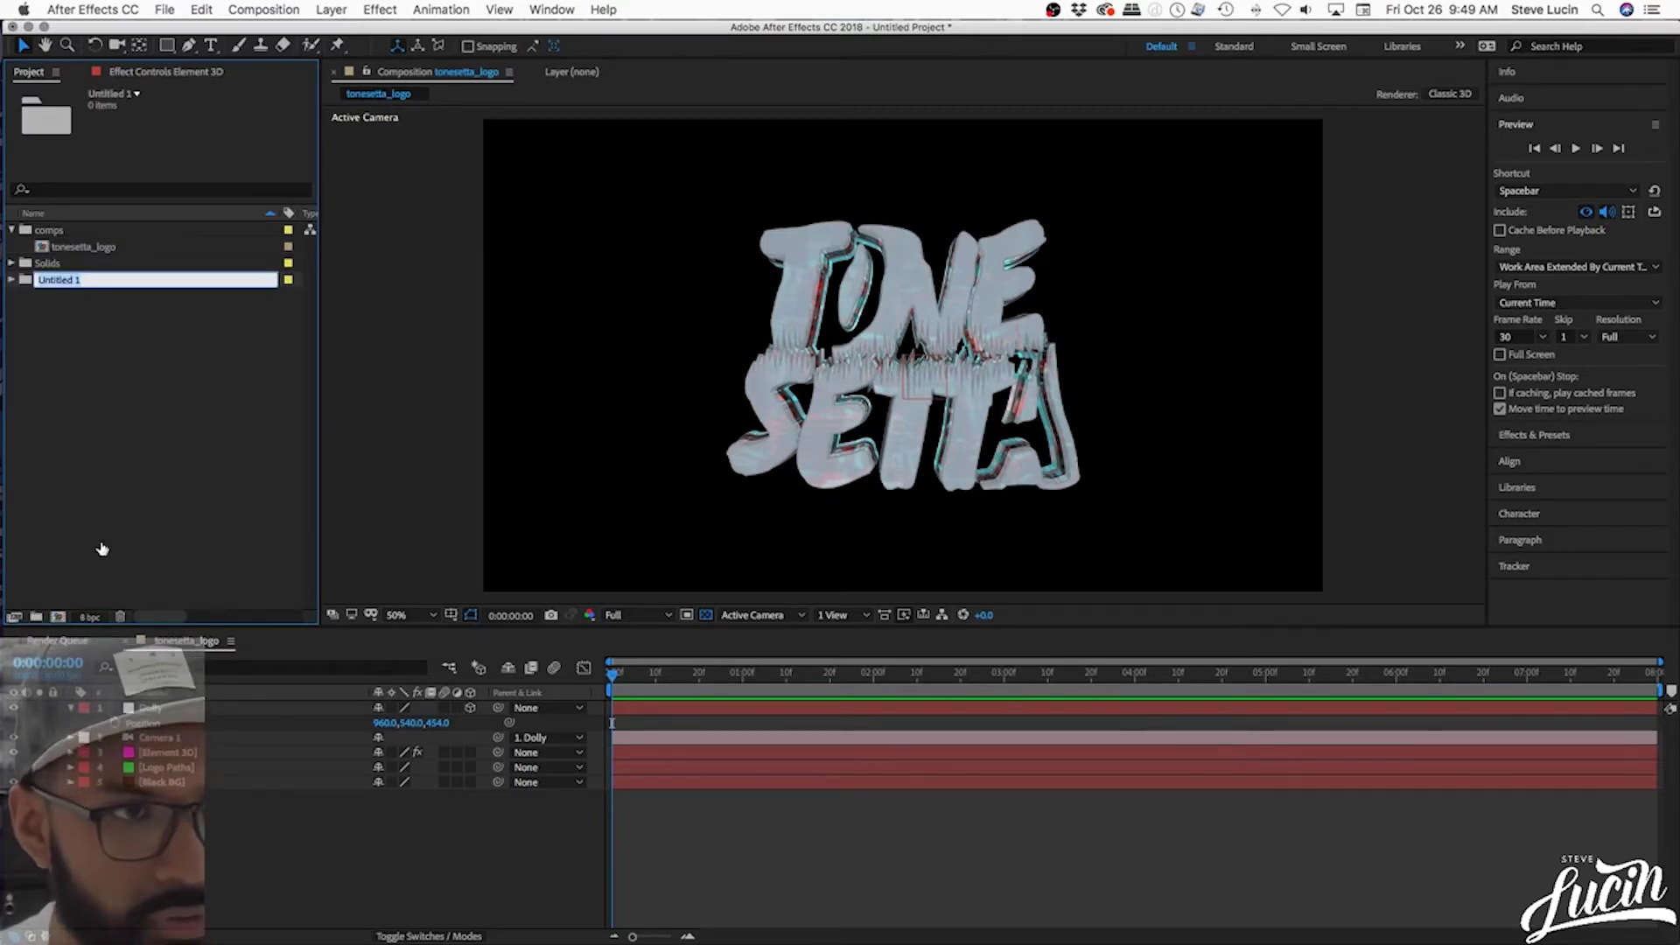
text(graphic)
key(Return)
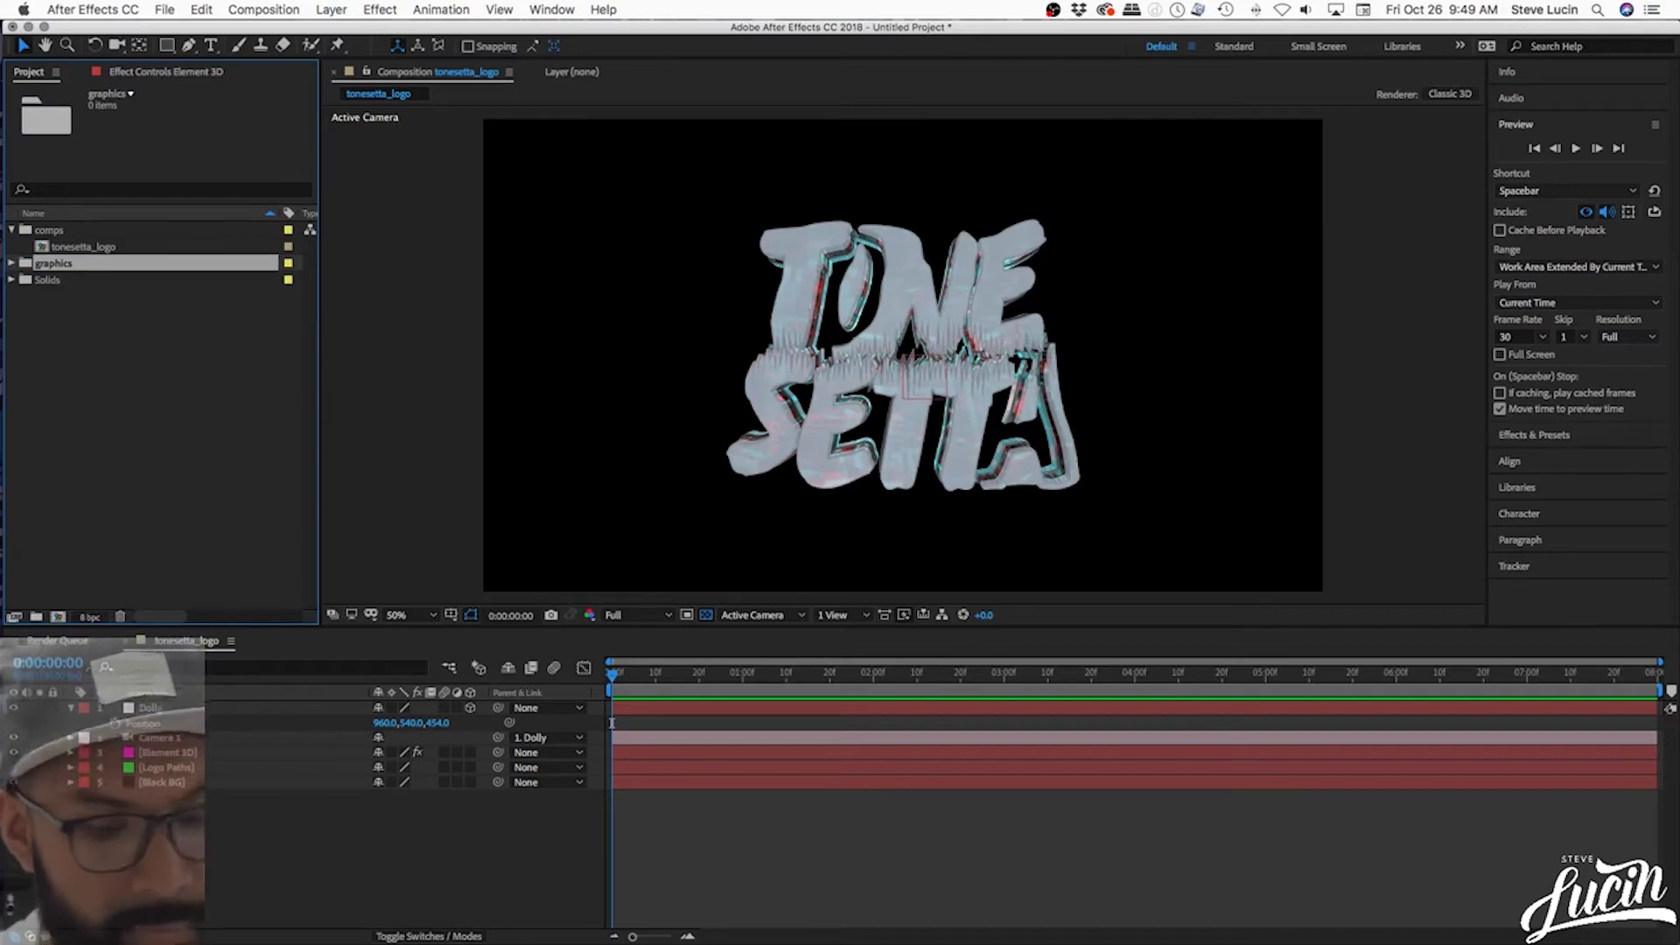
key(ctrl+Up)
- Import glitch_nyc_v2.jpg into the graphics folder and add it to the comp at 64% scale
click(424, 700)
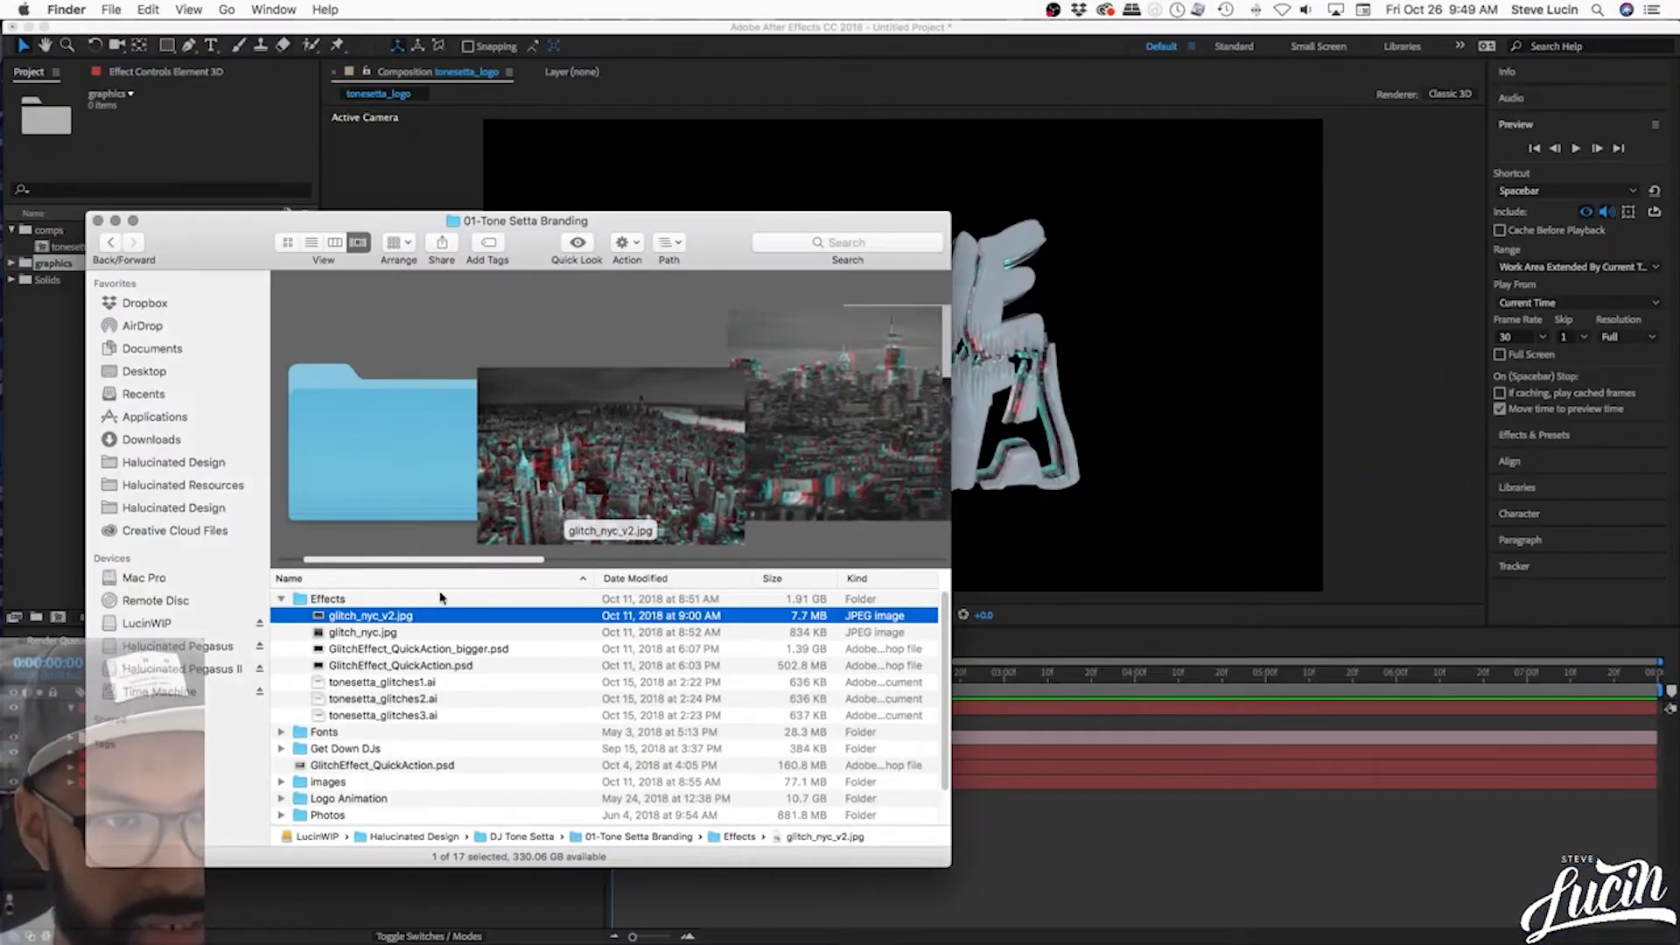
drag(205, 235, 750, 152)
drag(915, 532, 220, 782)
click(12, 263)
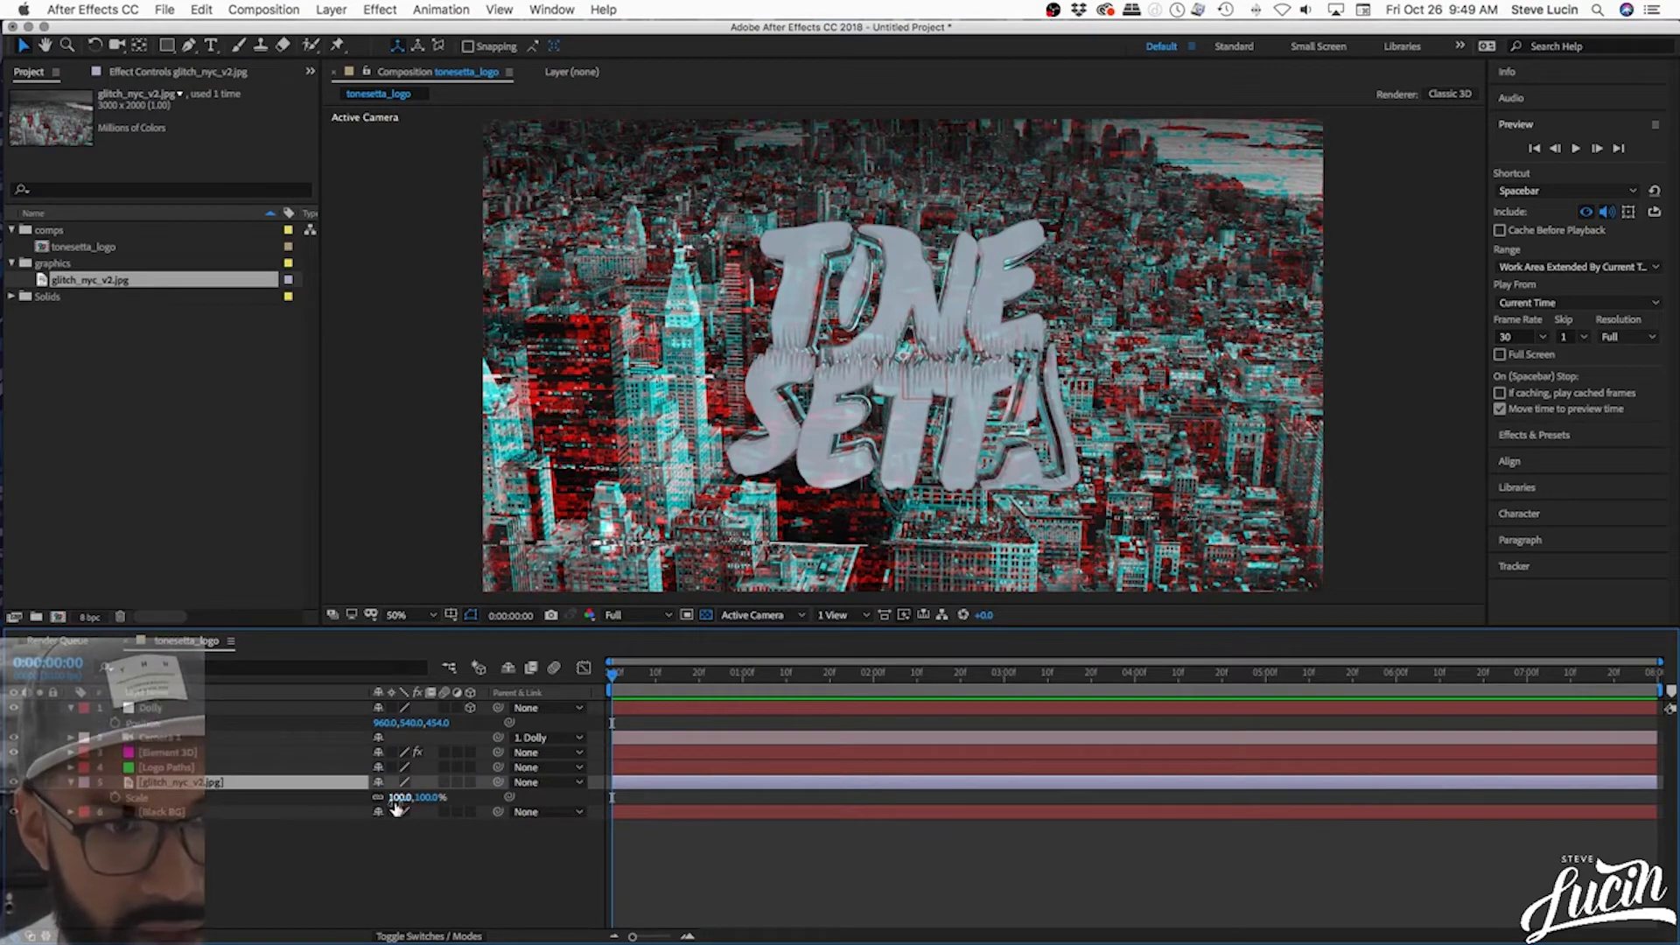
drag(398, 799, 379, 799)
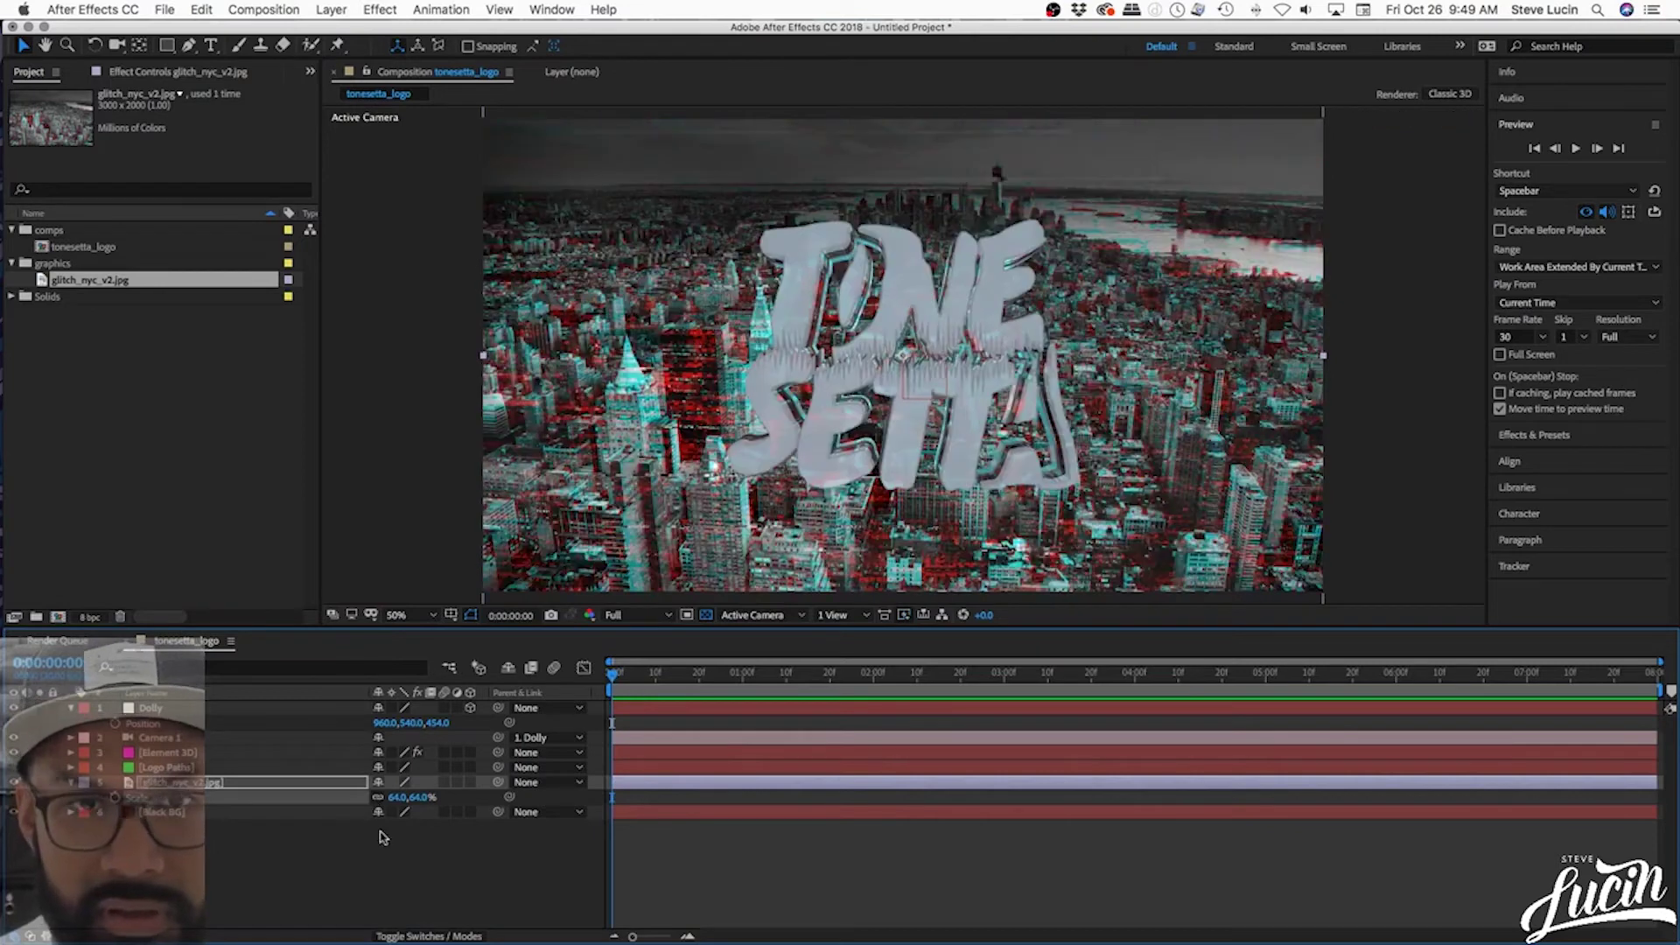
click(347, 889)
- Place Black BG above the city image at 50% opacity and preview the result
click(196, 814)
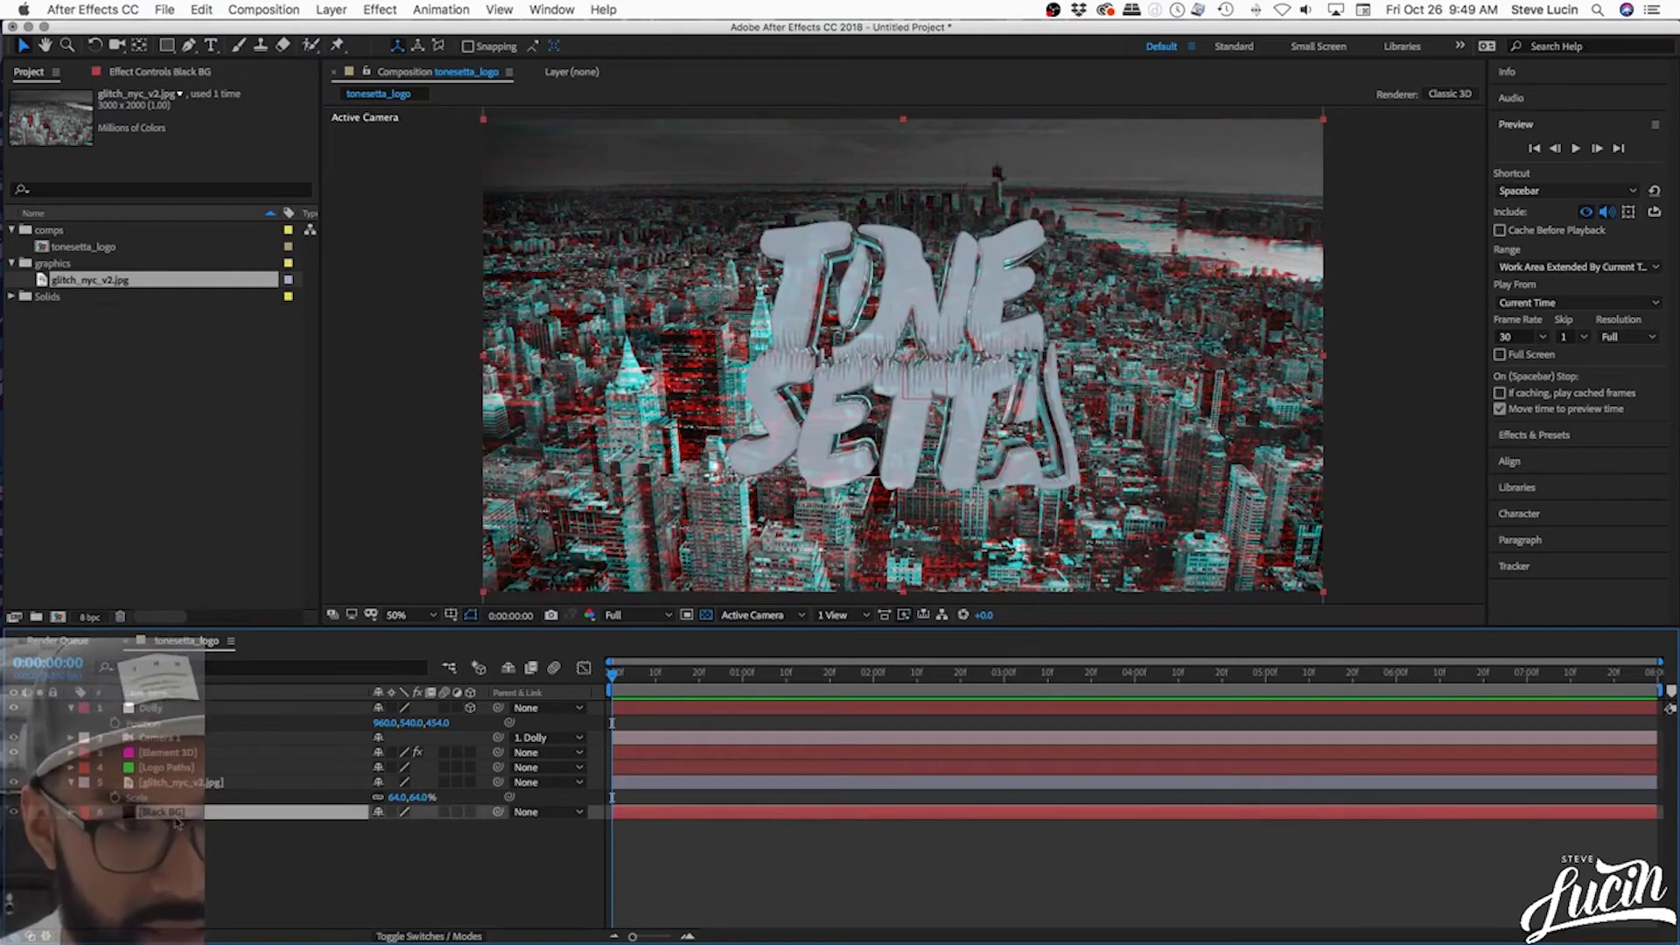
drag(177, 821, 232, 790)
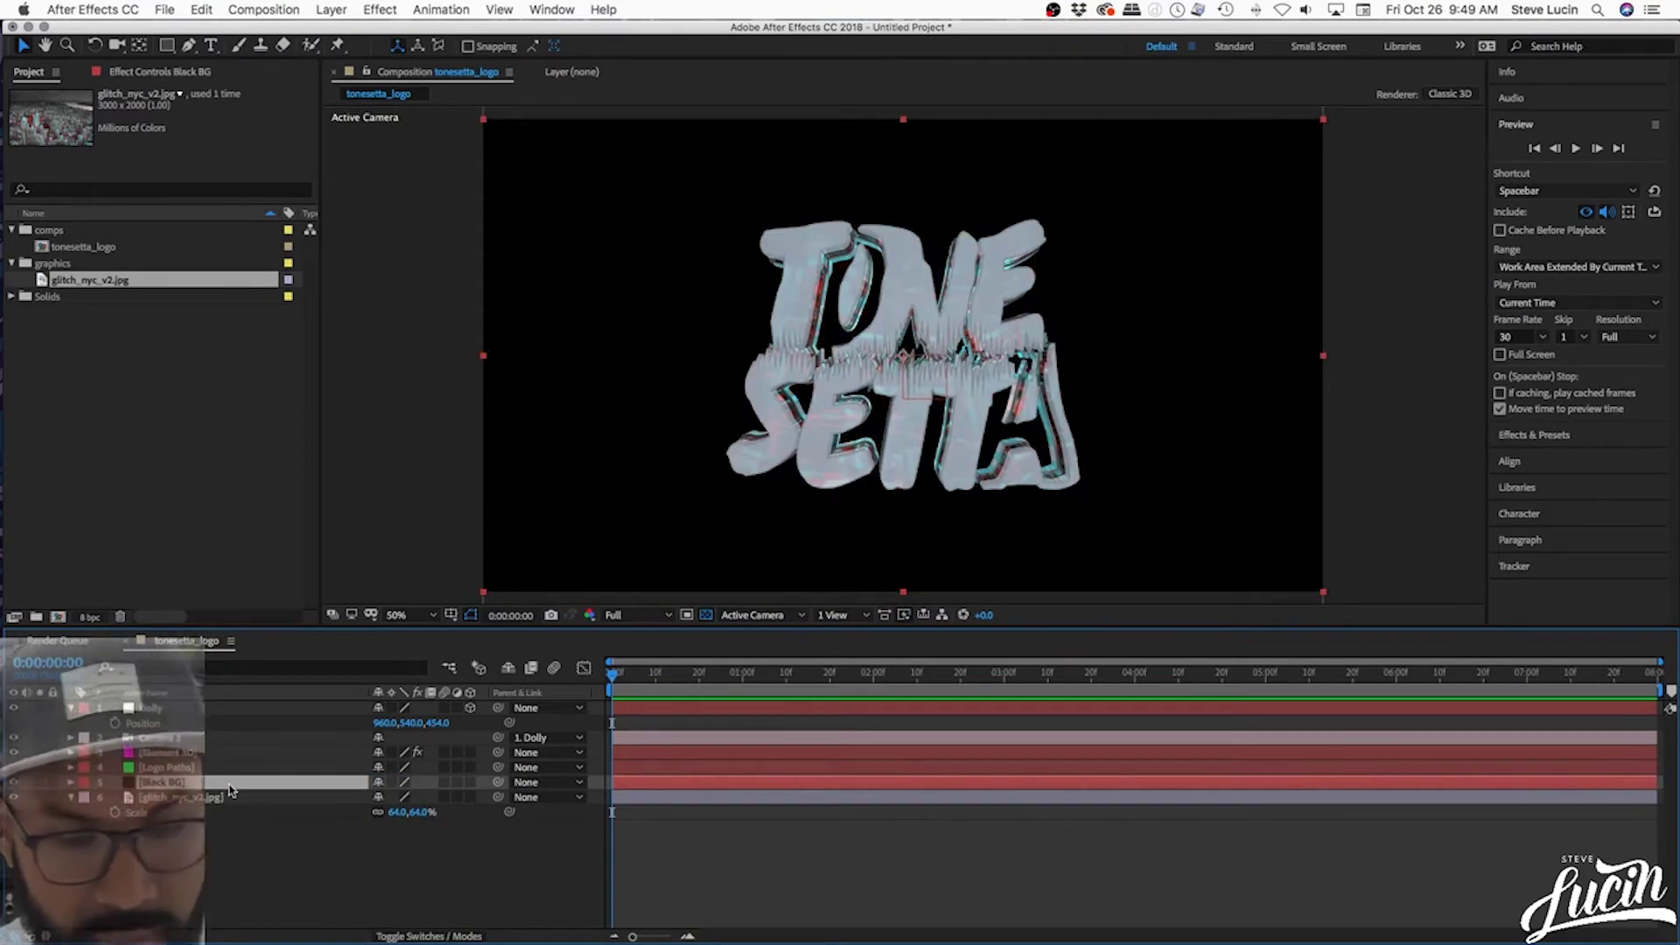
key(t)
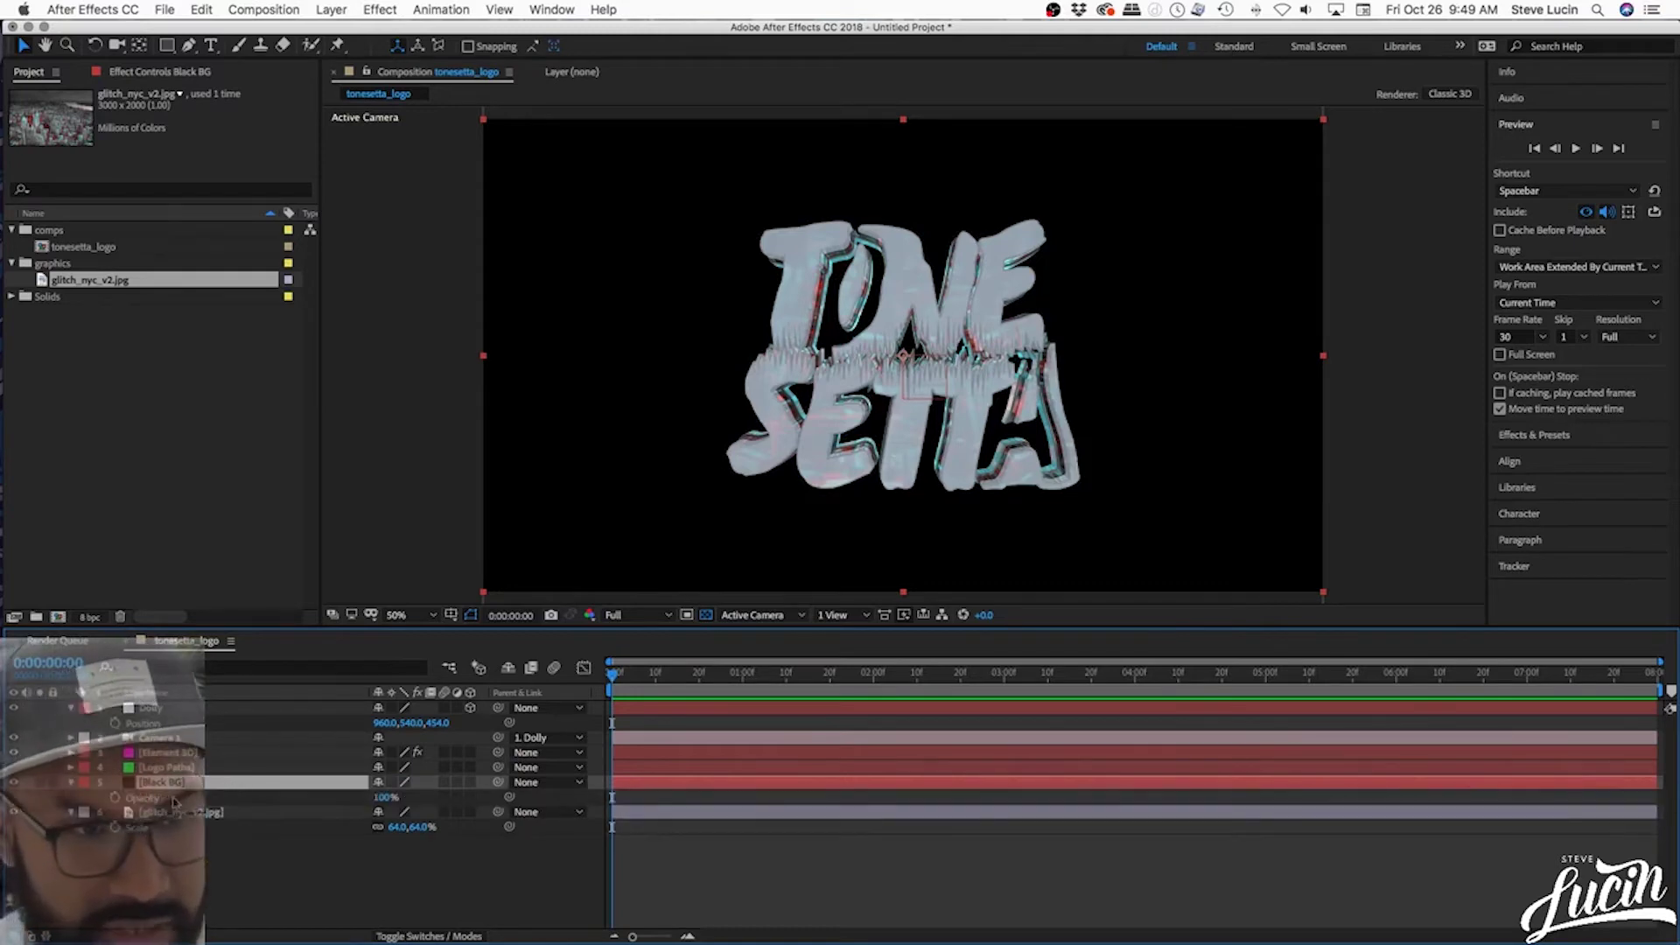
click(388, 798)
text(50)
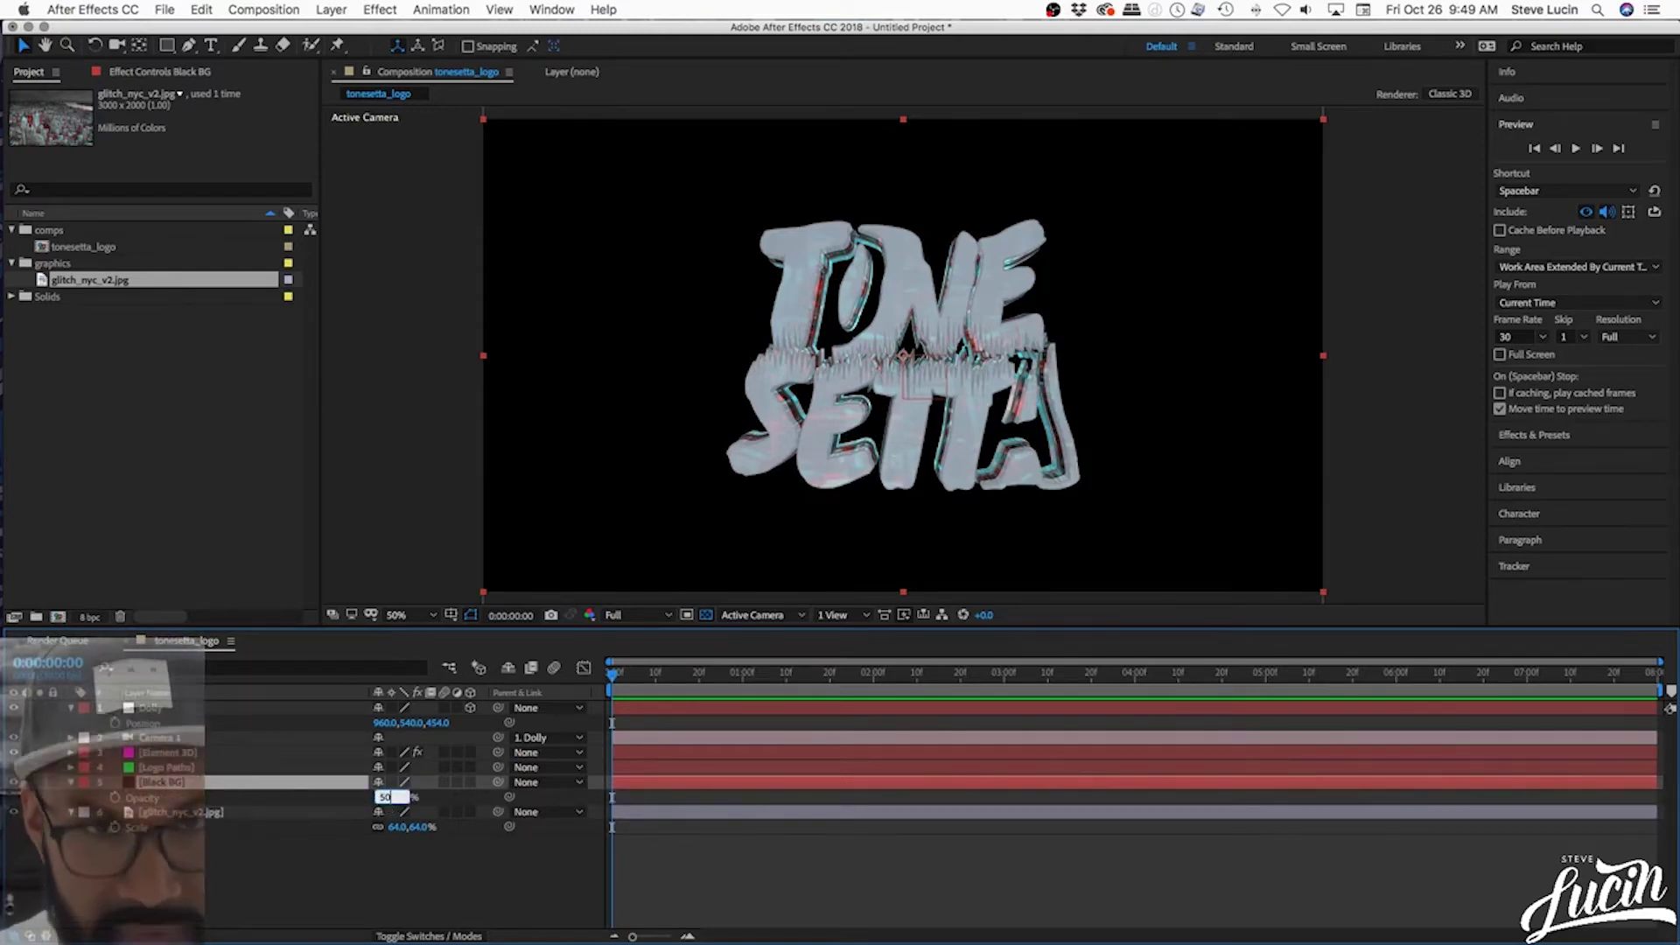
key(Return)
click(422, 873)
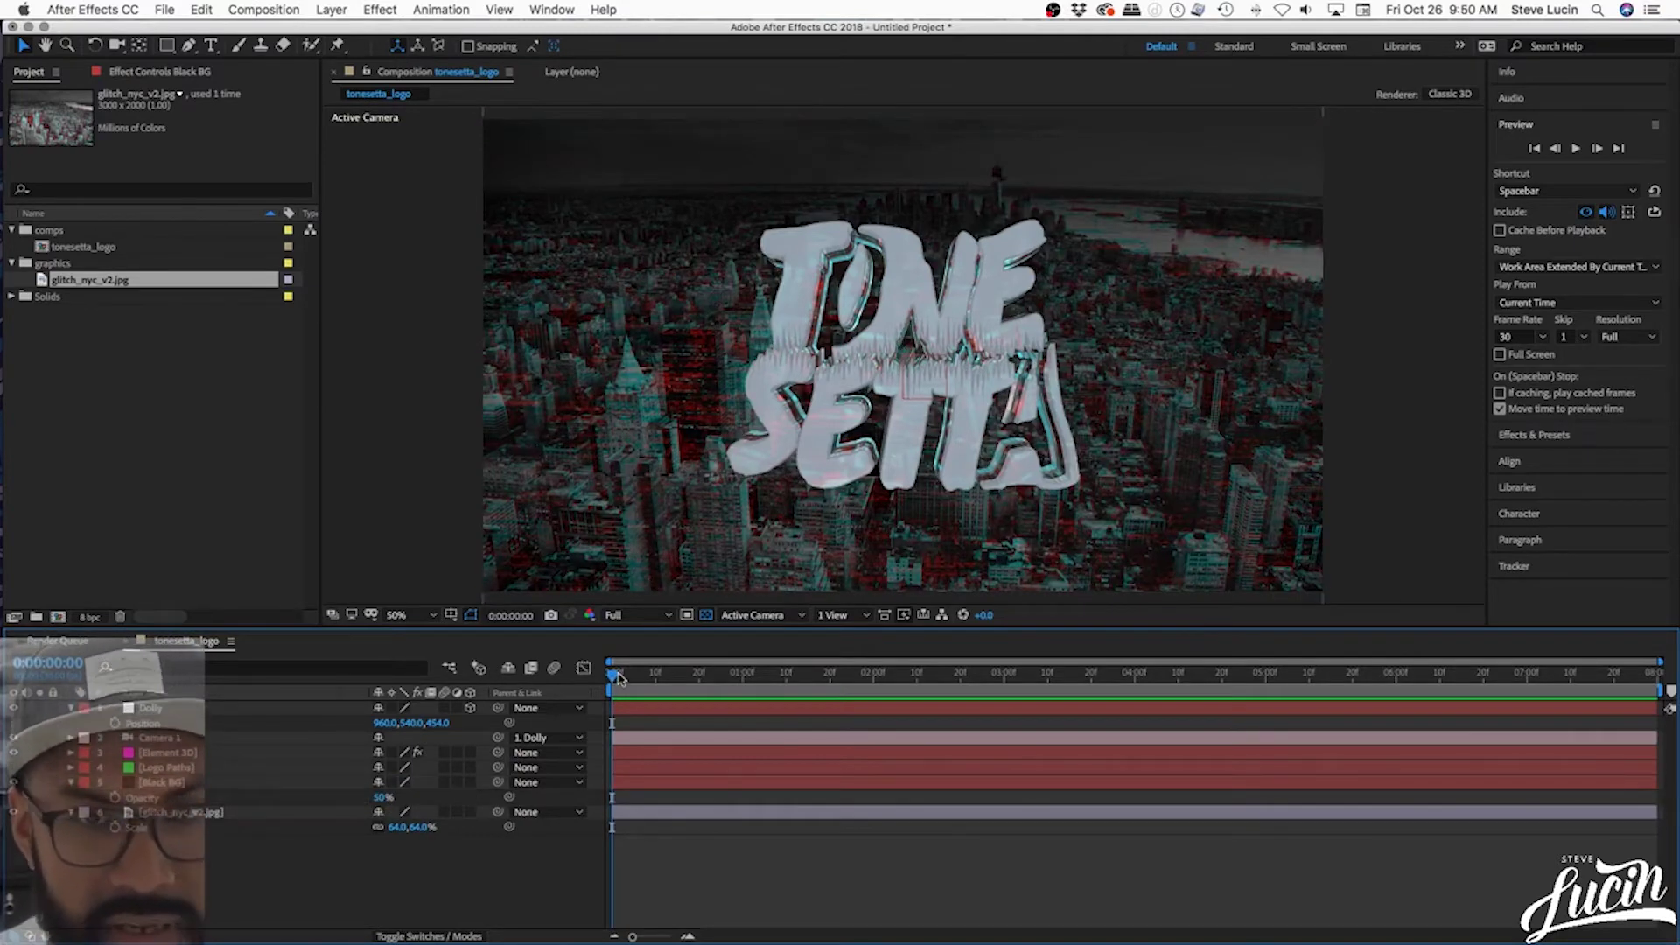
mouse_move(617, 676)
mouse_down()
mouse_move(721, 676)
mouse_move(613, 675)
mouse_up()
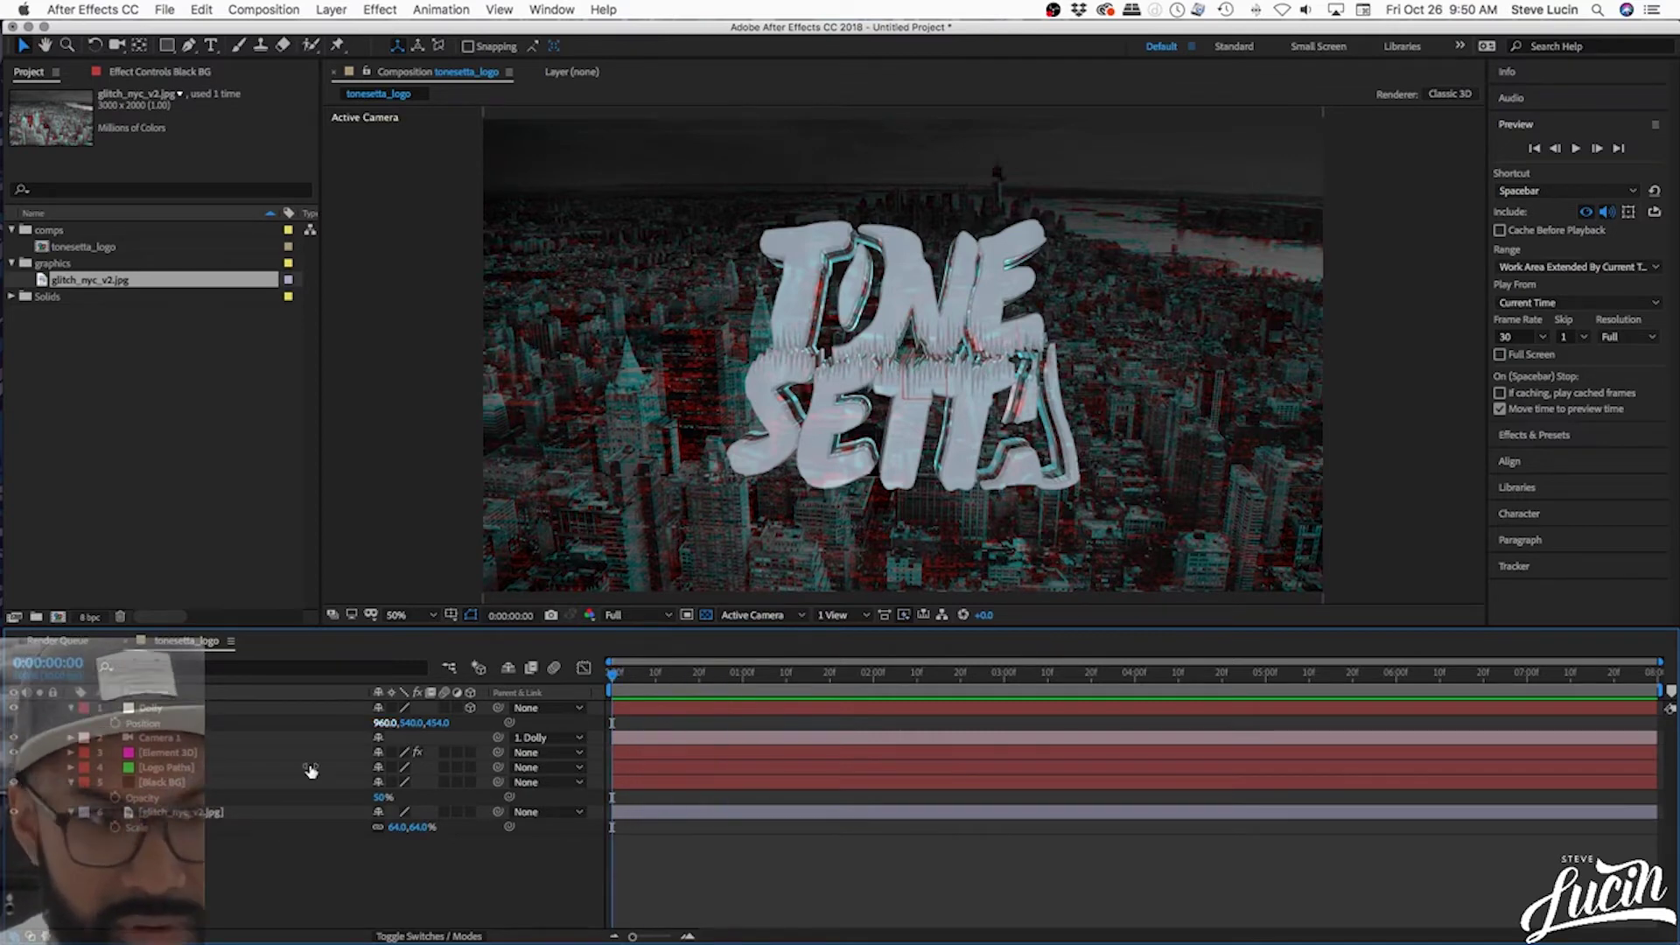
click(158, 782)
click(93, 799)
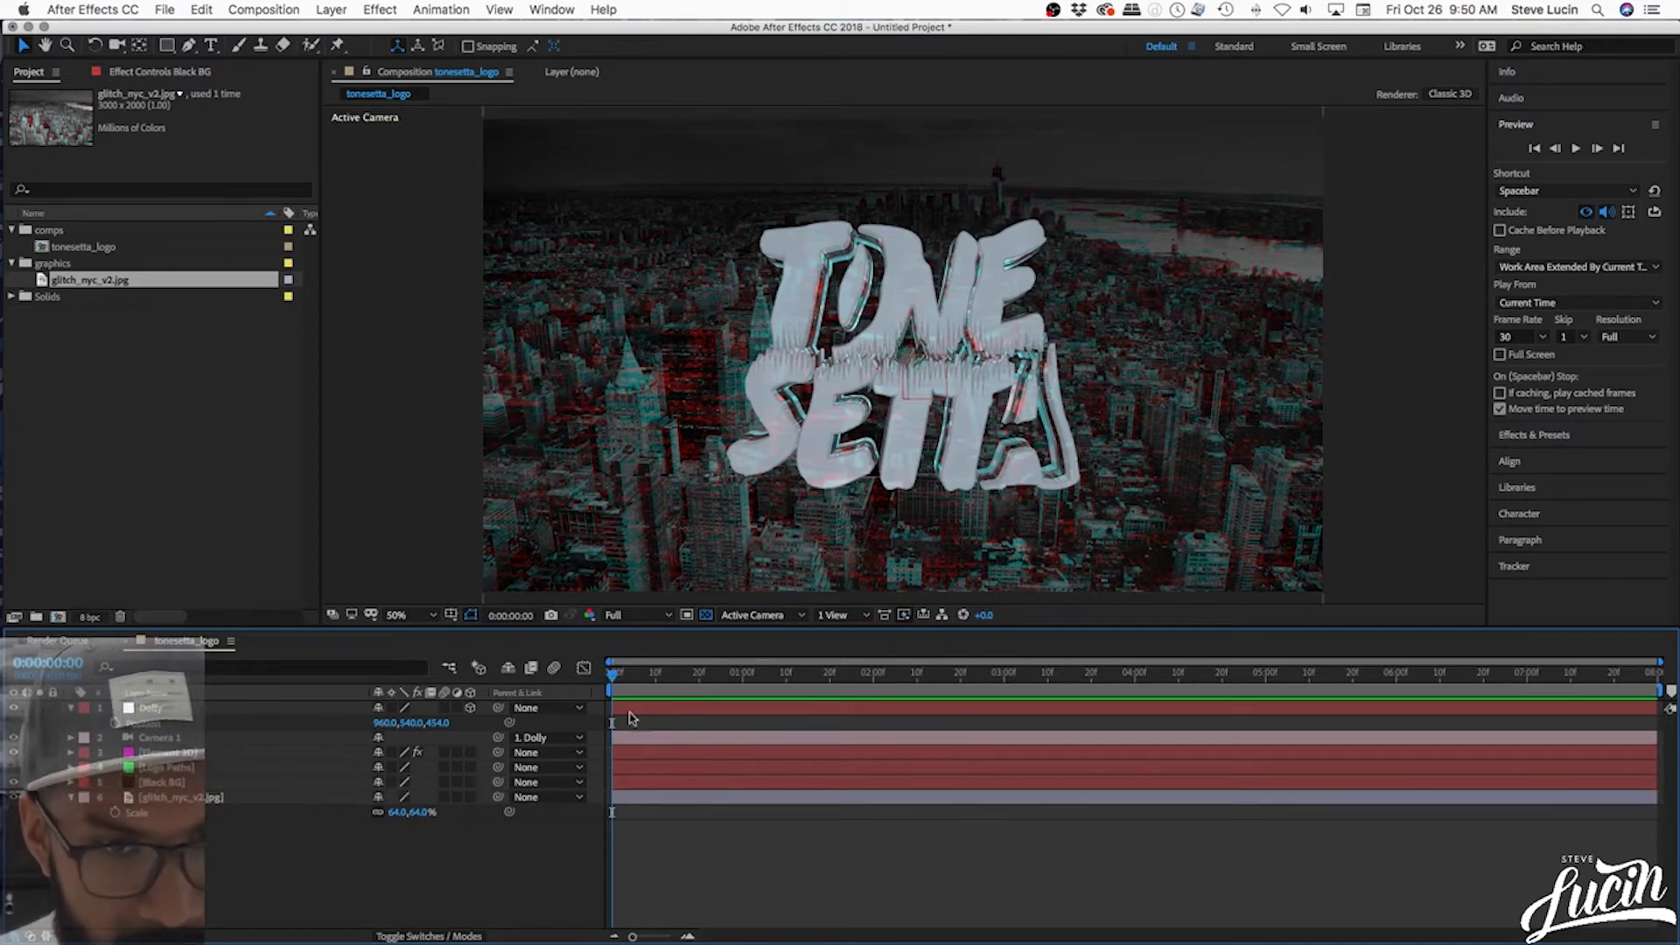
- End the work area at 4 seconds and show the Element 3D layer's effect properties
drag(667, 676, 1135, 700)
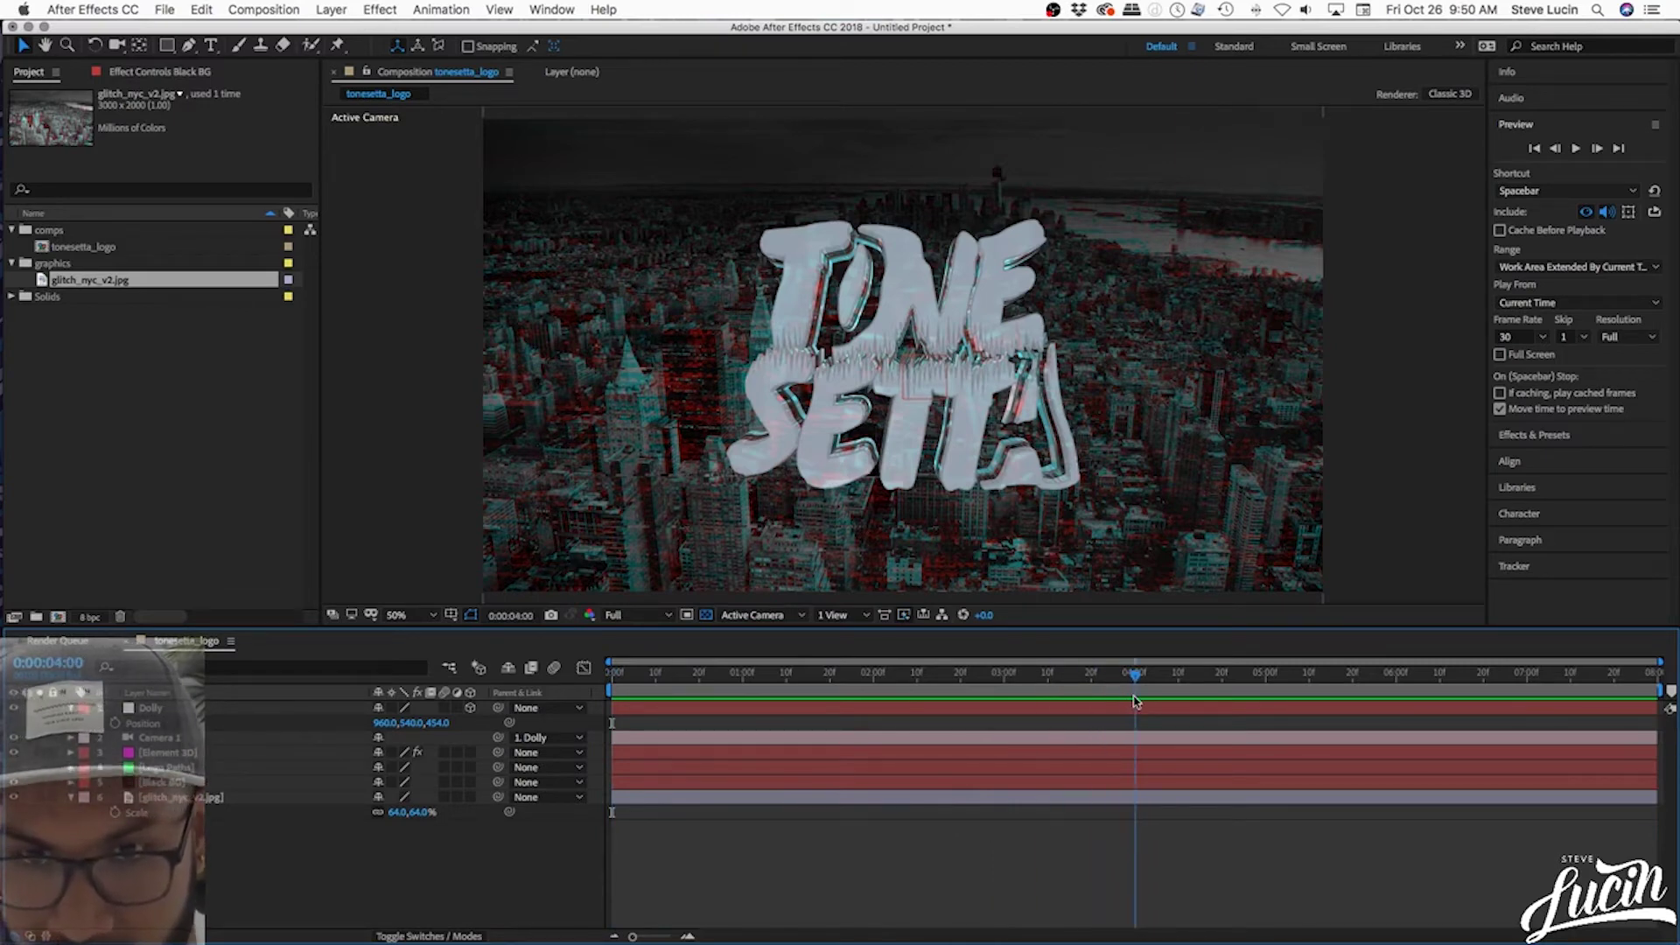
key(n)
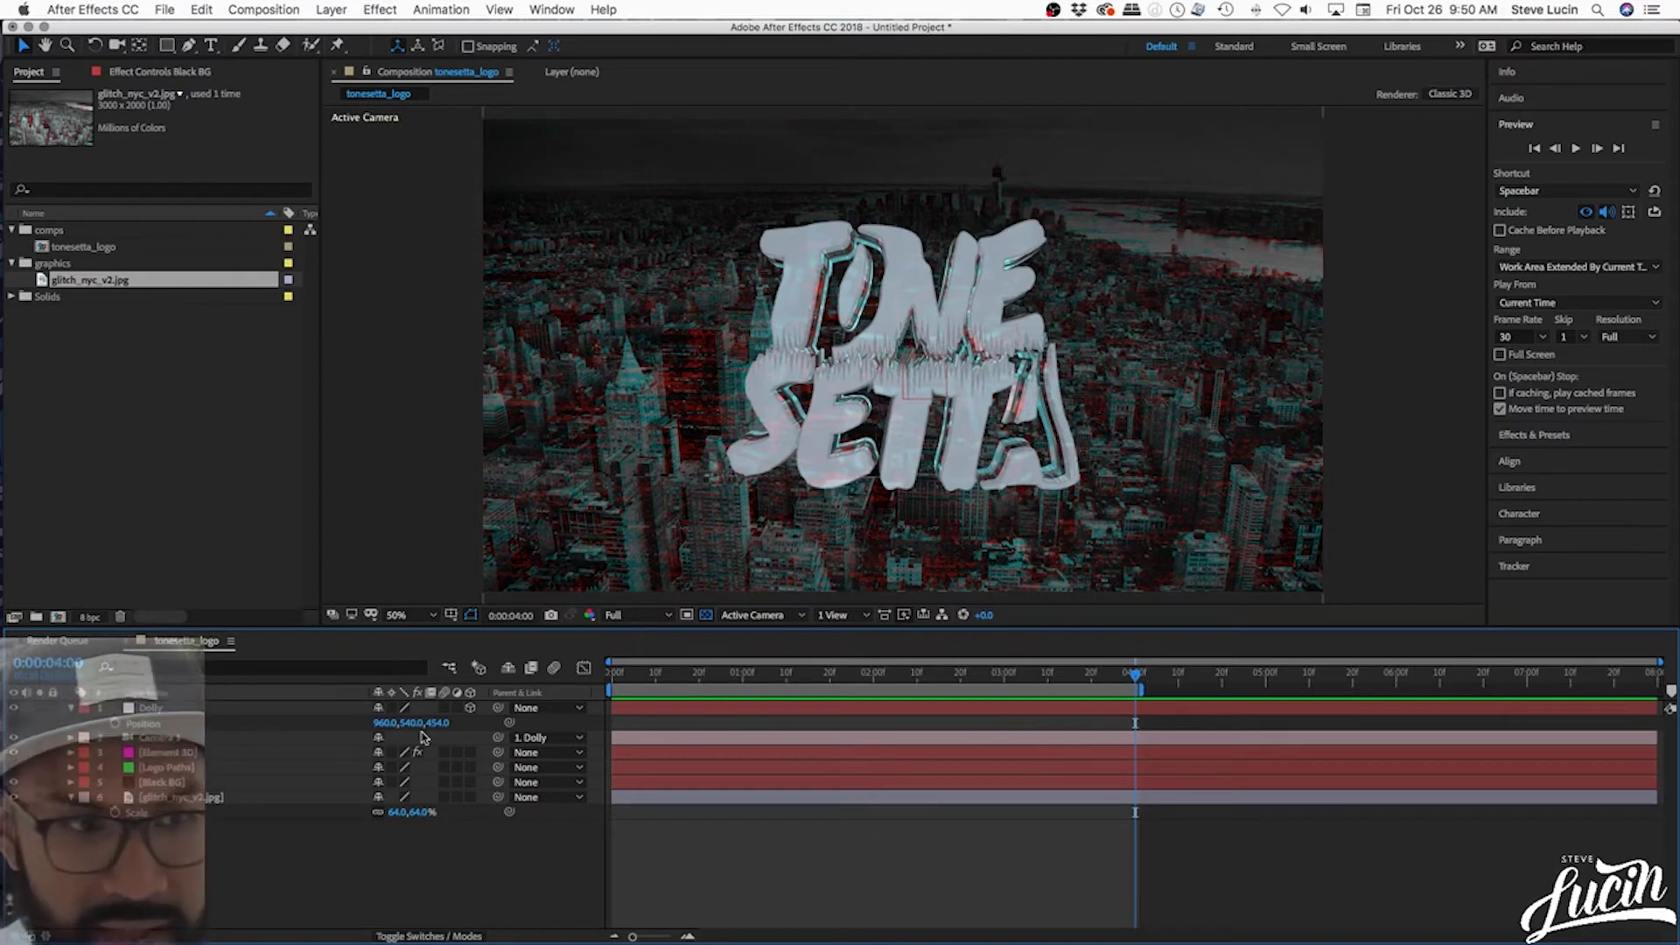
click(173, 740)
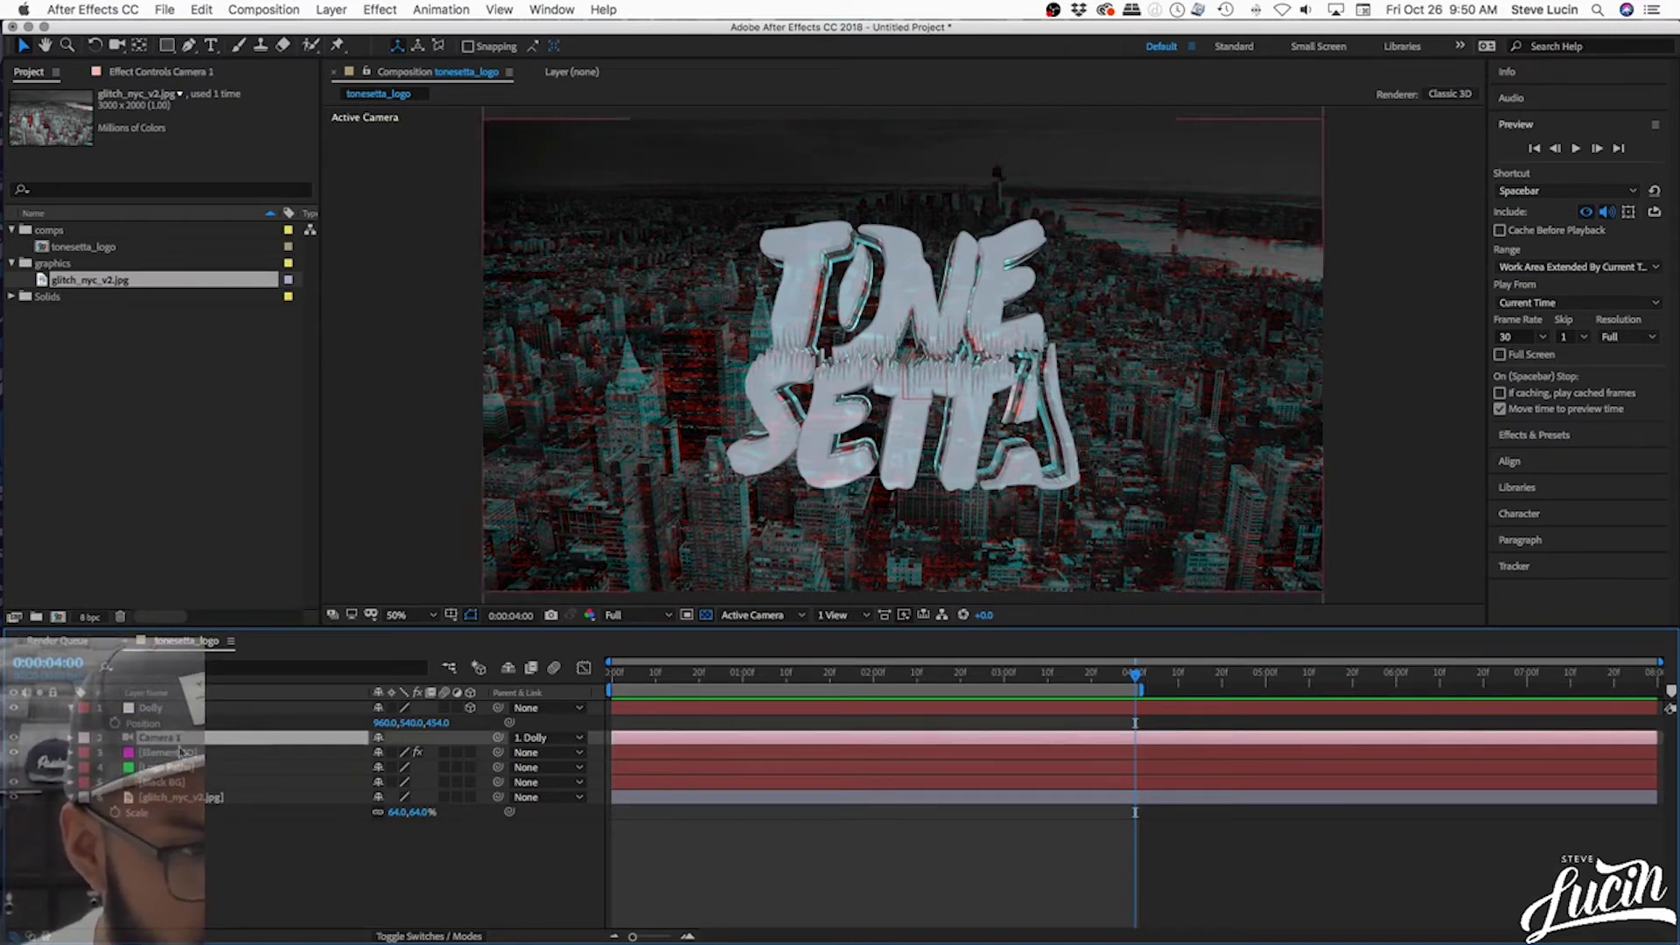
click(230, 755)
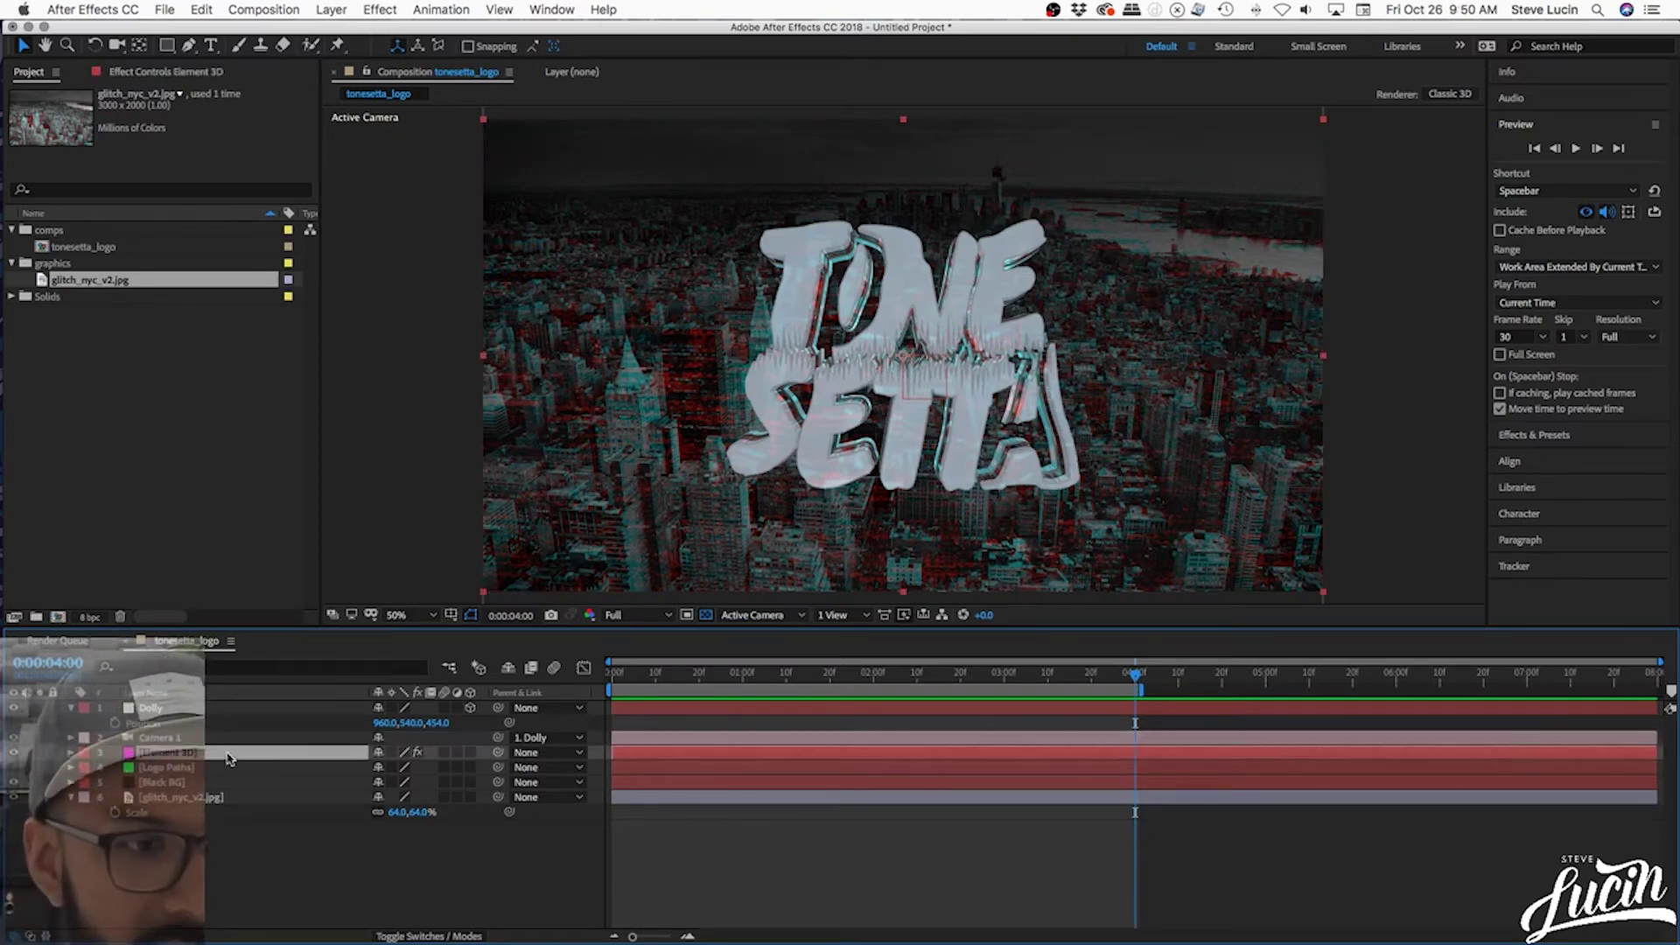
click(178, 77)
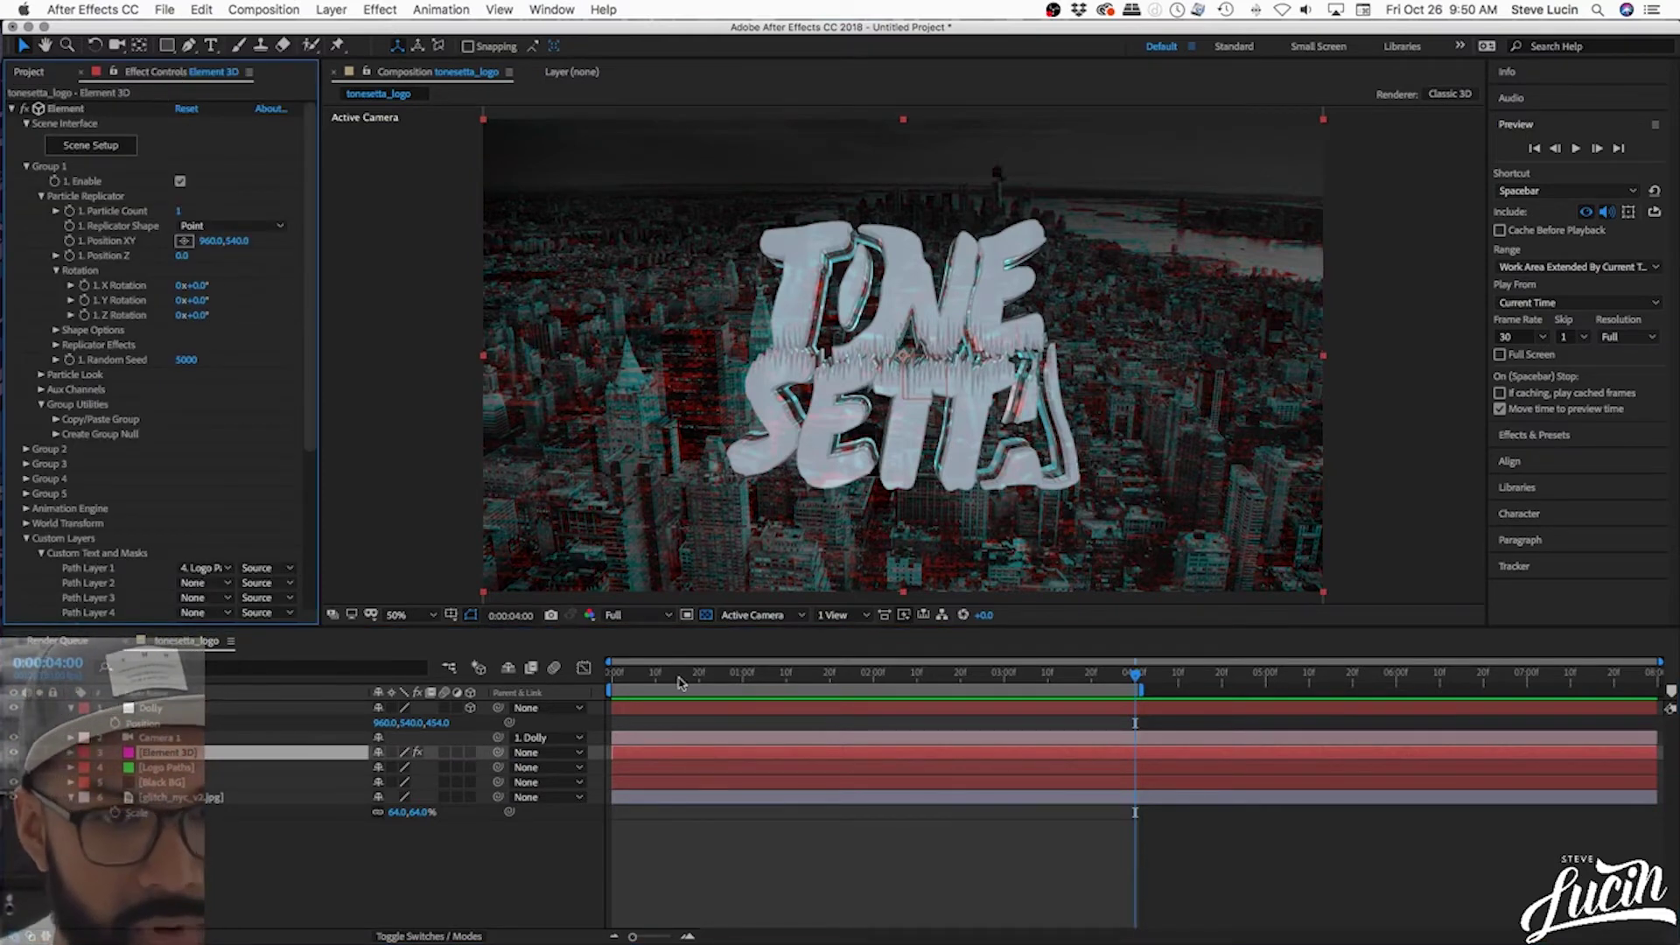
- Keyframe Y Rotation from 0x+0.0° at the start to 1x+0.0° at 4 seconds
drag(669, 678, 490, 687)
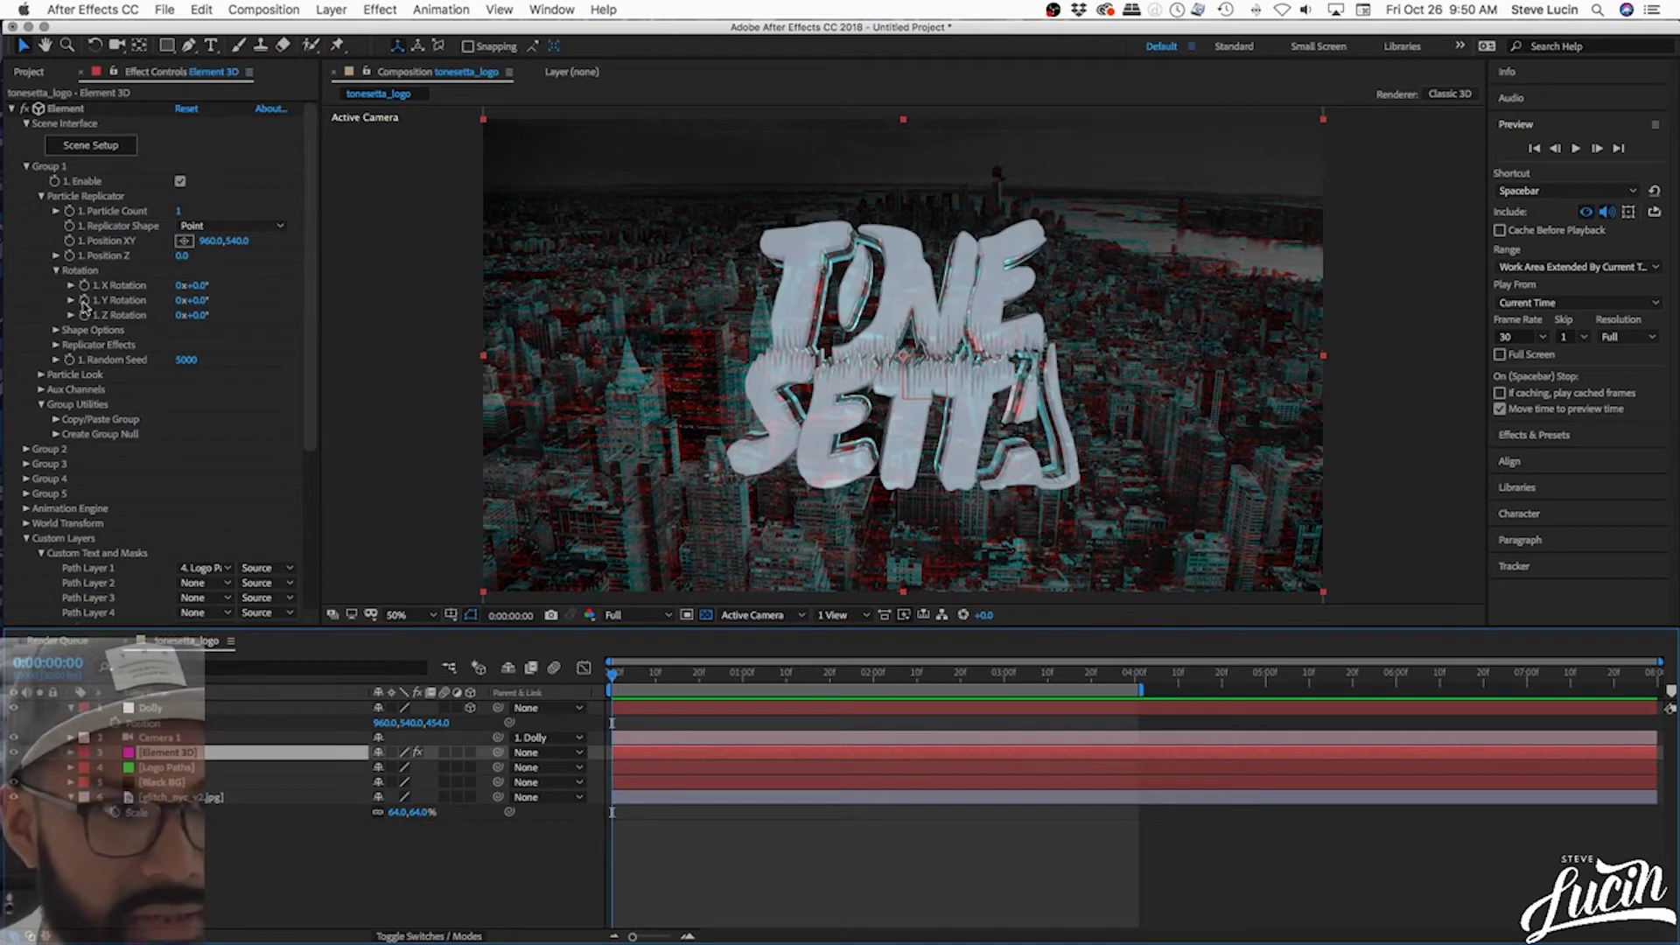
mouse_move(191, 300)
mouse_down()
mouse_move(287, 305)
mouse_move(190, 306)
mouse_up()
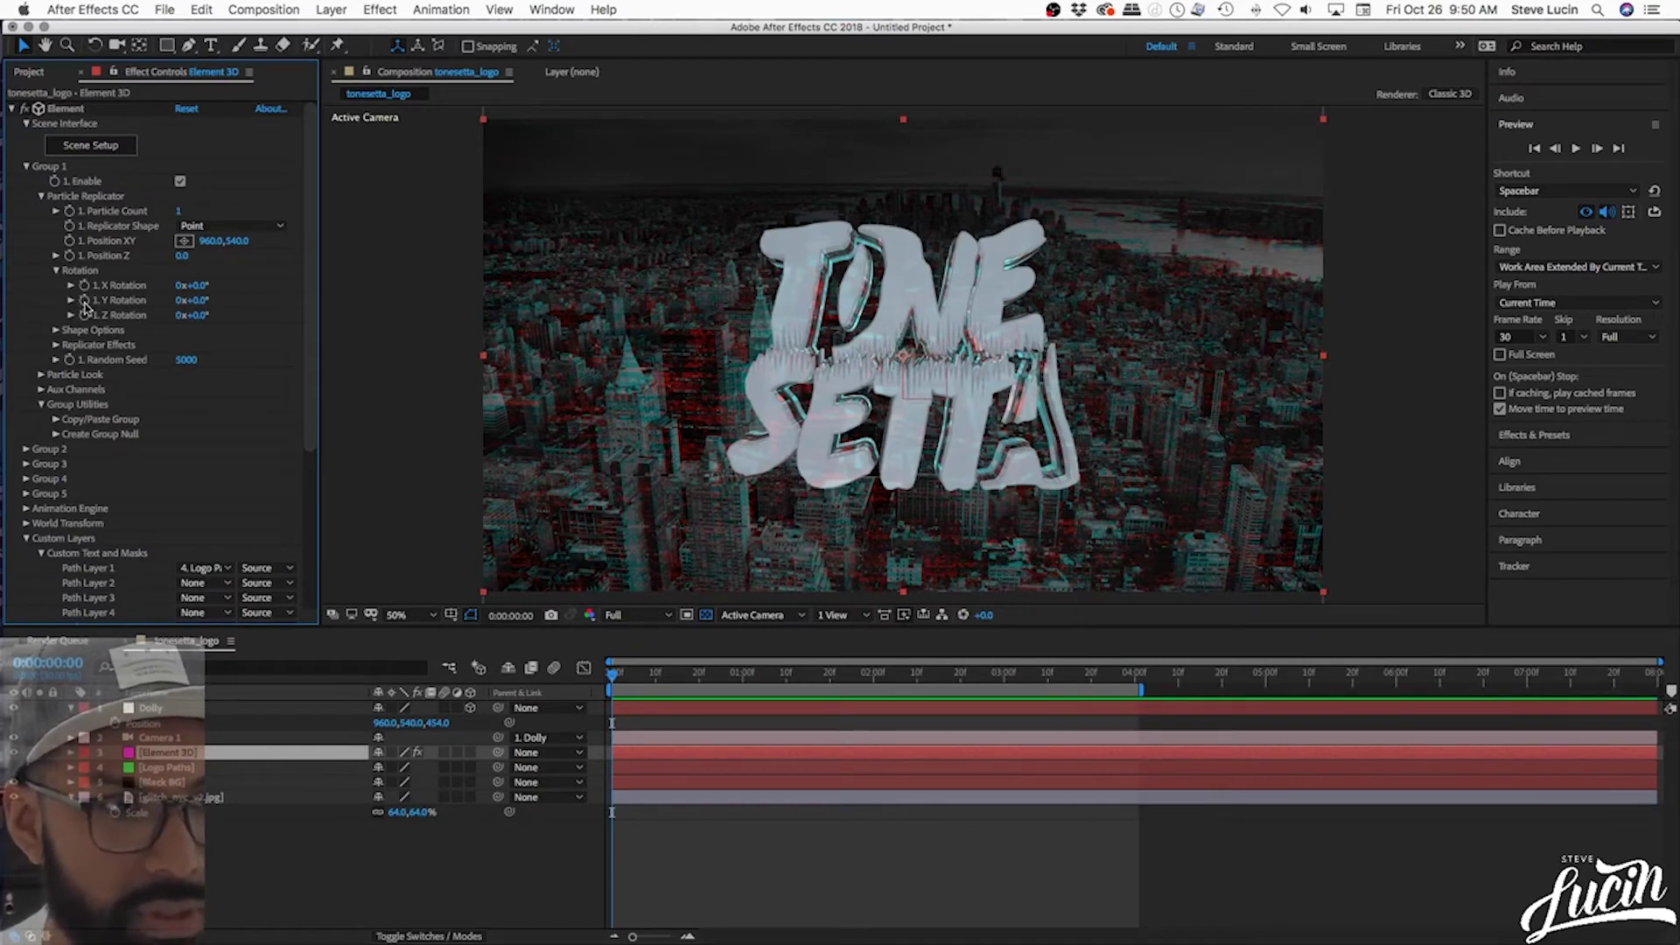
click(84, 301)
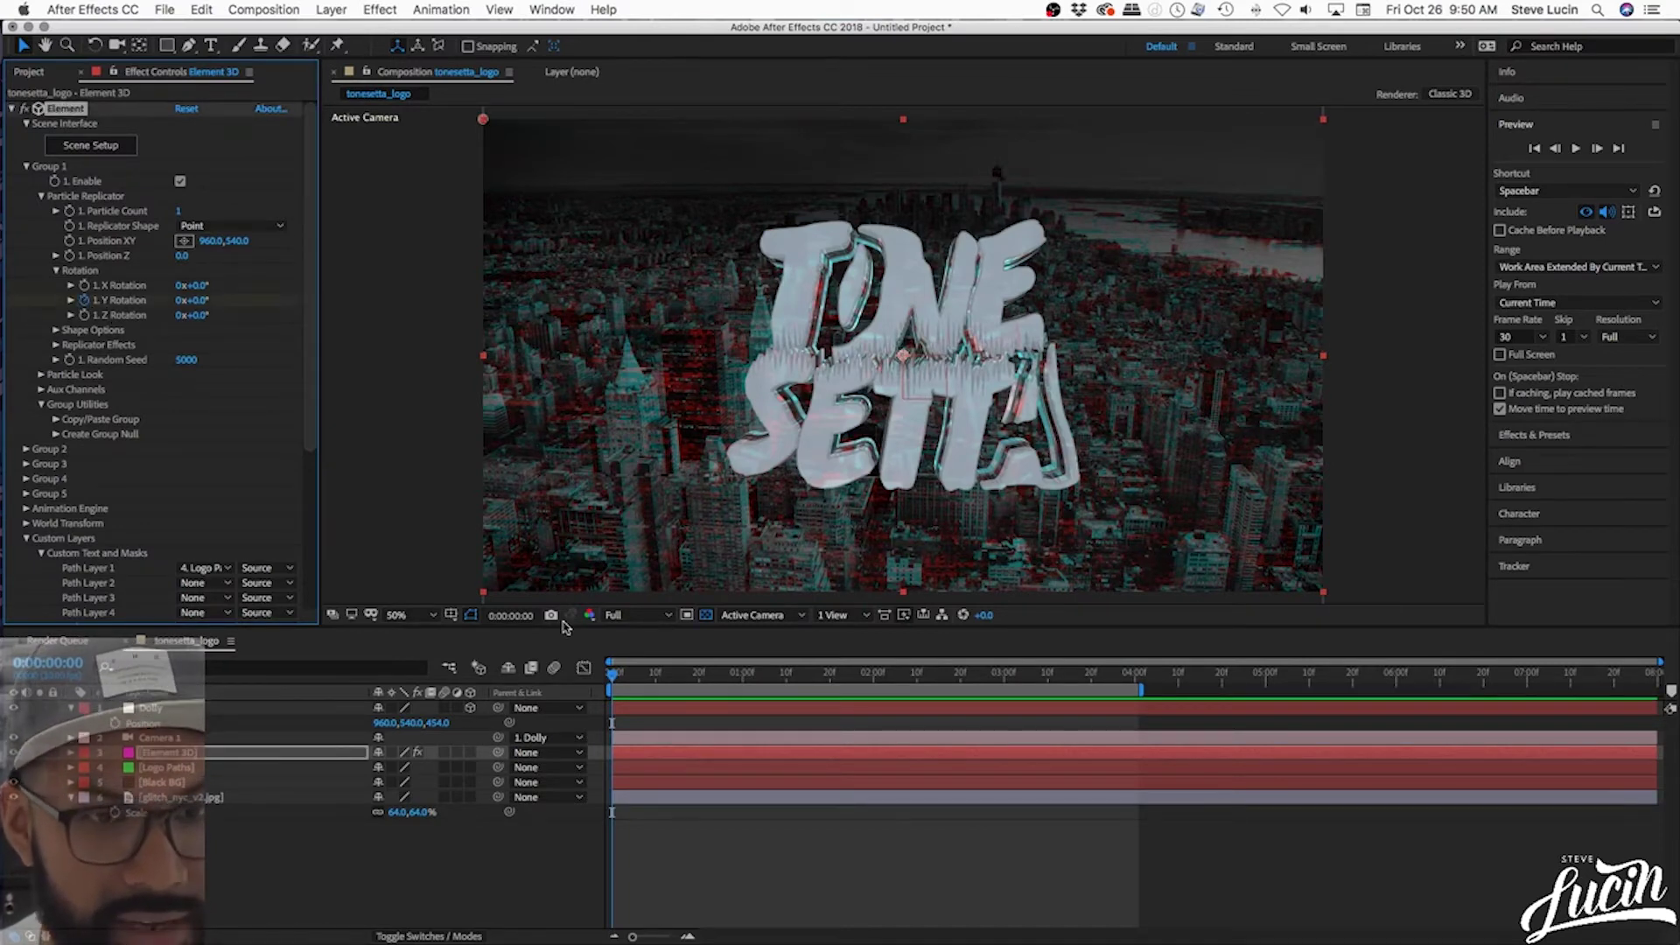
drag(615, 676, 1138, 724)
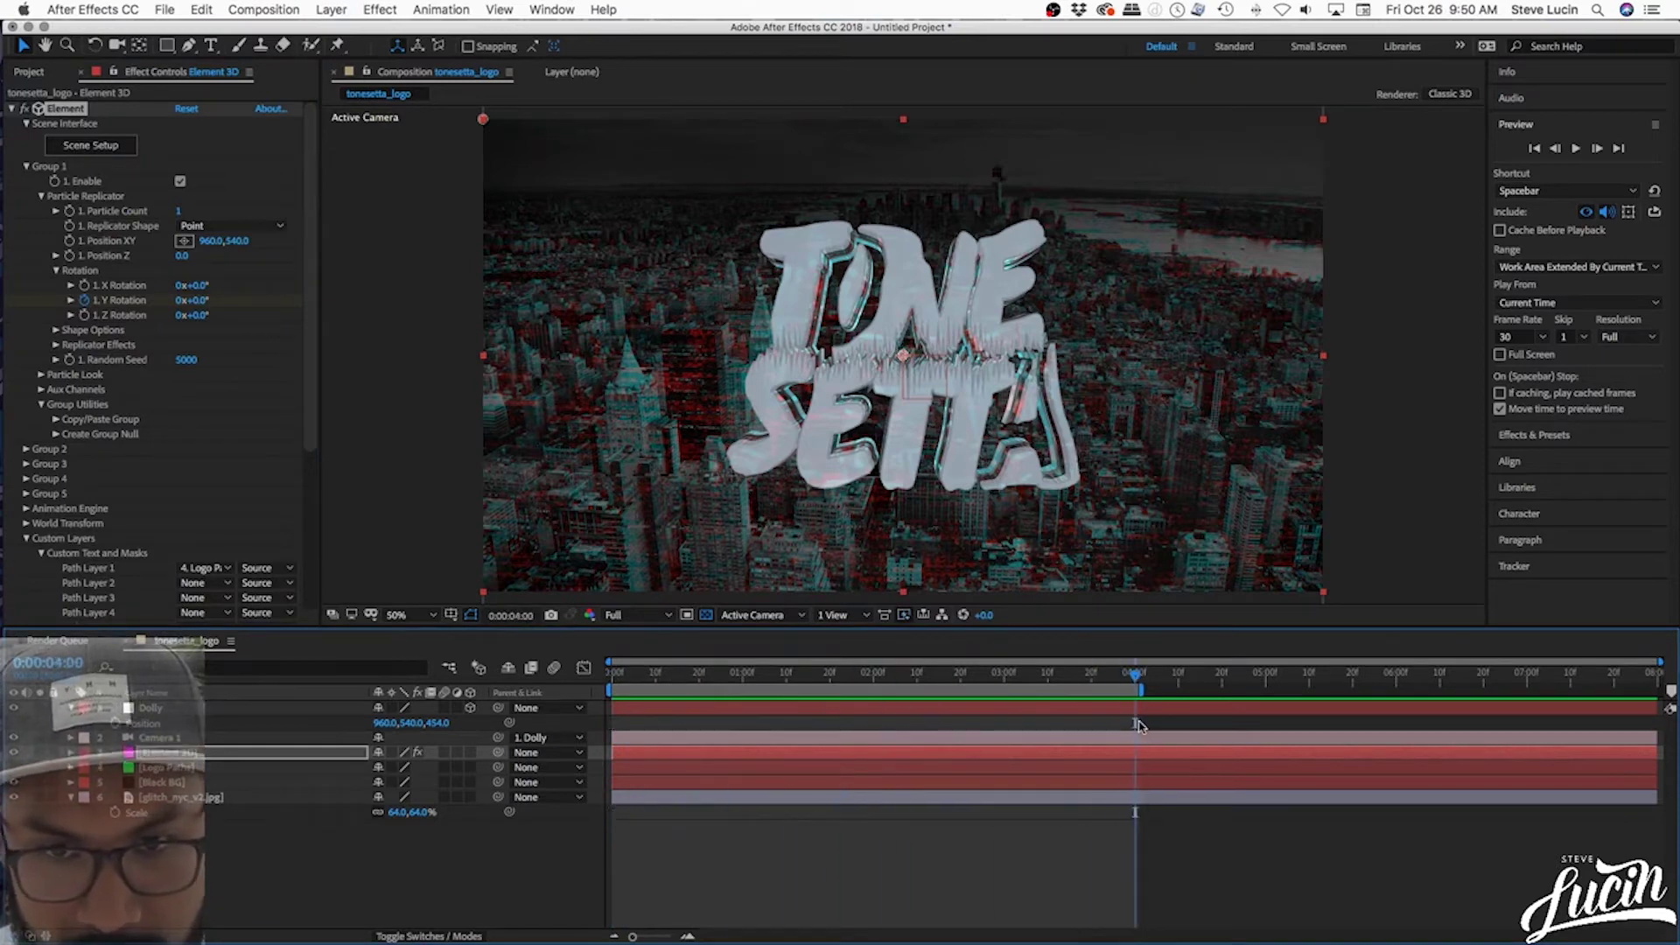
click(179, 301)
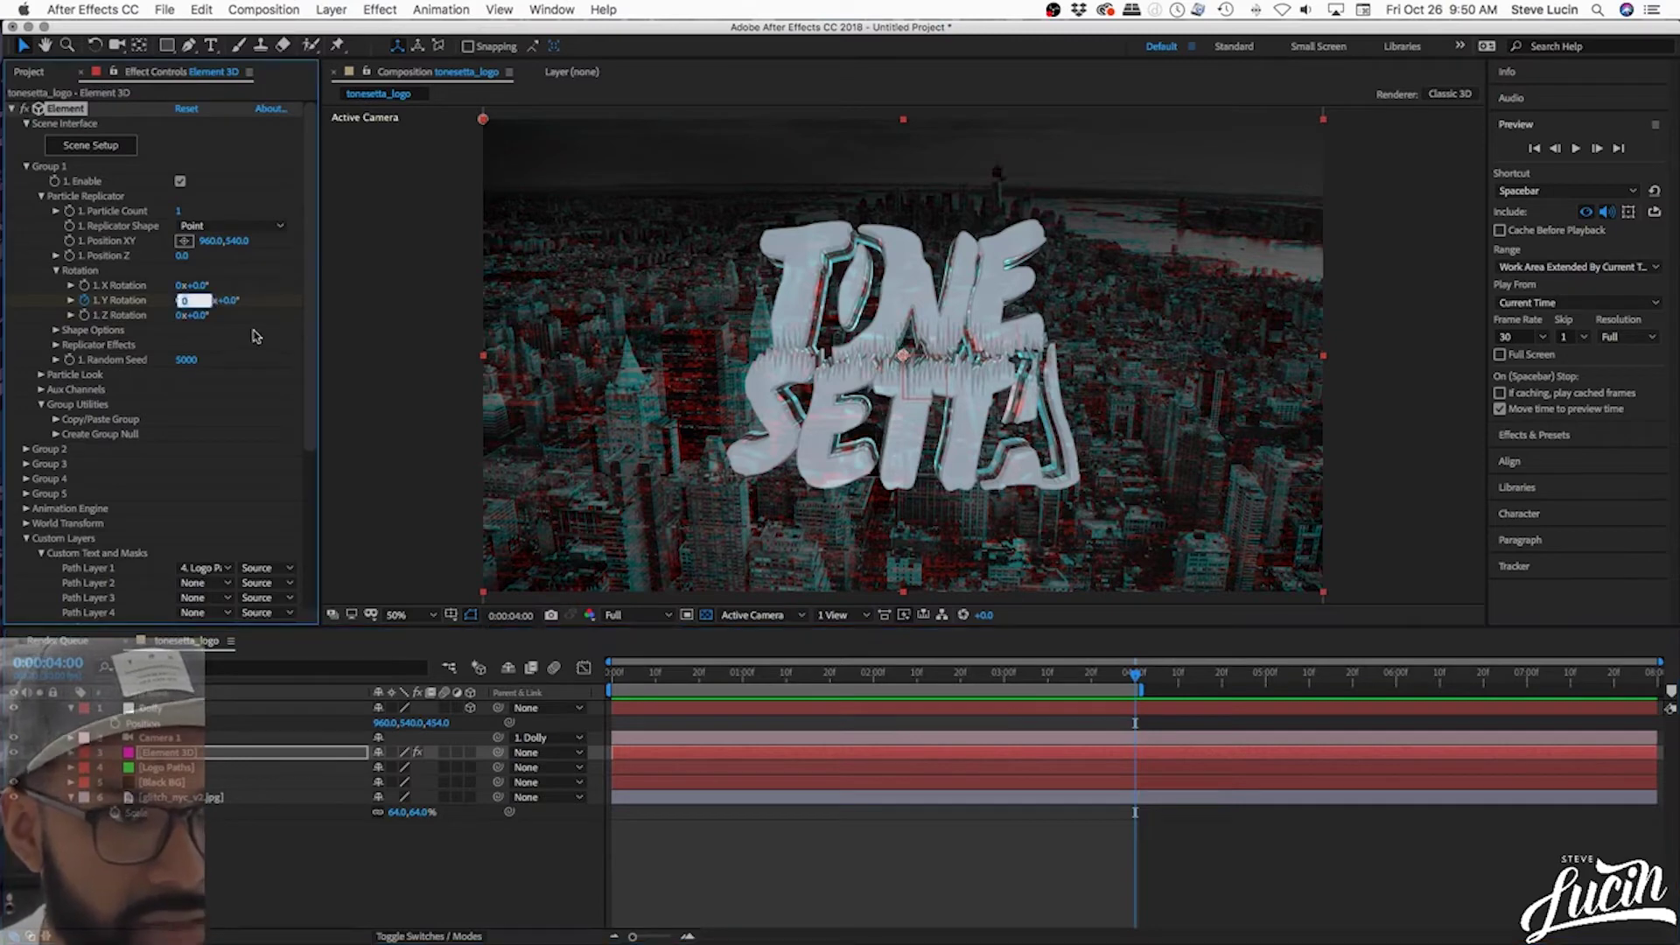
text(1)
key(Return)
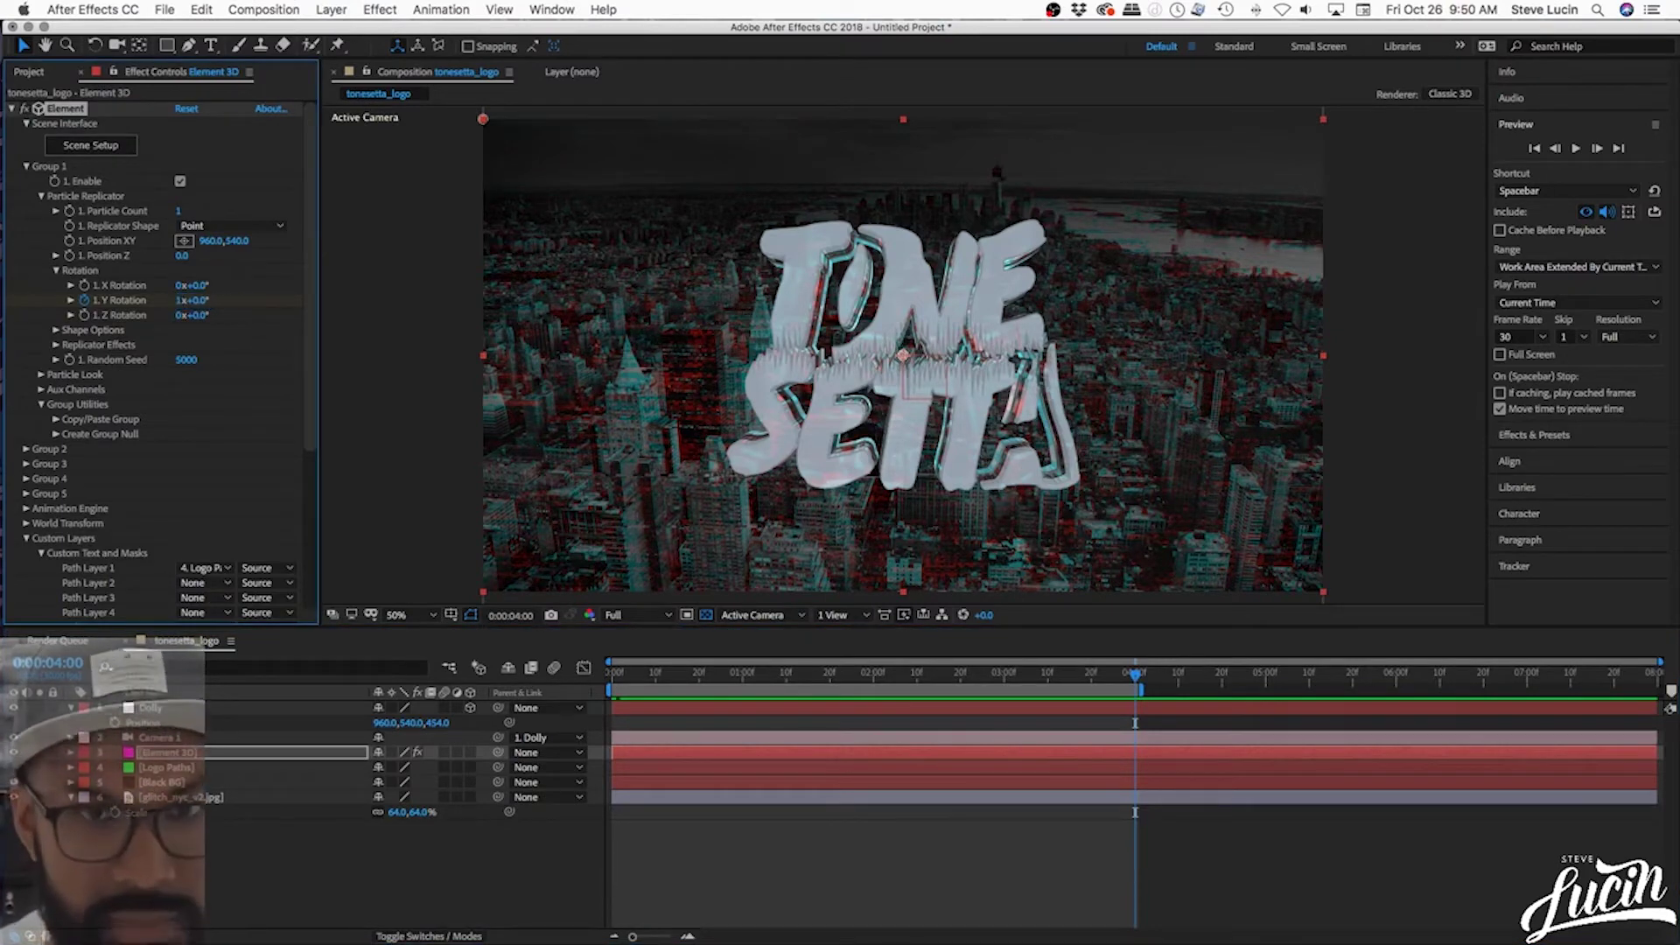
- Preview the spinning logo from the start, then move the time indicator to the comp end
drag(637, 698, 564, 688)
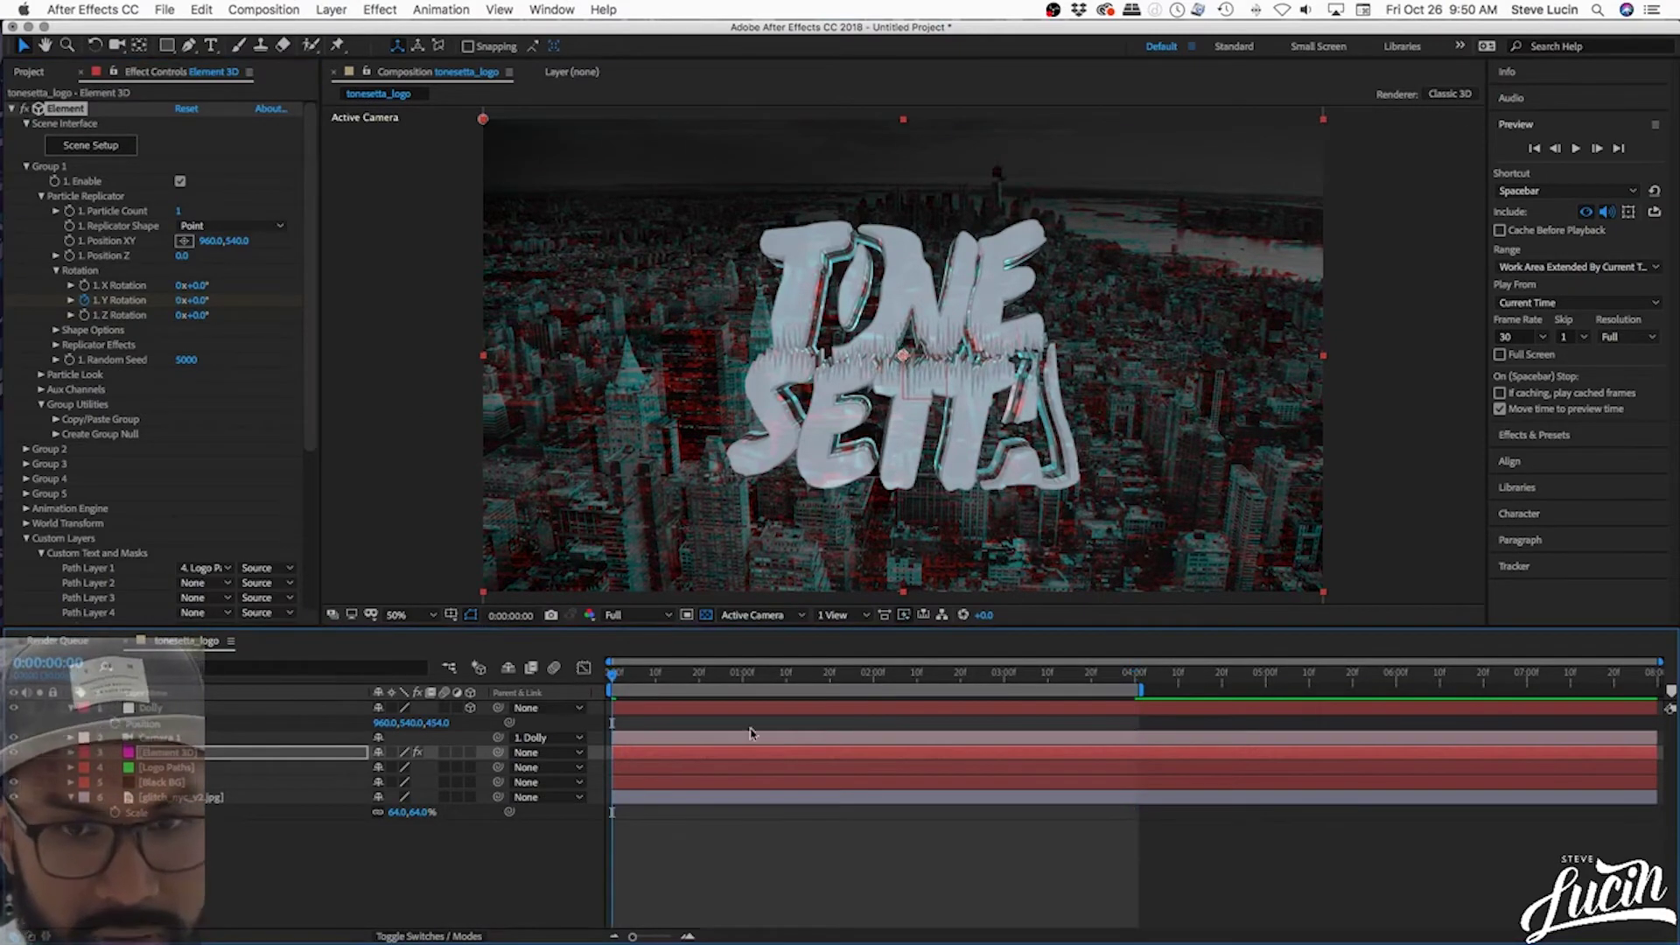
key(space)
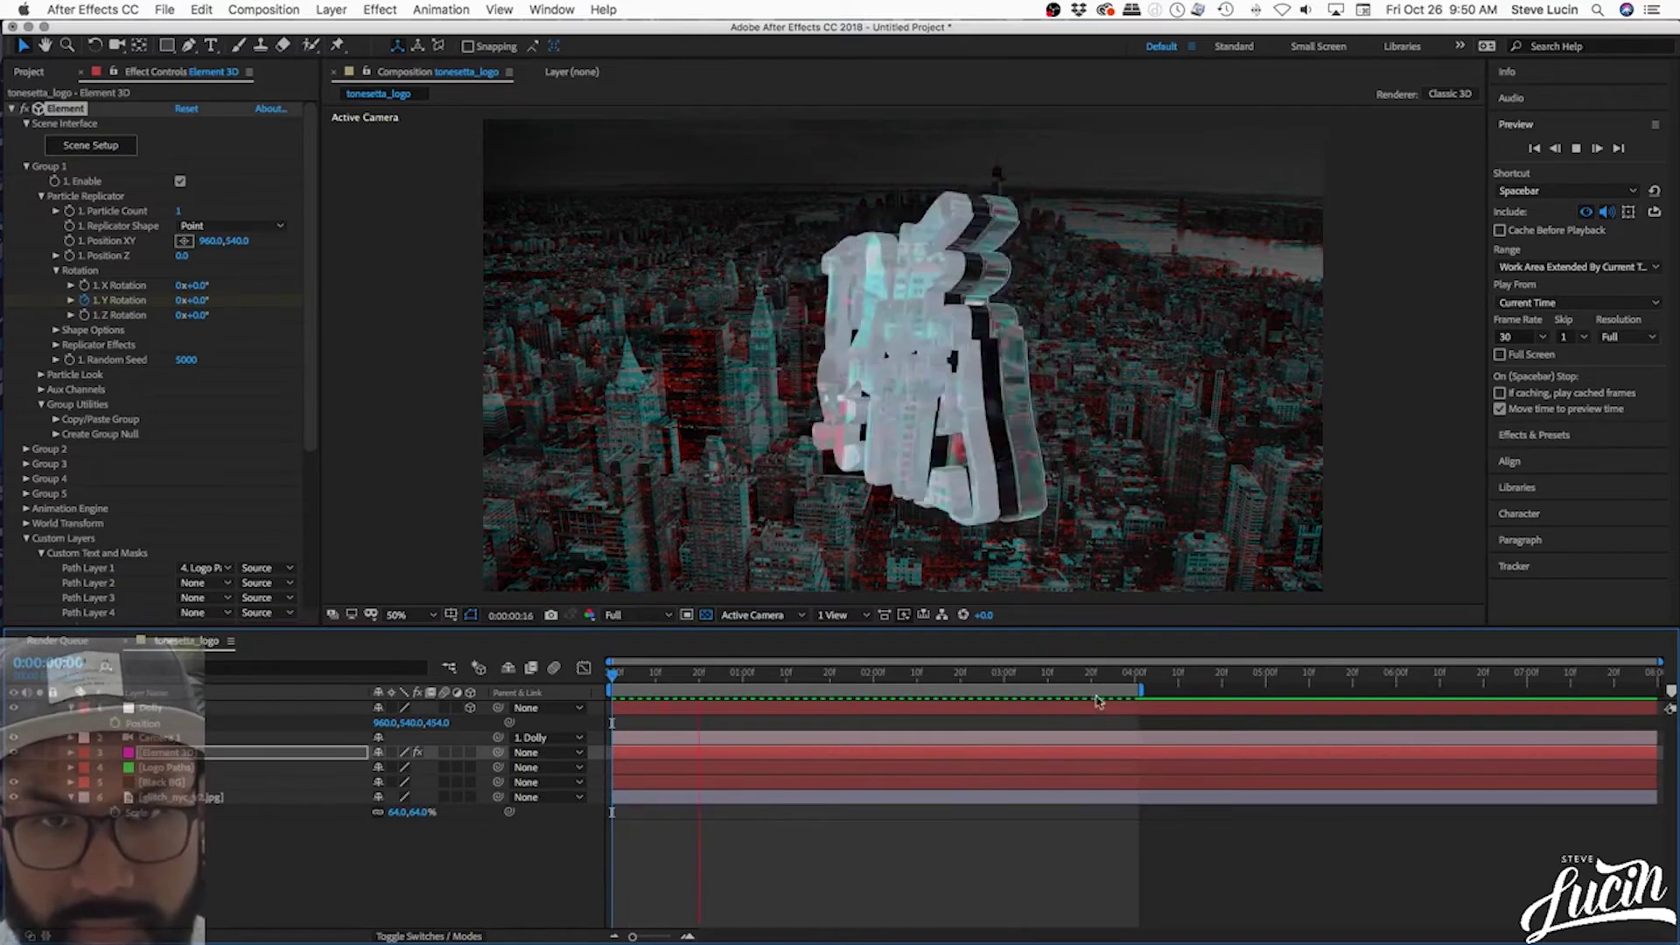
click(1037, 682)
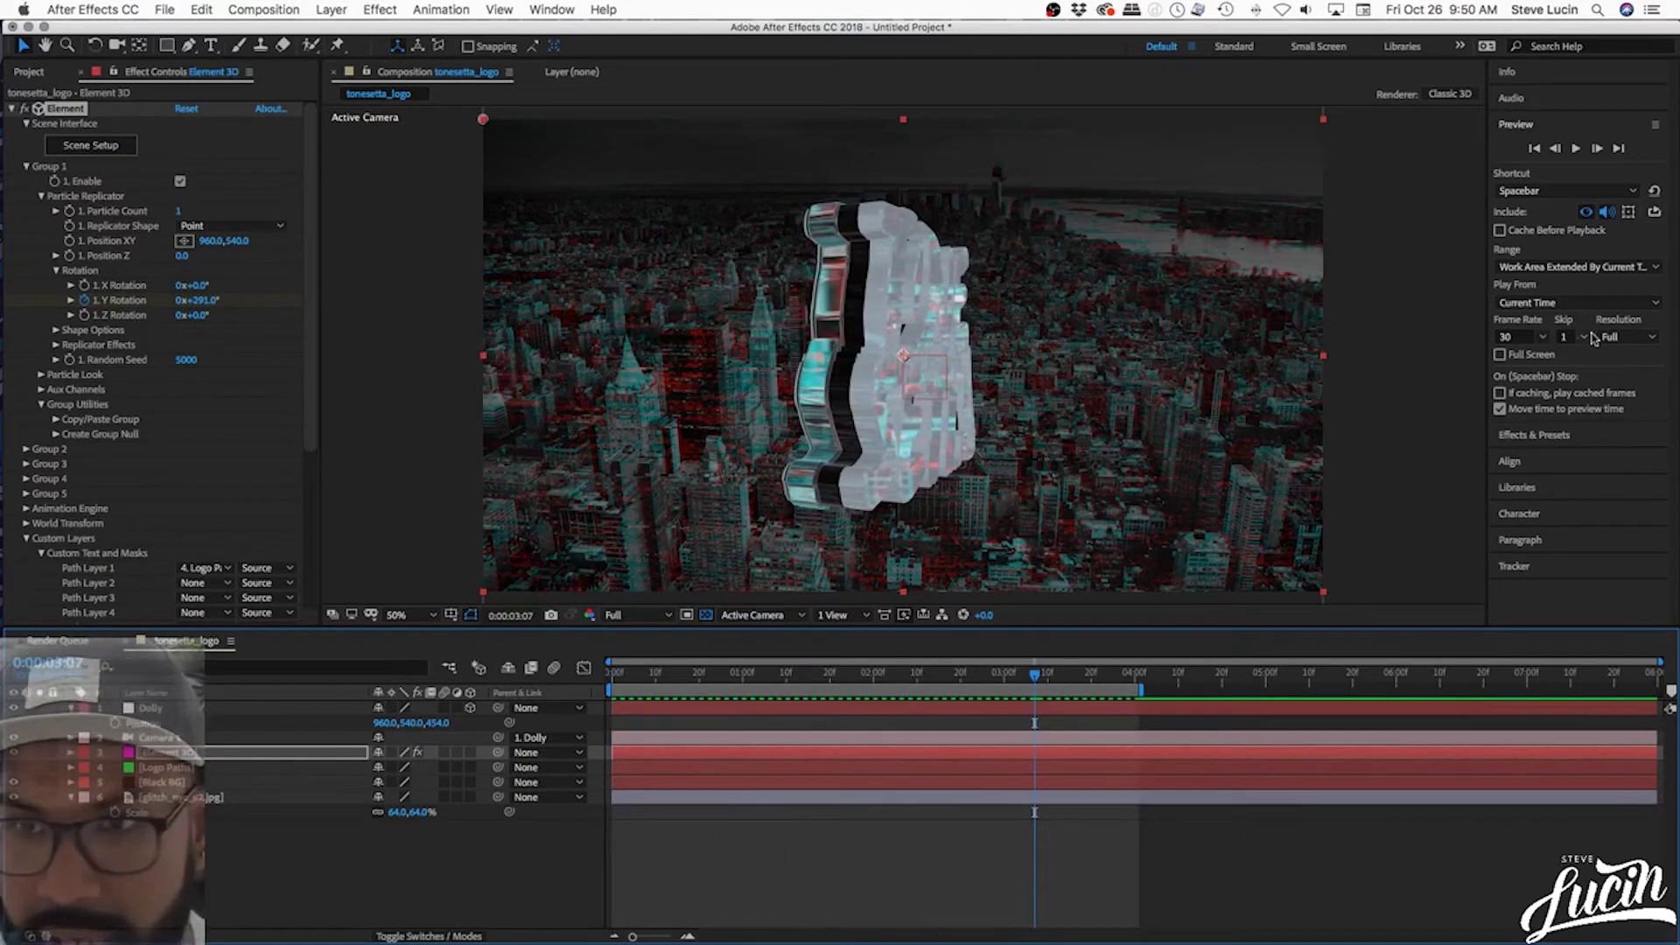
click(1383, 681)
drag(1419, 681, 1653, 682)
- Extend the work area to the comp end and move the final Y Rotation keyframe there
key(n)
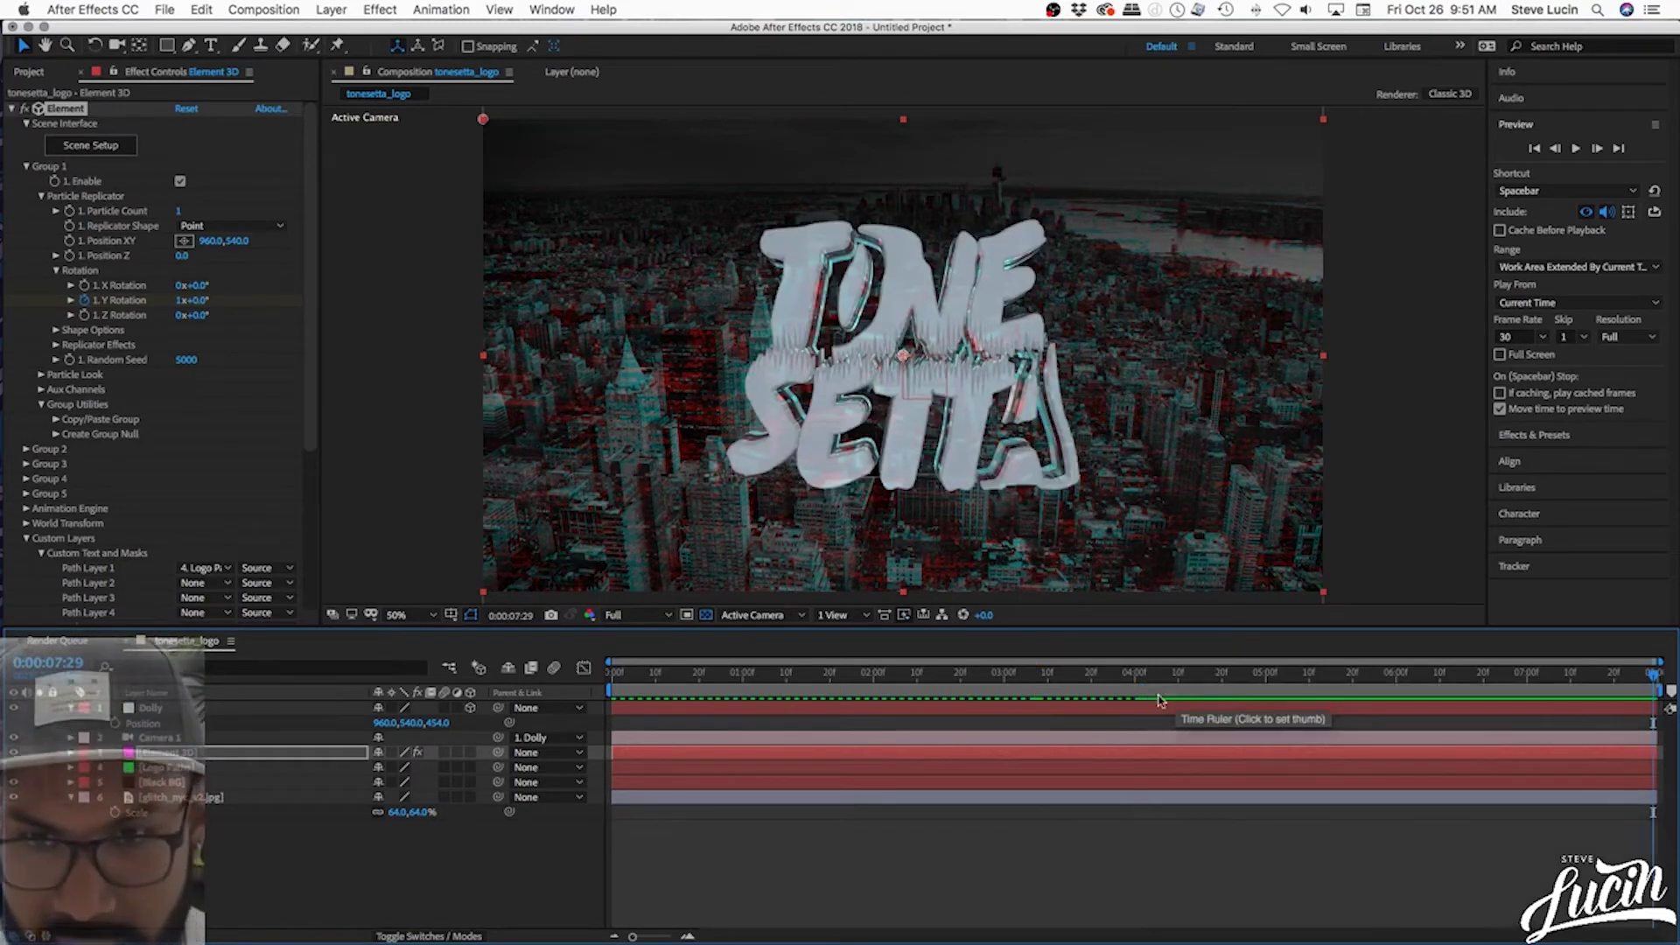
key(Return)
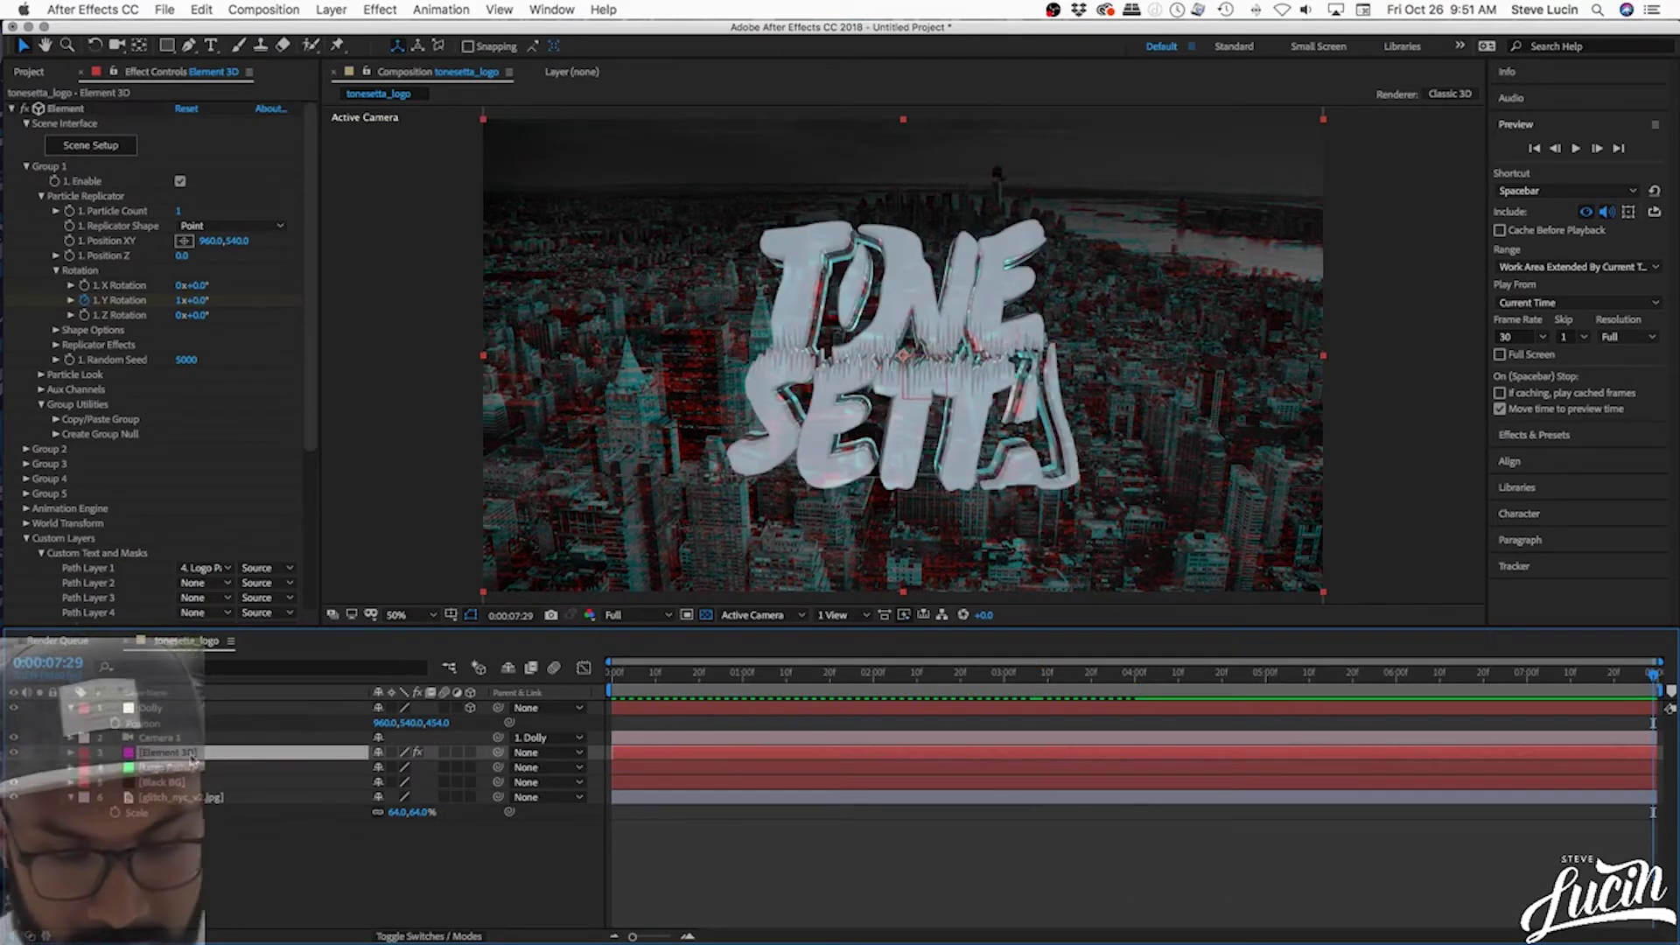
key(u)
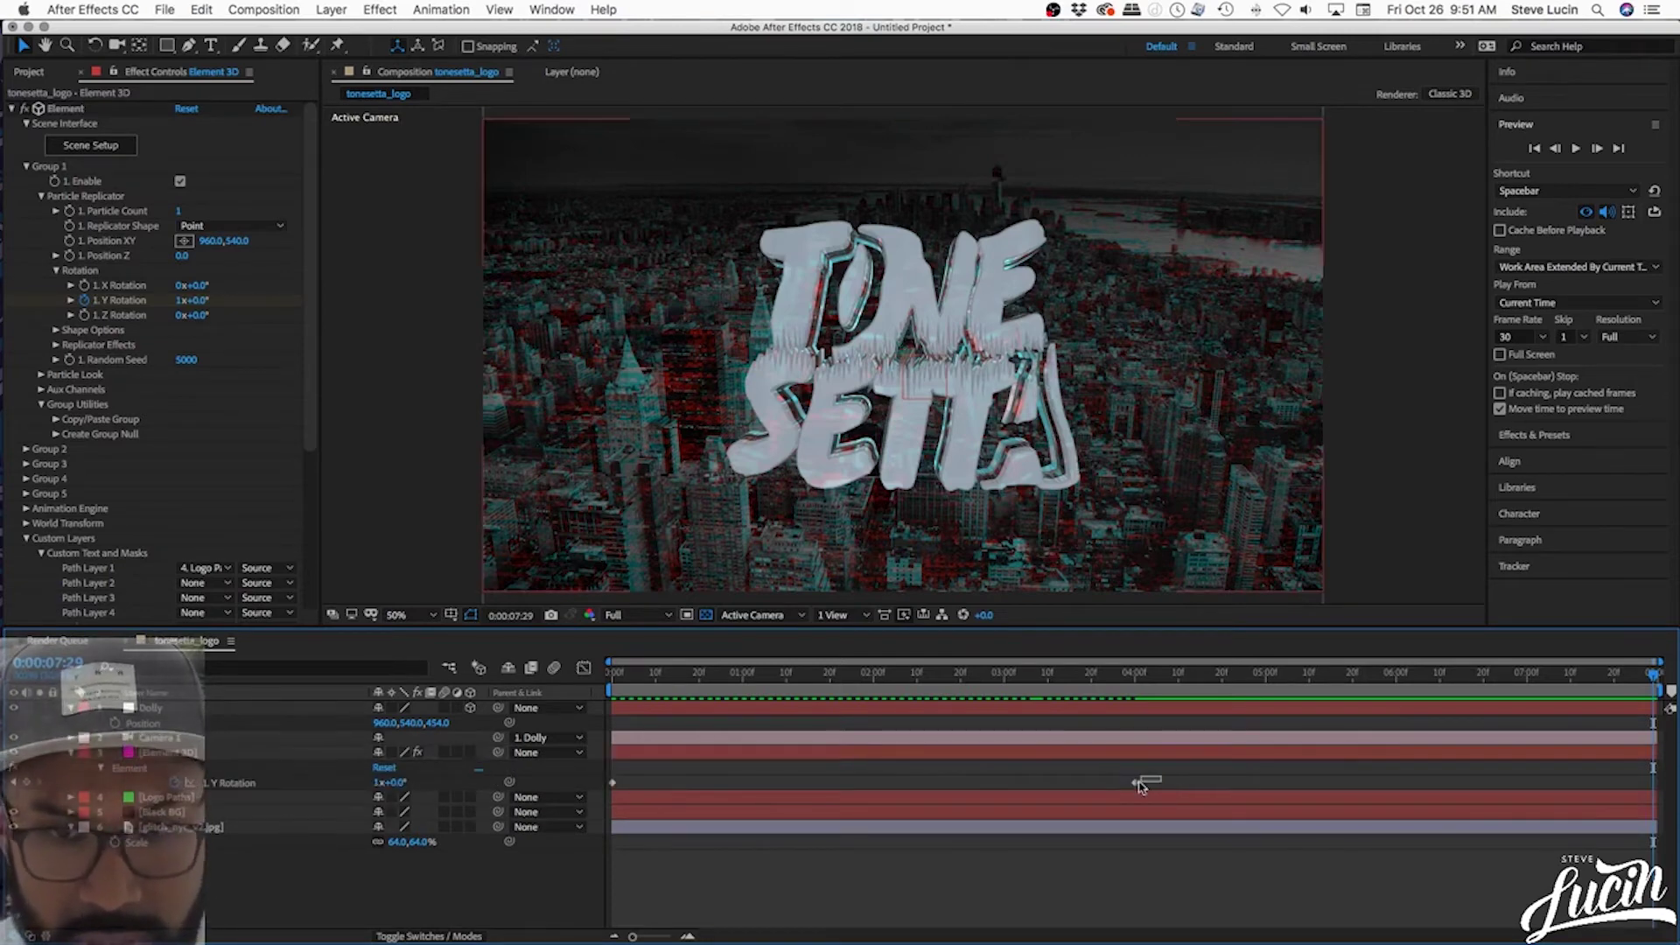
drag(1135, 781, 1500, 782)
drag(1573, 825, 1653, 822)
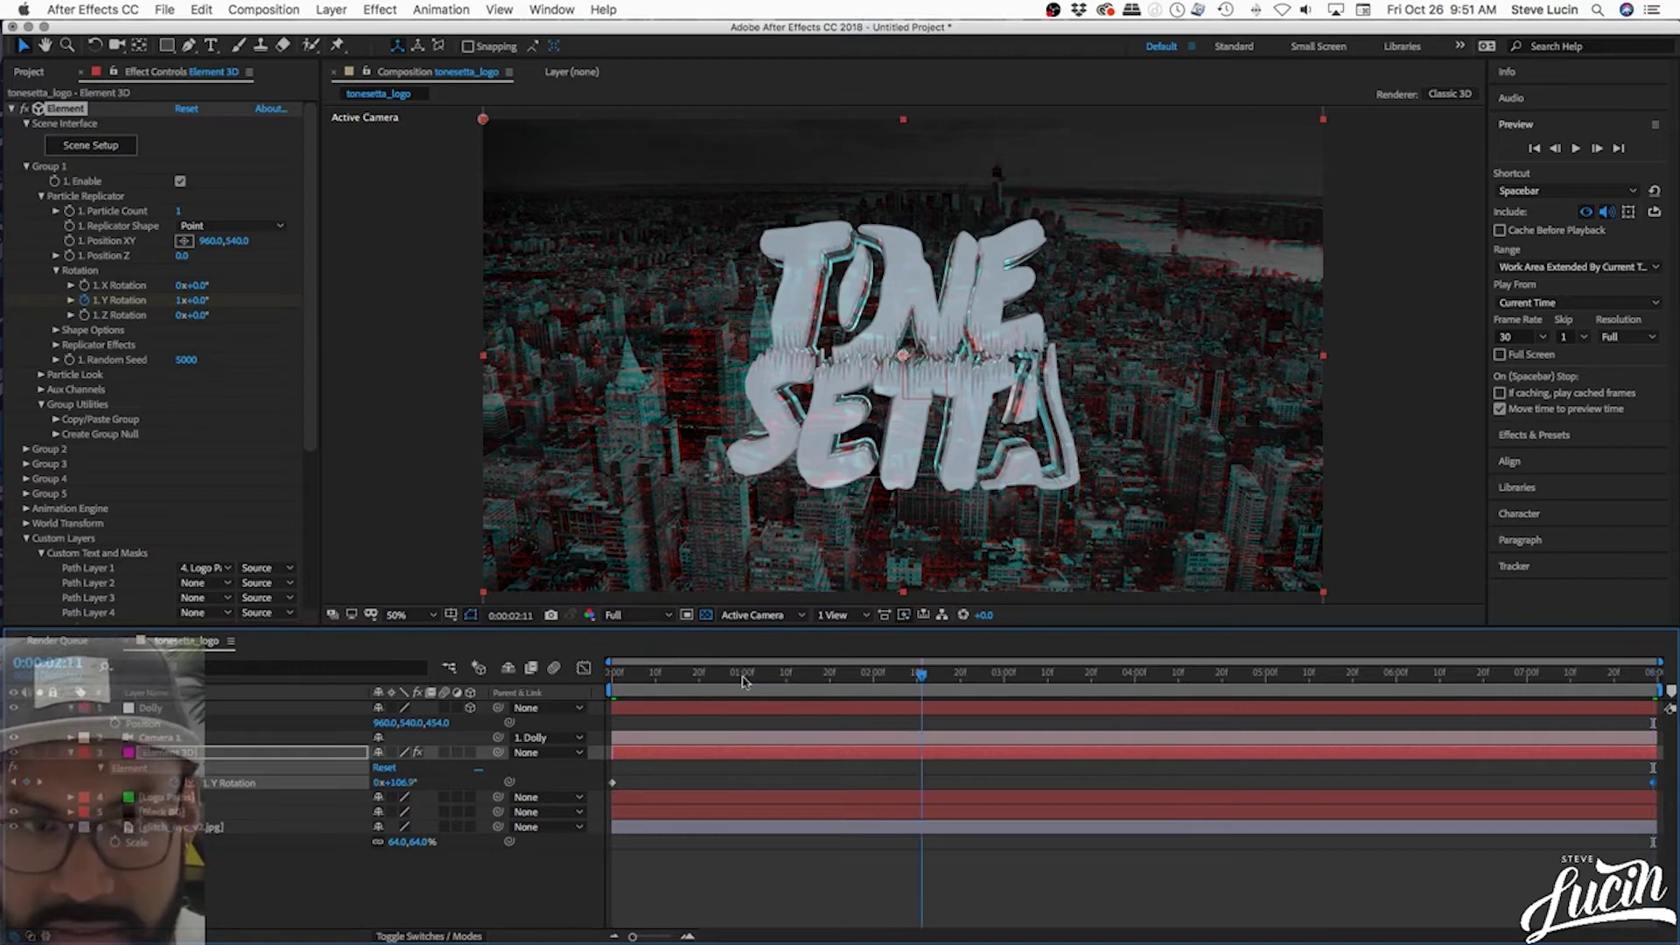
- Preview the slower spin from the start and scrub to about 0:00:01:20
key(Home)
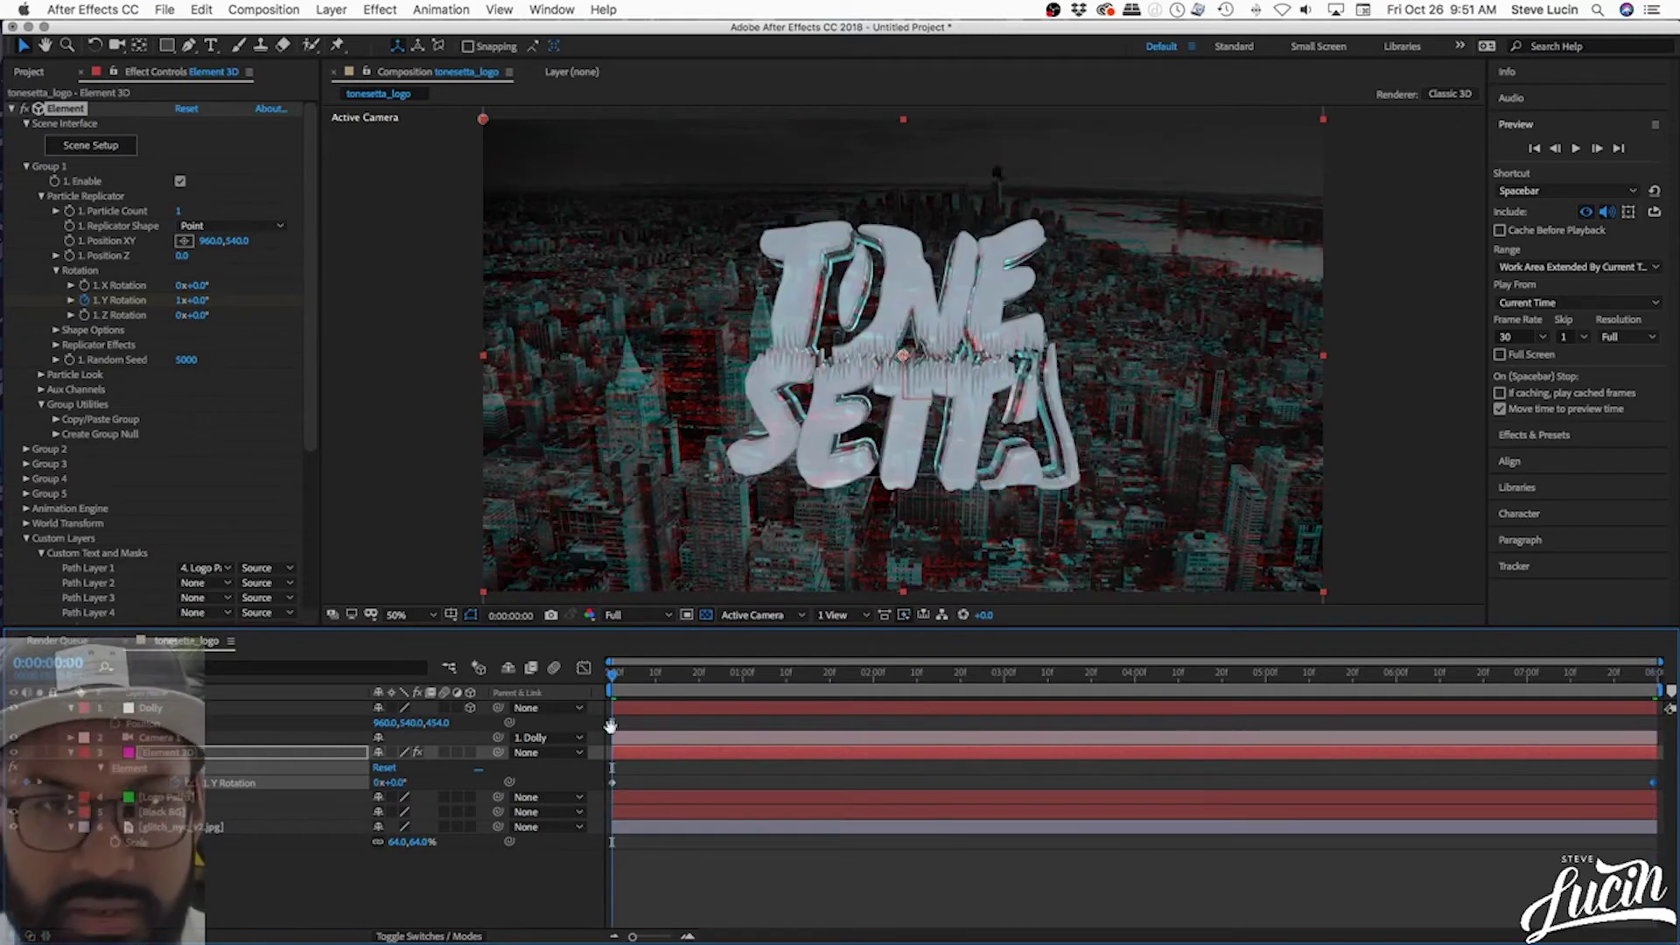
key(space)
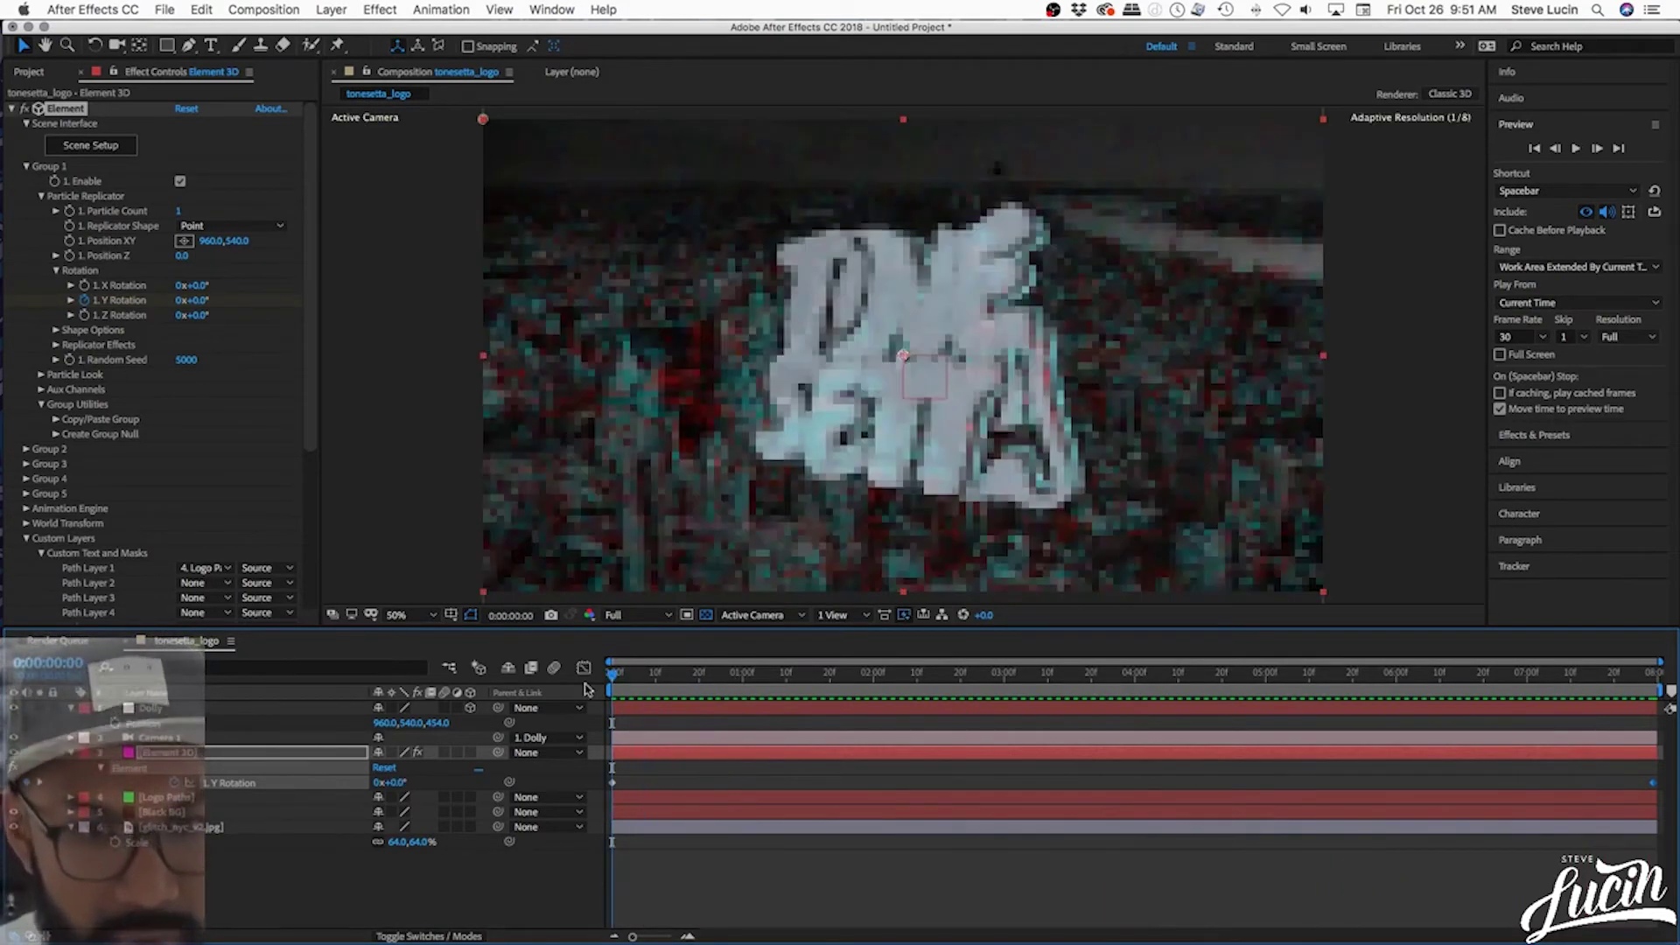
key(space)
drag(612, 676, 864, 713)
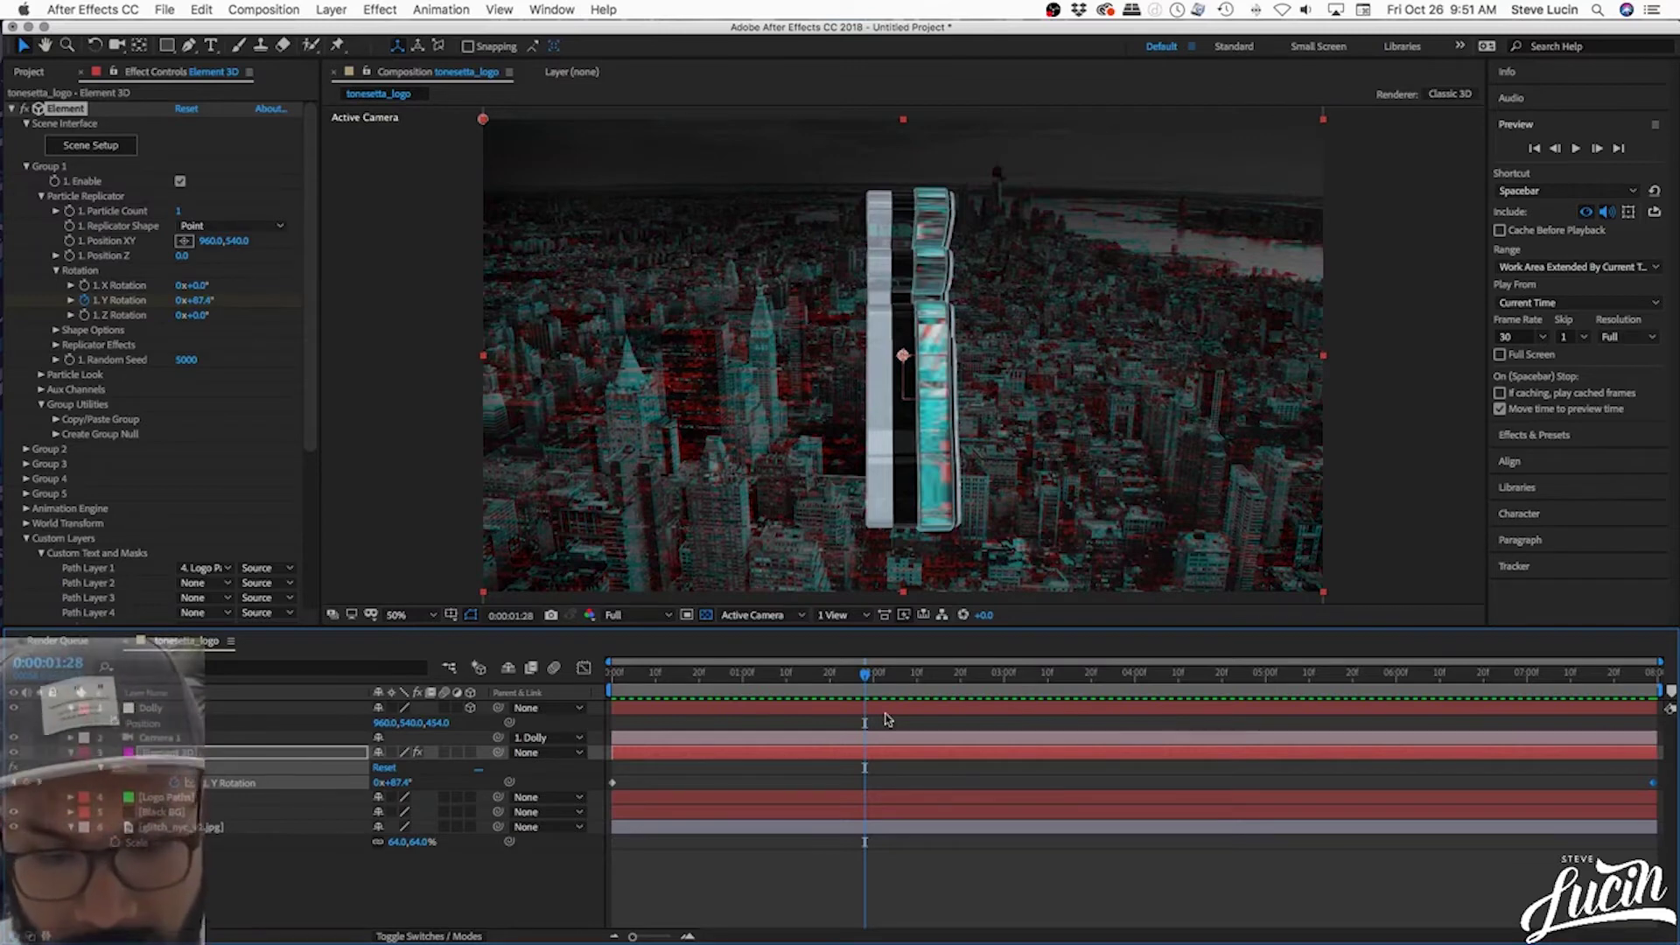
- Step frame by frame to 0:00:01:29, where the logo is edge-on, and select the Element 3D layer
key(Page_Down)
key(Page_Down)
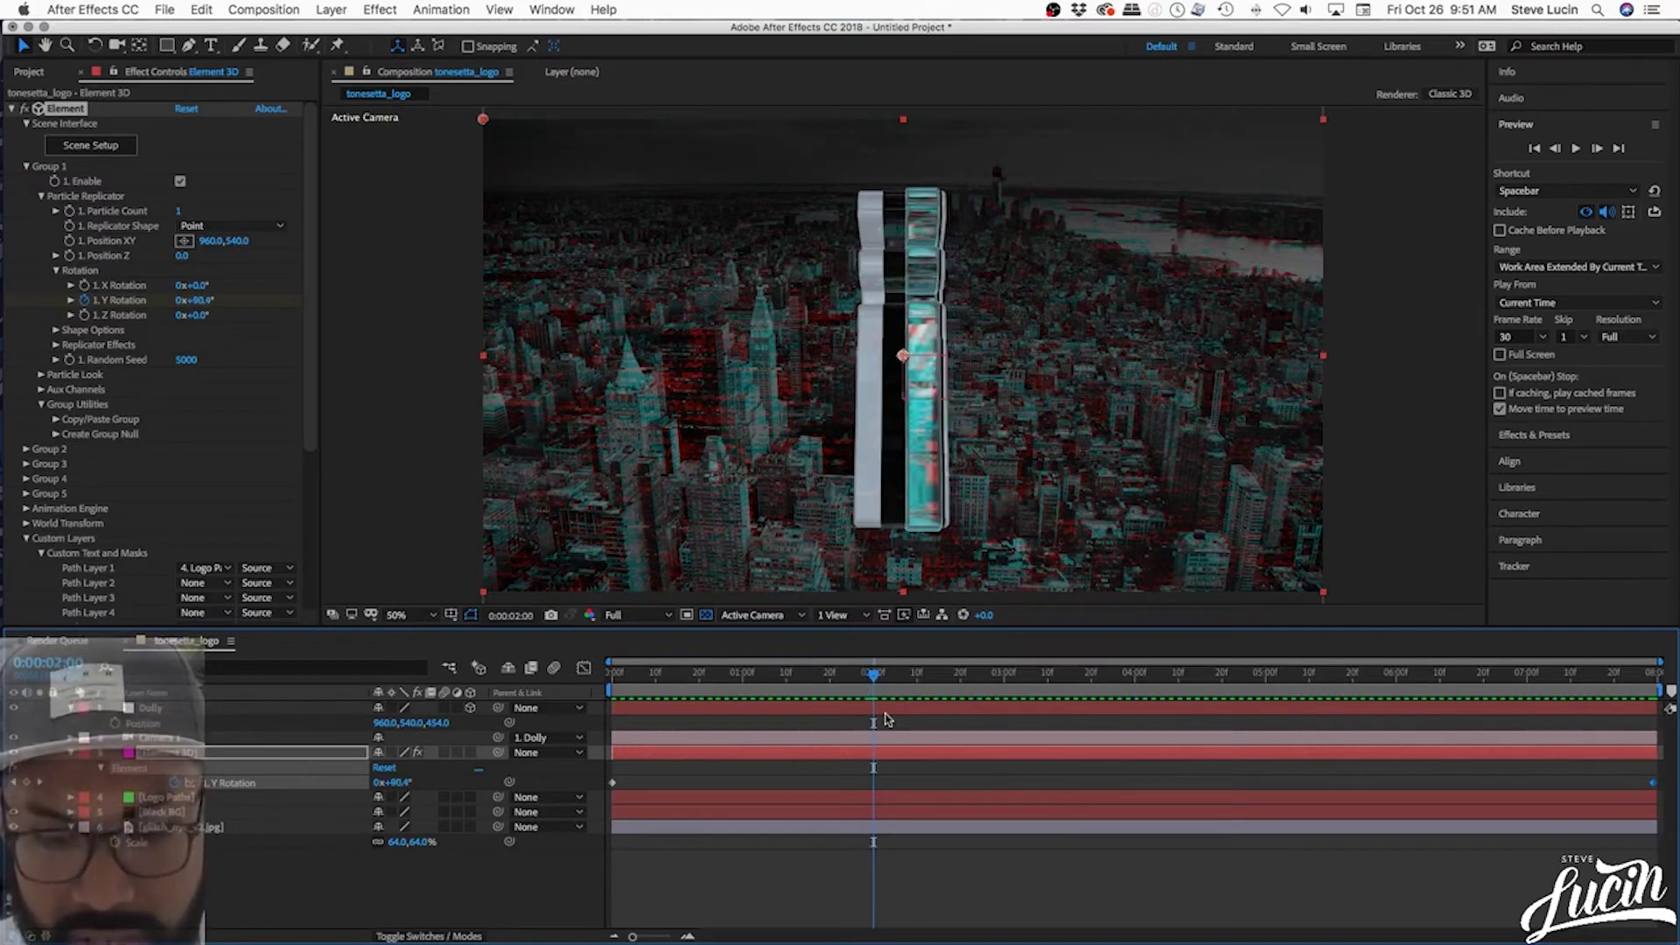
key(Page_Up)
key(Page_Down)
key(Page_Up)
key(Page_Down)
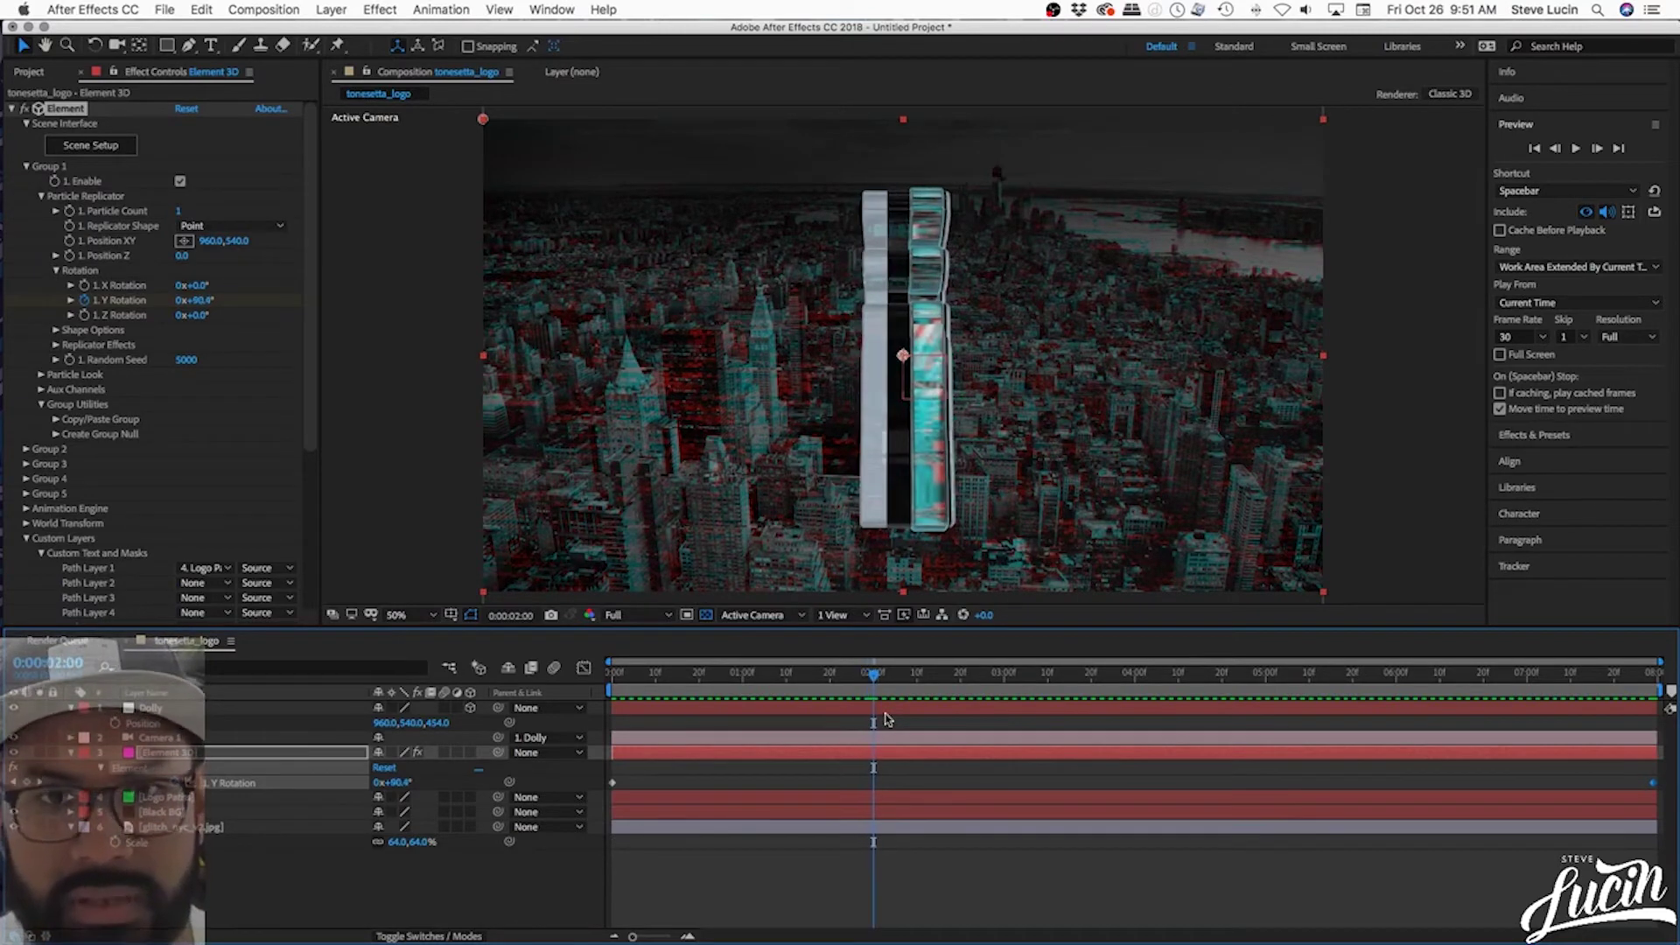
key(Page_Up)
key(Page_Down)
key(Page_Up)
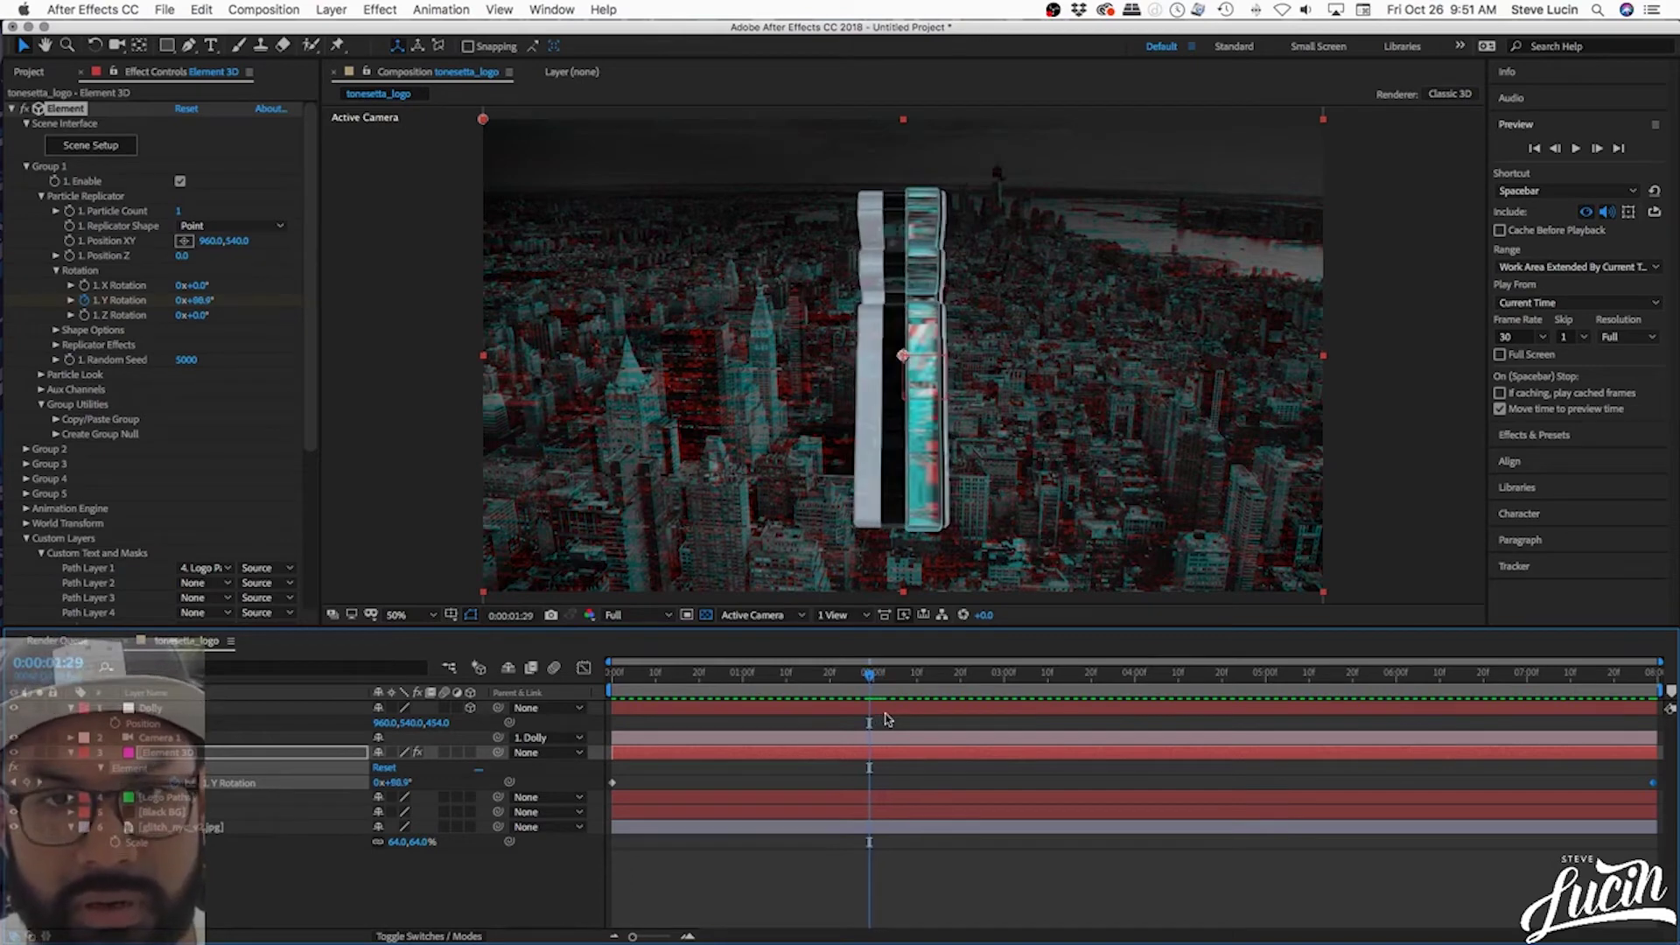
click(219, 755)
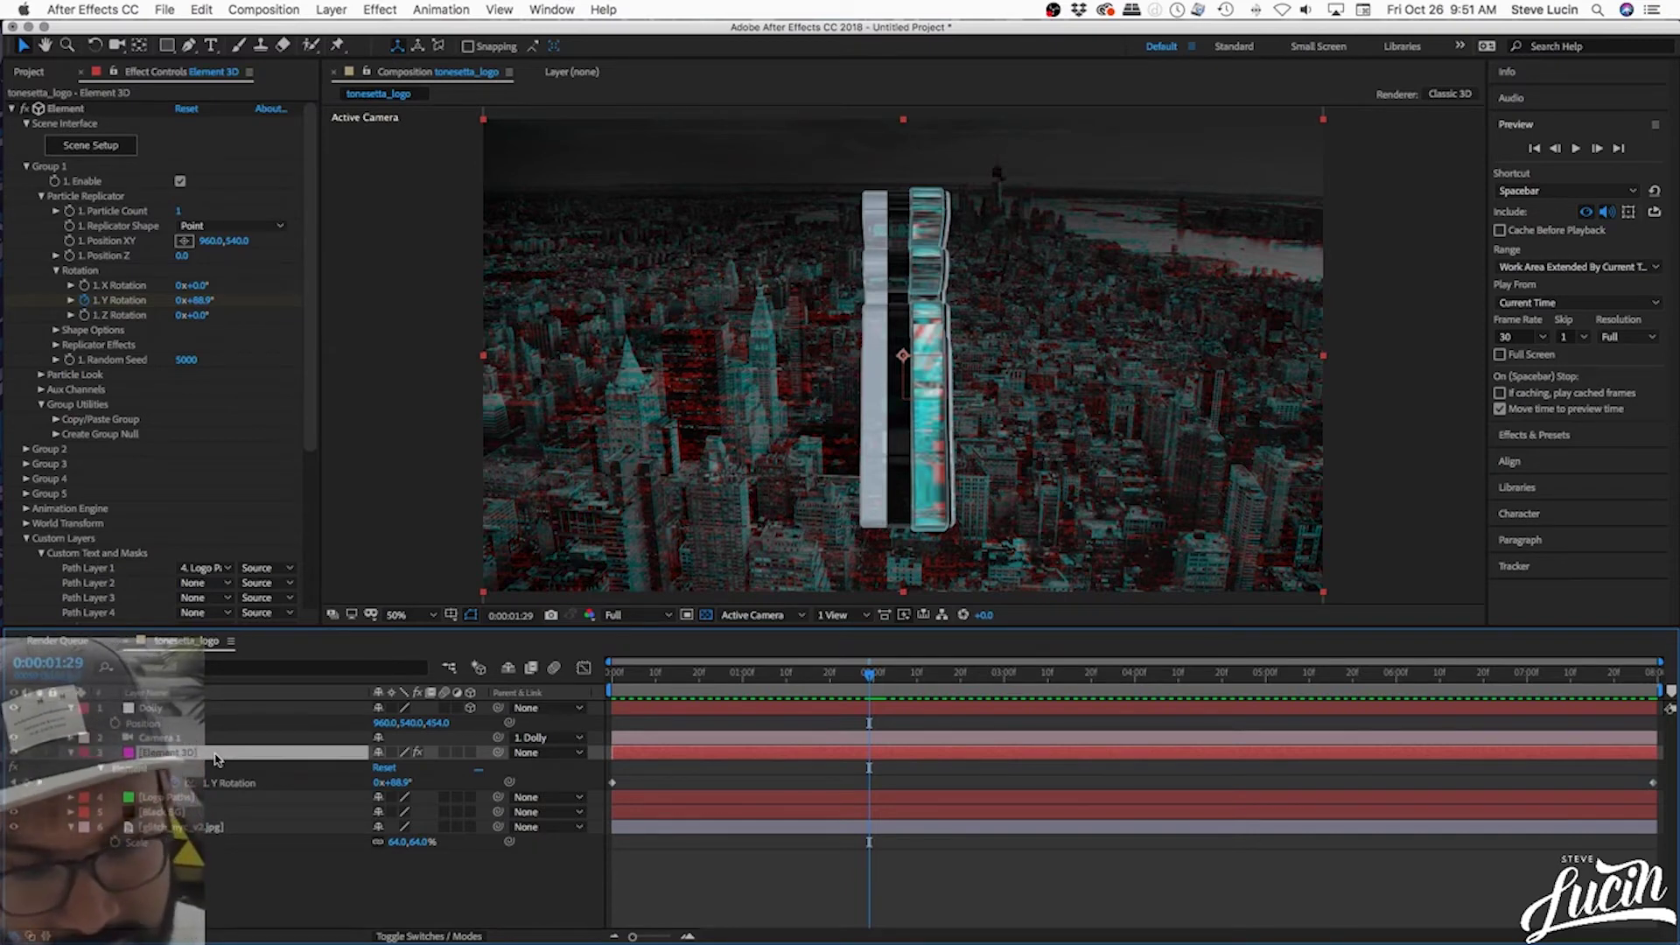
- Split the Element 3D logo layer, trim the copy's in-point and slide it to start near 2 seconds
key(super+shift+d)
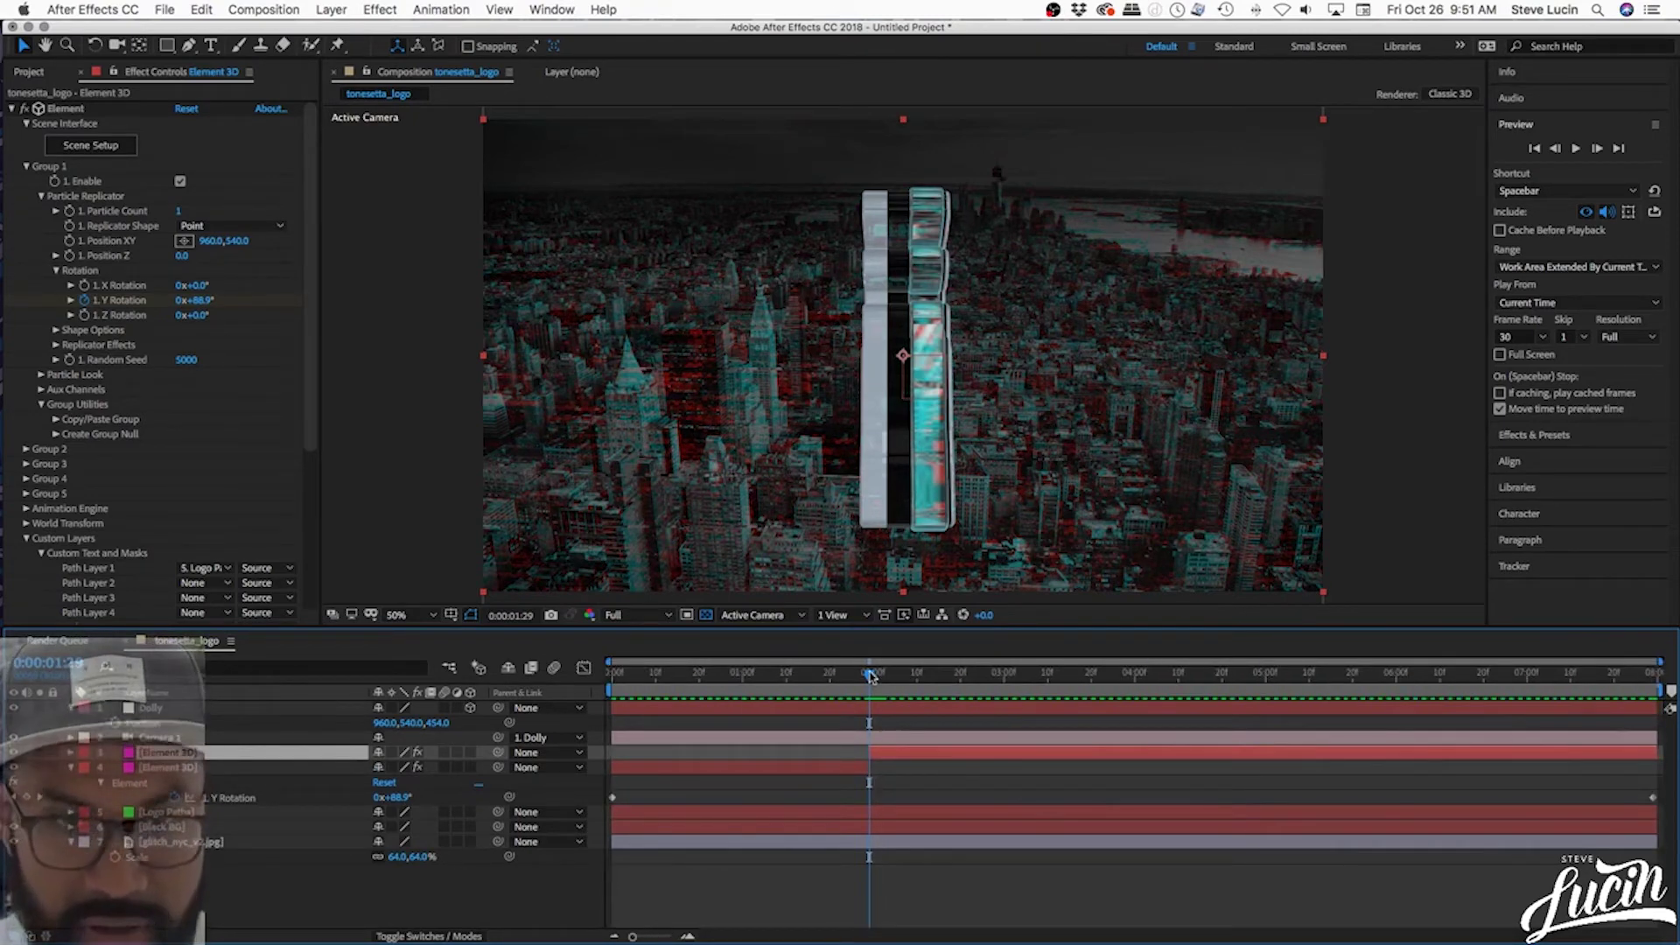
drag(871, 678, 941, 682)
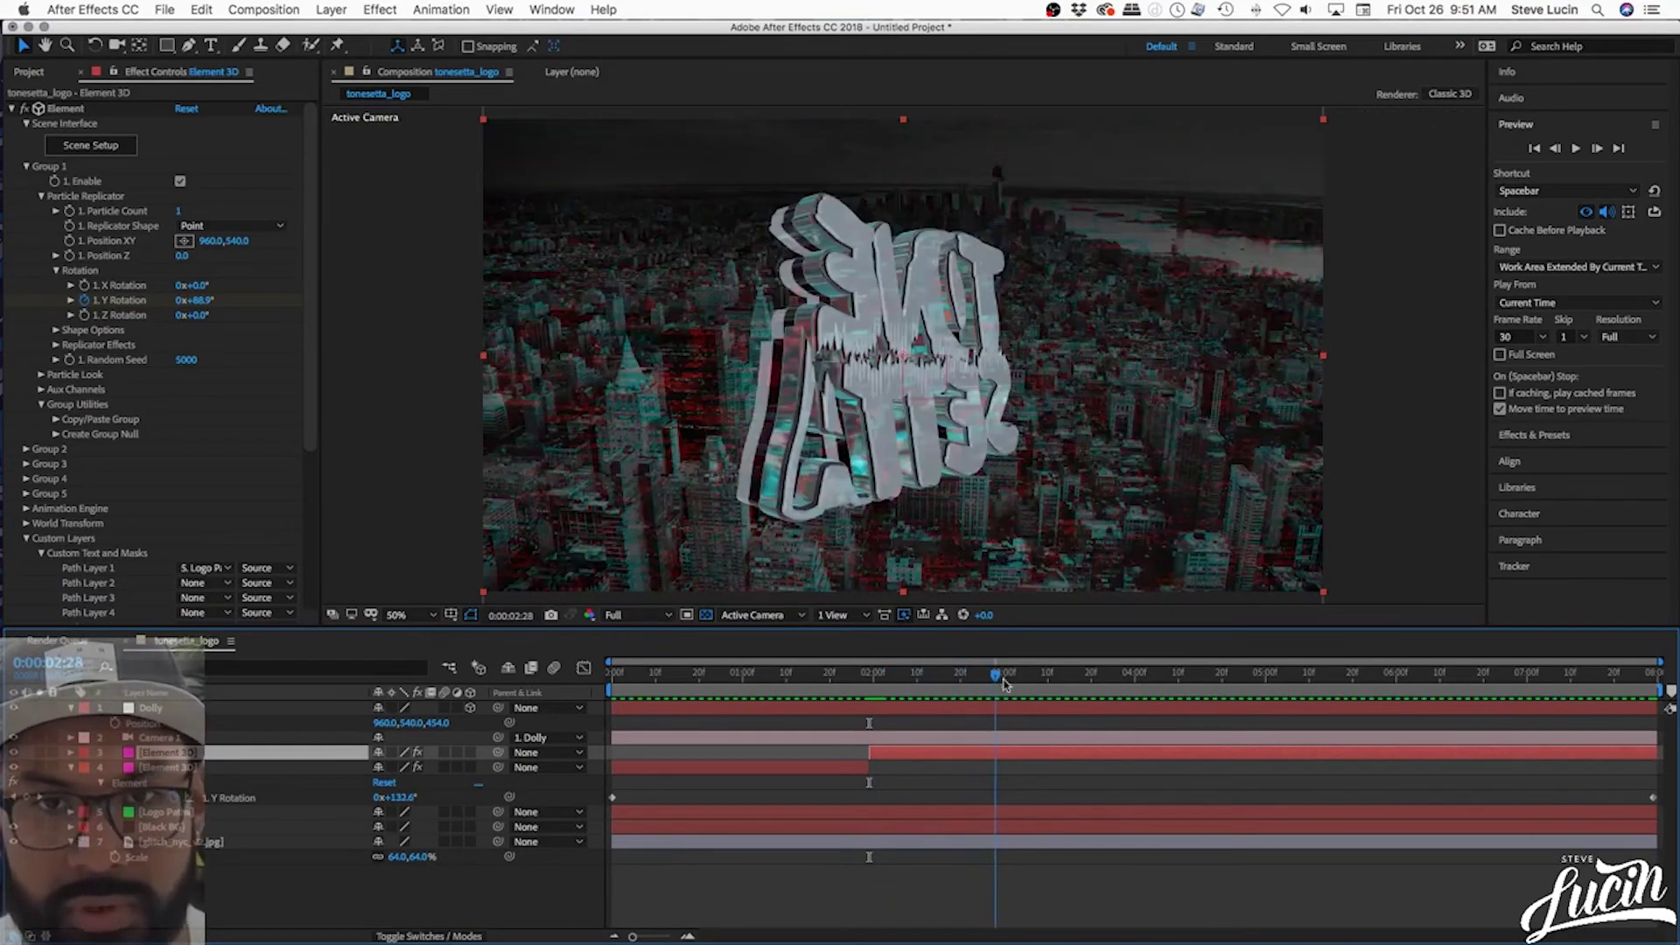
drag(997, 685, 1400, 692)
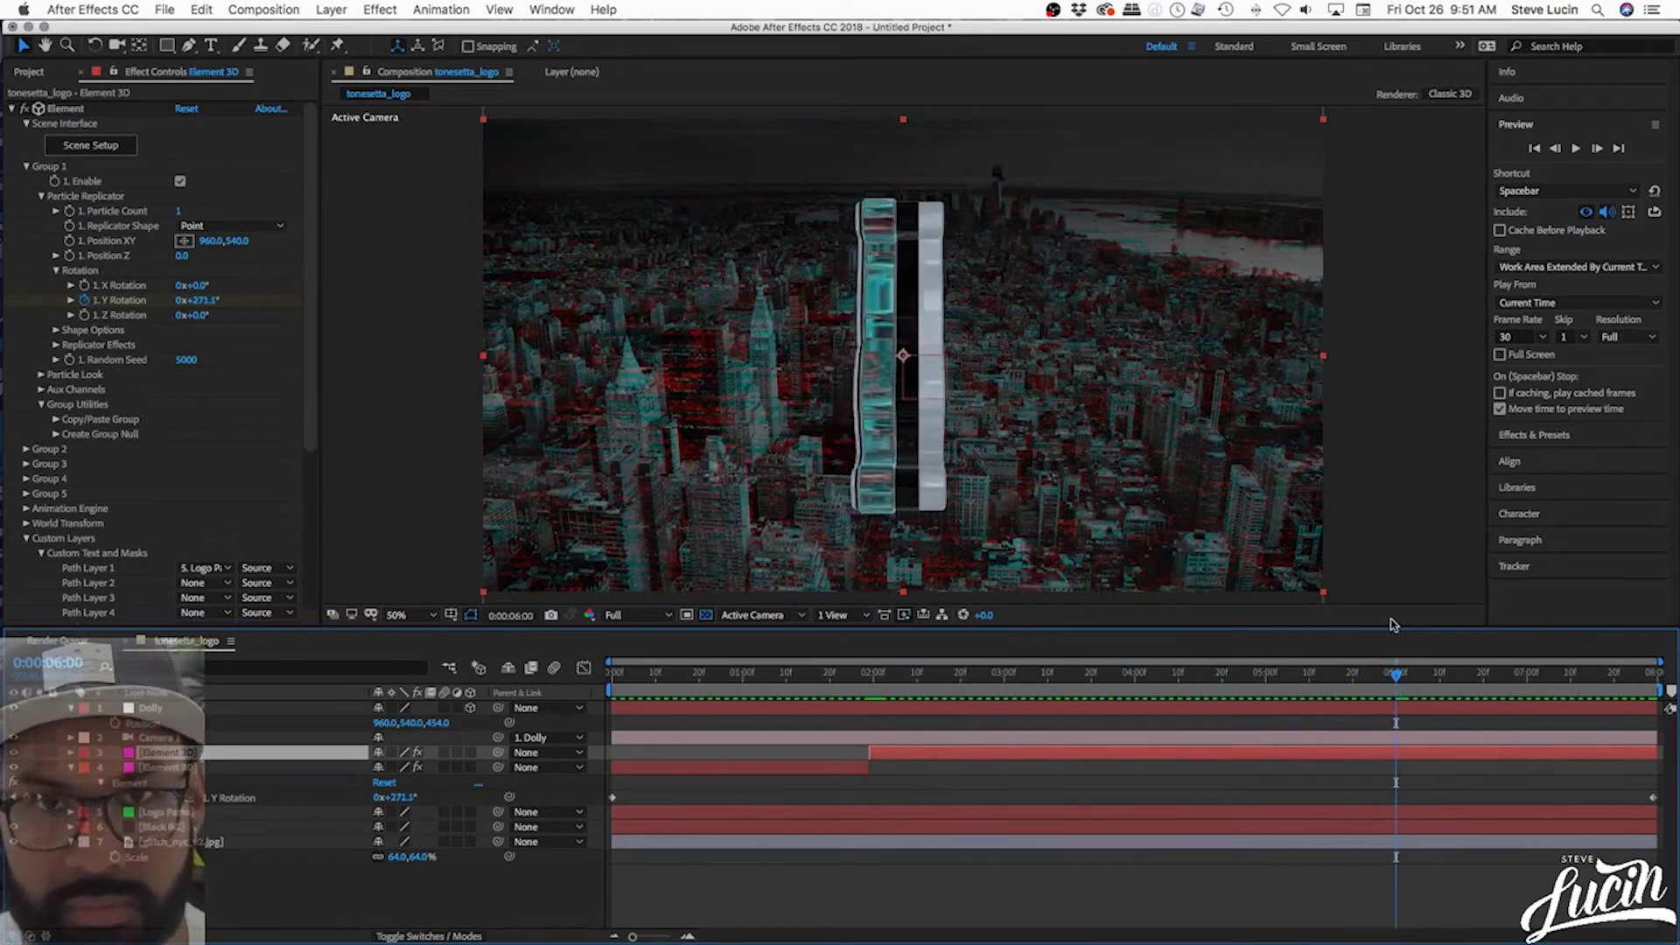
key(Page_Up)
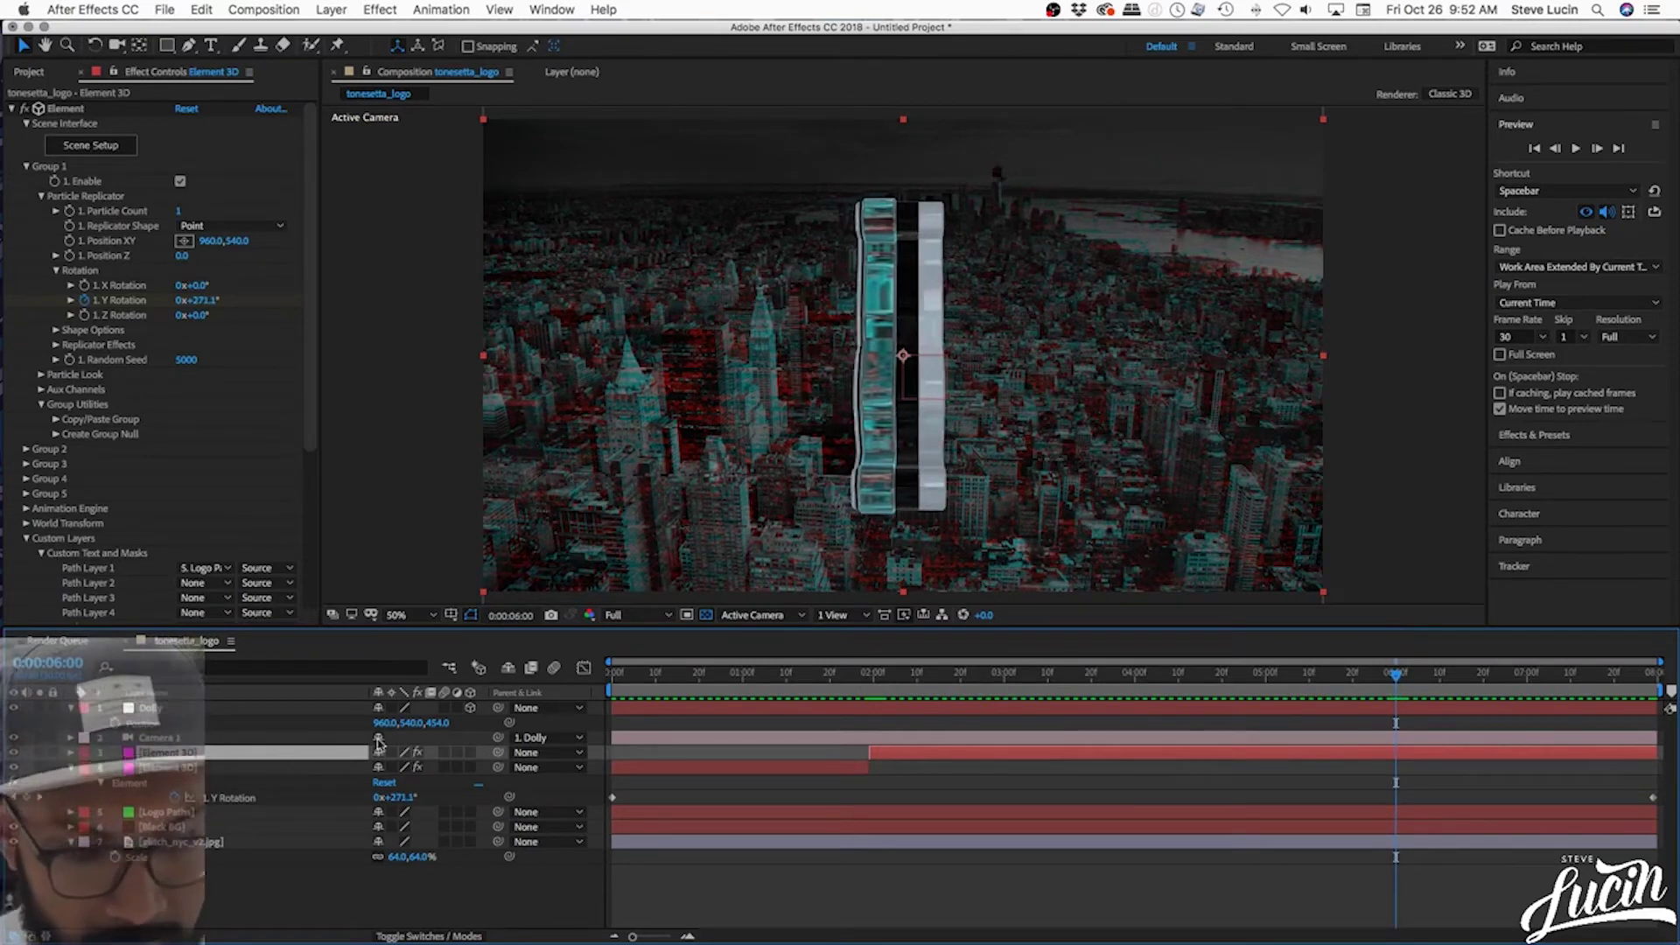
key(alt+bracketleft)
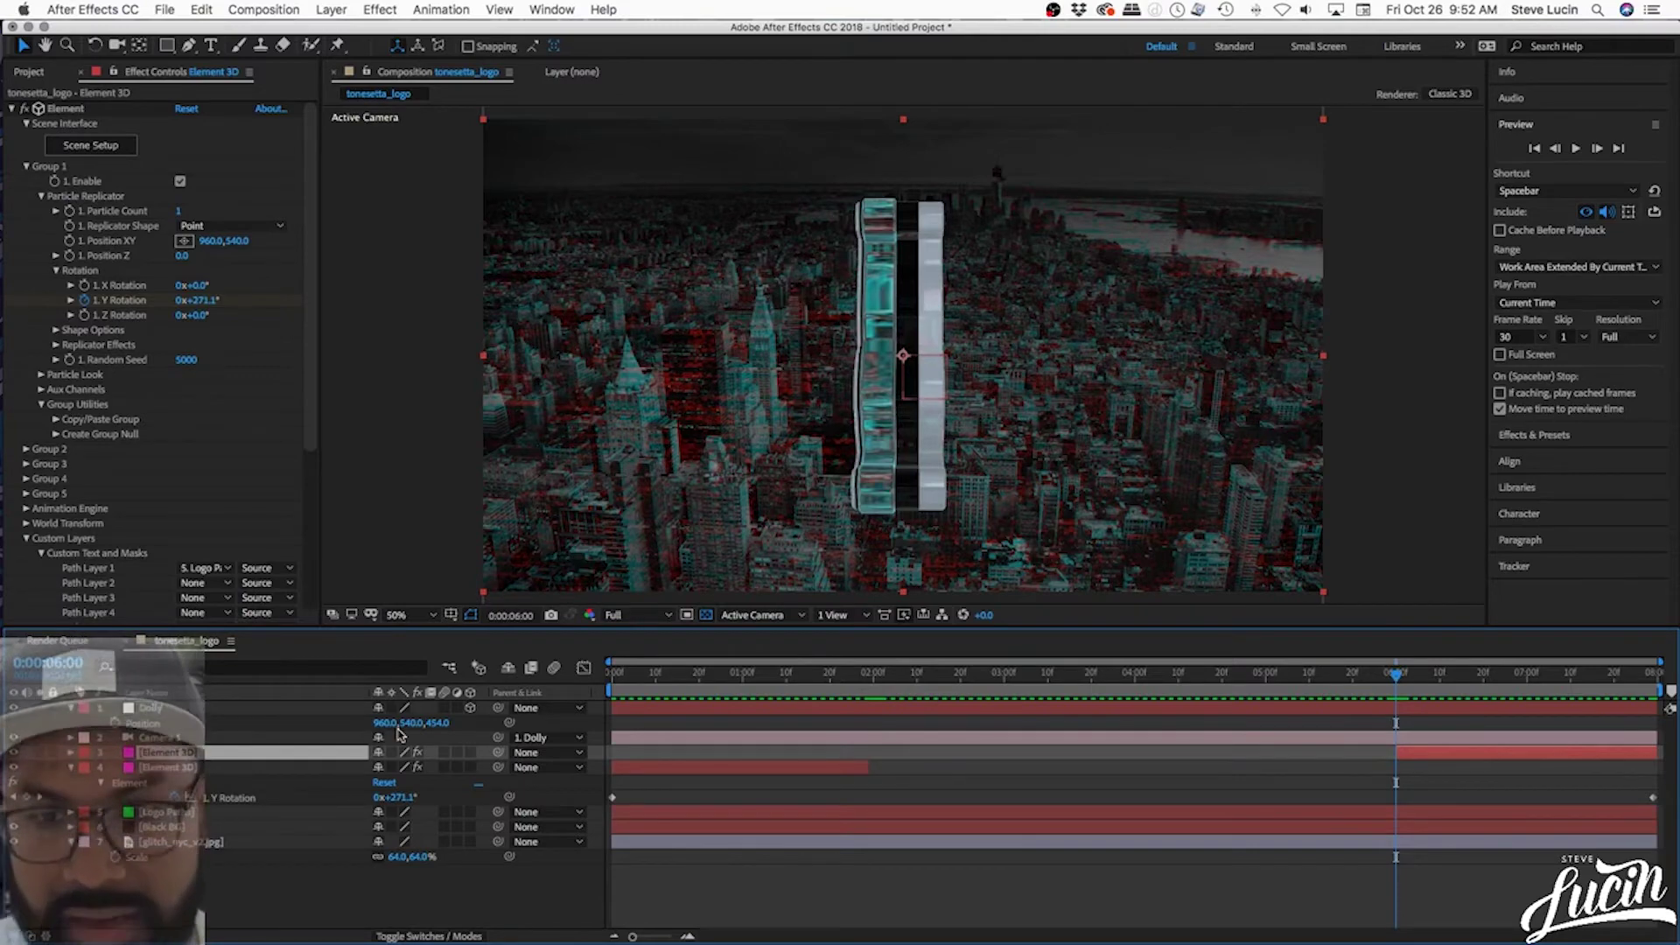
drag(1420, 753, 889, 753)
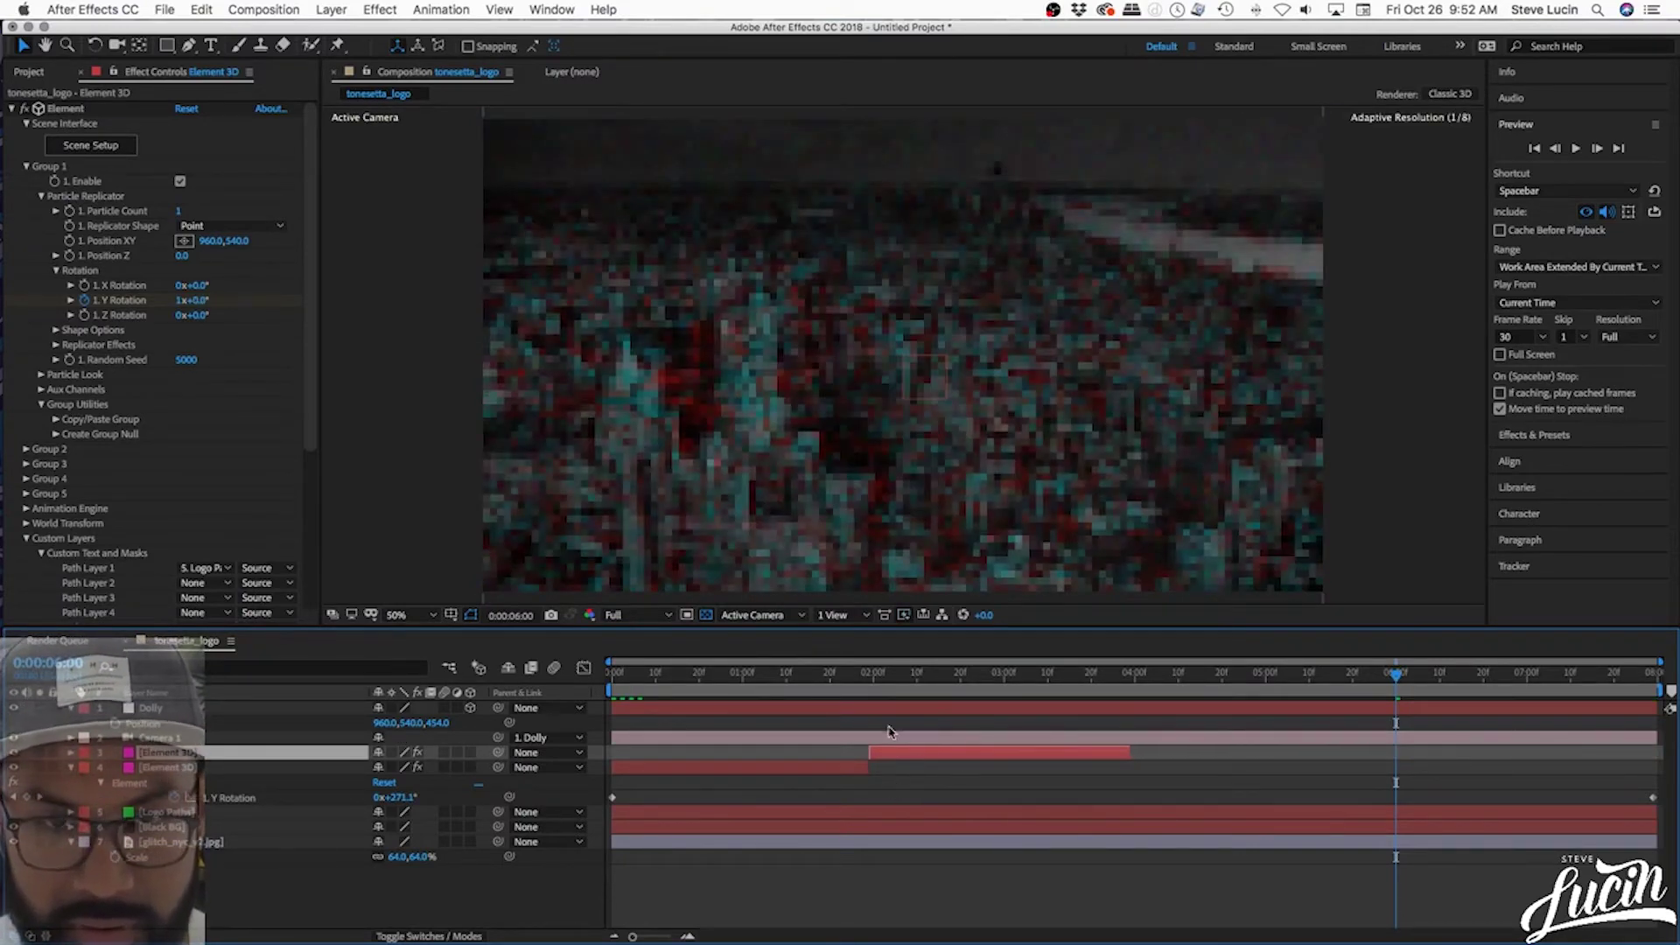
- Compare the logo's frames between 1:29 and 2:00 to find where the layers should meet
click(869, 673)
key(equal)
key(equal)
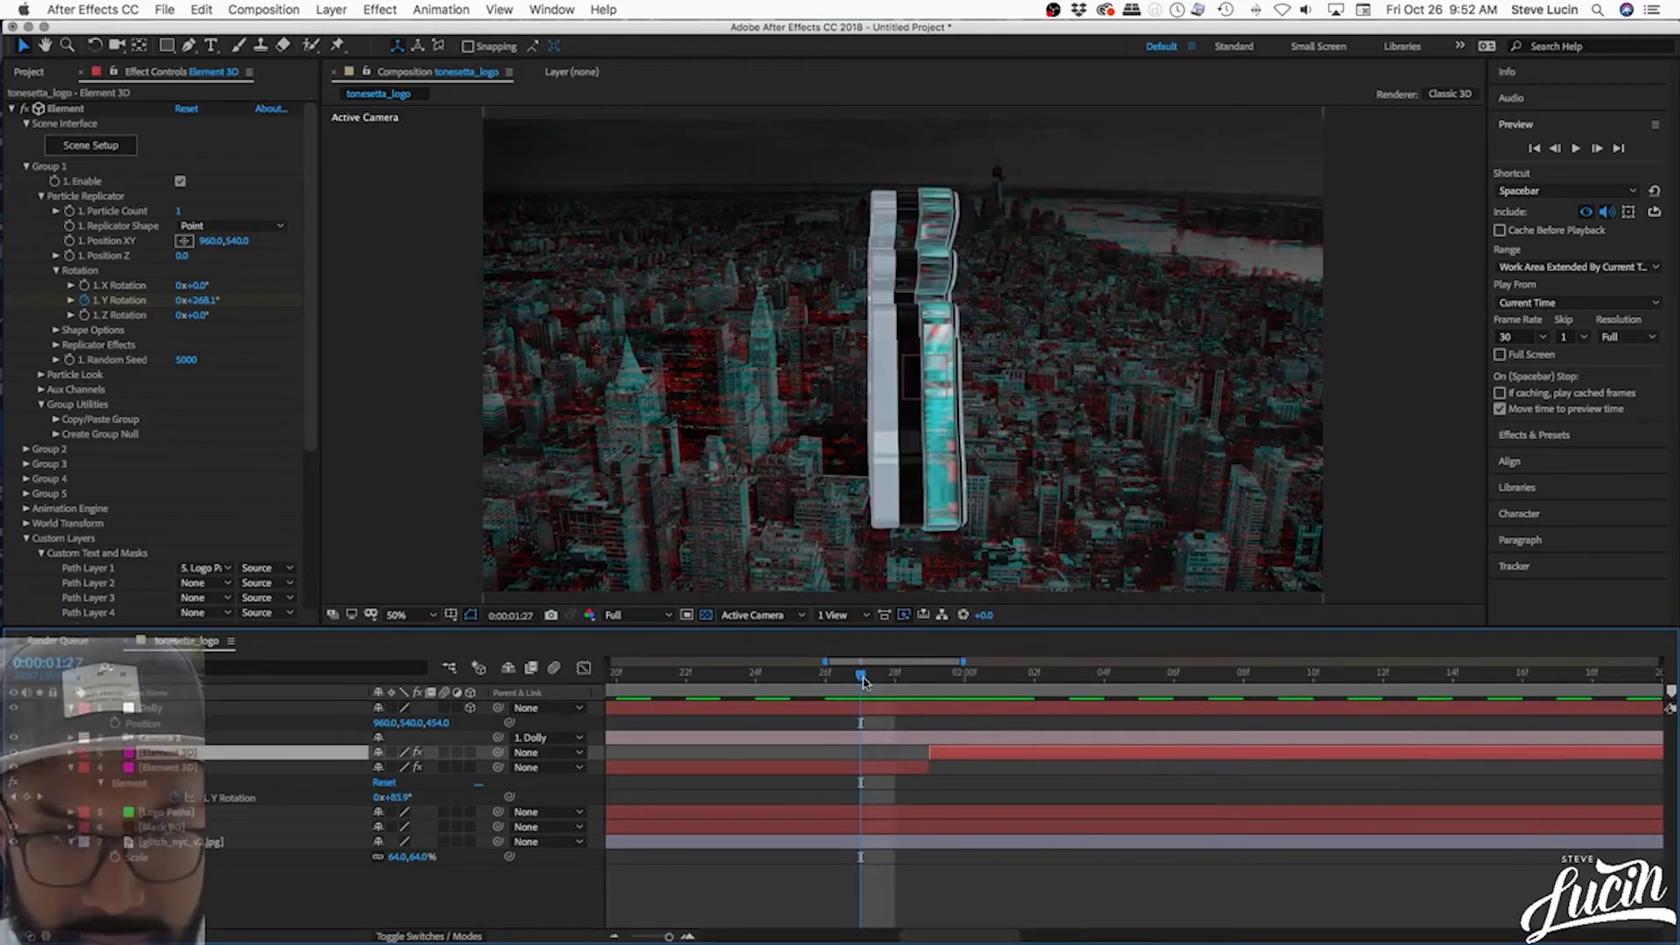
mouse_move(894, 675)
mouse_down()
mouse_move(929, 676)
mouse_move(843, 677)
mouse_move(868, 685)
mouse_up()
key(minus)
key(minus)
key(minus)
key(equal)
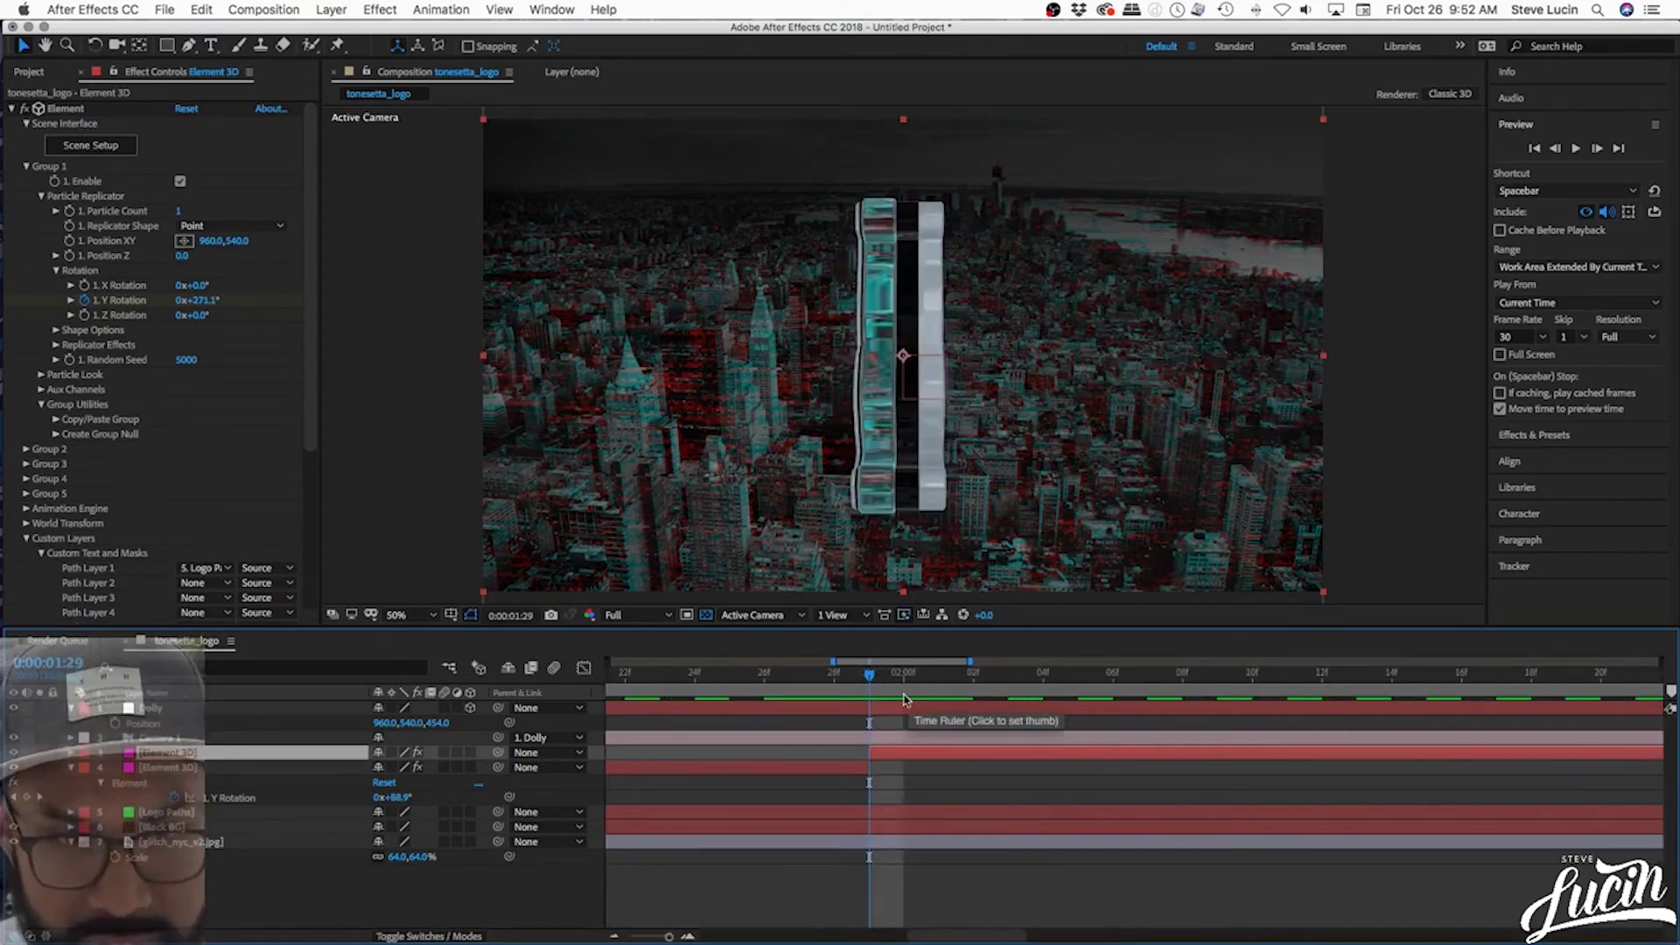
key(minus)
key(minus)
key(equal)
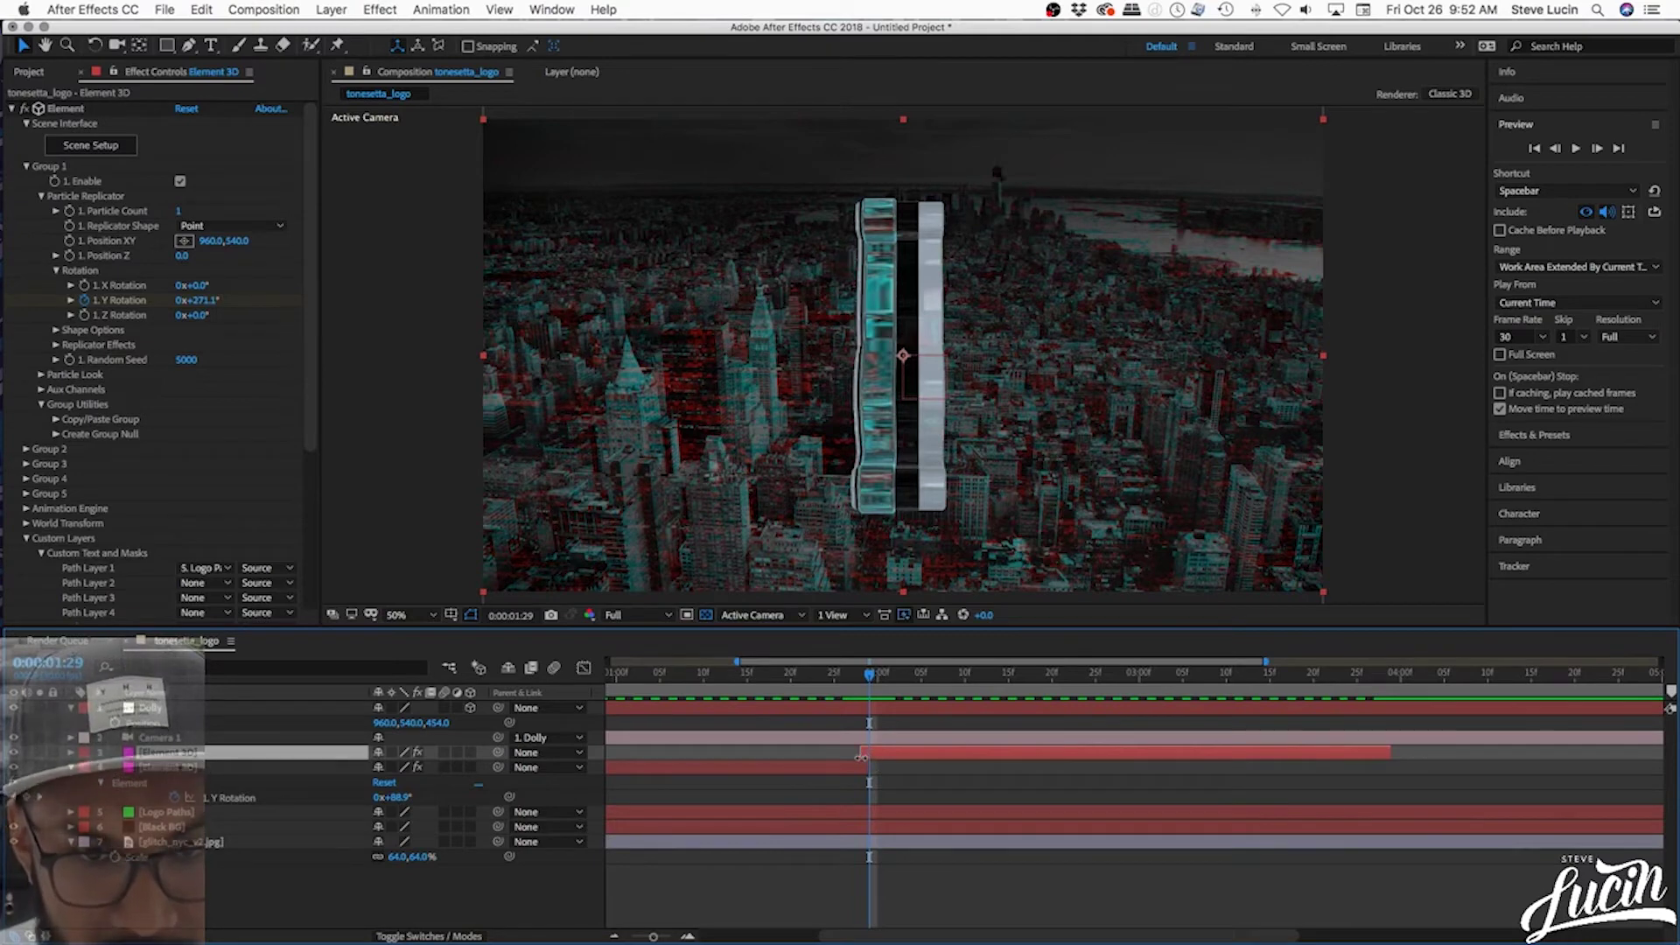
- Start the upper Element 3D layer near 1:20 and extend the lower layer past 2:00 so they overlap
drag(862, 757, 842, 758)
key(equal)
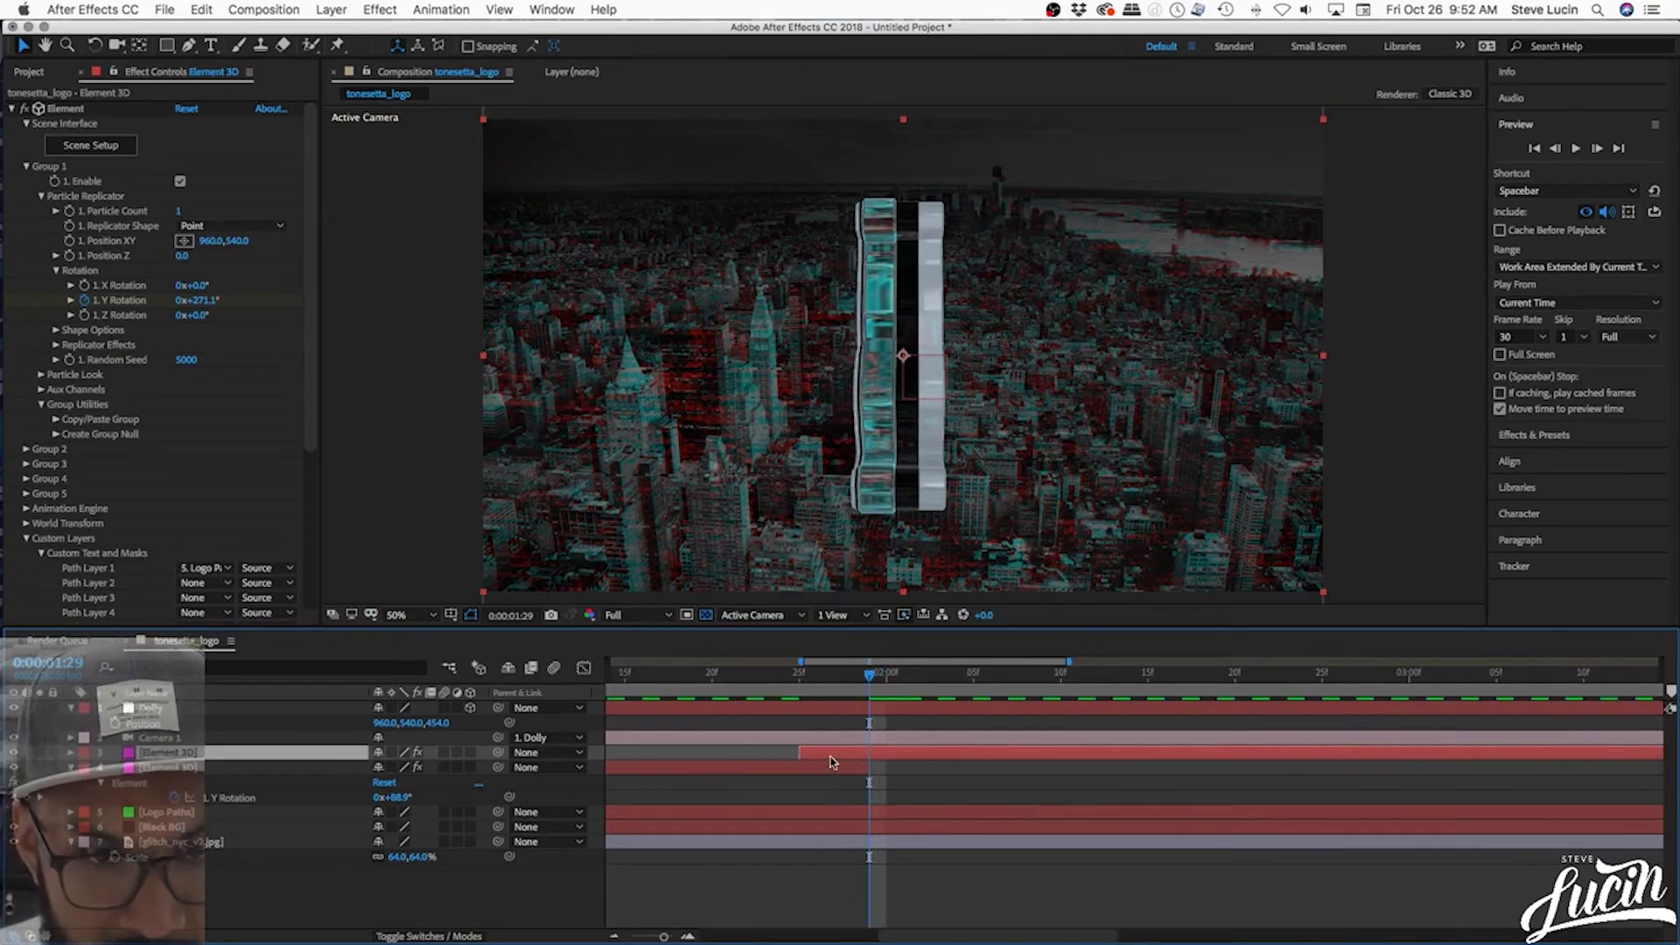
drag(869, 768, 972, 773)
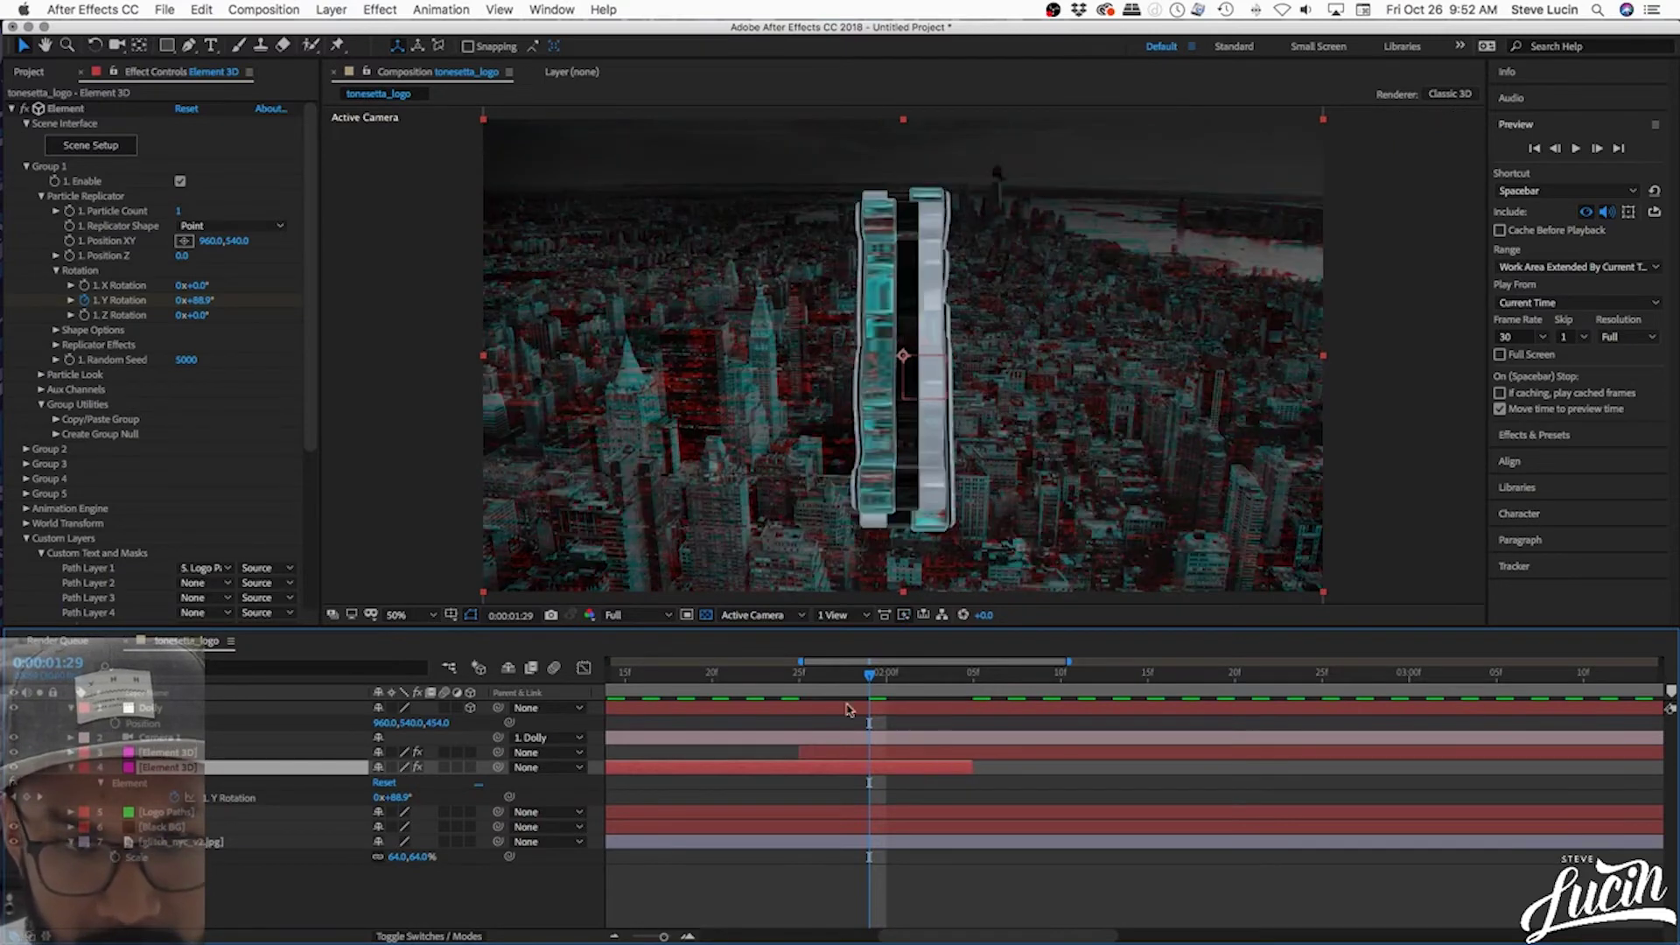
drag(803, 755, 713, 759)
drag(971, 768, 1060, 776)
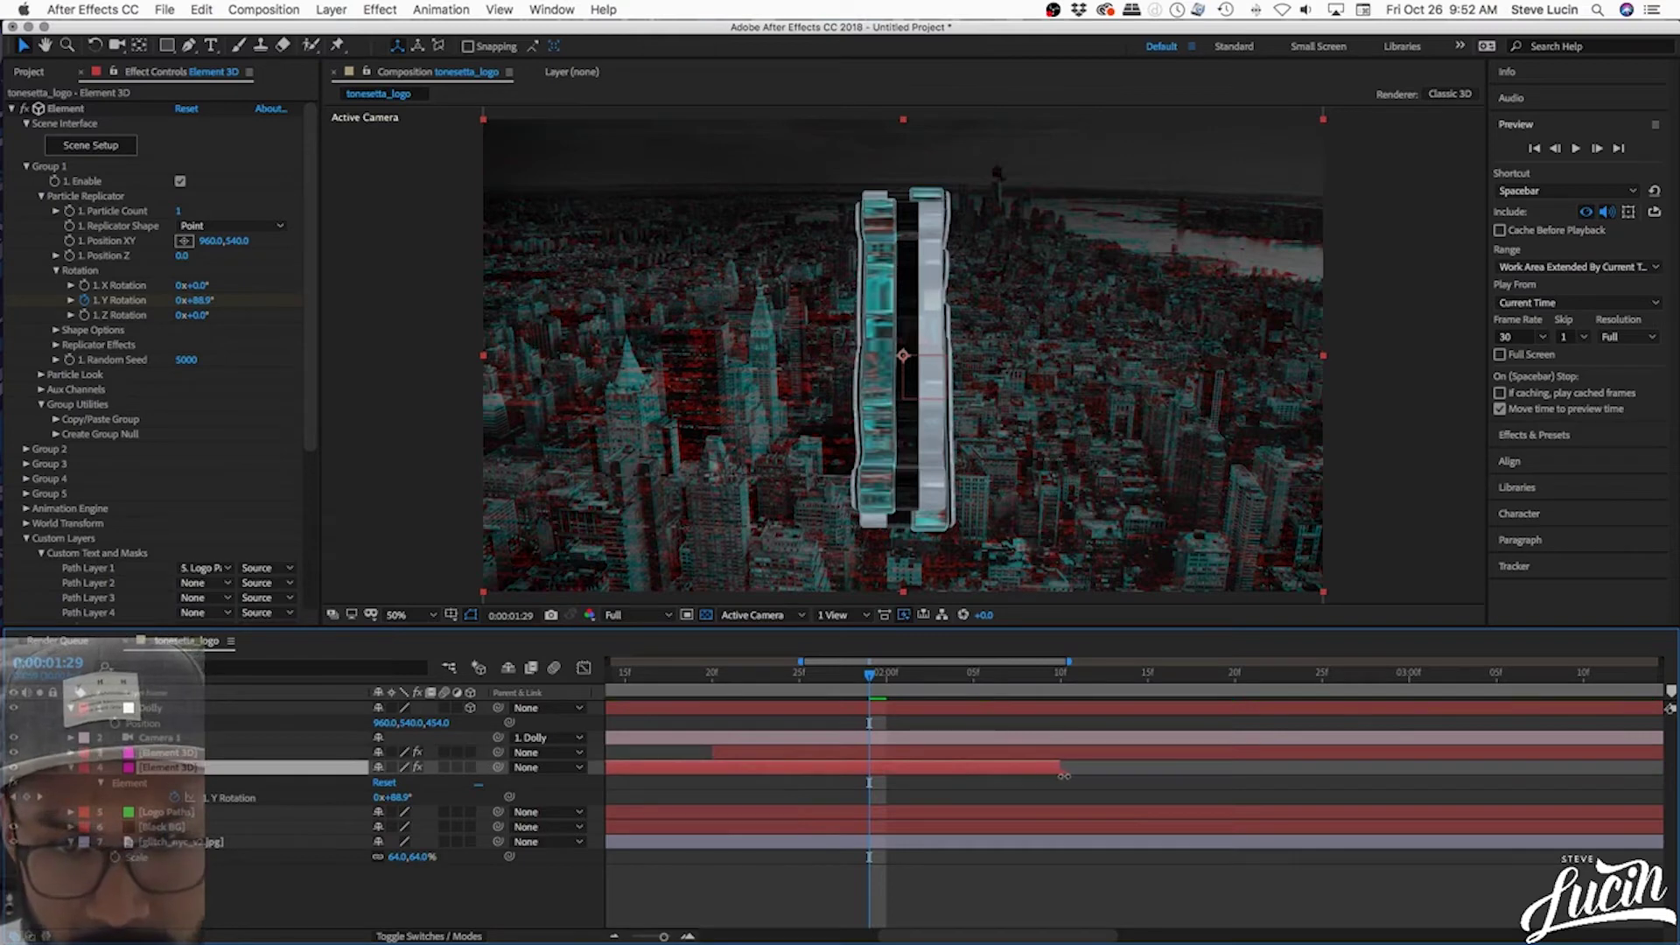
click(713, 676)
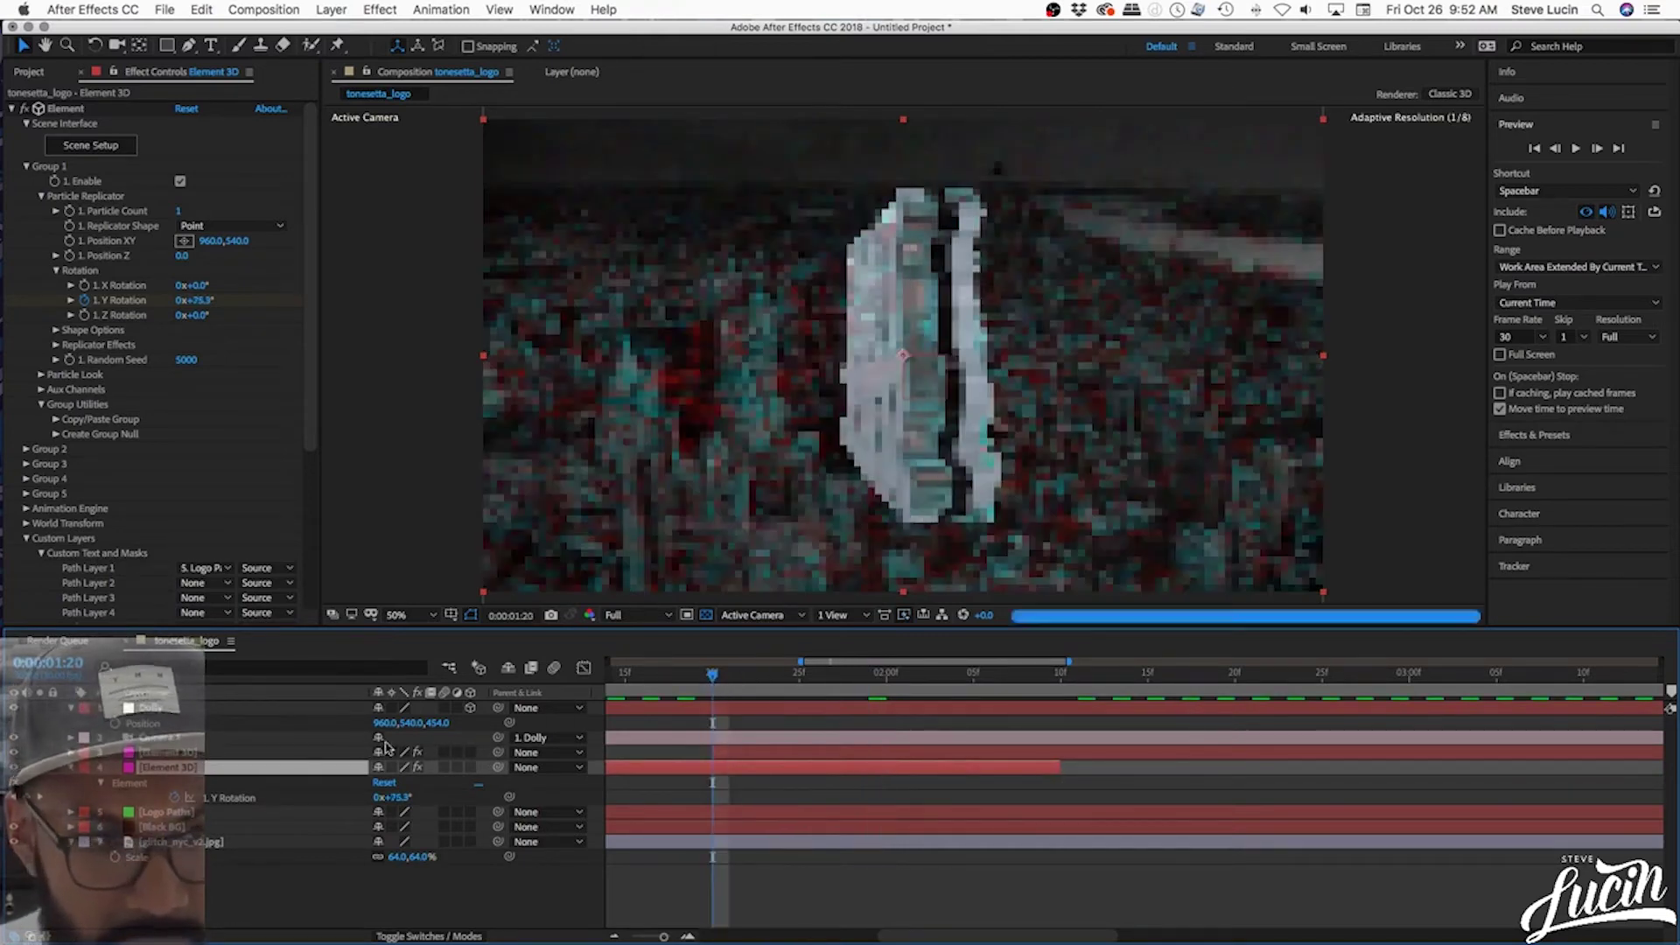
- Keyframe the upper Element 3D layer's opacity from 0% at 1:20 to 100% near 2:10
click(242, 754)
key(t)
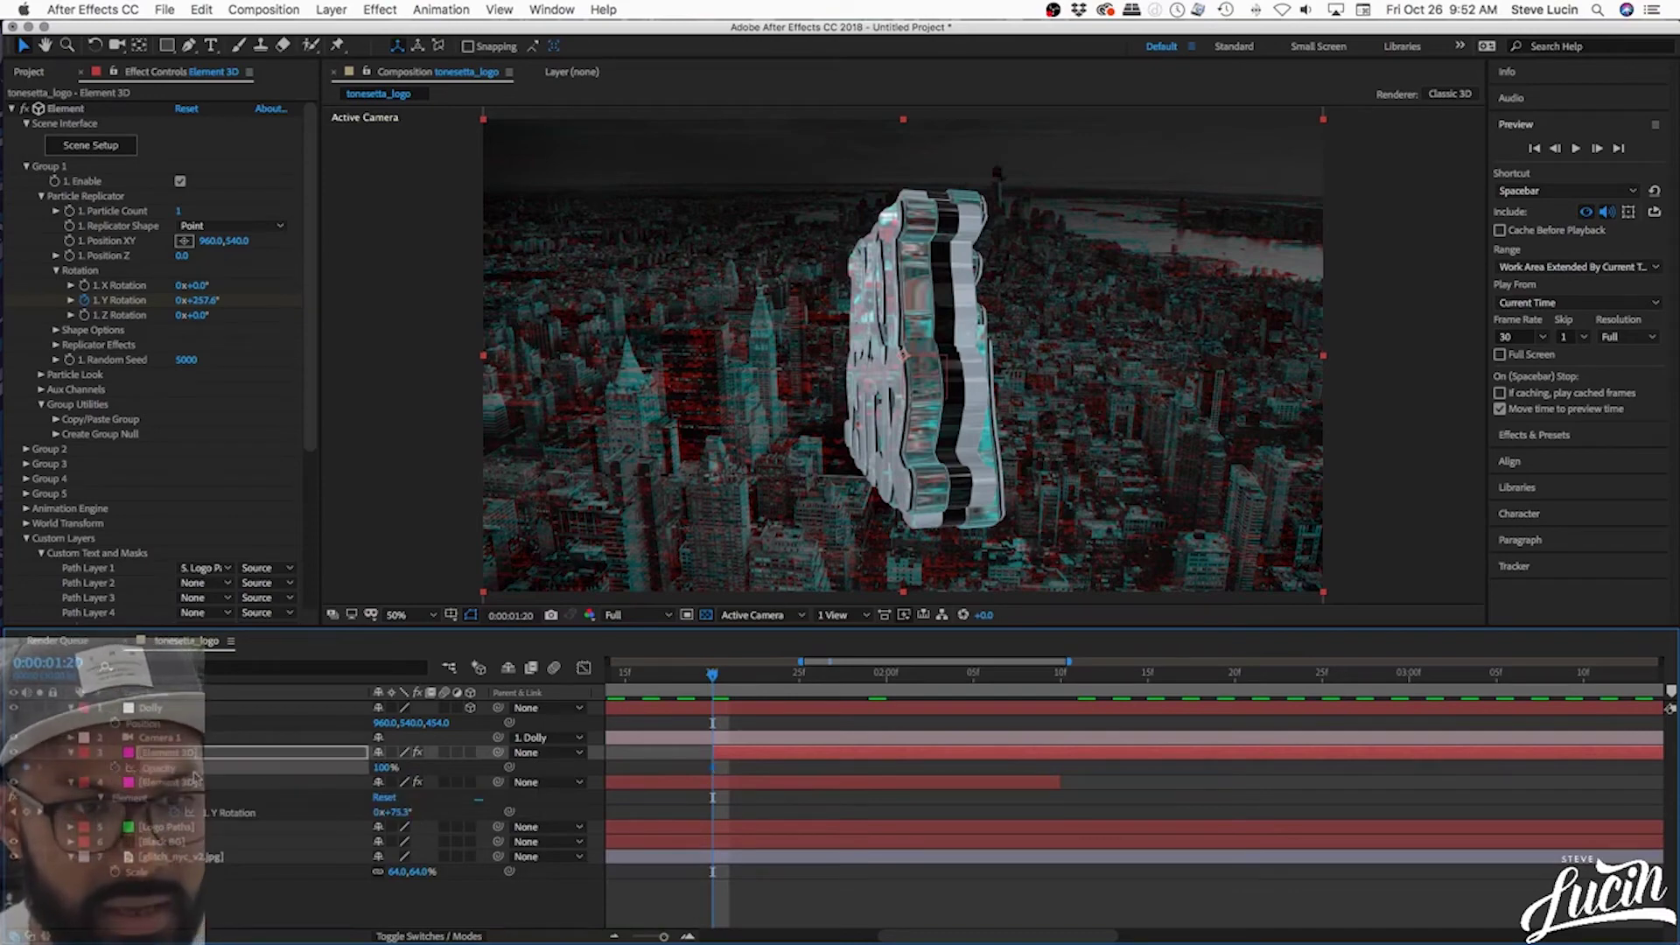
drag(378, 770, 315, 770)
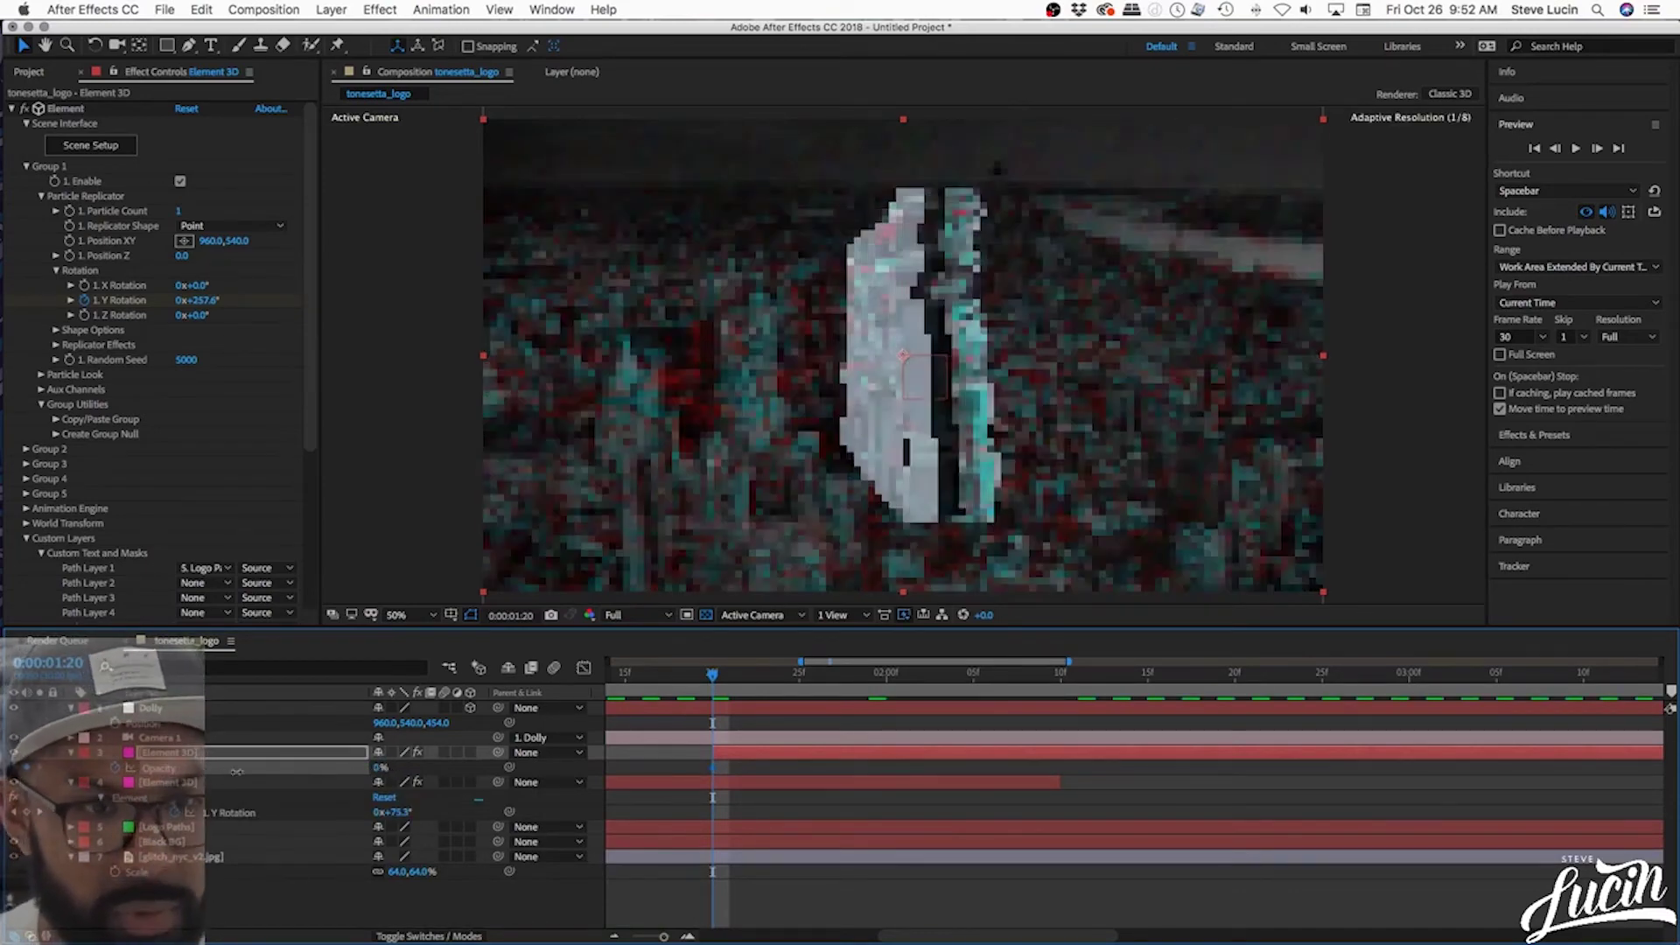
drag(713, 678, 1043, 723)
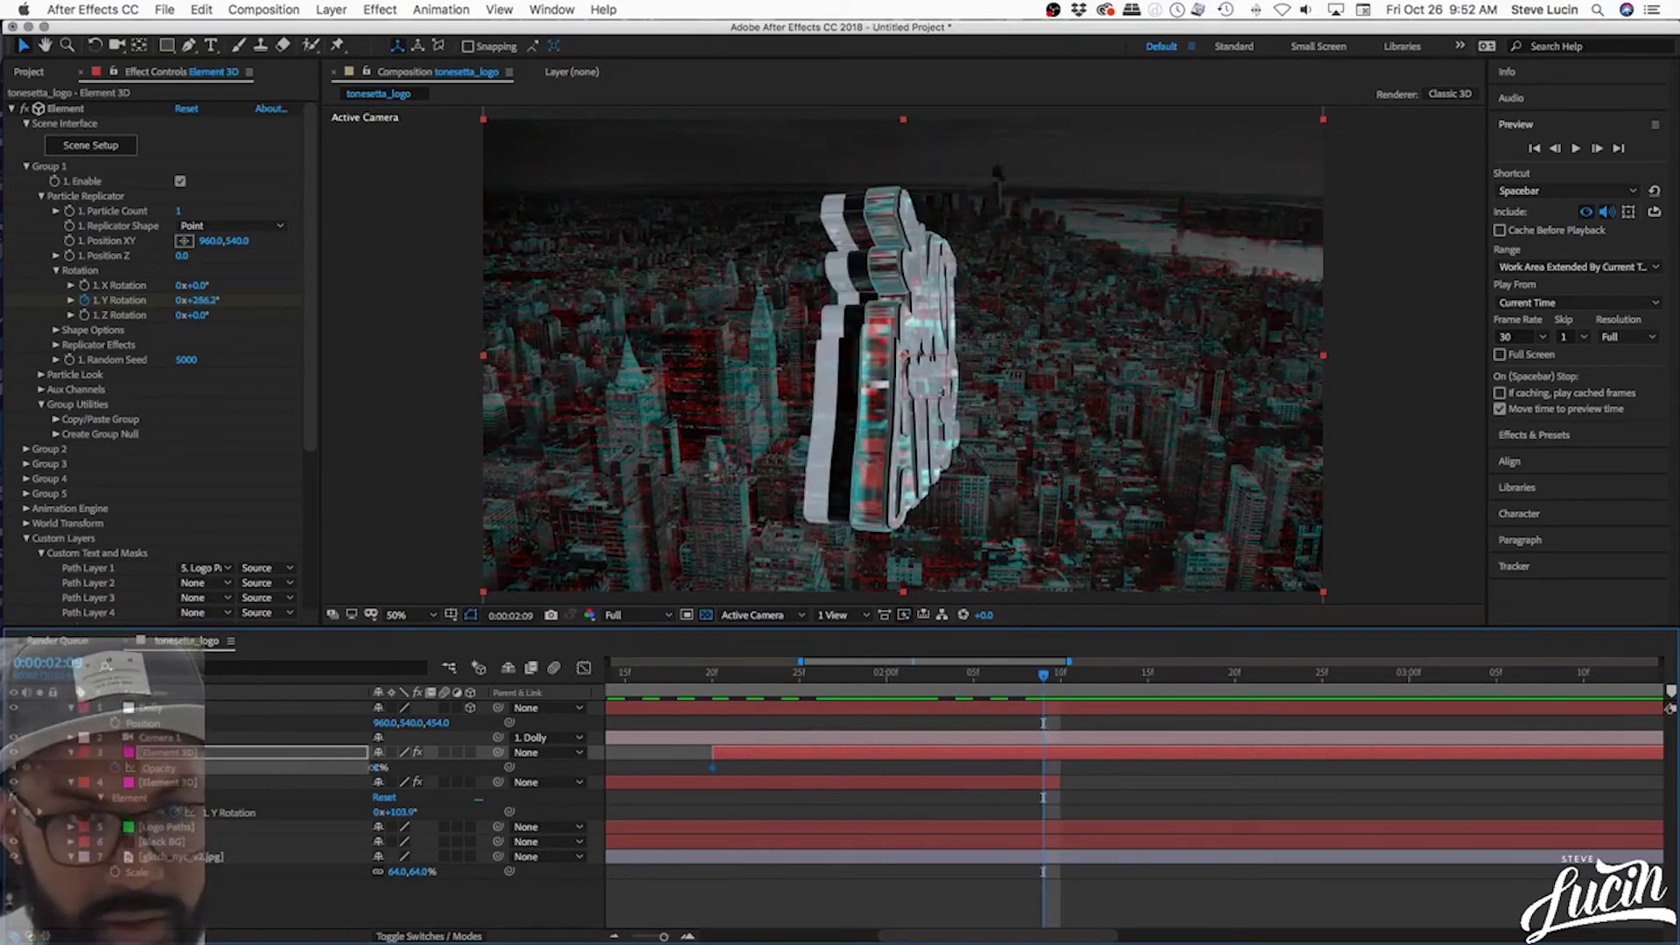
drag(378, 767, 442, 768)
click(714, 676)
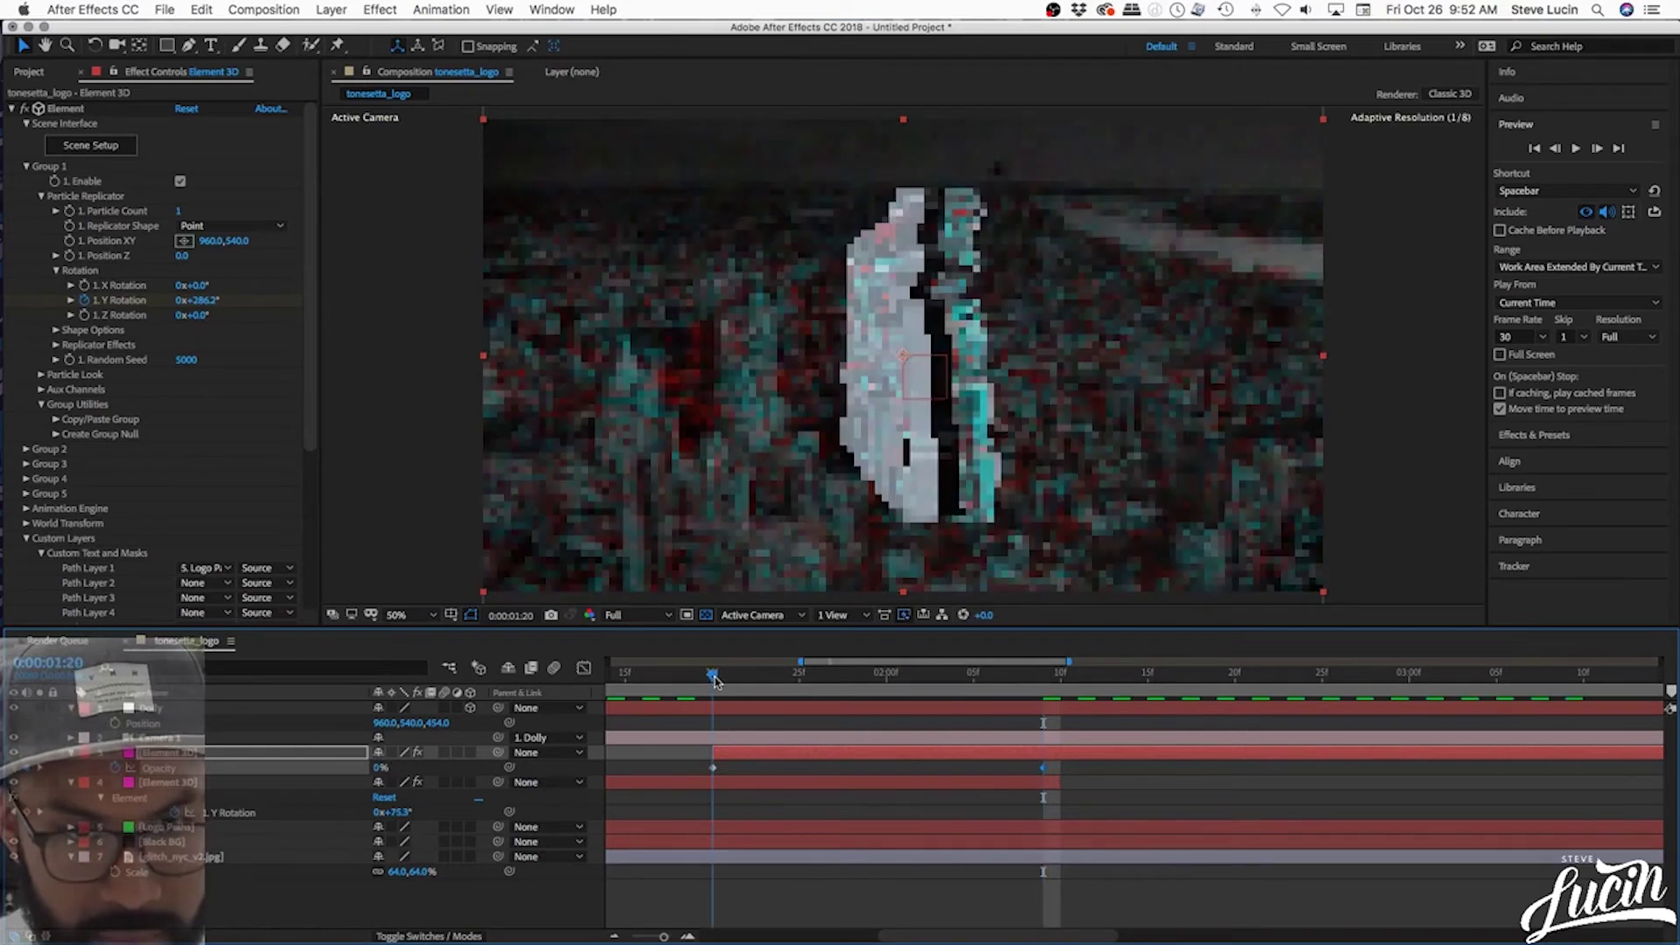
- Keyframe the lower Element 3D layer's opacity from 100% at 1:20 to 0% at 2:09
click(206, 785)
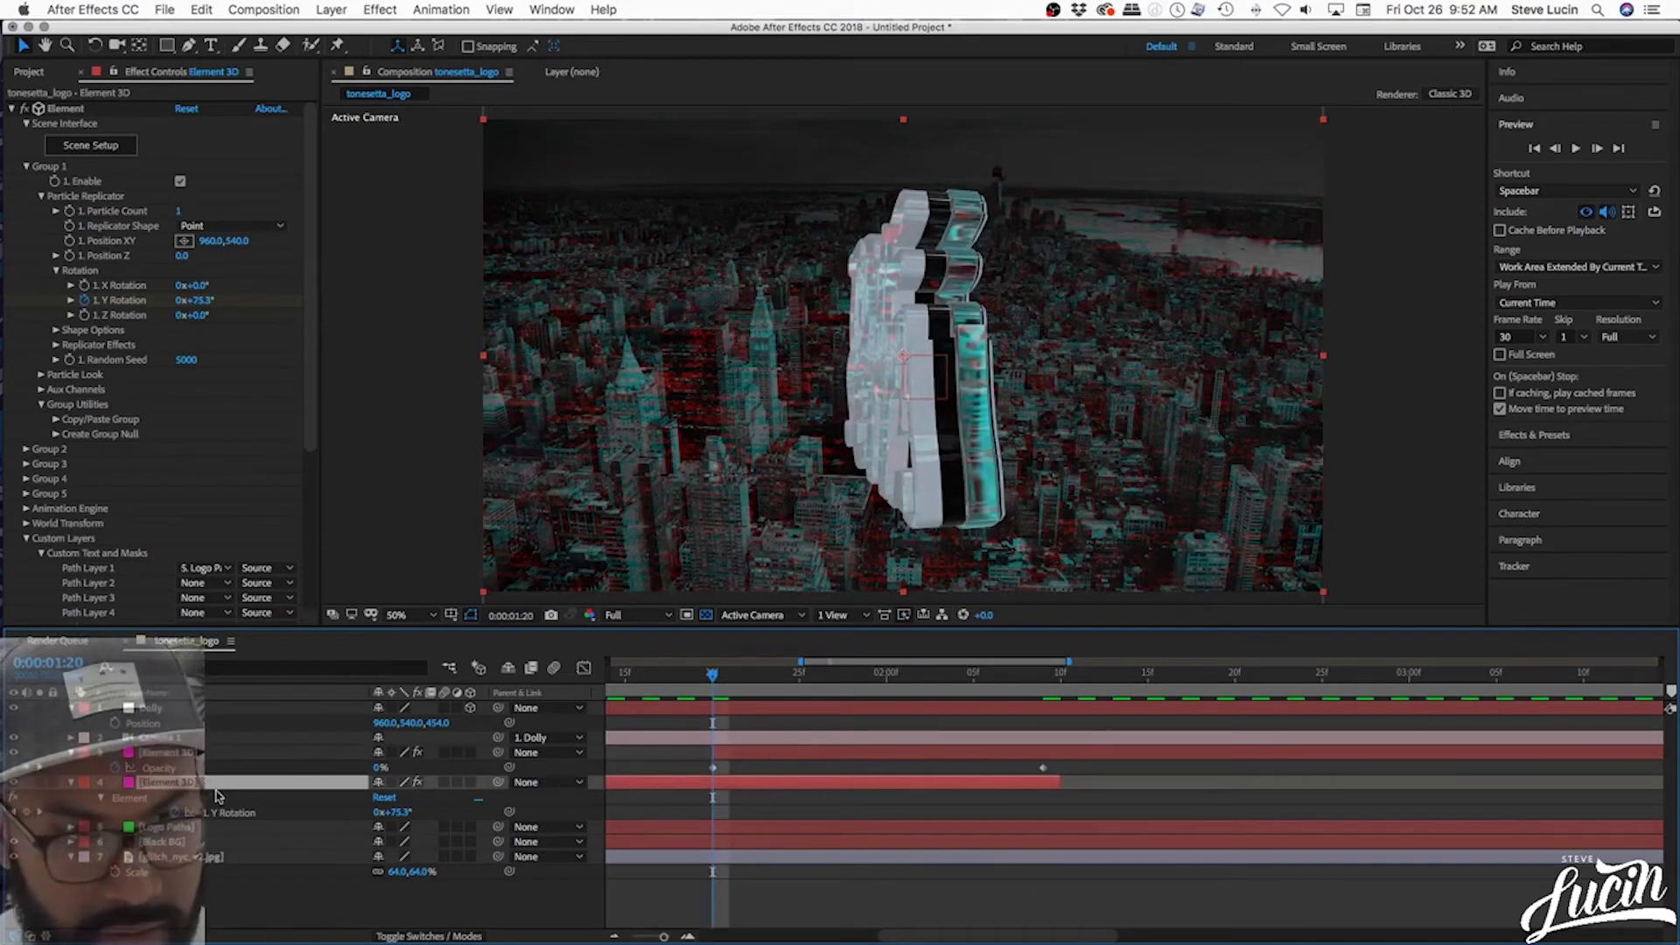
key(t)
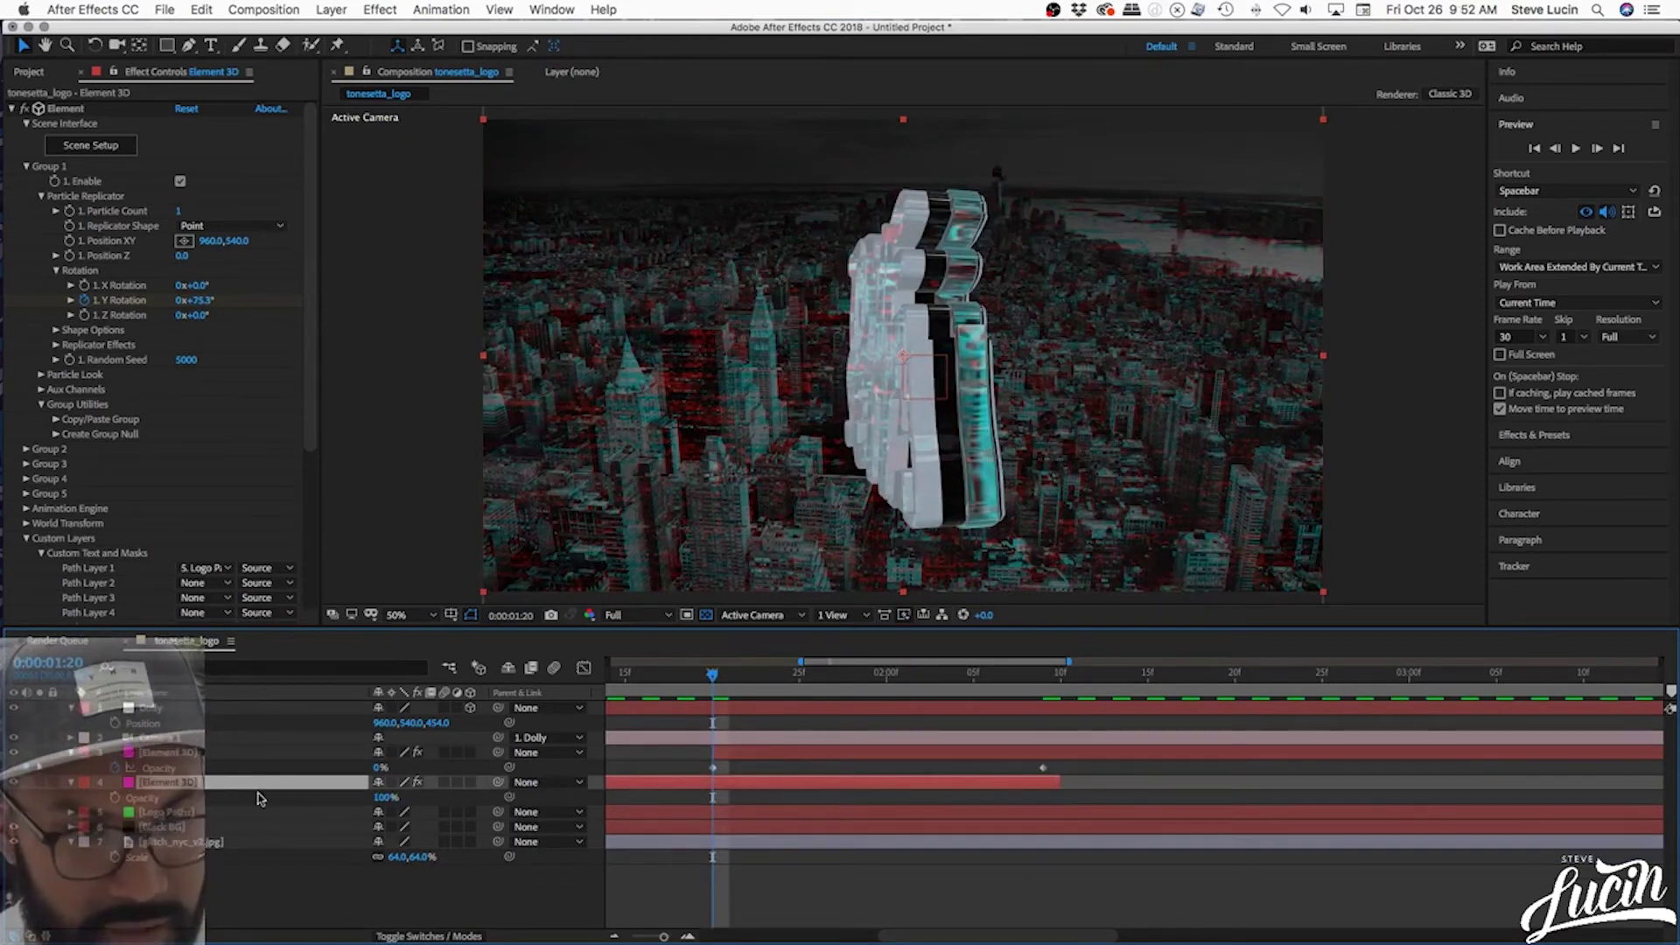
click(114, 798)
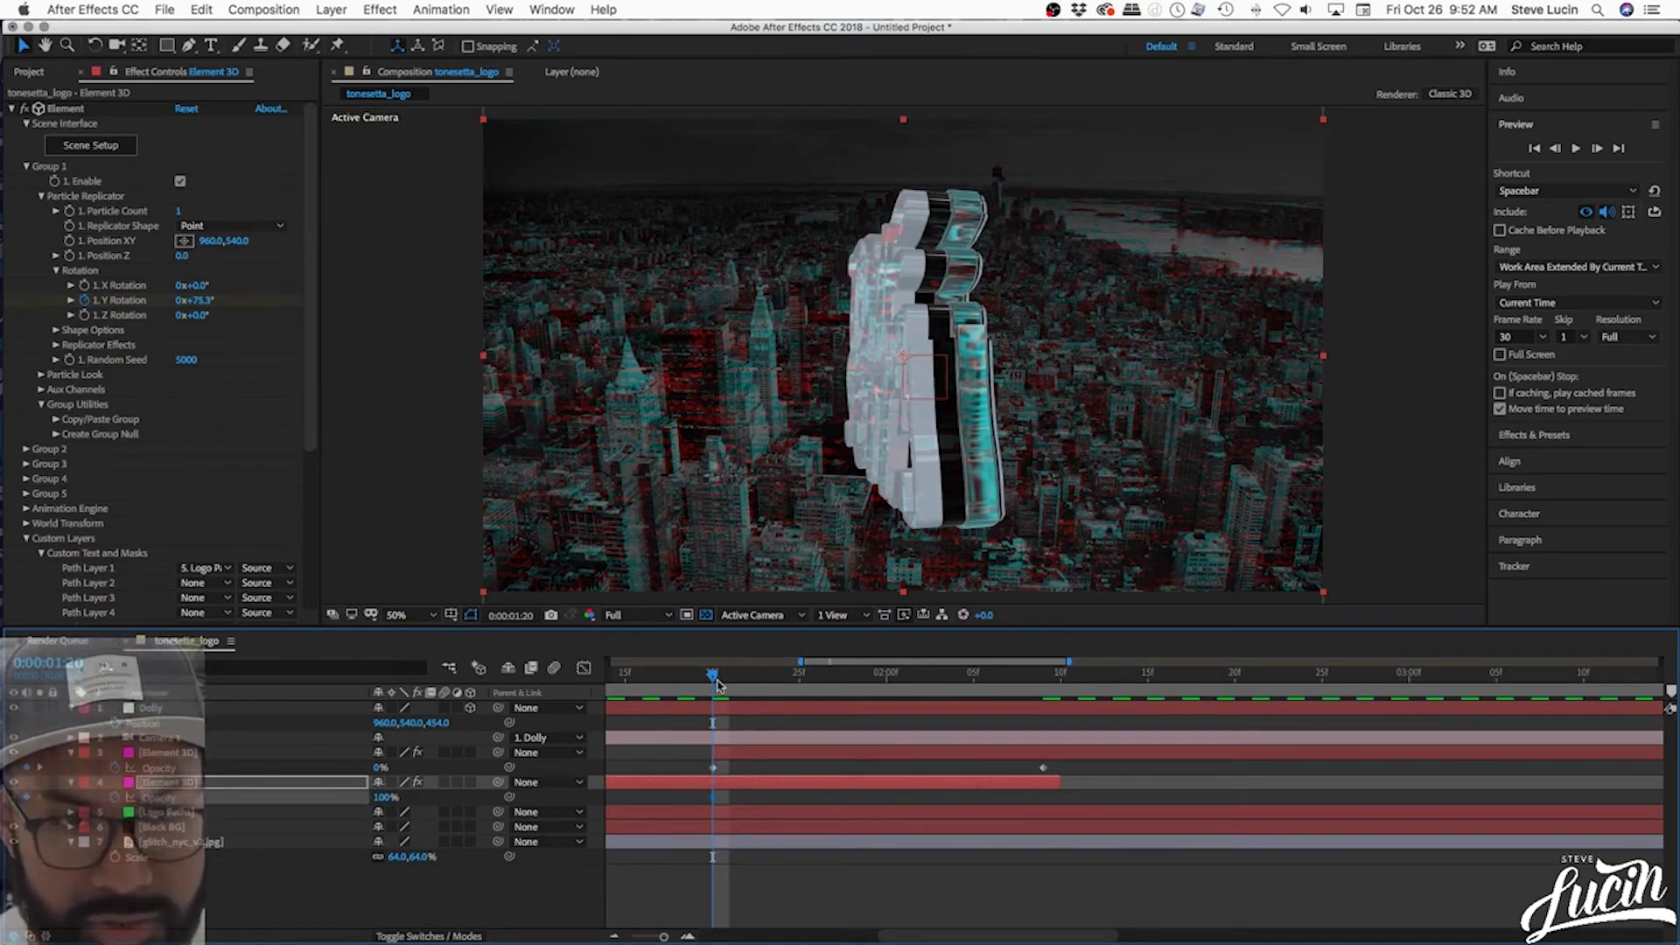
drag(721, 681, 1043, 707)
click(385, 798)
text(0)
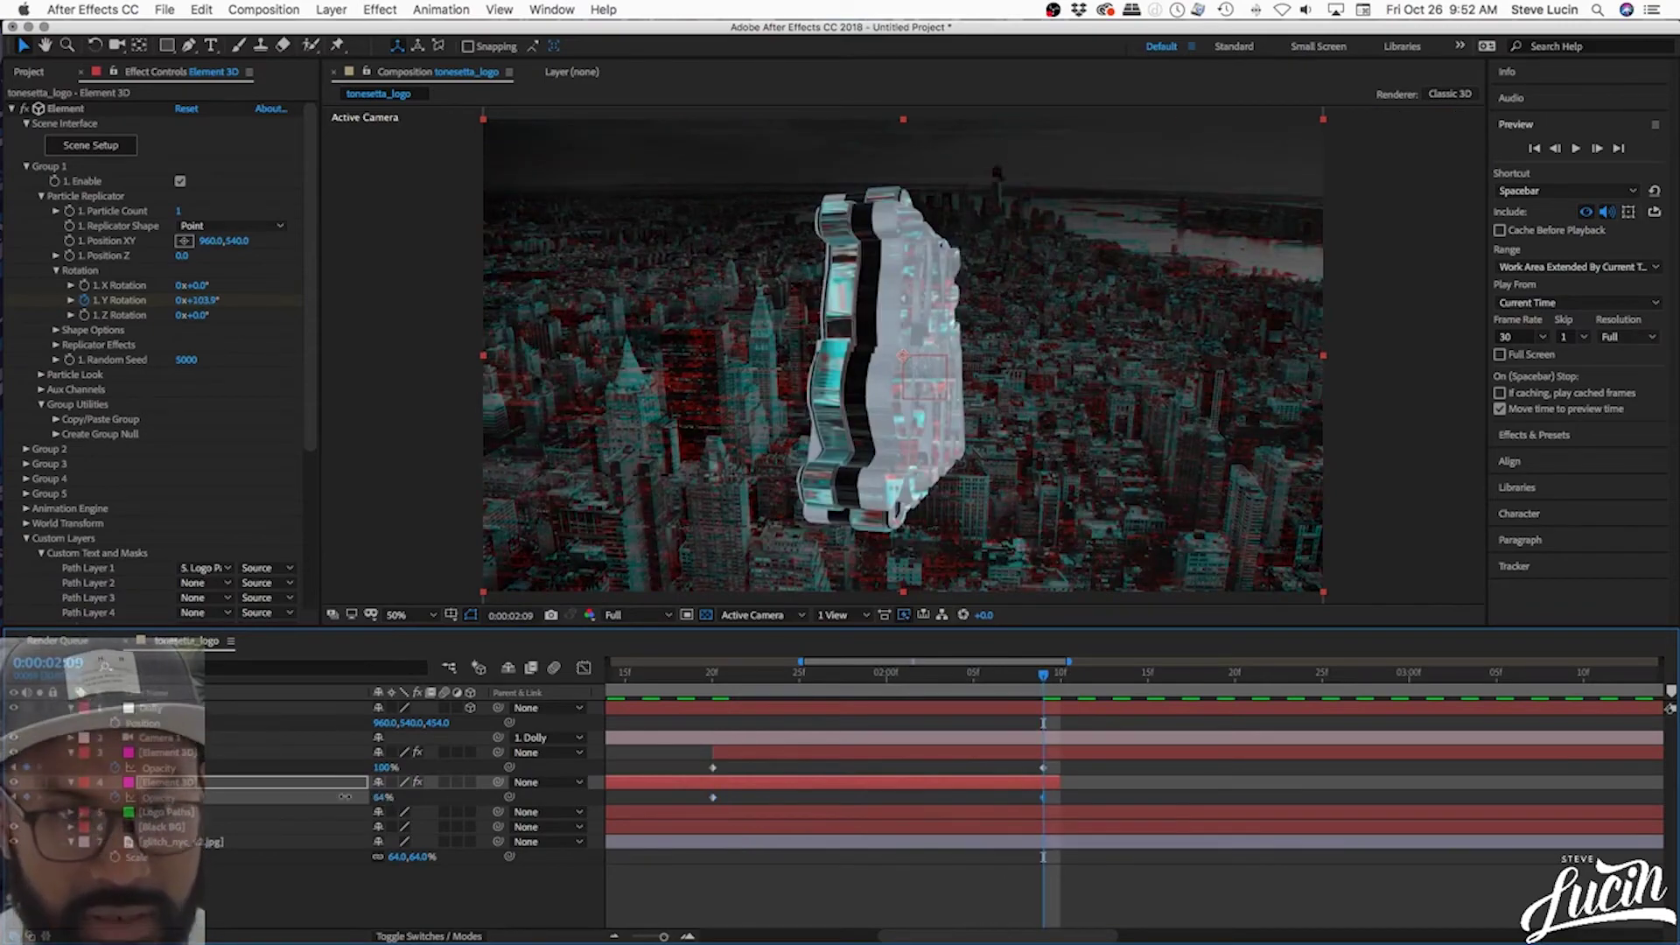
key(Return)
- Preview the animation from the start and park the playhead at 3:29
key(minus)
key(minus)
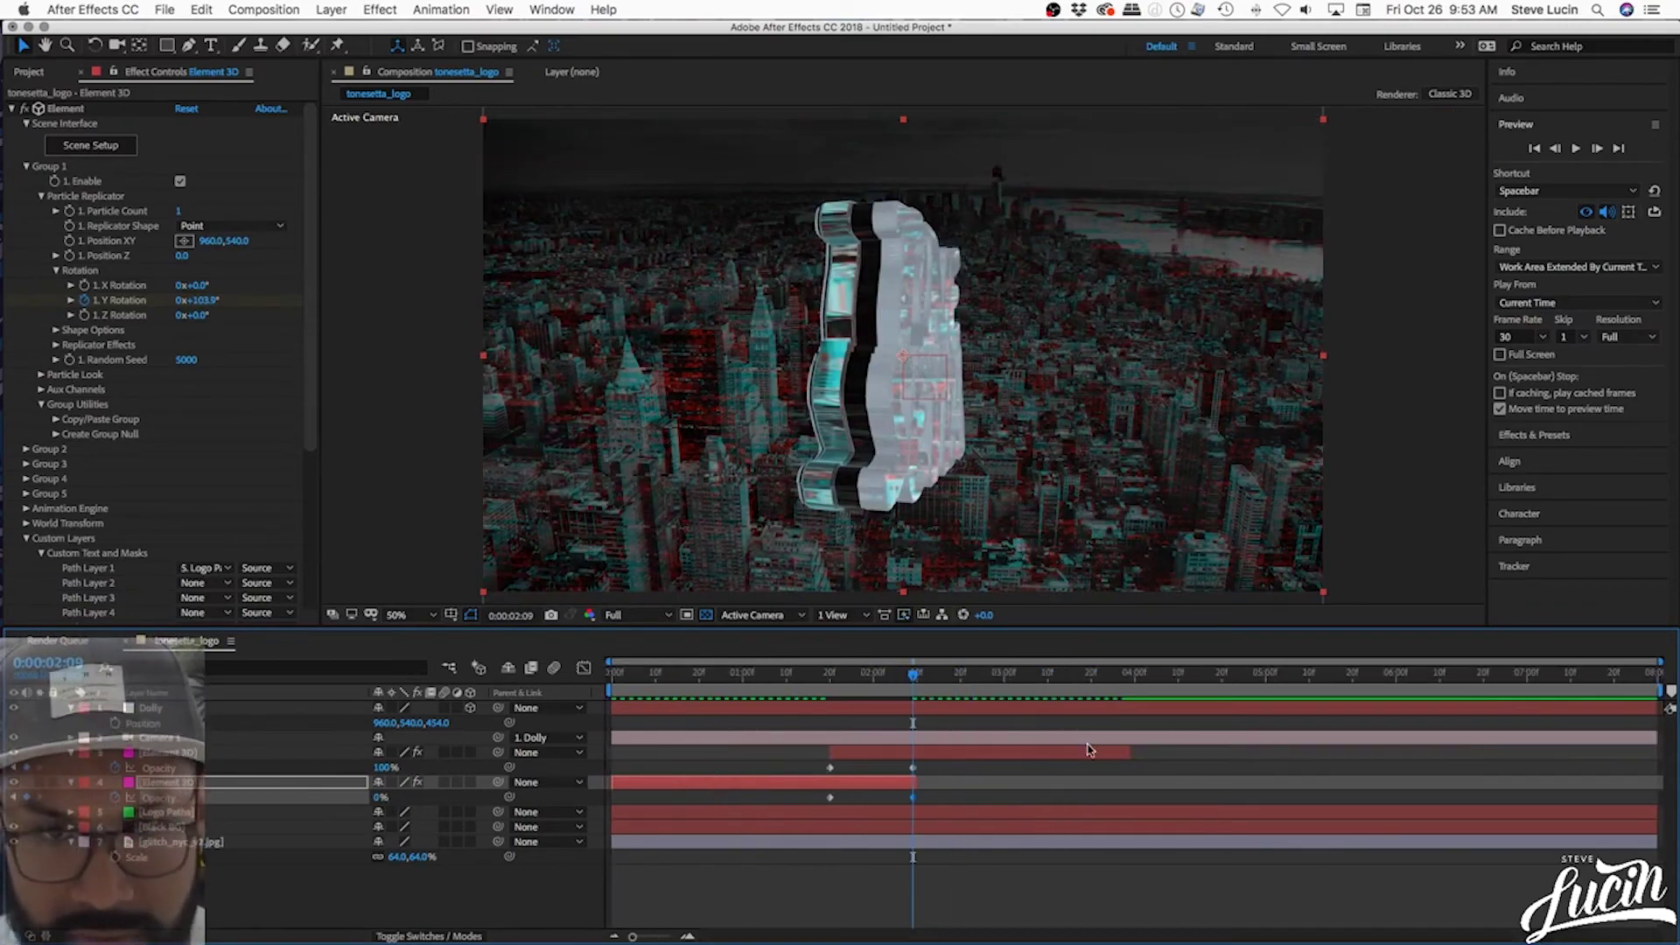
key(Home)
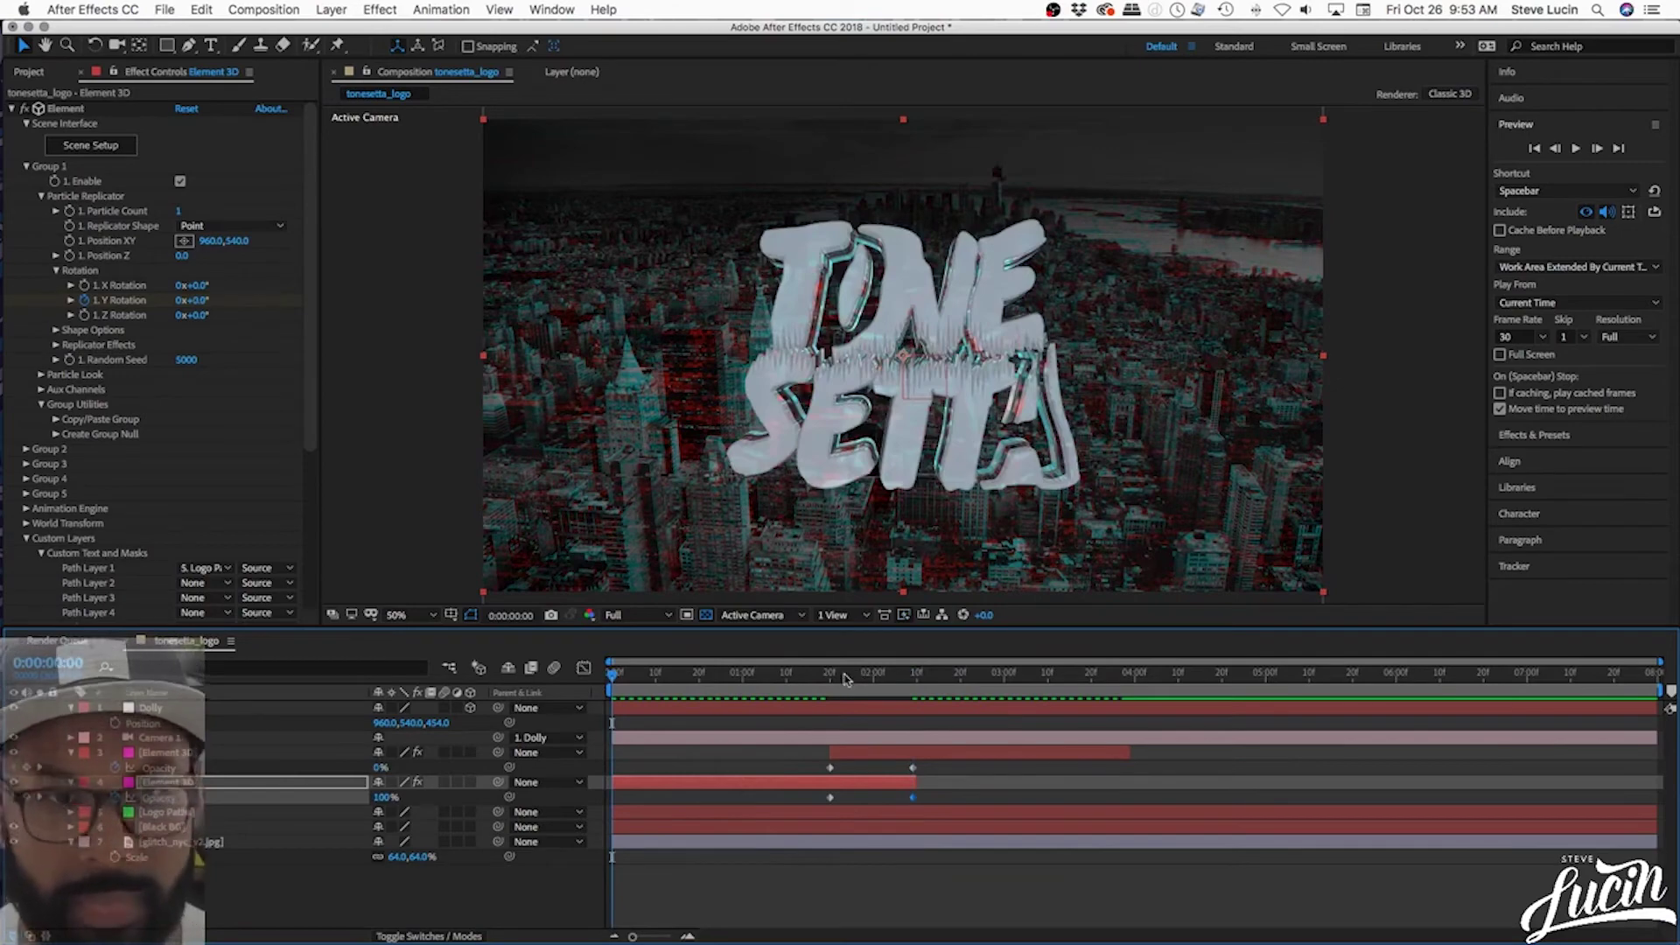
key(space)
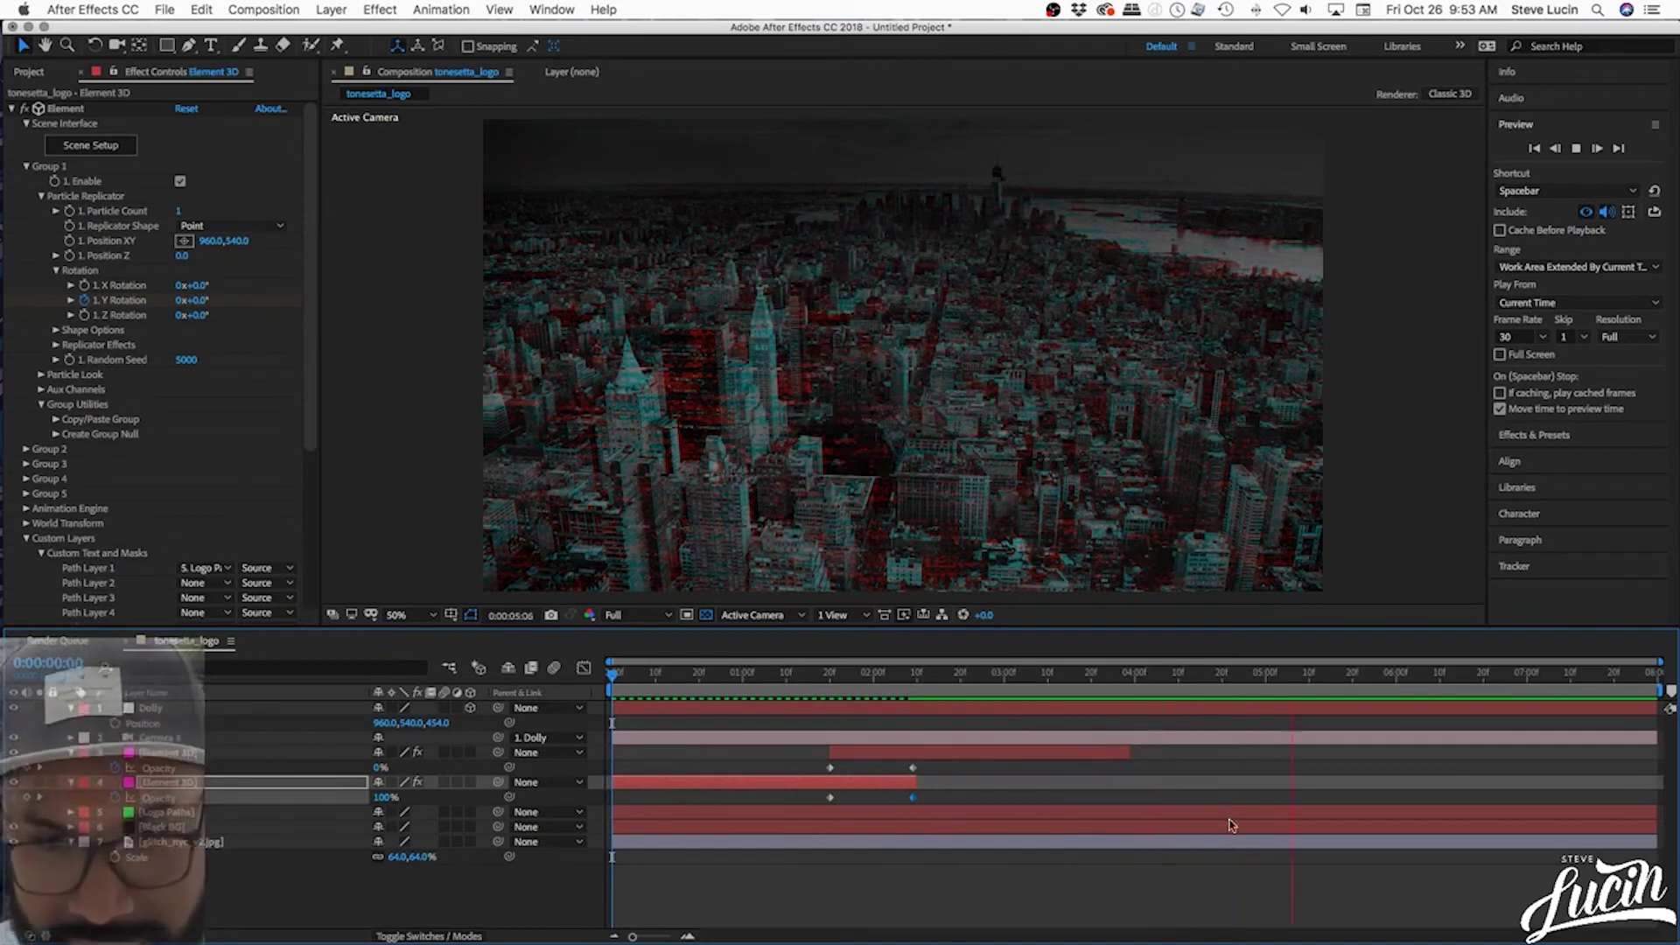
click(1110, 681)
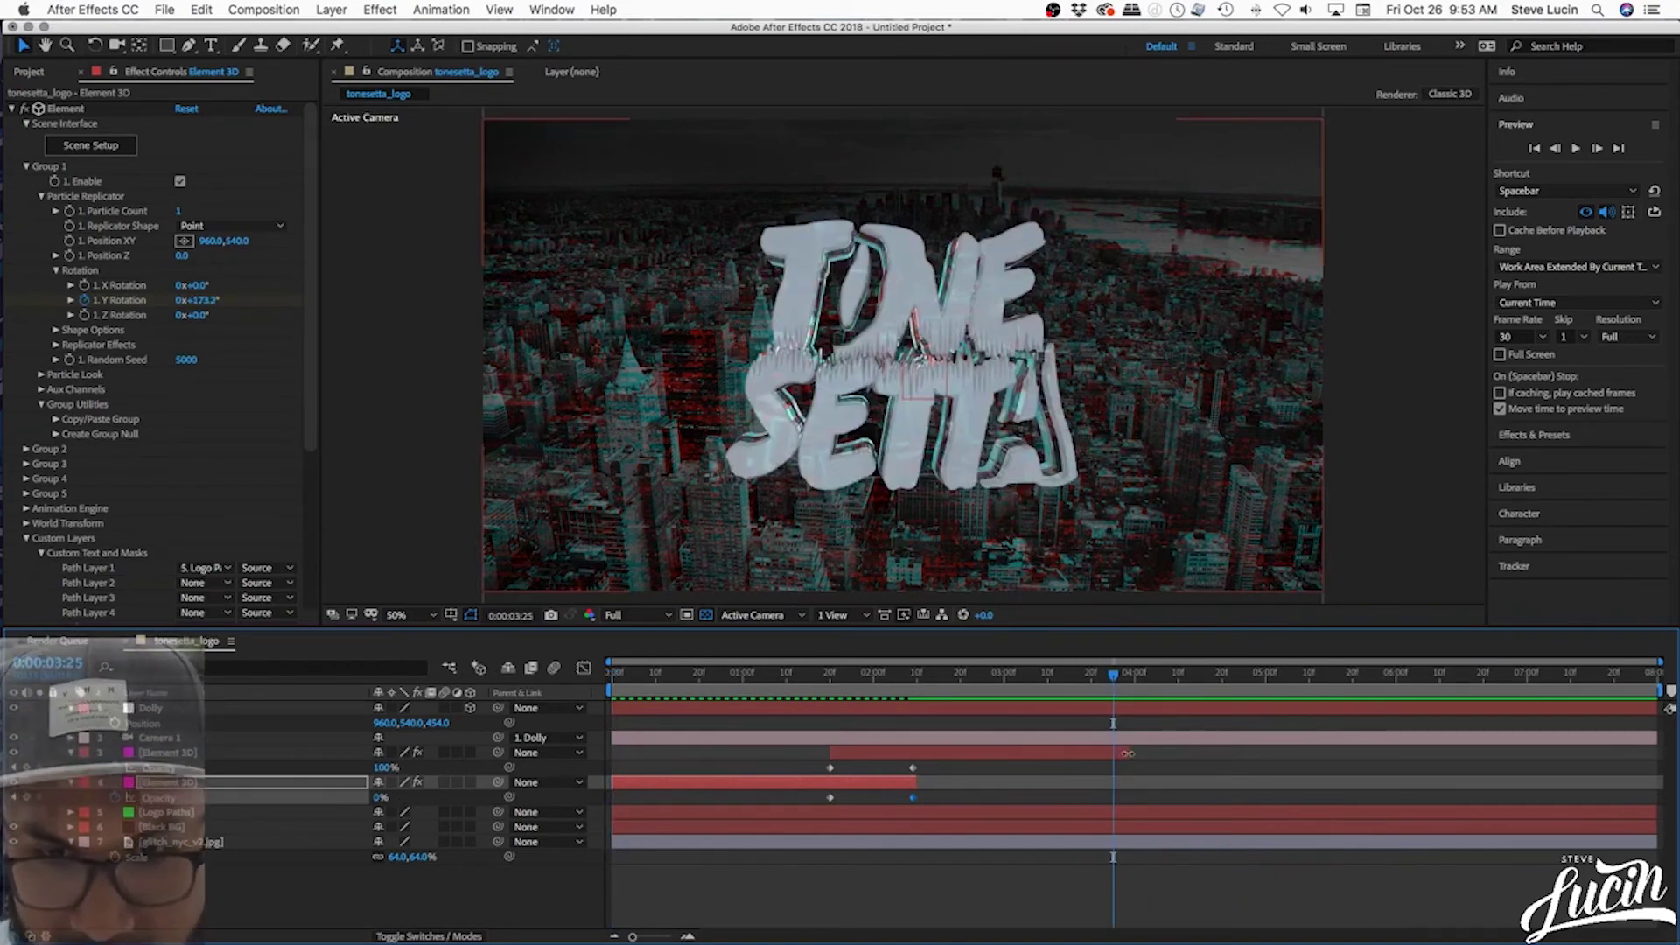
click(1135, 681)
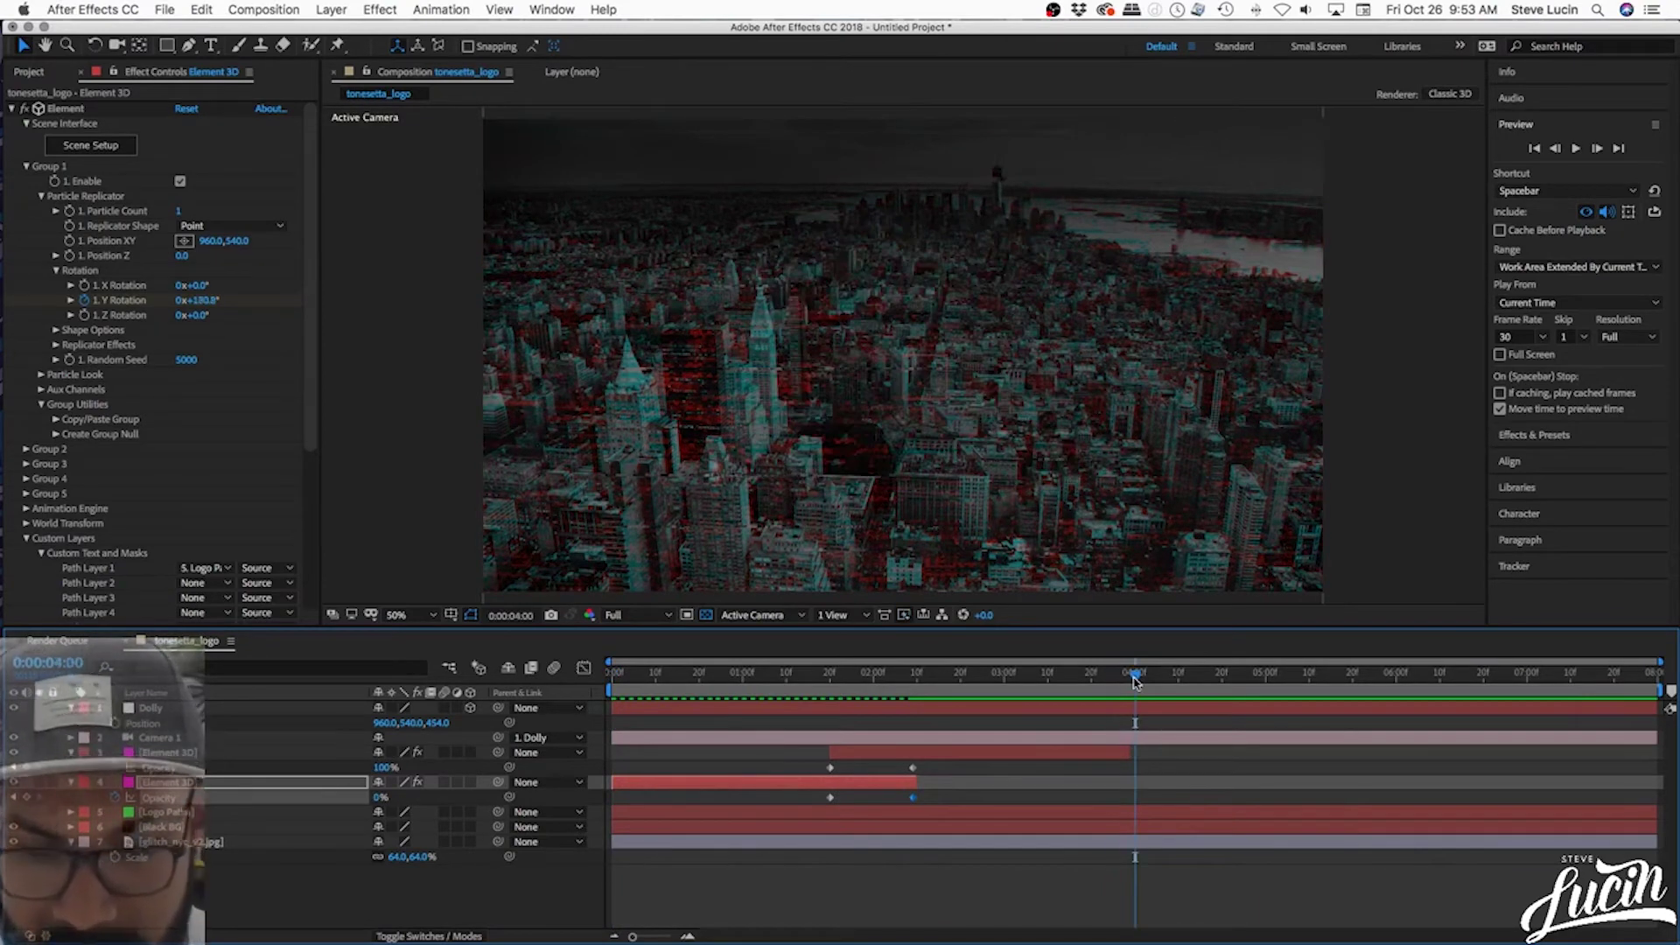
key(equal)
key(equal)
key(equal)
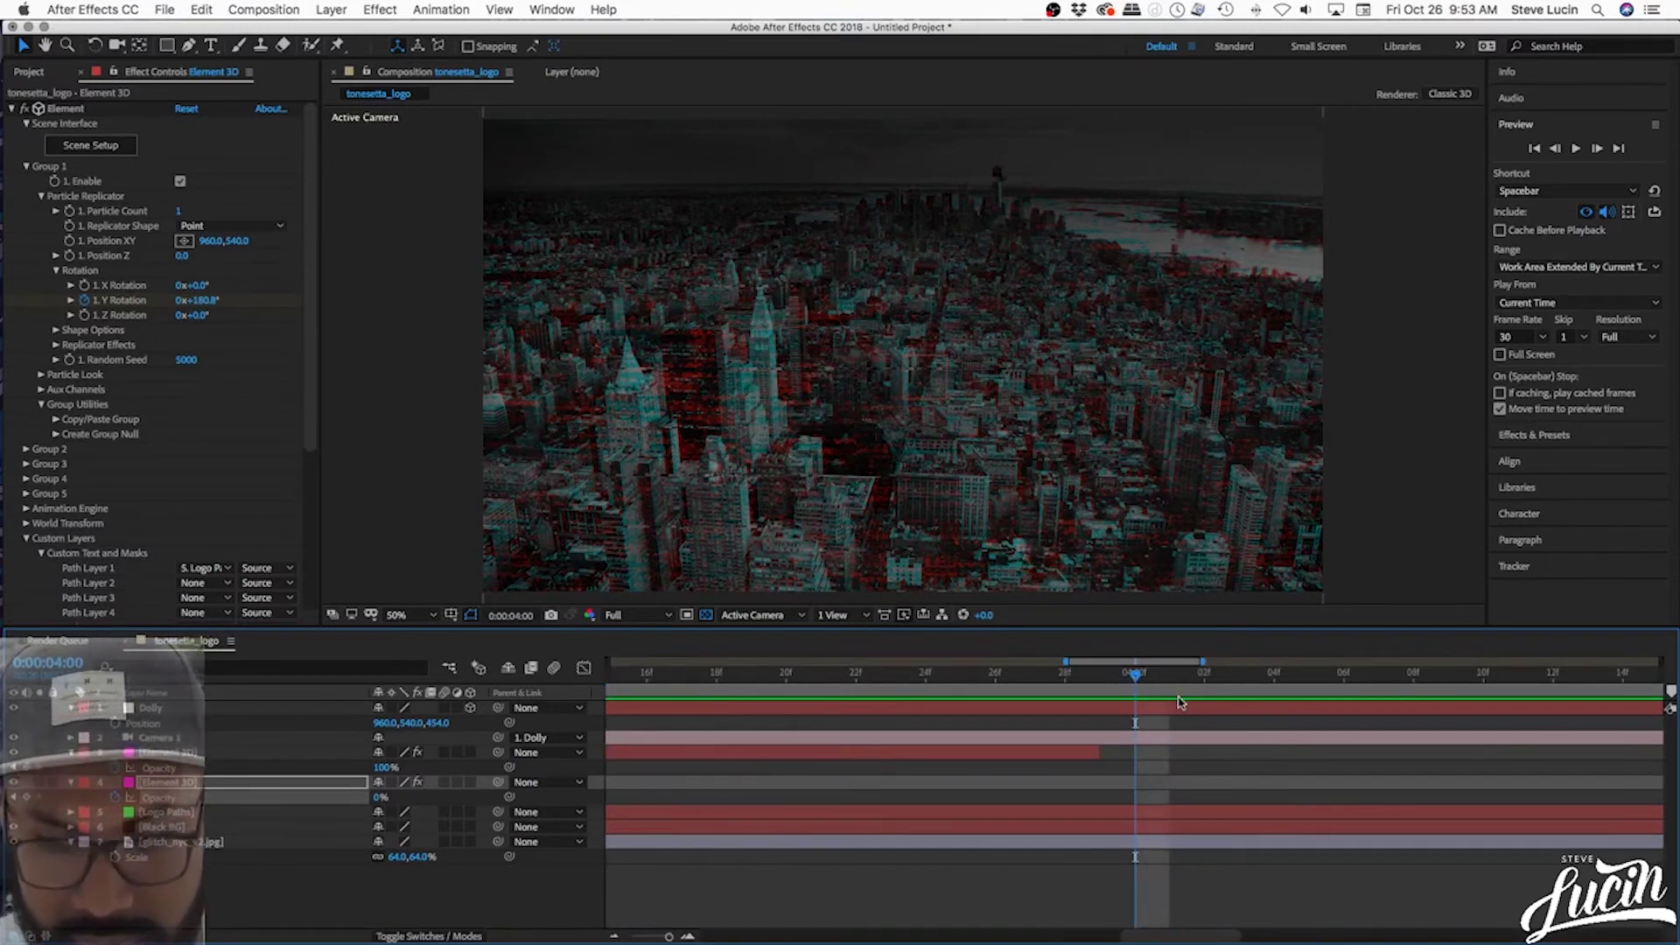
key(Page_Up)
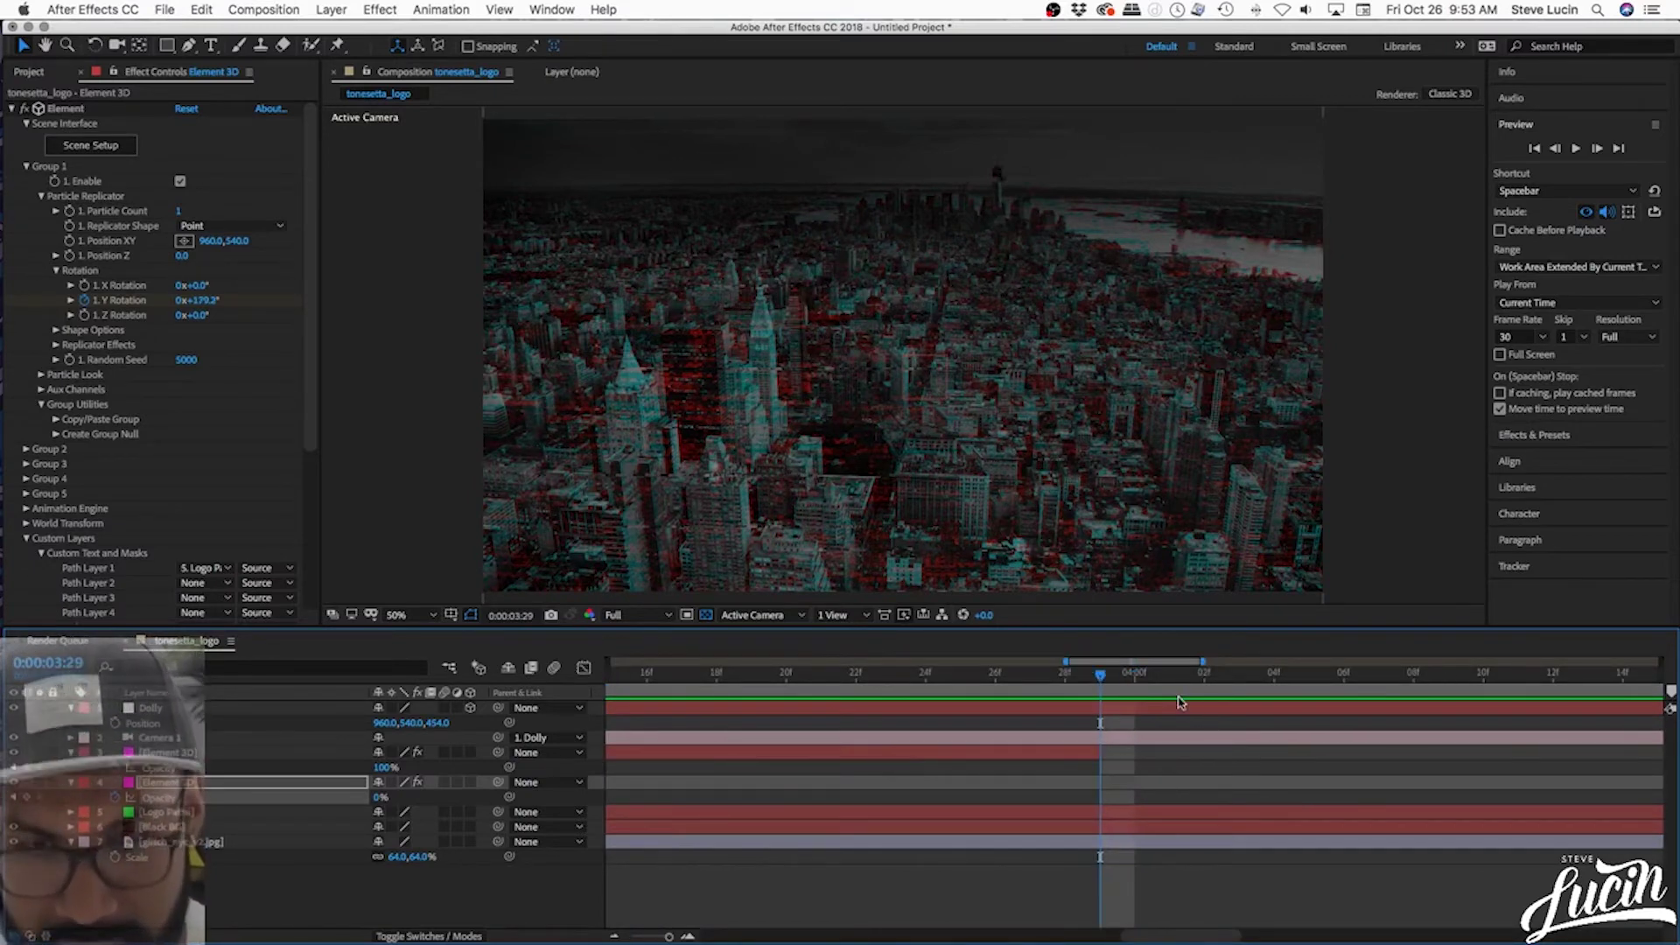
- Trim the upper Element 3D layer's out-point at 3:29, check its Y Rotation keyframes, and preview again
click(1098, 750)
key(alt+bracketright)
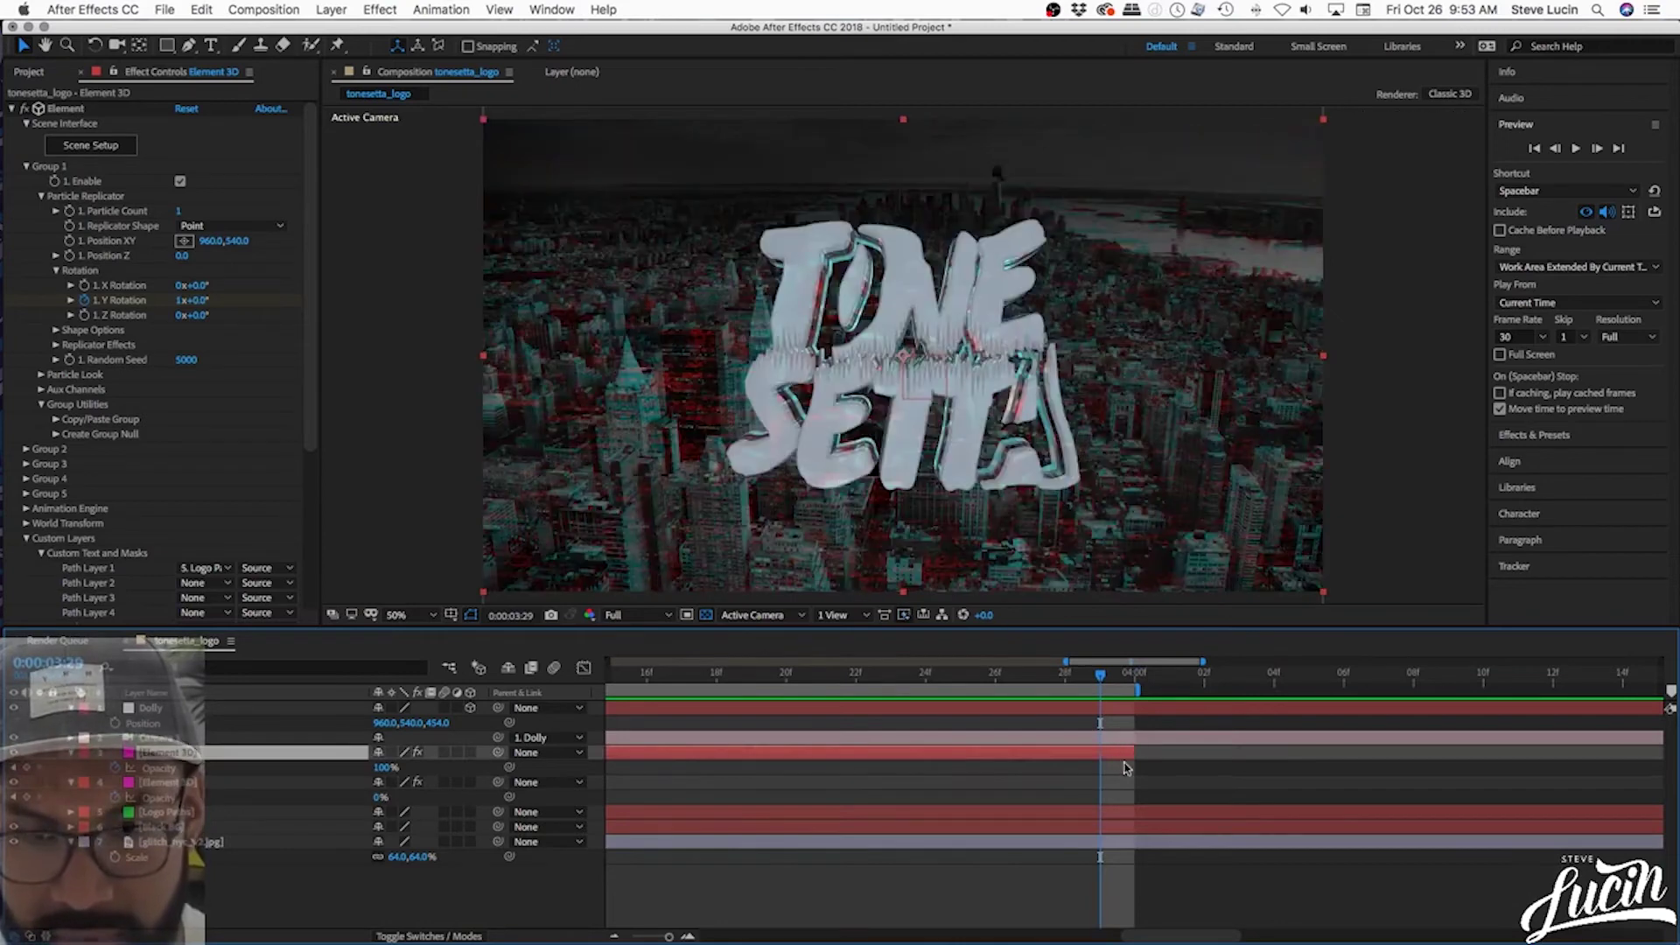
key(minus)
key(u)
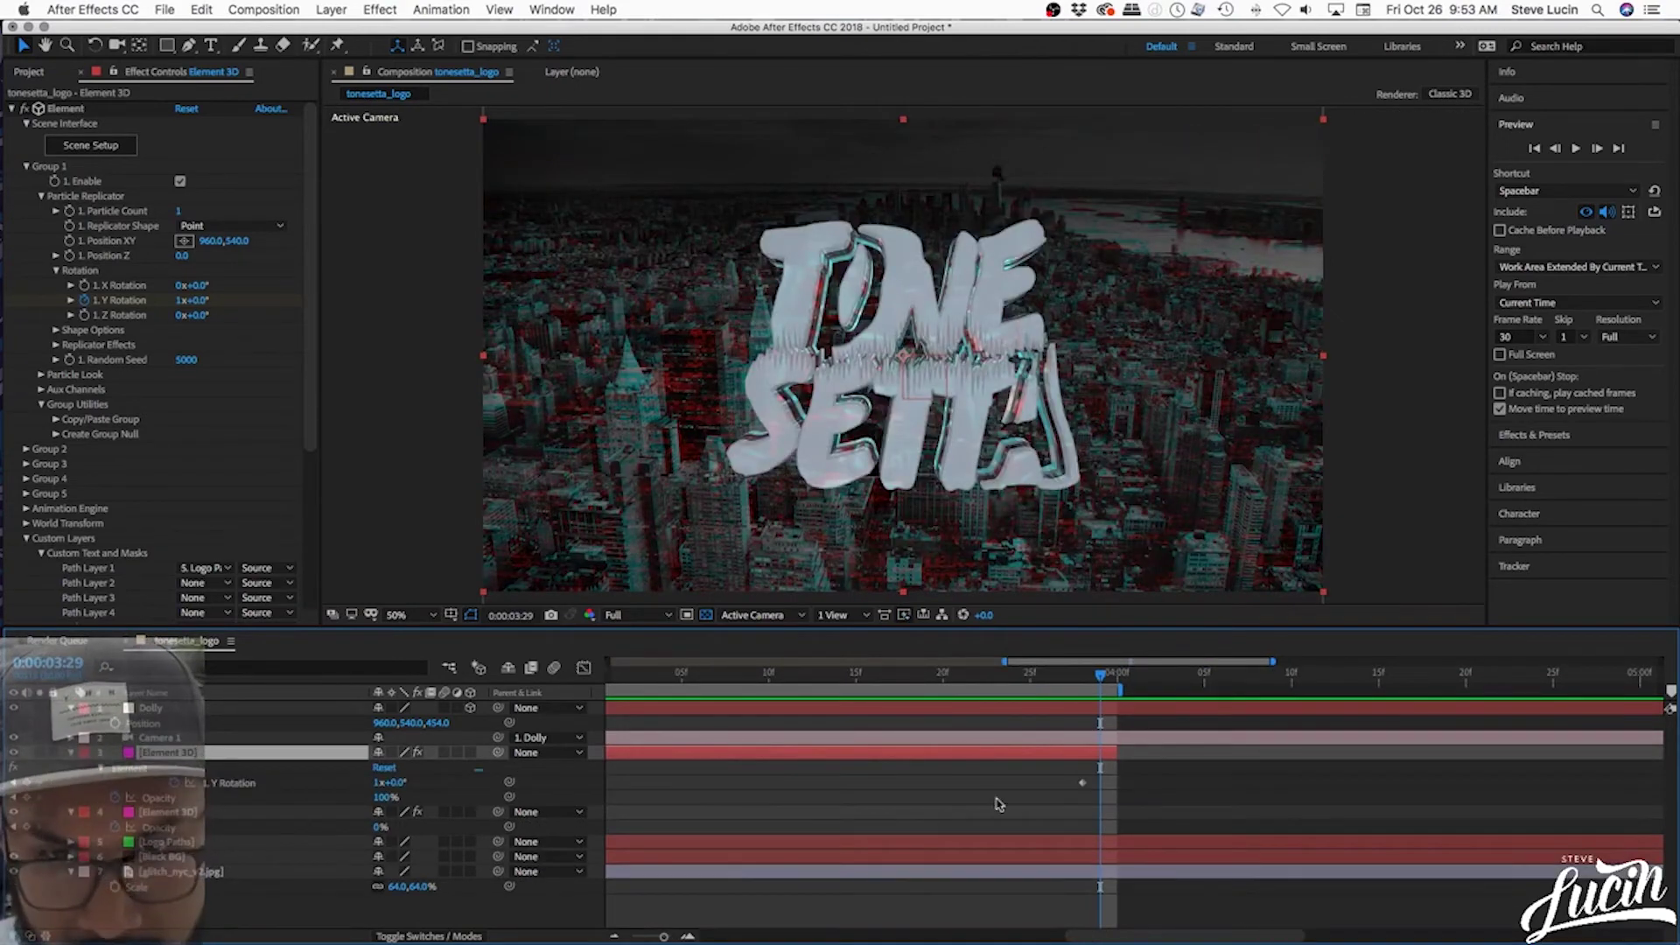
click(1094, 786)
key(minus)
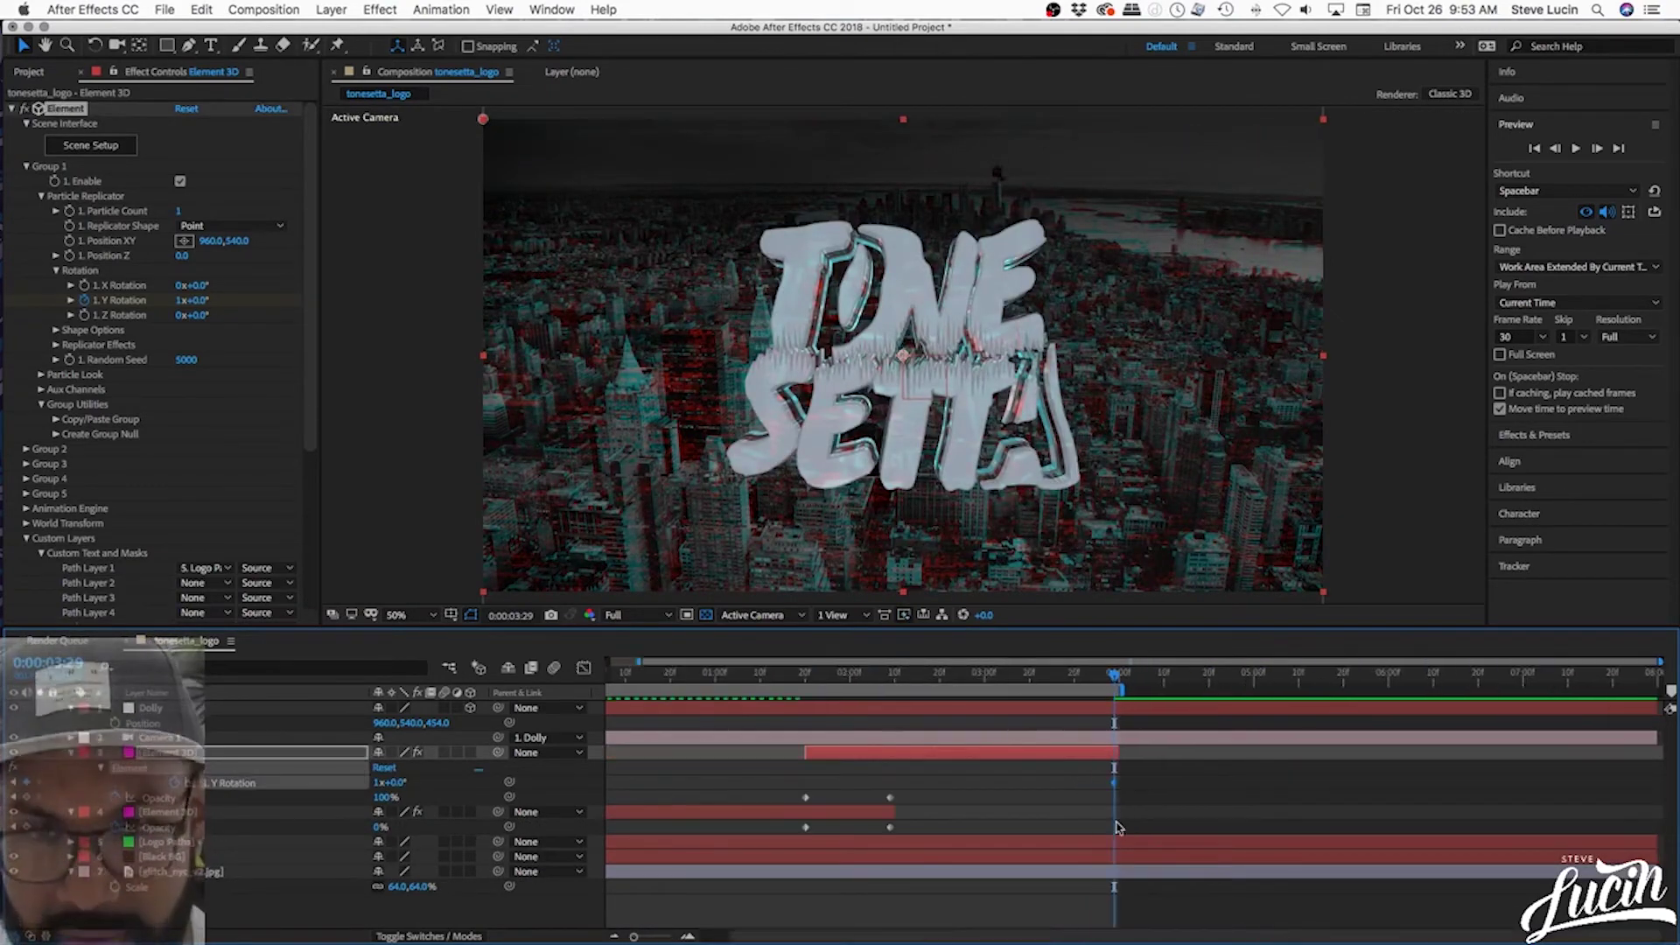
key(space)
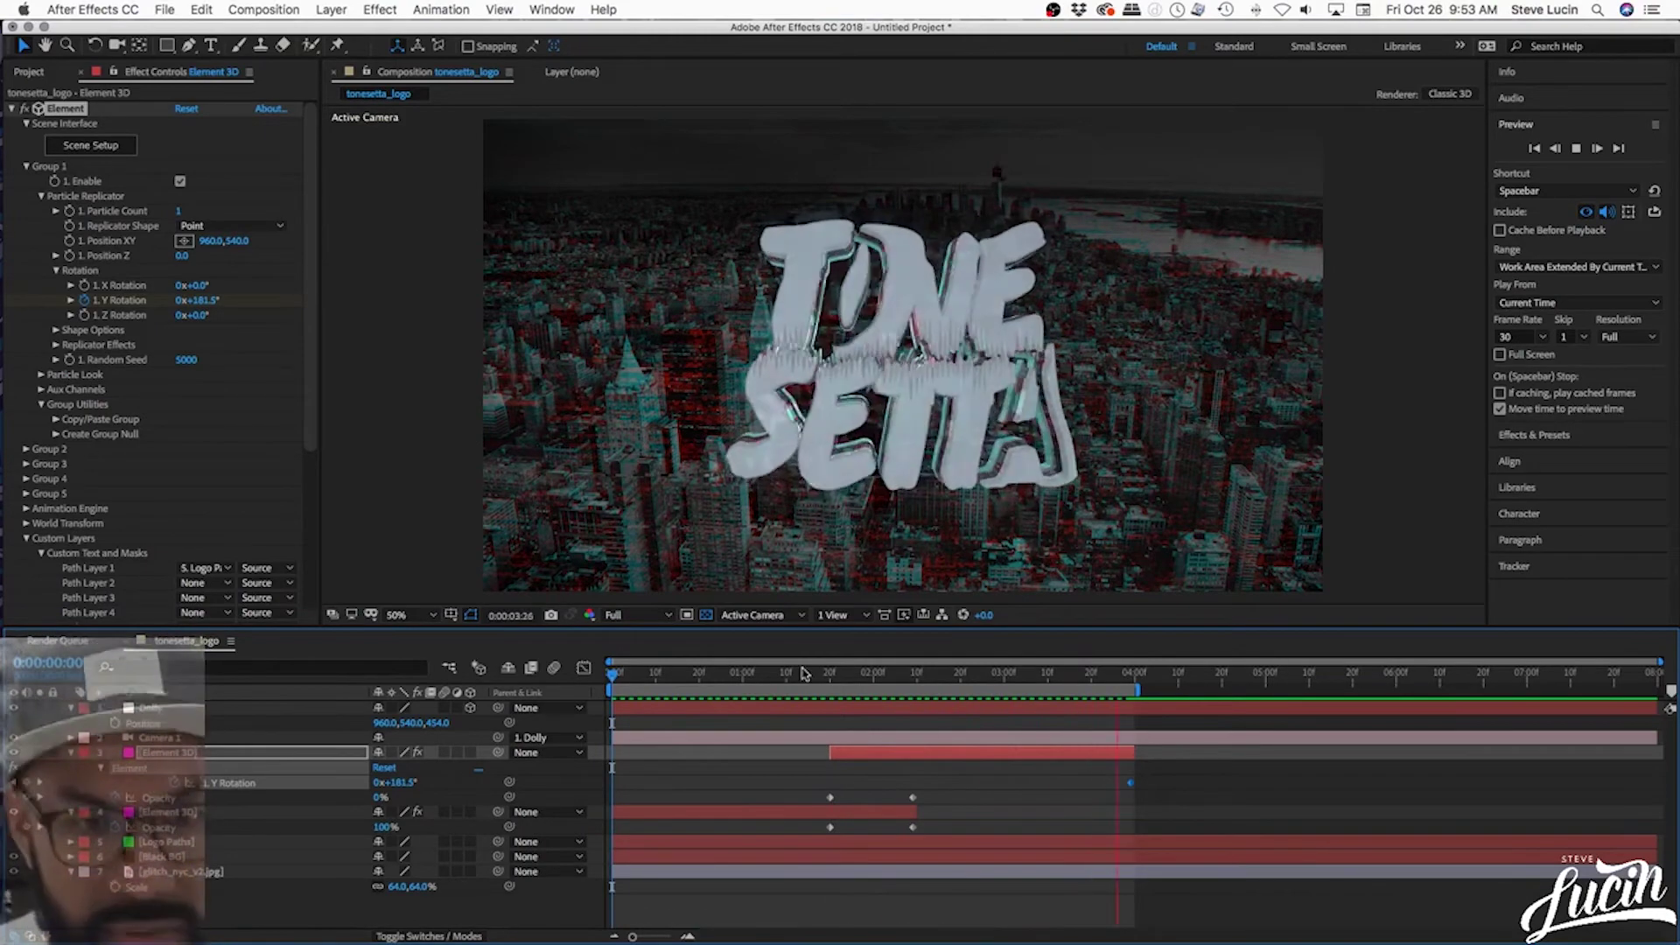
key(space)
key(ctrl+a)
- Scrub the Element 3D layer's spin to 0:00:00:22 and collapse the Element effect's settings
key(u)
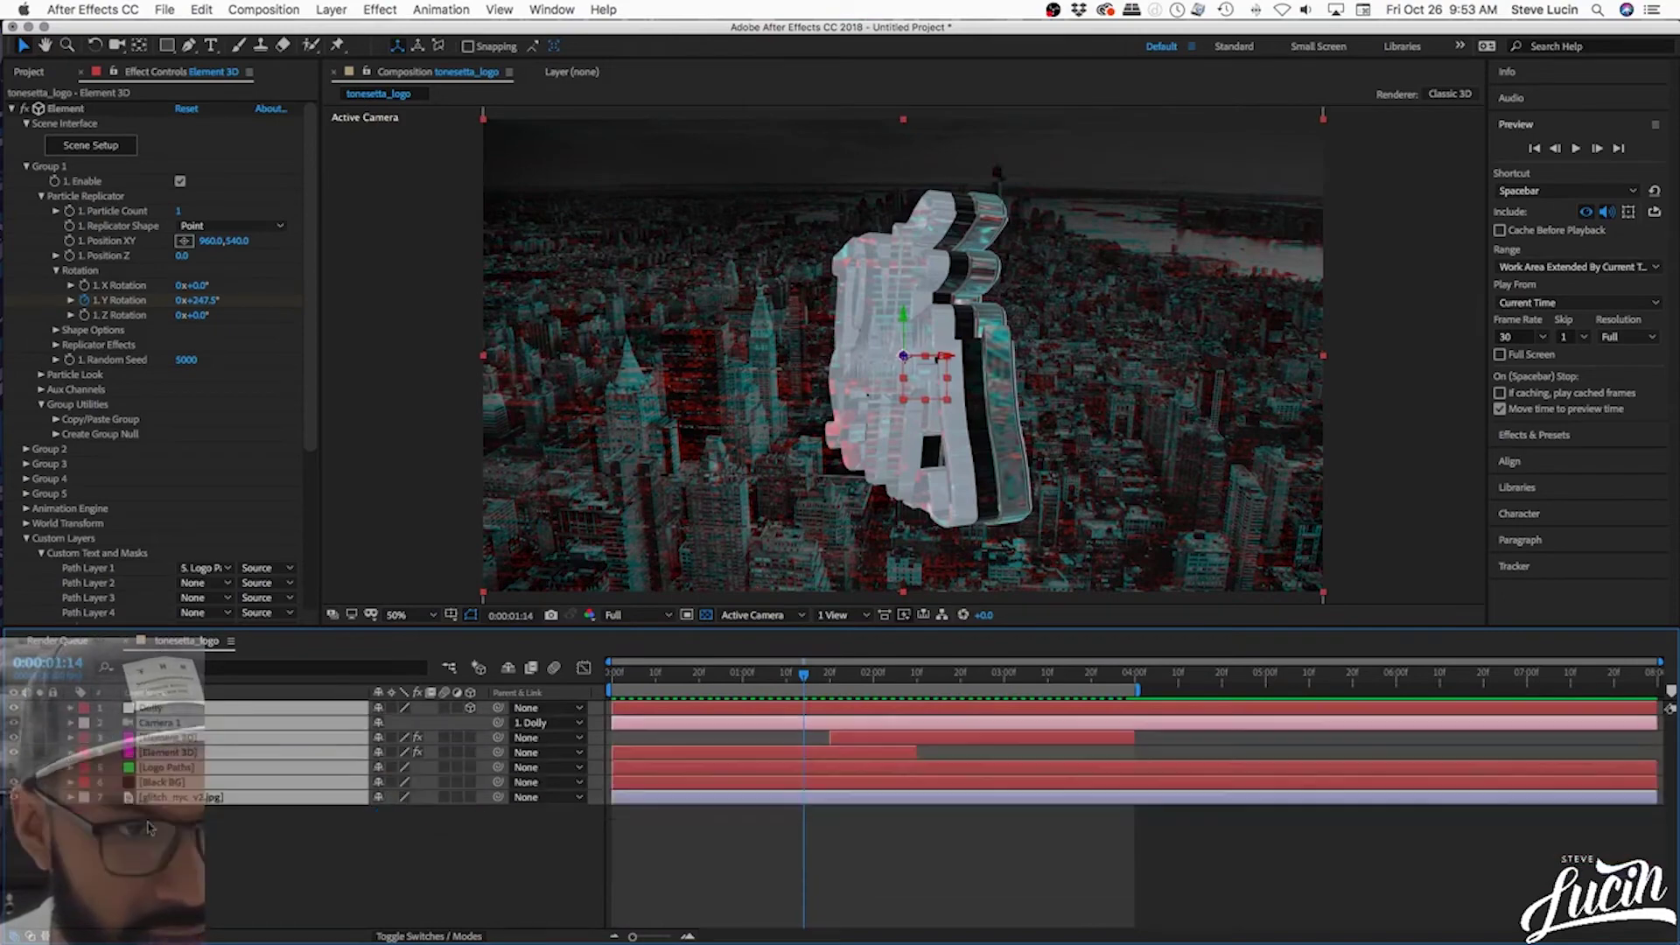
click(263, 751)
drag(684, 679, 447, 702)
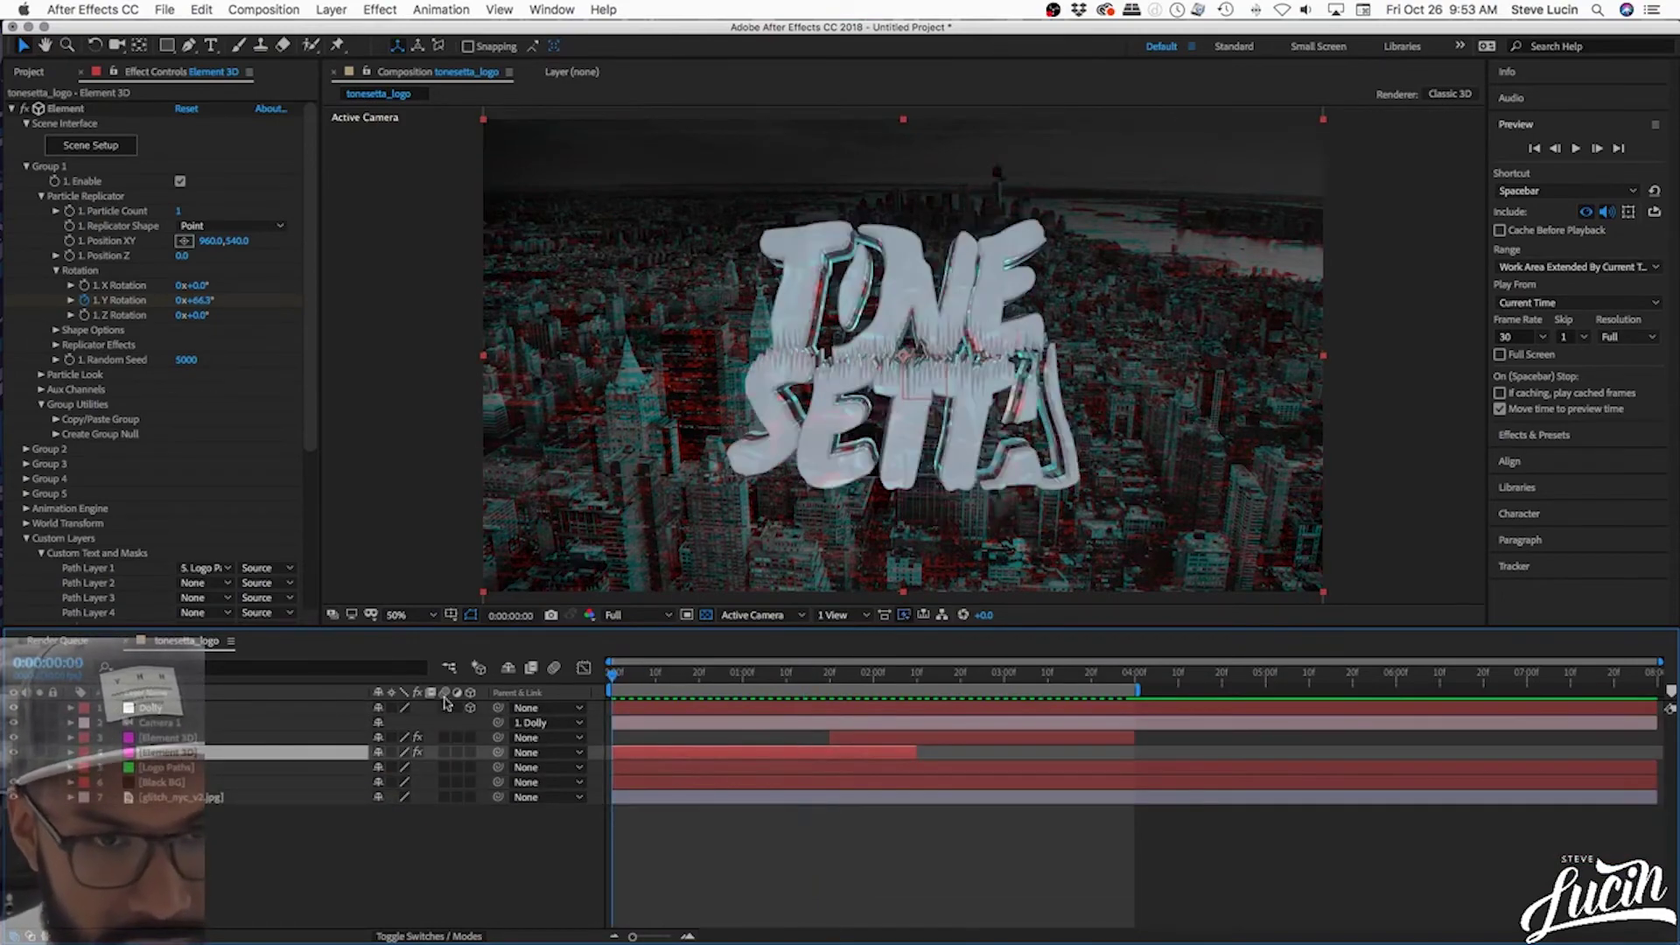
drag(623, 678, 715, 697)
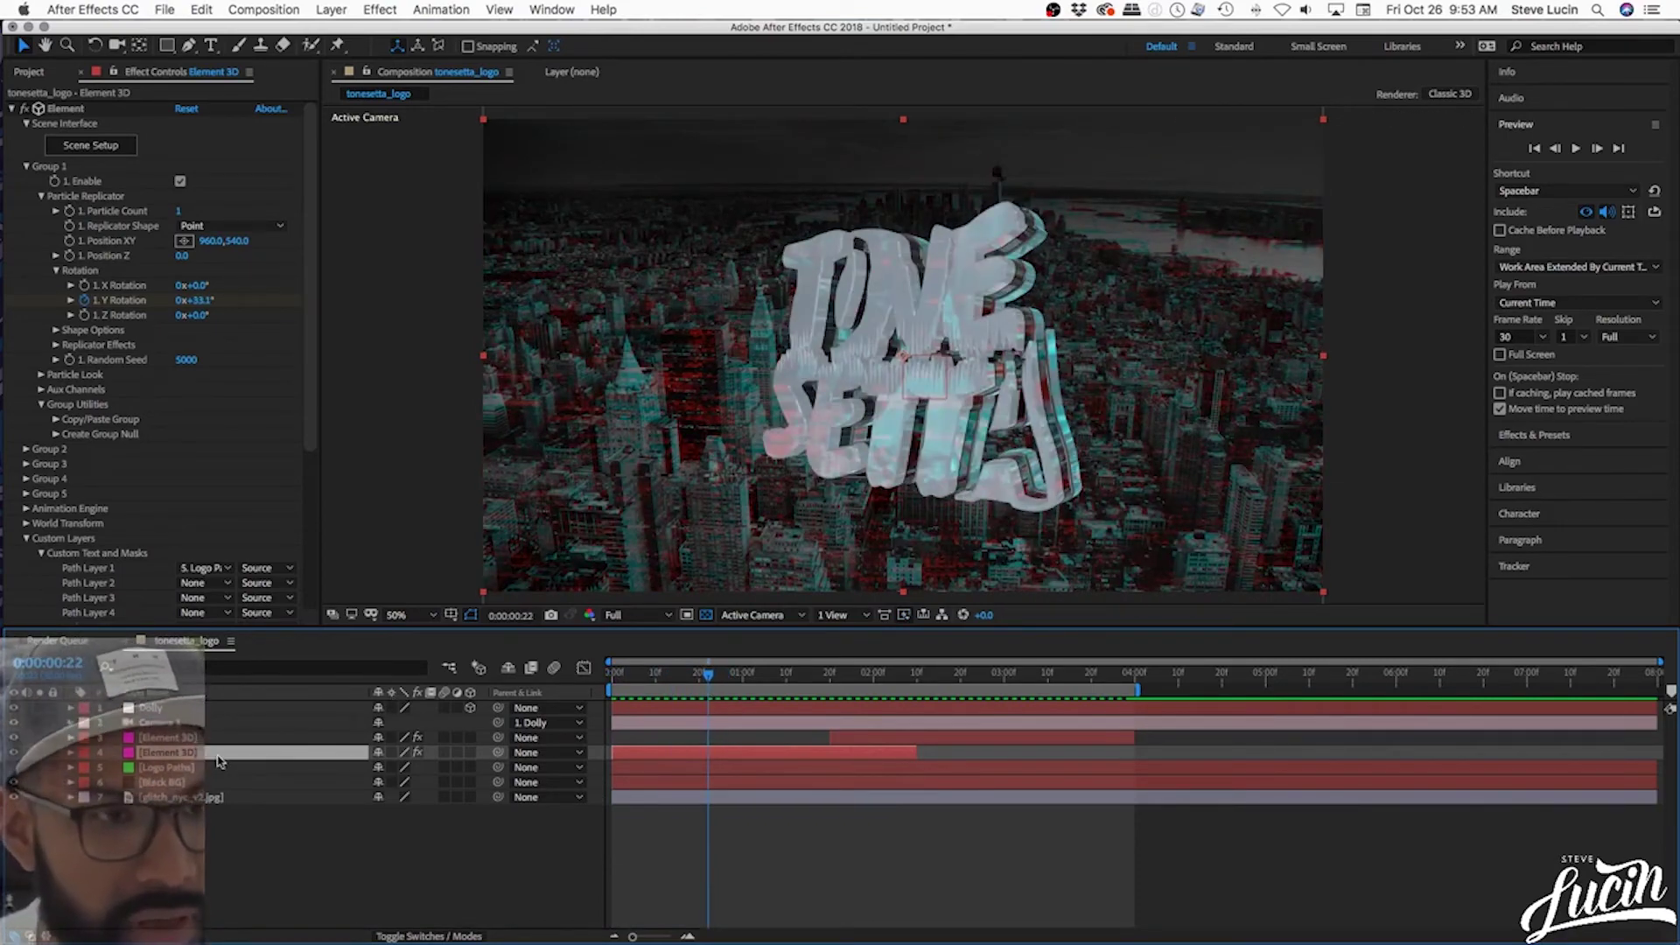
click(10, 108)
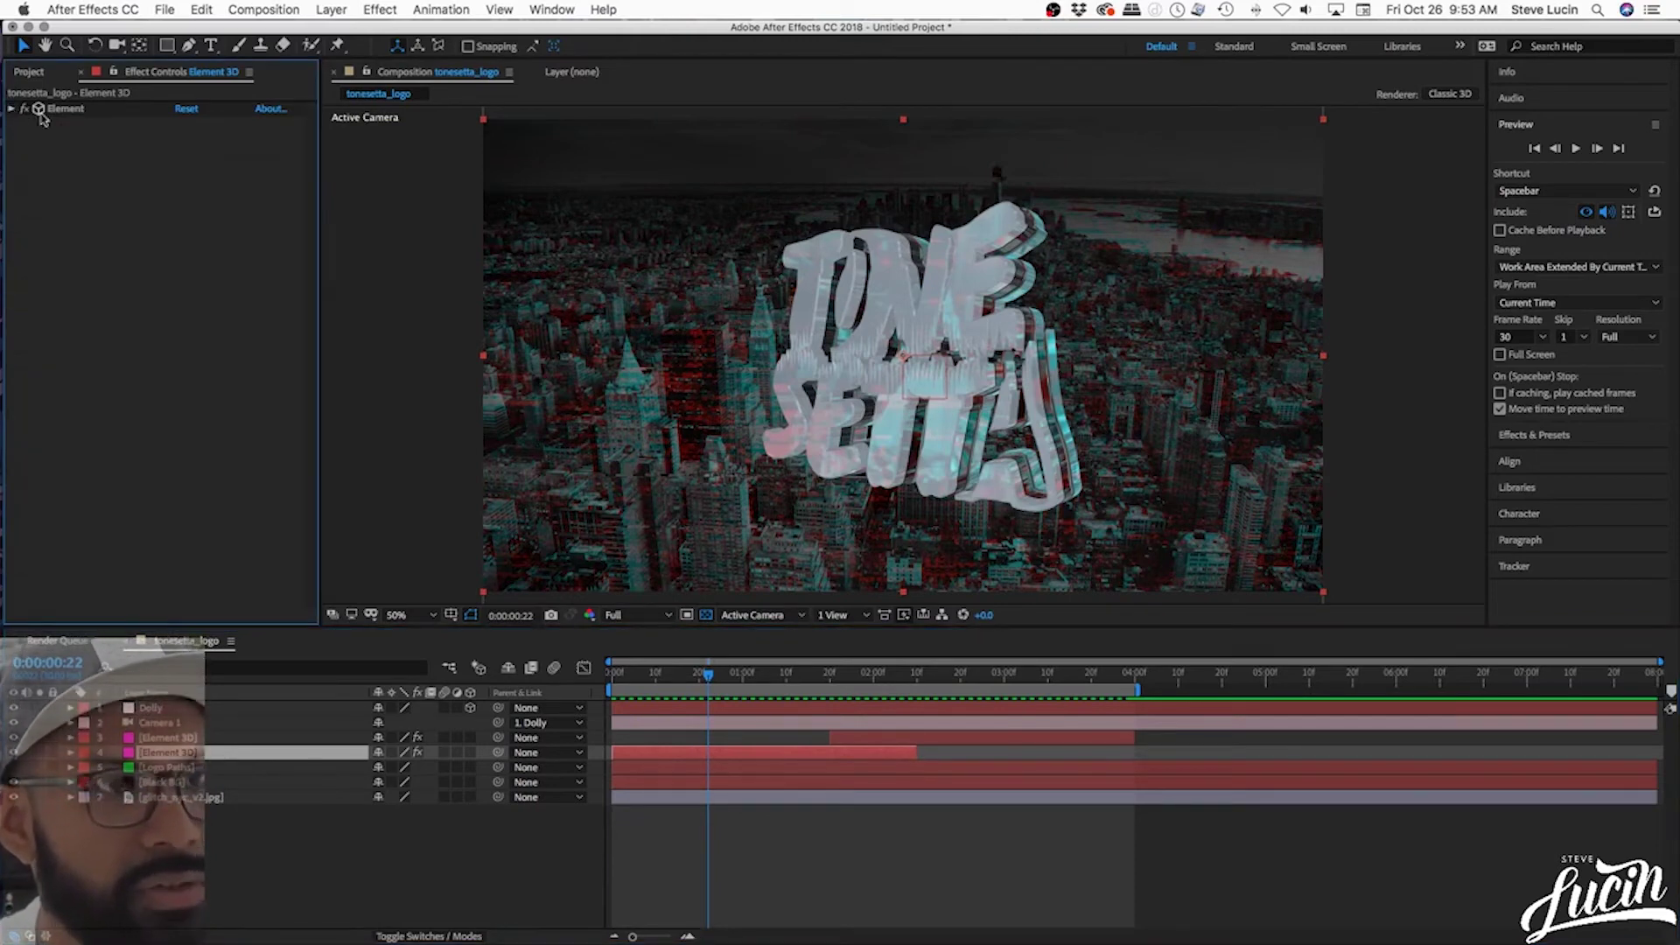
- Apply Curves to the logo layer, bend the RGB curve into a contrast S-shape, and compare with it off
click(379, 9)
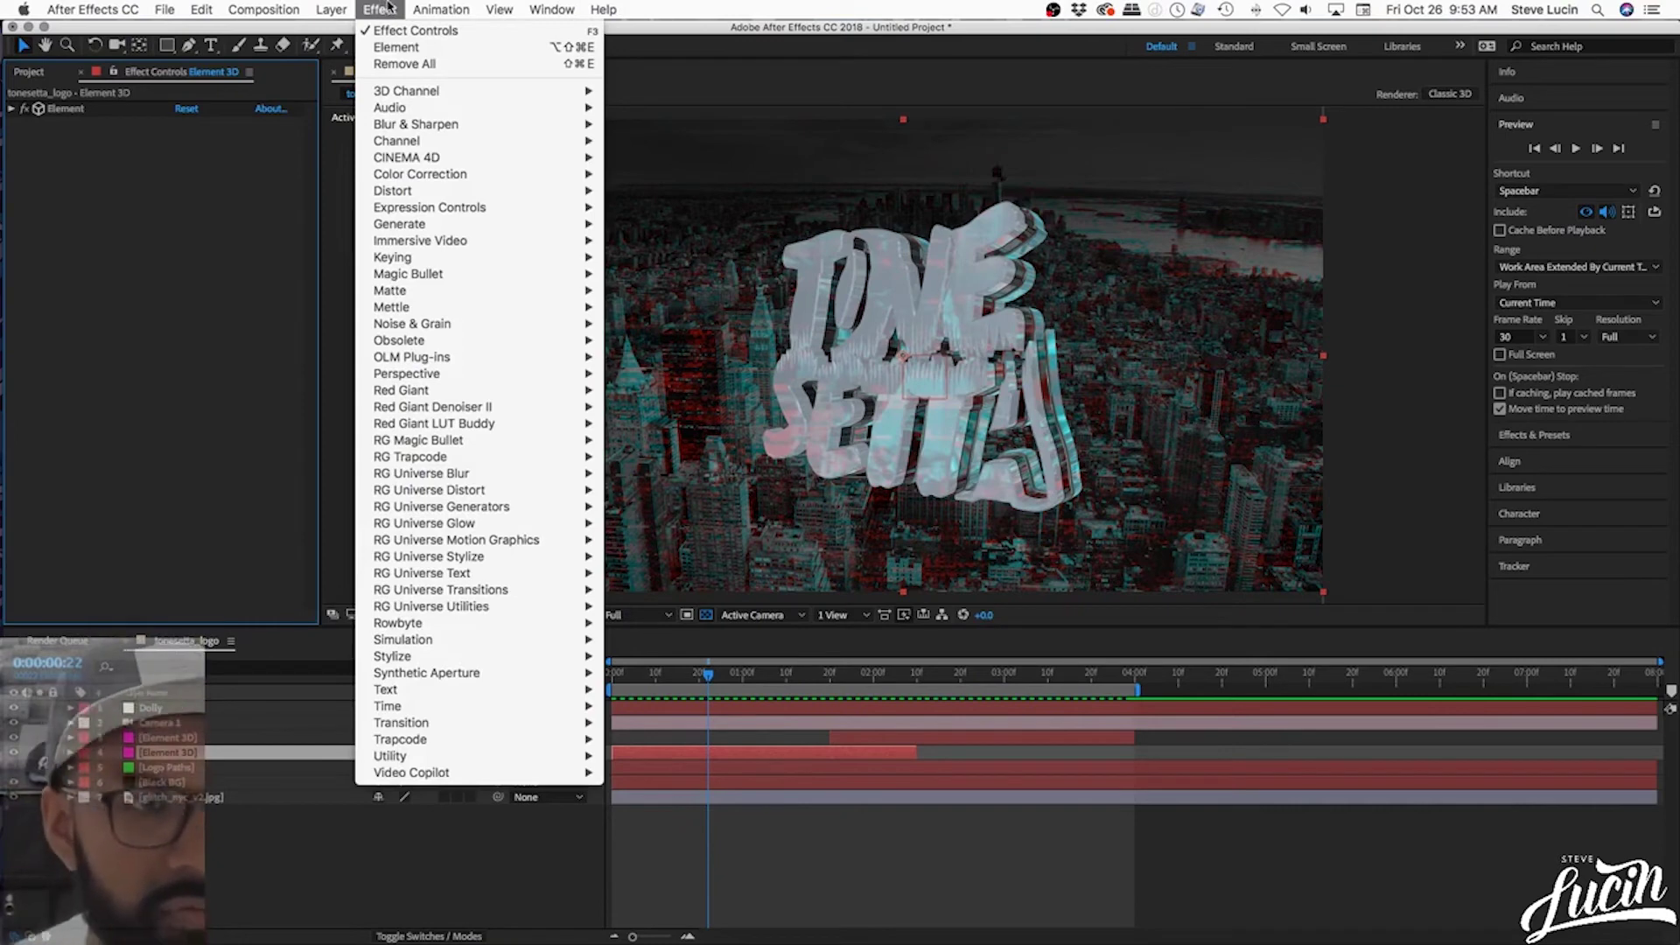
mouse_move(434, 177)
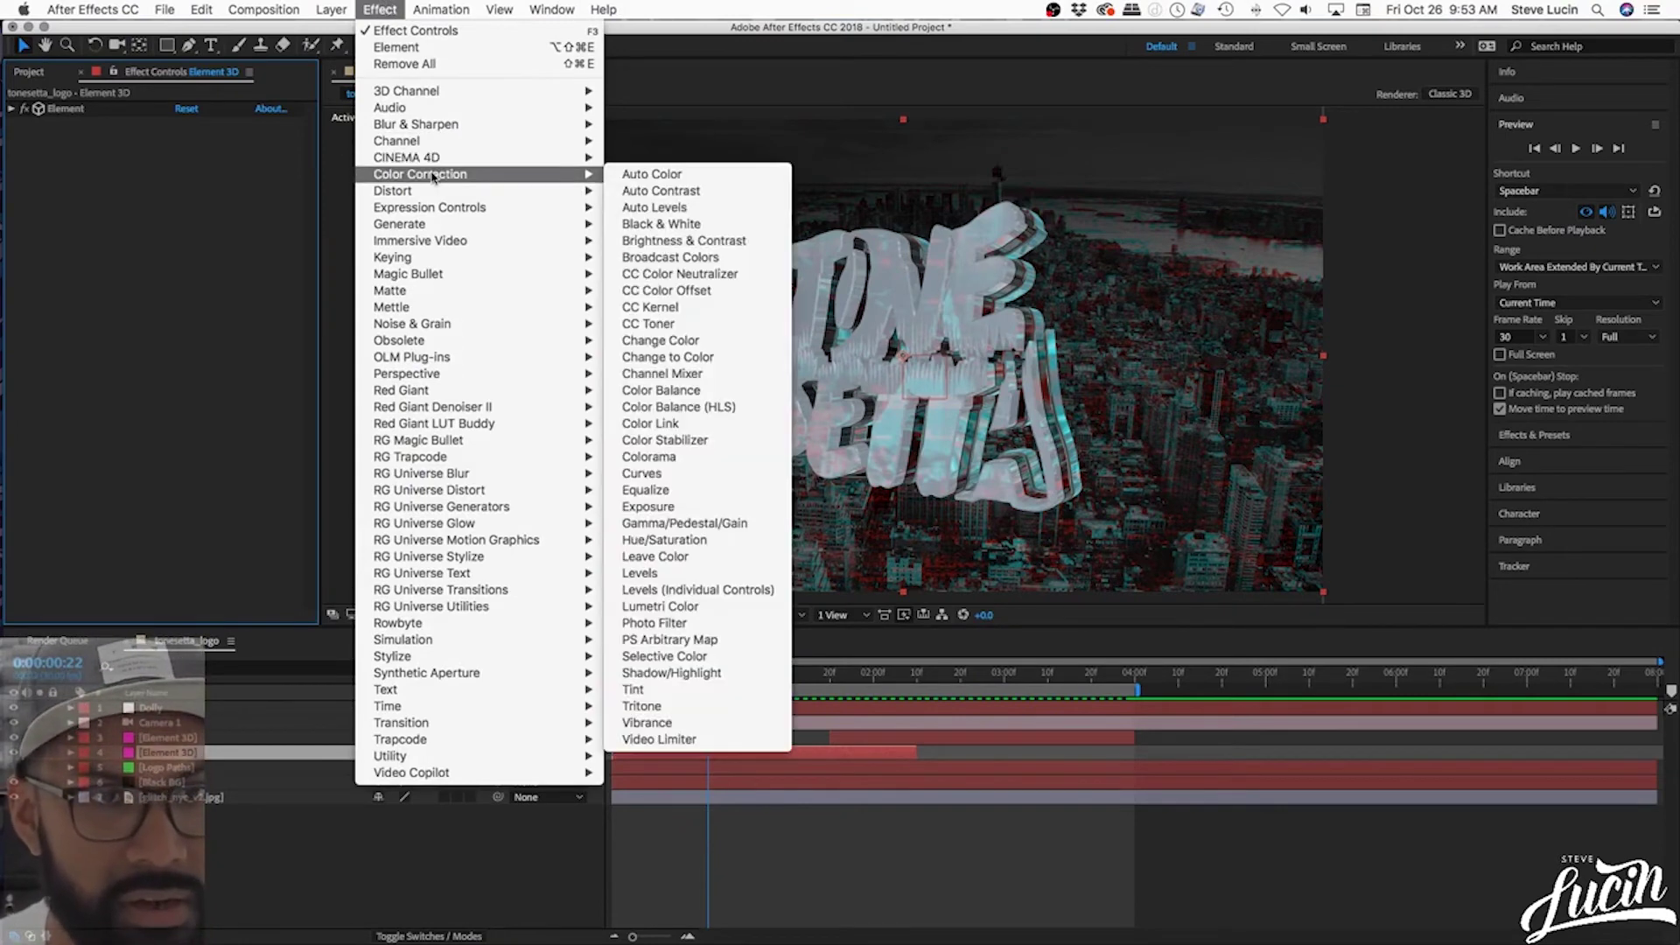
click(699, 480)
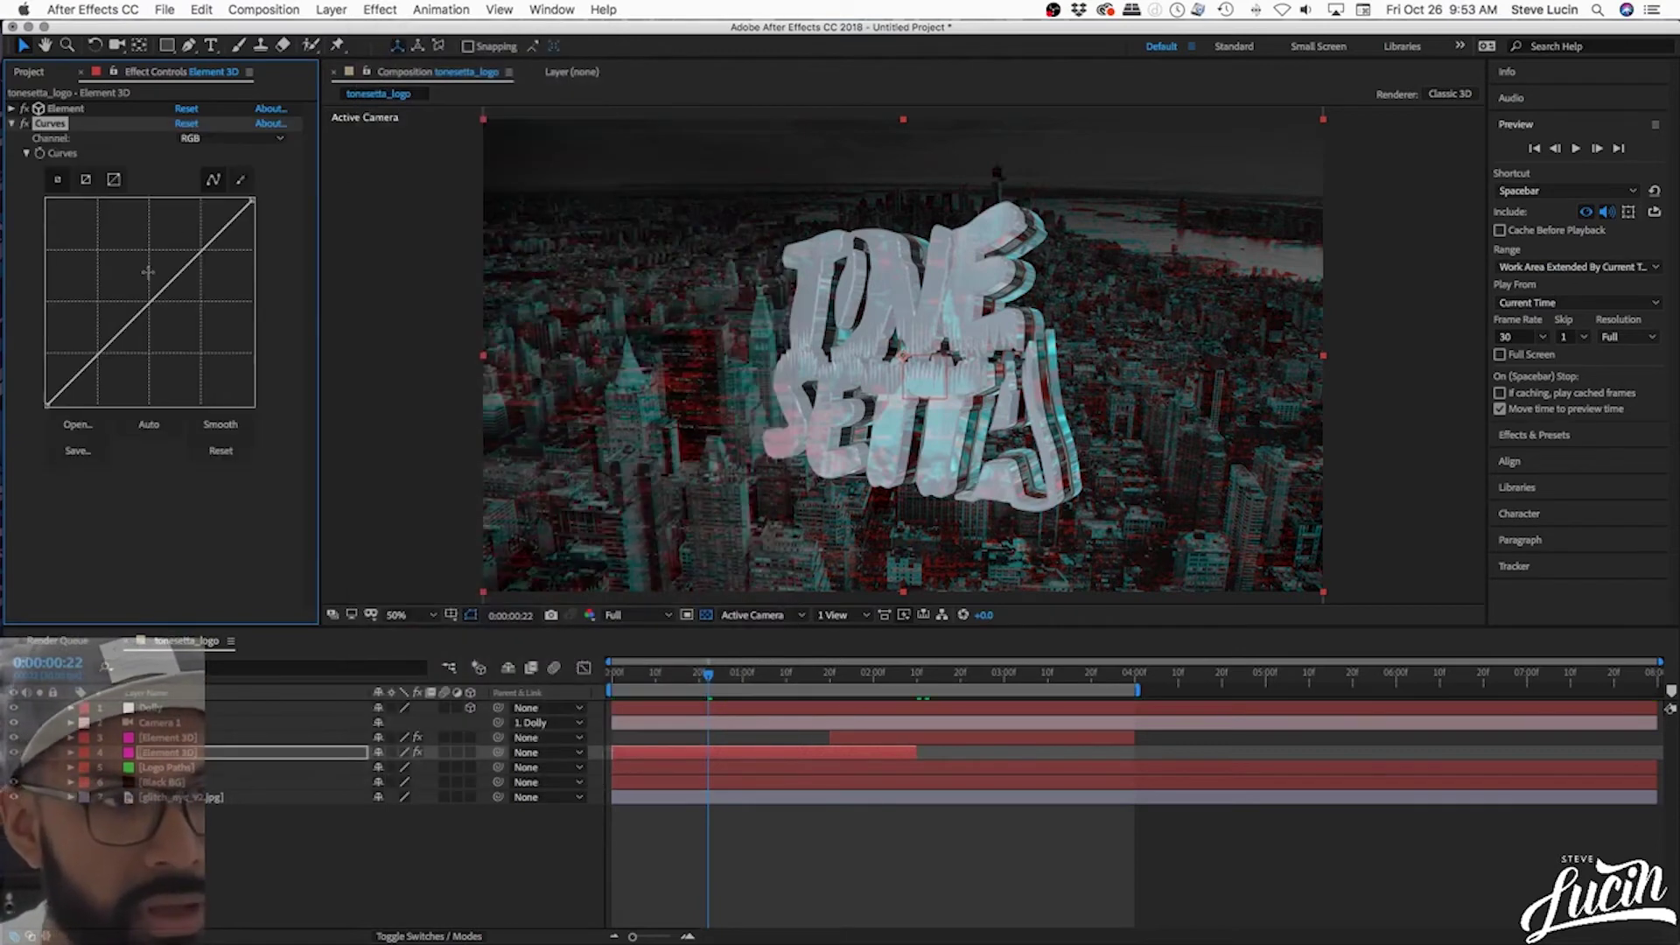
drag(148, 303, 123, 289)
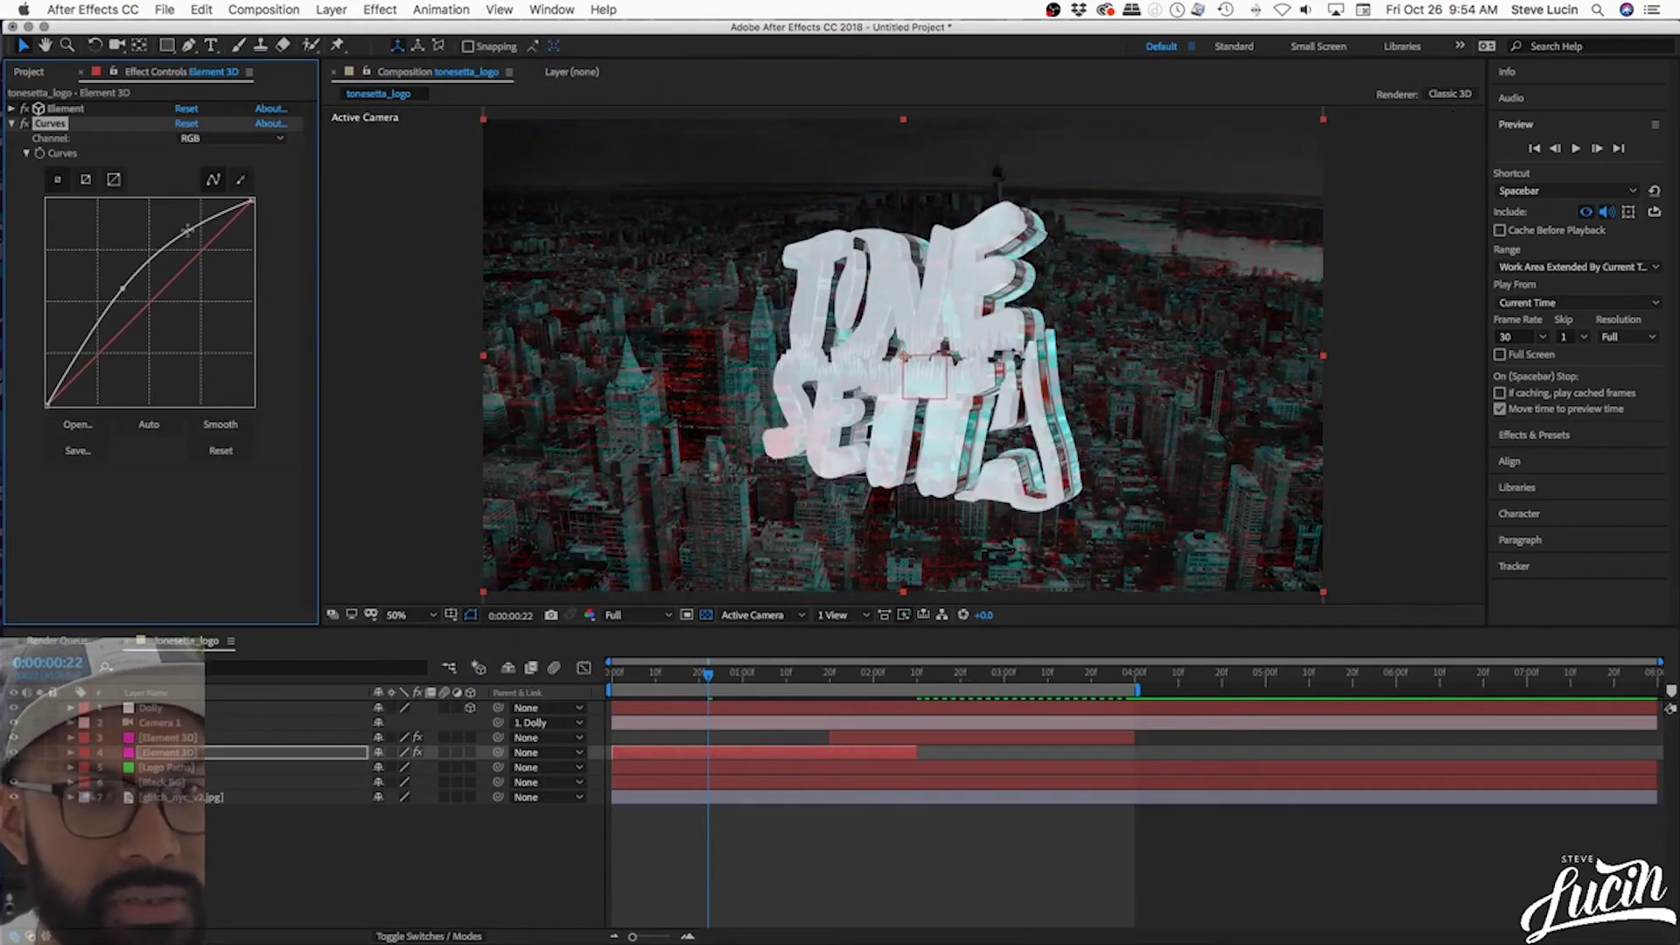
mouse_move(187, 230)
mouse_down()
mouse_move(197, 241)
mouse_move(179, 223)
mouse_up()
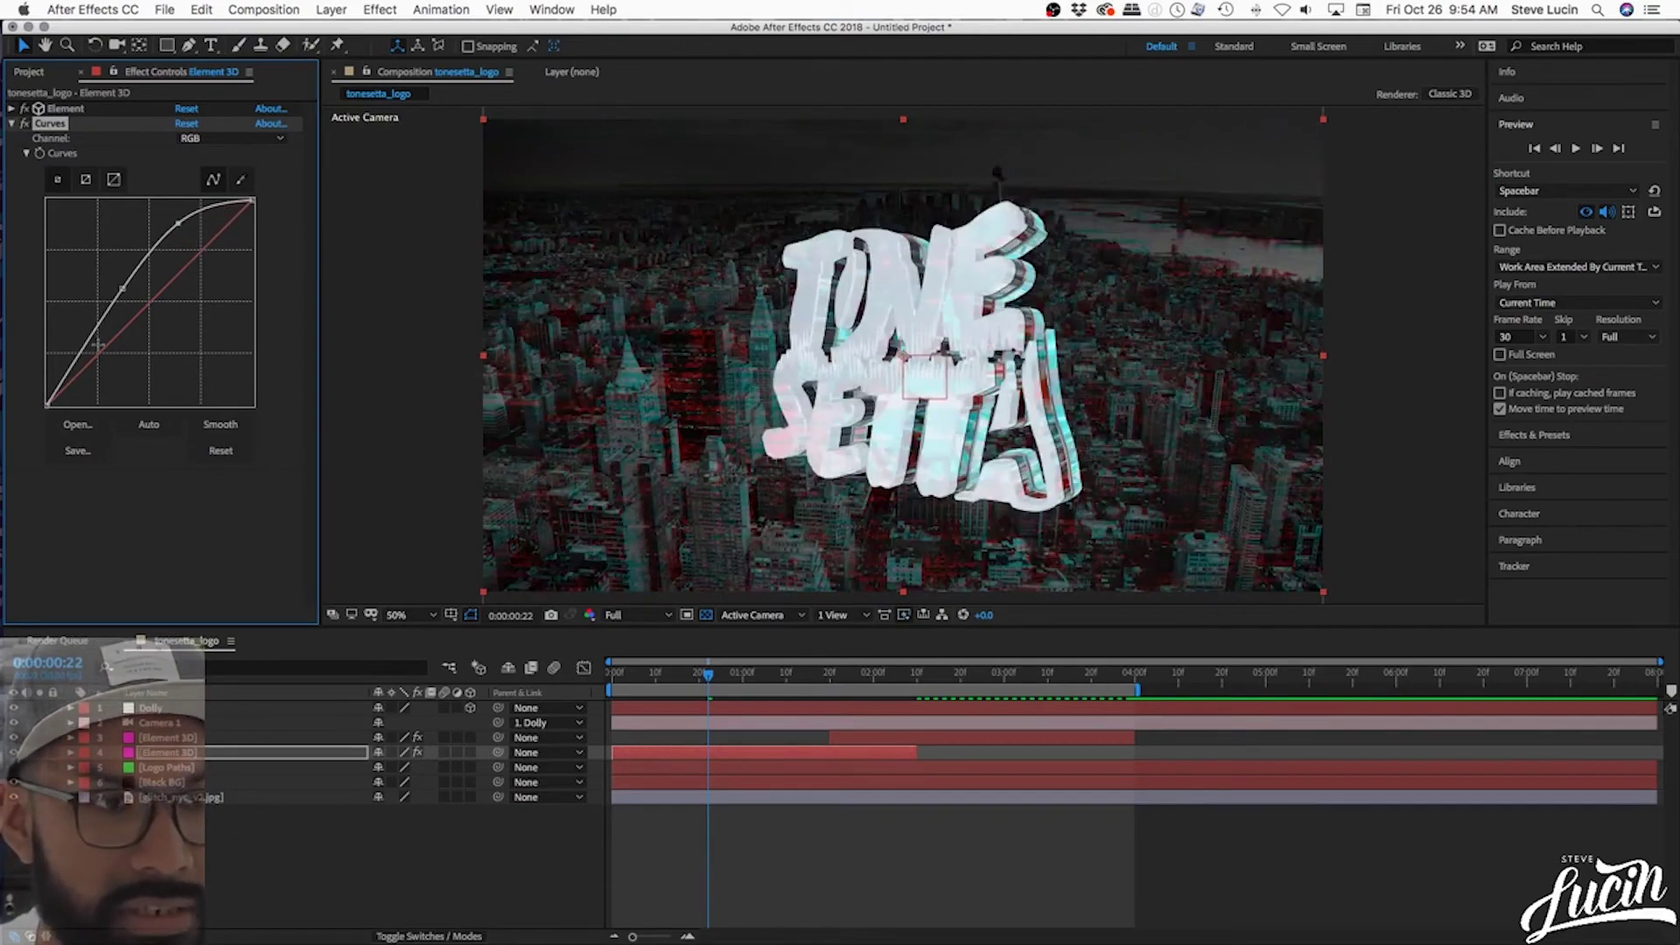
drag(80, 354, 92, 361)
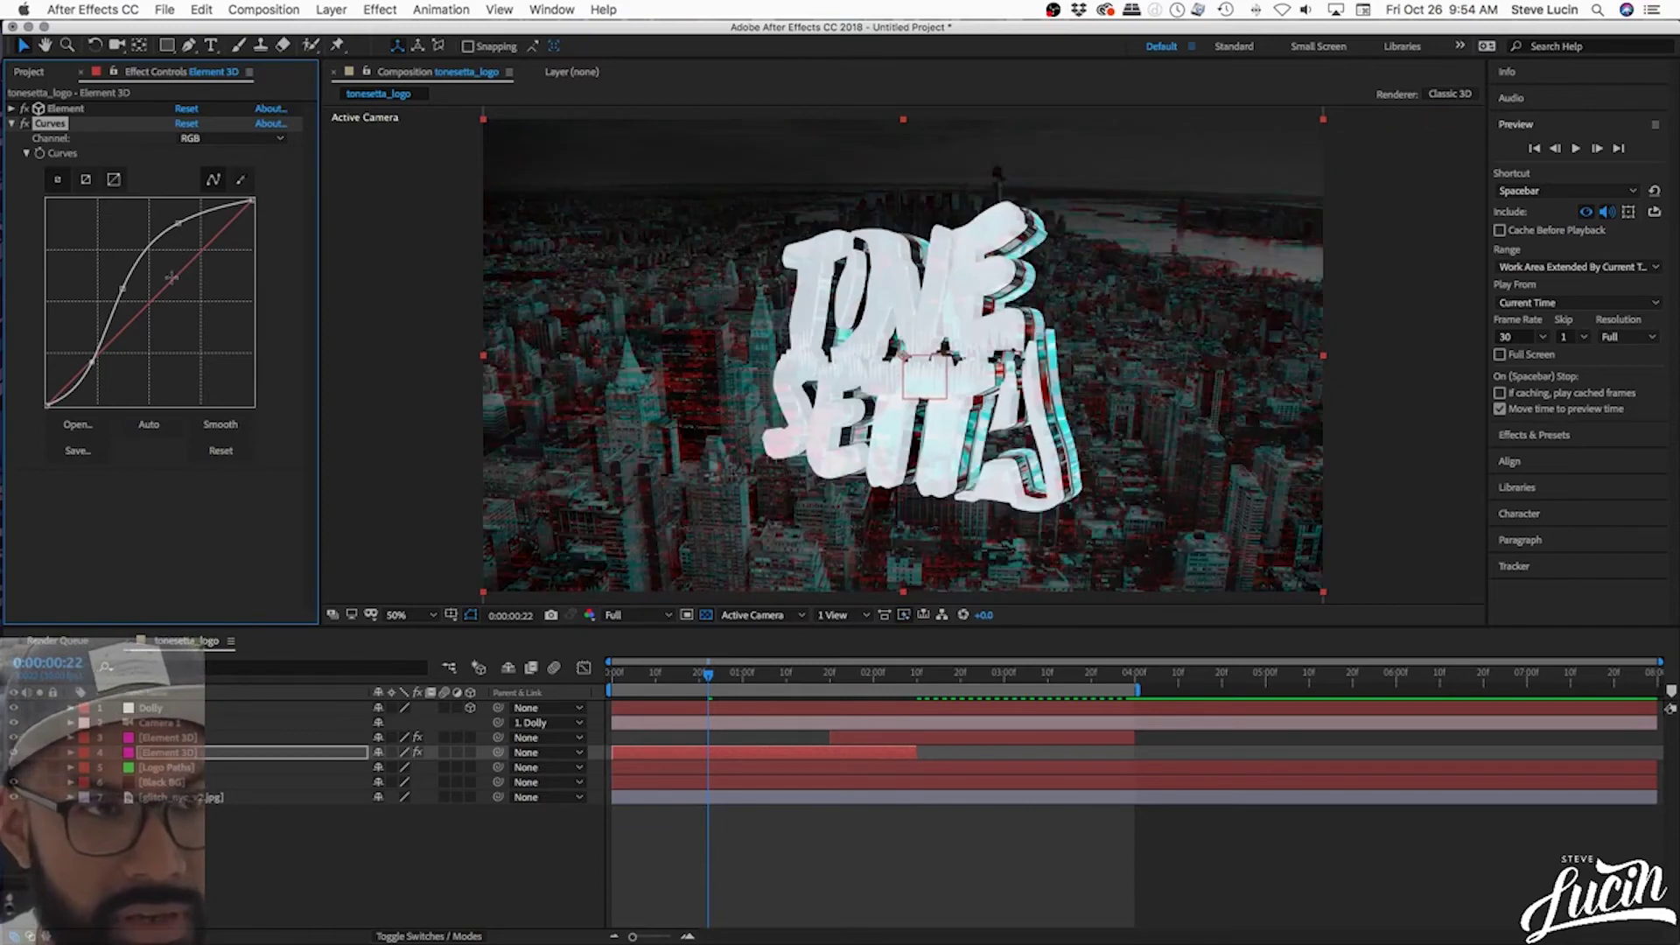
drag(122, 289, 134, 287)
drag(109, 358, 97, 369)
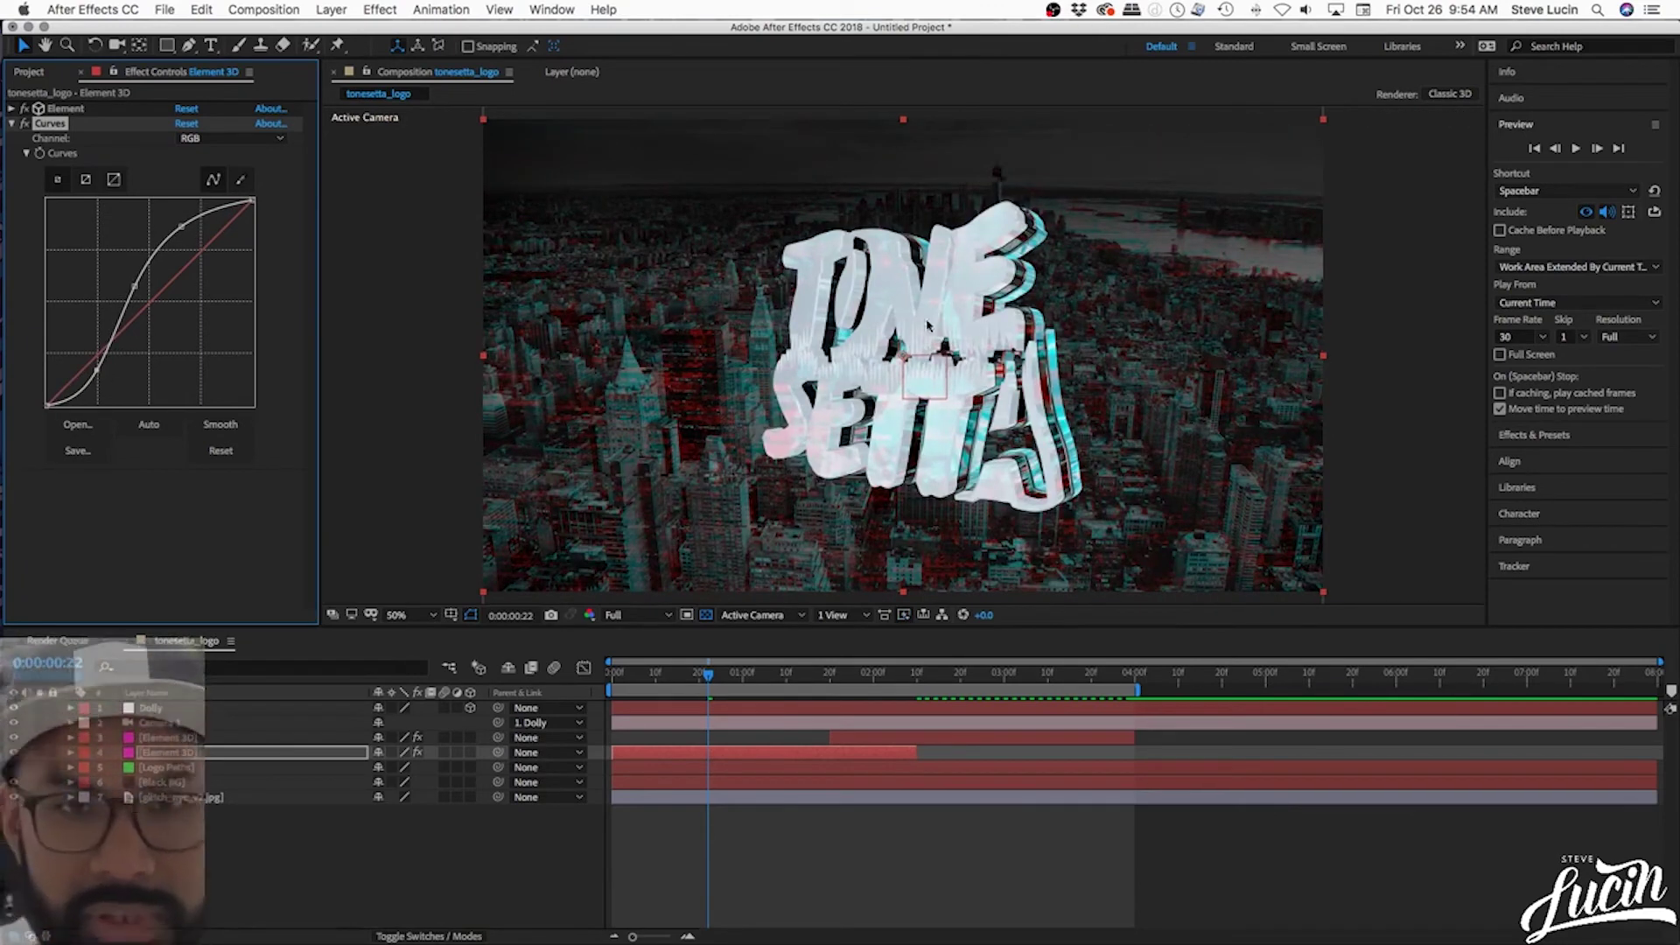
click(24, 124)
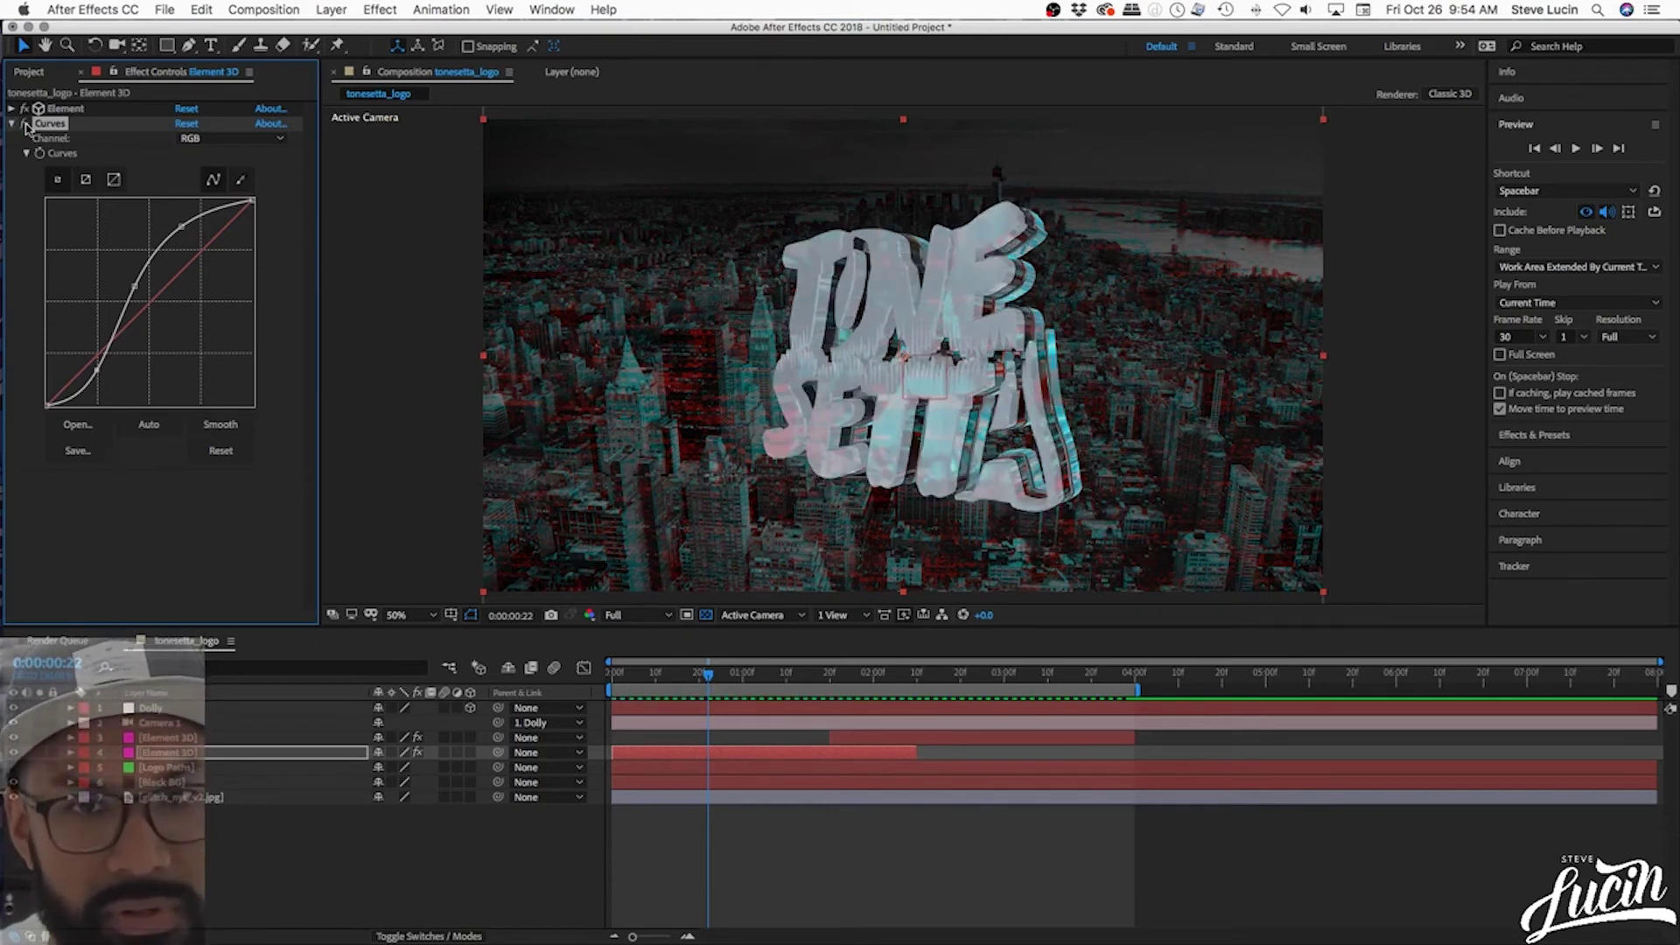
- Re-enable Curves and add Brightness & Contrast below it with Contrast raised to 100
click(24, 123)
click(379, 9)
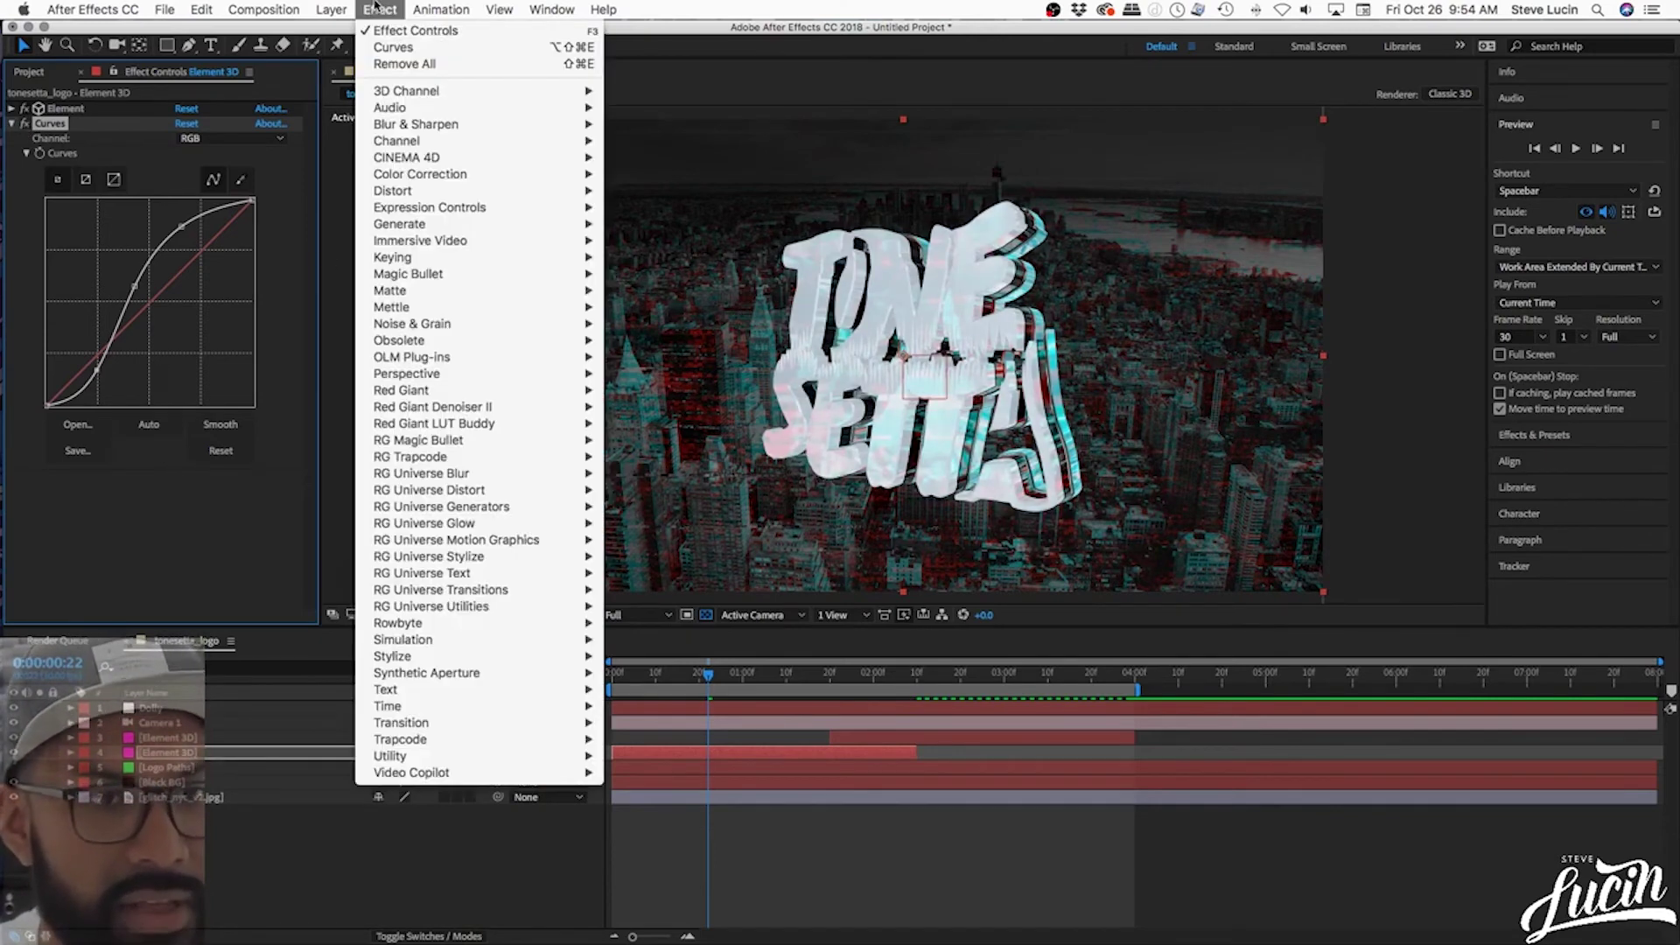
click(727, 169)
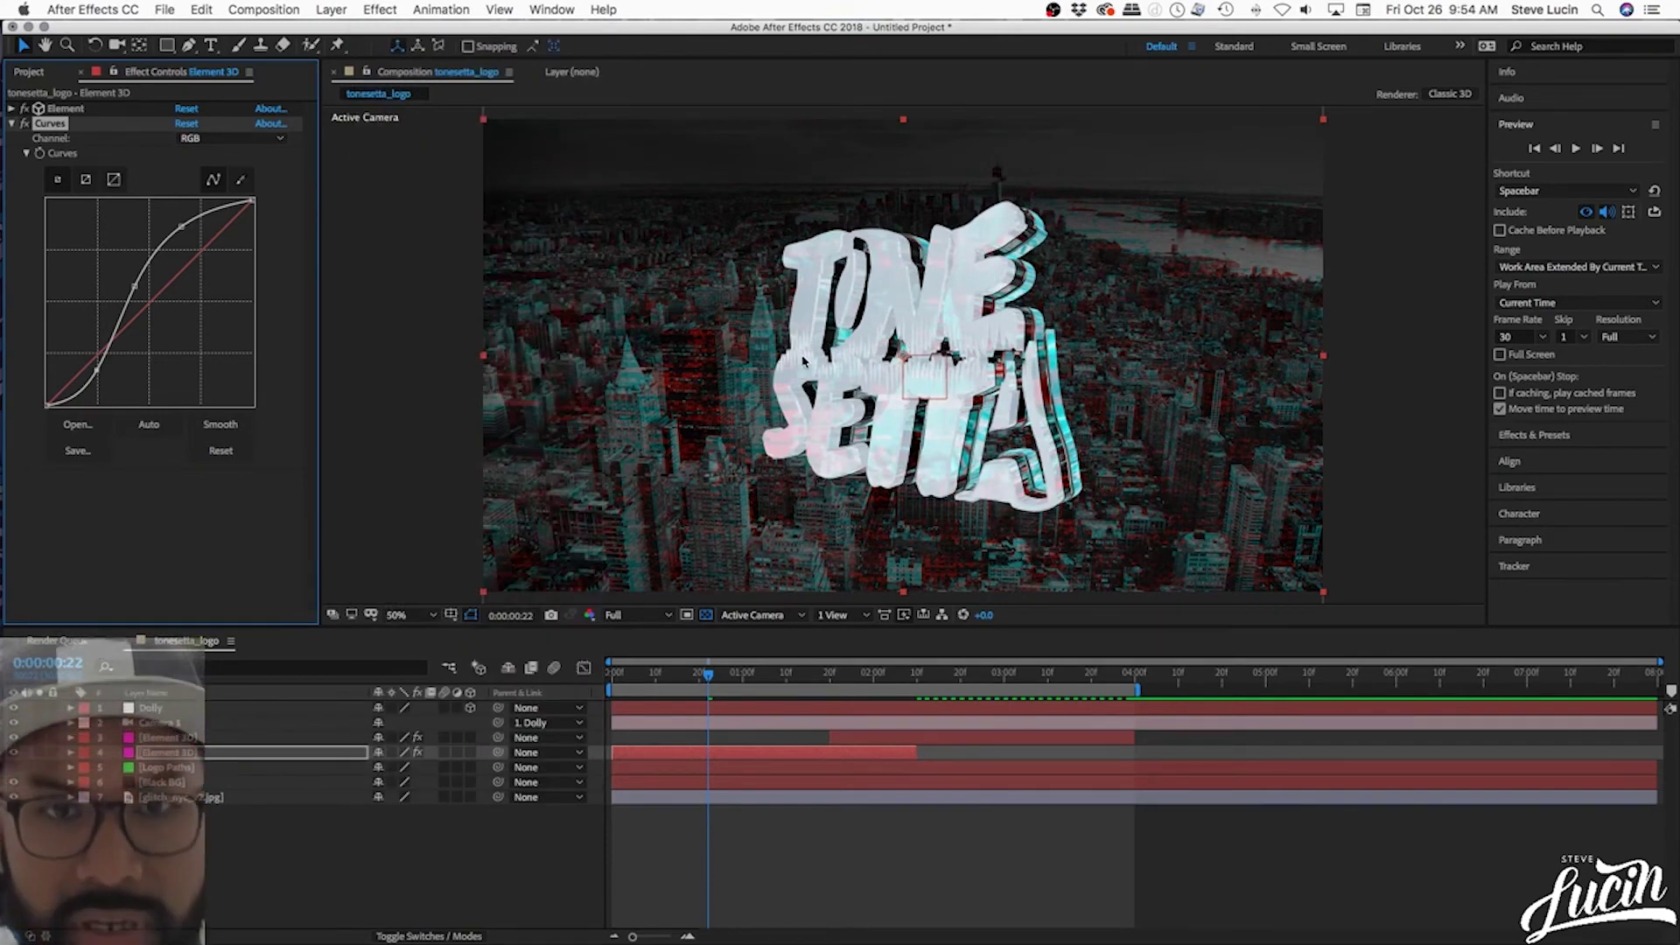
click(379, 10)
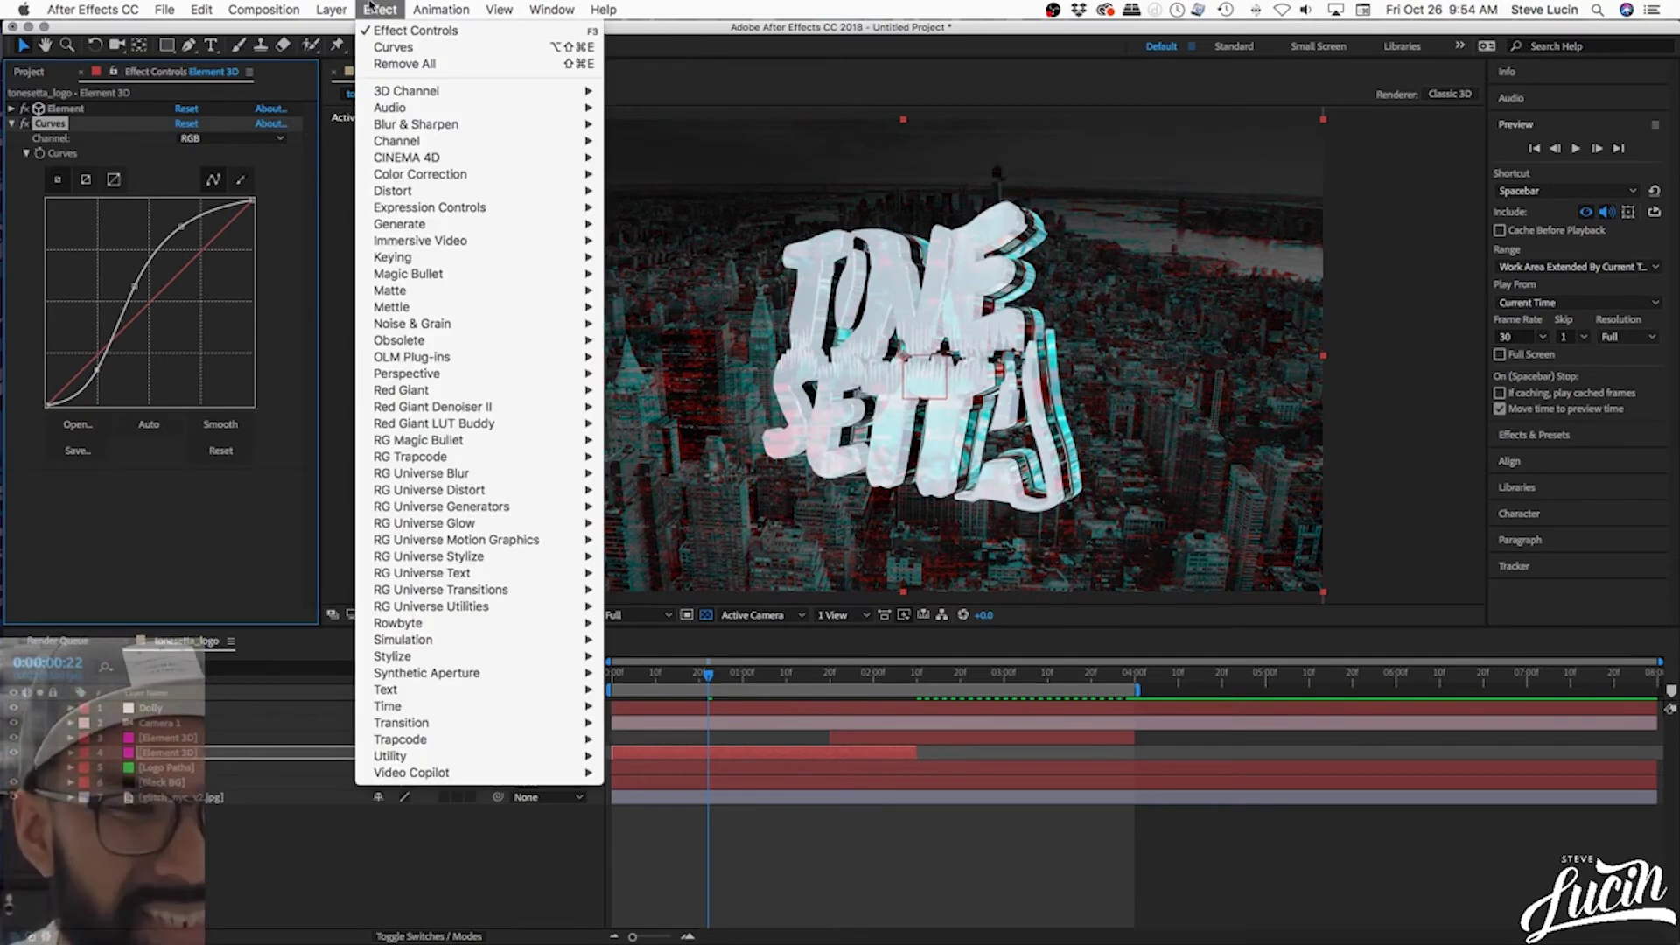
mouse_move(427, 177)
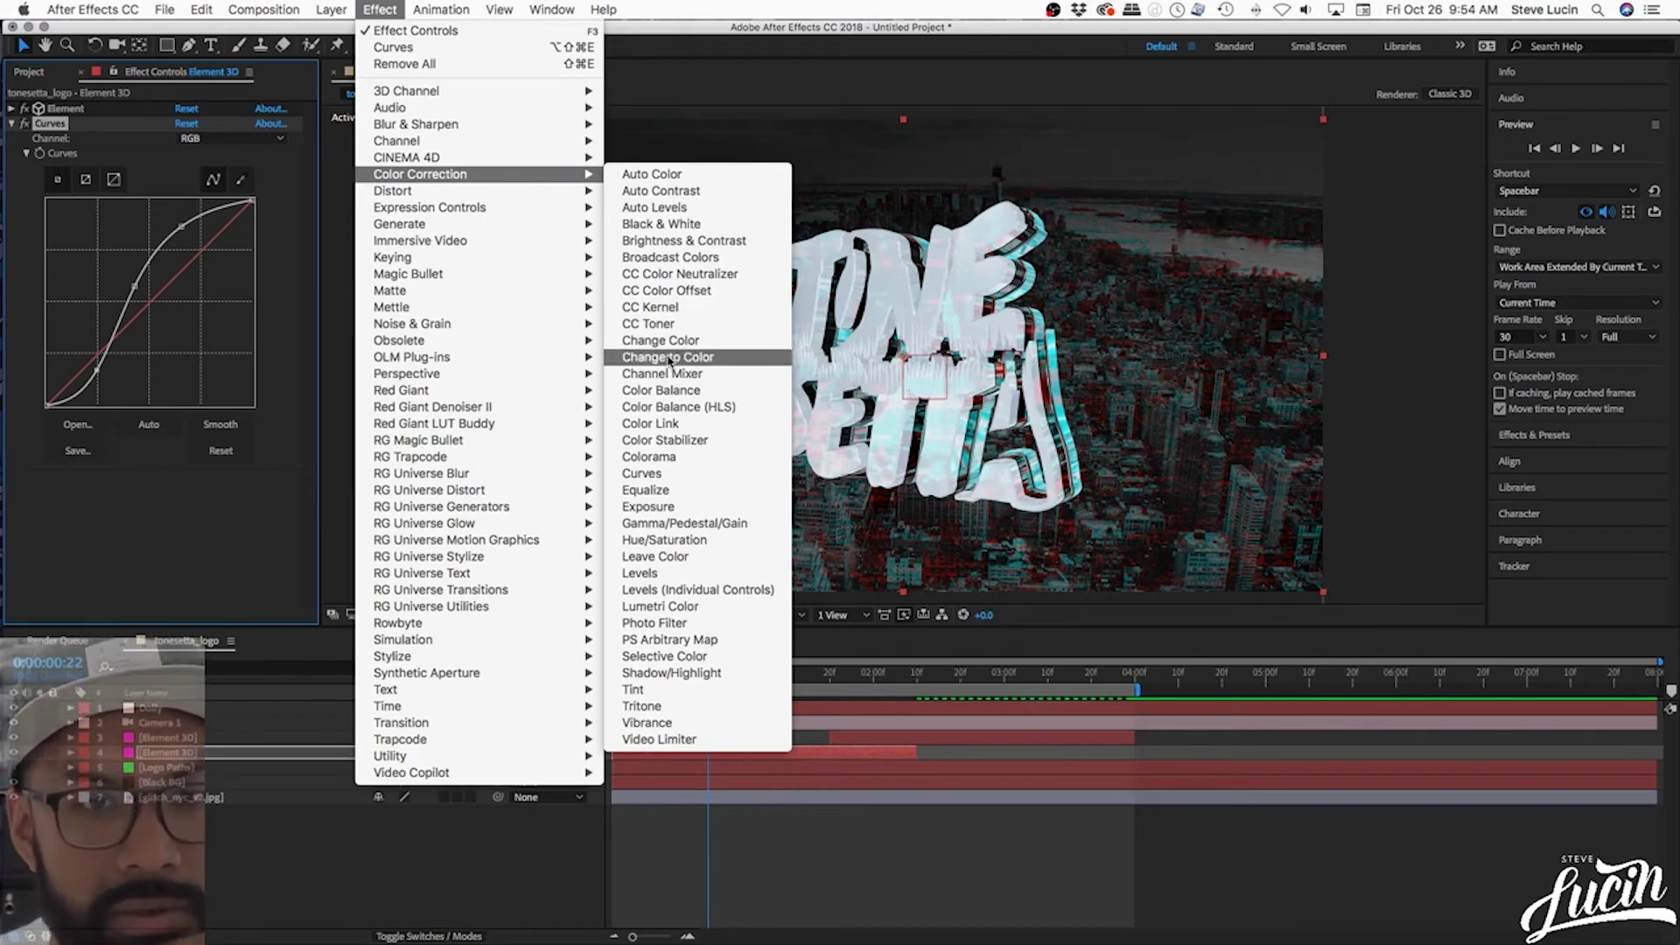
click(672, 241)
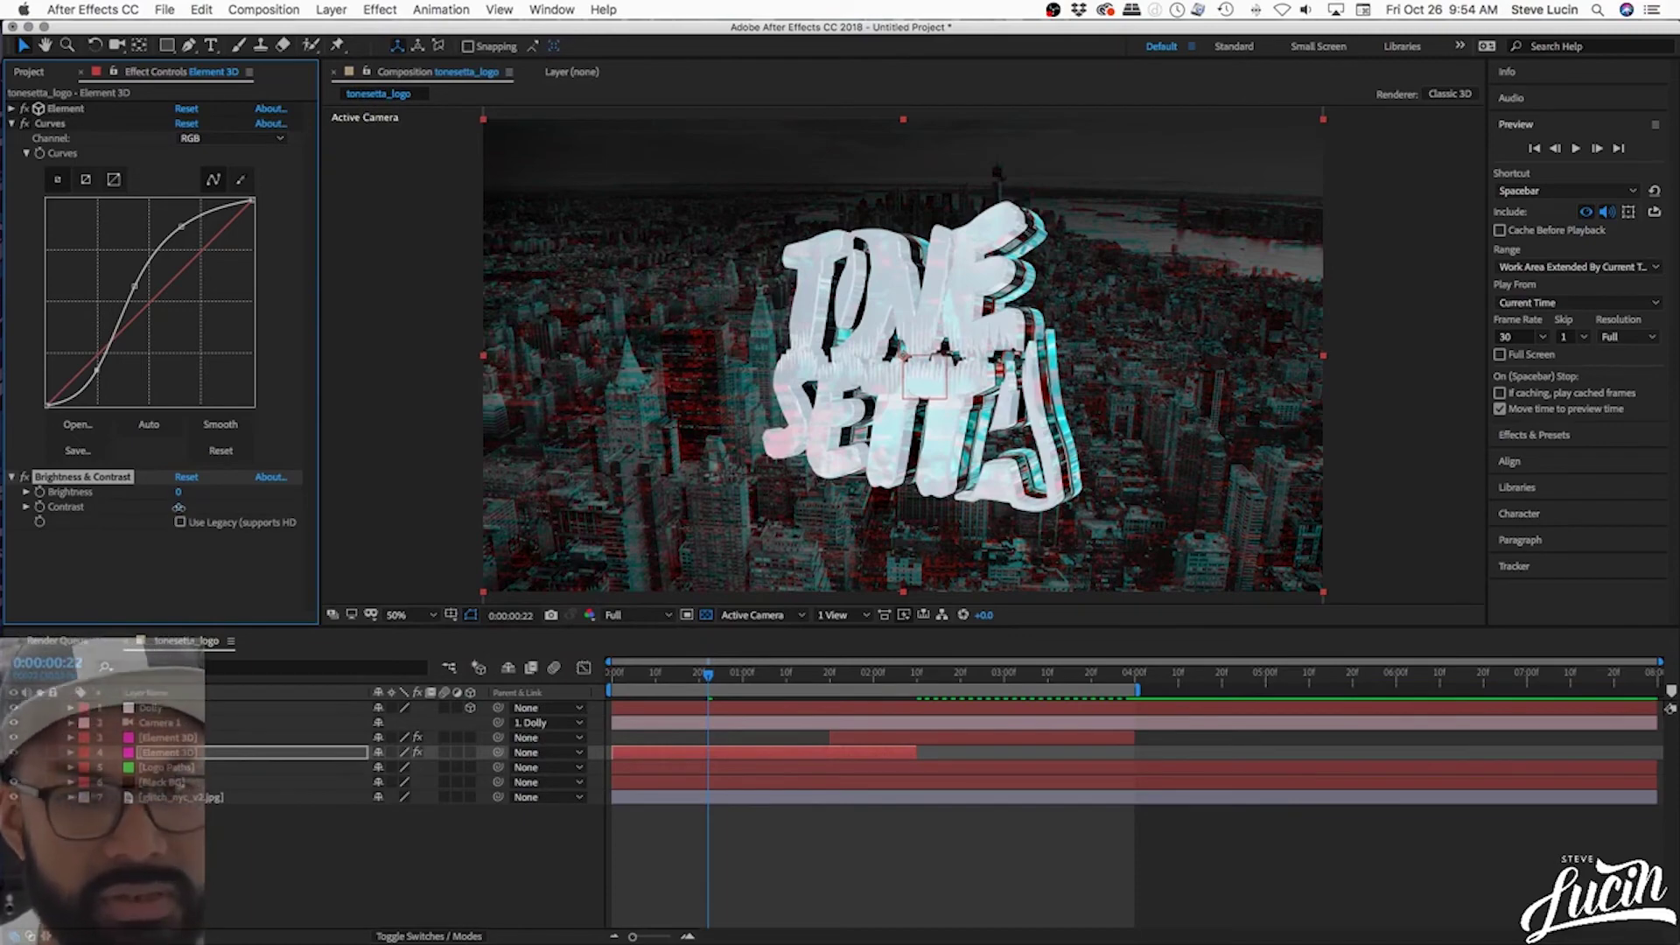
drag(178, 507, 245, 521)
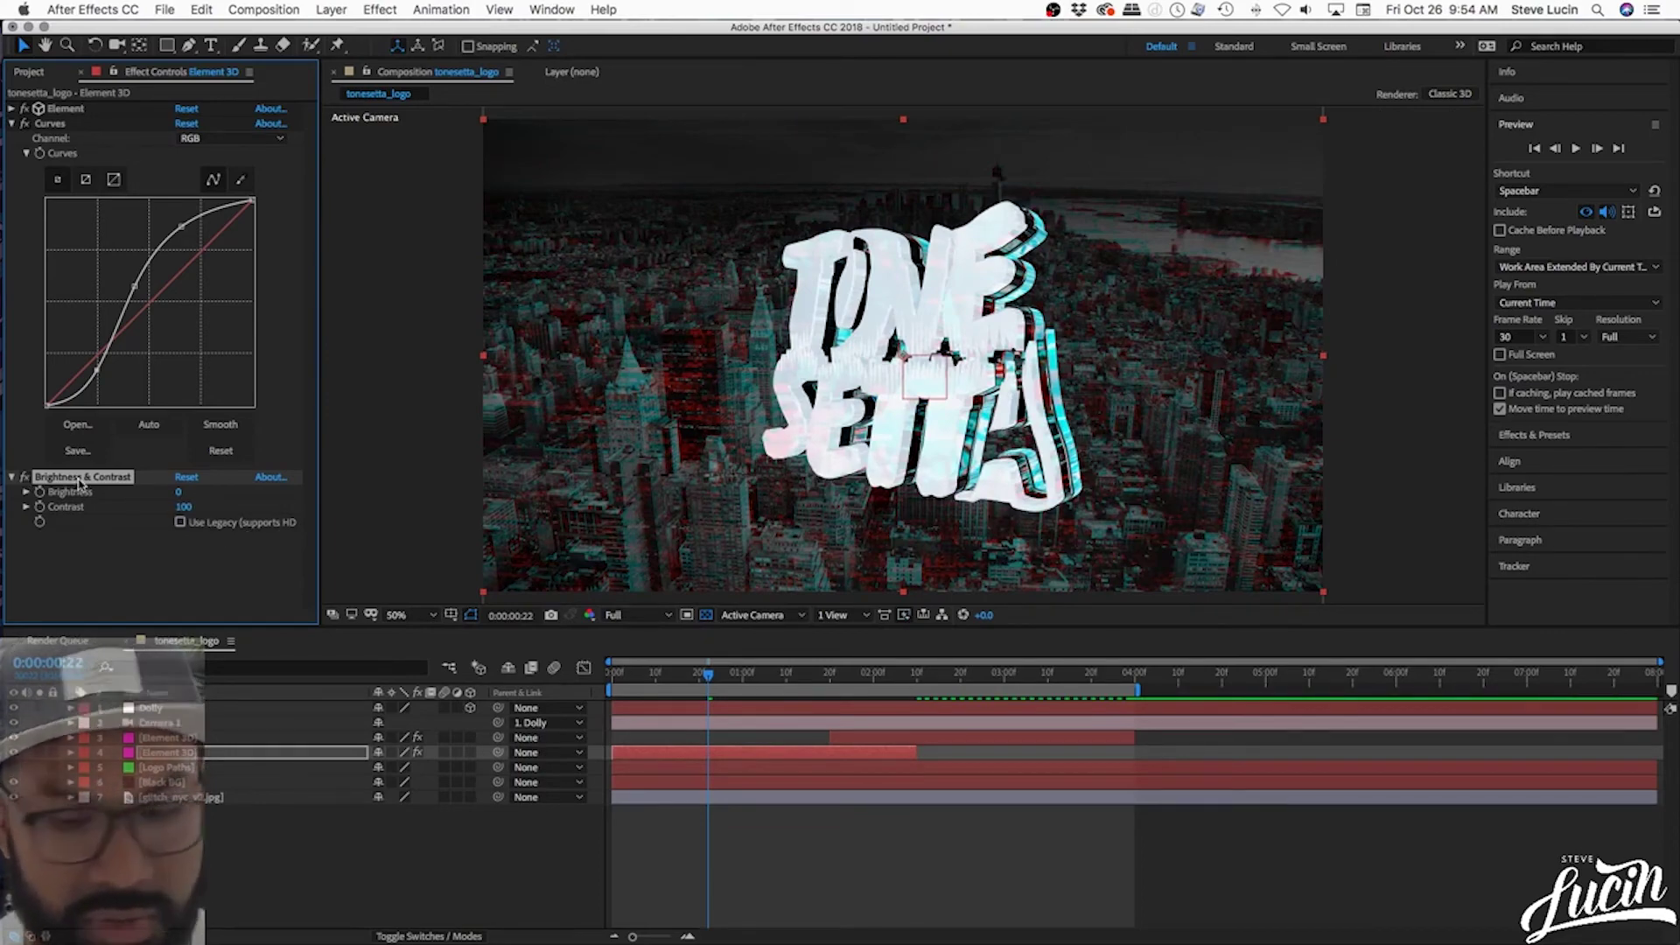
- Replace Brightness & Contrast with Levels set to Input Black 131.0 and Input White 226.0
key(Delete)
click(441, 10)
mouse_move(380, 10)
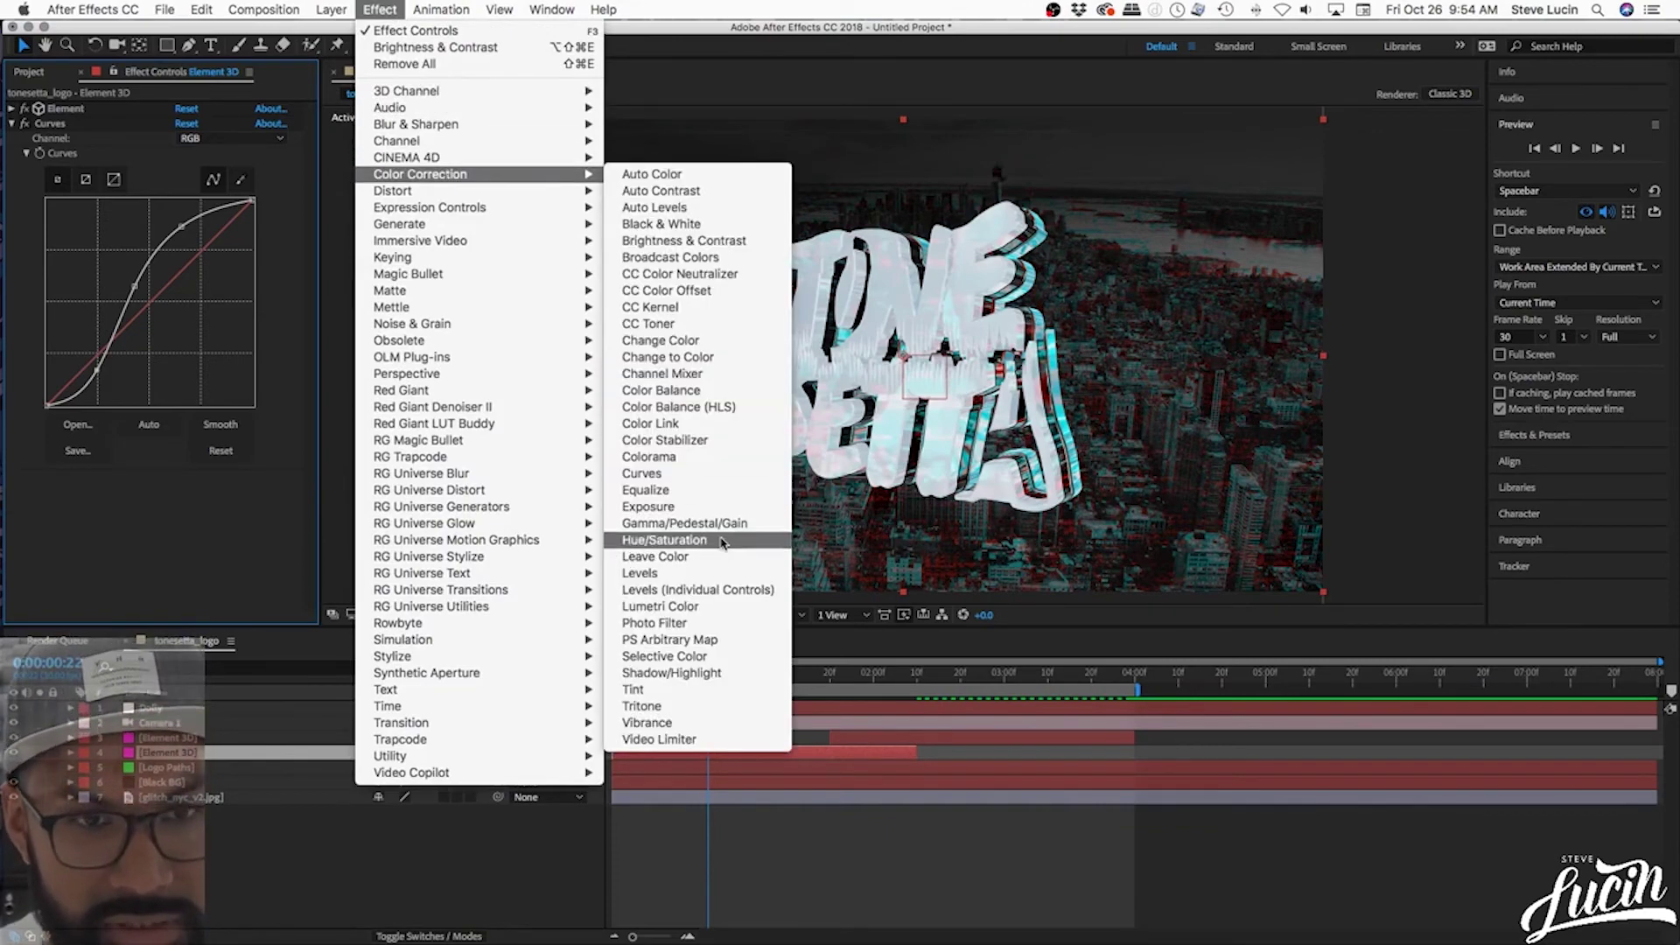
click(711, 573)
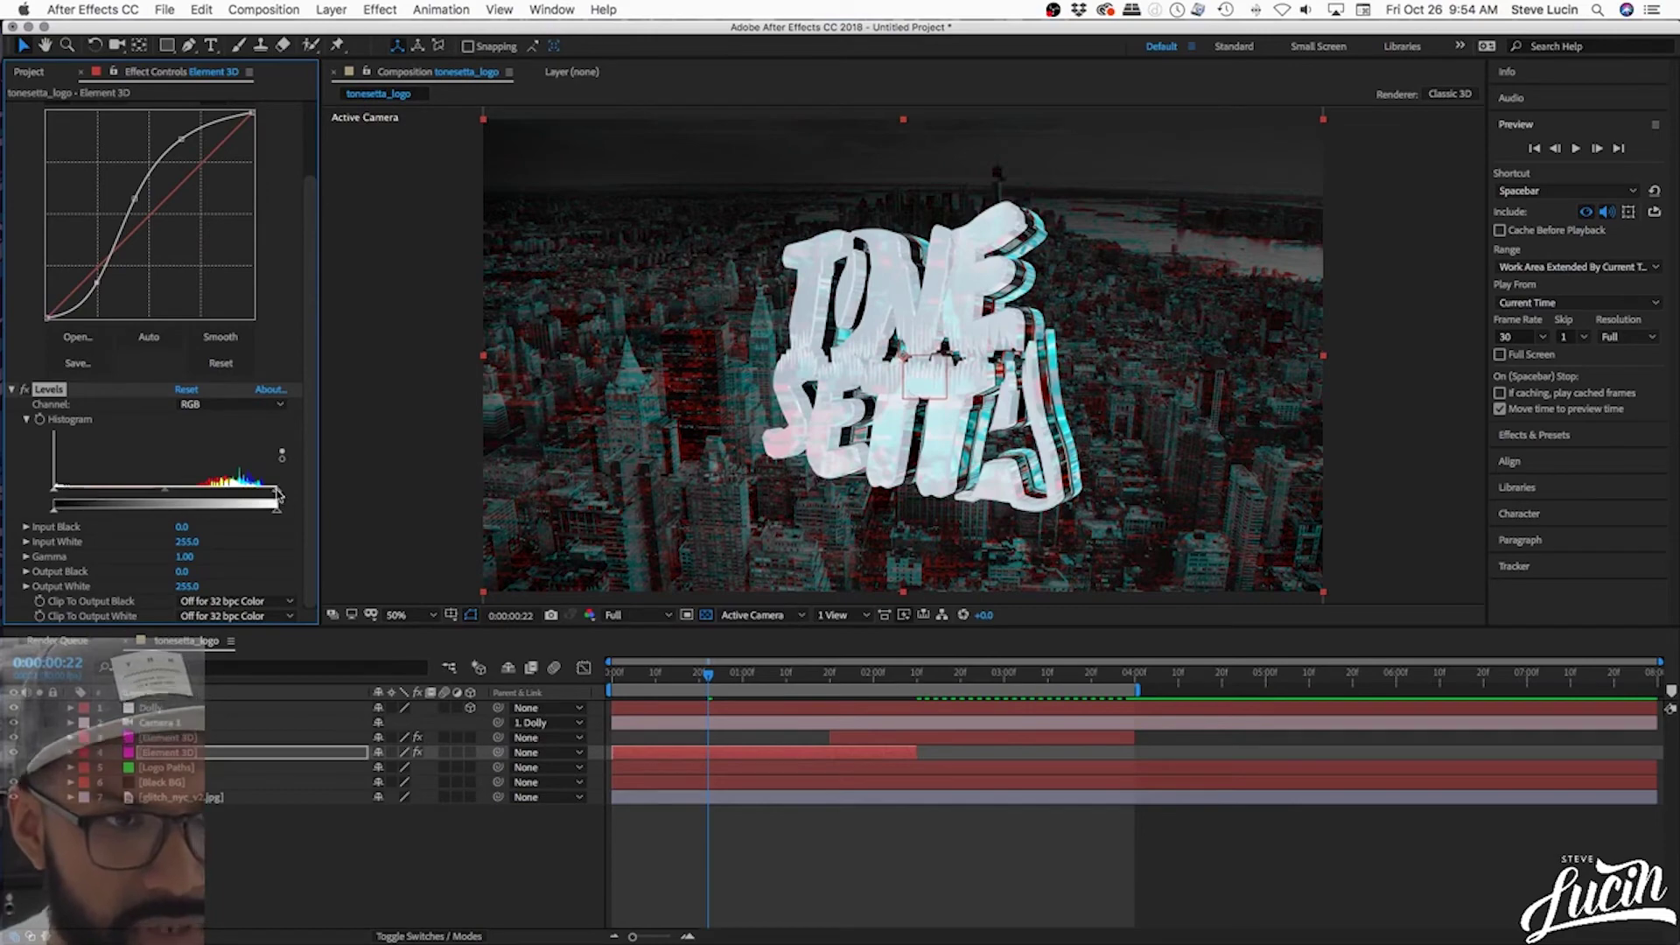
drag(278, 497, 247, 500)
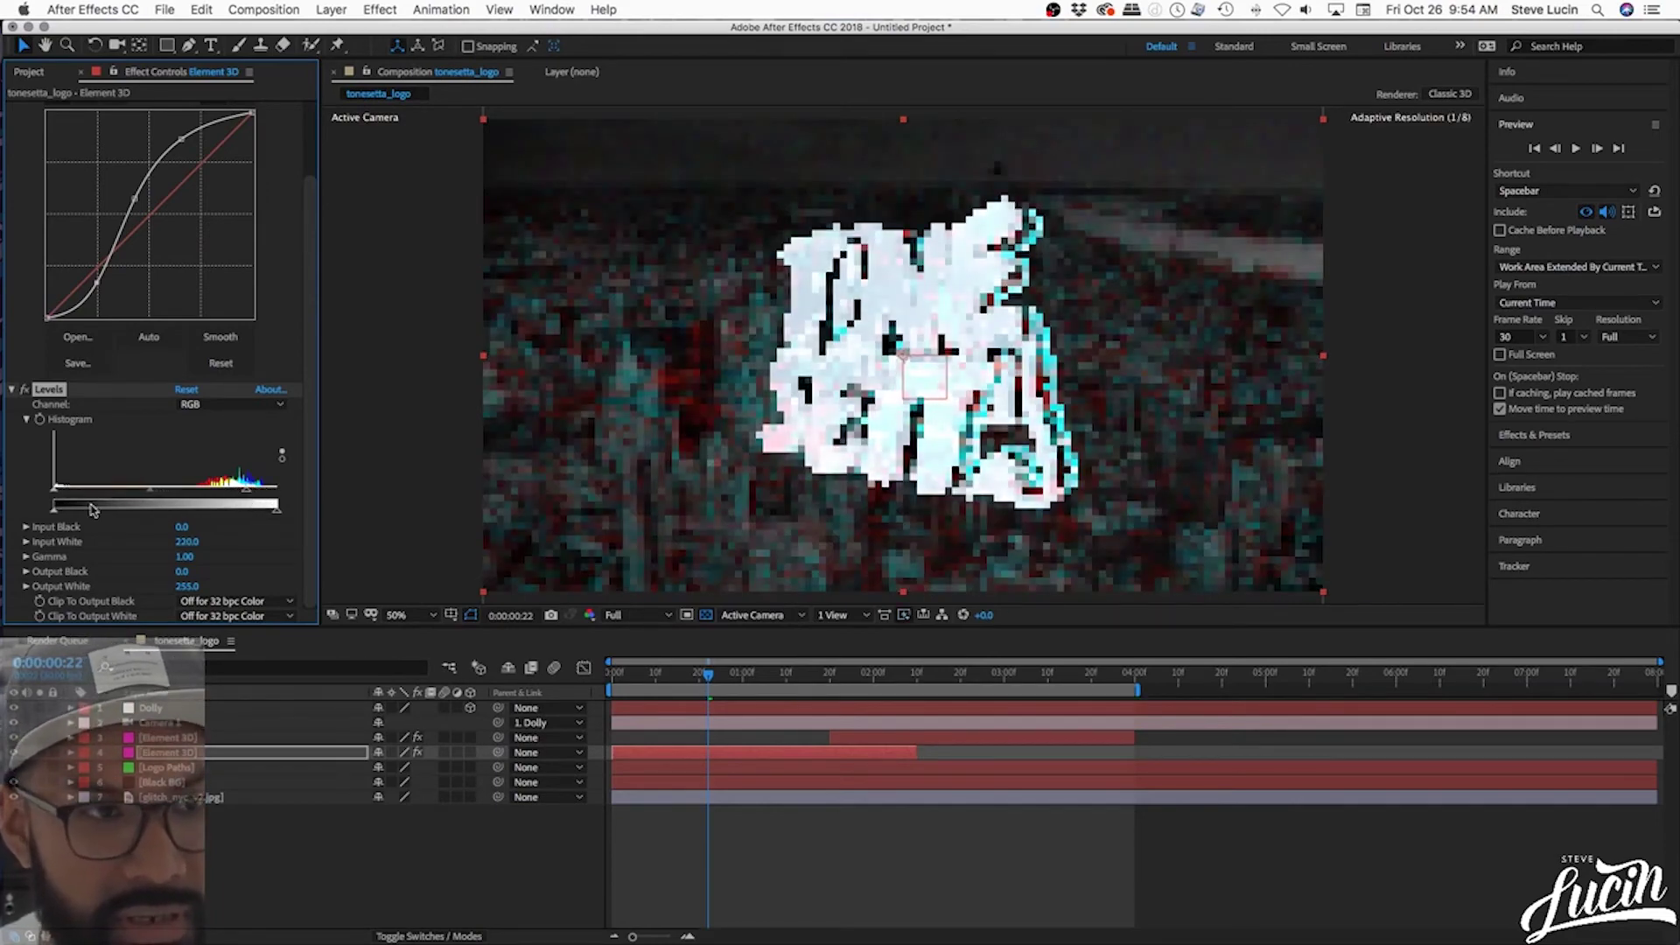
drag(55, 501, 263, 495)
drag(243, 497, 172, 497)
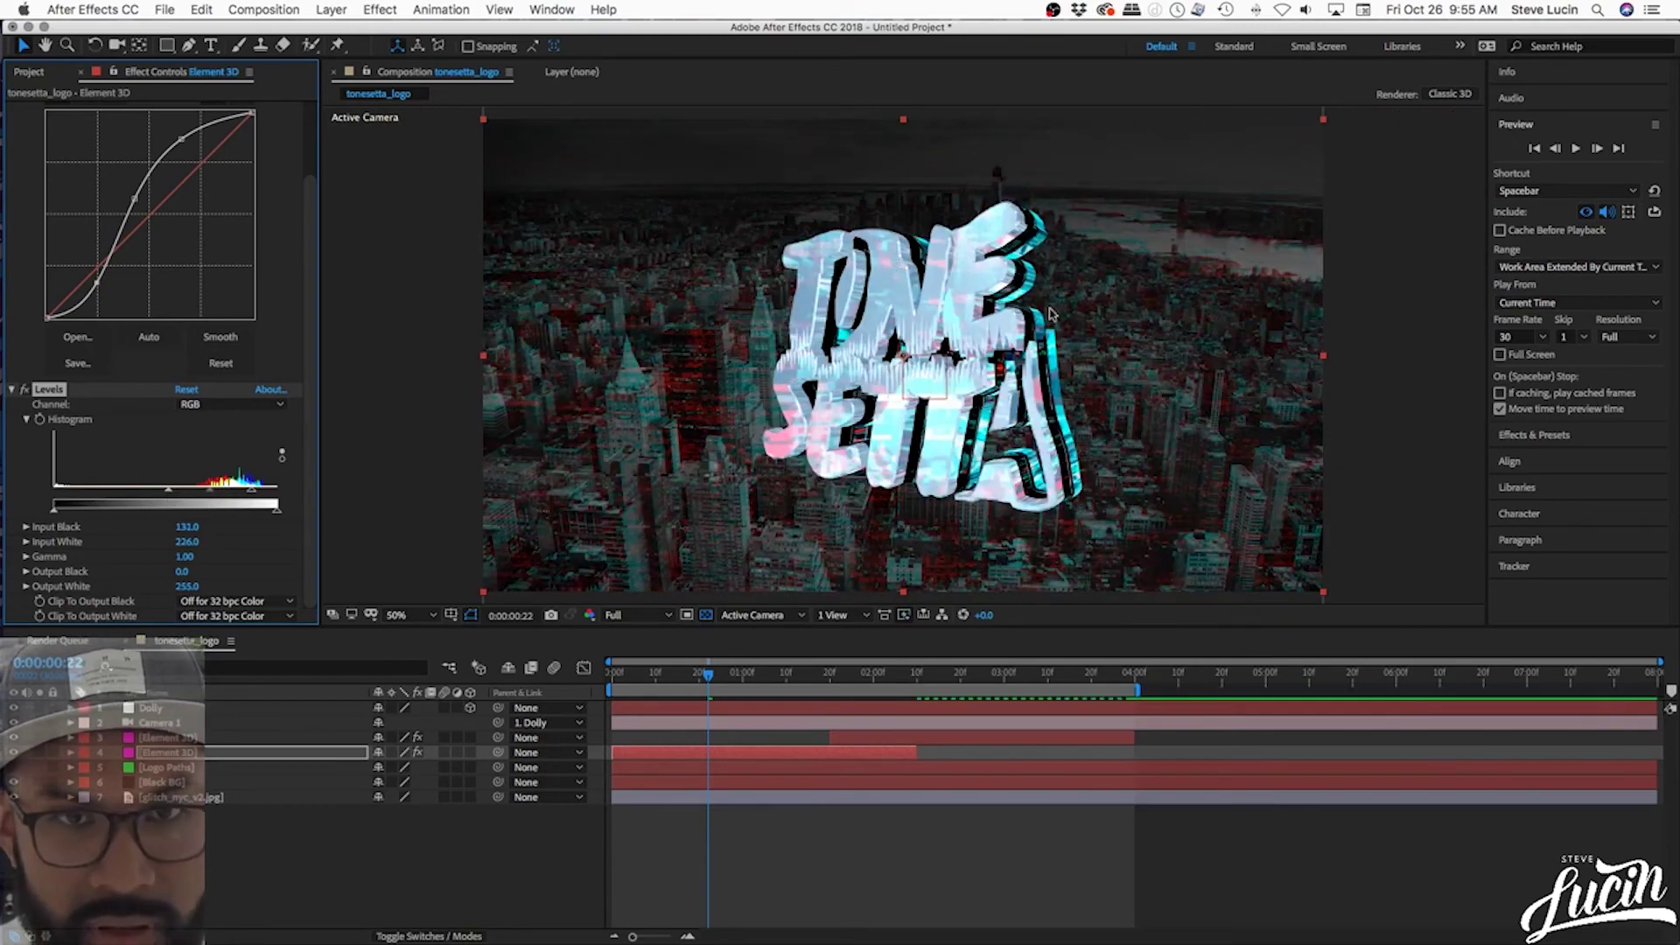
- Move the playhead to 0:00:00:16 and select the Element effect
click(682, 674)
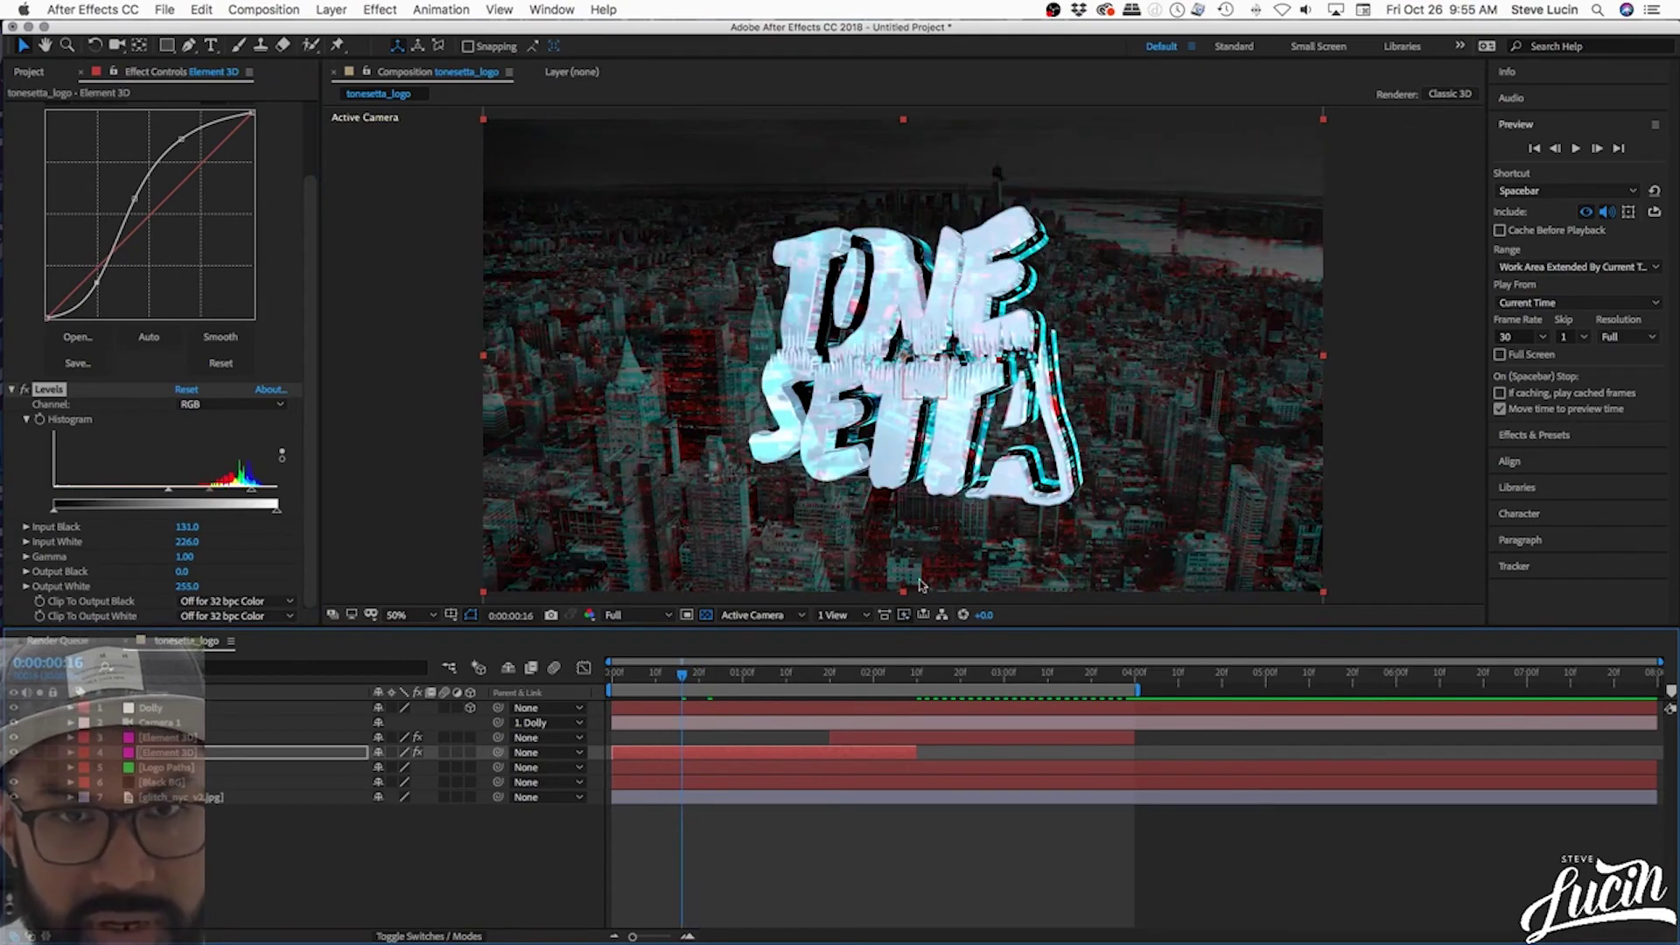
scroll(282, 200, up, 3)
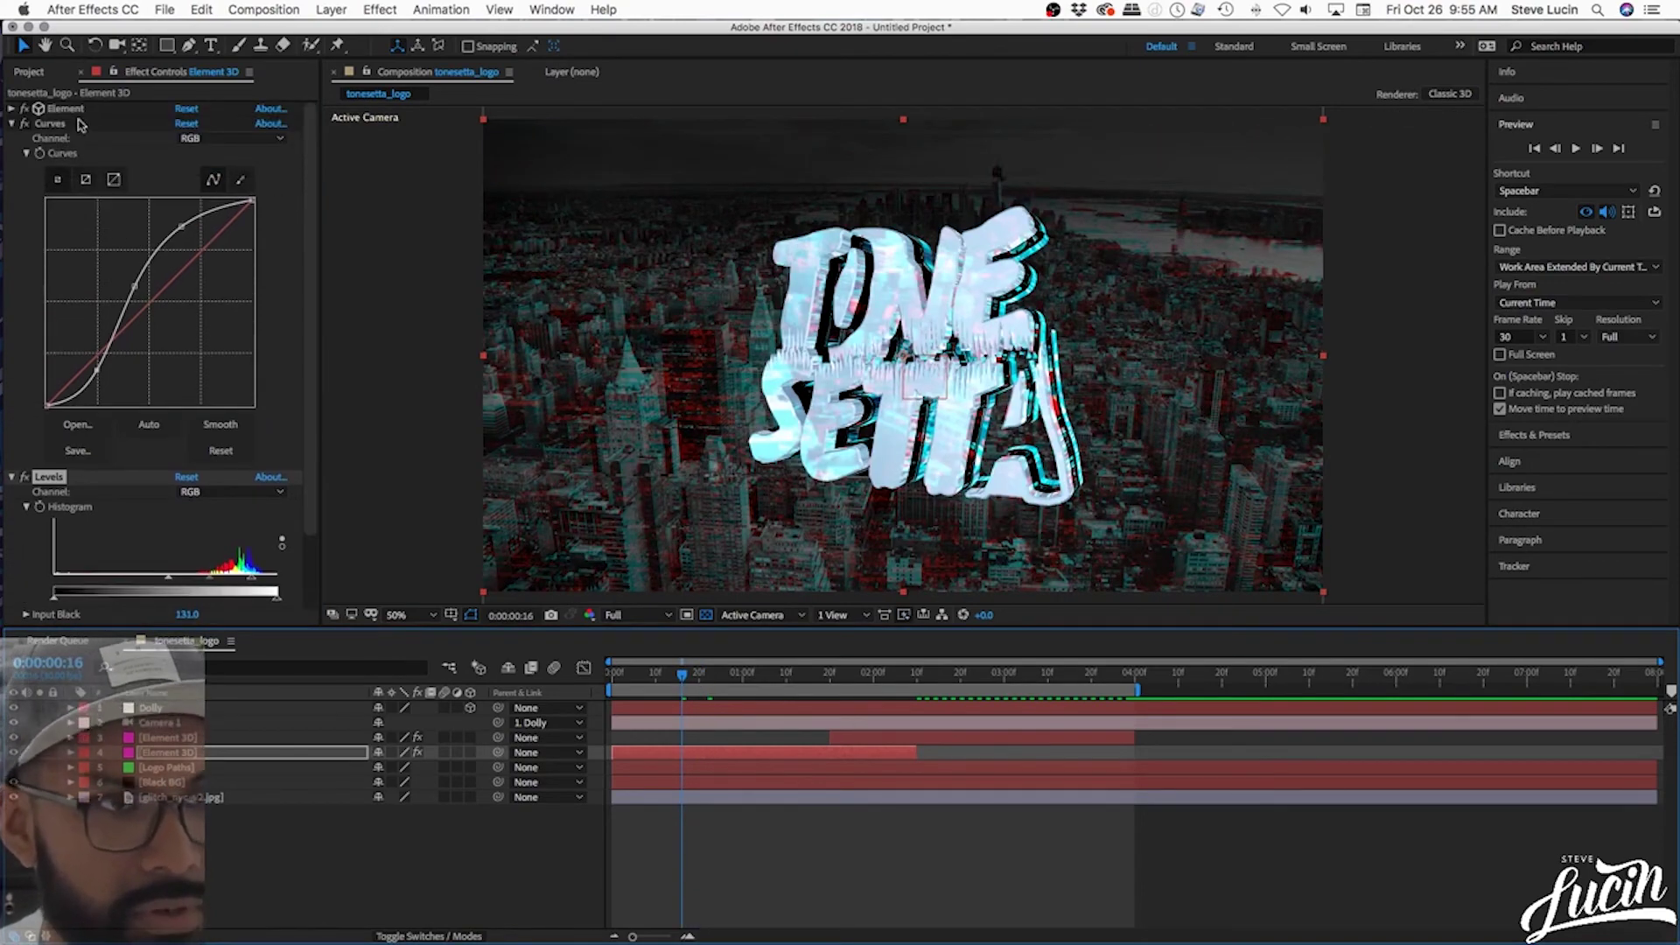
click(61, 111)
- In Element 3D Scene Setup, inspect the logo and the Shiny_Light copy material
click(12, 109)
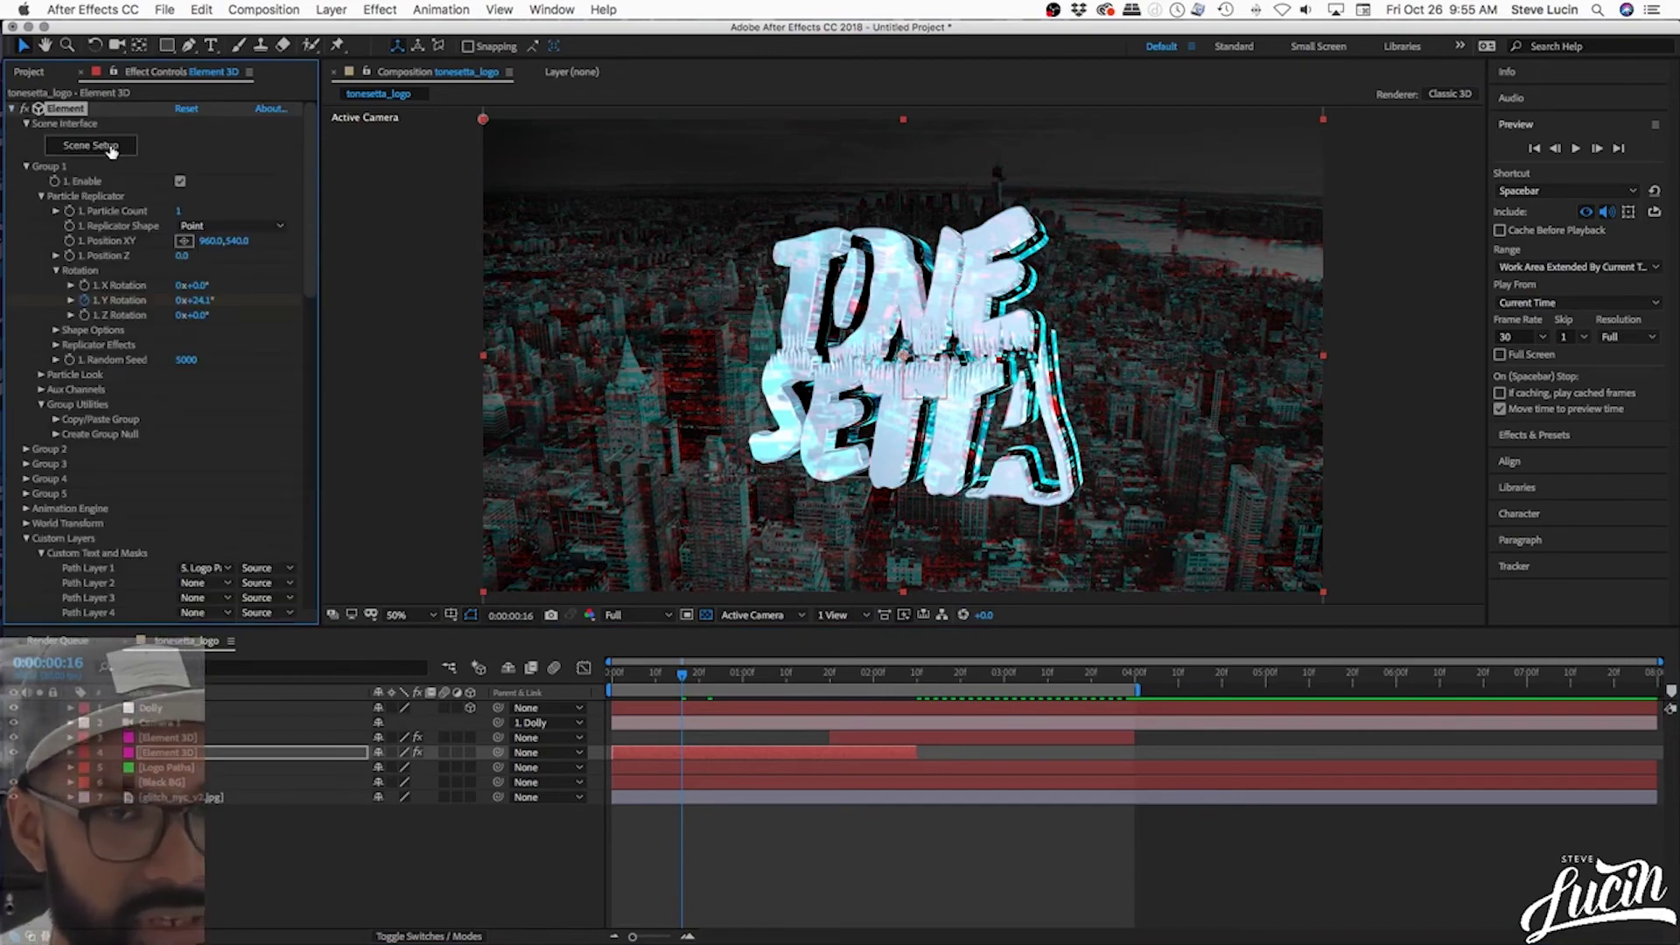
click(91, 146)
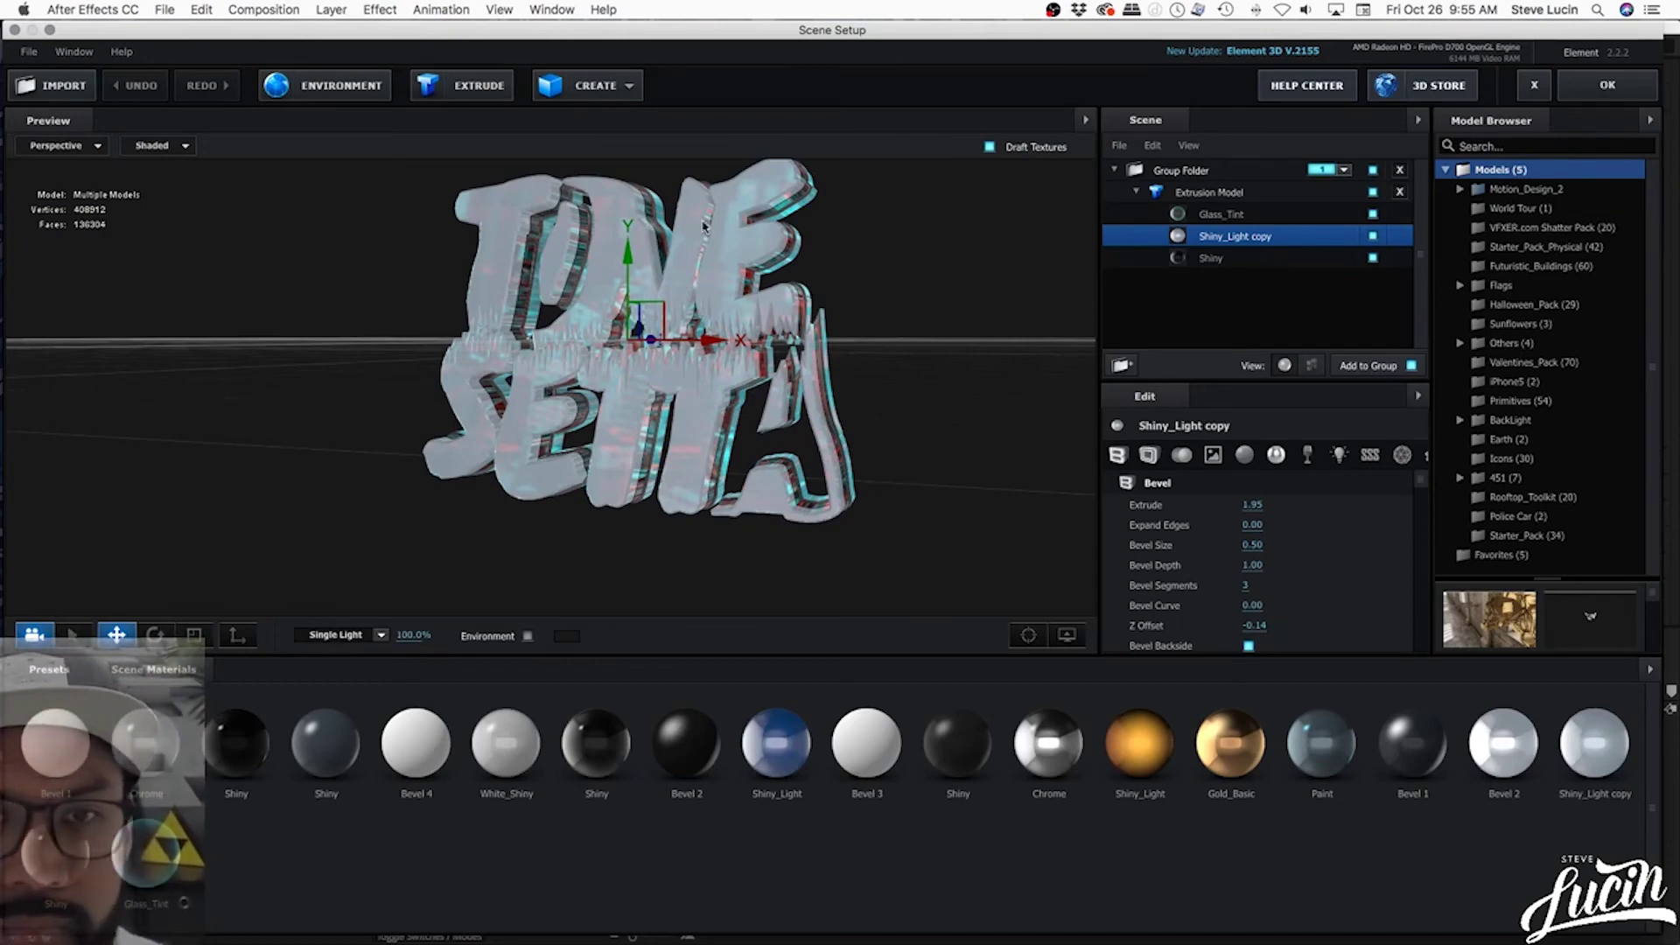
mouse_move(946, 396)
mouse_down()
mouse_move(771, 409)
mouse_move(943, 408)
mouse_up()
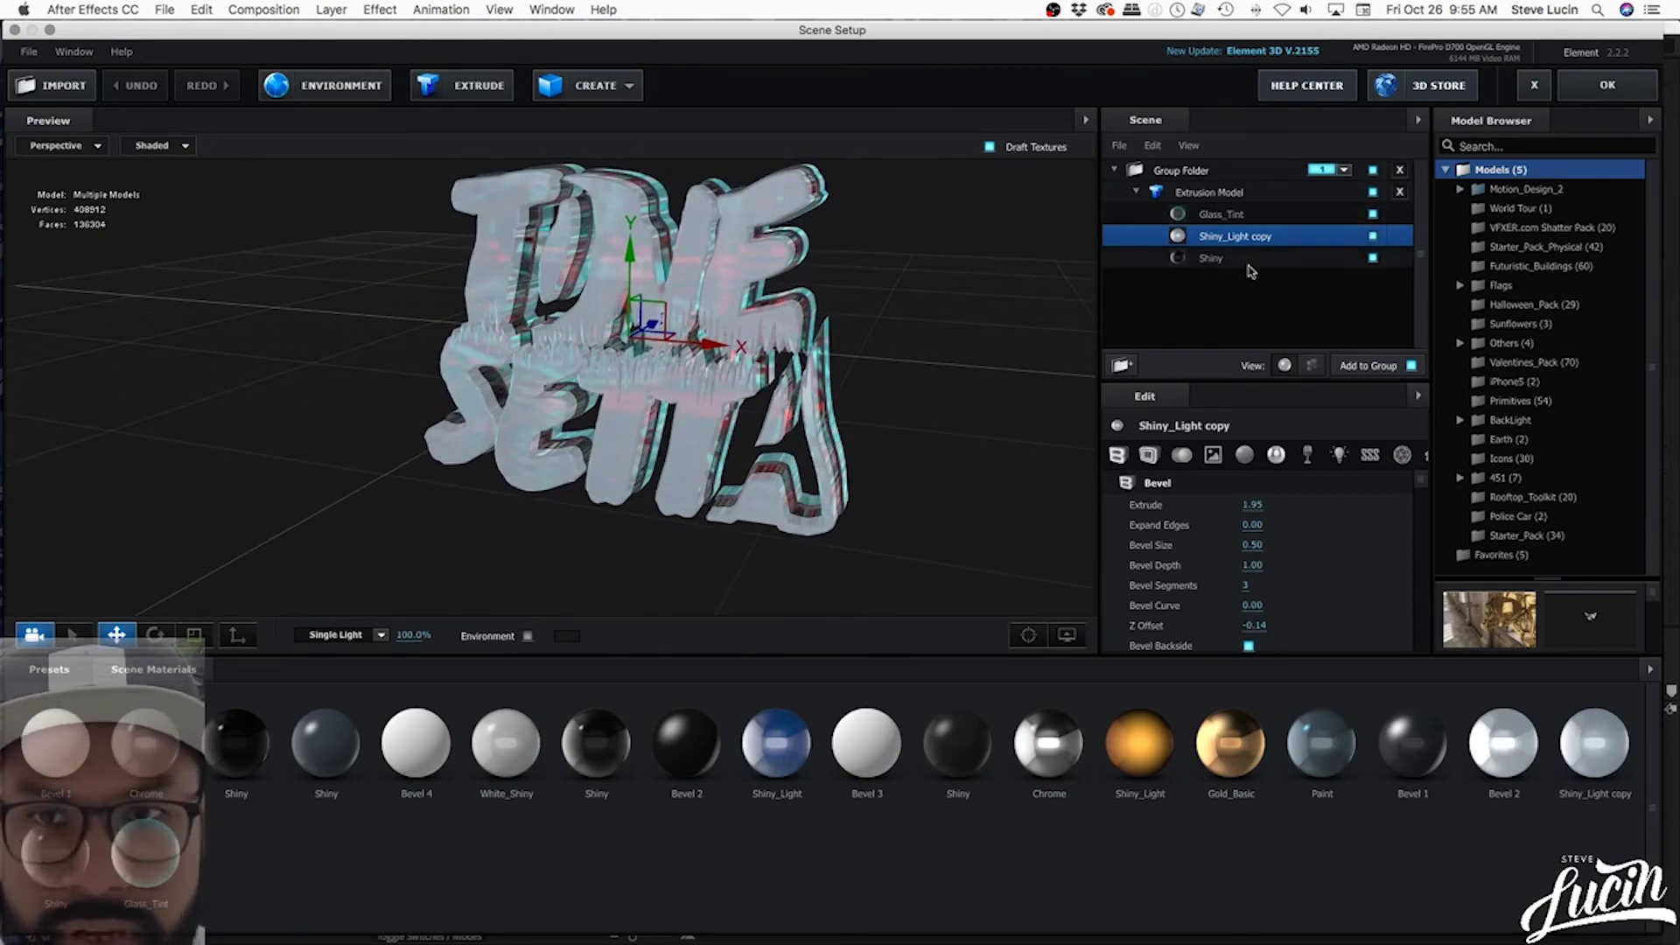
click(1373, 237)
click(1373, 237)
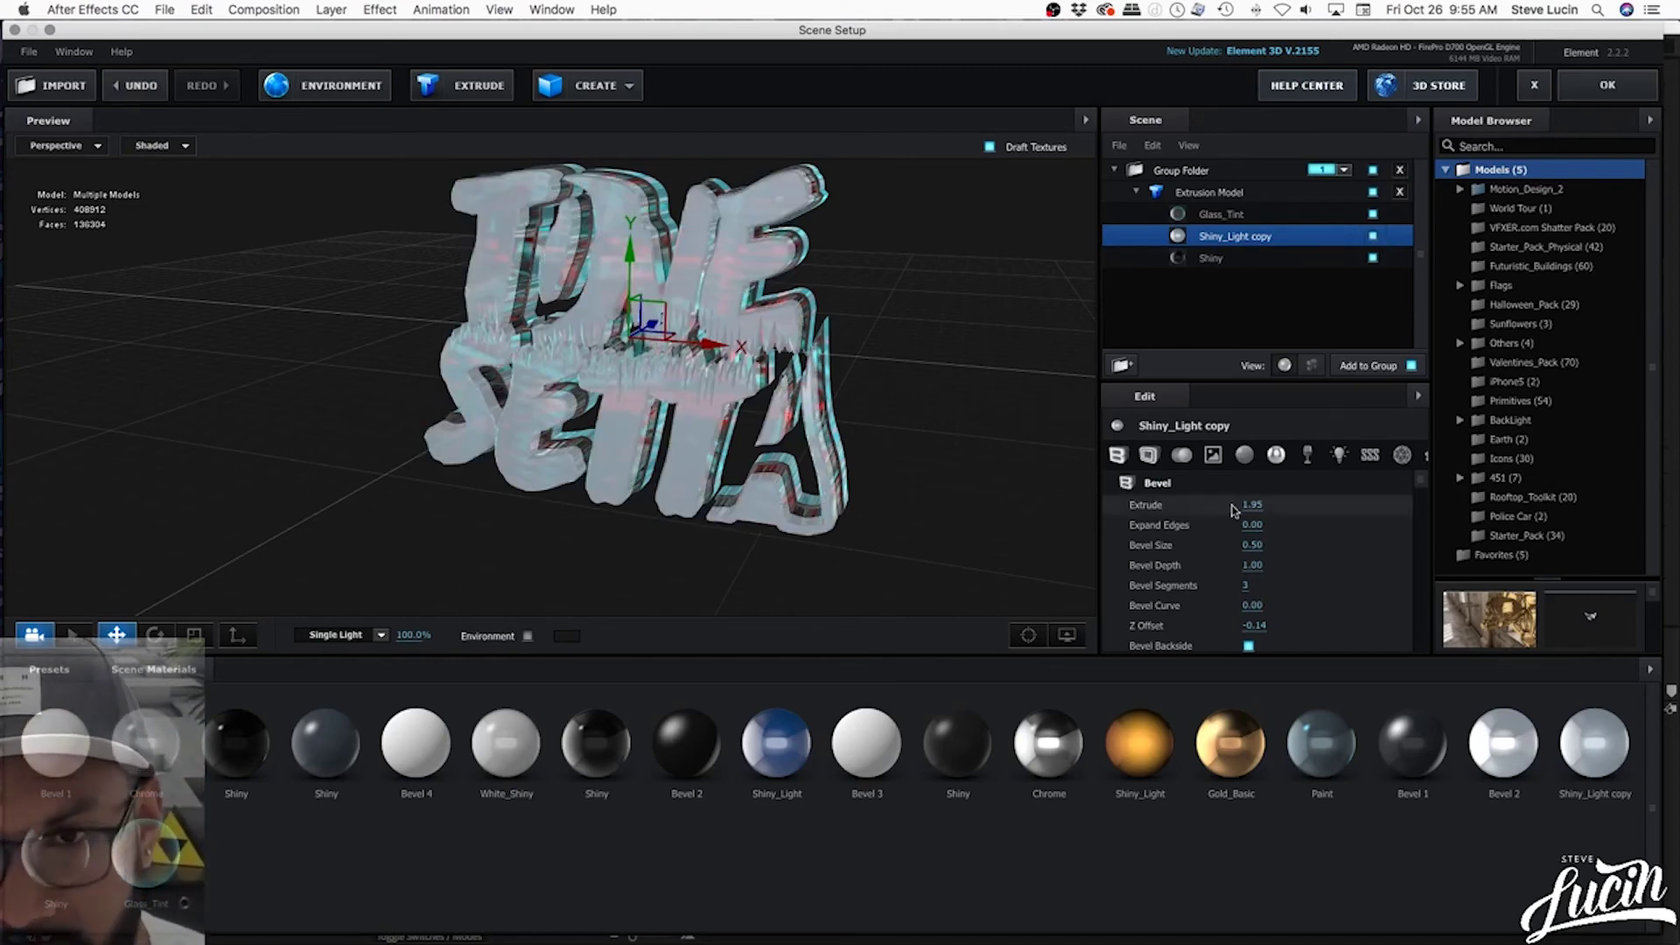
- Raise the Shiny_Light copy material's reflection Fresnel to about 0.96 and check the result in the comp
scroll(1422, 490, down, 1)
scroll(1422, 490, down, 2)
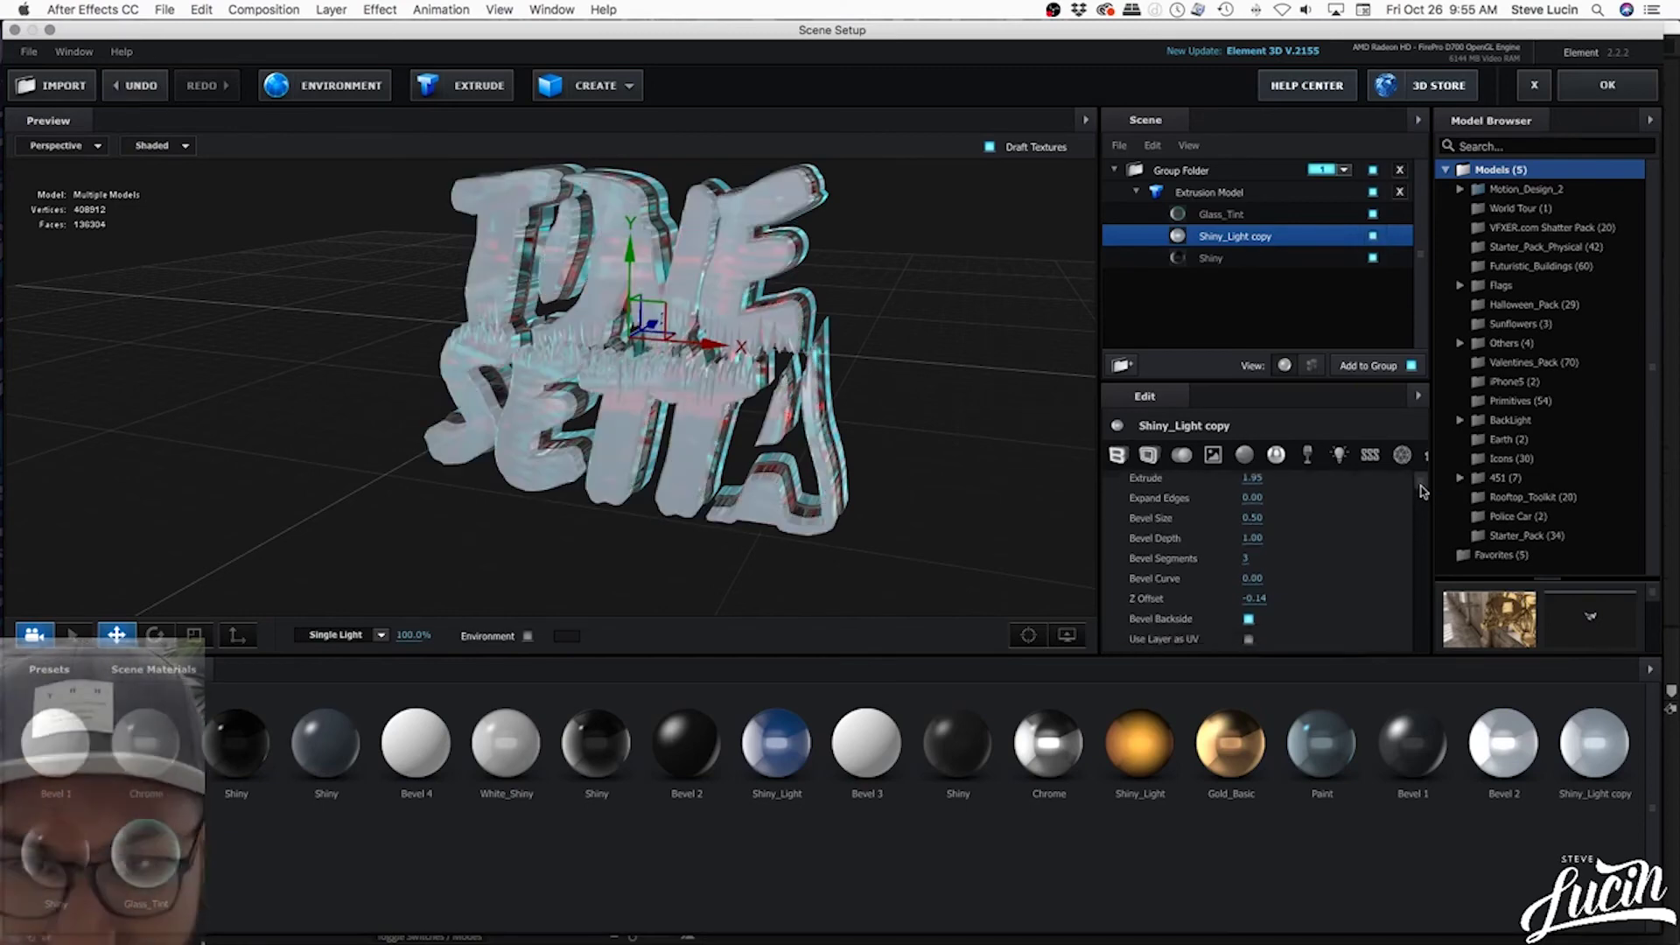
scroll(1422, 494, down, 5)
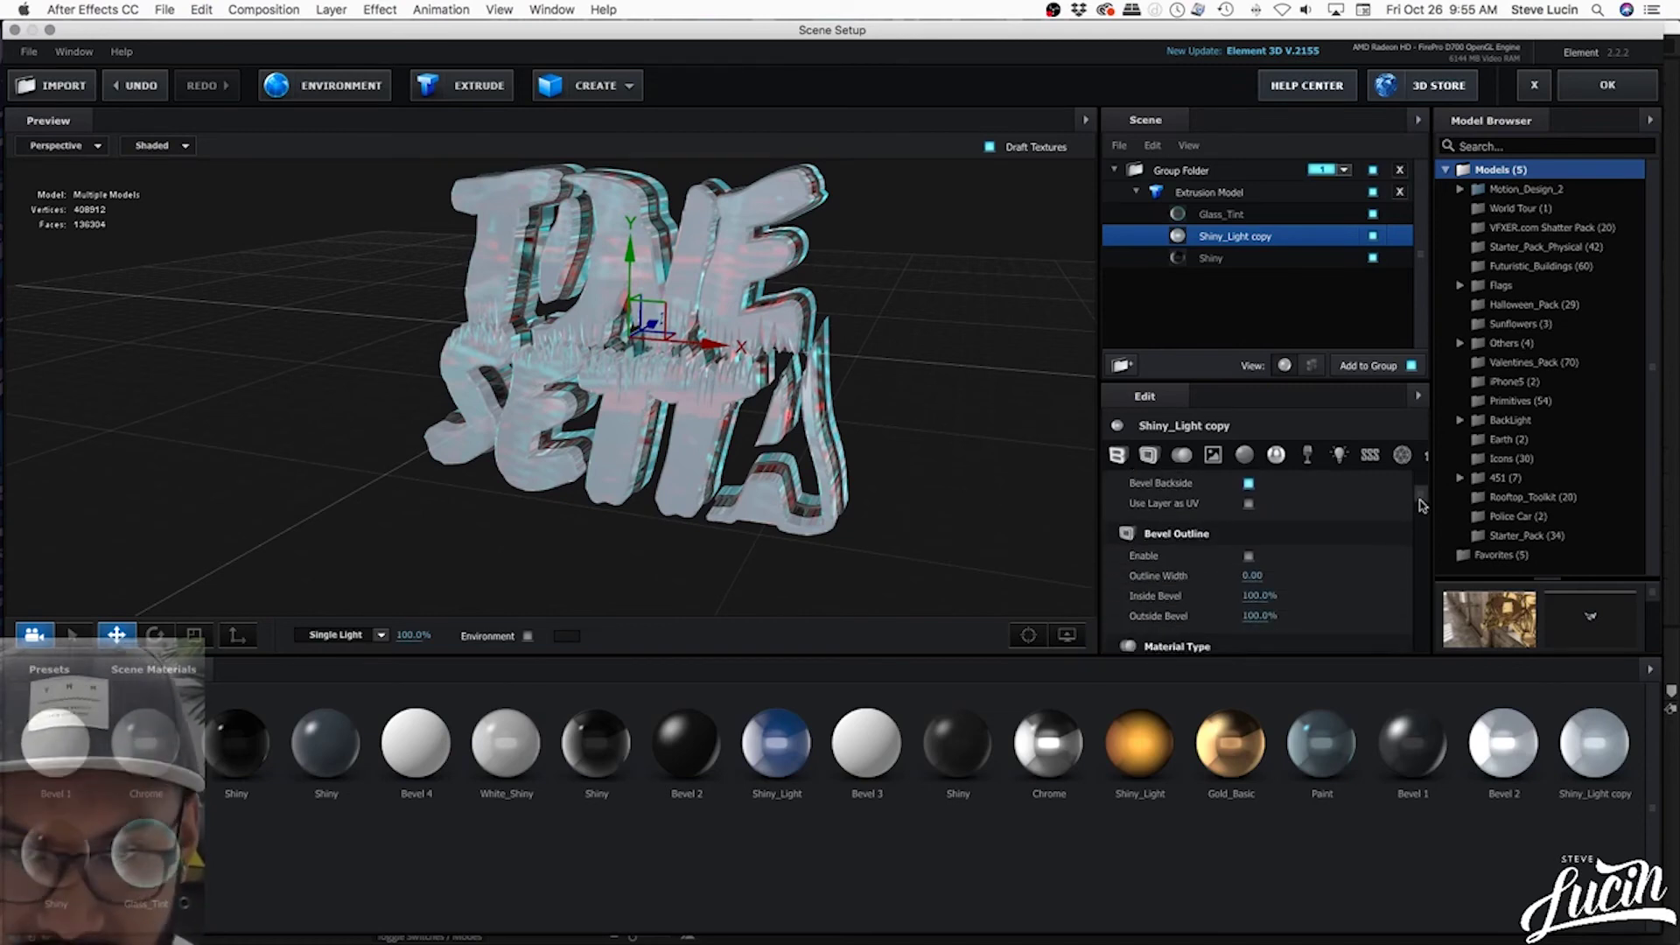
scroll(1422, 508, down, 8)
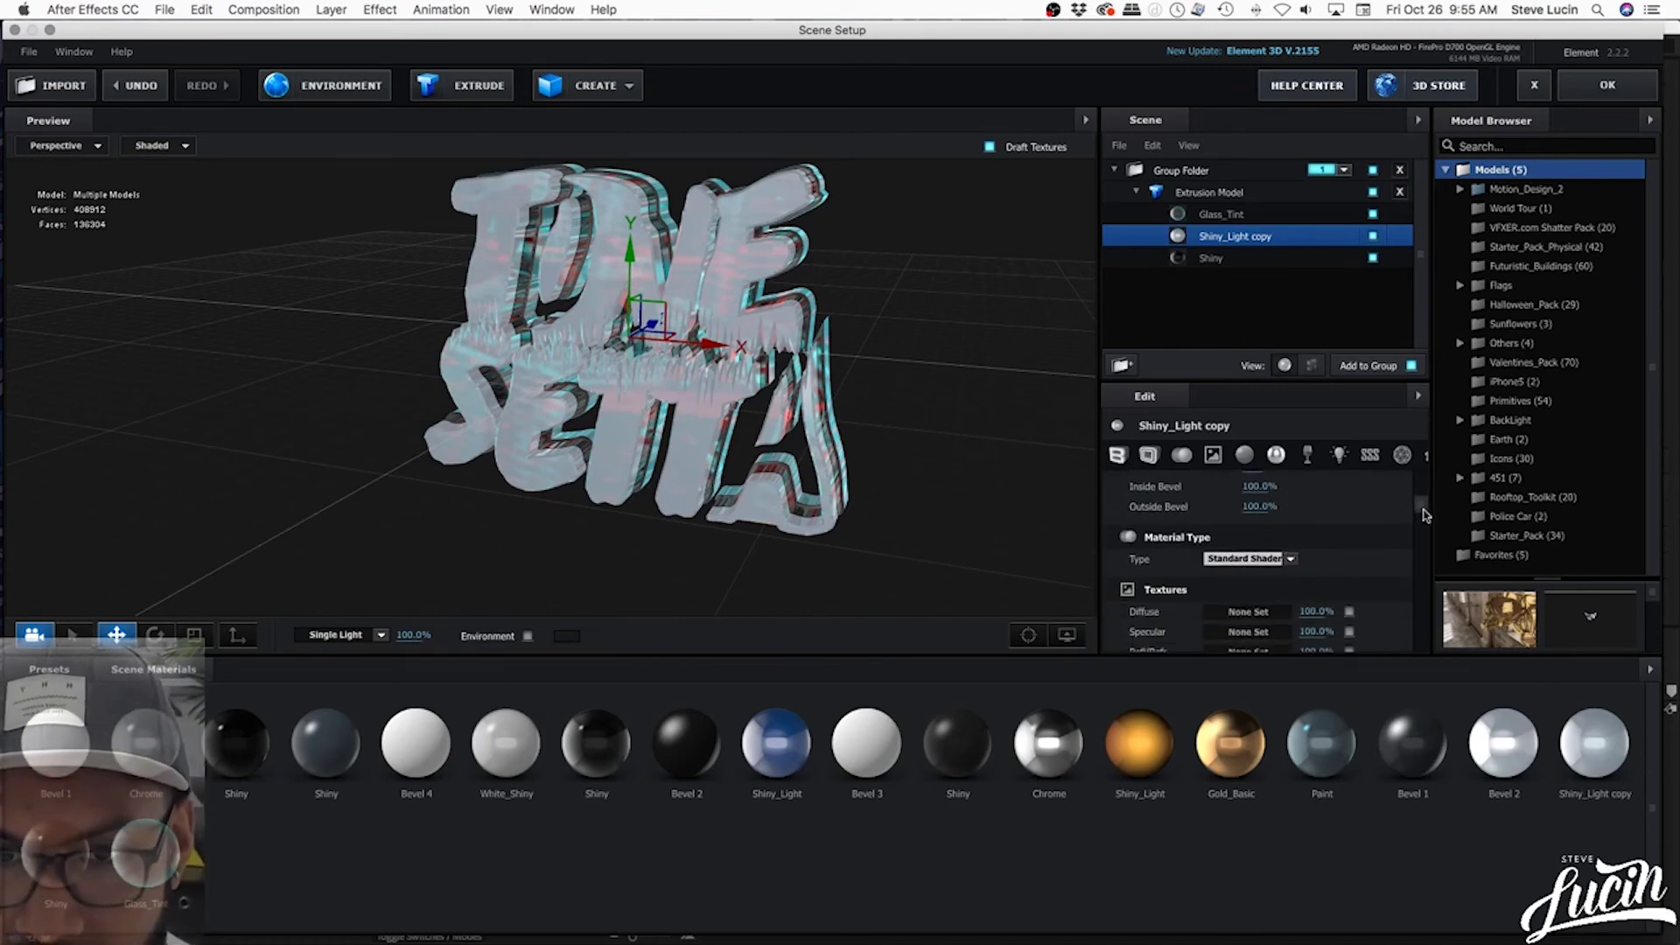
scroll(1425, 534, down, 8)
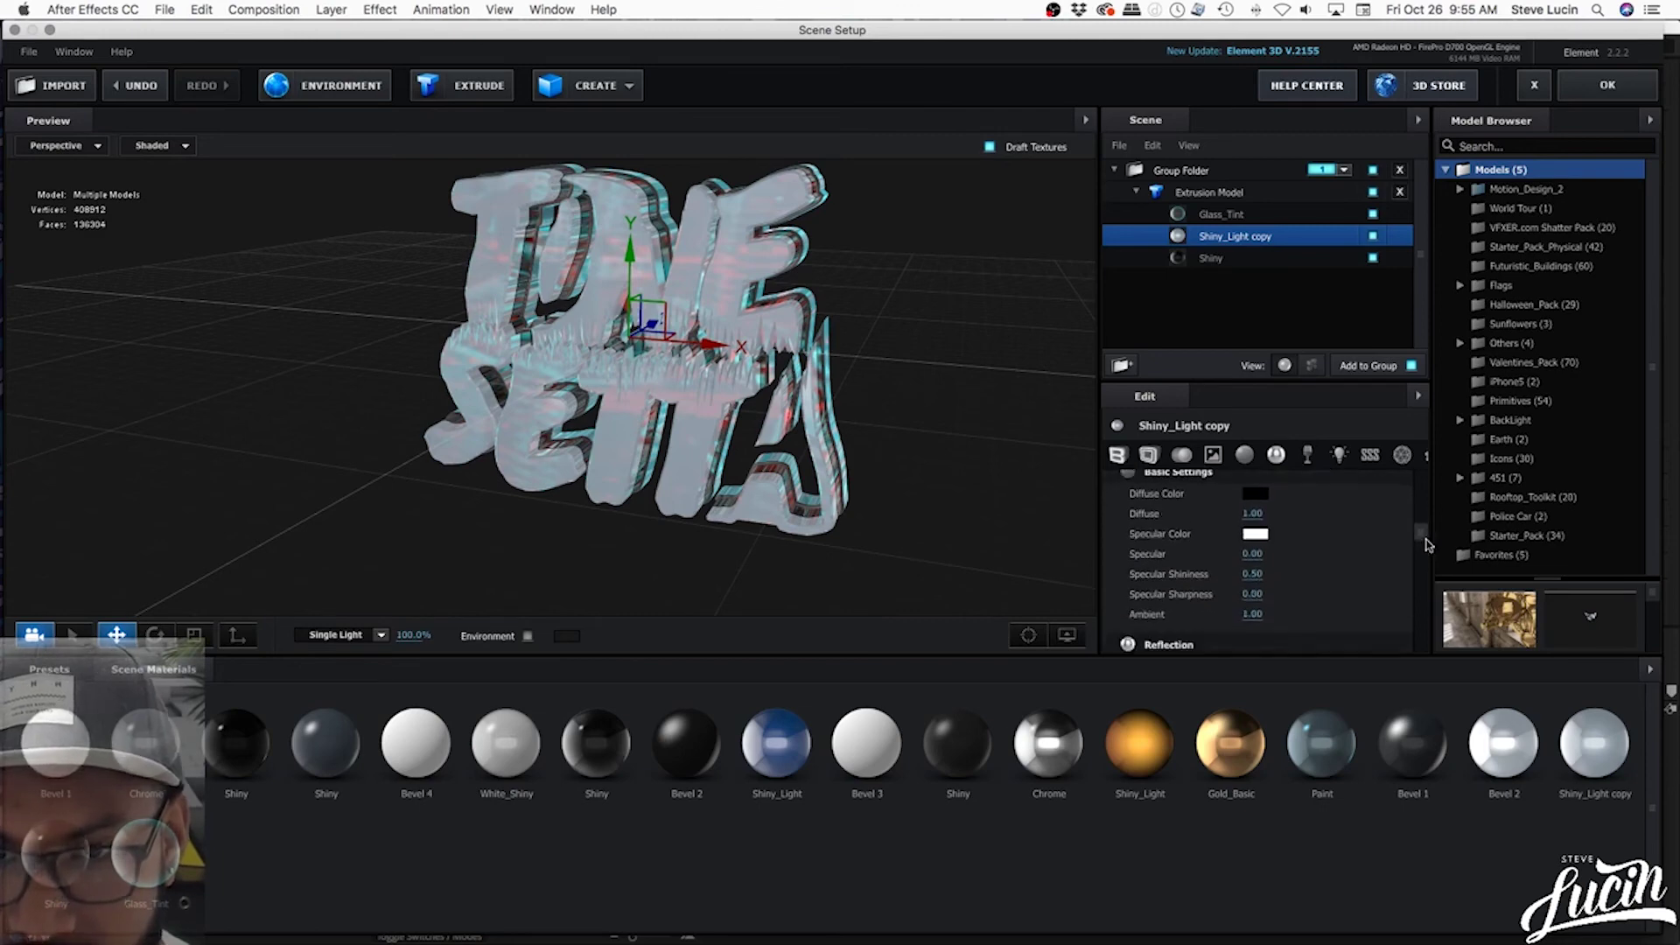
scroll(1425, 554, down, 2)
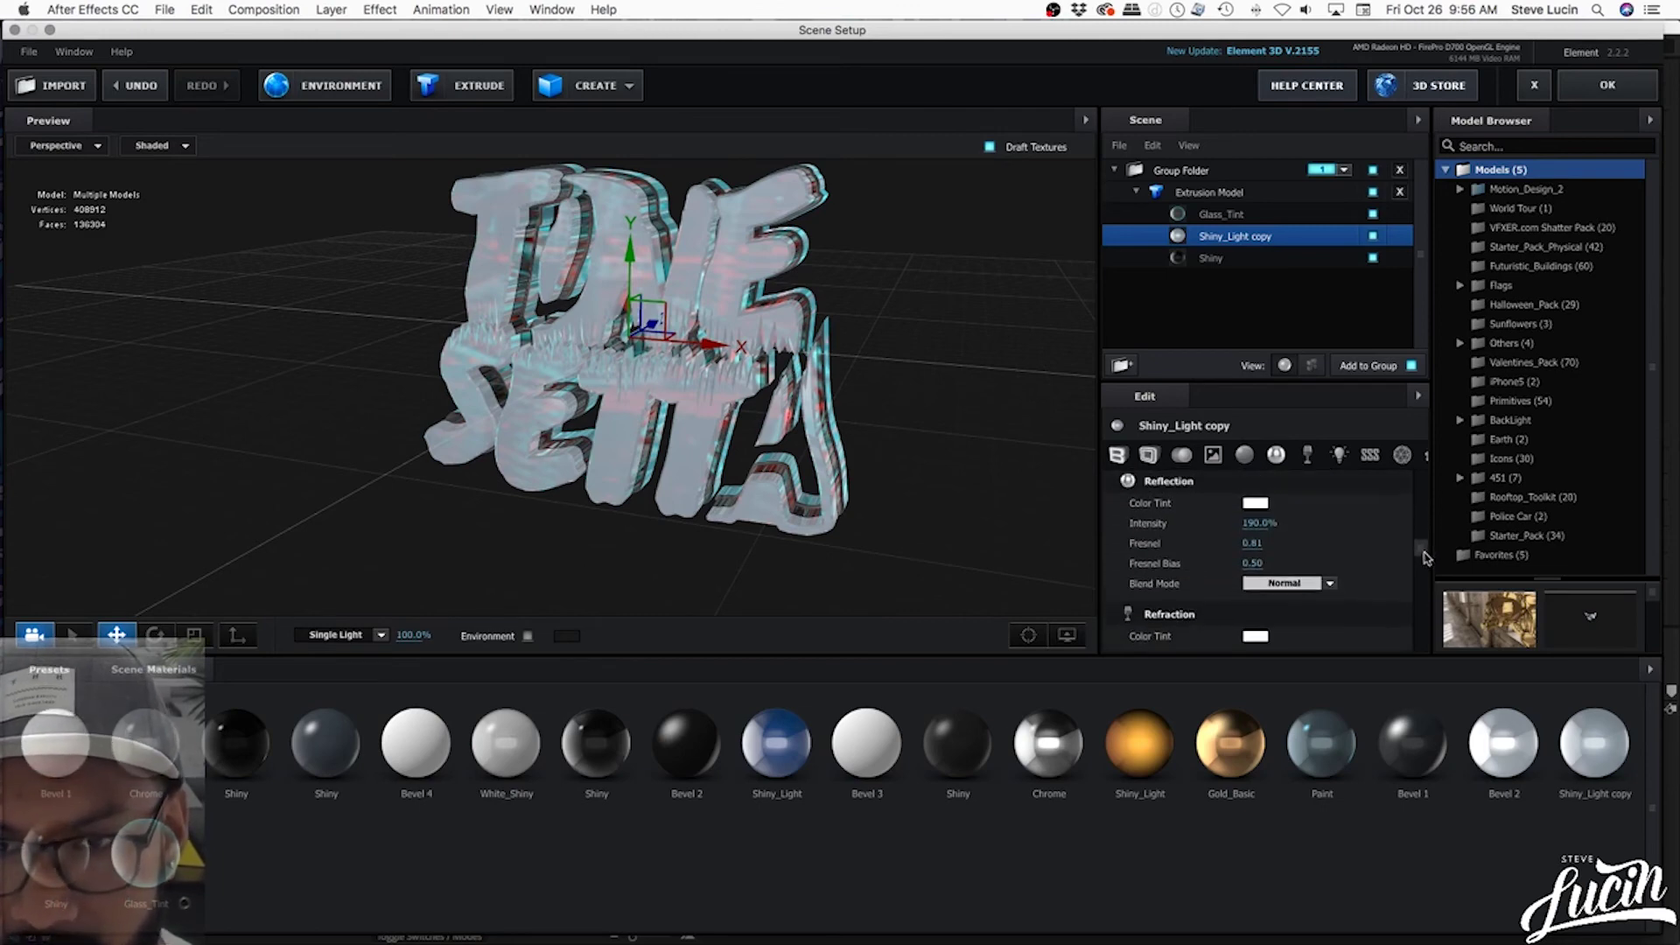
scroll(1425, 554, down, 1)
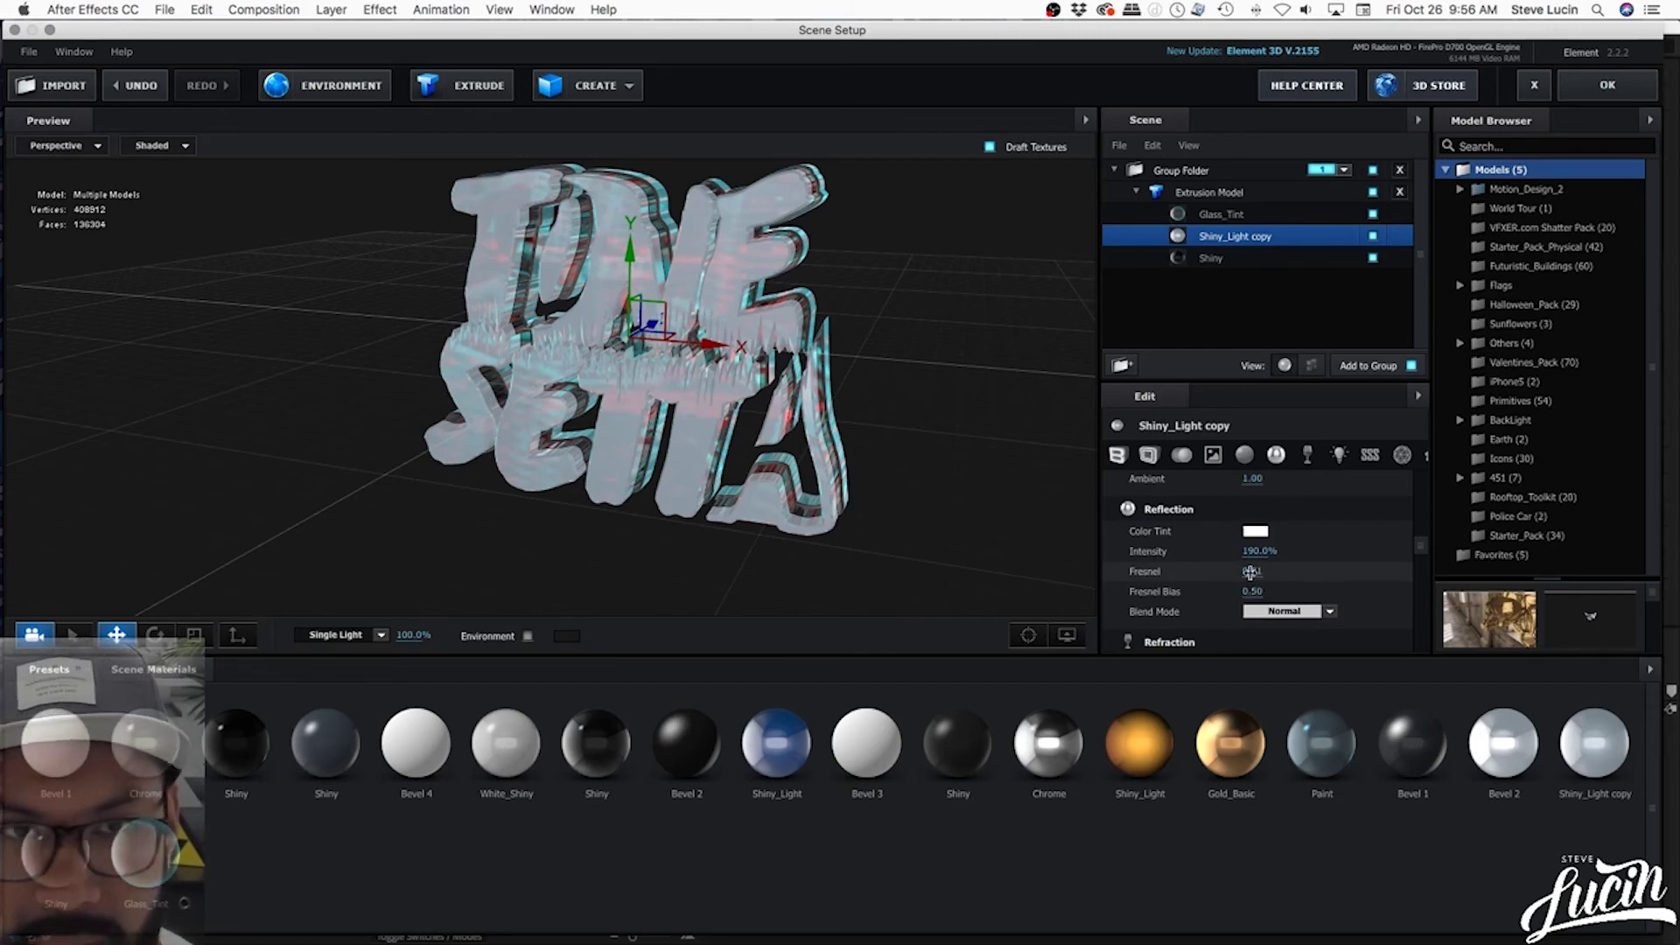
drag(1251, 572, 1332, 577)
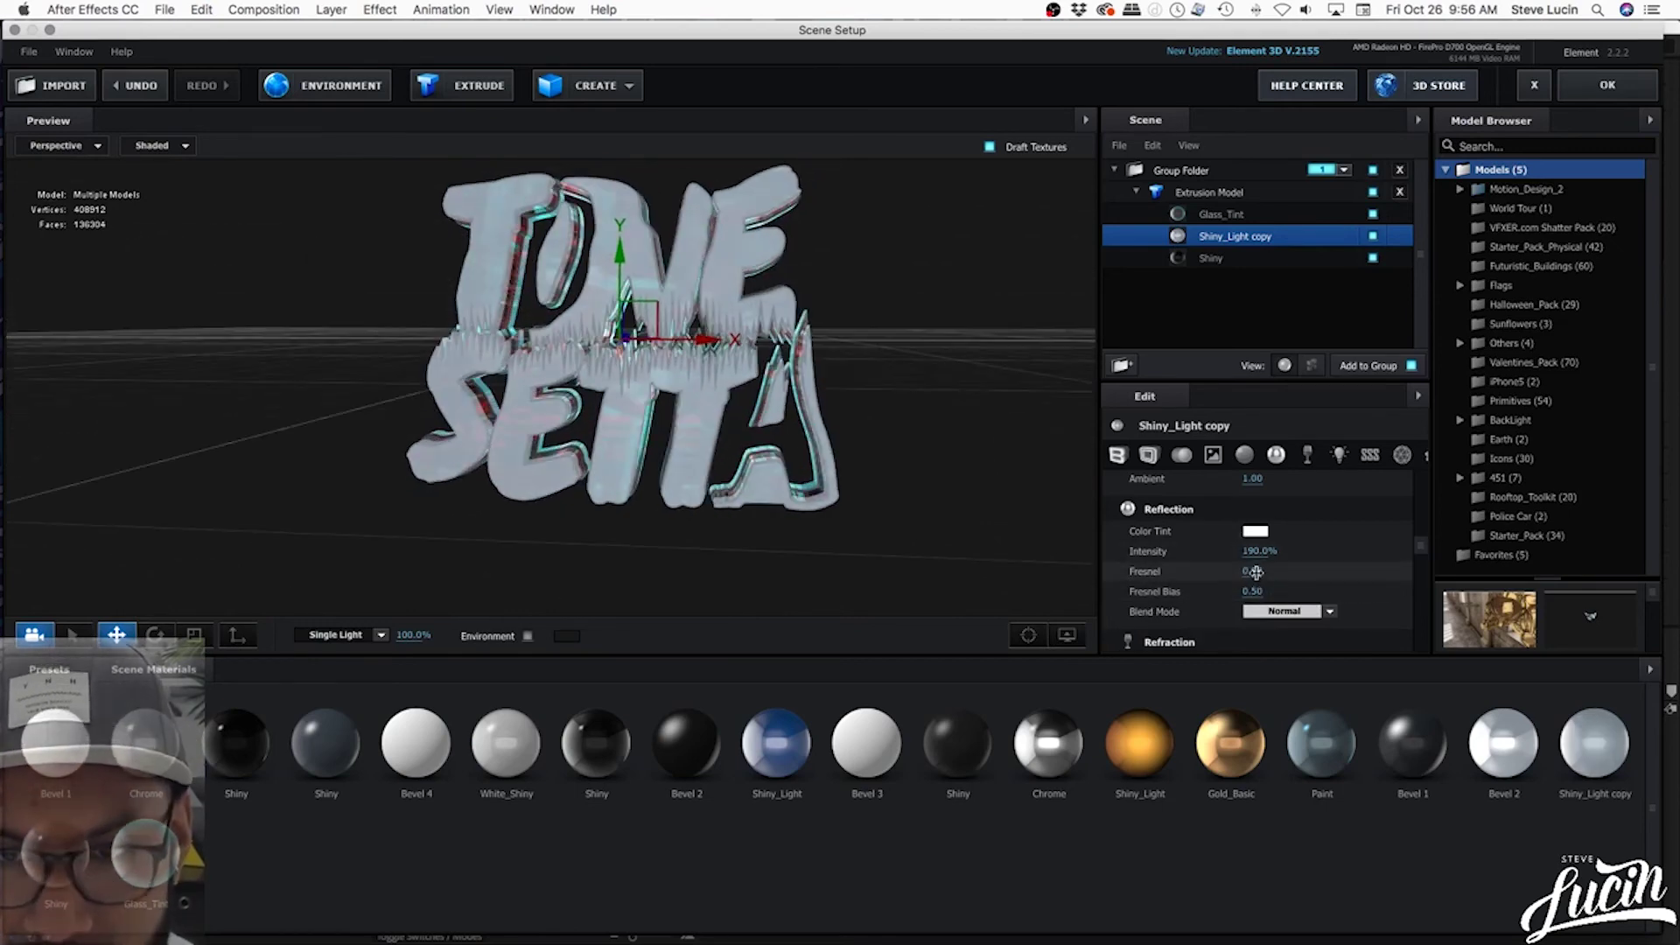
click(1607, 84)
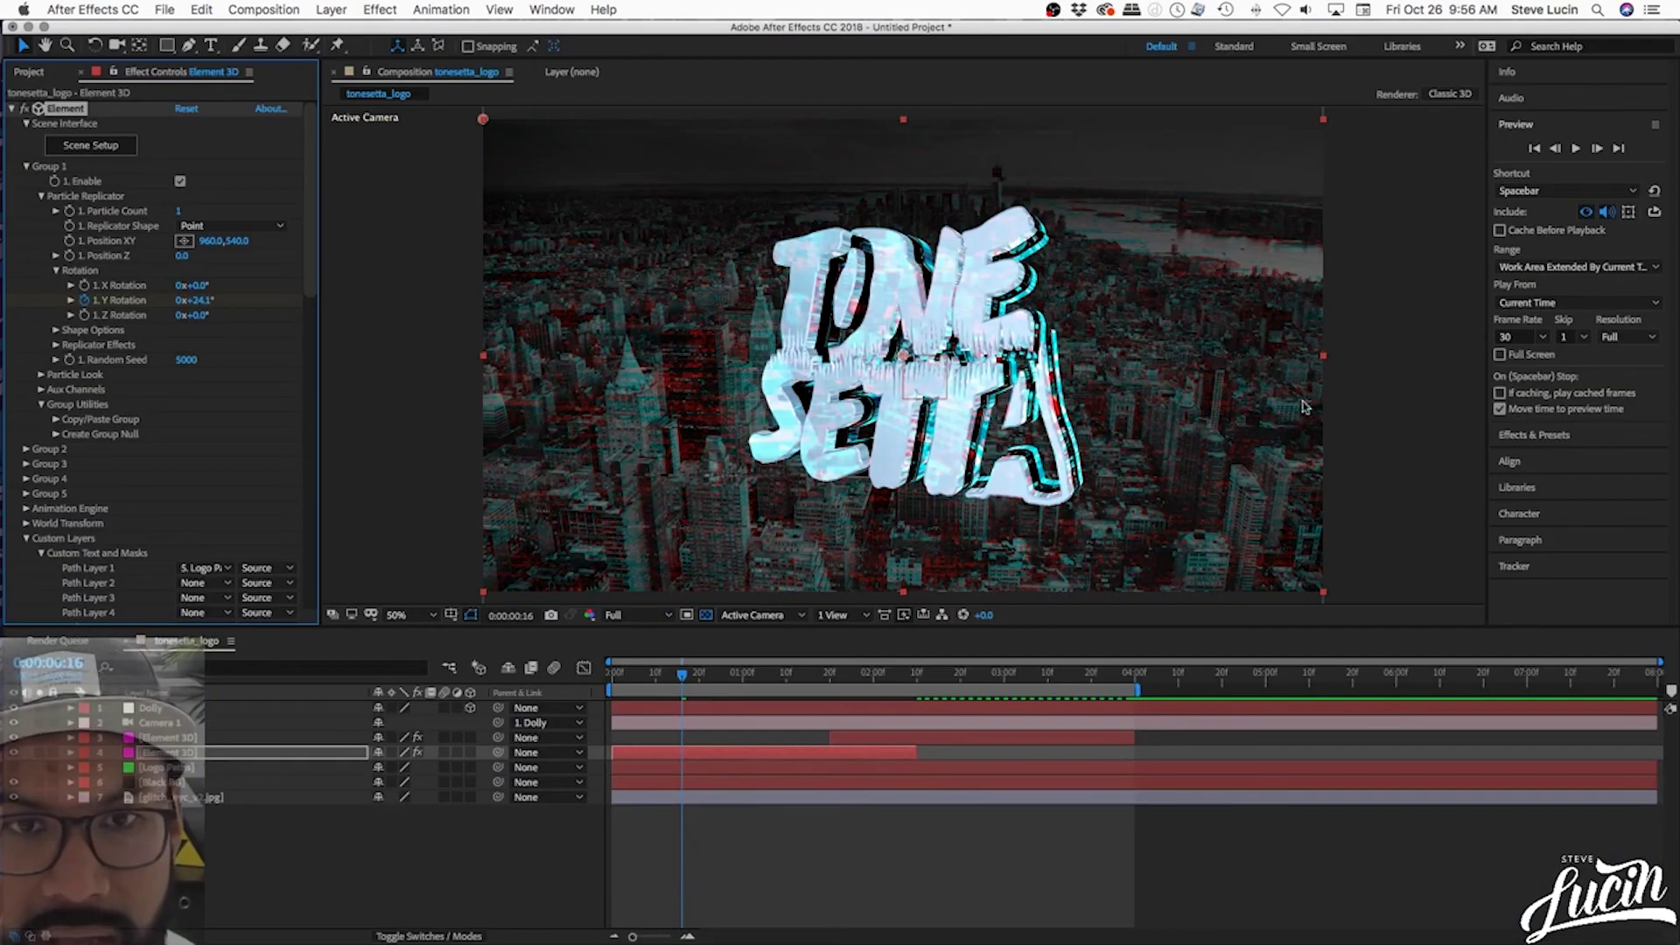
- Set the Shiny_Light copy Fresnel to exactly 0.93 in Scene Setup and confirm with OK
click(114, 151)
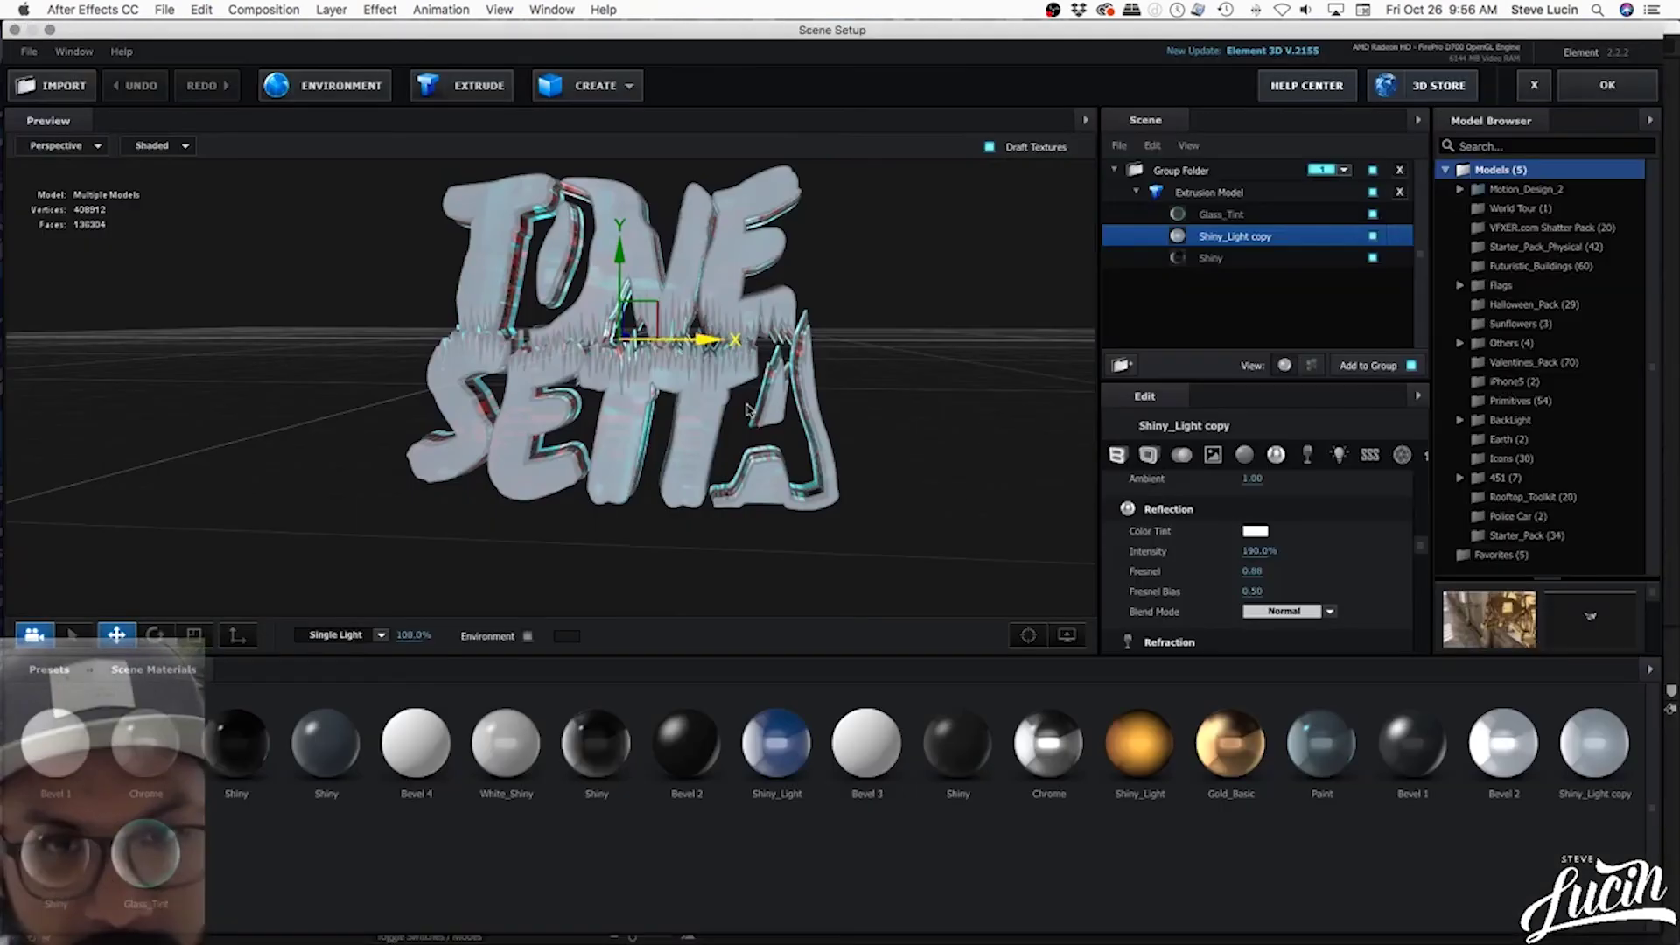
click(1252, 571)
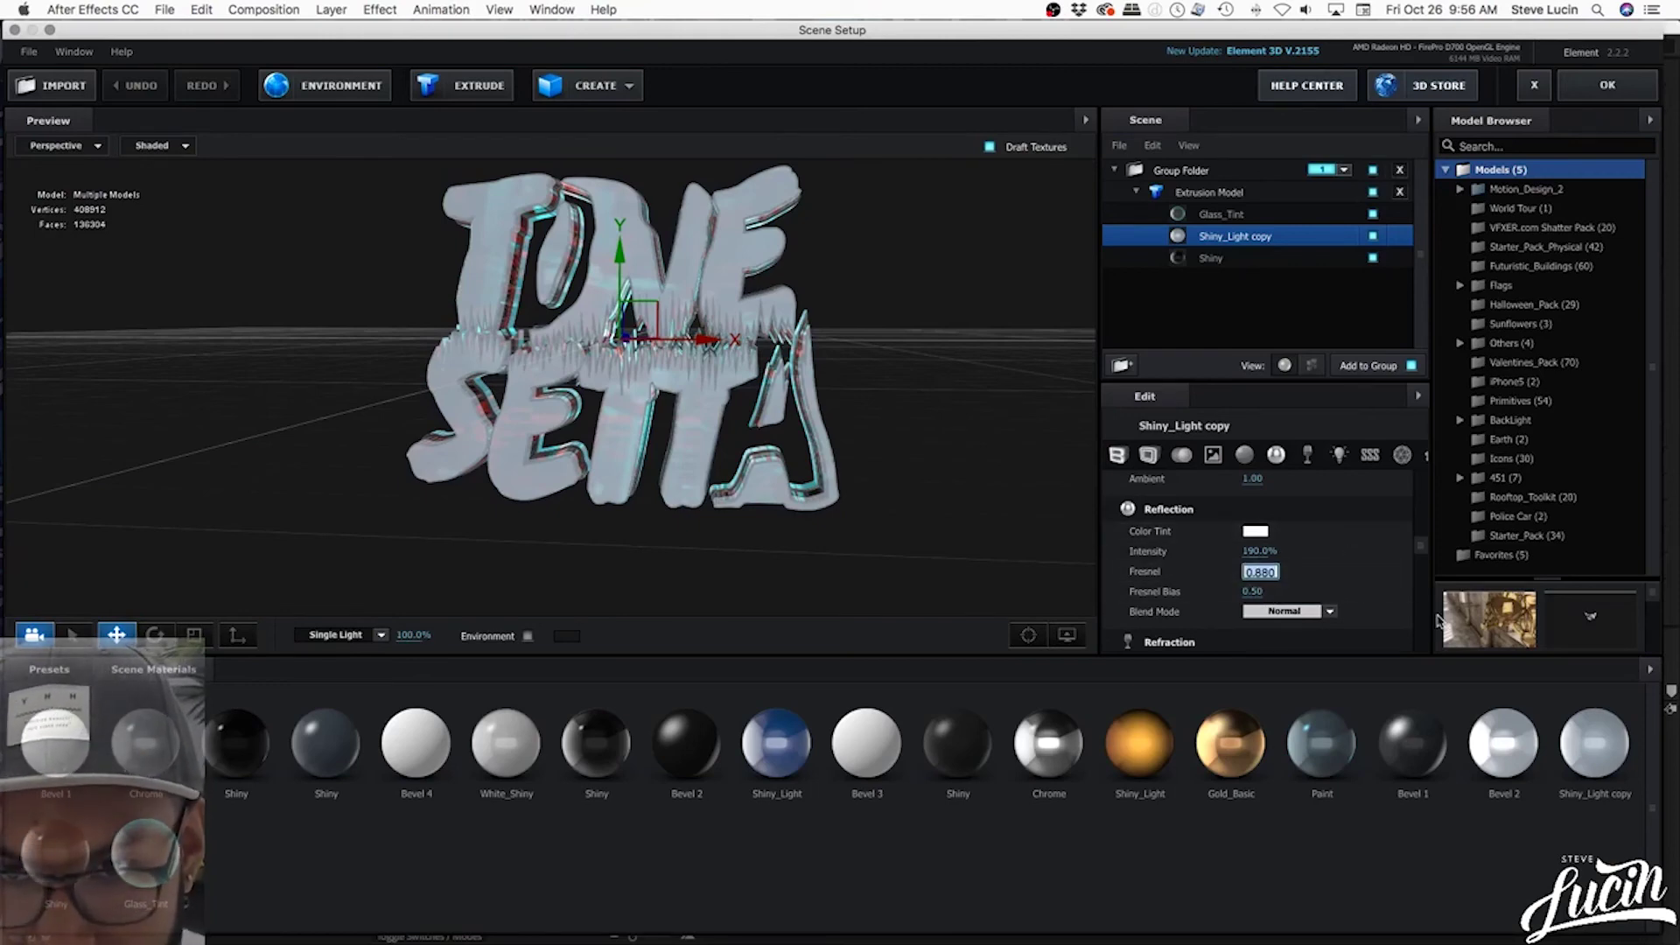
text(0)
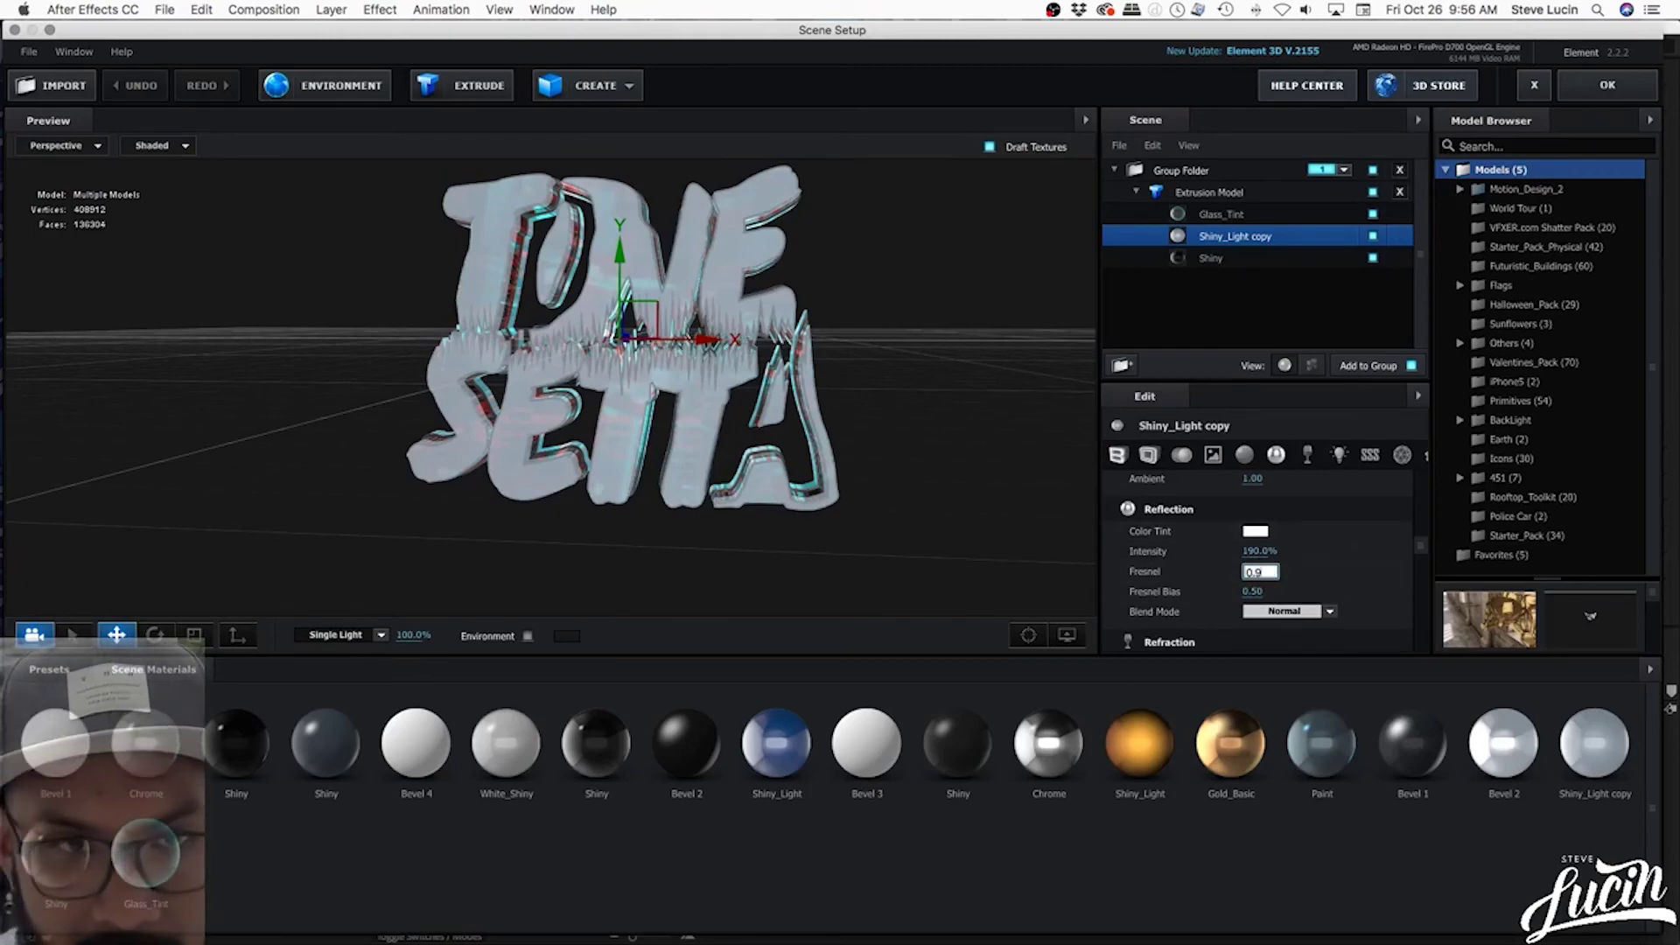
text(.9)
key(Return)
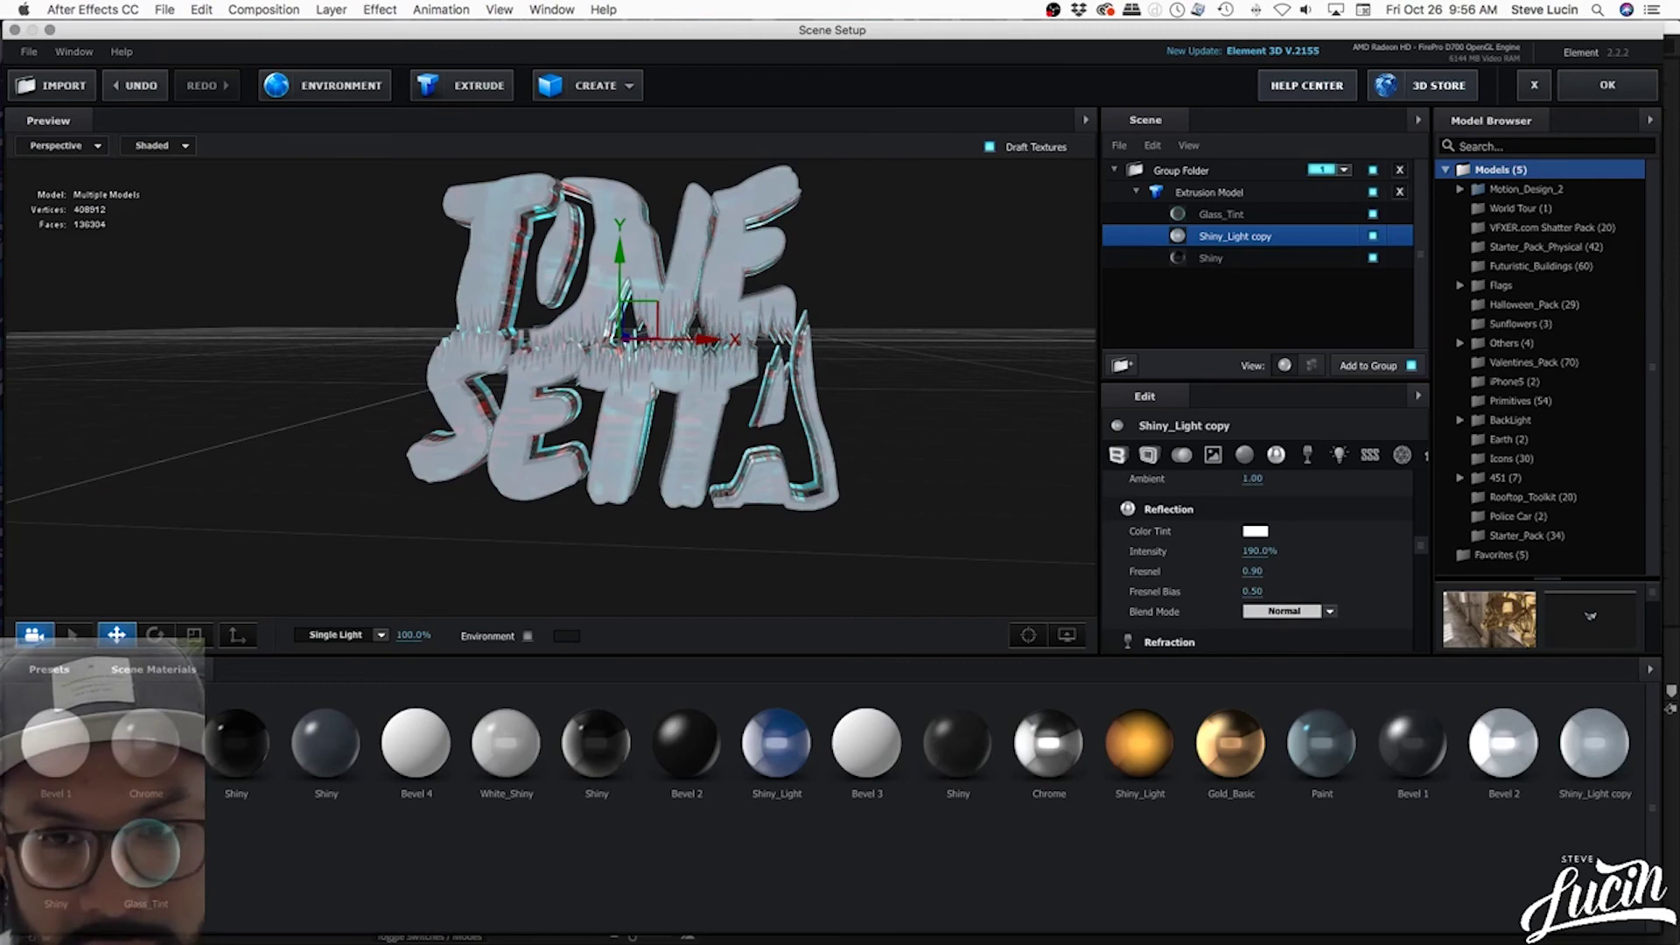
click(1252, 571)
text(0.9)
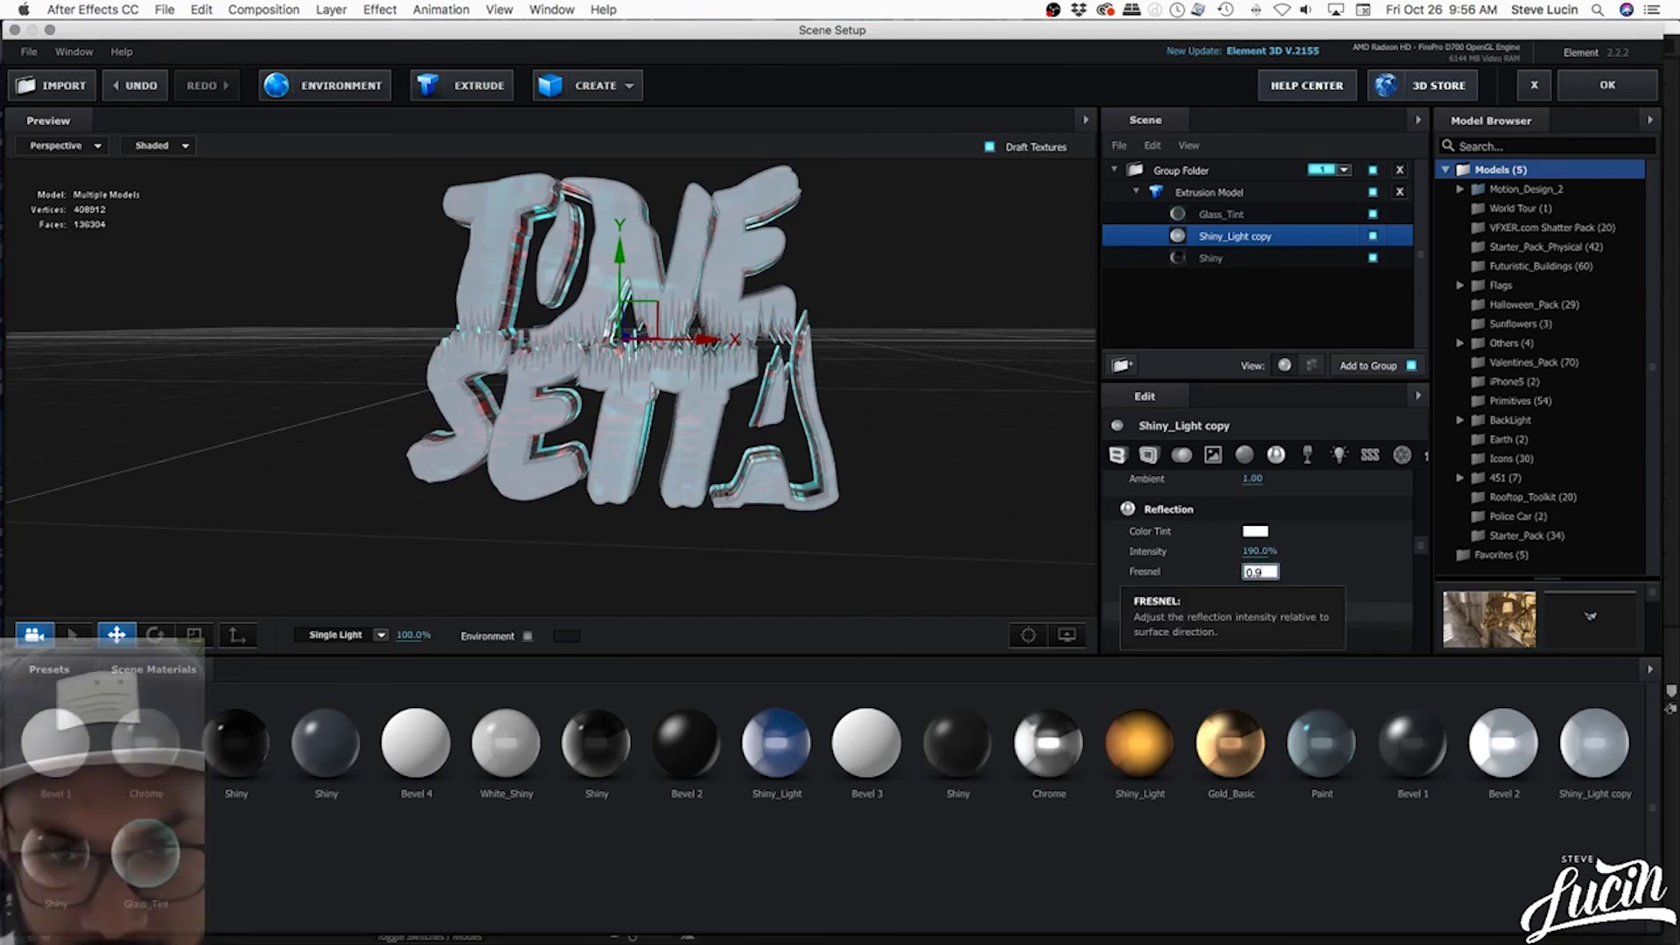
text(3)
key(Return)
click(1607, 85)
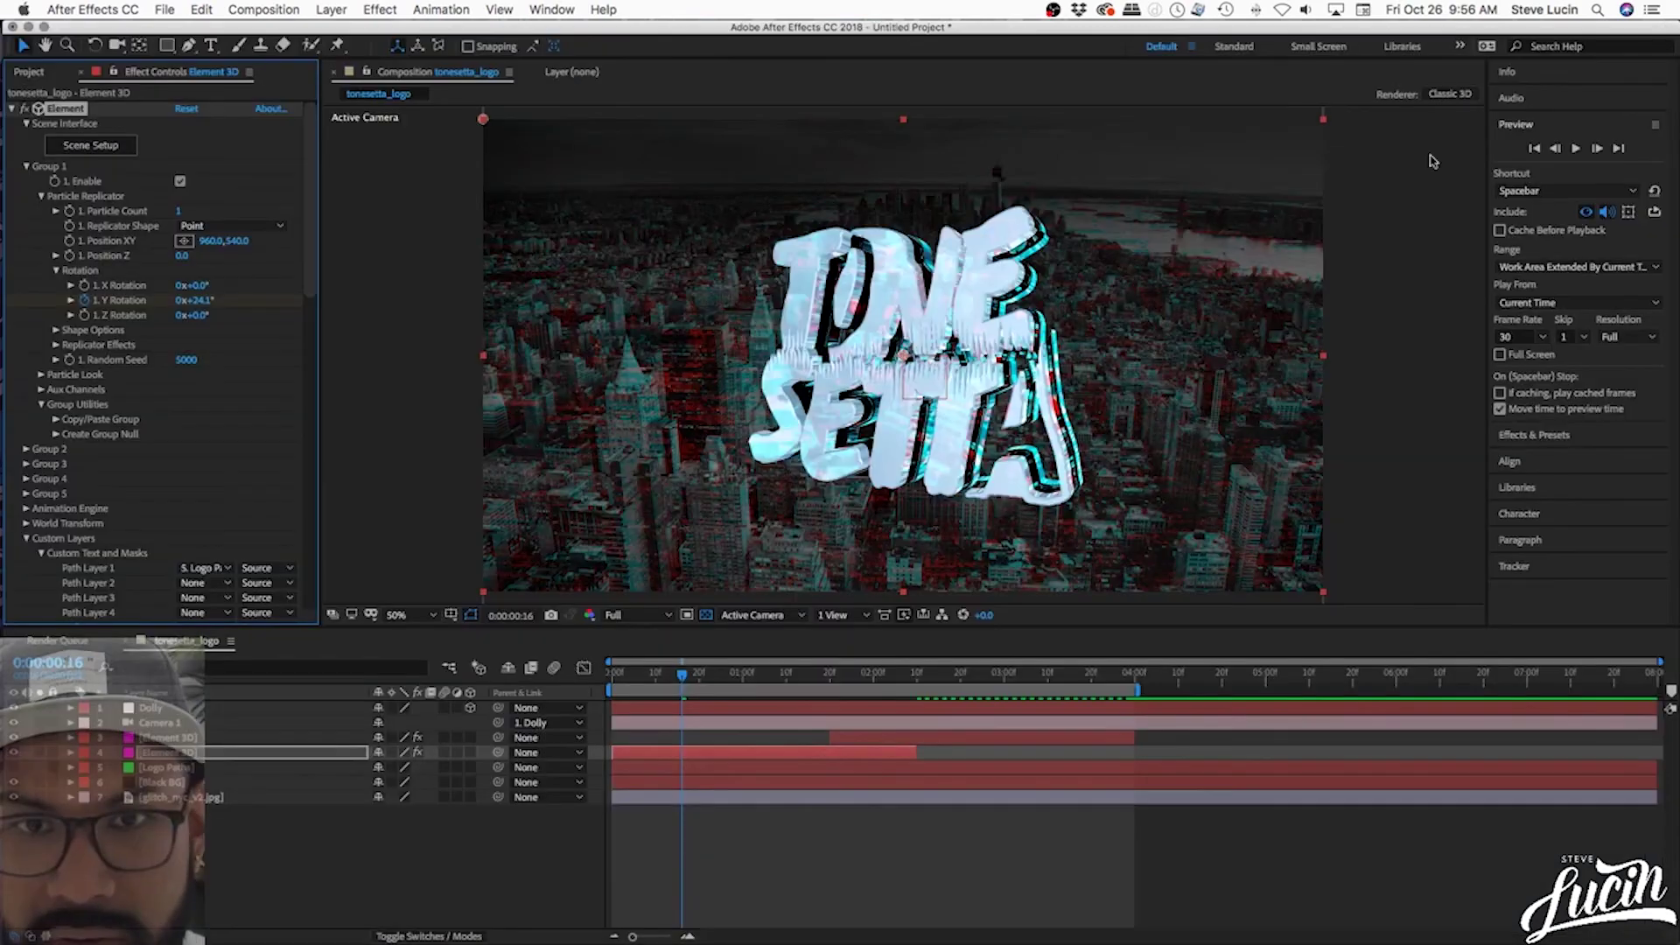
- Play the logo animation from the first frame to review the rotation
click(682, 674)
drag(682, 674, 612, 674)
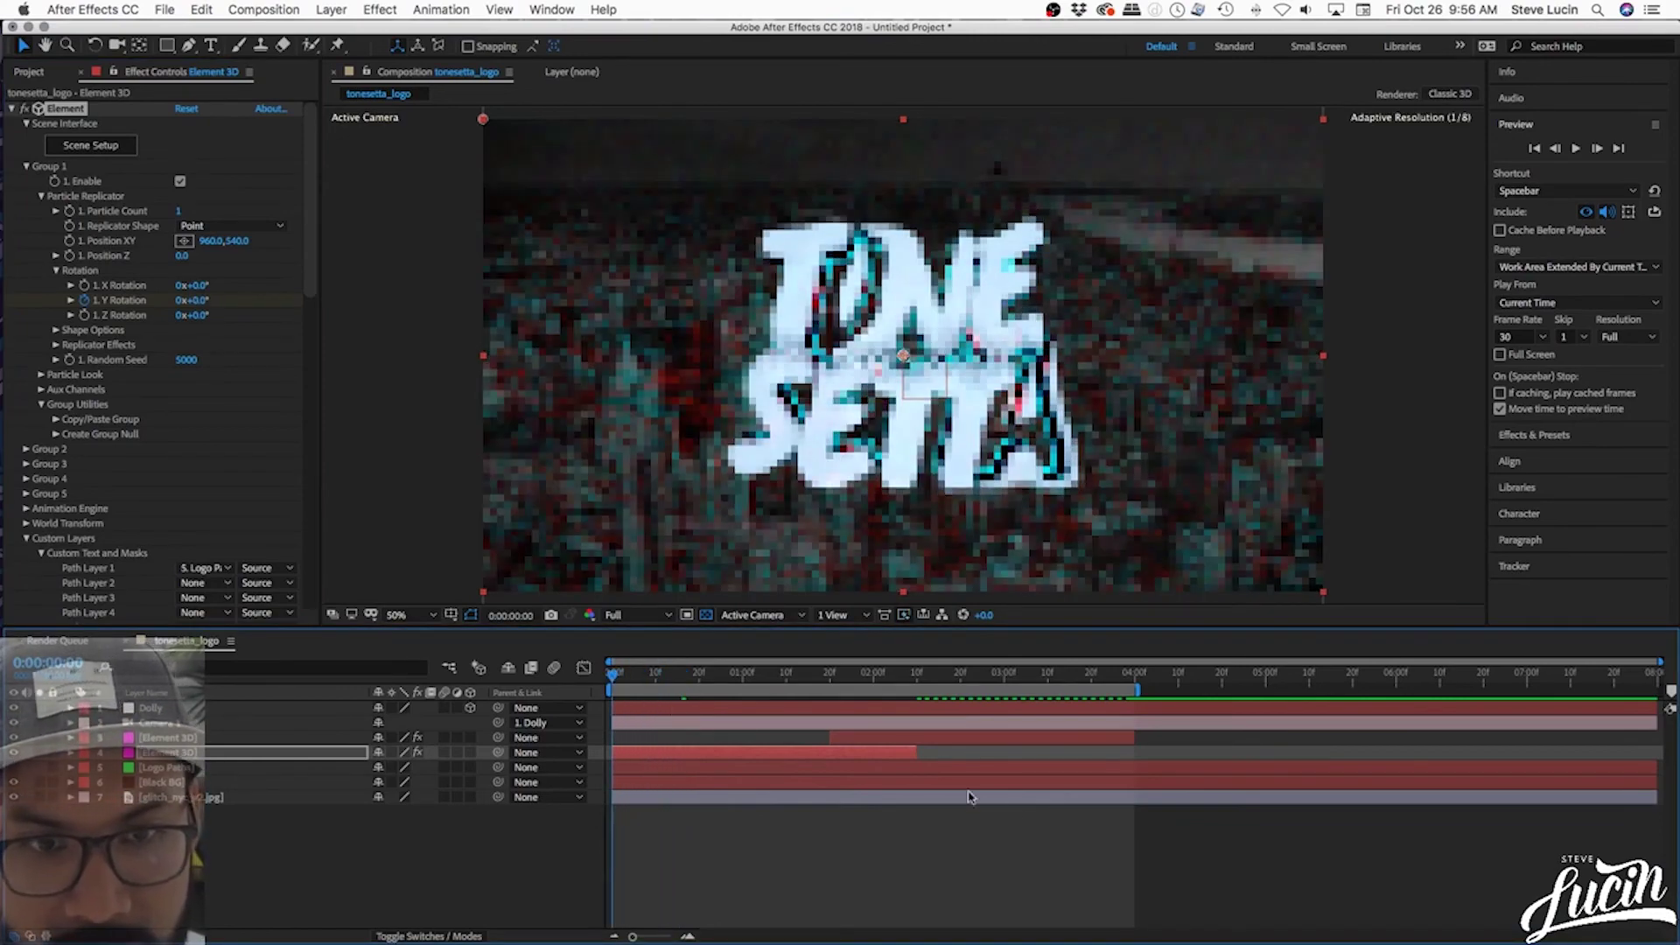
key(space)
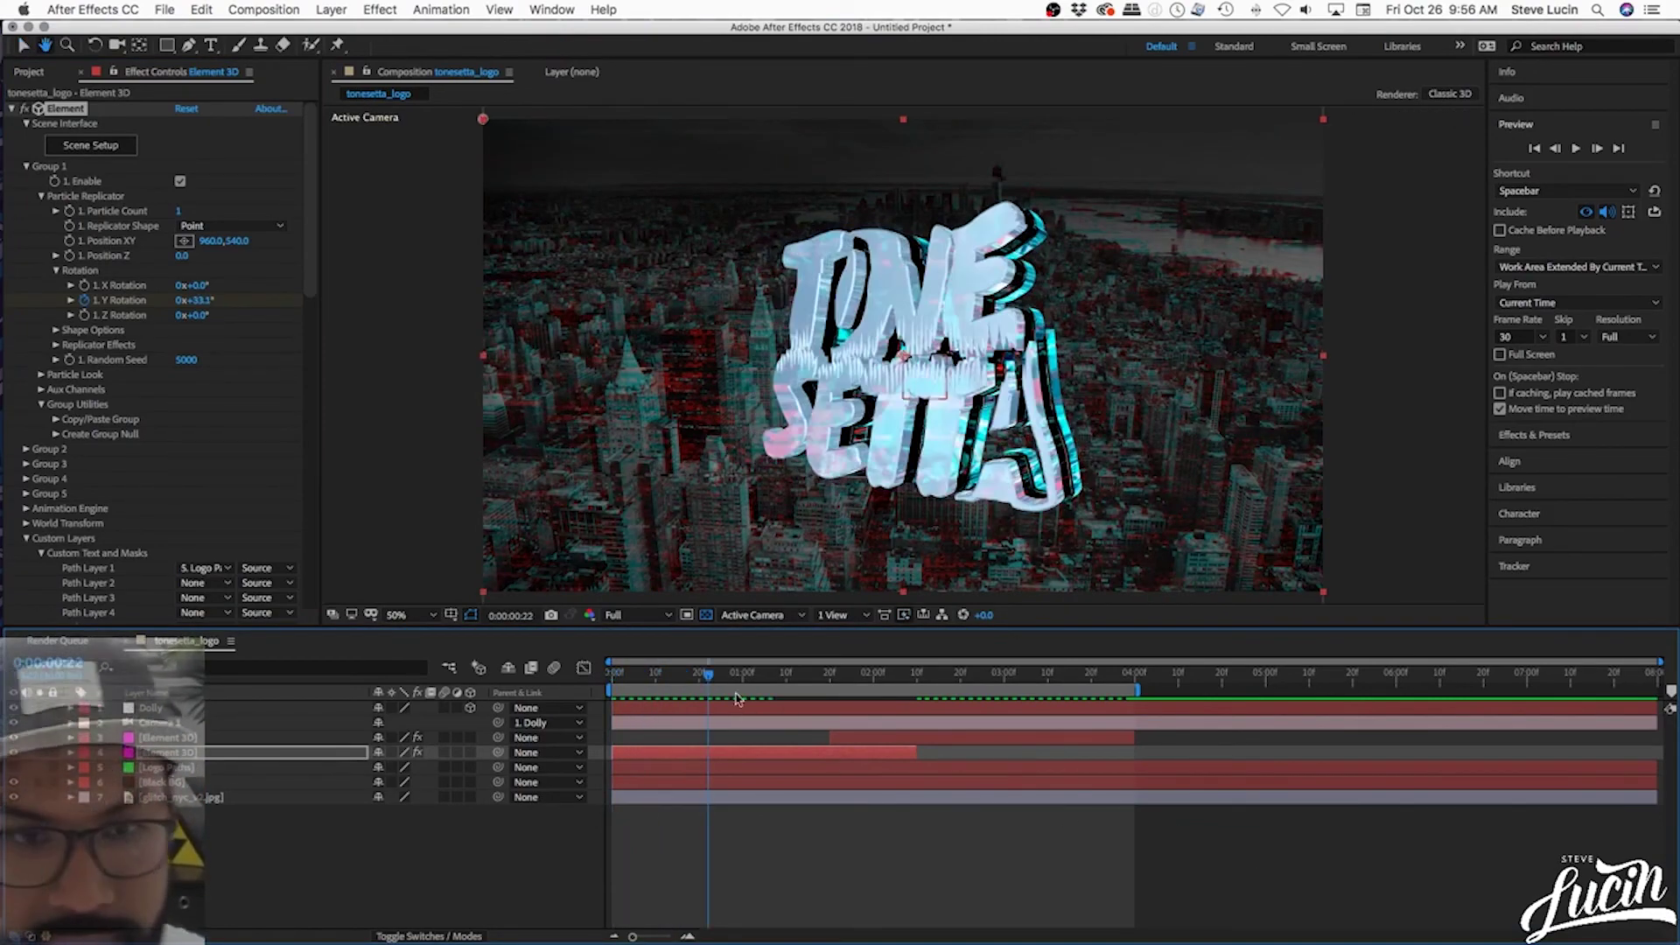
click(745, 676)
drag(745, 684, 977, 687)
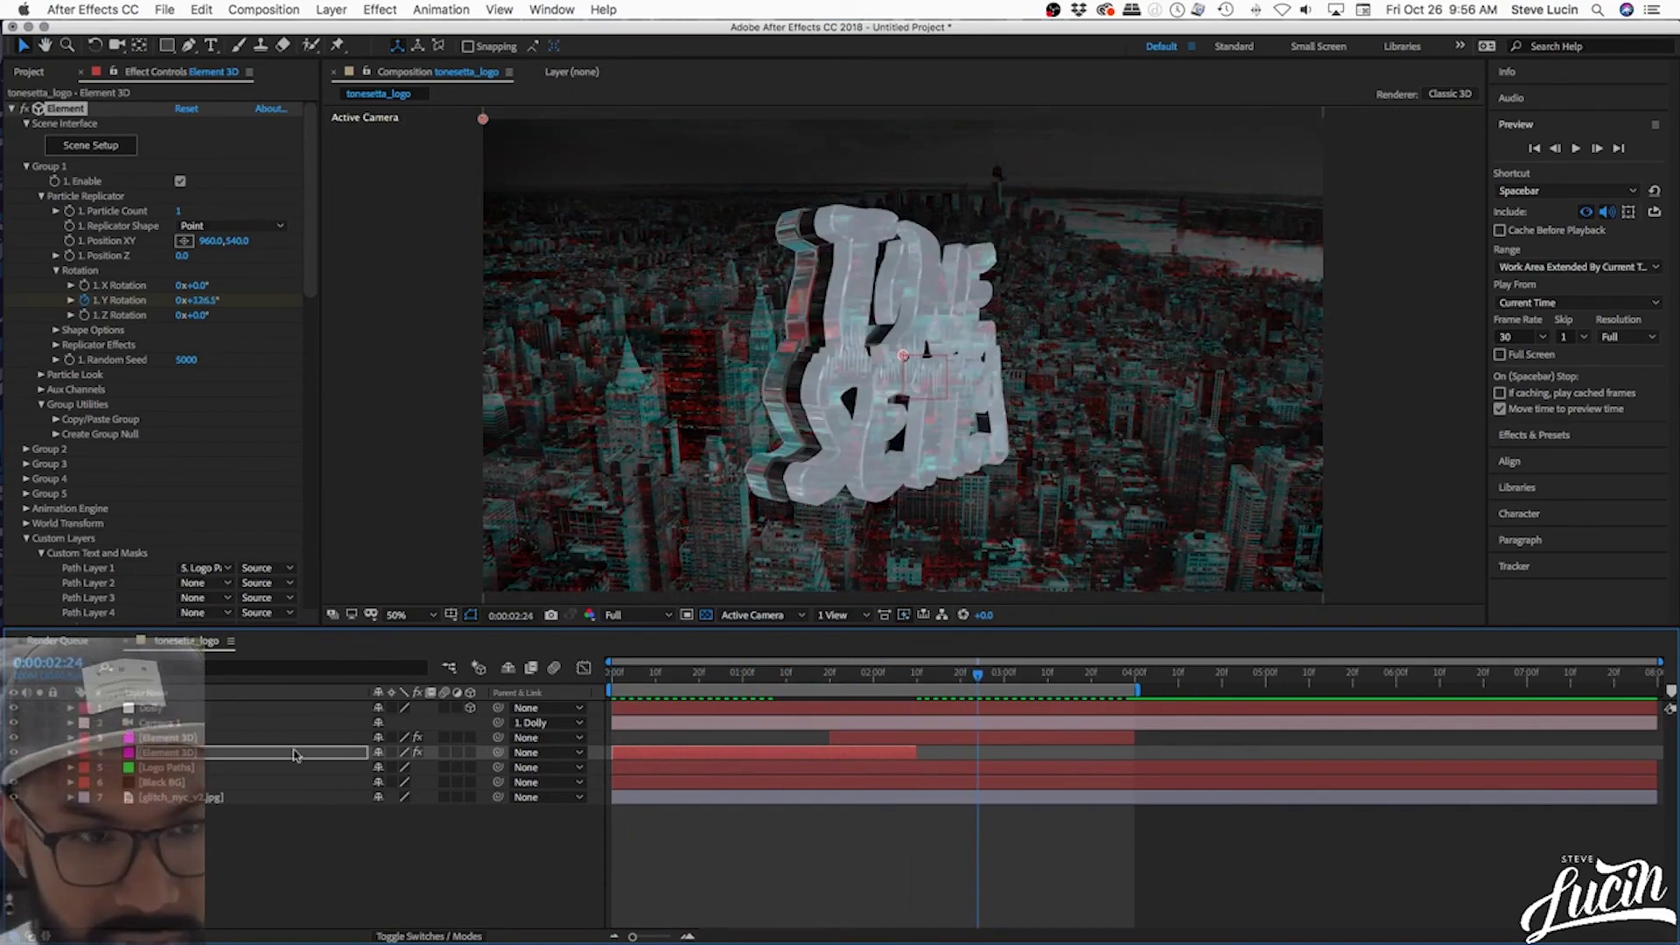
- Collapse the first Element 3D layer's effects and select its Curves and Levels together
click(239, 759)
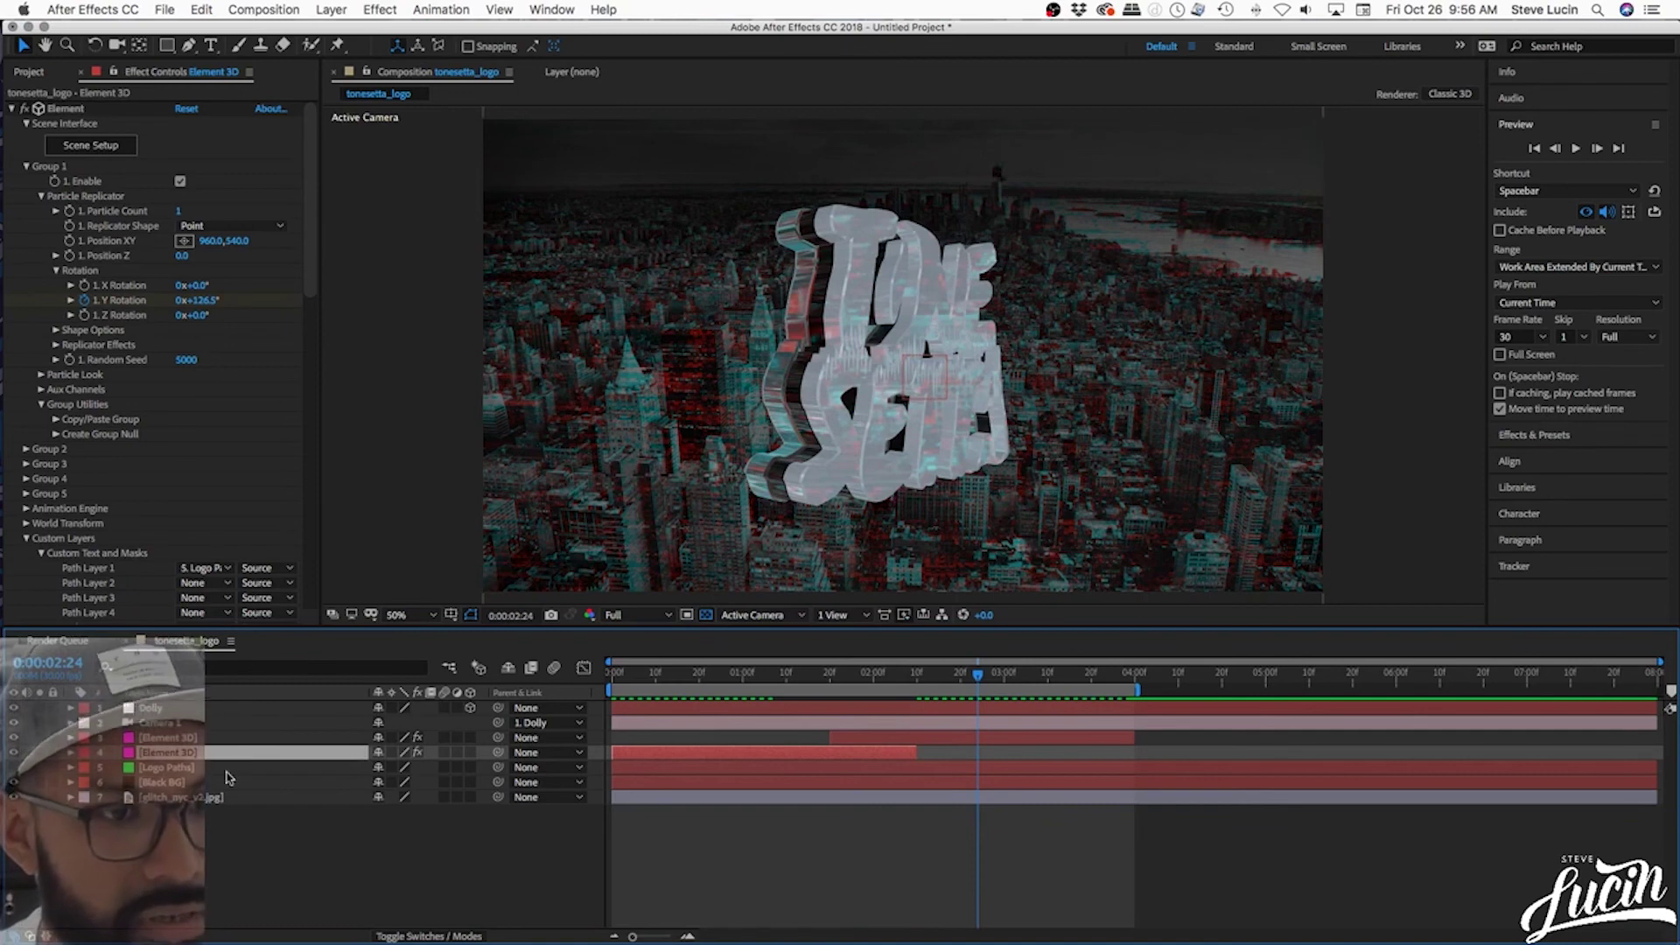
click(12, 108)
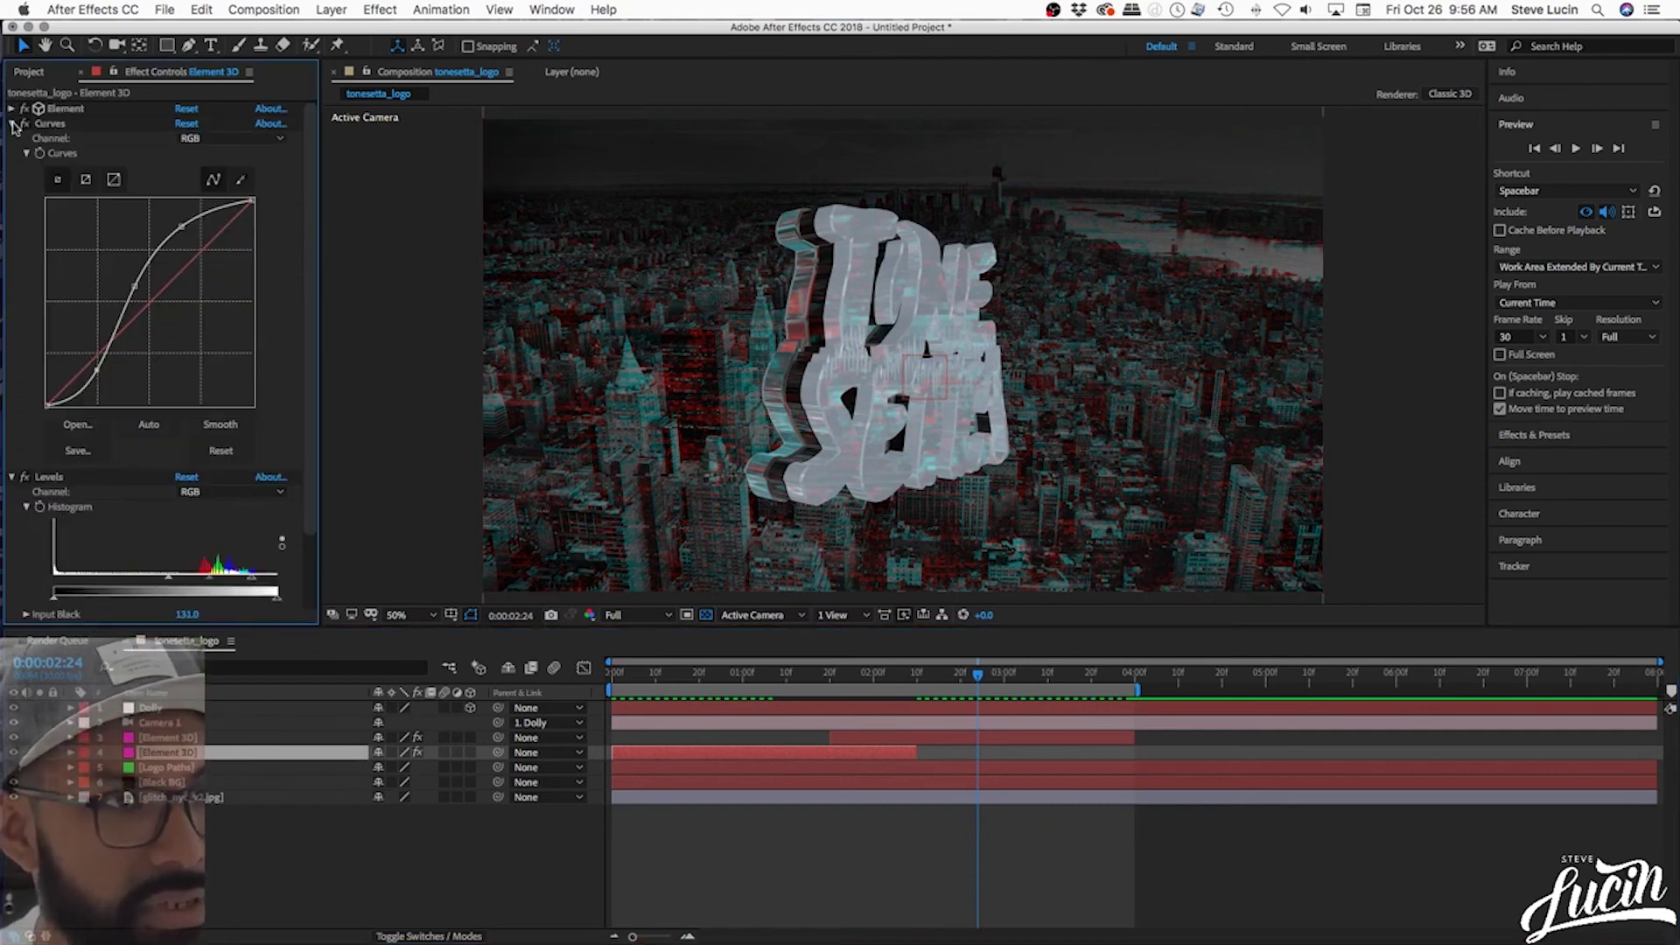
click(11, 124)
click(11, 139)
click(67, 127)
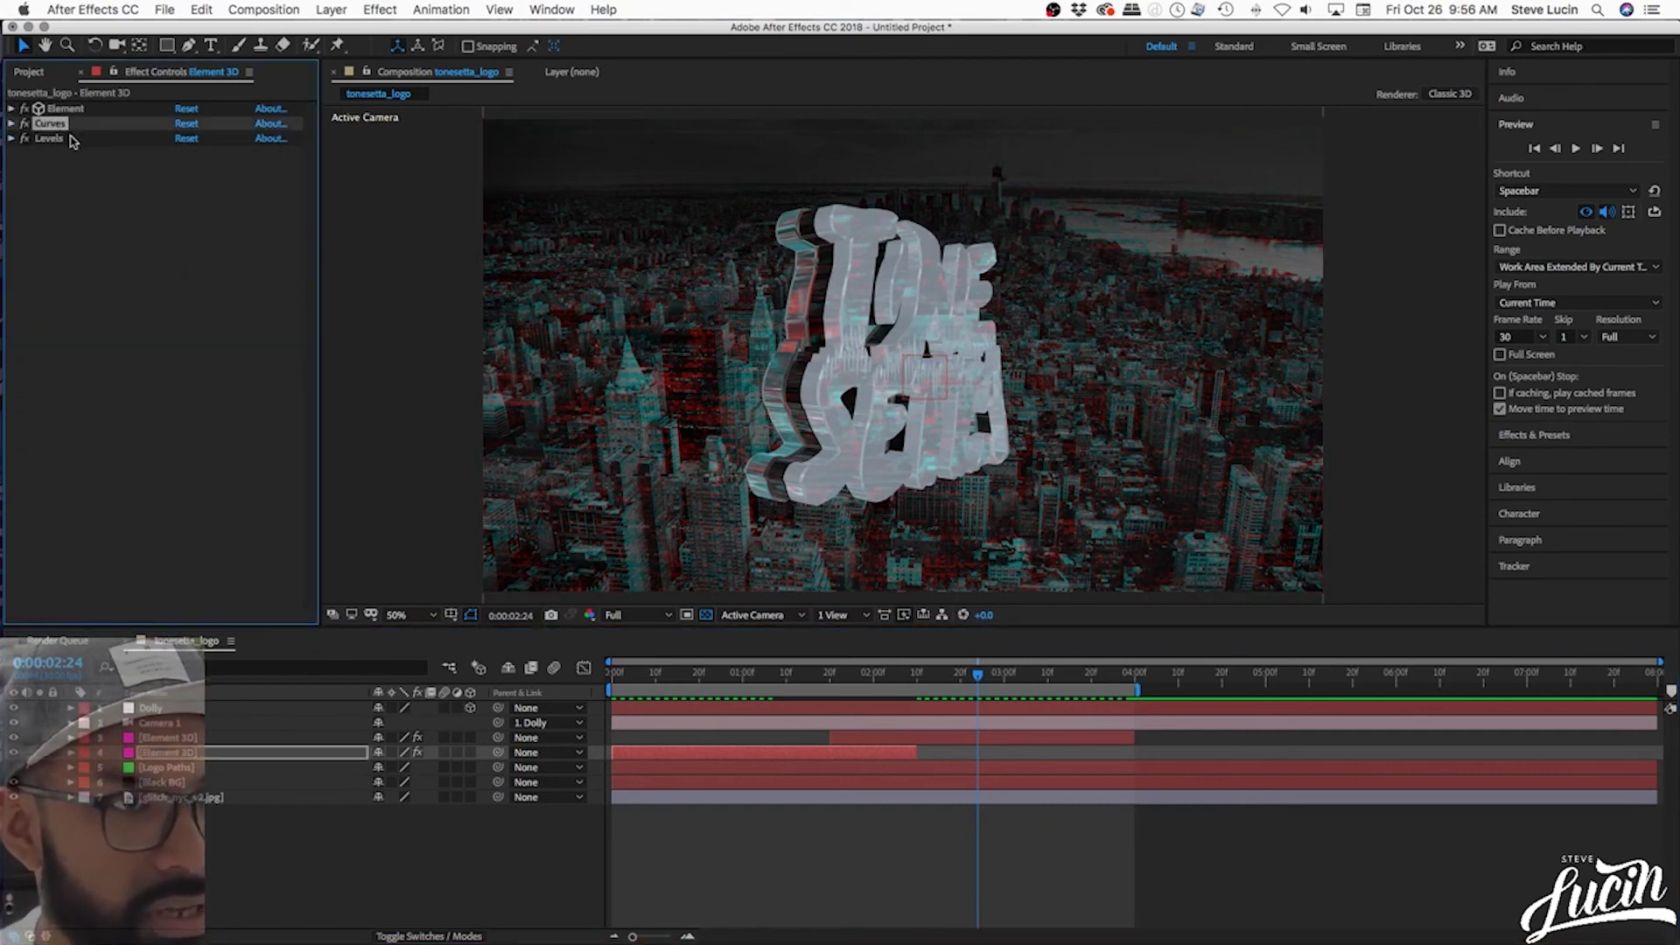
shift+click(55, 140)
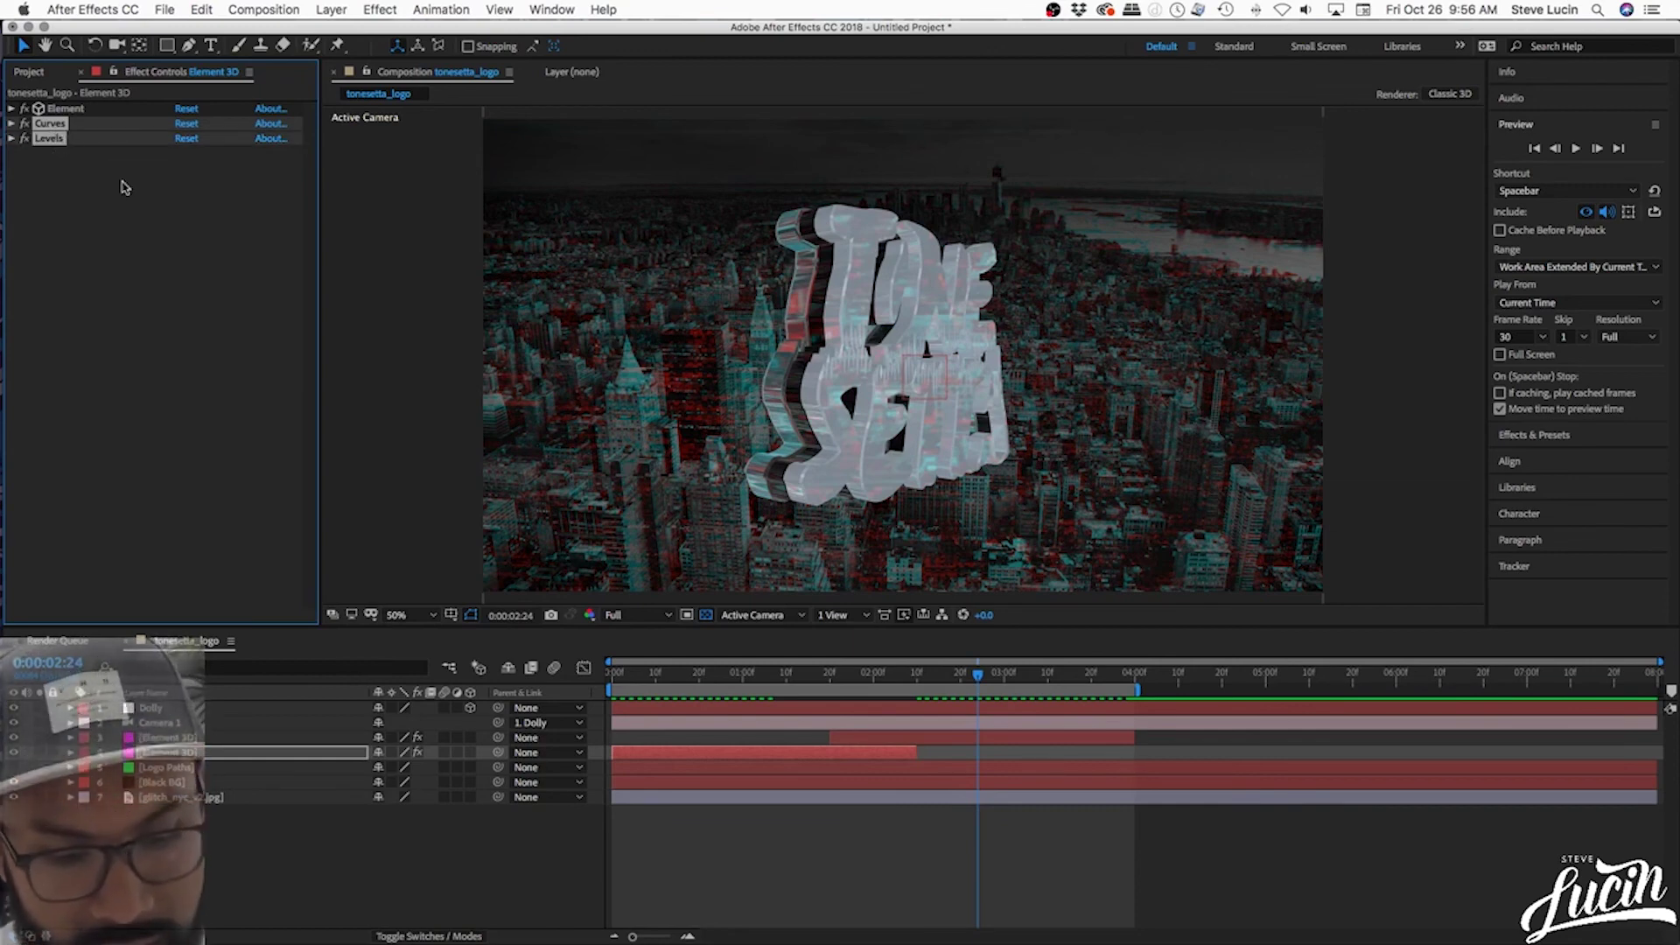
- Paste Curves and Levels onto the other Element 3D layer and rewind to the first frame
click(215, 738)
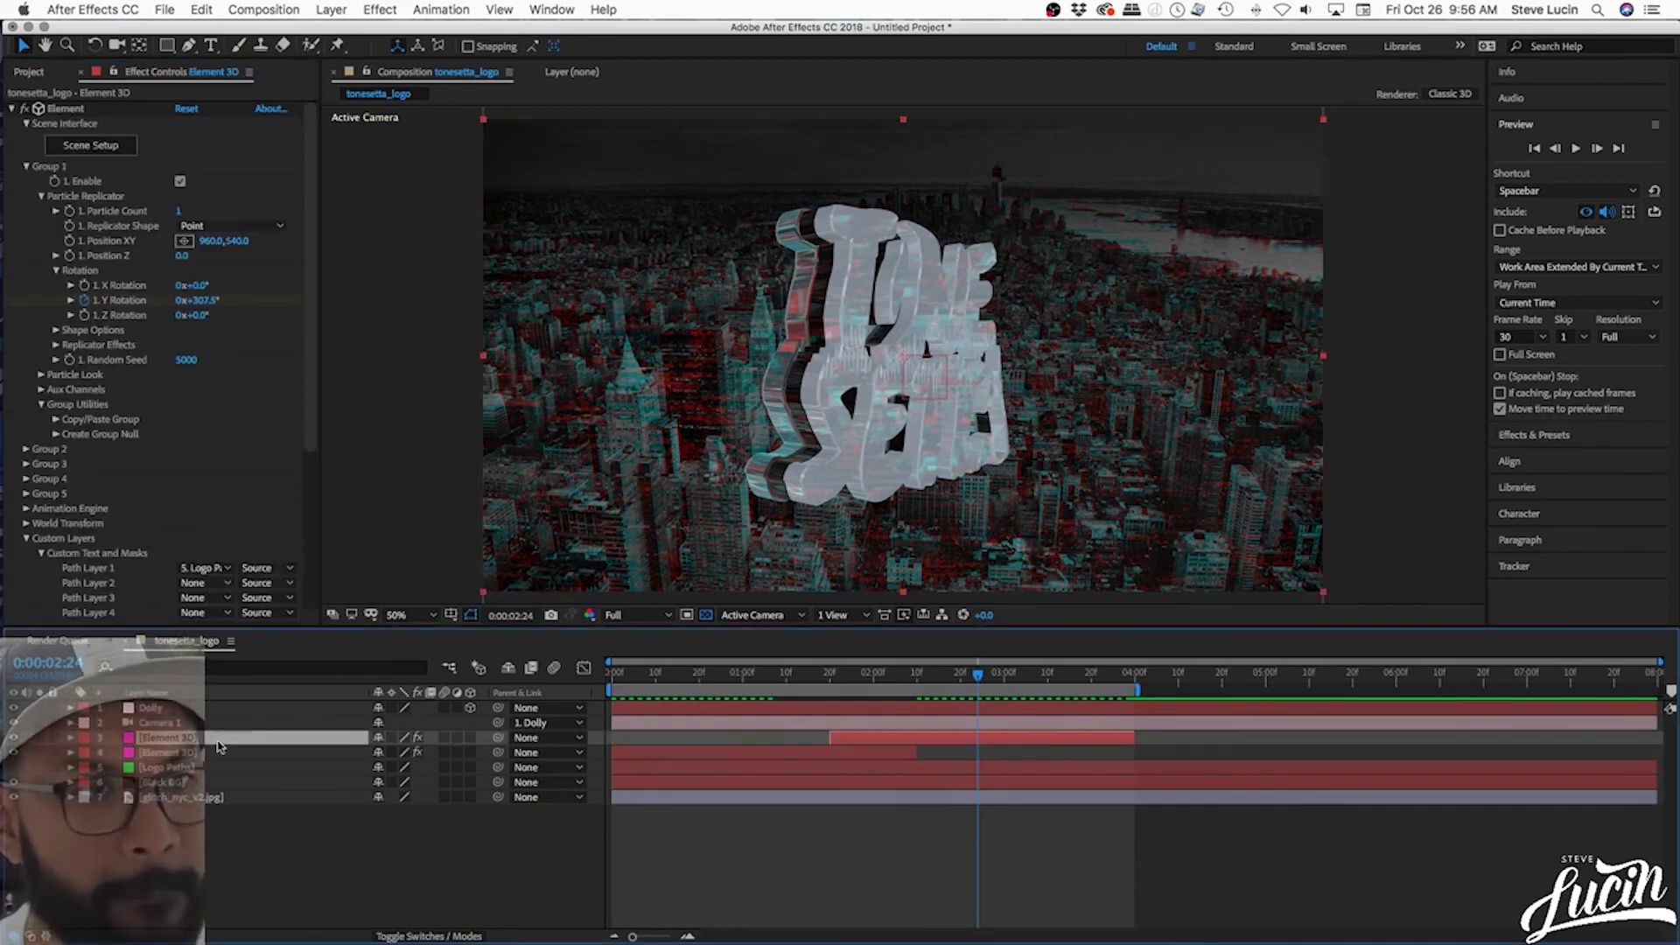
click(12, 108)
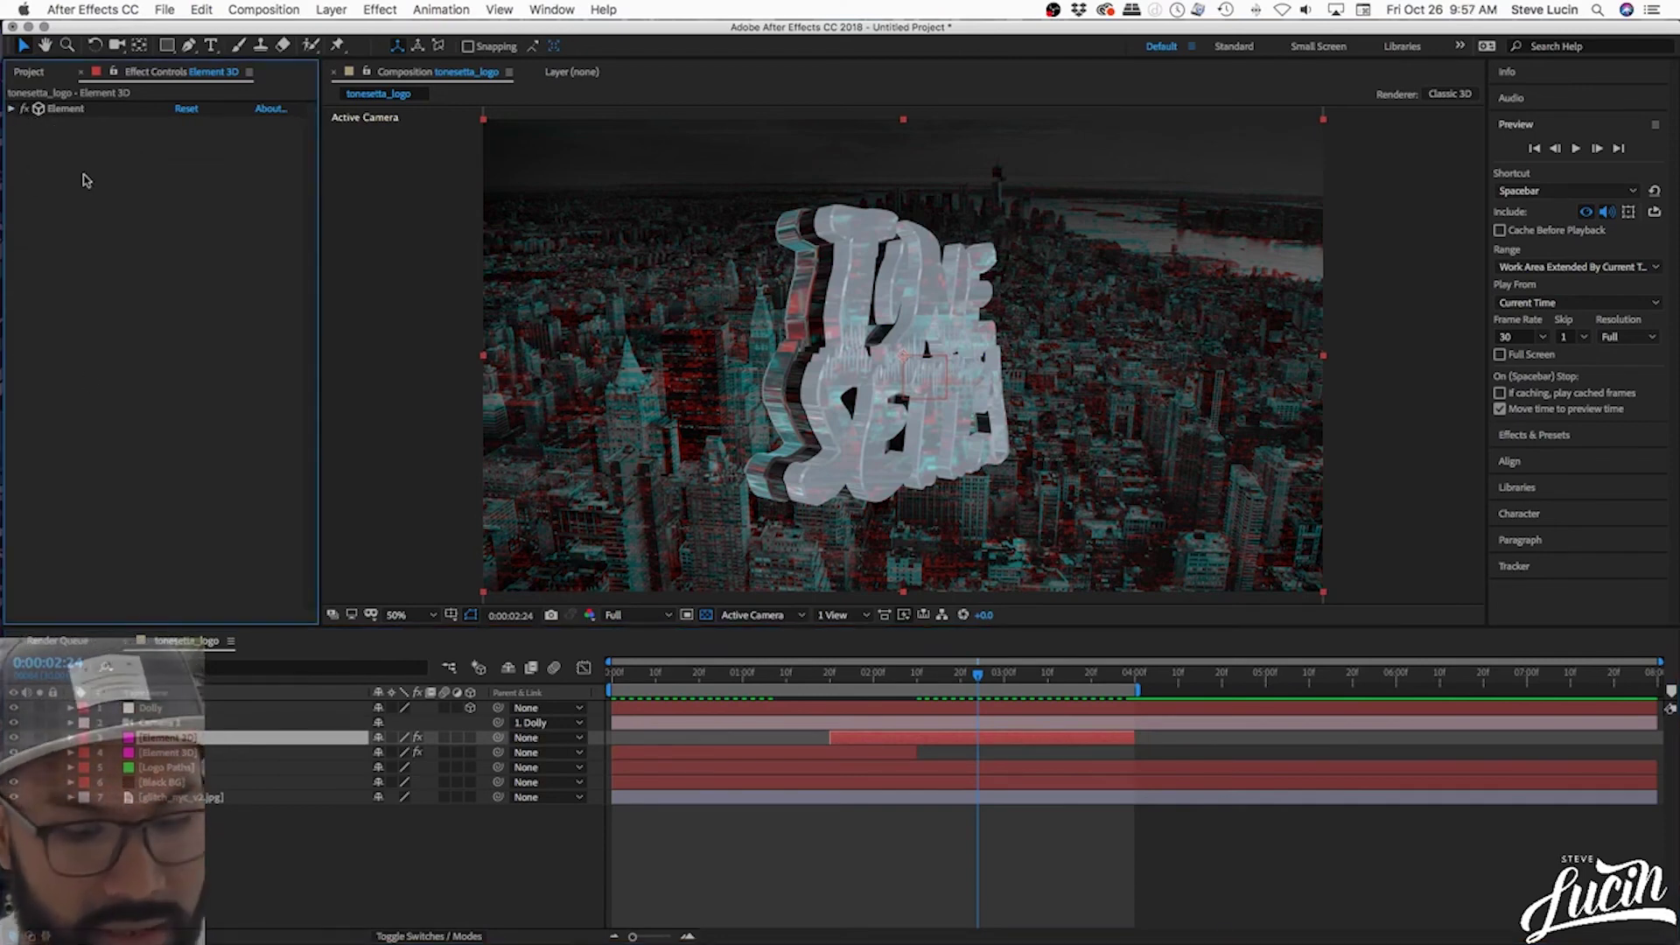
key(super+v)
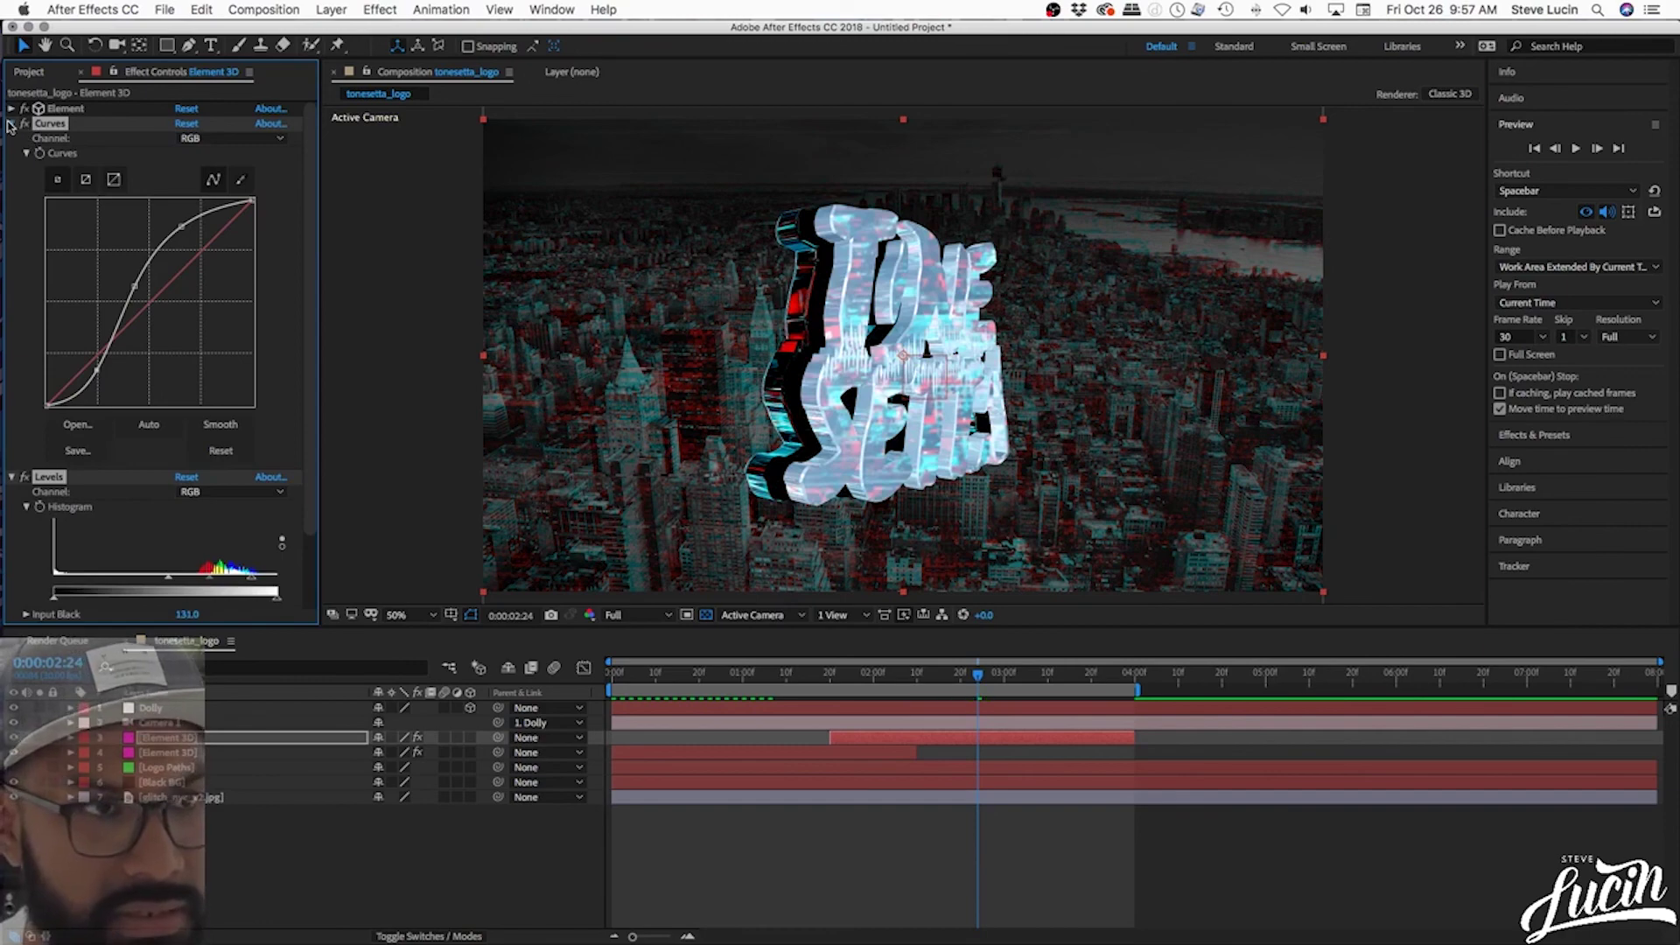
click(11, 123)
click(11, 138)
click(11, 139)
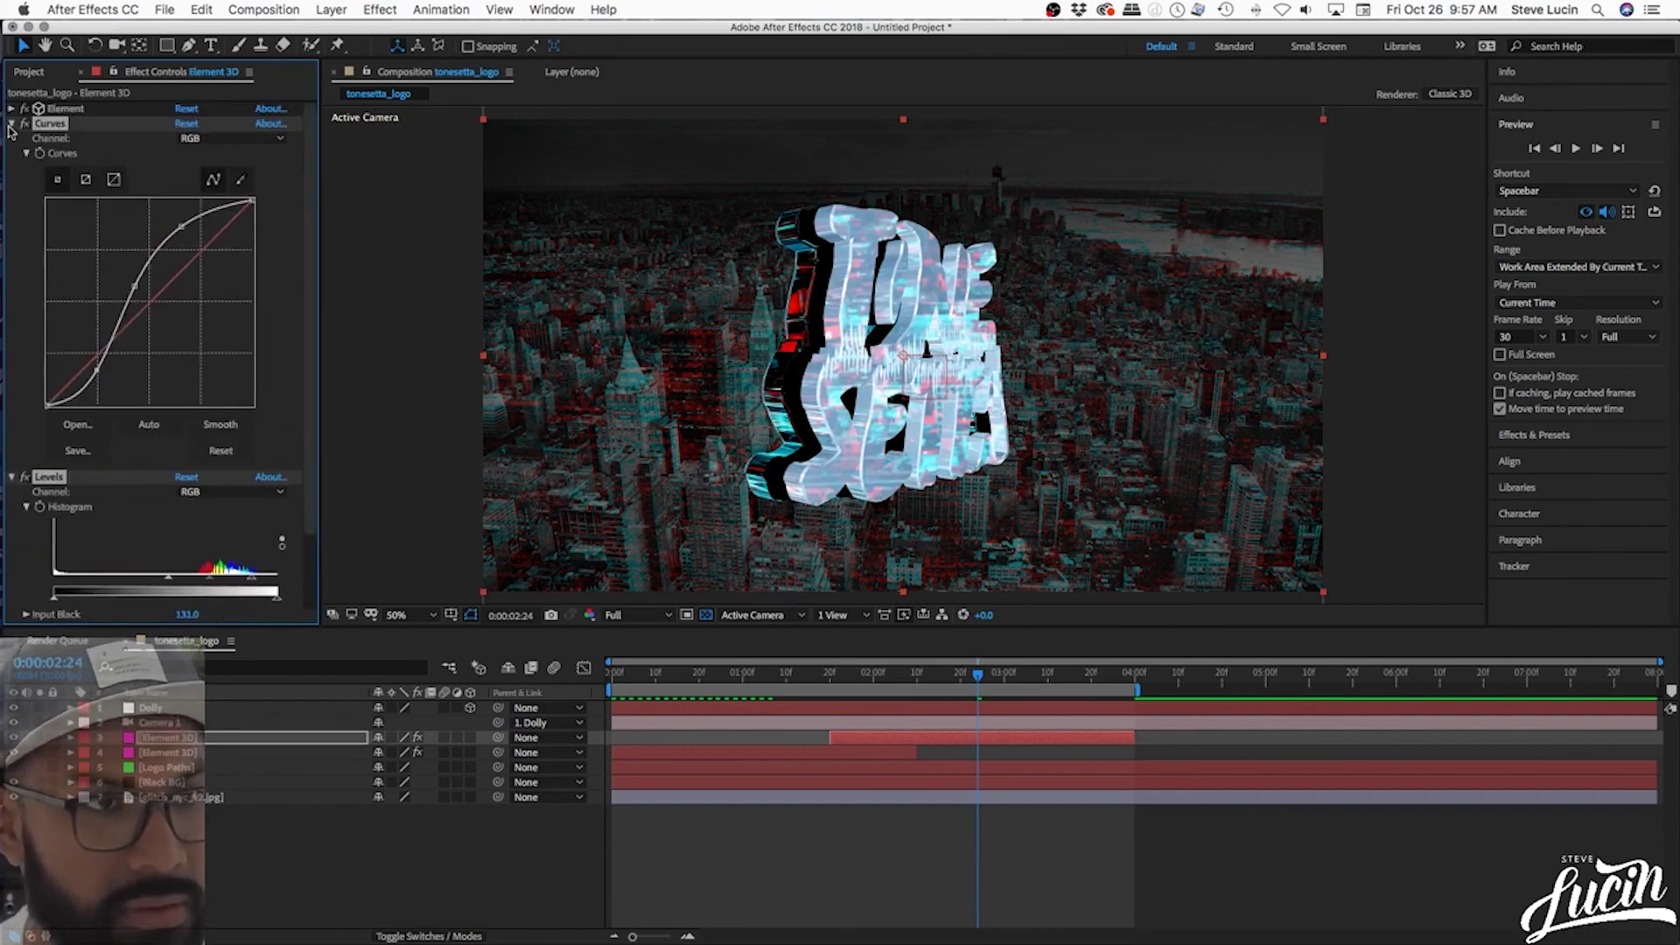
click(11, 123)
click(105, 270)
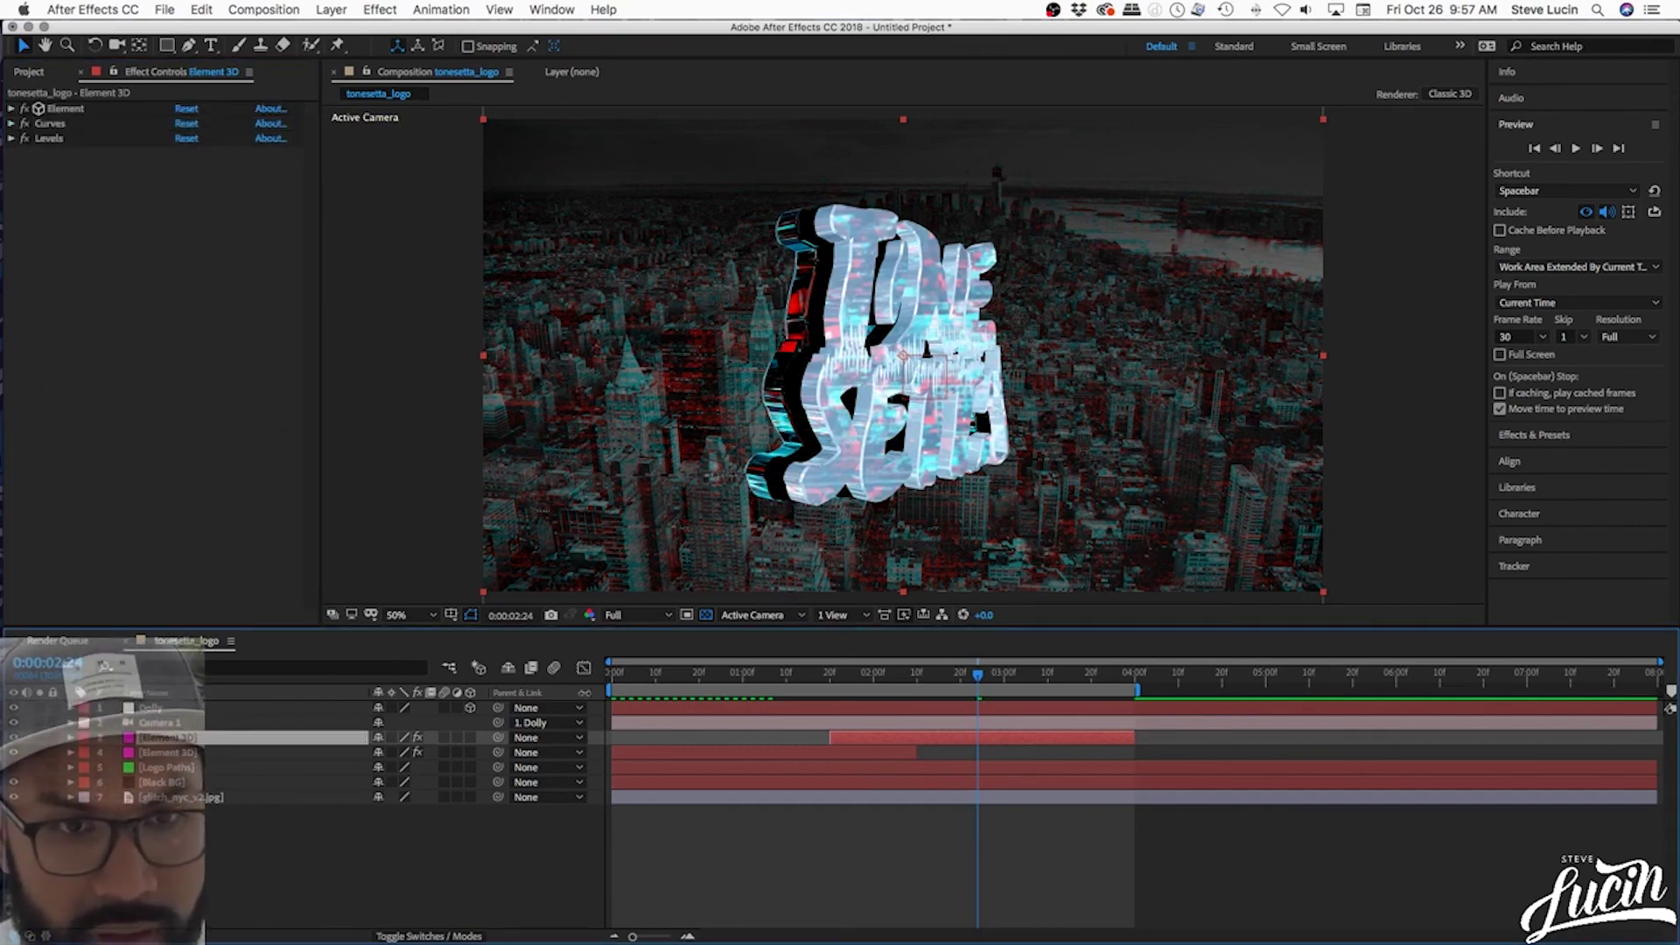
drag(665, 673, 612, 674)
- Preview the spinning logo, then bring up Save As for tonesetta_3dLogo_V1.aep
key(space)
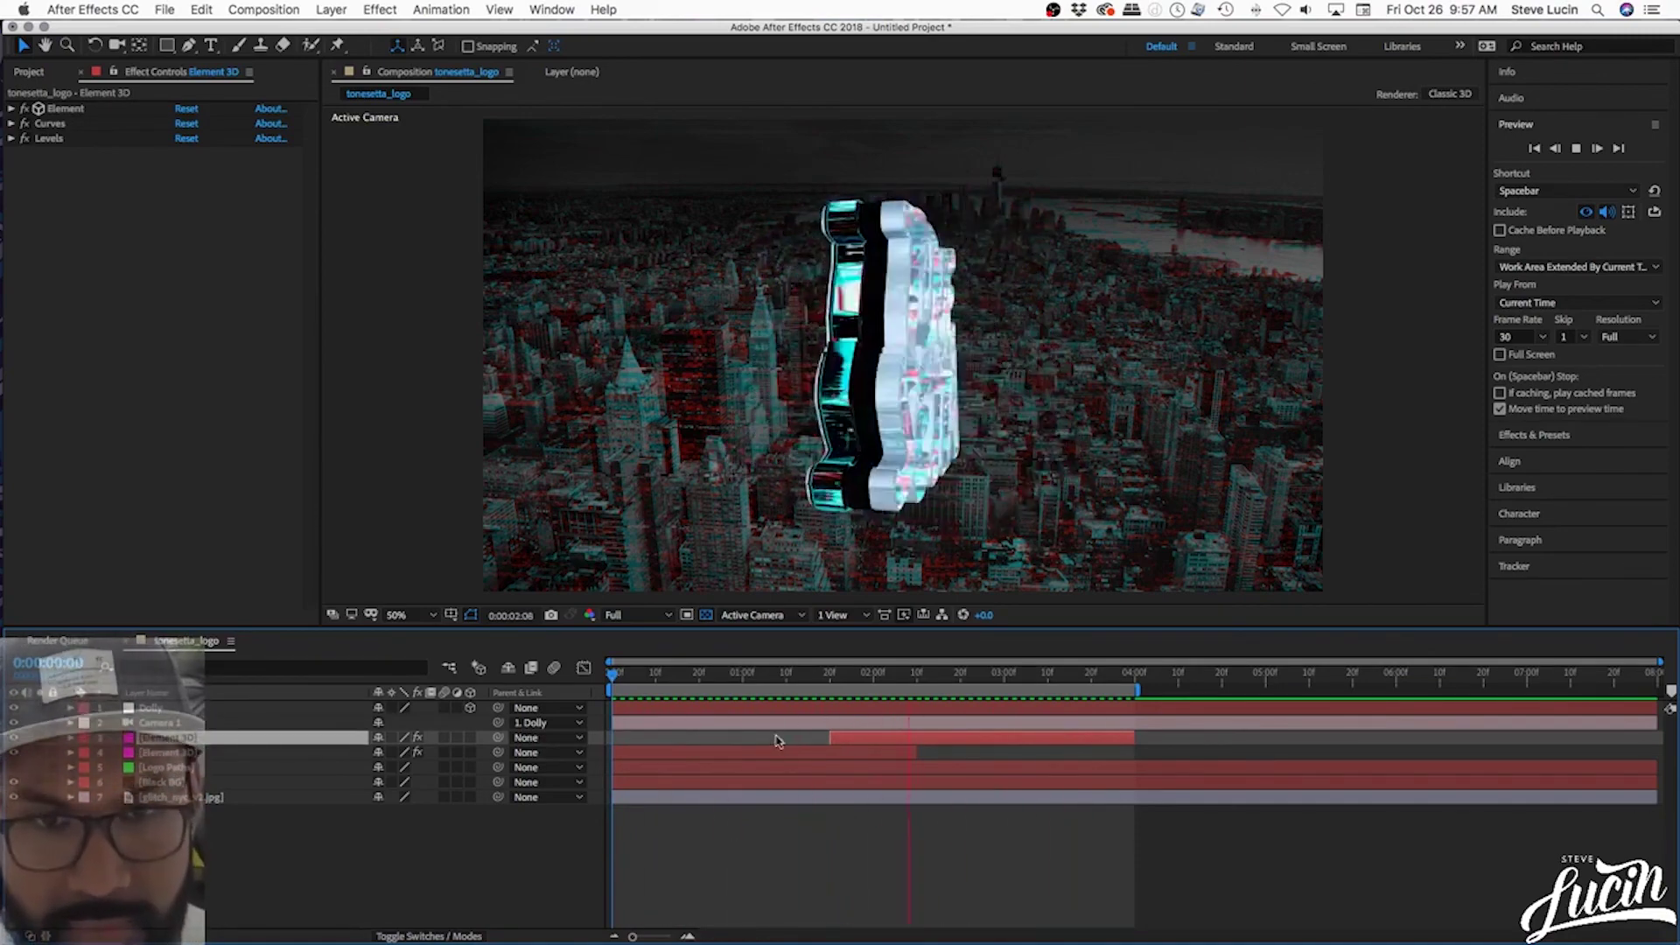
key(space)
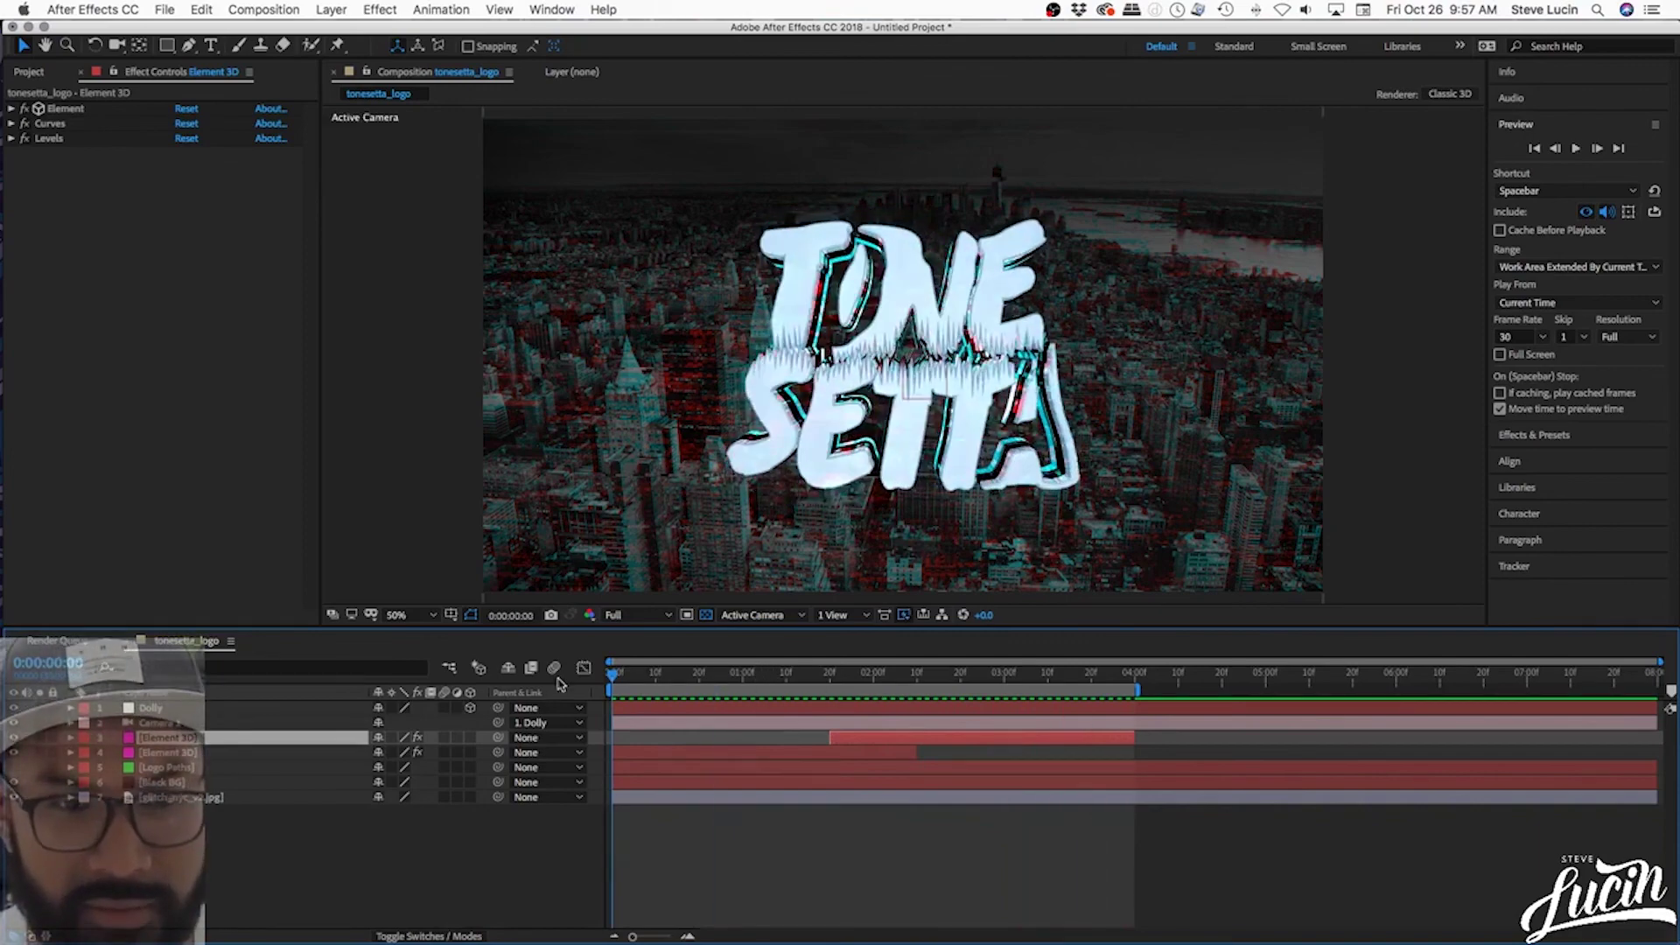
key(super+s)
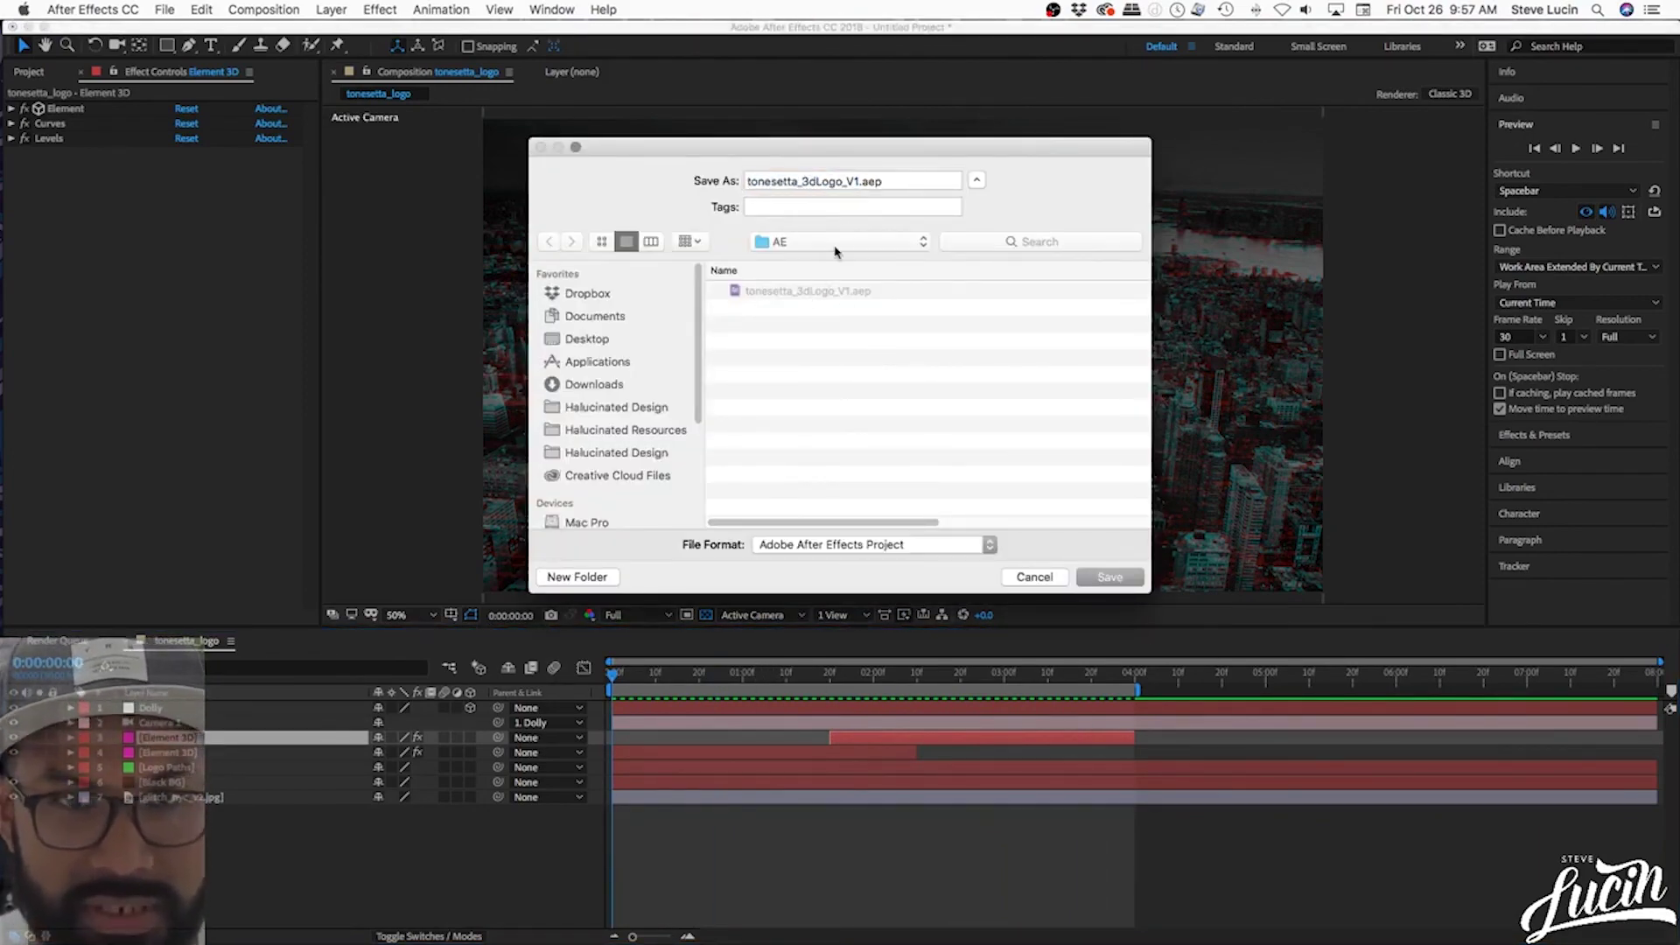
- Save the project as tonesetta_3dLogo_V1.aep in the AE folder
key(Return)
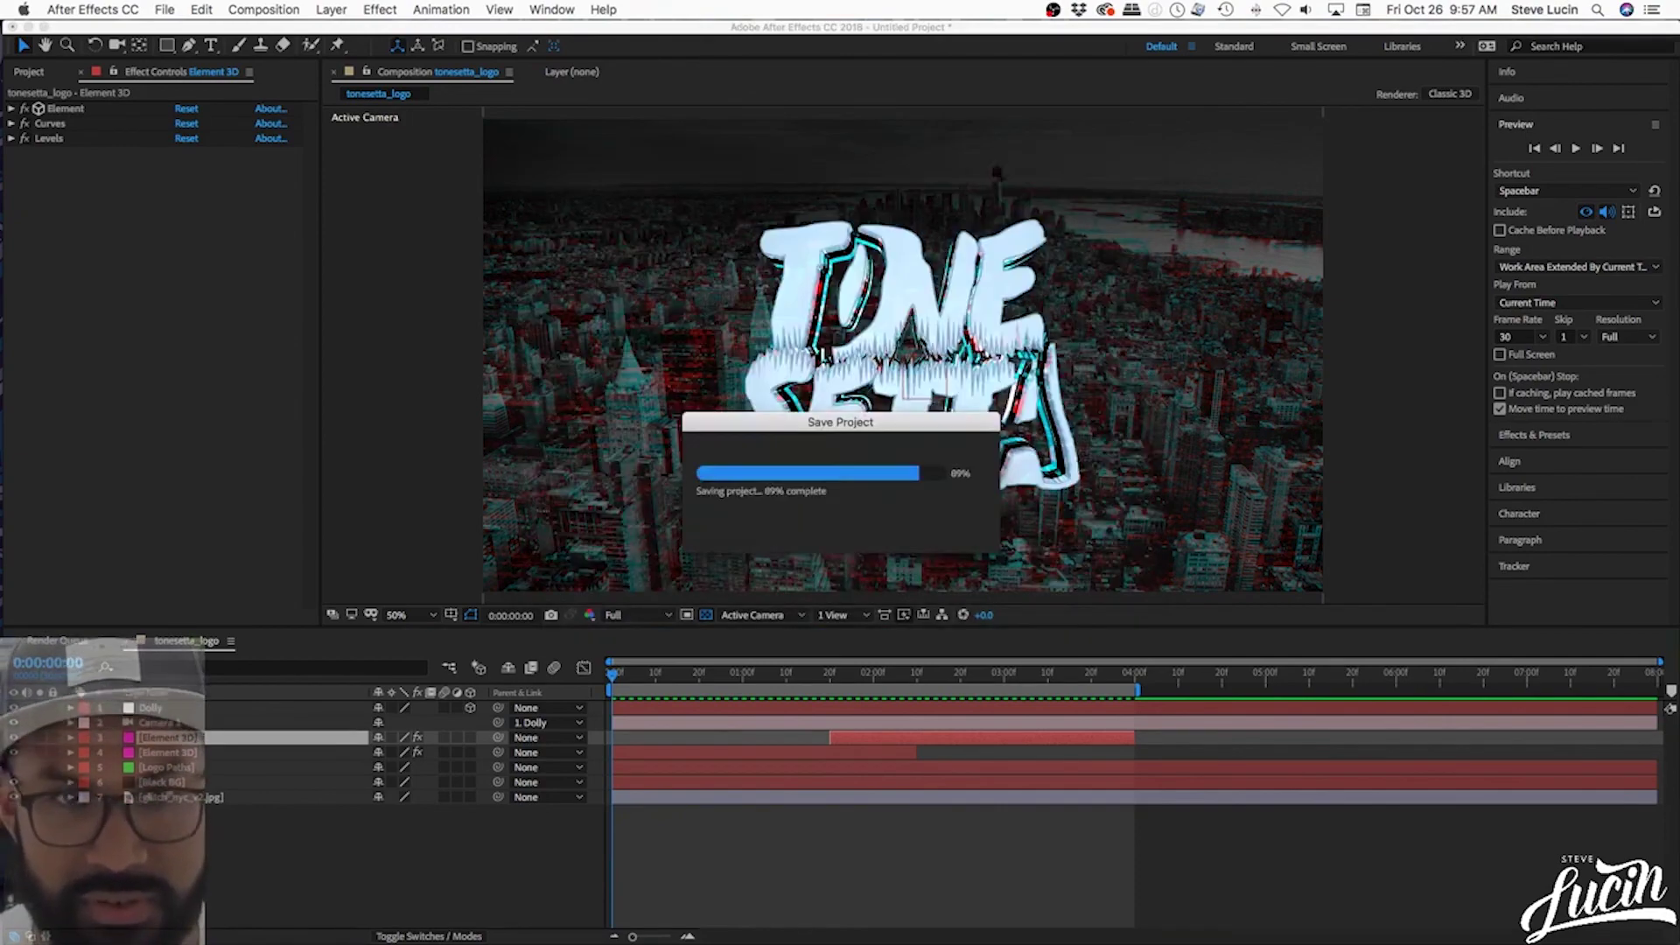